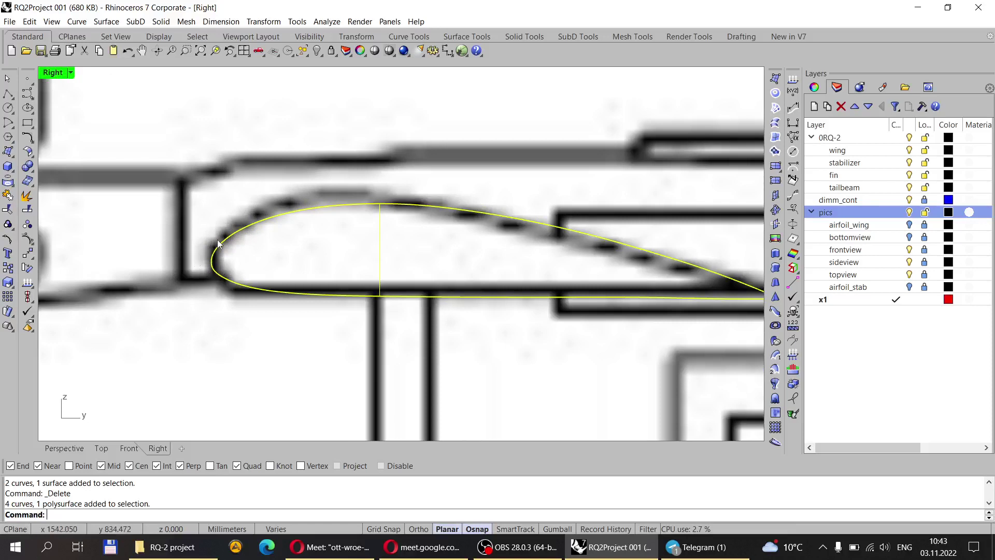
In the perspective view, delete the stray black closed airfoil curve inside the wing, hiding the wing layer temporarily to reach it.
{"action": "scroll", "coordinate": [217, 240], "scroll_direction": "down", "scroll_amount": 3}
{"action": "scroll", "coordinate": [341, 234], "scroll_direction": "down", "scroll_amount": 3}
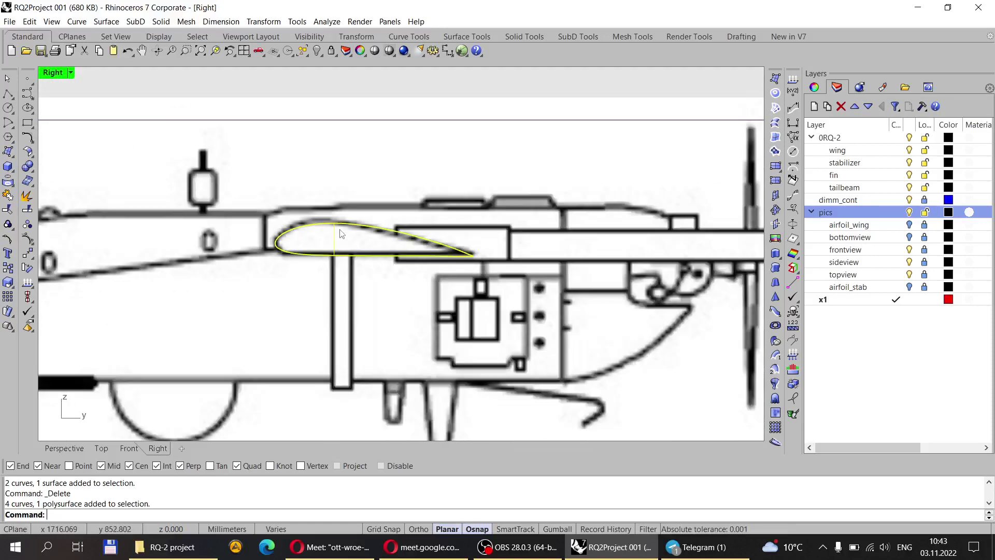
{"action": "scroll", "coordinate": [341, 234], "scroll_direction": "down", "scroll_amount": 5}
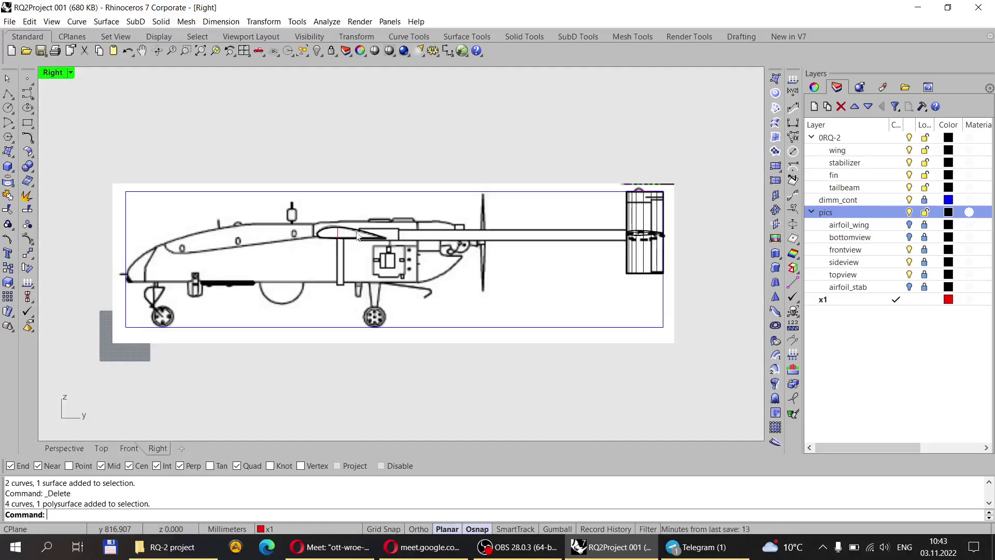
{"action": "left_click", "coordinate": [64, 448]}
{"action": "scroll", "coordinate": [281, 262], "scroll_direction": "up", "scroll_amount": 4}
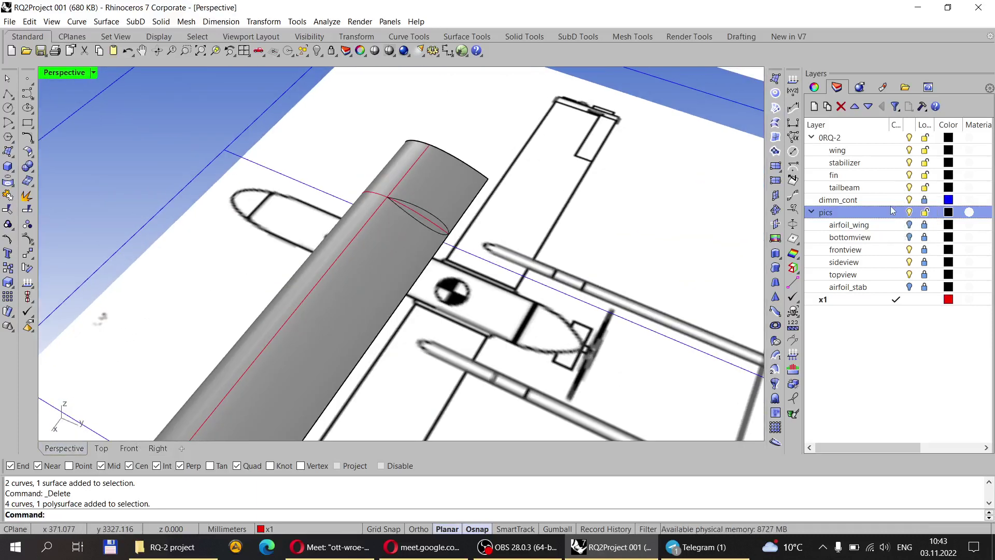
{"action": "left_click", "coordinate": [909, 150]}
{"action": "scroll", "coordinate": [413, 235], "scroll_direction": "up", "scroll_amount": 5}
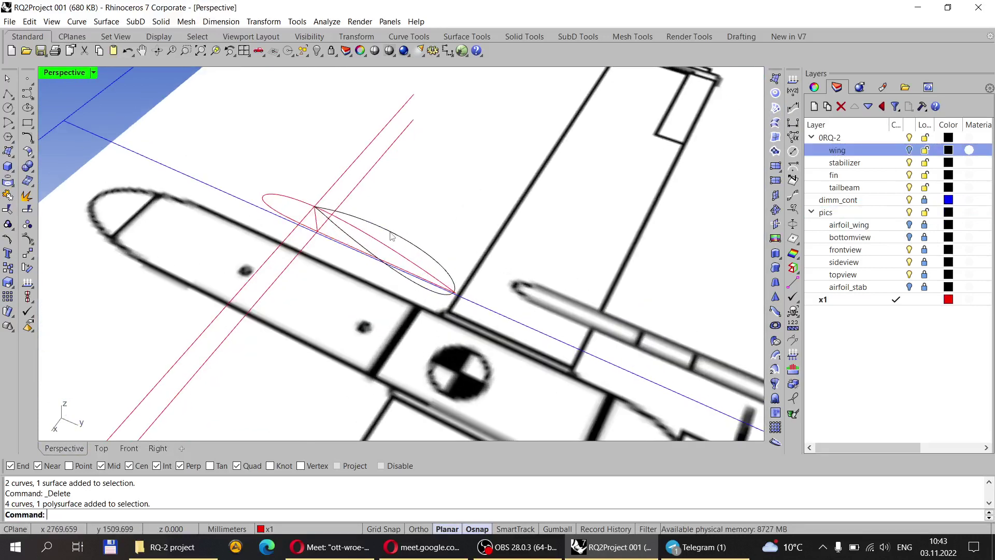
{"action": "left_click", "coordinate": [413, 235]}
{"action": "key", "text": "Delete"}
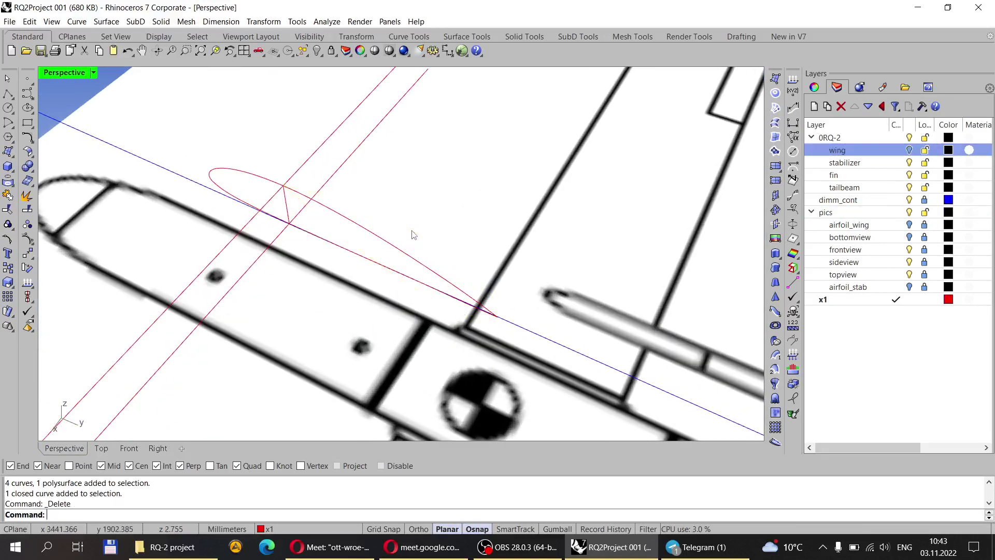
{"action": "left_click", "coordinate": [909, 150]}
{"action": "scroll", "coordinate": [271, 240], "scroll_direction": "down", "scroll_amount": 6}
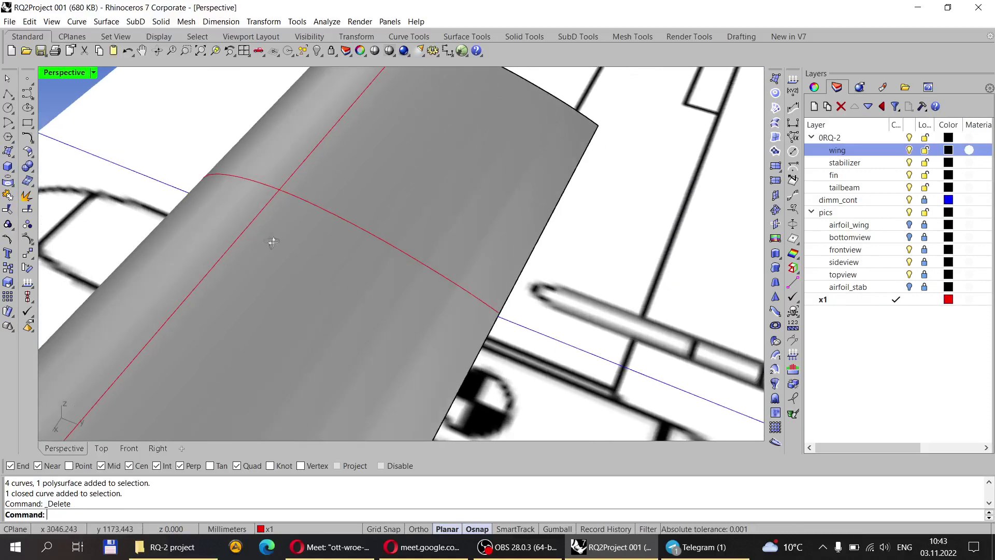
Hide the stabilizer, fin and pics layers so the wing stands alone with its construction curves.
{"action": "right_click_drag", "start_coordinate": [226, 273], "coordinate": [244, 202]}
{"action": "left_click", "coordinate": [340, 225]}
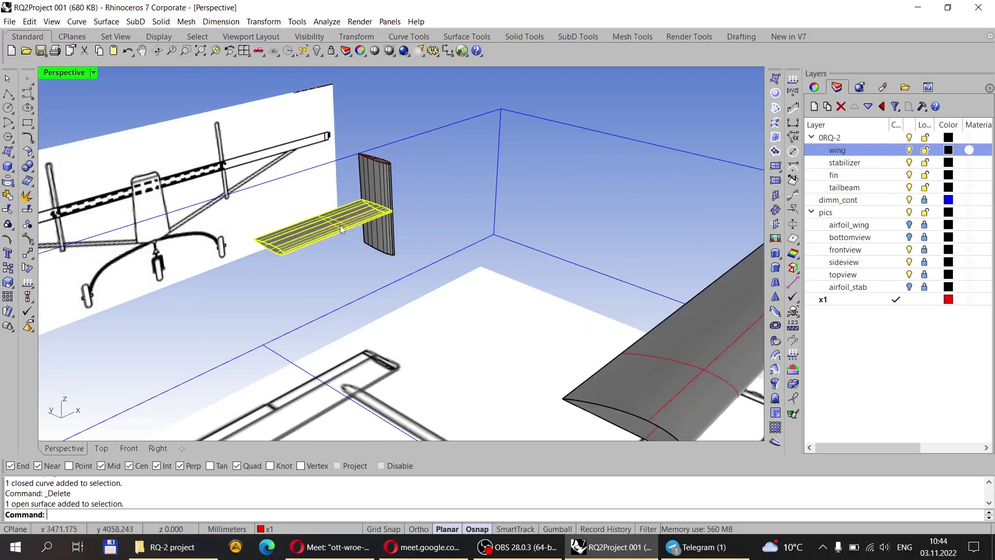
{"action": "key", "text": "Escape"}
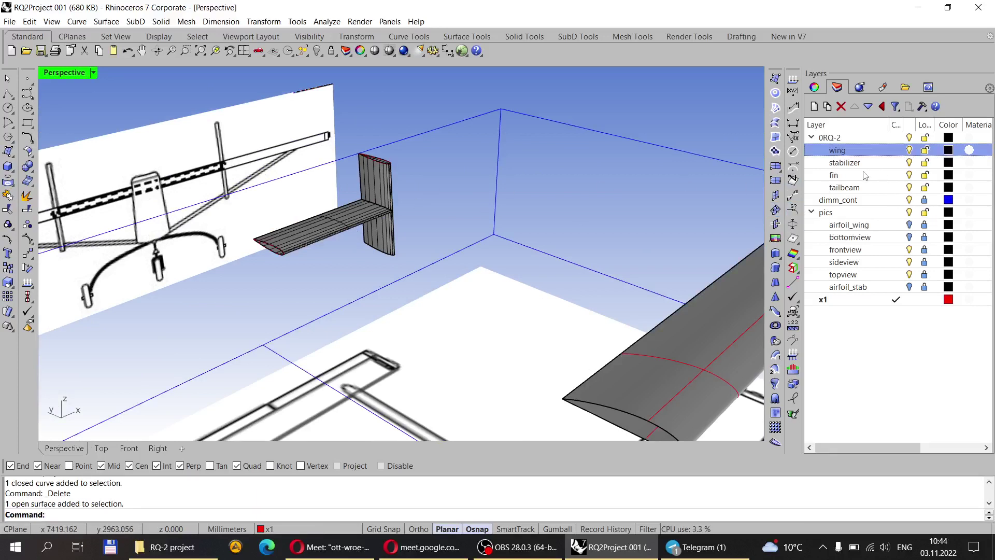
{"action": "left_click", "coordinate": [909, 163]}
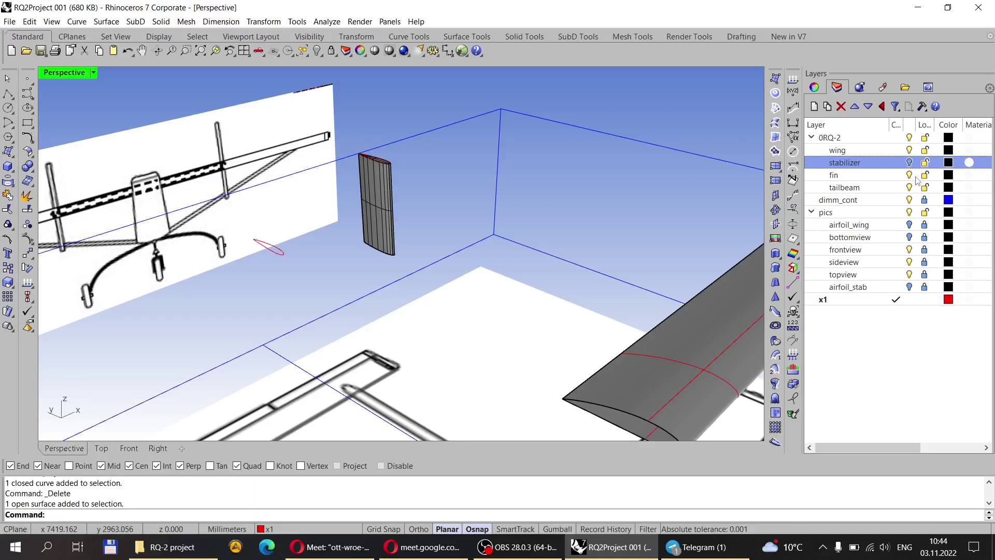
{"action": "left_click", "coordinate": [908, 175]}
{"action": "scroll", "coordinate": [442, 222], "scroll_direction": "down", "scroll_amount": 2}
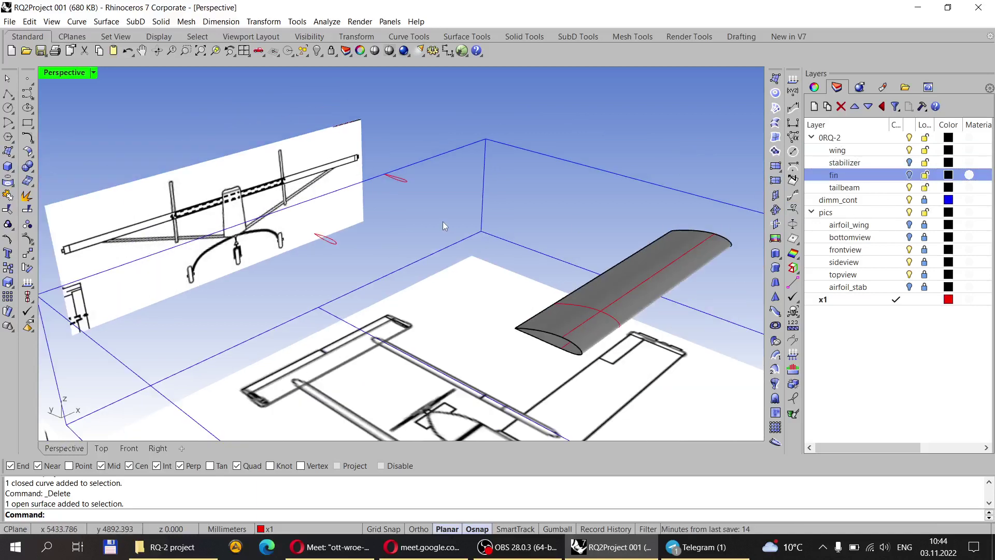
{"action": "scroll", "coordinate": [443, 221], "scroll_direction": "up", "scroll_amount": 2}
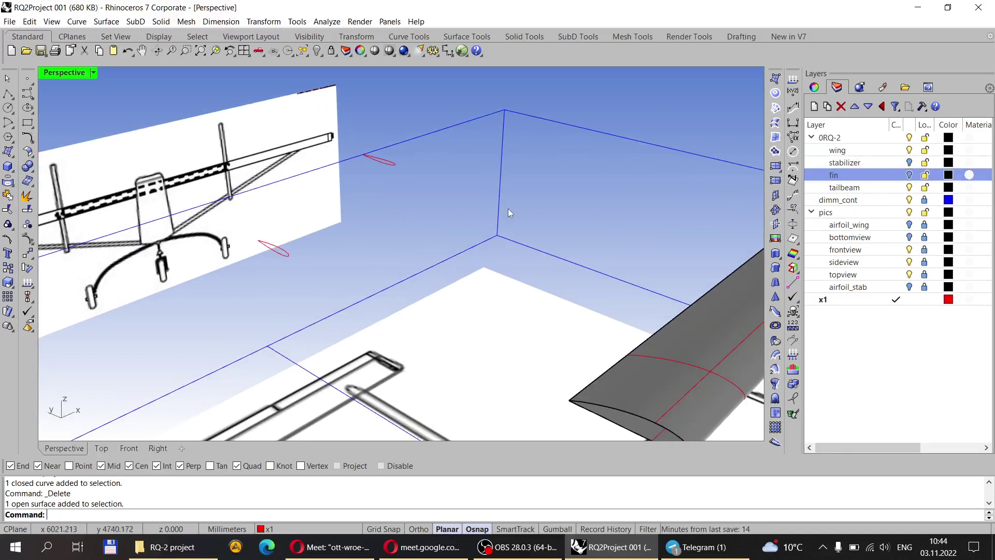
{"action": "scroll", "coordinate": [426, 195], "scroll_direction": "down", "scroll_amount": 3}
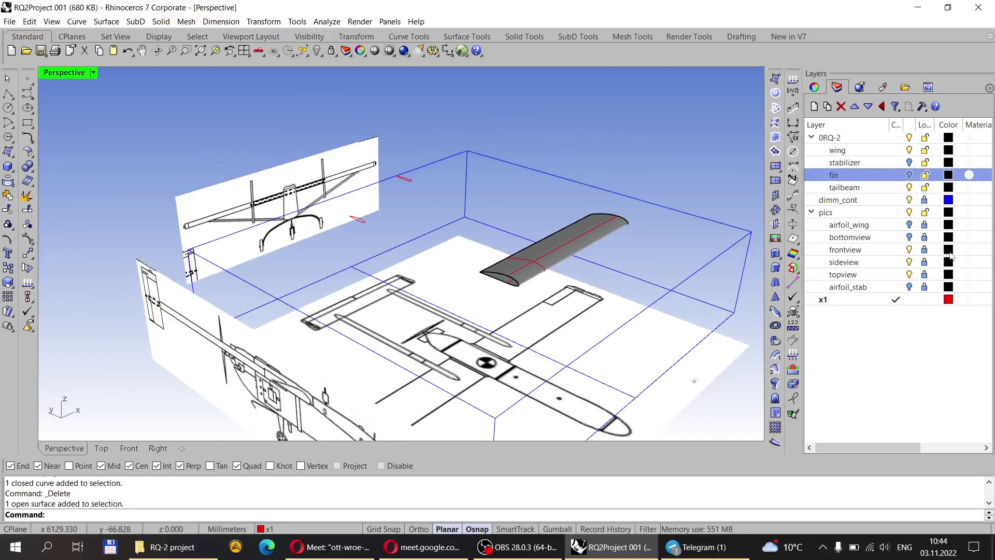
{"action": "left_click", "coordinate": [909, 212]}
{"action": "right_click_drag", "start_coordinate": [434, 254], "coordinate": [369, 235]}
{"action": "scroll", "coordinate": [558, 311], "scroll_direction": "up", "scroll_amount": 3}
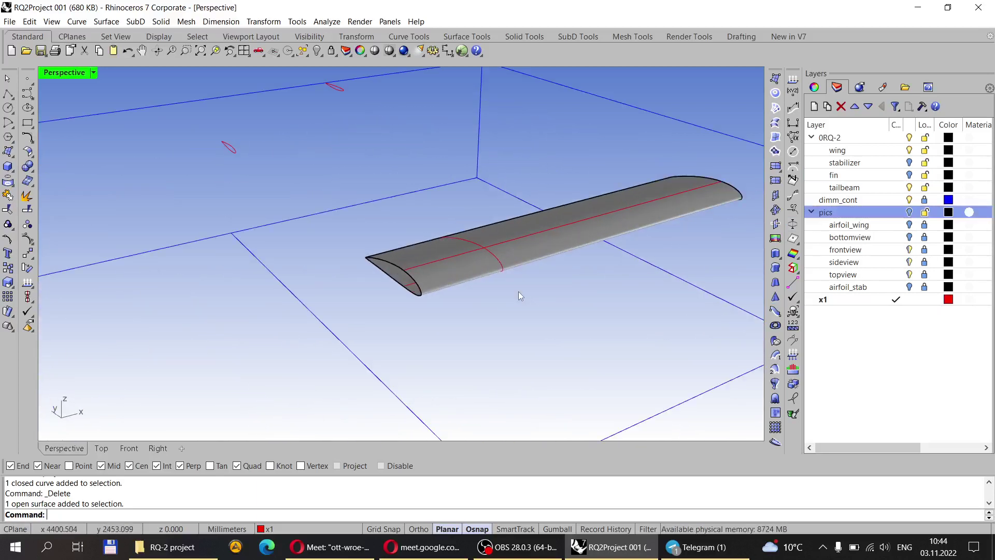
Set the perspective viewport's display mode to Wireframe.
{"action": "scroll", "coordinate": [505, 253], "scroll_direction": "up", "scroll_amount": 2}
{"action": "scroll", "coordinate": [531, 262], "scroll_direction": "down", "scroll_amount": 2}
{"action": "scroll", "coordinate": [548, 258], "scroll_direction": "up", "scroll_amount": 3}
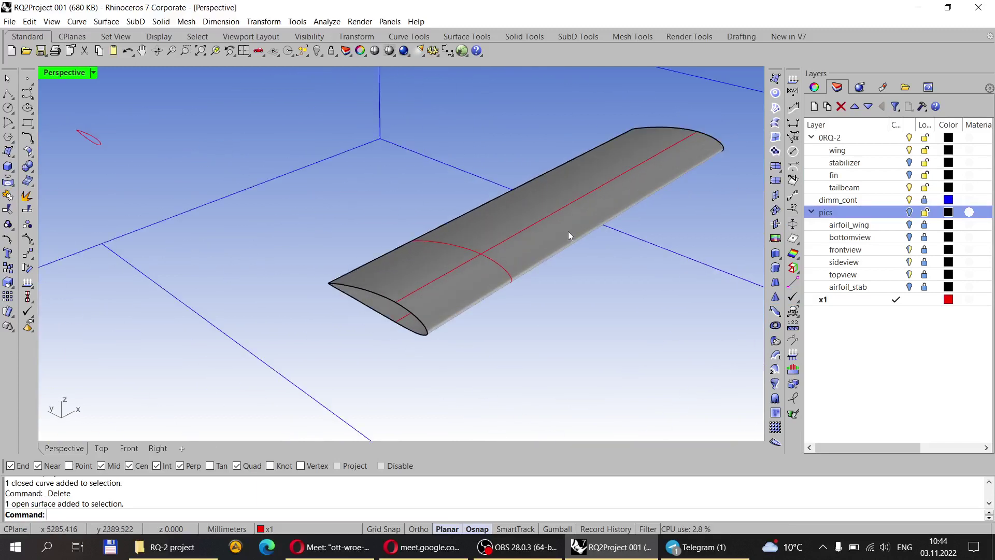
{"action": "right_click_drag", "start_coordinate": [541, 241], "coordinate": [524, 231]}
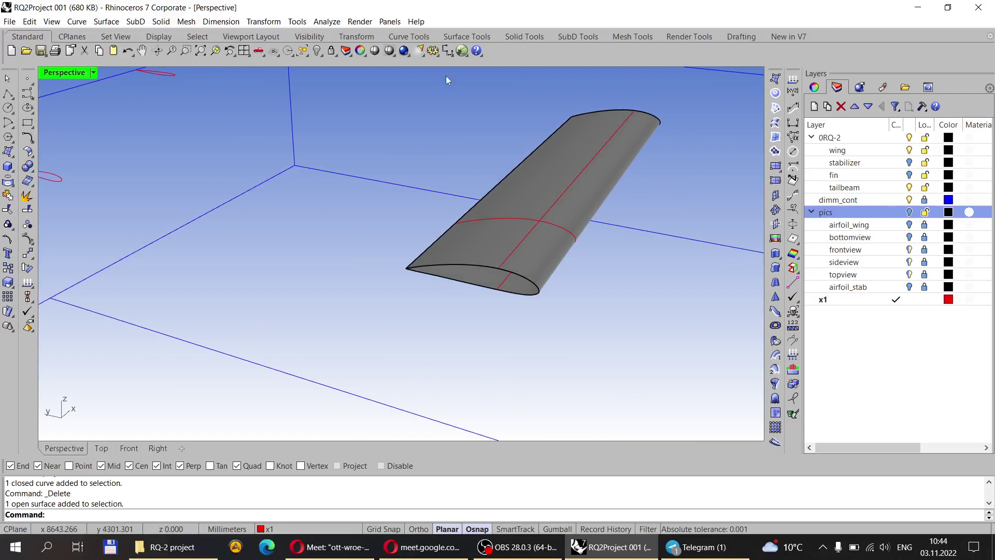
{"action": "left_click", "coordinate": [375, 50]}
Examine the red airfoil section inside the wing, its vertical thickness line and the two spanwise lines through its ends.
{"action": "mouse_move", "coordinate": [539, 244]}
{"action": "right_mouse_down"}
{"action": "mouse_move", "coordinate": [572, 259]}
{"action": "mouse_move", "coordinate": [472, 262]}
{"action": "right_mouse_up"}
{"action": "left_click", "coordinate": [464, 266]}
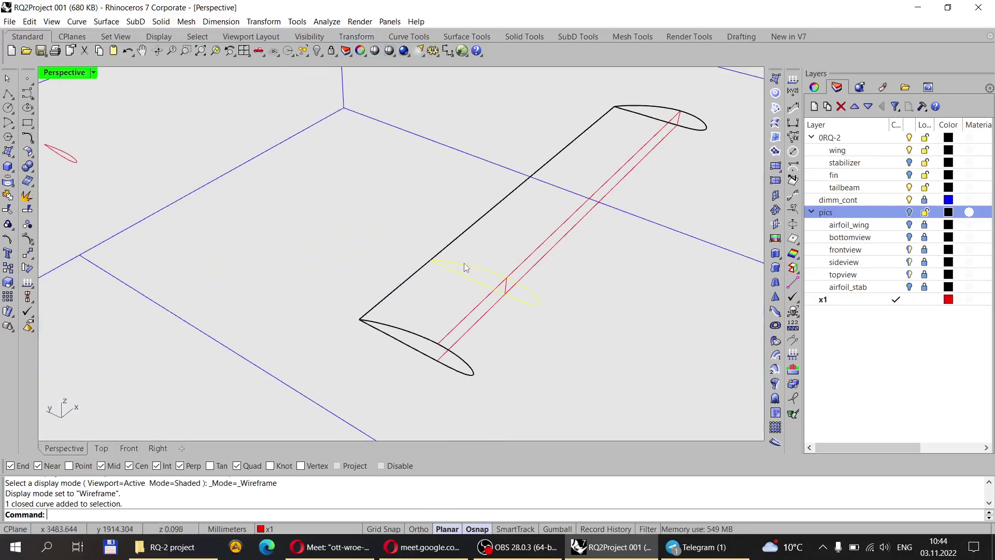
{"action": "left_click", "coordinate": [477, 300]}
{"action": "left_click", "coordinate": [477, 300]}
{"action": "right_click_drag", "start_coordinate": [549, 312], "coordinate": [556, 256]}
{"action": "scroll", "coordinate": [561, 246], "scroll_direction": "up", "scroll_amount": 3}
{"action": "scroll", "coordinate": [560, 246], "scroll_direction": "down", "scroll_amount": 3}
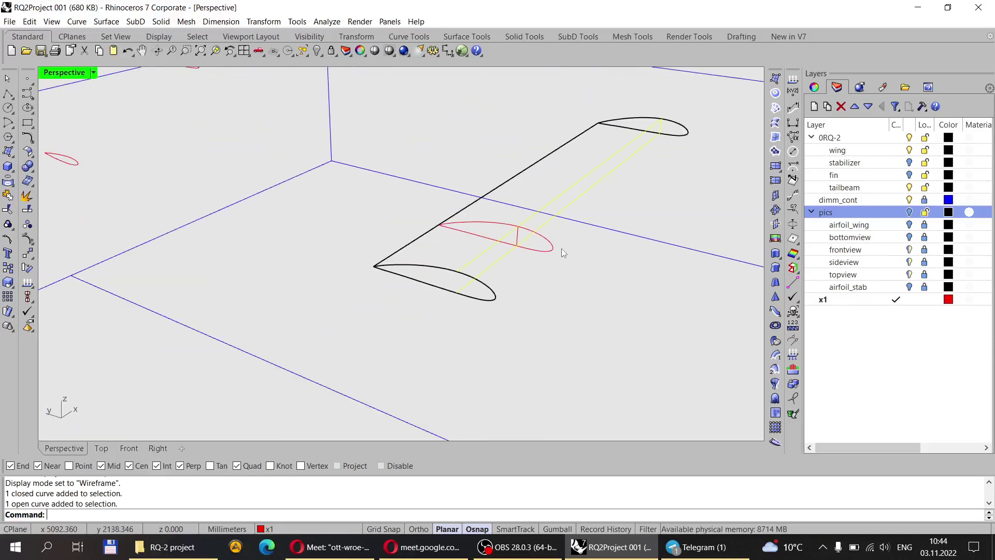
{"action": "key", "text": "Escape"}
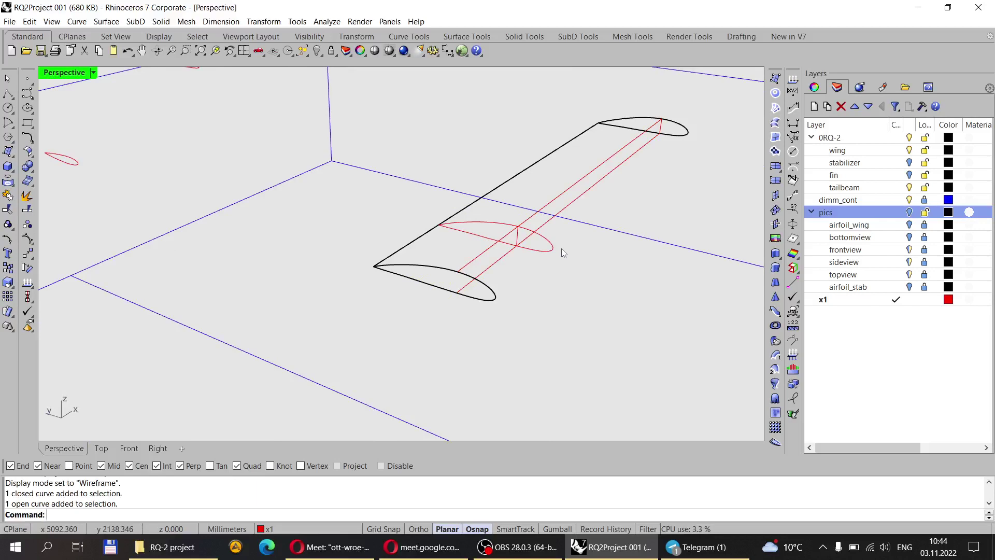
{"action": "scroll", "coordinate": [544, 244], "scroll_direction": "up", "scroll_amount": 2}
{"action": "right_click_drag", "start_coordinate": [526, 237], "coordinate": [493, 213]}
{"action": "scroll", "coordinate": [478, 233], "scroll_direction": "up", "scroll_amount": 4}
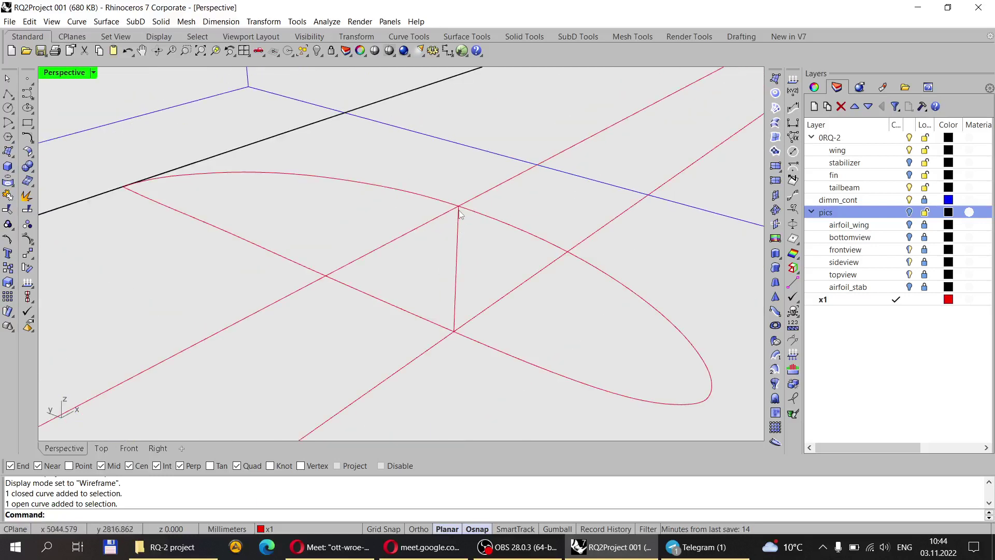
{"action": "left_click", "coordinate": [456, 241]}
{"action": "left_click_drag", "start_coordinate": [477, 282], "coordinate": [430, 251]}
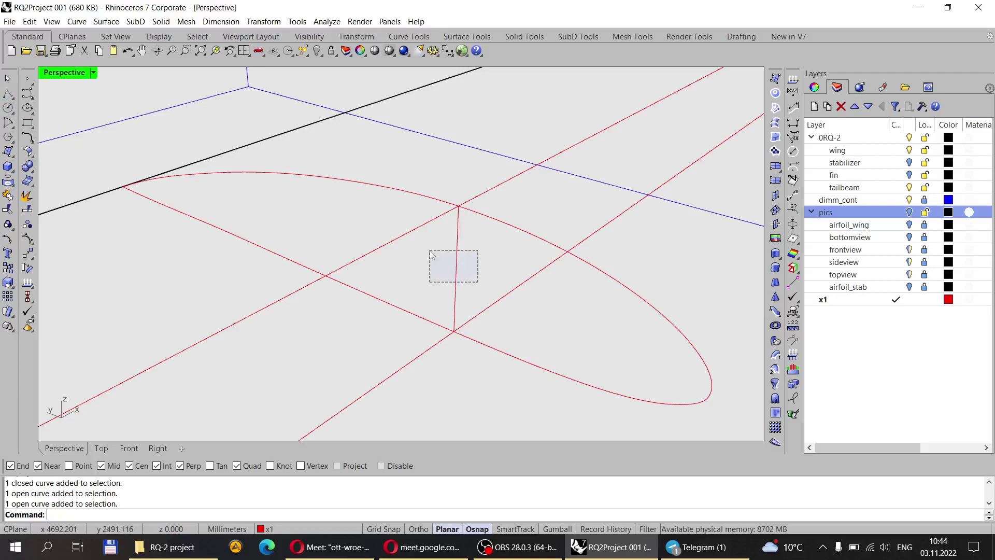
{"action": "right_click_drag", "start_coordinate": [474, 264], "coordinate": [452, 250]}
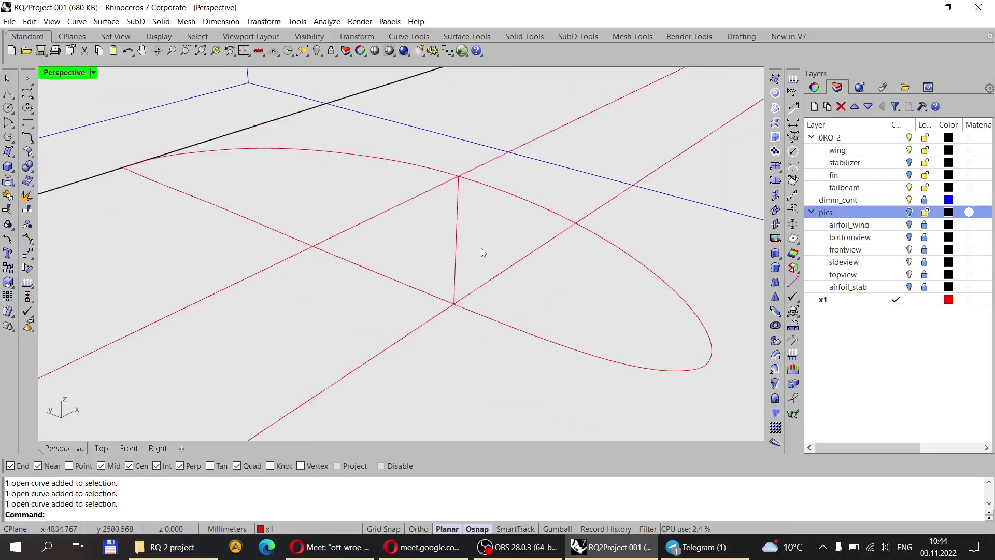
{"action": "left_click", "coordinate": [439, 232]}
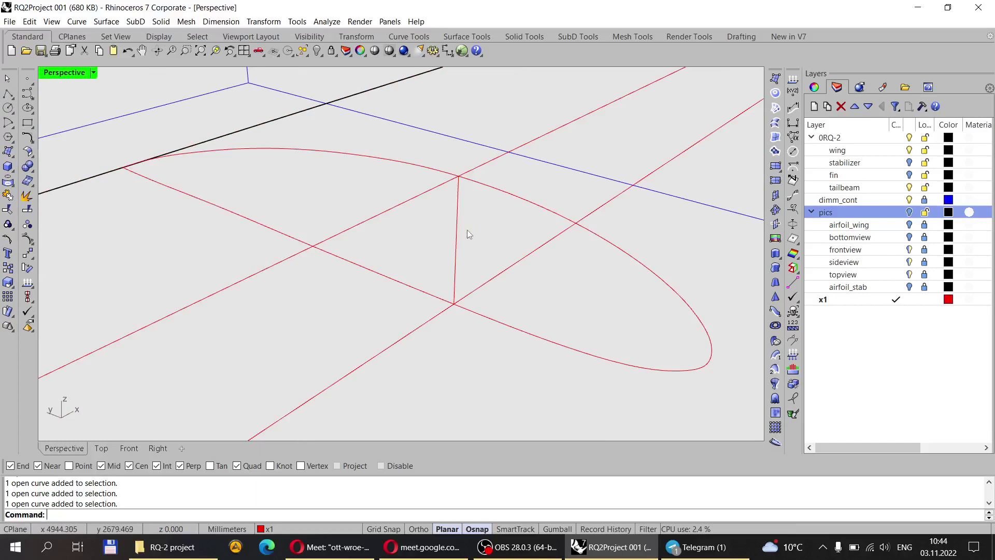
{"action": "left_click", "coordinate": [7, 95]}
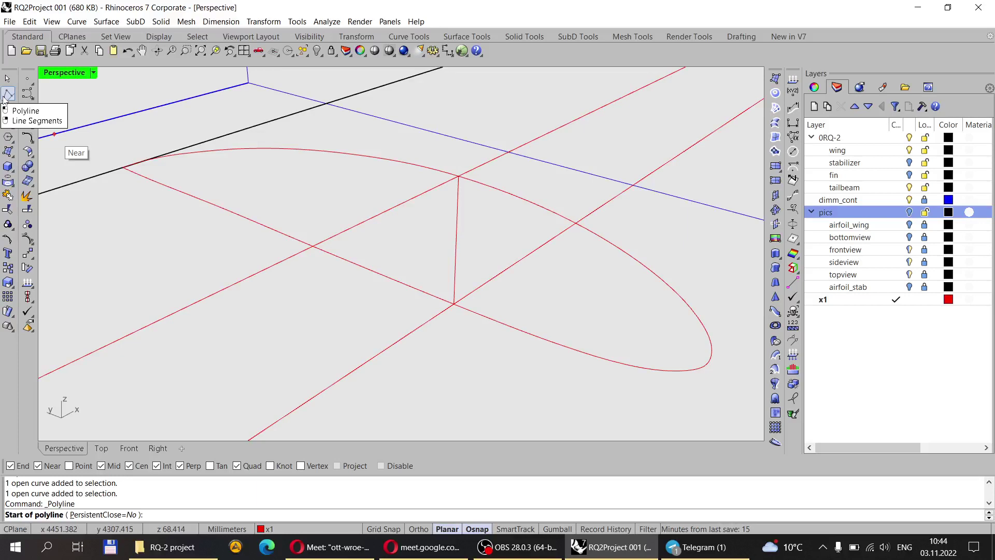
{"action": "left_click", "coordinate": [454, 242]}
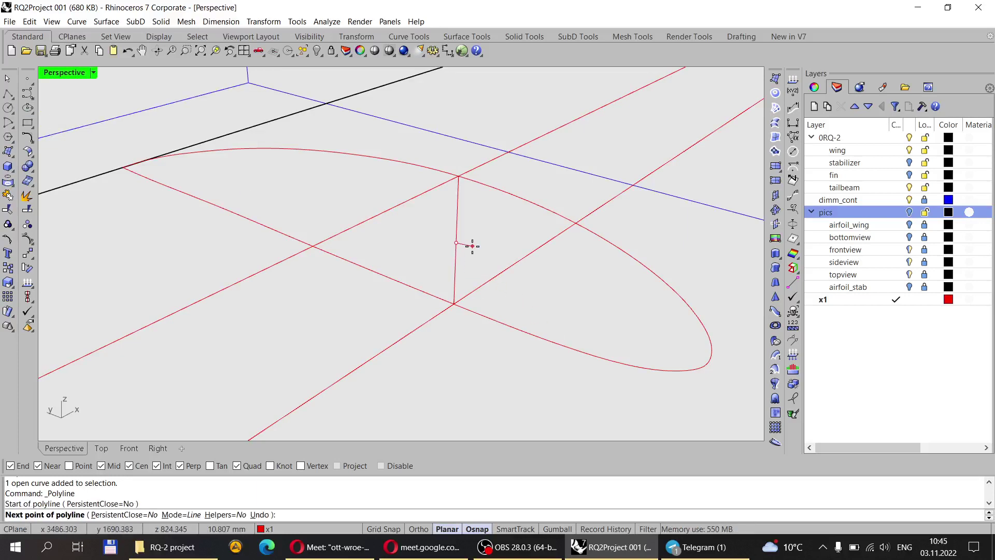
{"action": "key", "text": "Escape"}
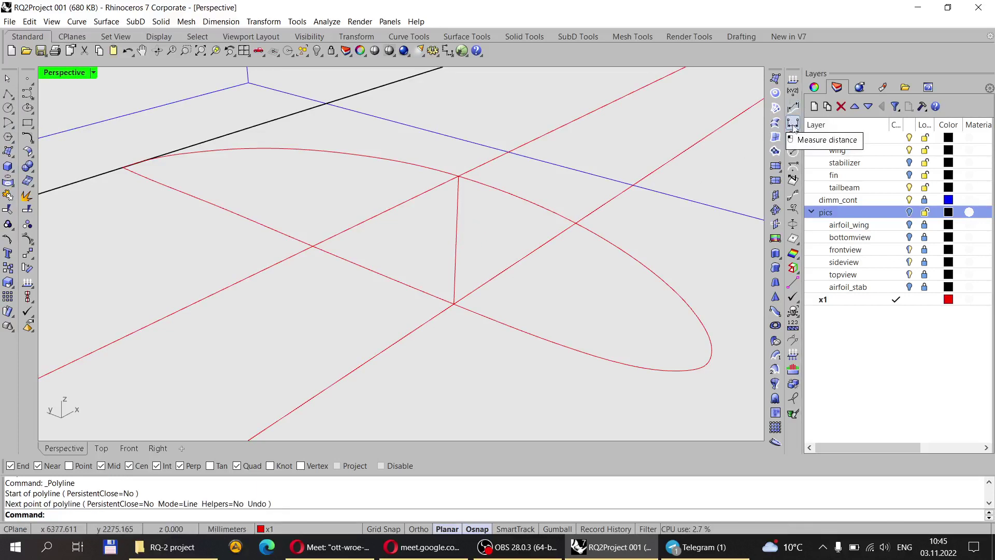
Measure the length of the vertical thickness line inside the red airfoil section.
{"action": "left_click", "coordinate": [792, 108]}
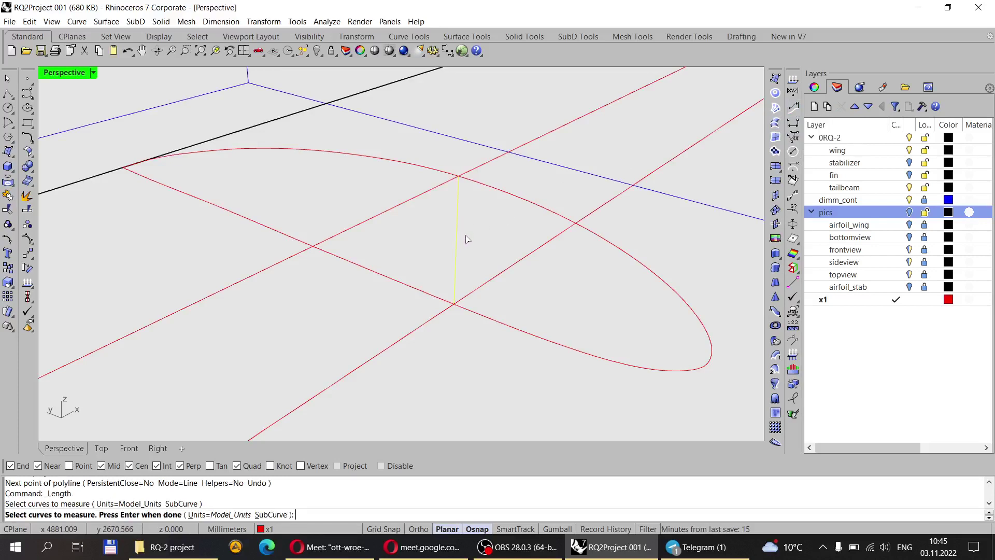
{"action": "key", "text": "Return"}
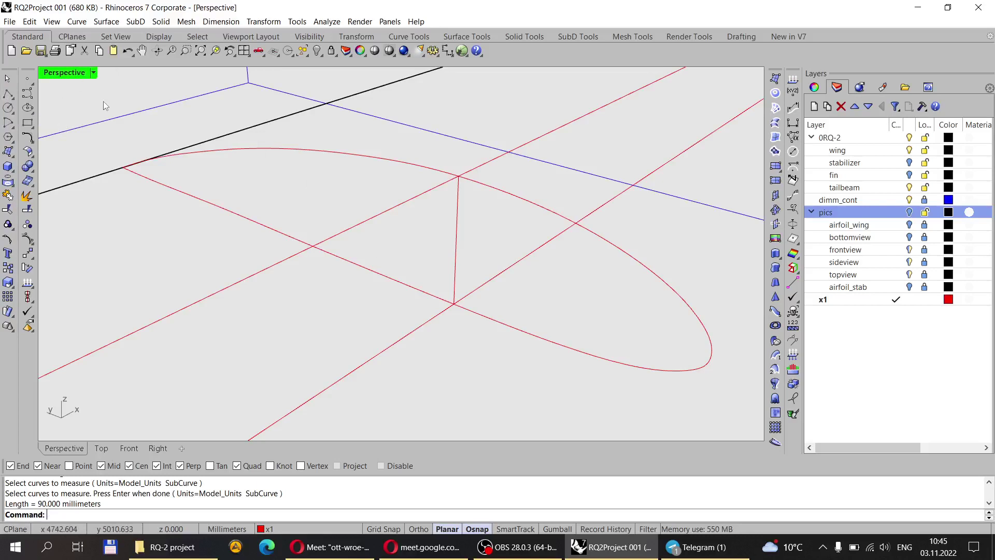
Delete the wing's red construction curves: the airfoil section, its vertical thickness line and the spanwise lines.
{"action": "right_click_drag", "start_coordinate": [390, 169], "coordinate": [505, 178]}
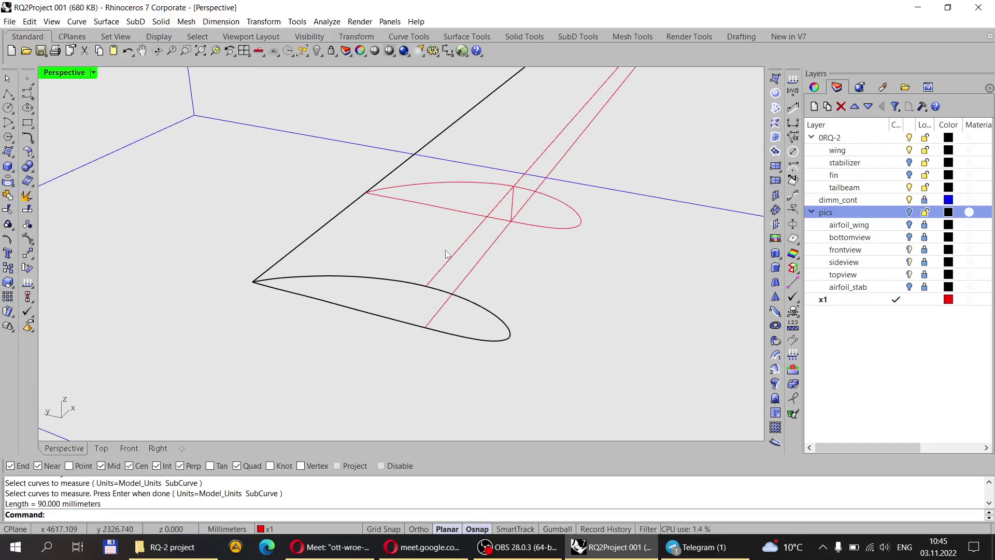
{"action": "scroll", "coordinate": [440, 255], "scroll_direction": "down", "scroll_amount": 4}
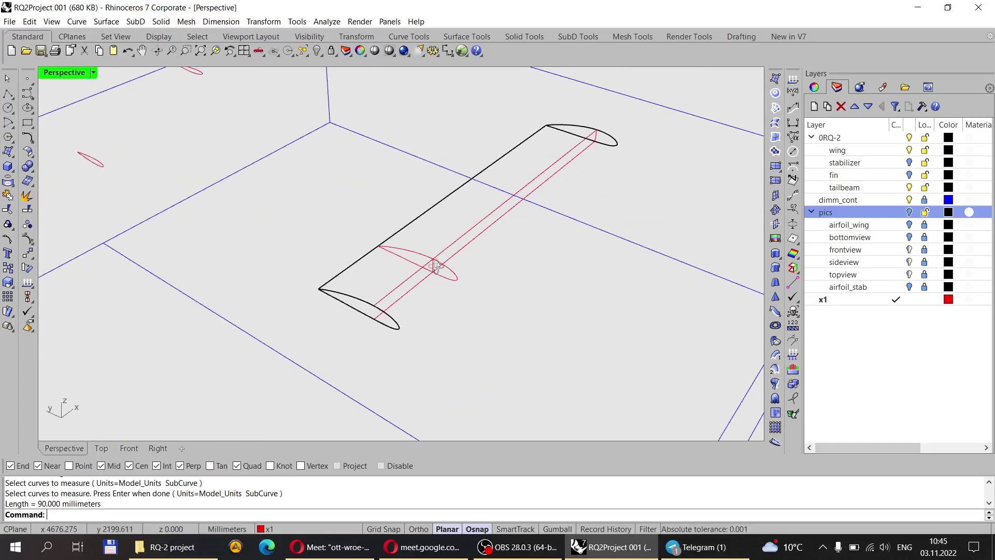
{"action": "scroll", "coordinate": [421, 291], "scroll_direction": "up", "scroll_amount": 4}
{"action": "left_click_drag", "start_coordinate": [511, 306], "coordinate": [410, 227]}
{"action": "right_click_drag", "start_coordinate": [409, 227], "coordinate": [483, 217]}
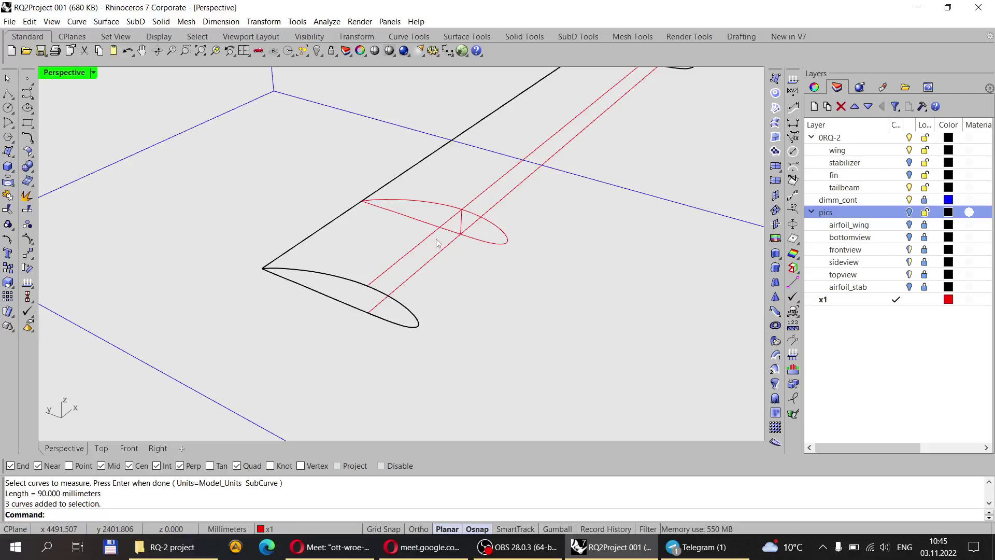
{"action": "left_click", "coordinate": [457, 214]}
{"action": "scroll", "coordinate": [456, 212], "scroll_direction": "up", "scroll_amount": 5}
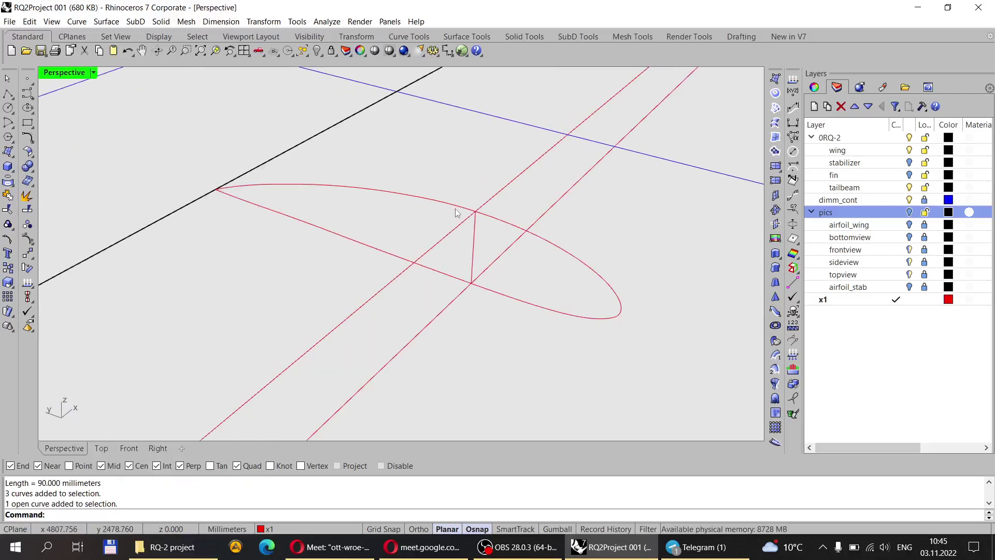
{"action": "scroll", "coordinate": [455, 256], "scroll_direction": "down", "scroll_amount": 5}
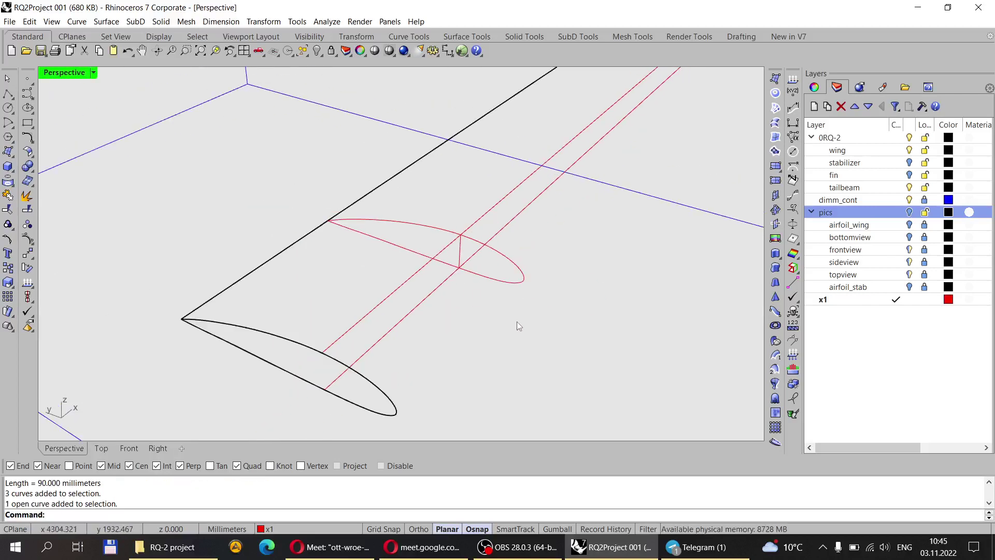
{"action": "left_click_drag", "start_coordinate": [517, 321], "coordinate": [421, 226]}
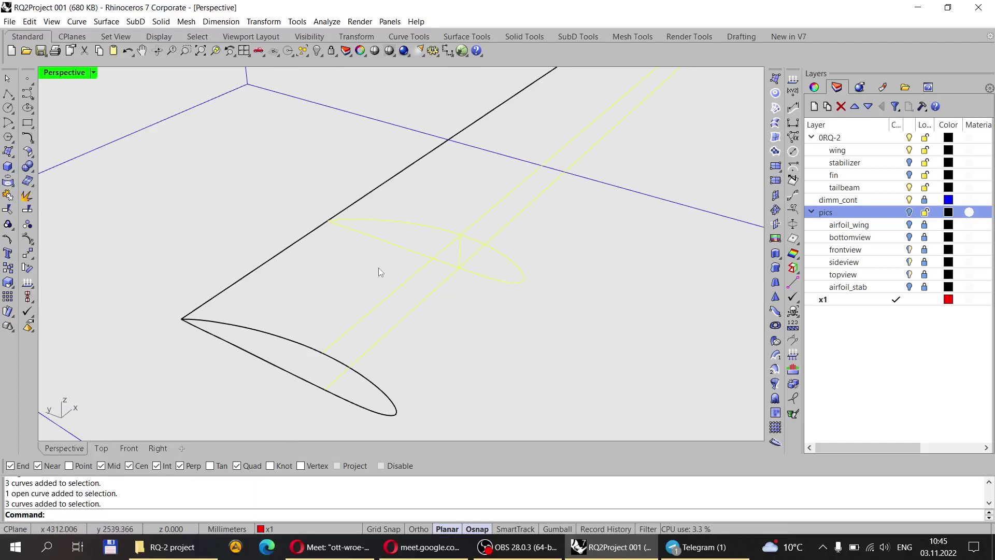
{"action": "key", "text": "Delete"}
{"action": "scroll", "coordinate": [378, 268], "scroll_direction": "down", "scroll_amount": 5}
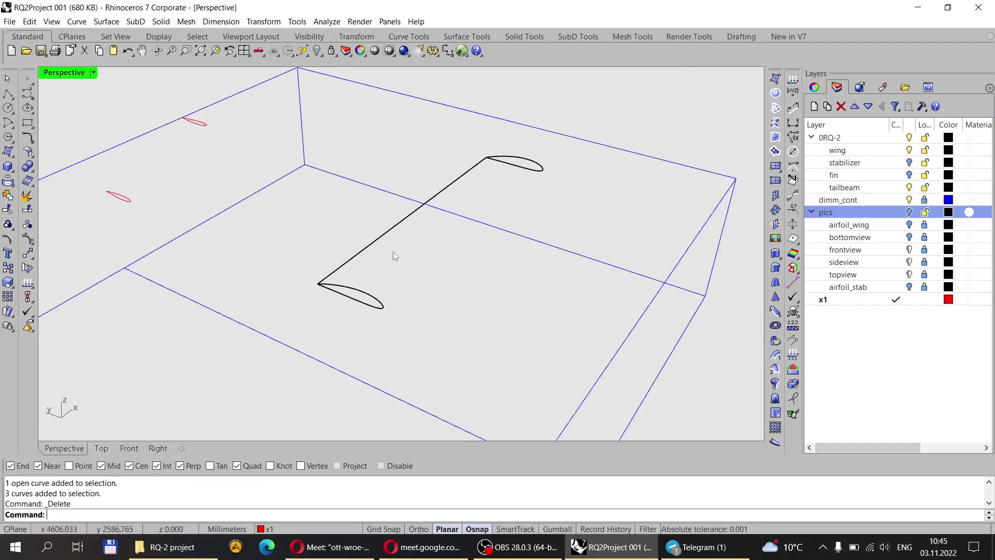
{"action": "scroll", "coordinate": [393, 250], "scroll_direction": "up", "scroll_amount": 3}
{"action": "left_click_drag", "start_coordinate": [494, 322], "coordinate": [399, 242]}
{"action": "scroll", "coordinate": [399, 242], "scroll_direction": "down", "scroll_amount": 3}
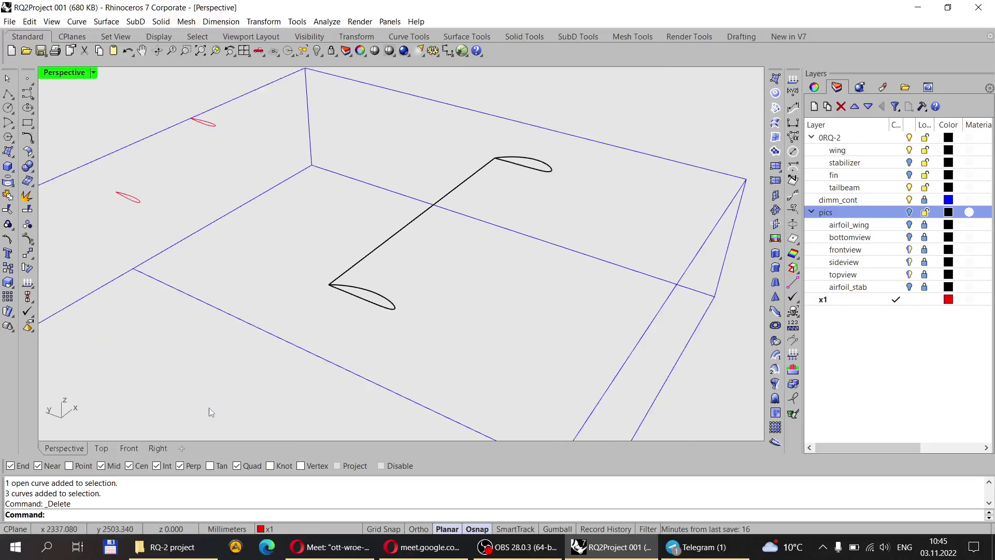
Switch to the Top view and turn on the pics layer to show the drone's reference drawings.
{"action": "left_click", "coordinate": [100, 448]}
{"action": "scroll", "coordinate": [455, 309], "scroll_direction": "down", "scroll_amount": 4}
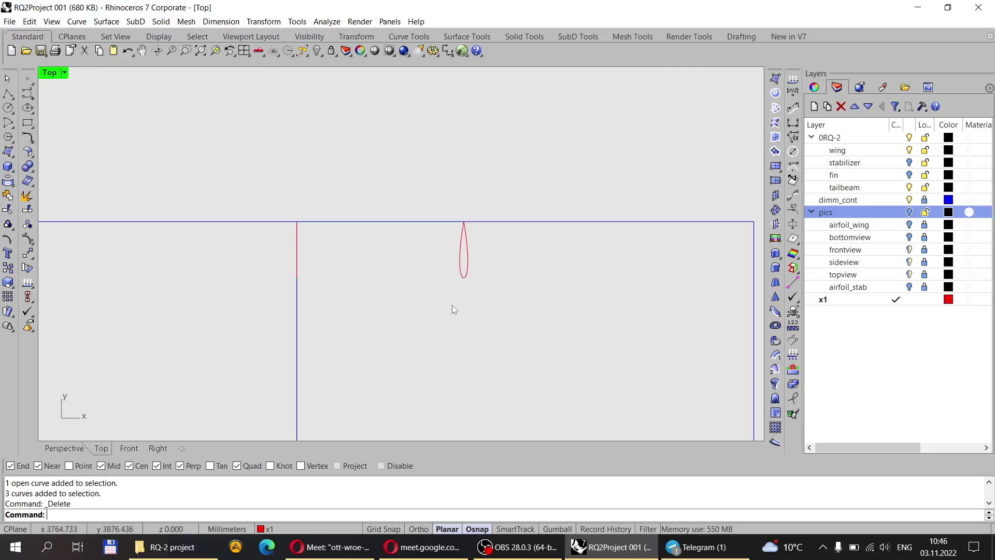
{"action": "left_click", "coordinate": [897, 213]}
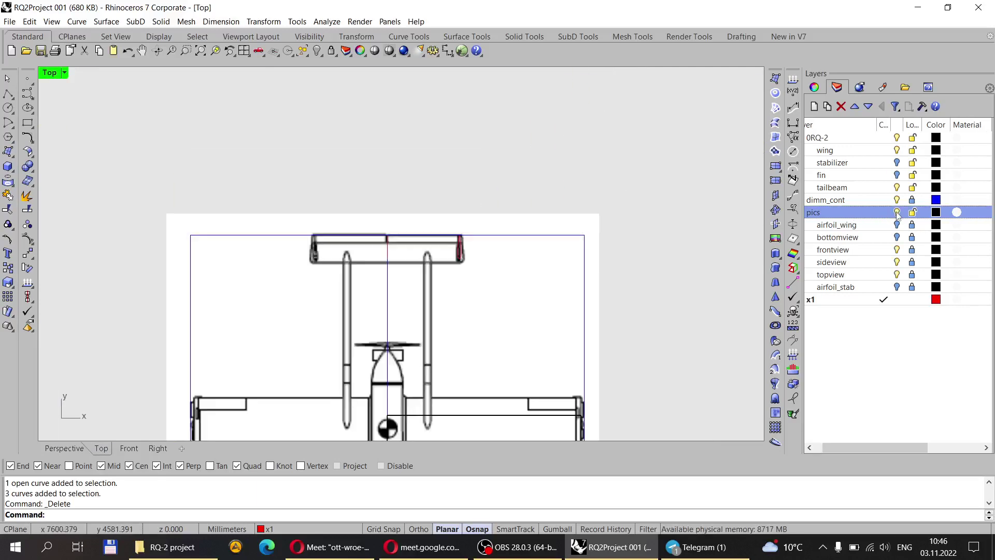
{"action": "left_click", "coordinate": [877, 360]}
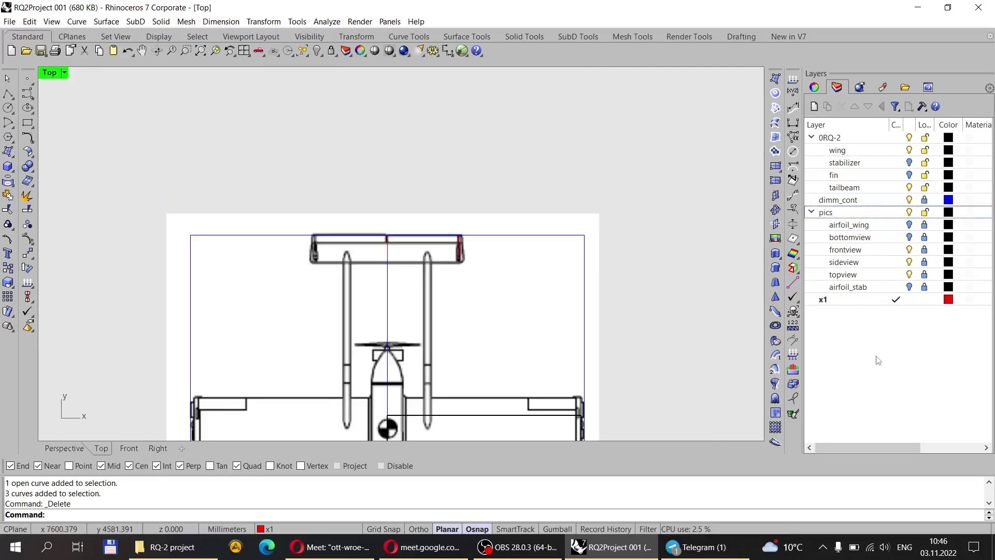
{"action": "scroll", "coordinate": [505, 295], "scroll_direction": "down", "scroll_amount": 3}
{"action": "scroll", "coordinate": [521, 336], "scroll_direction": "up", "scroll_amount": 3}
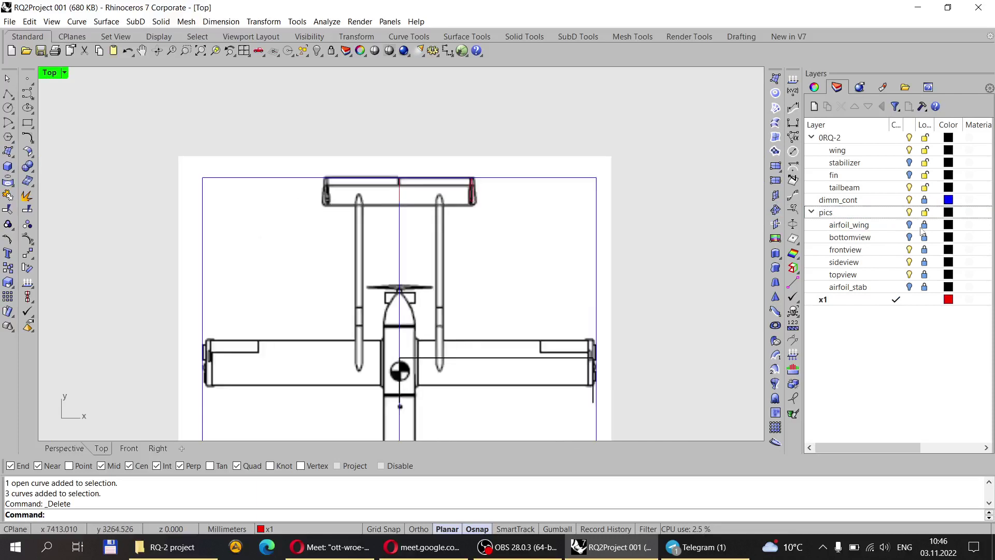
{"action": "scroll", "coordinate": [419, 360], "scroll_direction": "up", "scroll_amount": 3}
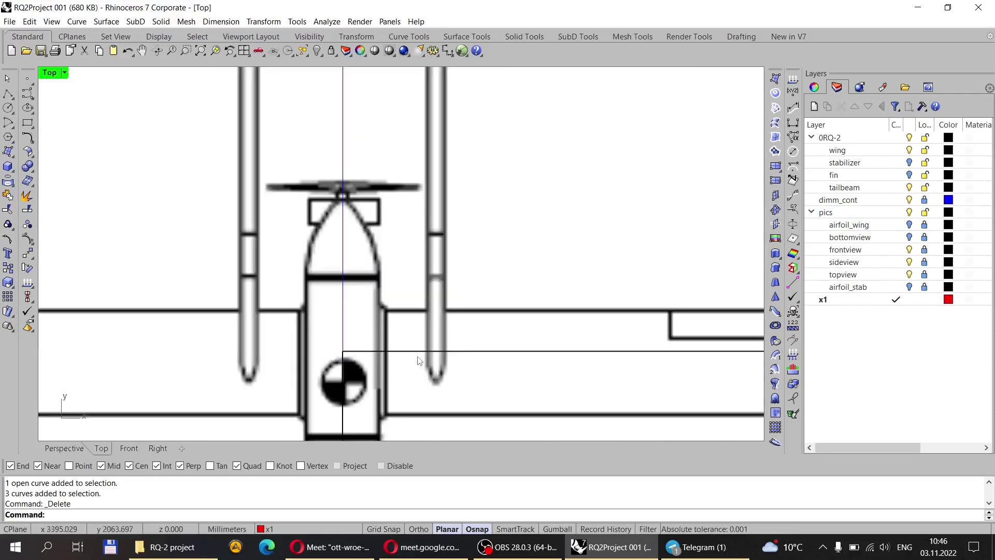
Draw a horizontal polyline across the full width of the right tail boom, along its dark joint line beside the engine cowling.
{"action": "left_click", "coordinate": [7, 94]}
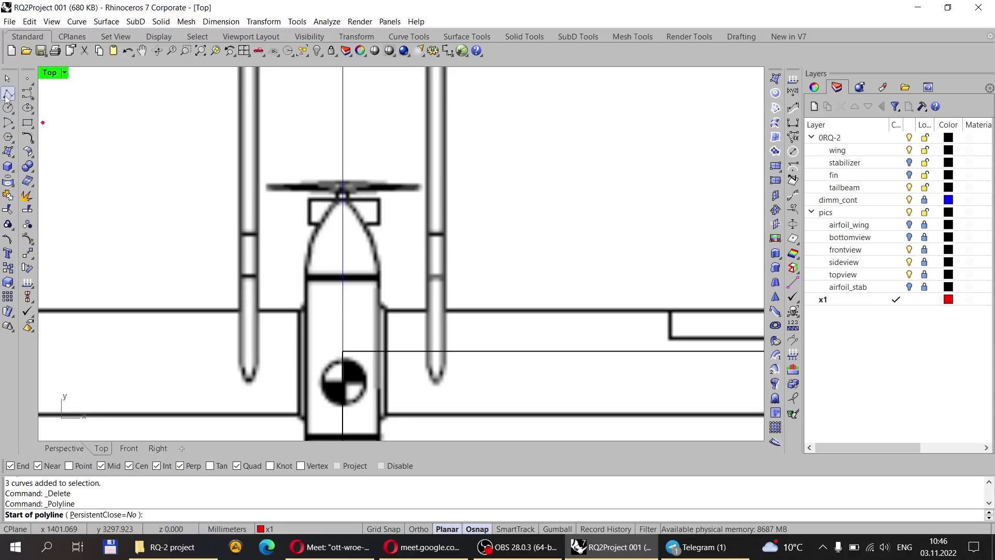
{"action": "left_click", "coordinate": [7, 95]}
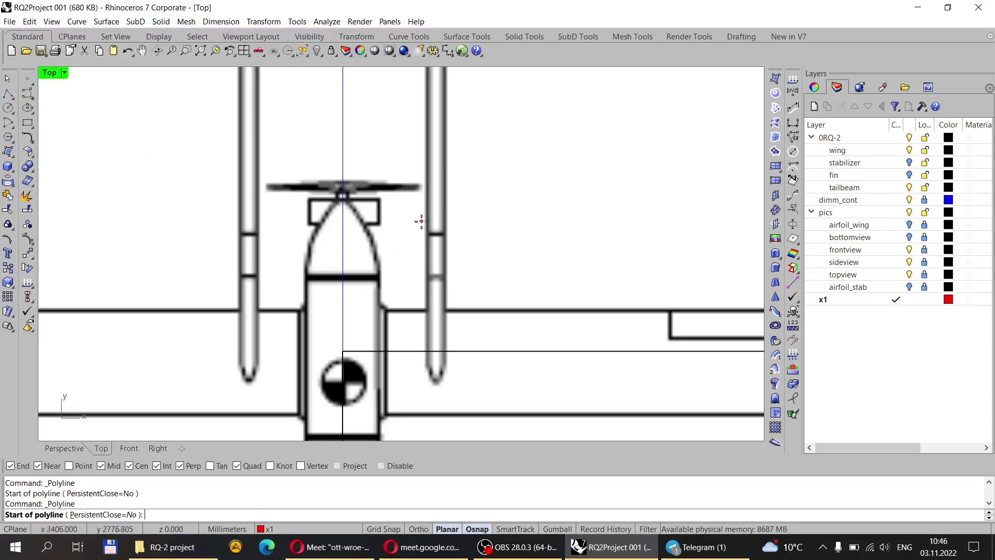
{"action": "scroll", "coordinate": [419, 220], "scroll_direction": "down", "scroll_amount": 3}
{"action": "scroll", "coordinate": [413, 227], "scroll_direction": "up", "scroll_amount": 3}
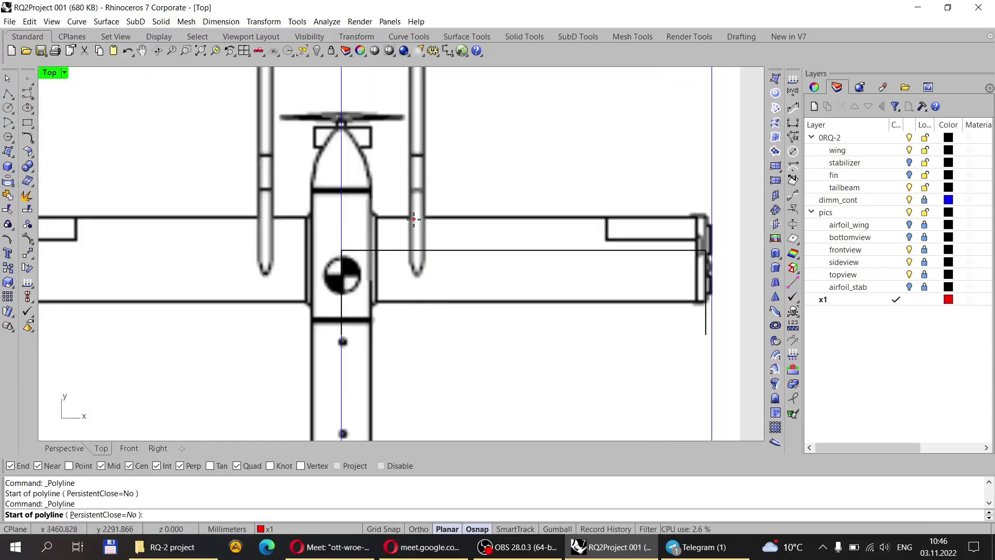
{"action": "scroll", "coordinate": [413, 219], "scroll_direction": "up", "scroll_amount": 4}
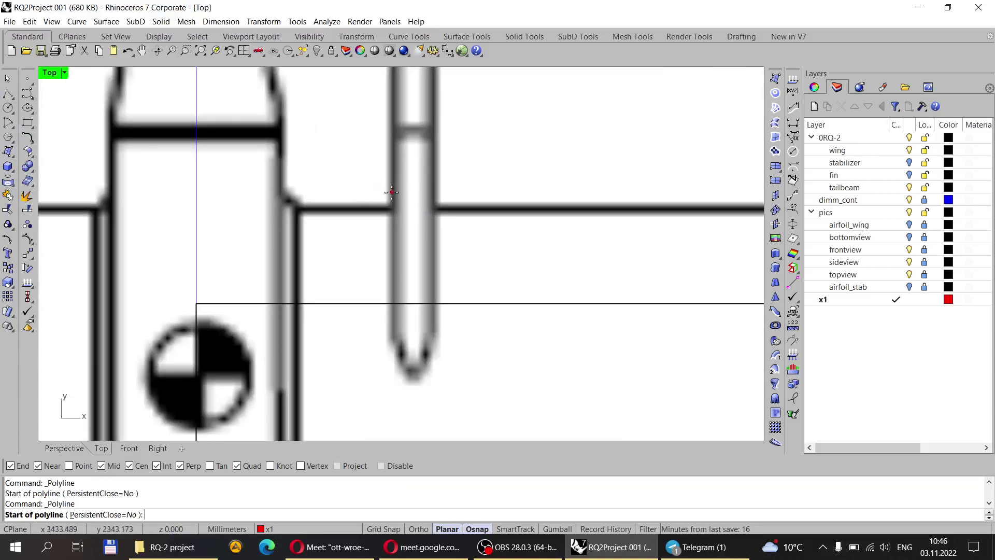
{"action": "scroll", "coordinate": [391, 192], "scroll_direction": "down", "scroll_amount": 5}
{"action": "scroll", "coordinate": [425, 135], "scroll_direction": "up", "scroll_amount": 6}
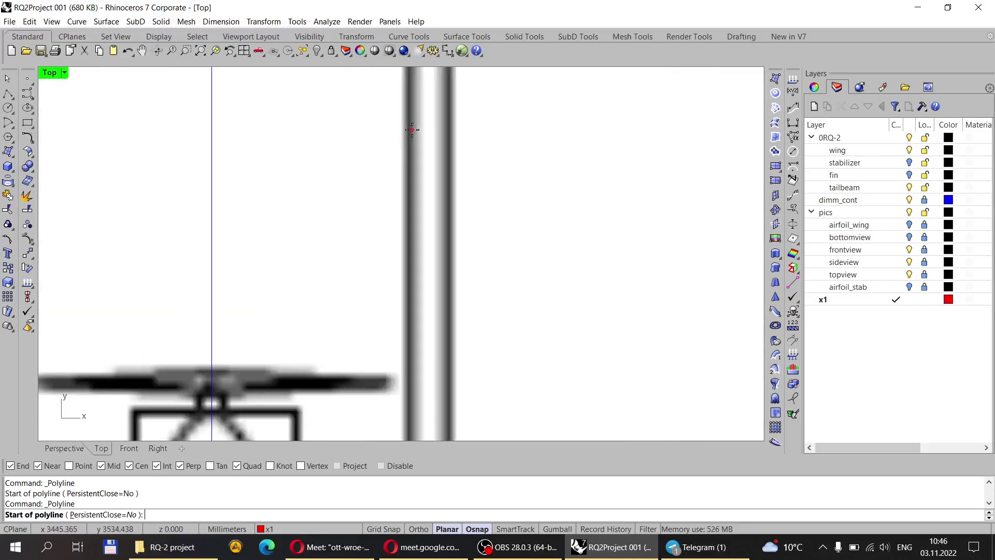
{"action": "scroll", "coordinate": [412, 129], "scroll_direction": "up", "scroll_amount": 3}
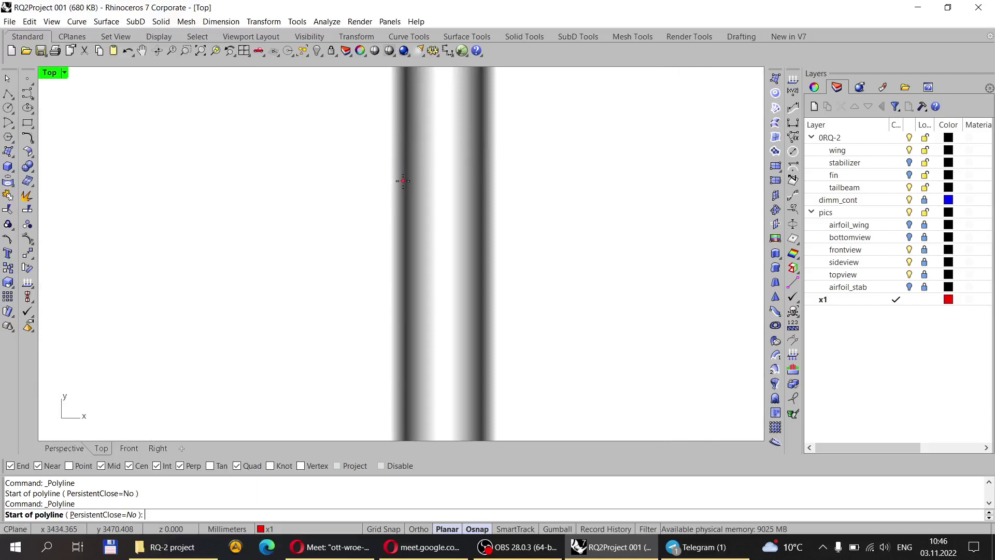
{"action": "scroll", "coordinate": [402, 180], "scroll_direction": "down", "scroll_amount": 5}
{"action": "scroll", "coordinate": [415, 299], "scroll_direction": "up", "scroll_amount": 4}
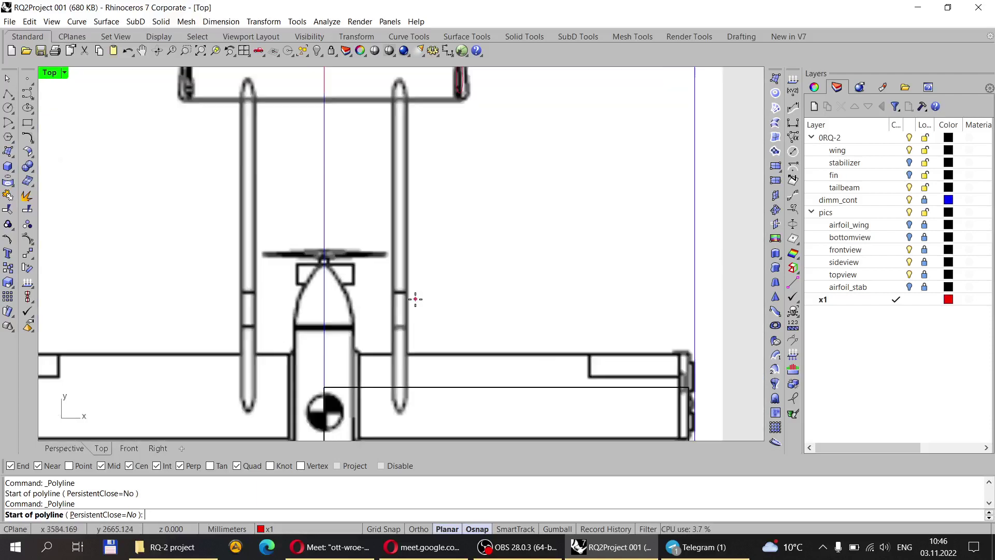
{"action": "scroll", "coordinate": [415, 299], "scroll_direction": "up", "scroll_amount": 5}
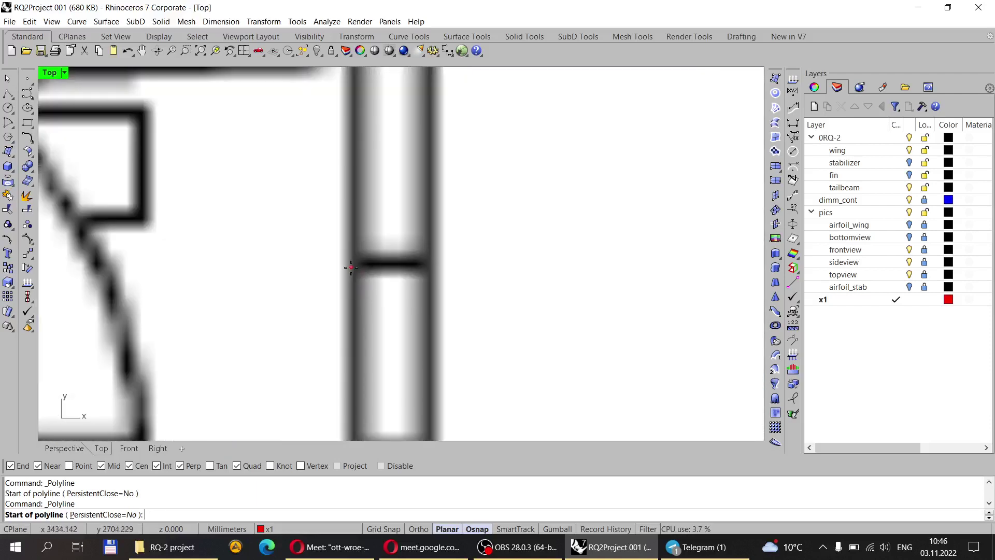
{"action": "scroll", "coordinate": [351, 267], "scroll_direction": "up", "scroll_amount": 2}
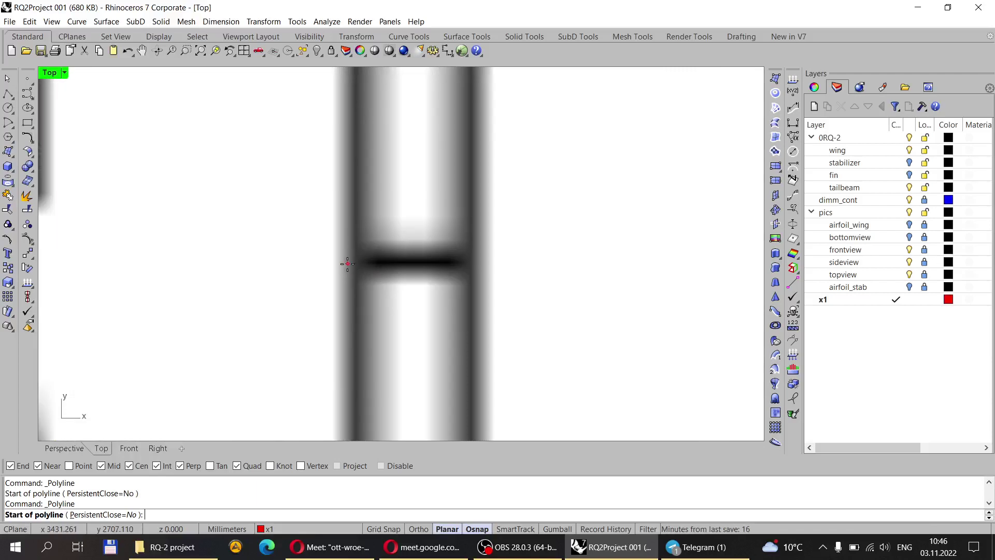
{"action": "left_click", "coordinate": [348, 259]}
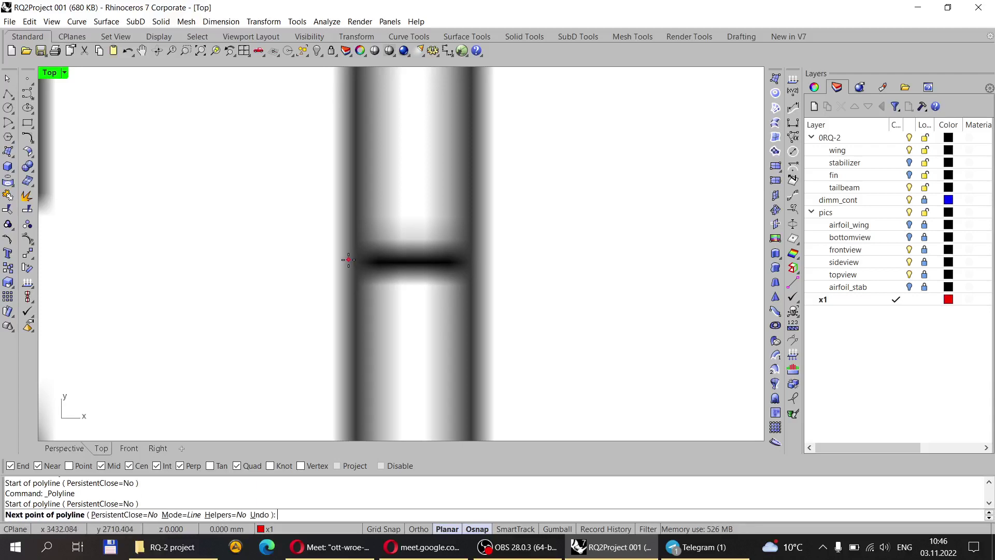
{"action": "left_click", "coordinate": [474, 259], "text": "shift"}
{"action": "key", "text": "Return"}
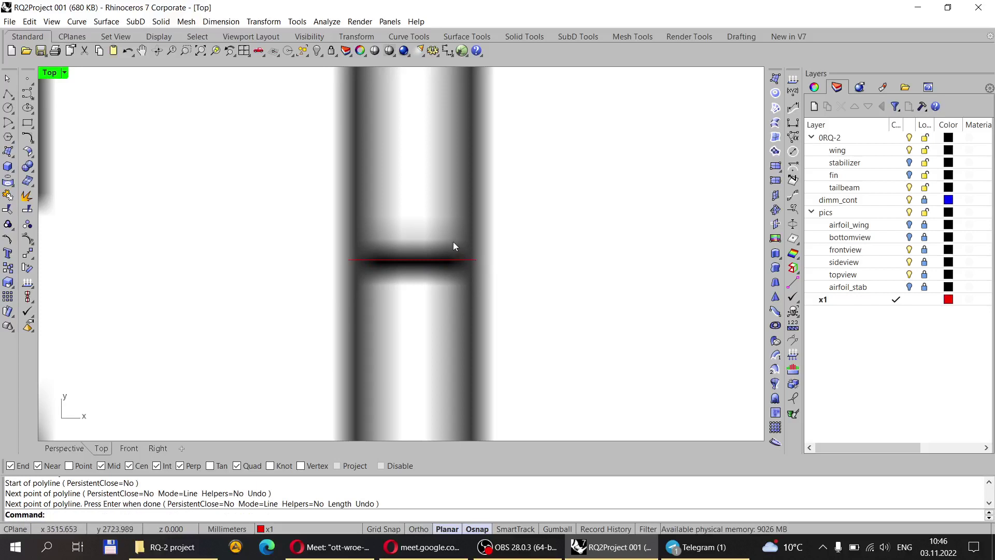
Draw a vertical centreline about 1492 mm long from the midpoint of the boom's cross line, past the boom's rear tip into the stabilizer.
{"action": "left_click", "coordinate": [8, 94]}
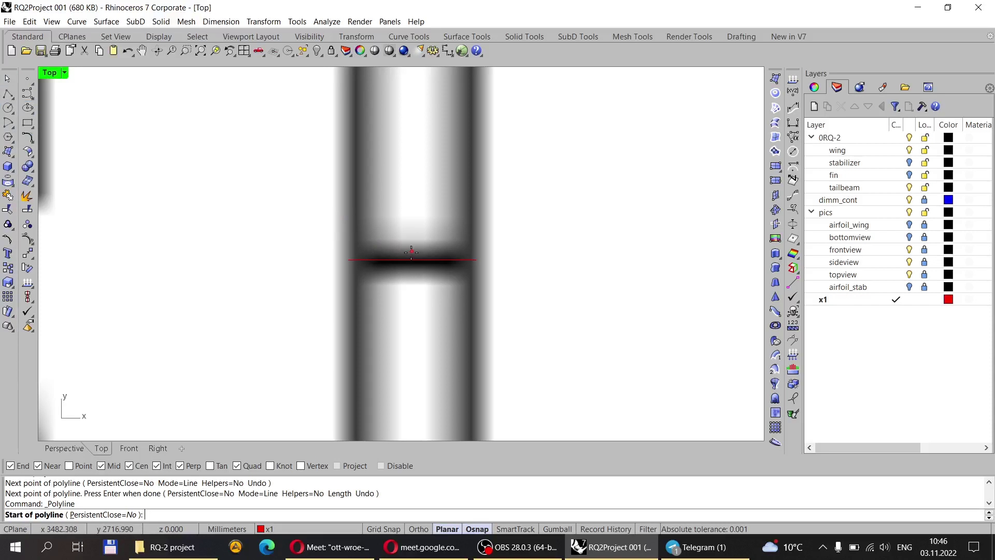
{"action": "scroll", "coordinate": [428, 195], "scroll_direction": "down", "scroll_amount": 3}
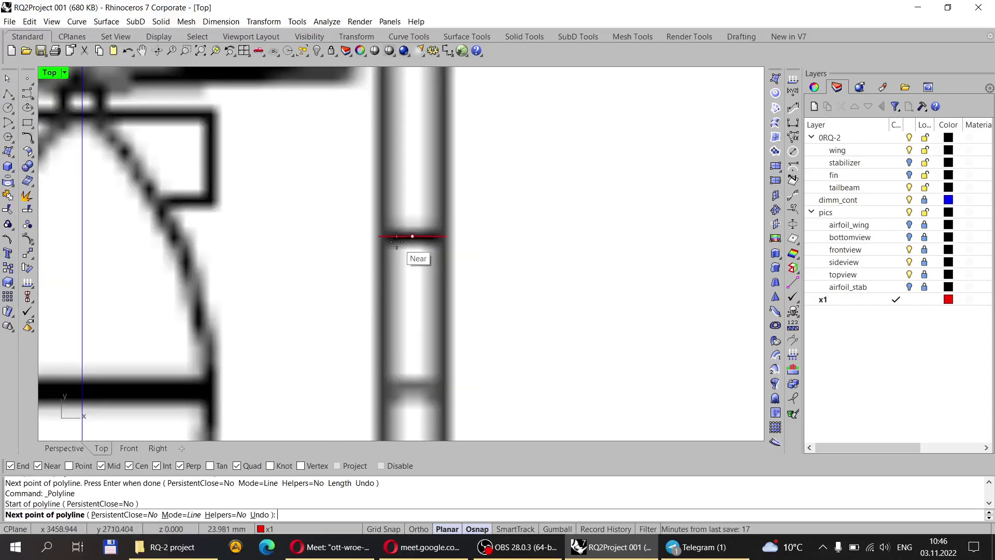
{"action": "scroll", "coordinate": [407, 211], "scroll_direction": "down", "scroll_amount": 6}
{"action": "key", "text": "F8"}
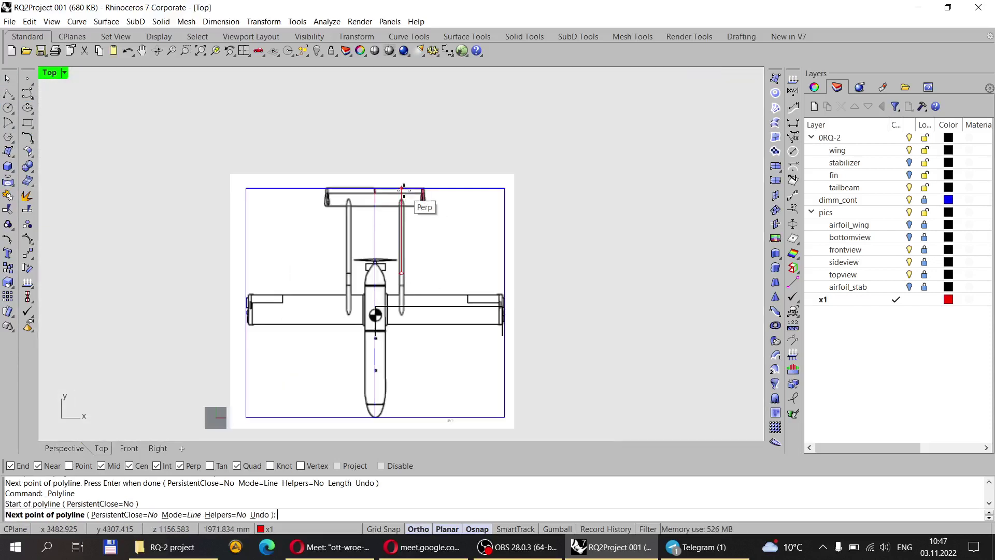
{"action": "scroll", "coordinate": [402, 181], "scroll_direction": "up", "scroll_amount": 2}
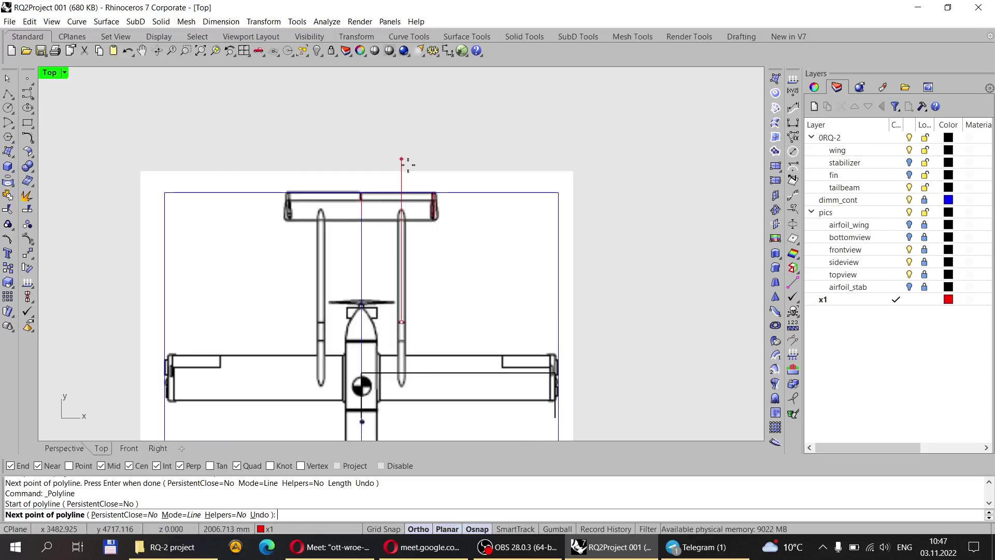
{"action": "scroll", "coordinate": [403, 162], "scroll_direction": "up", "scroll_amount": 4}
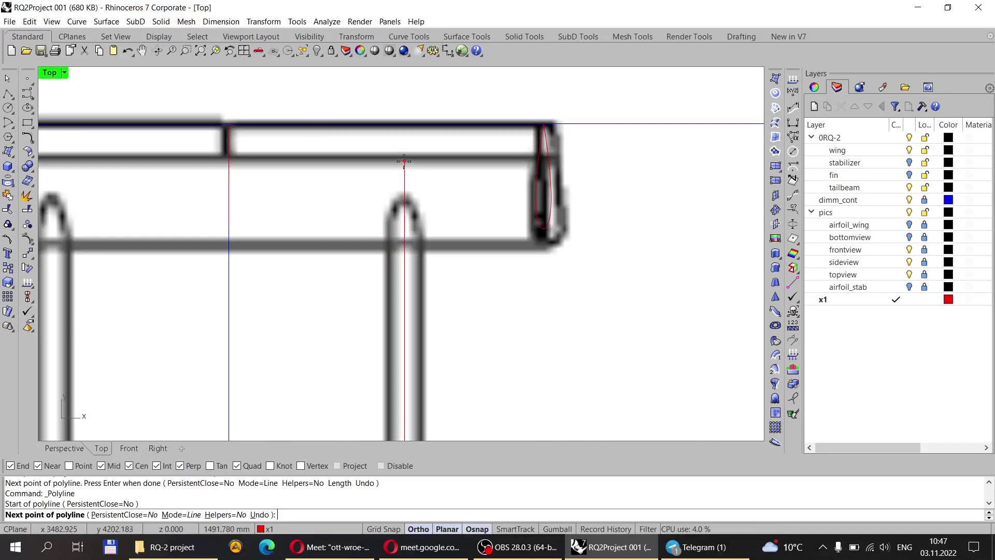
{"action": "left_click", "coordinate": [404, 161]}
{"action": "key", "text": "F8"}
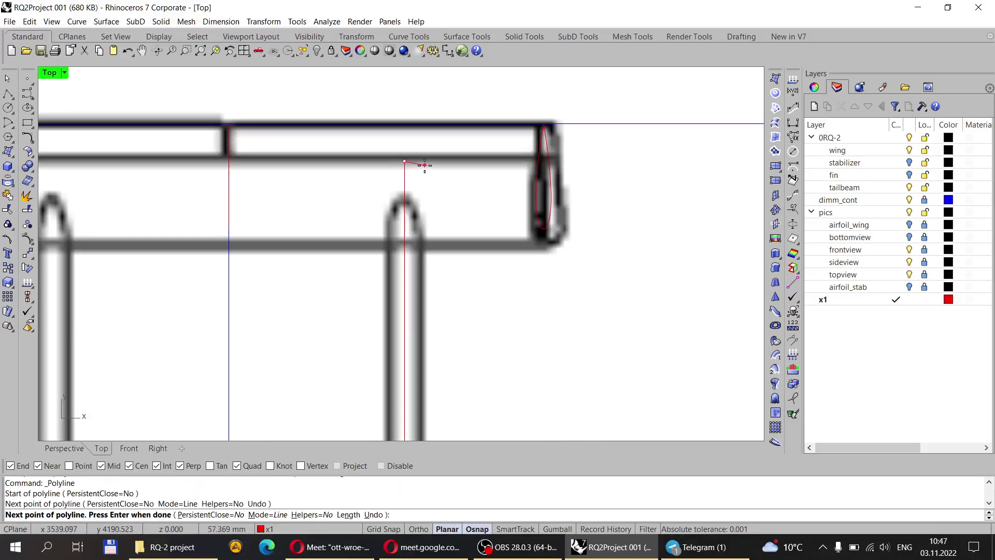
{"action": "key", "text": "Return"}
Delete the short horizontal helper line across the right tail boom.
{"action": "scroll", "coordinate": [362, 150], "scroll_direction": "down", "scroll_amount": 4}
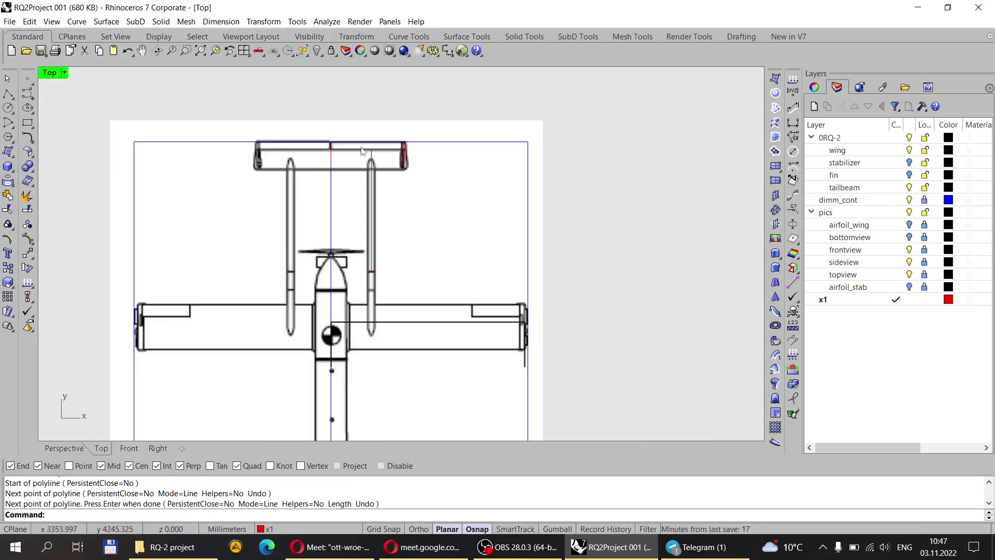
{"action": "scroll", "coordinate": [448, 217], "scroll_direction": "up", "scroll_amount": 10}
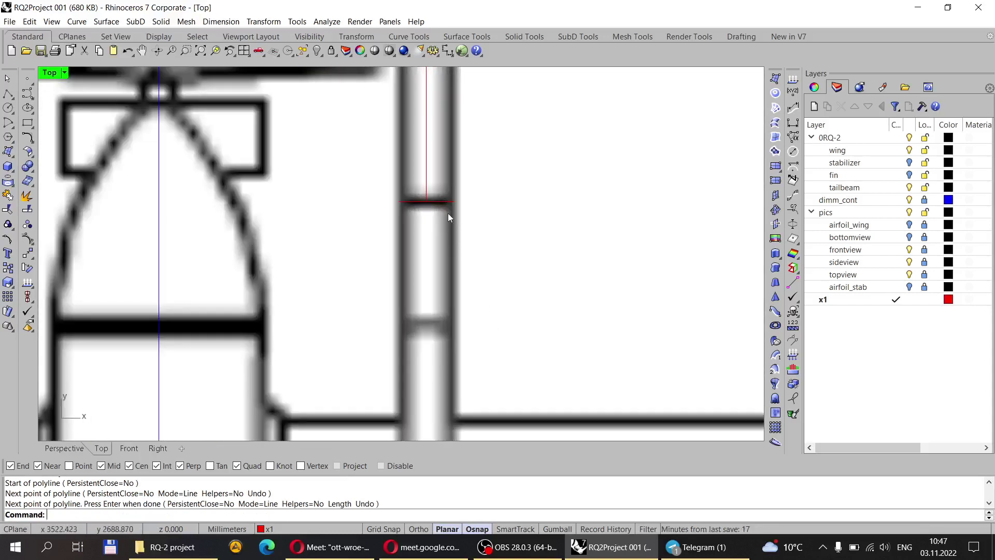
{"action": "left_click", "coordinate": [450, 201]}
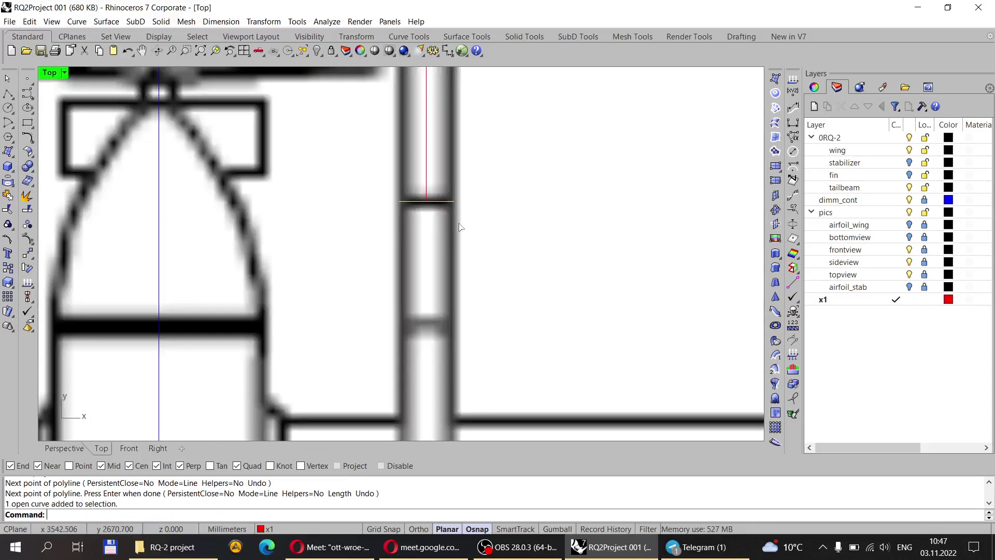
{"action": "key", "text": "Delete"}
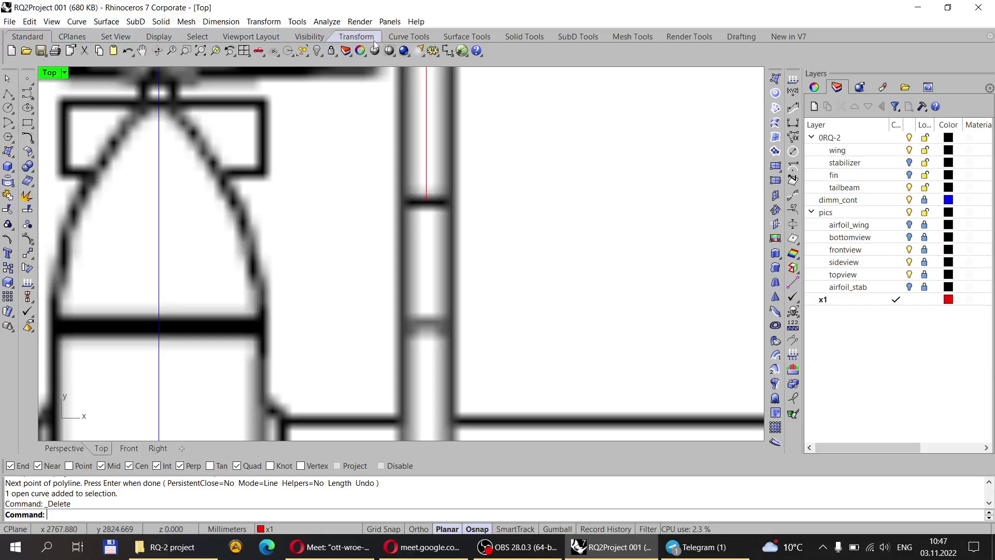
Extend the right tail boom's centreline forward with a natural extension, past the boom's front tip and beyond the wing's leading edge.
{"action": "left_click", "coordinate": [411, 37]}
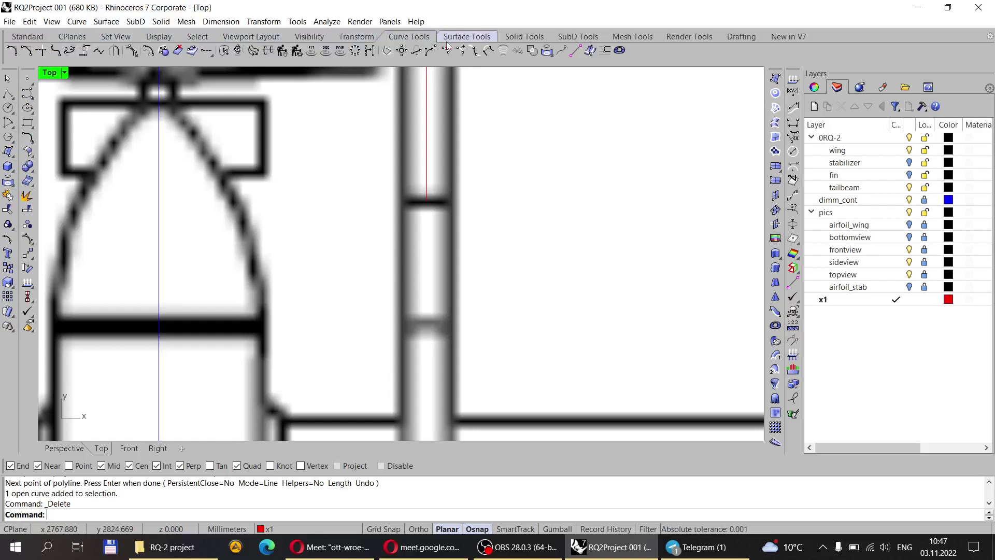
{"action": "left_click", "coordinate": [206, 51]}
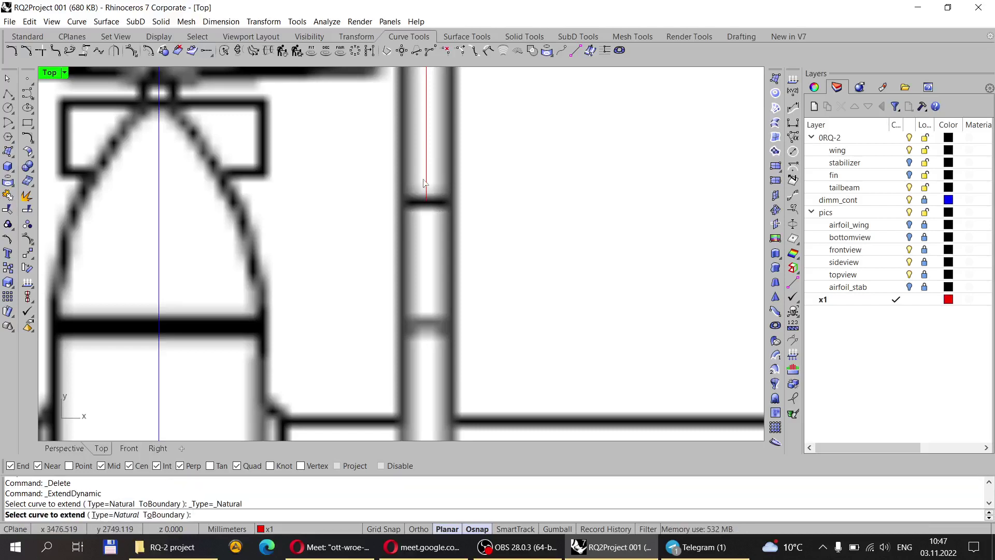
{"action": "left_click", "coordinate": [426, 204]}
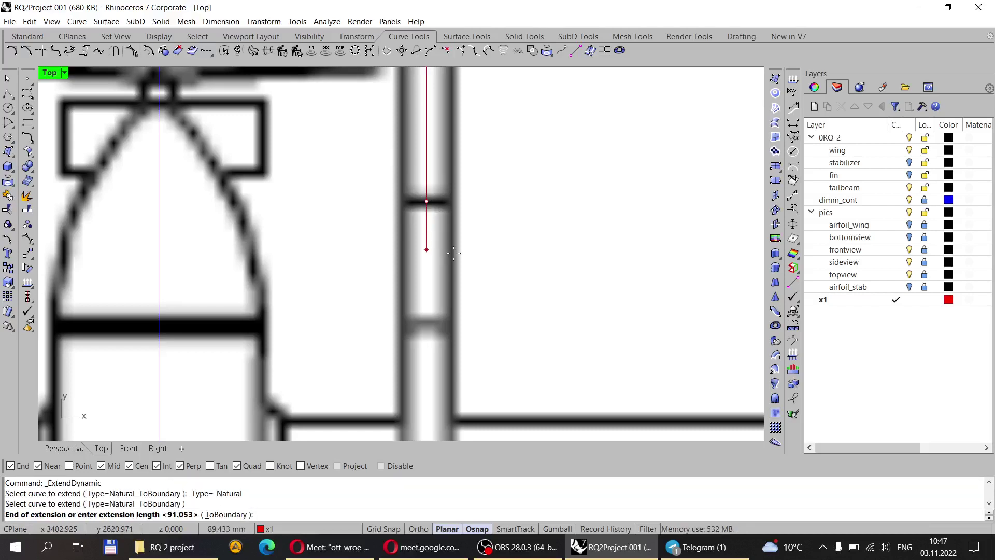
{"action": "scroll", "coordinate": [450, 207], "scroll_direction": "down", "scroll_amount": 4}
{"action": "scroll", "coordinate": [441, 290], "scroll_direction": "up", "scroll_amount": 4}
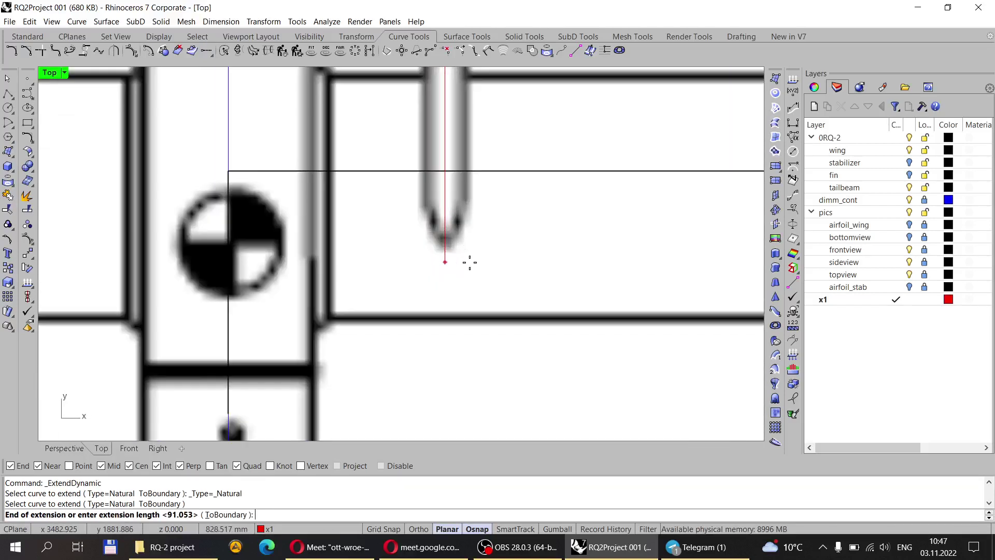
{"action": "scroll", "coordinate": [464, 248], "scroll_direction": "down", "scroll_amount": 4}
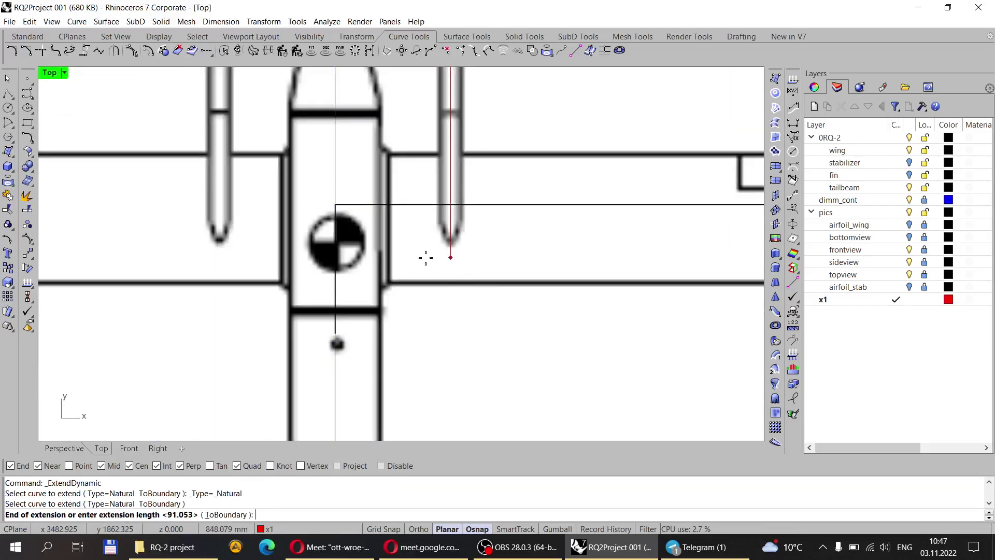
{"action": "scroll", "coordinate": [414, 224], "scroll_direction": "down", "scroll_amount": 3}
{"action": "scroll", "coordinate": [437, 248], "scroll_direction": "up", "scroll_amount": 1}
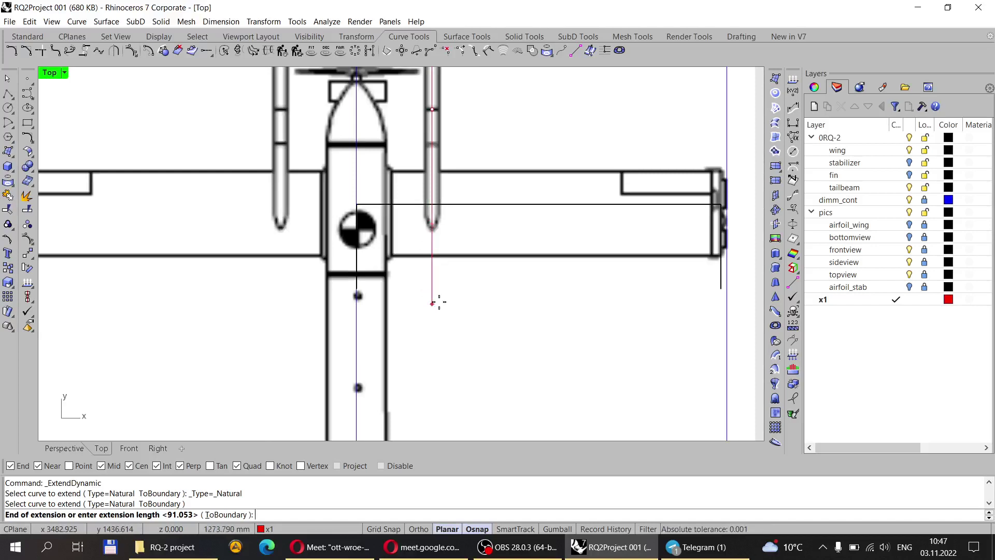
{"action": "scroll", "coordinate": [439, 317], "scroll_direction": "up", "scroll_amount": 3}
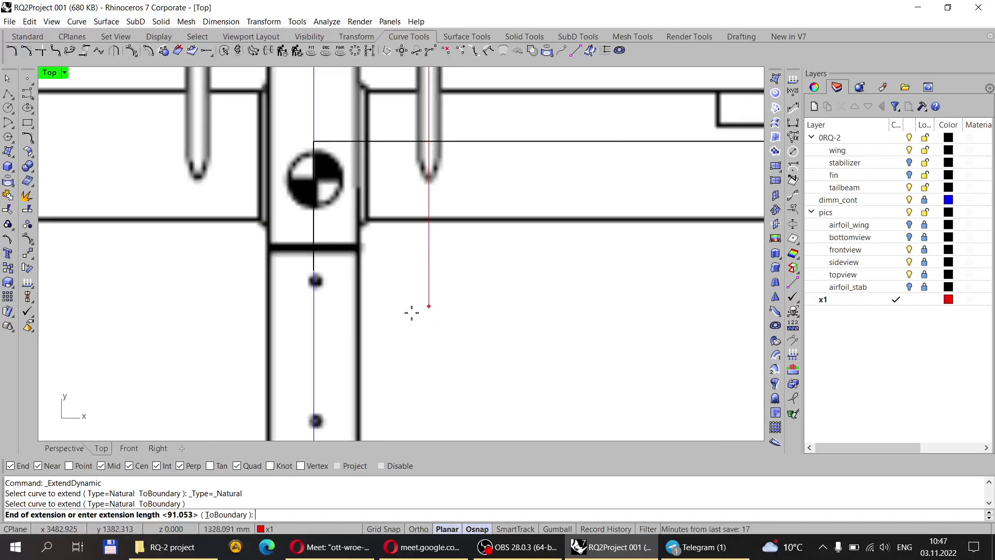
{"action": "scroll", "coordinate": [431, 250], "scroll_direction": "down", "scroll_amount": 3}
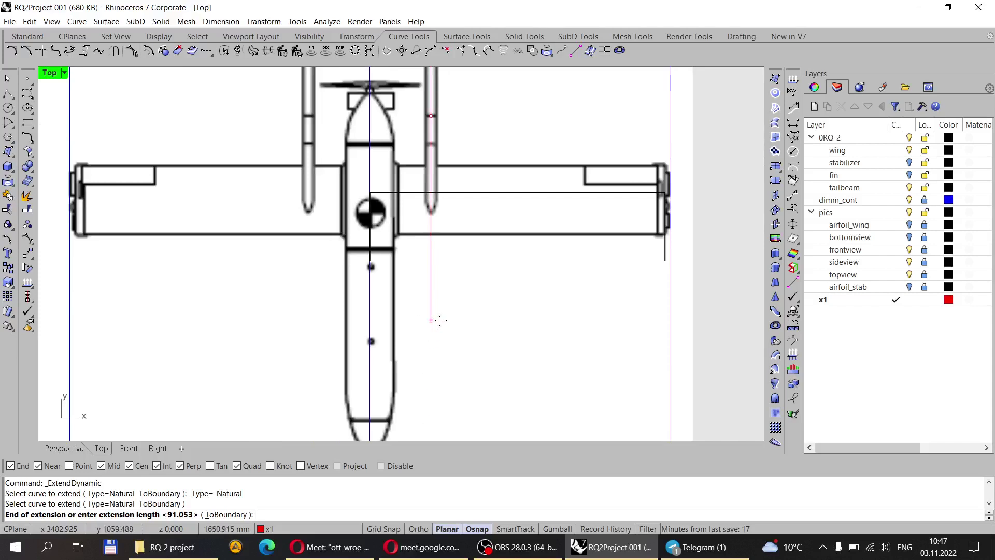
{"action": "scroll", "coordinate": [428, 261], "scroll_direction": "up", "scroll_amount": 2}
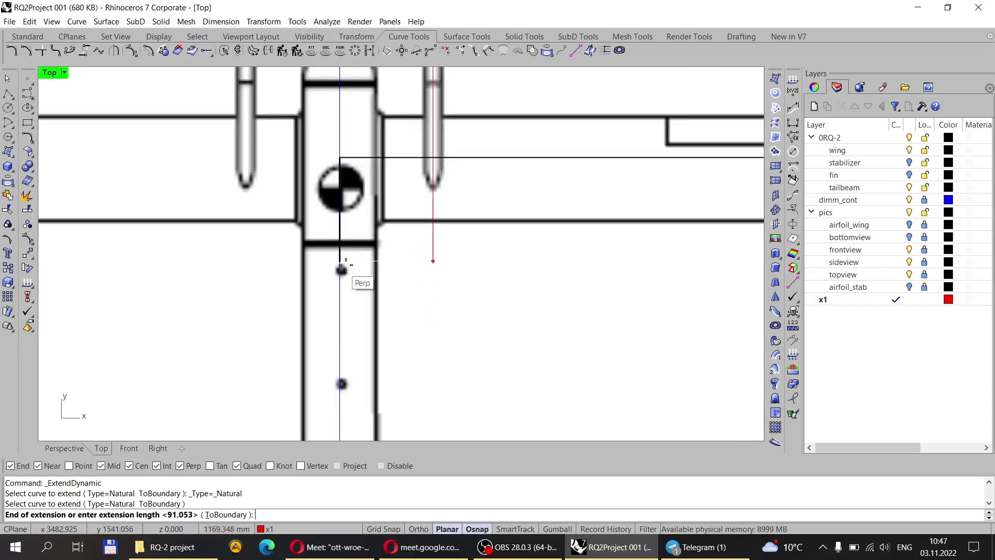
{"action": "scroll", "coordinate": [437, 251], "scroll_direction": "down", "scroll_amount": 2}
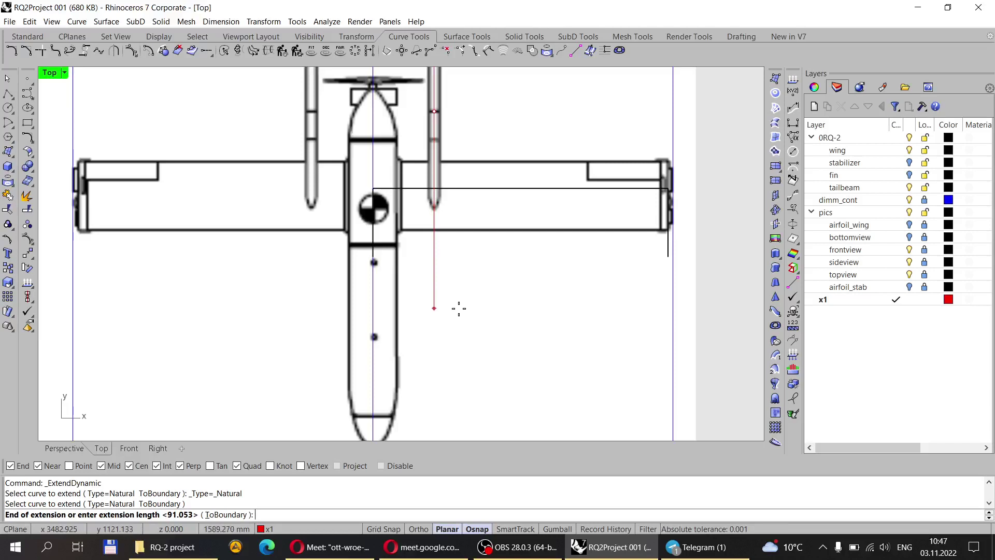
{"action": "scroll", "coordinate": [441, 288], "scroll_direction": "up", "scroll_amount": 2}
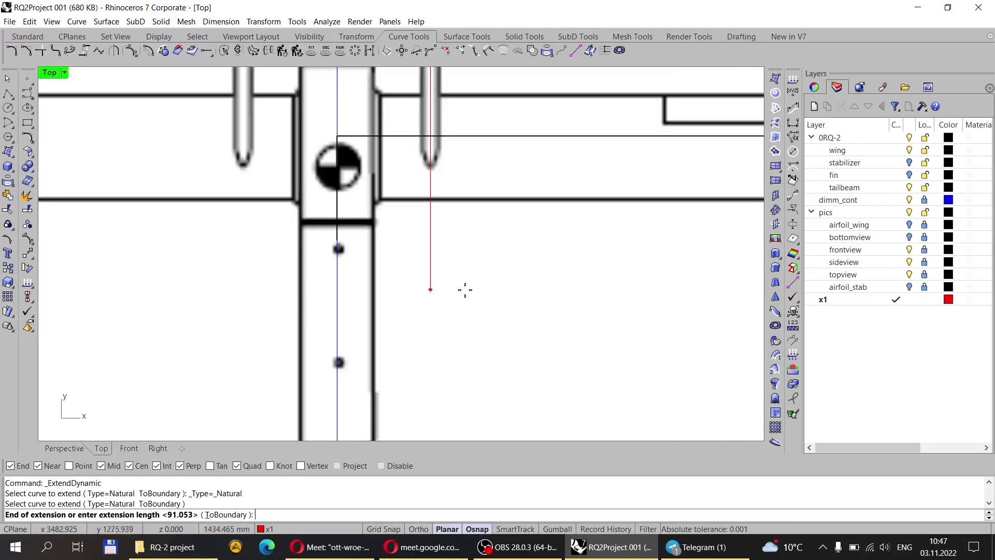
{"action": "left_click", "coordinate": [467, 315]}
Project the boom centreline onto the right wing's surface along the construction plane's Z direction, with the Top view shaded.
{"action": "scroll", "coordinate": [420, 249], "scroll_direction": "down", "scroll_amount": 3}
{"action": "scroll", "coordinate": [424, 202], "scroll_direction": "up", "scroll_amount": 2}
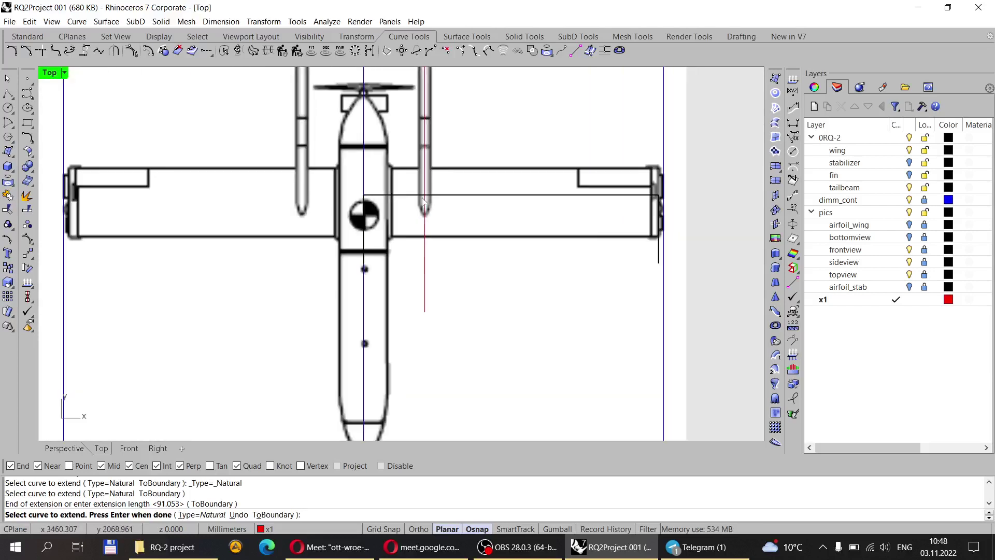
{"action": "scroll", "coordinate": [424, 202], "scroll_direction": "down", "scroll_amount": 2}
{"action": "scroll", "coordinate": [456, 230], "scroll_direction": "up", "scroll_amount": 2}
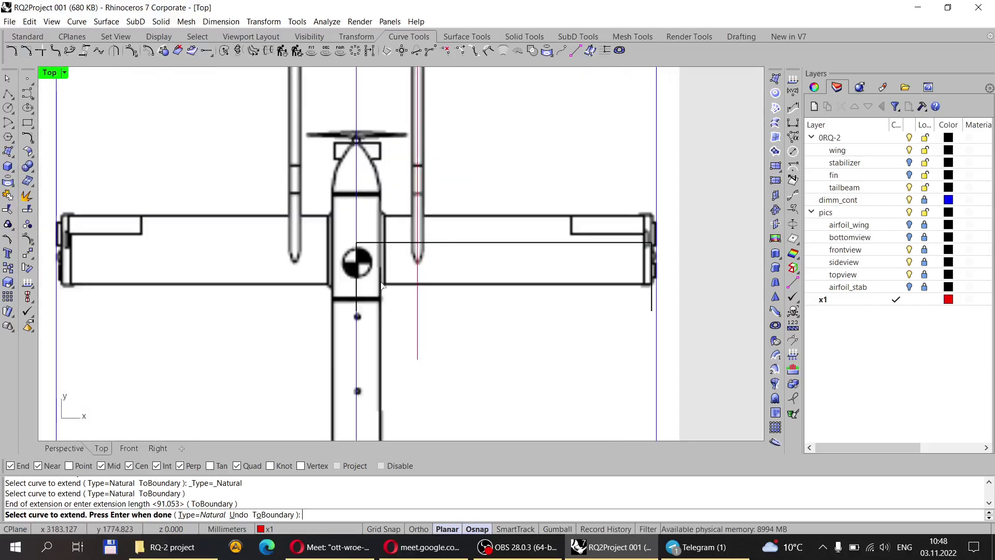
{"action": "scroll", "coordinate": [382, 283], "scroll_direction": "down", "scroll_amount": 3}
{"action": "scroll", "coordinate": [417, 317], "scroll_direction": "up", "scroll_amount": 2}
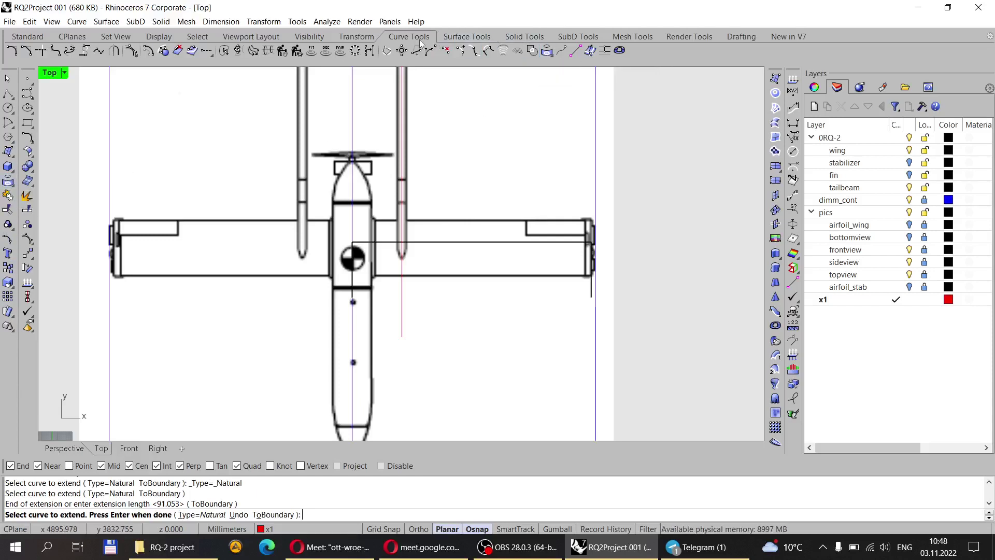
{"action": "left_click", "coordinate": [547, 53]}
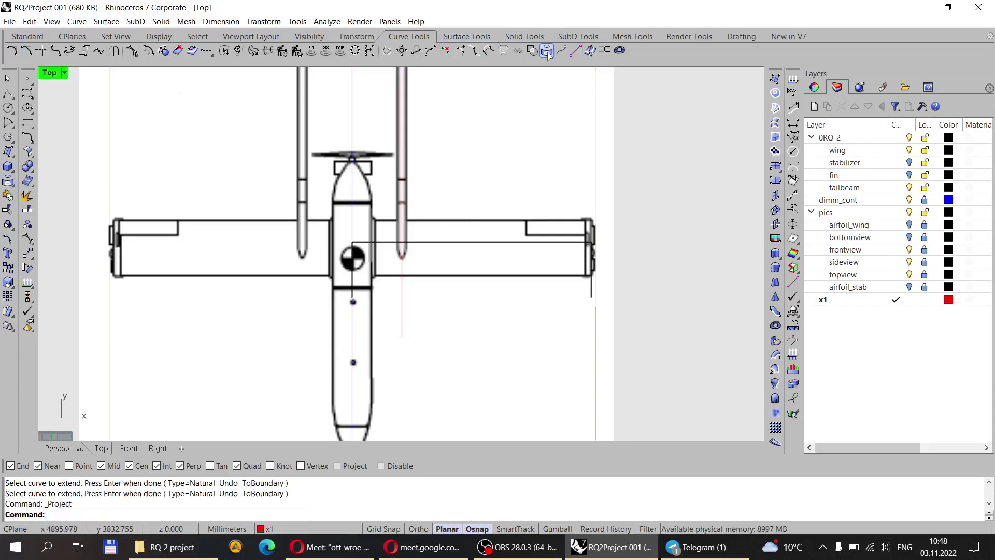
{"action": "left_click", "coordinate": [403, 175]}
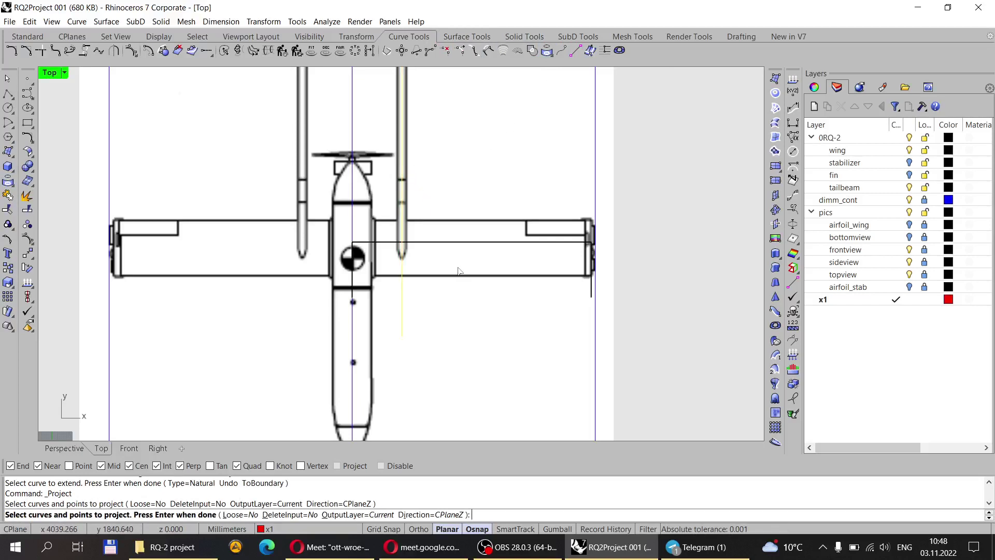
{"action": "key", "text": "Return"}
{"action": "left_click_drag", "start_coordinate": [507, 347], "coordinate": [446, 204]}
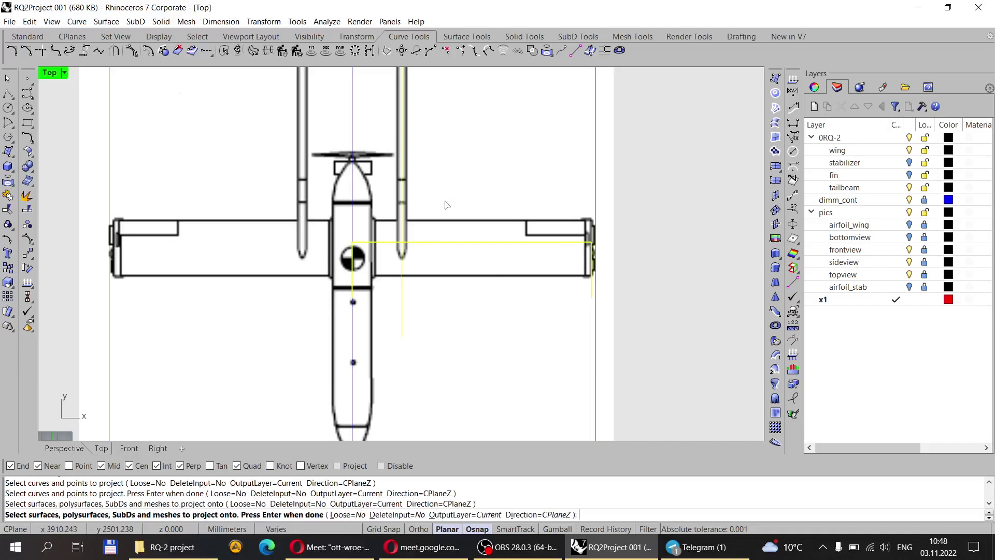
{"action": "scroll", "coordinate": [418, 285], "scroll_direction": "up", "scroll_amount": 5}
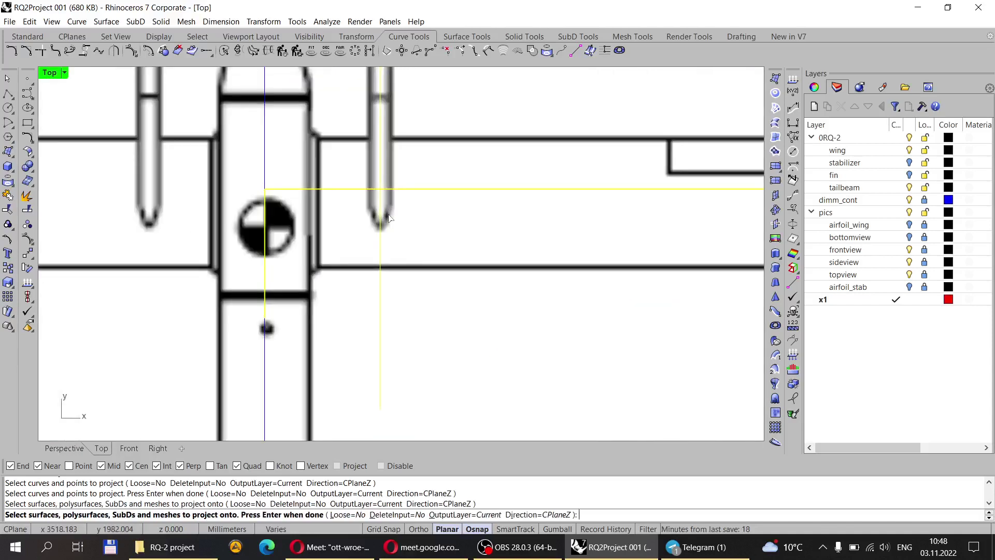
{"action": "left_click", "coordinate": [26, 36]}
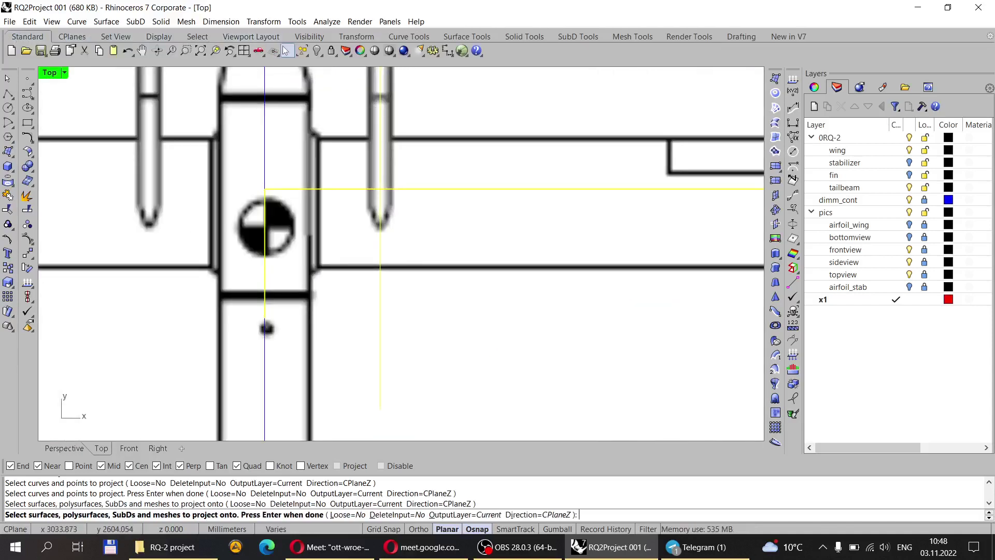
{"action": "left_click", "coordinate": [390, 52]}
{"action": "scroll", "coordinate": [329, 235], "scroll_direction": "down", "scroll_amount": 4}
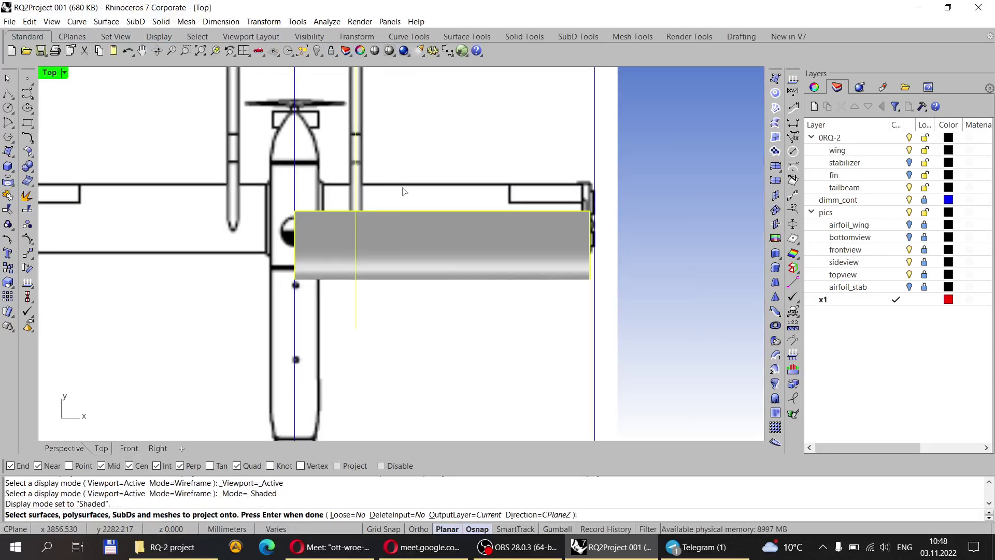
{"action": "key", "text": "Return"}
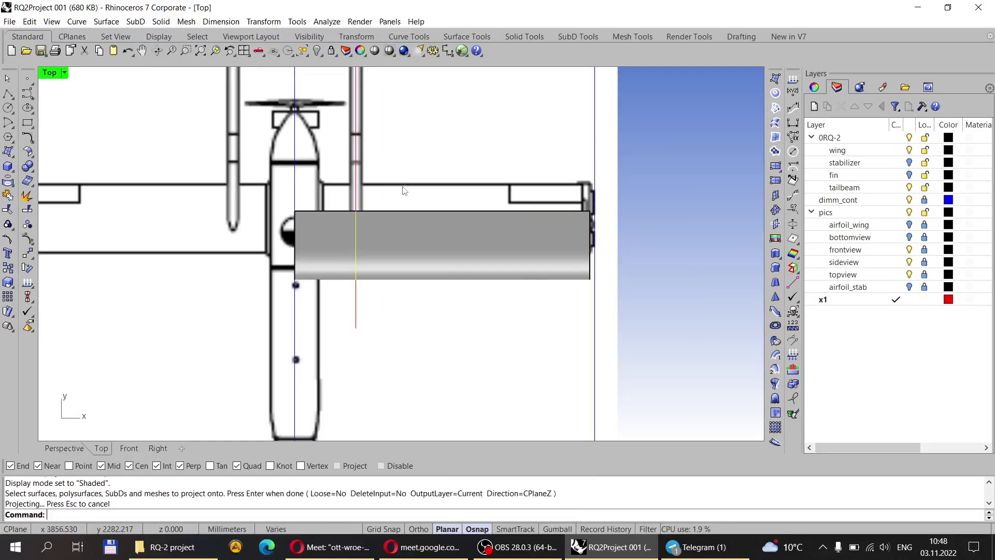
In the Perspective view, draw a straight line from the quadrant point on the projected wing section's upper edge, along X past the wing tip.
{"action": "scroll", "coordinate": [350, 265], "scroll_direction": "up", "scroll_amount": 3}
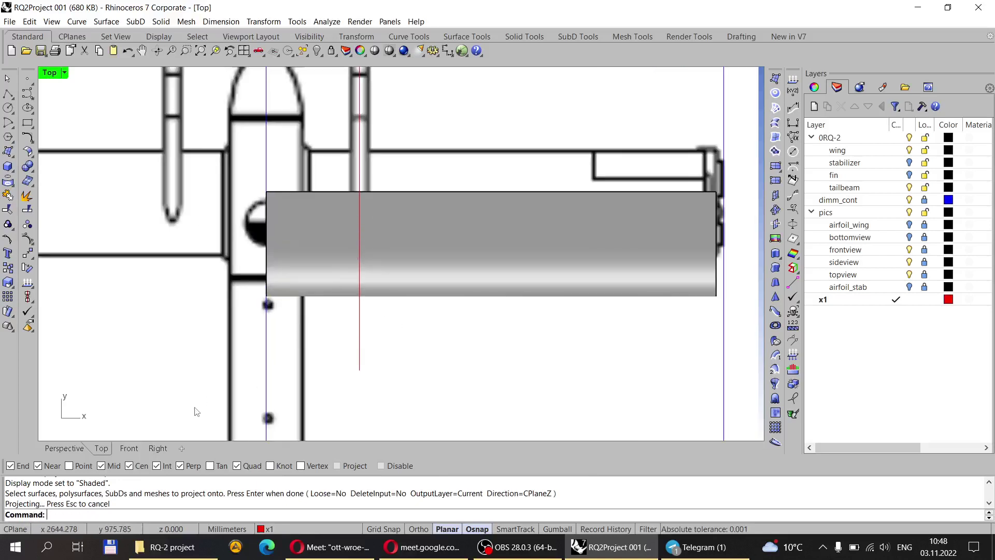
{"action": "left_click", "coordinate": [63, 448]}
{"action": "scroll", "coordinate": [414, 280], "scroll_direction": "up", "scroll_amount": 5}
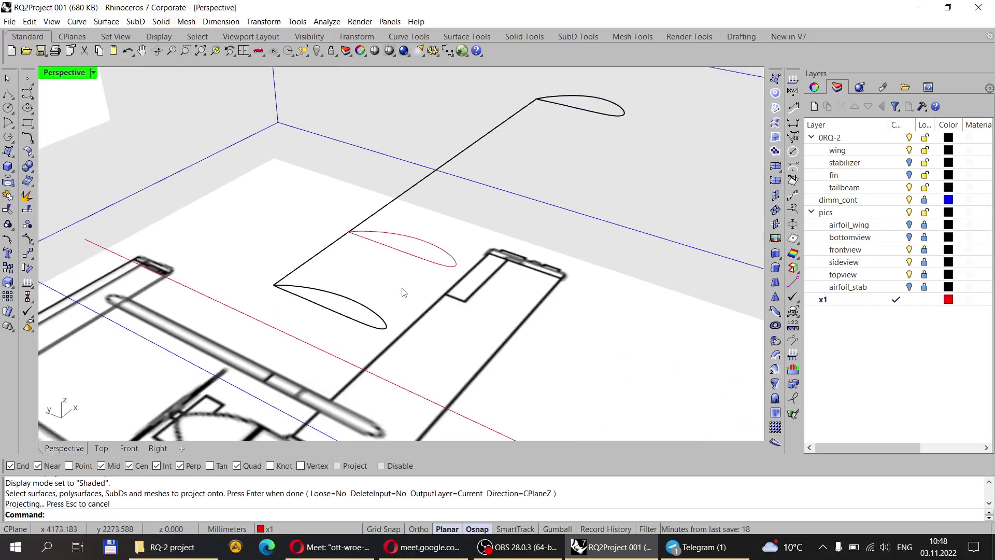
{"action": "left_click", "coordinate": [7, 94]}
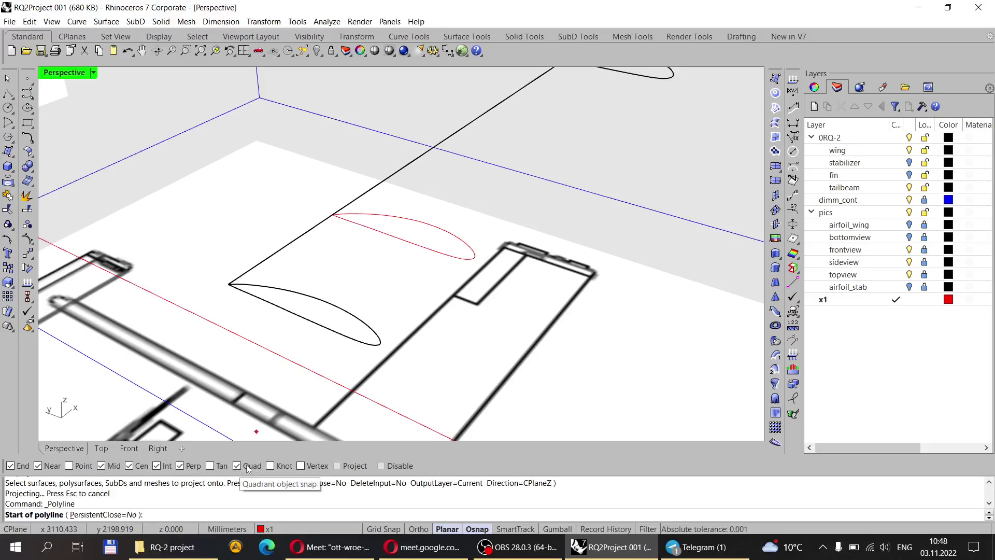
{"action": "scroll", "coordinate": [322, 310], "scroll_direction": "up", "scroll_amount": 2}
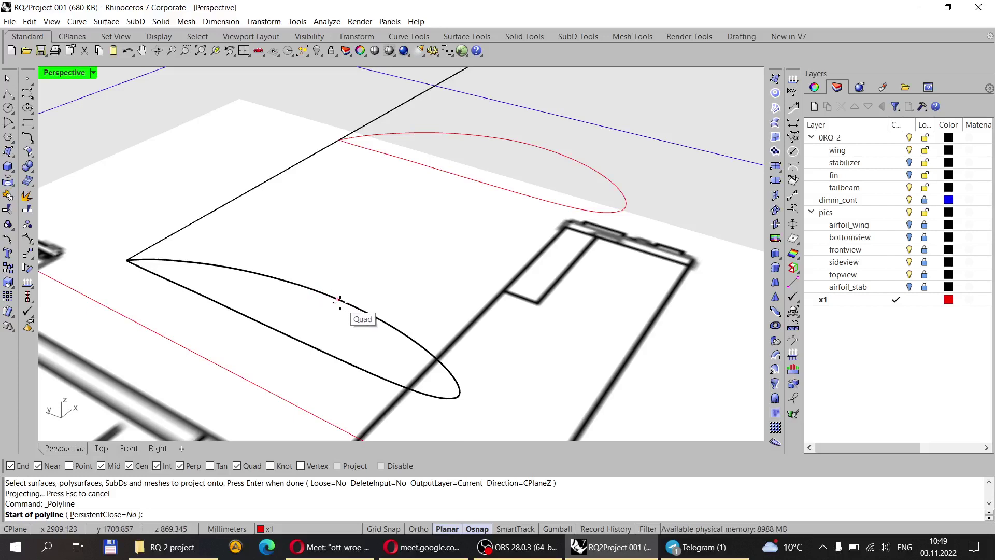
{"action": "scroll", "coordinate": [340, 301], "scroll_direction": "down", "scroll_amount": 3}
{"action": "scroll", "coordinate": [435, 221], "scroll_direction": "up", "scroll_amount": 2}
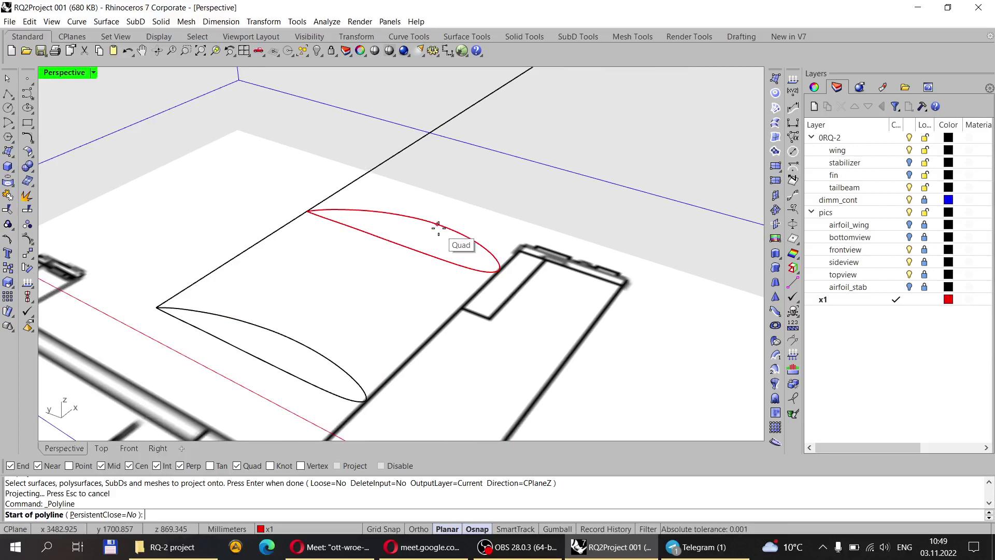
{"action": "scroll", "coordinate": [404, 234], "scroll_direction": "down", "scroll_amount": 1}
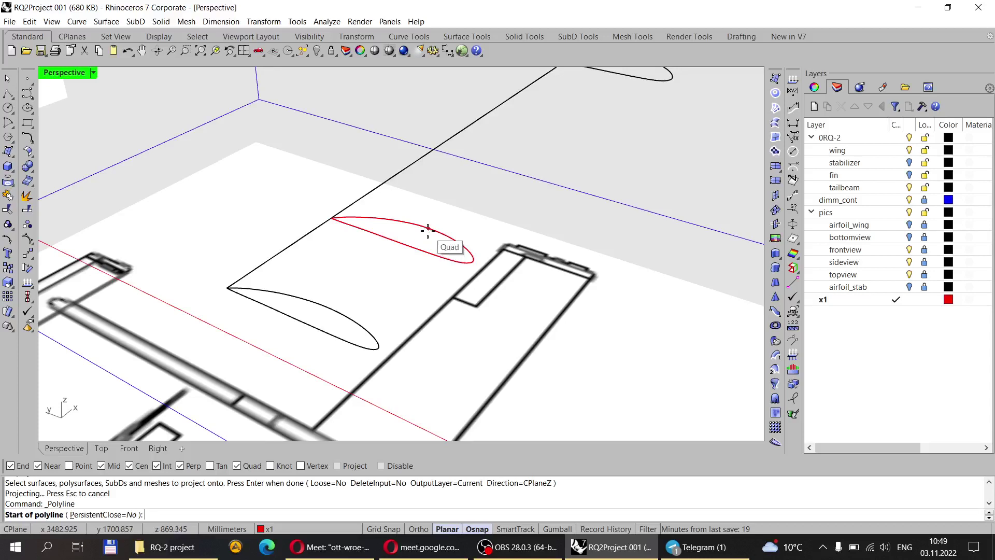
{"action": "scroll", "coordinate": [430, 235], "scroll_direction": "up", "scroll_amount": 3}
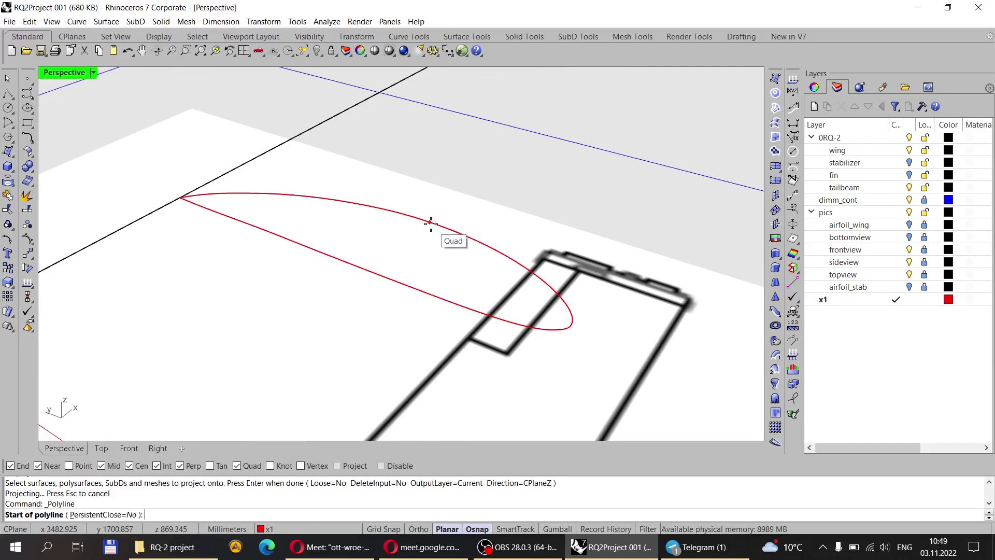
{"action": "left_click", "coordinate": [431, 223]}
{"action": "scroll", "coordinate": [351, 249], "scroll_direction": "down", "scroll_amount": 6}
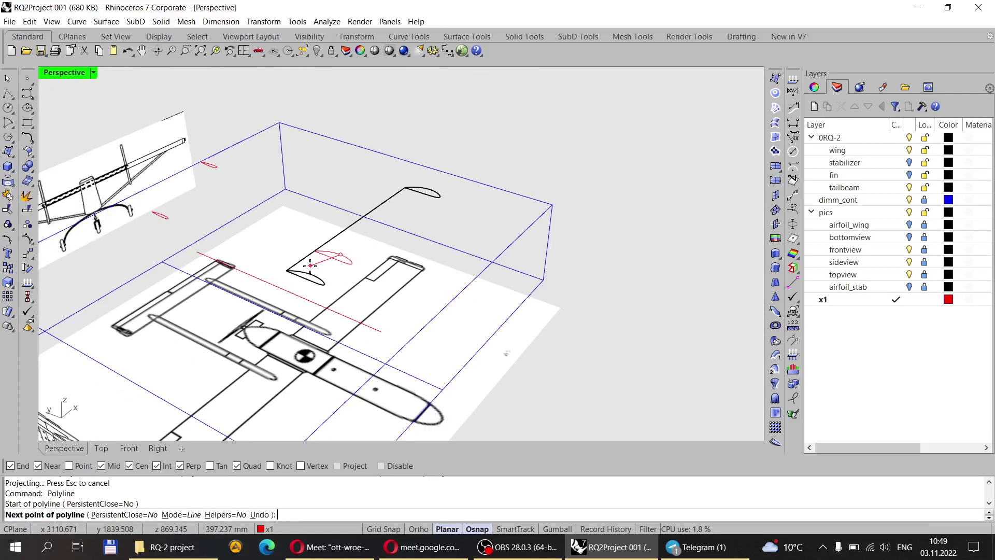
{"action": "scroll", "coordinate": [310, 265], "scroll_direction": "up", "scroll_amount": 4}
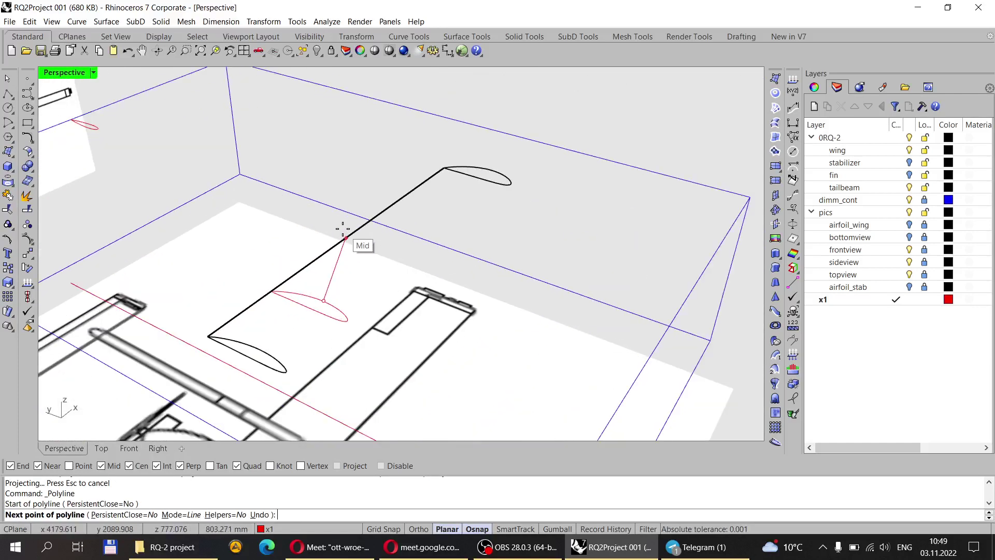
{"action": "scroll", "coordinate": [422, 222], "scroll_direction": "down", "scroll_amount": 2}
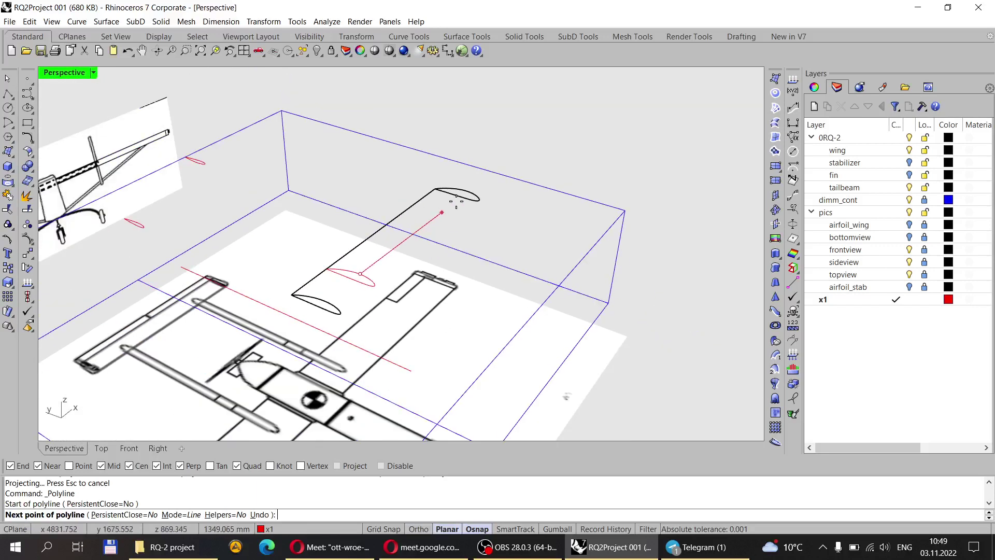
{"action": "left_click", "coordinate": [570, 116], "text": "shift"}
{"action": "key", "text": "Return"}
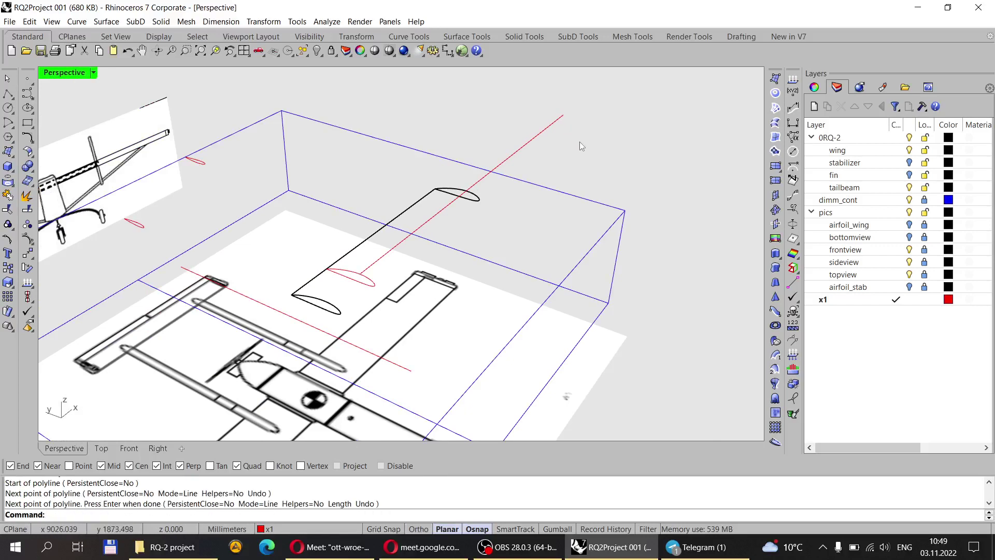
Move the straight line along its own X direction toward the fuselage so it spans past both ends of the right wing.
{"action": "left_click_drag", "start_coordinate": [585, 141], "coordinate": [527, 106]}
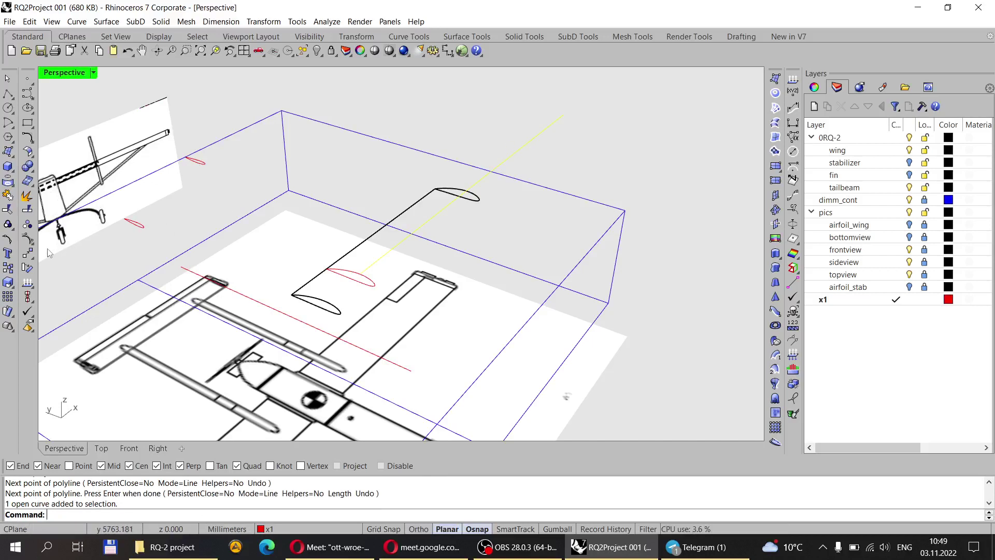
{"action": "left_click", "coordinate": [28, 254]}
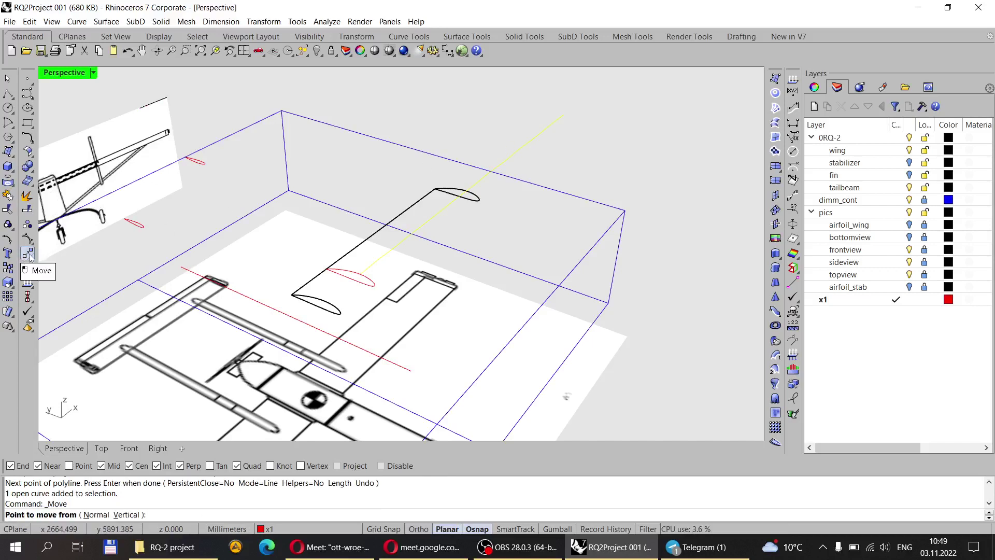
{"action": "left_click", "coordinate": [564, 115]}
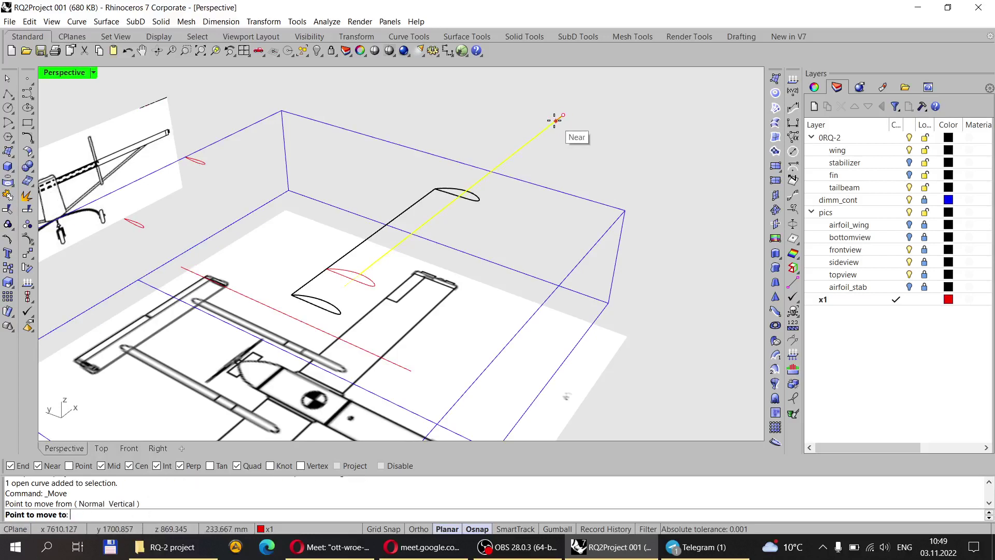
{"action": "left_click", "coordinate": [527, 142]}
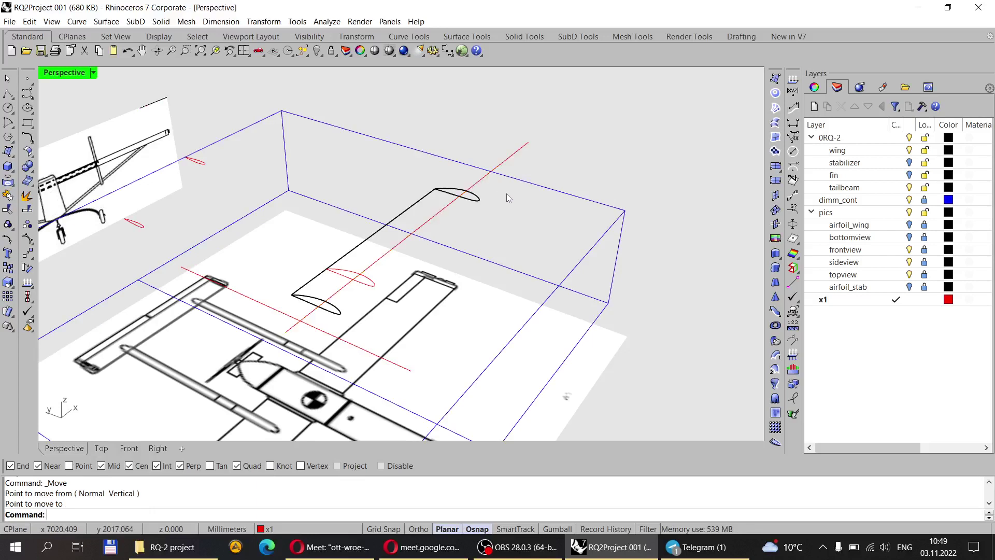
{"action": "scroll", "coordinate": [355, 271], "scroll_direction": "up", "scroll_amount": 4}
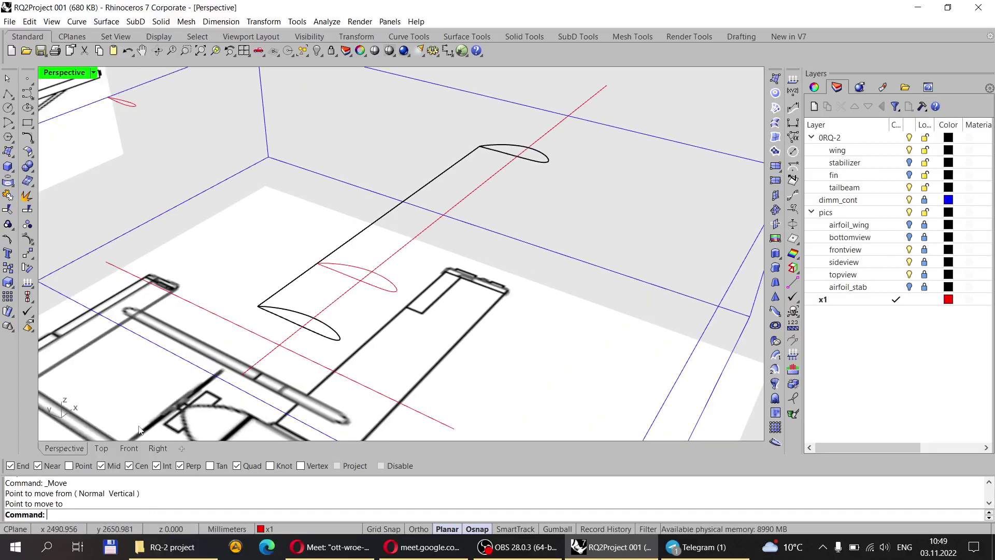
{"action": "scroll", "coordinate": [140, 429], "scroll_direction": "down", "scroll_amount": 3}
In the Top view, project the long X-direction line onto the right wing's surface along the construction plane's Z direction.
{"action": "left_click", "coordinate": [100, 448]}
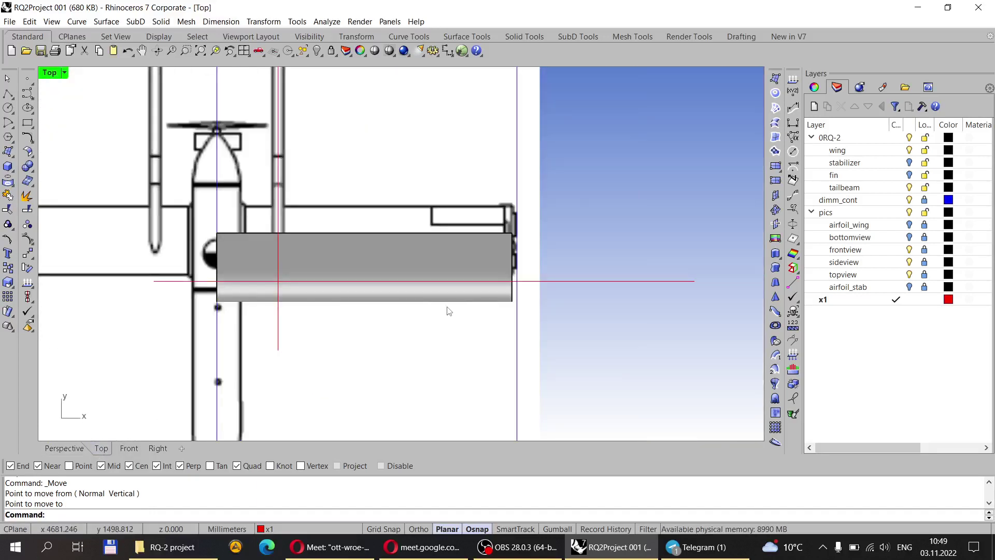
{"action": "left_click", "coordinate": [421, 290]}
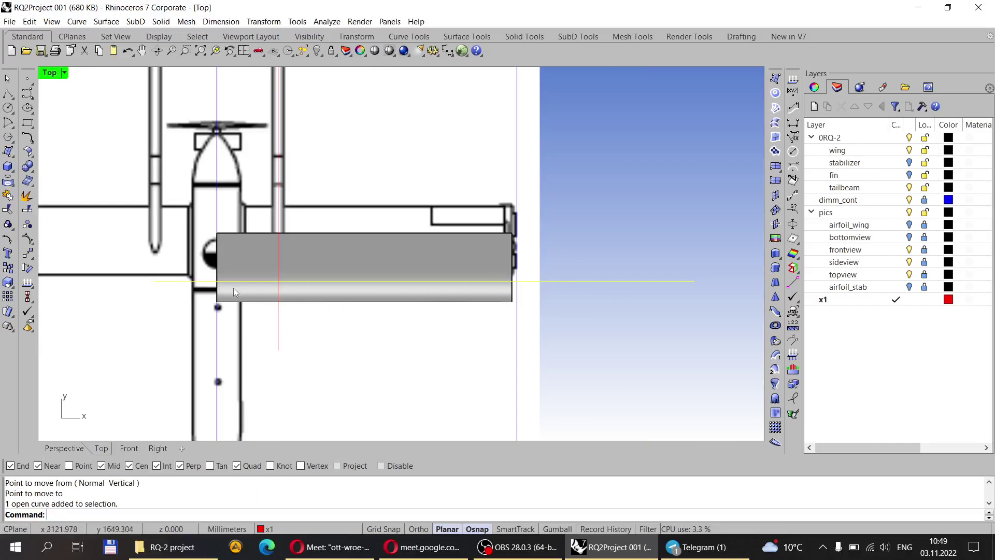
{"action": "left_click", "coordinate": [577, 323]}
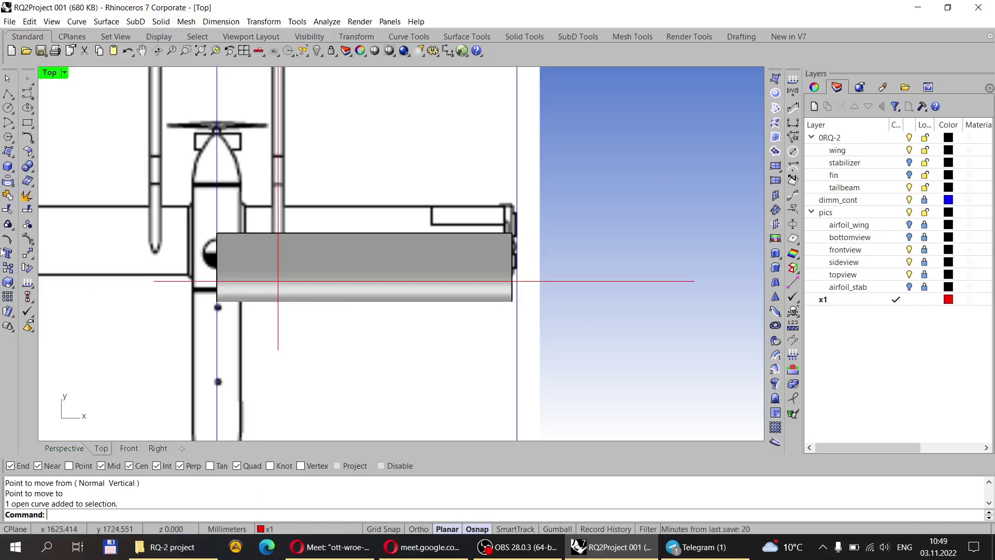
{"action": "left_click", "coordinate": [9, 183]}
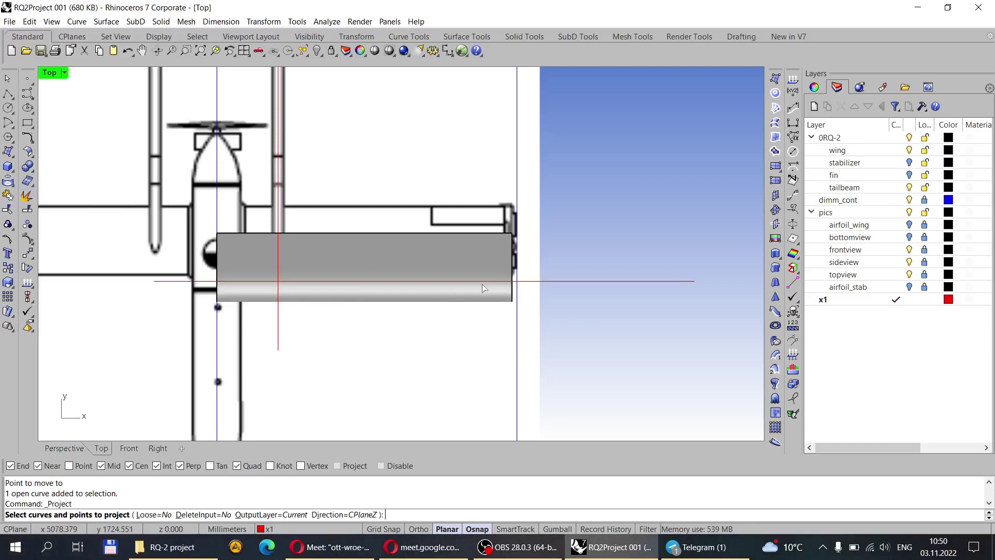
{"action": "left_click_drag", "start_coordinate": [595, 306], "coordinate": [554, 266]}
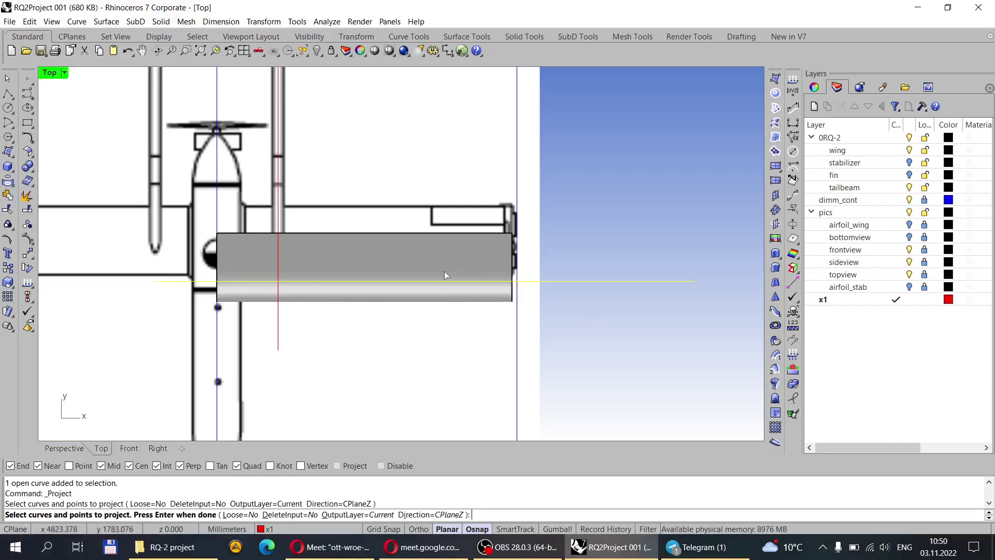
{"action": "key", "text": "Return"}
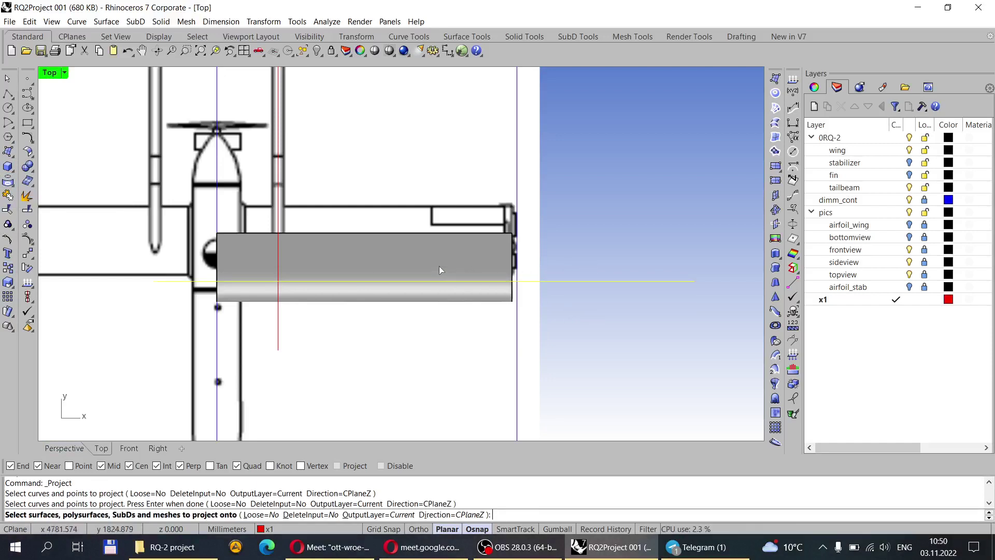
{"action": "left_click", "coordinate": [440, 266]}
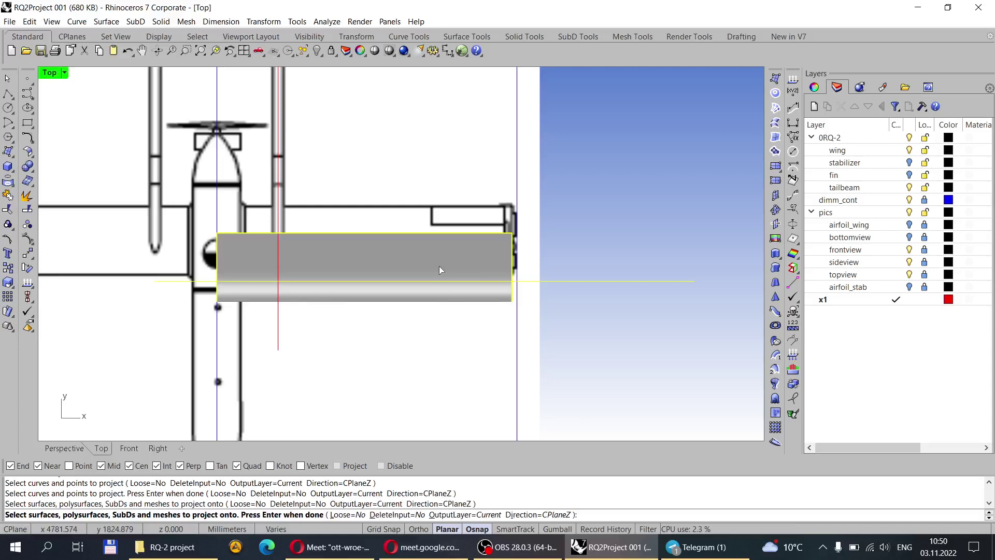
{"action": "key", "text": "Return"}
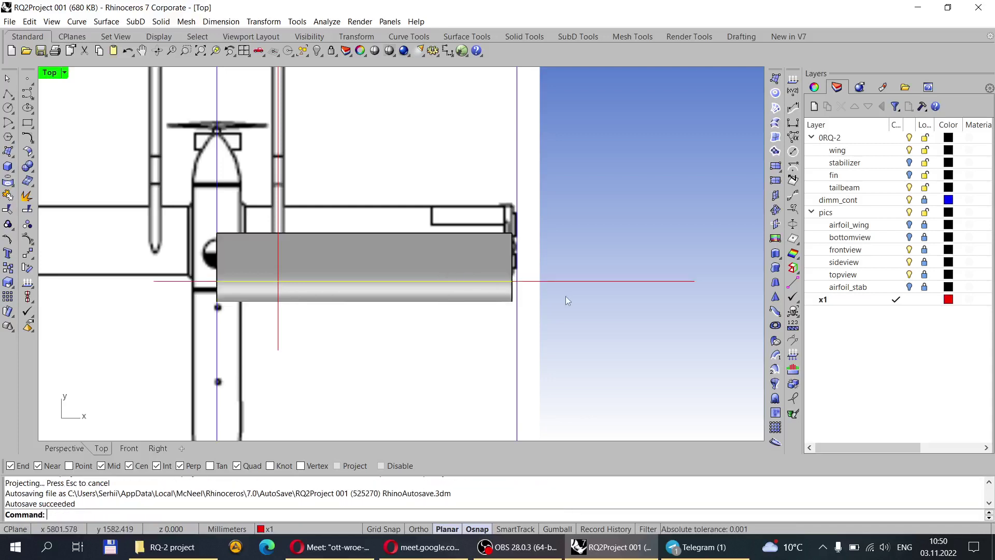
In the Perspective view, delete the original straight line that overshoots the wing, keeping its projected curves.
{"action": "left_click", "coordinate": [63, 448]}
{"action": "left_click", "coordinate": [374, 155]}
{"action": "right_click_drag", "start_coordinate": [374, 154], "coordinate": [593, 129]}
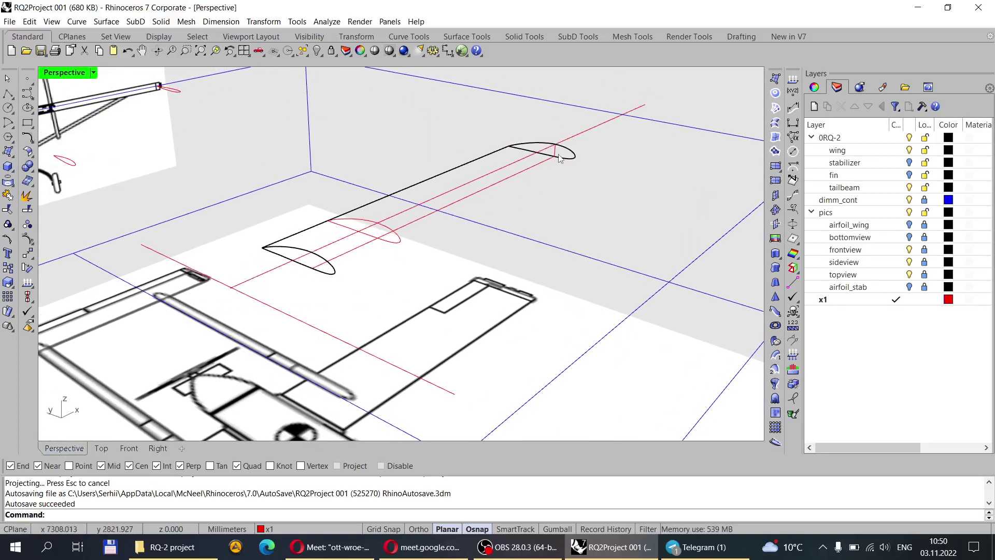
{"action": "left_click", "coordinate": [592, 129]}
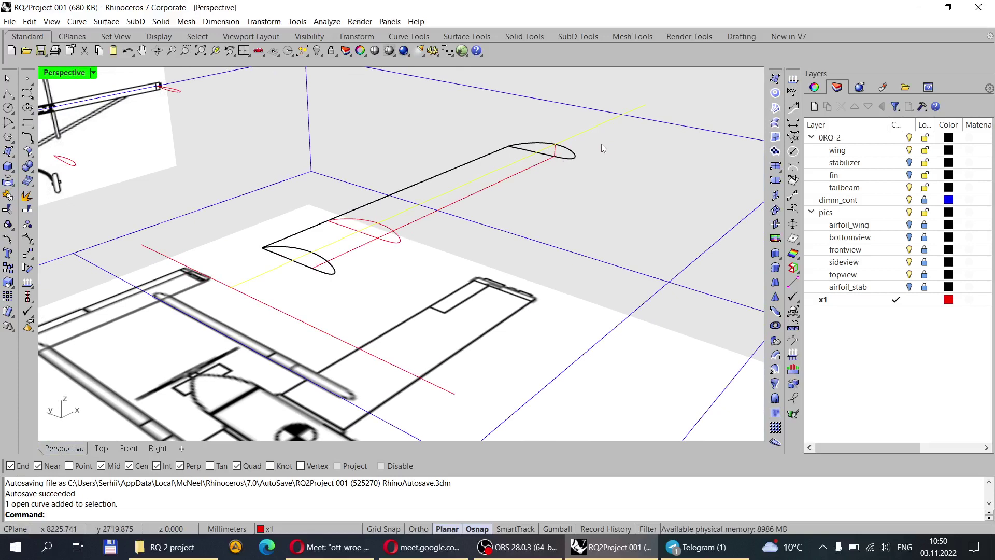
{"action": "key", "text": "Delete"}
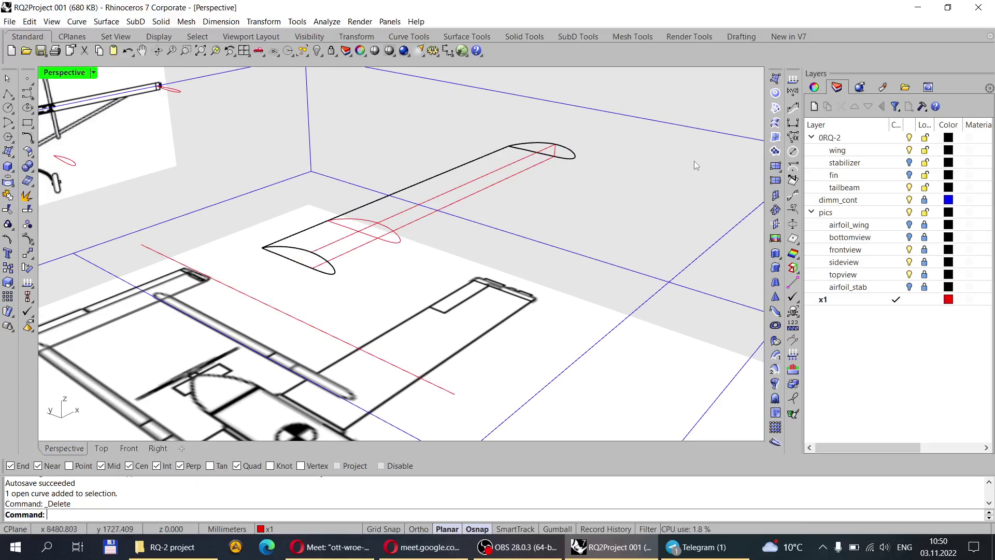
With perpendicular snapping off, draw a vertical line inside the red boom section, joining its intersections with the upper and lower projected lines.
{"action": "scroll", "coordinate": [369, 243], "scroll_direction": "up", "scroll_amount": 5}
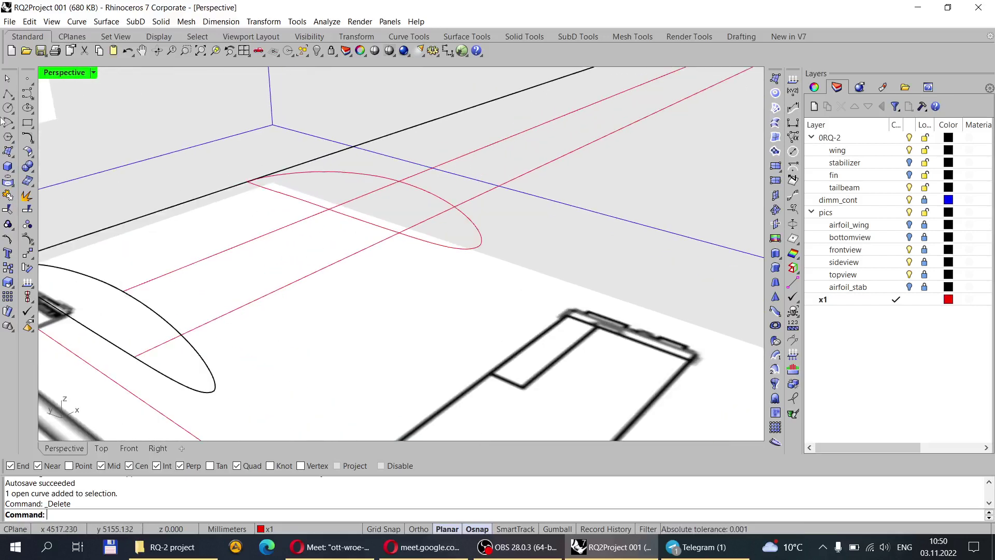
{"action": "left_click", "coordinate": [8, 94]}
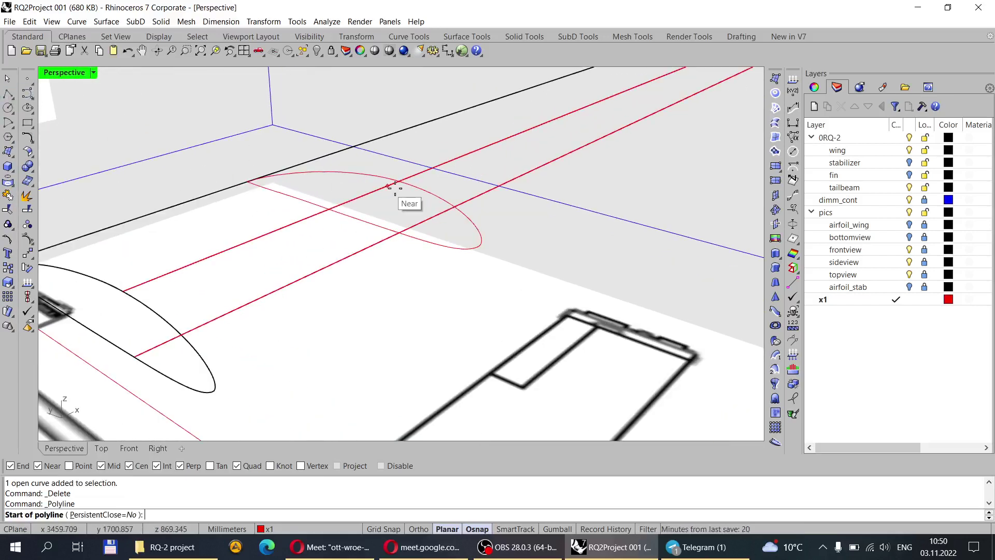
{"action": "scroll", "coordinate": [398, 185], "scroll_direction": "up", "scroll_amount": 3}
{"action": "scroll", "coordinate": [398, 185], "scroll_direction": "down", "scroll_amount": 3}
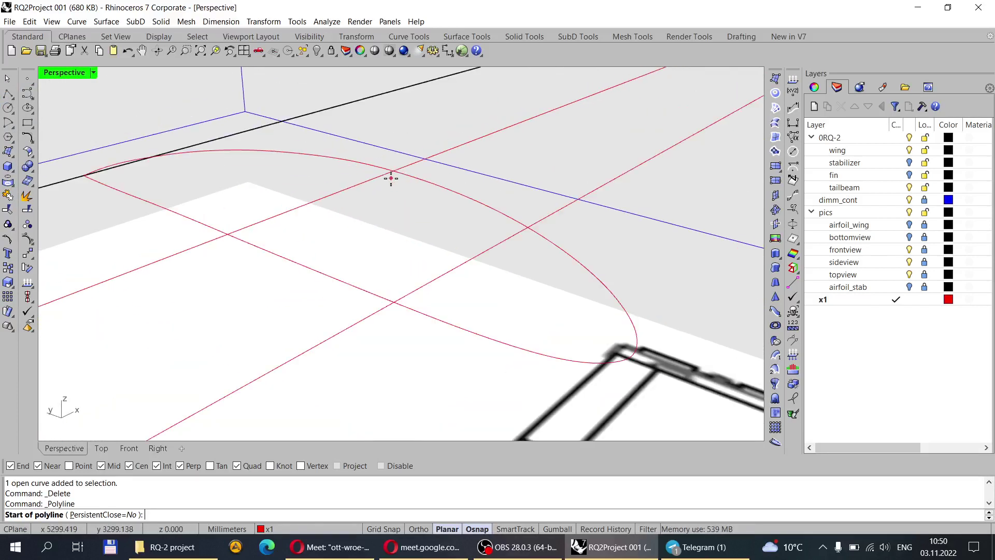
{"action": "left_click", "coordinate": [398, 171]}
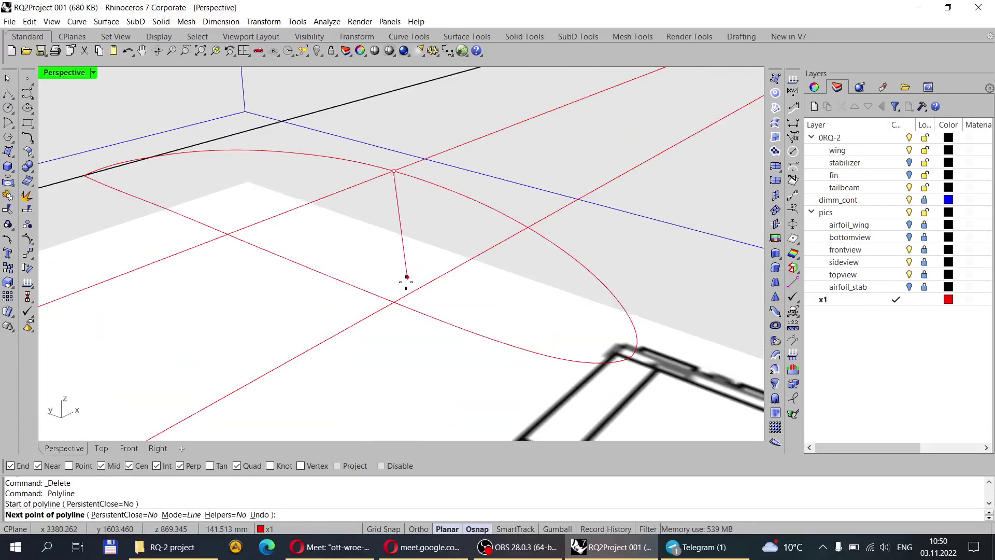
{"action": "scroll", "coordinate": [395, 300], "scroll_direction": "up", "scroll_amount": 3}
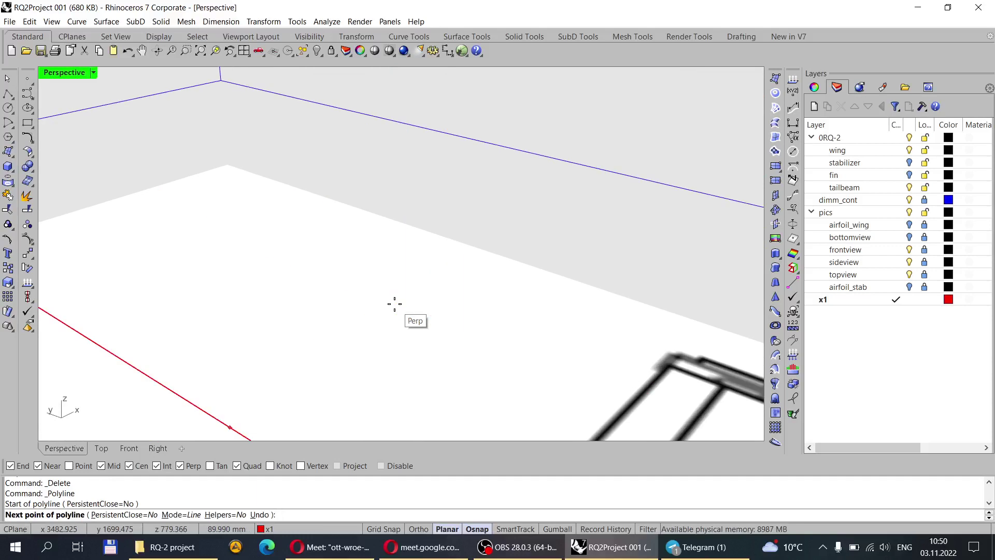
{"action": "scroll", "coordinate": [395, 303], "scroll_direction": "down", "scroll_amount": 4}
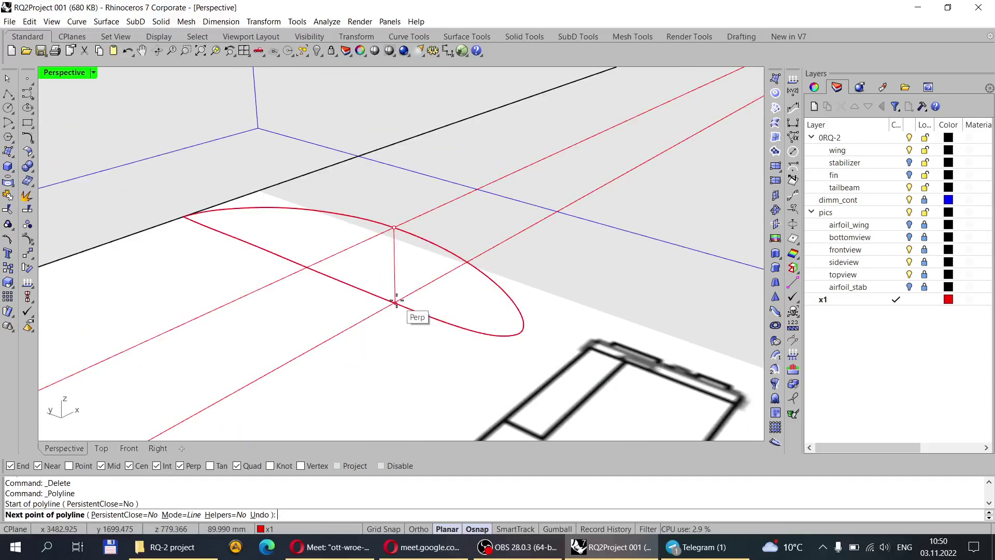
{"action": "scroll", "coordinate": [395, 299], "scroll_direction": "up", "scroll_amount": 5}
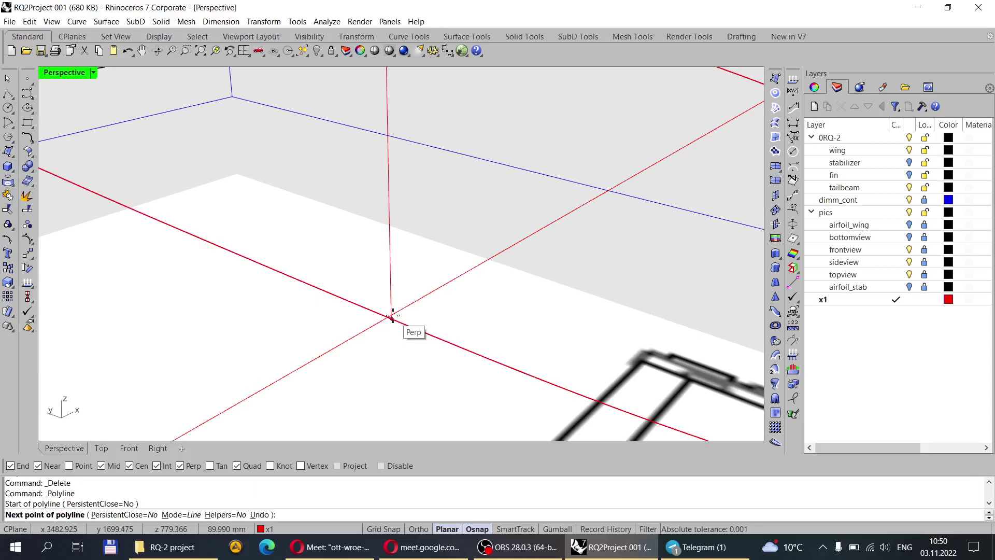
{"action": "left_click", "coordinate": [183, 466]}
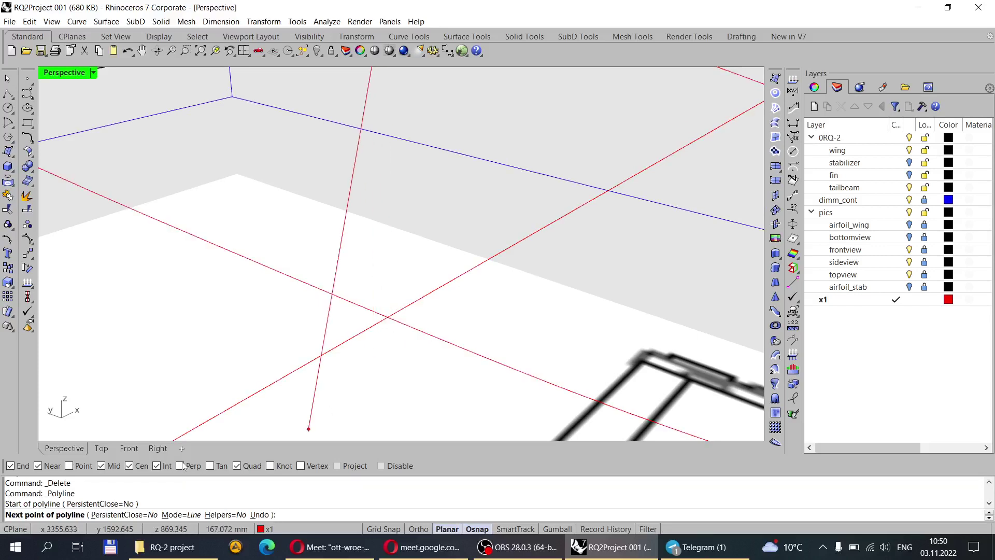
{"action": "left_click", "coordinate": [389, 316]}
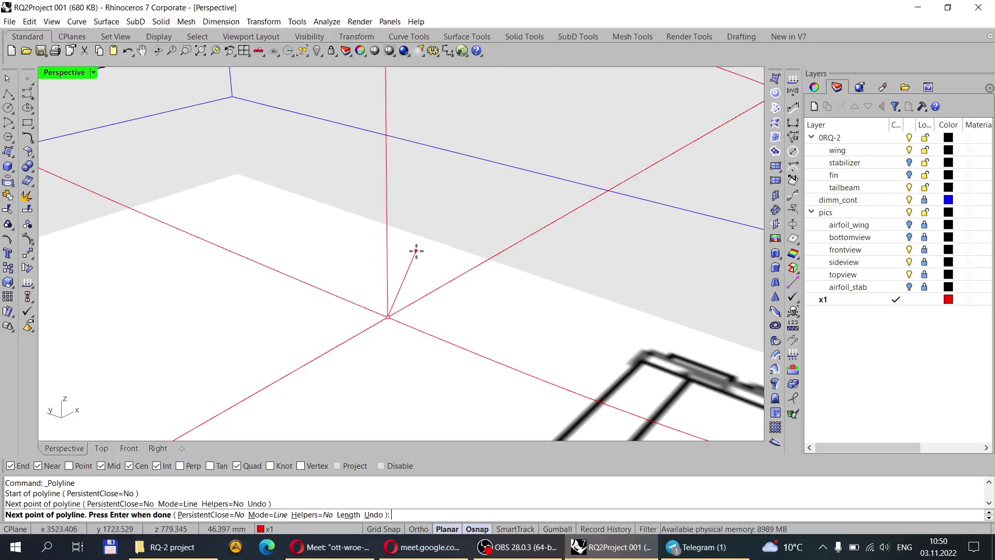
{"action": "key", "text": "Return"}
{"action": "scroll", "coordinate": [417, 270], "scroll_direction": "down", "scroll_amount": 3}
{"action": "scroll", "coordinate": [417, 269], "scroll_direction": "up", "scroll_amount": 3}
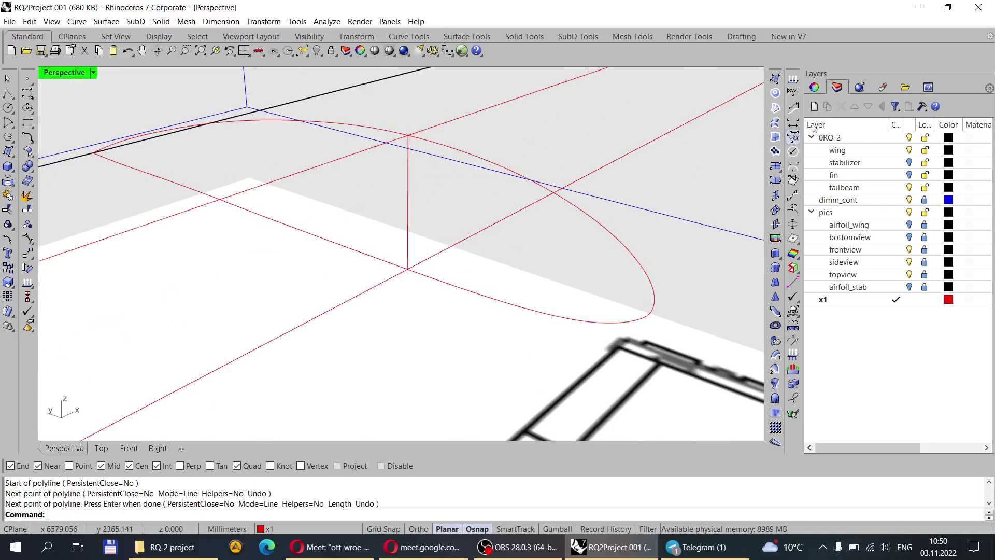
Measure the length of the vertical line inside the boom section.
{"action": "left_click", "coordinate": [794, 107]}
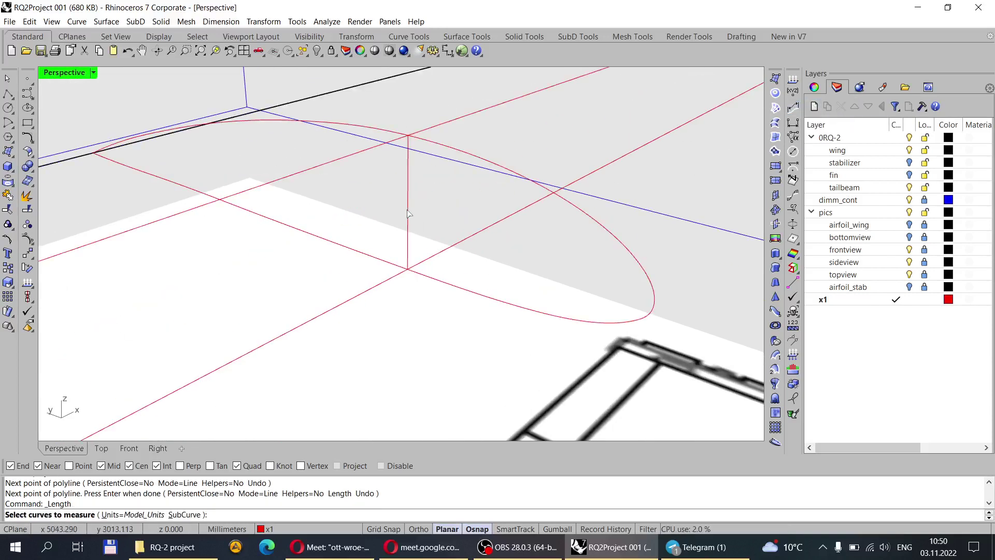
{"action": "key", "text": "Return"}
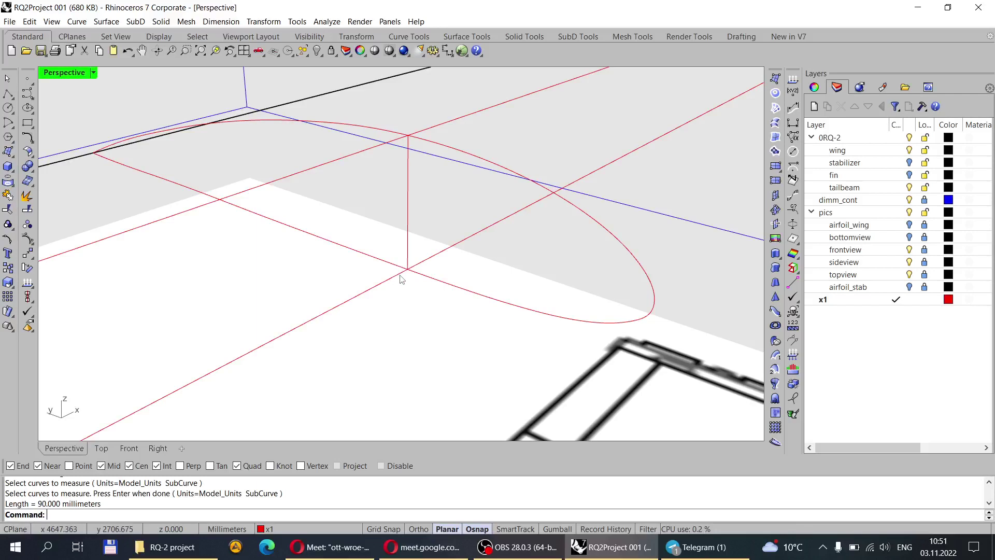
{"action": "scroll", "coordinate": [402, 279], "scroll_direction": "down", "scroll_amount": 5}
{"action": "scroll", "coordinate": [402, 280], "scroll_direction": "up", "scroll_amount": 2}
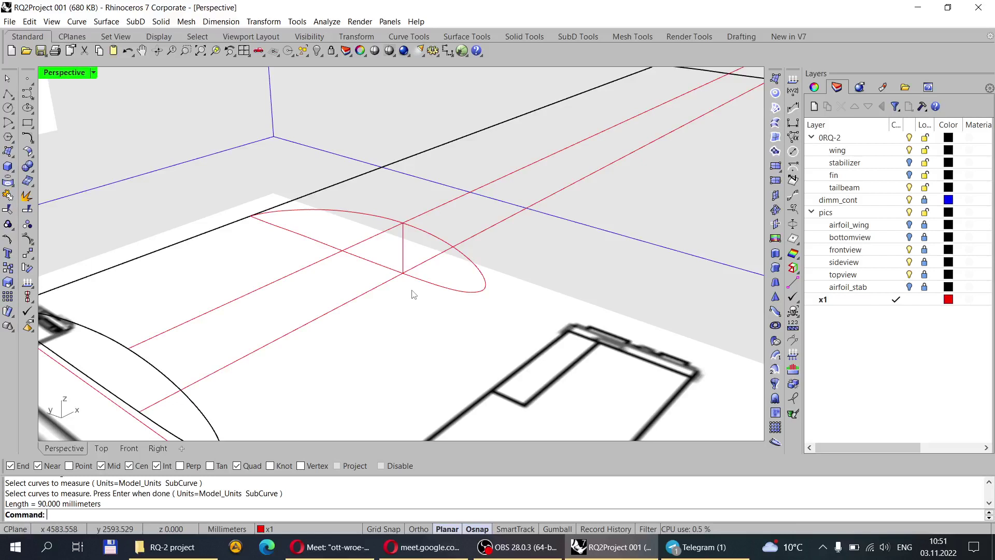
Start a polyline at the midpoint of the vertical line inside the boom section.
{"action": "scroll", "coordinate": [399, 267], "scroll_direction": "up", "scroll_amount": 4}
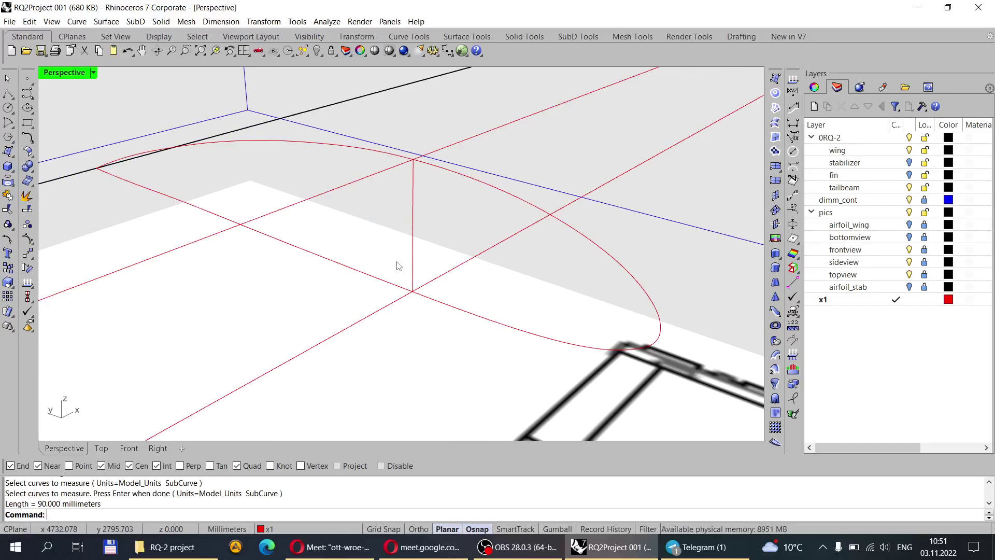
{"action": "scroll", "coordinate": [399, 265], "scroll_direction": "down", "scroll_amount": 3}
{"action": "scroll", "coordinate": [399, 263], "scroll_direction": "up", "scroll_amount": 4}
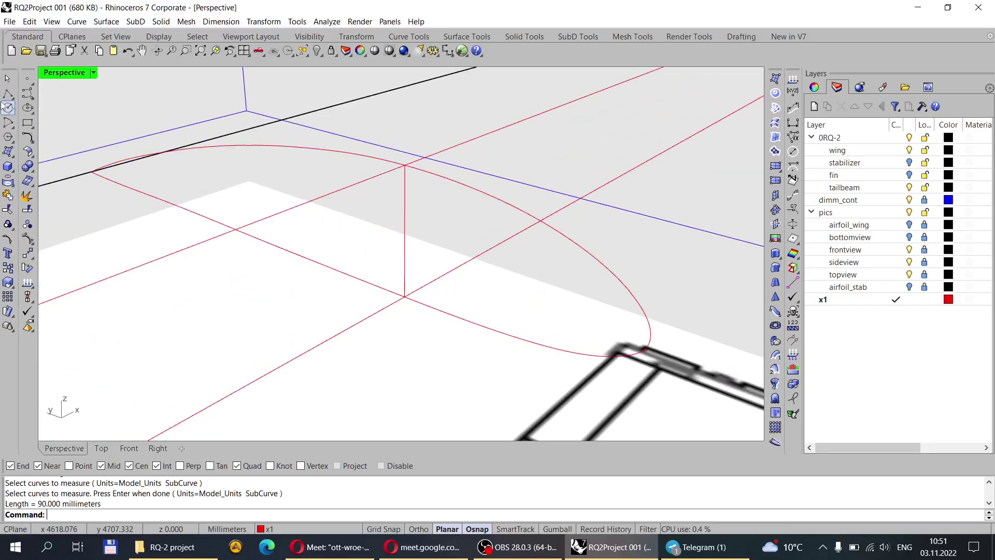
{"action": "left_click", "coordinate": [7, 94]}
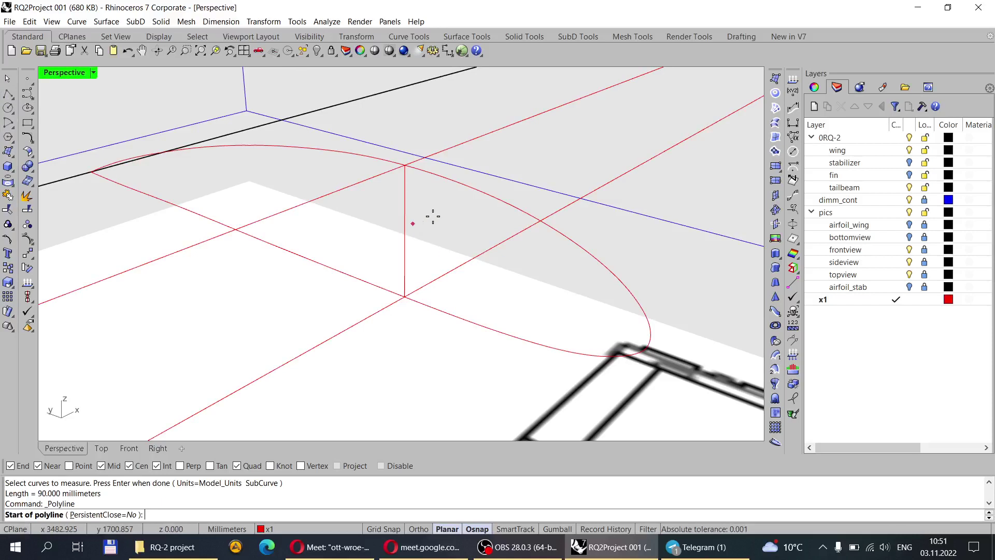
{"action": "scroll", "coordinate": [443, 228], "scroll_direction": "down", "scroll_amount": 4}
{"action": "scroll", "coordinate": [443, 230], "scroll_direction": "up", "scroll_amount": 4}
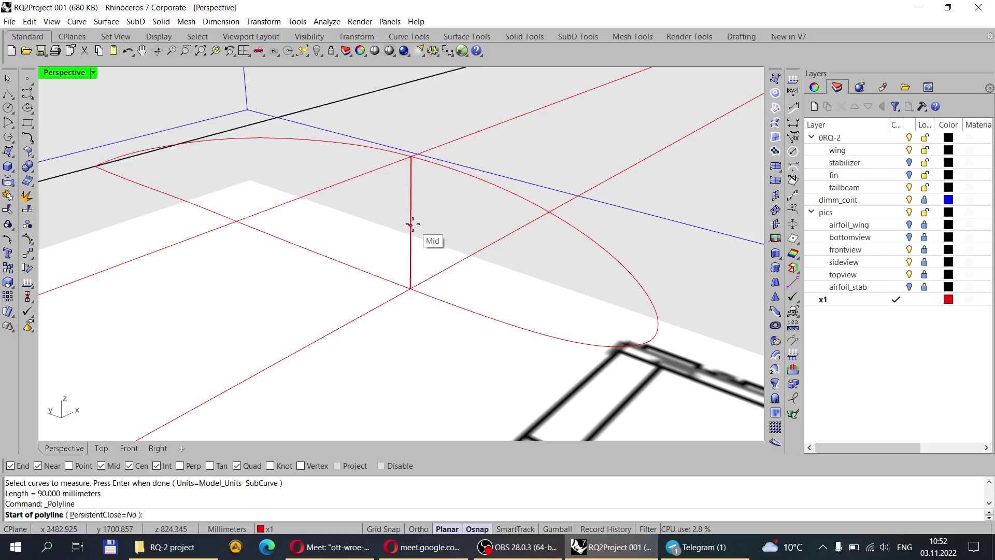
{"action": "left_click", "coordinate": [8, 94]}
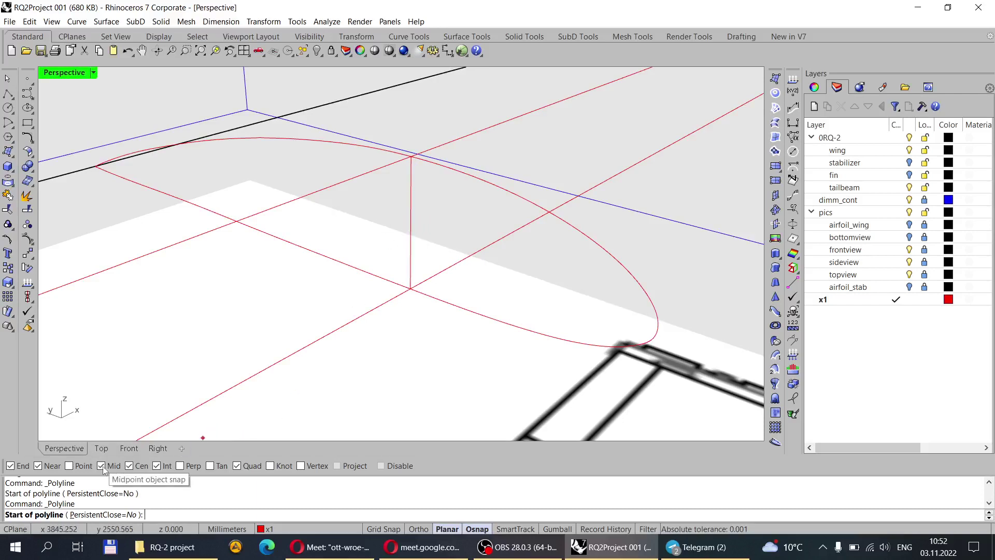
{"action": "left_click", "coordinate": [411, 222]}
In the Top view with Ortho on, finish the polyline as one straight Y-direction segment about 2690 mm long, ending just behind the stabilizer.
{"action": "scroll", "coordinate": [487, 236], "scroll_direction": "down", "scroll_amount": 4}
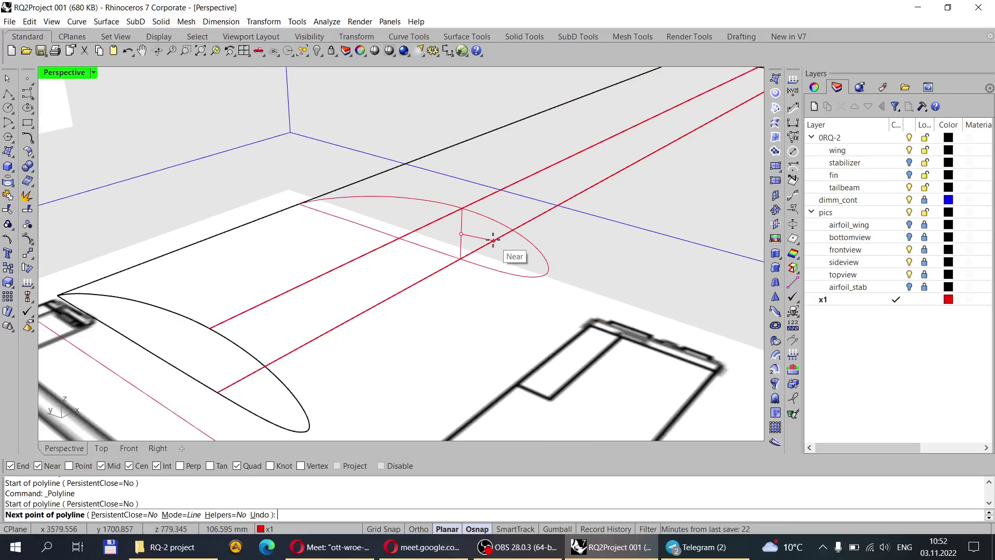
{"action": "left_click", "coordinate": [102, 448]}
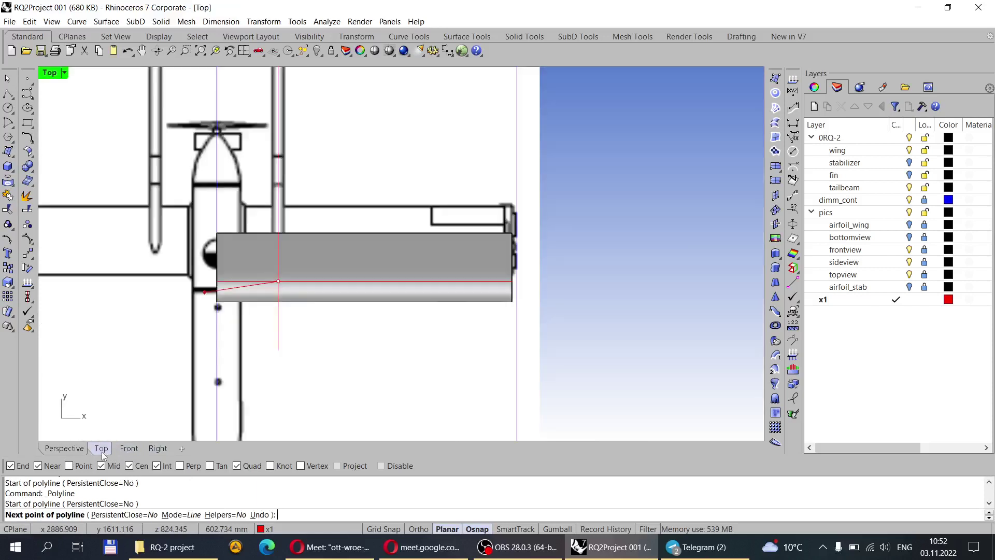
{"action": "scroll", "coordinate": [354, 332], "scroll_direction": "down", "scroll_amount": 4}
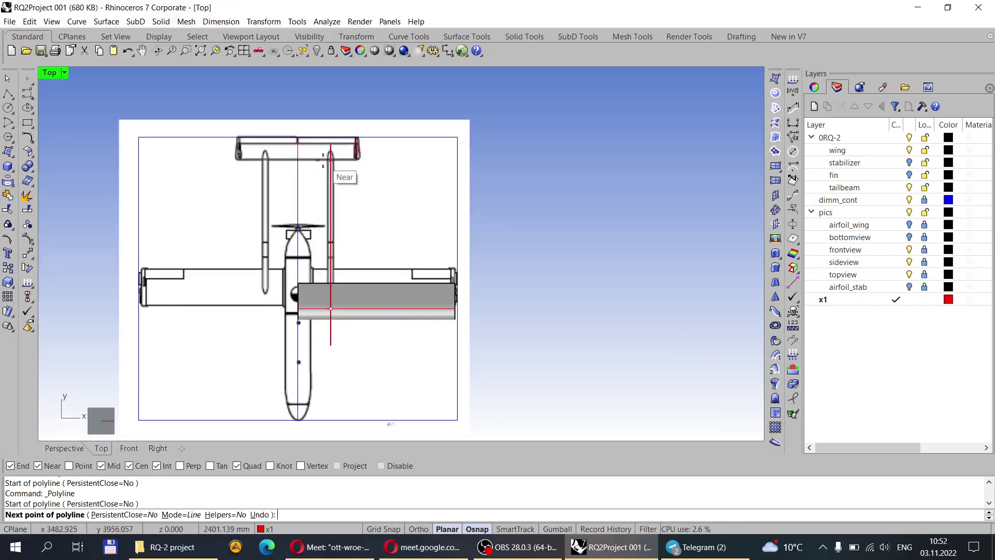
{"action": "scroll", "coordinate": [327, 160], "scroll_direction": "up", "scroll_amount": 3}
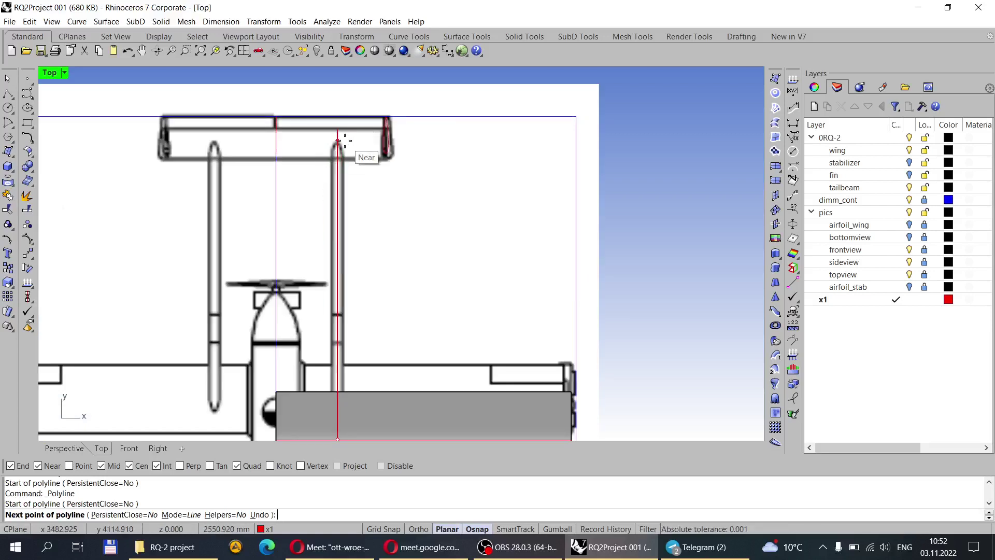
{"action": "key", "text": "F8"}
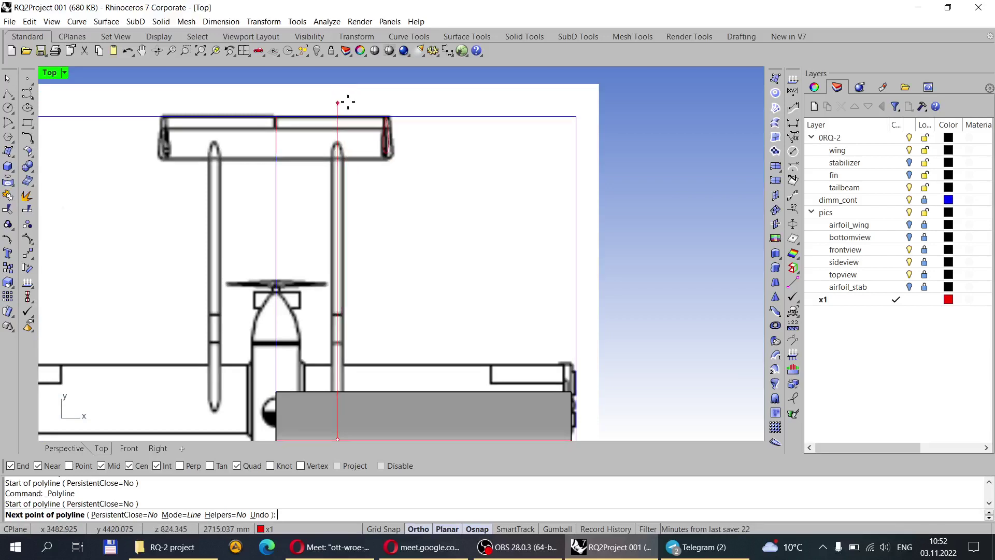
{"action": "scroll", "coordinate": [338, 102], "scroll_direction": "up", "scroll_amount": 3}
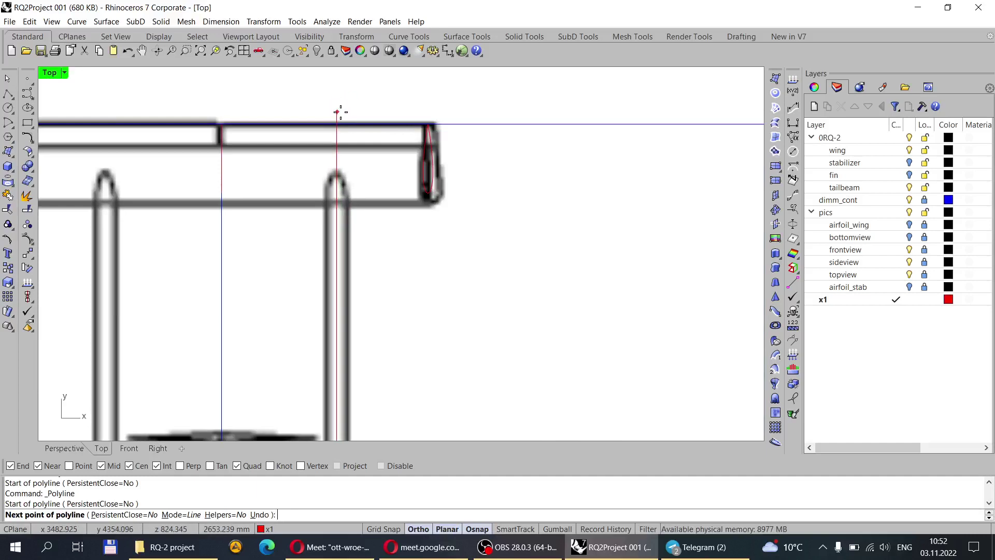
{"action": "left_click", "coordinate": [341, 106]}
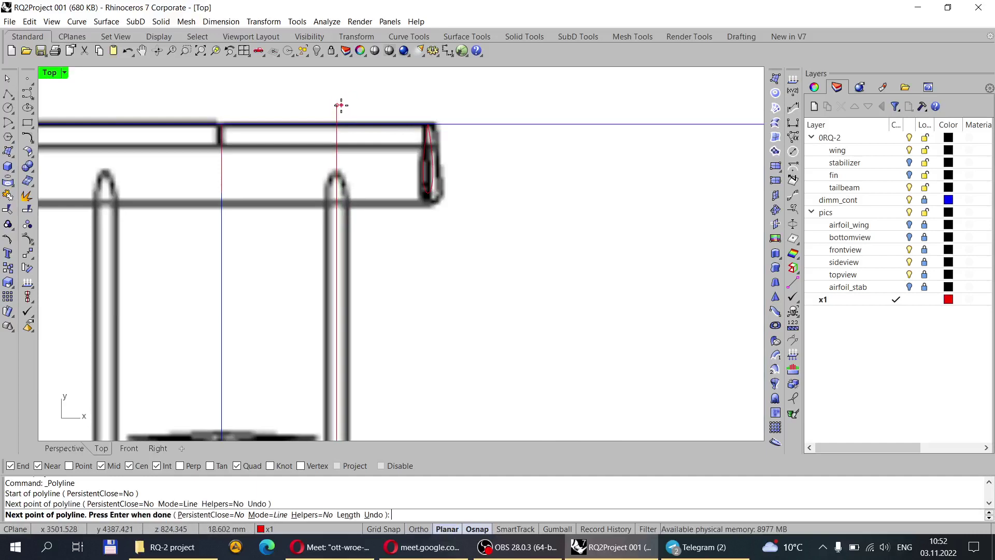
{"action": "key", "text": "Return"}
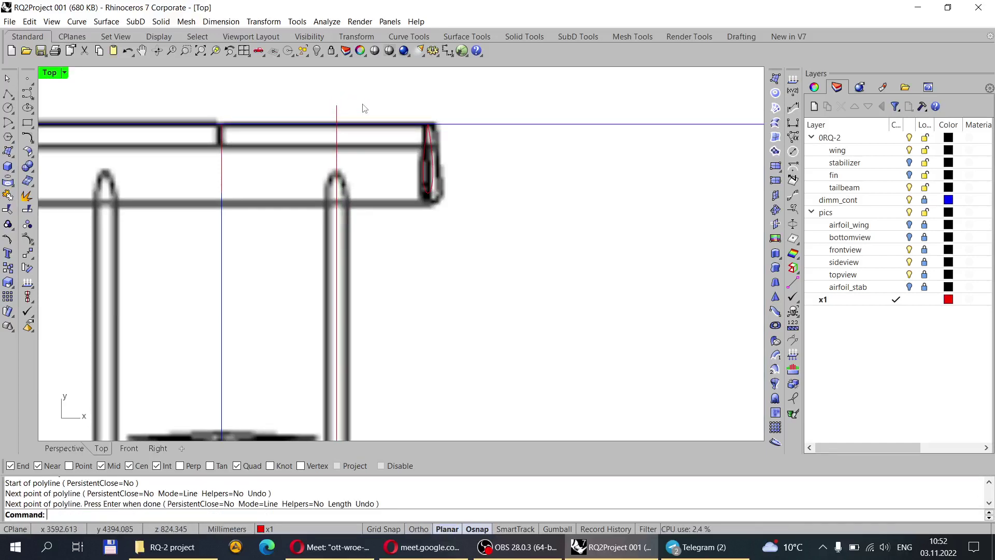
In the Perspective view, delete the old boom centreline lying below the wing, above the top-view picture.
{"action": "left_click", "coordinate": [70, 449]}
{"action": "right_click_drag", "start_coordinate": [289, 295], "coordinate": [461, 245]}
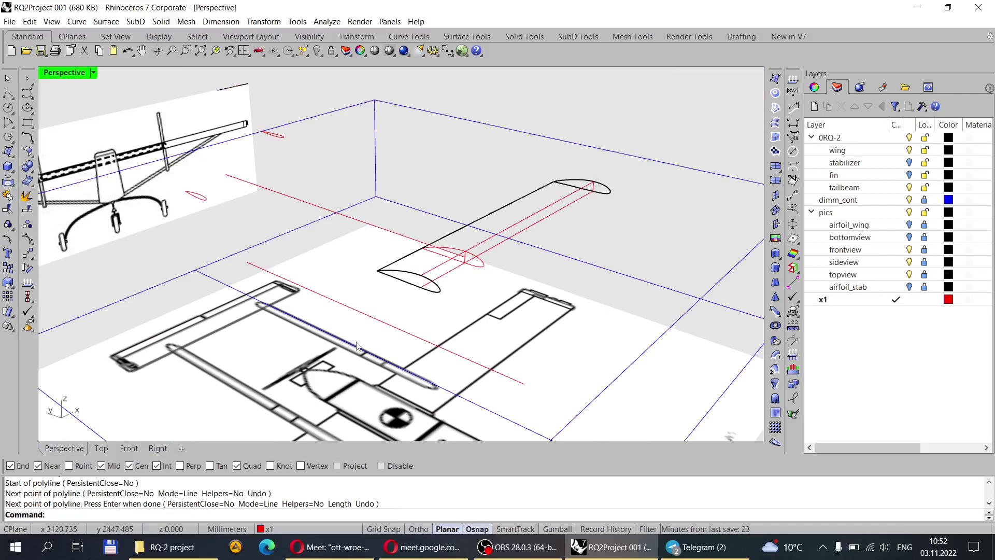
{"action": "scroll", "coordinate": [358, 317], "scroll_direction": "up", "scroll_amount": 3}
{"action": "left_click_drag", "start_coordinate": [439, 284], "coordinate": [350, 342]}
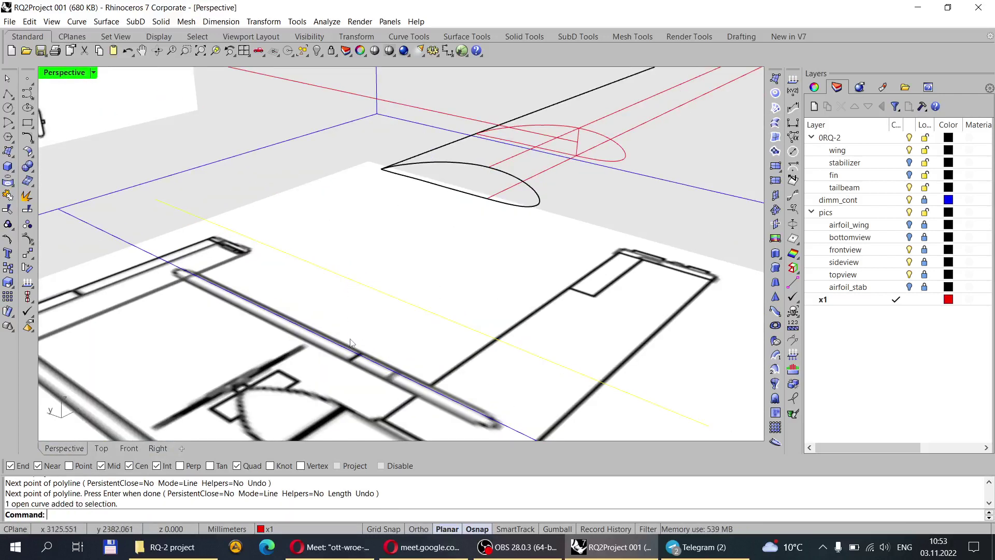
{"action": "left_click", "coordinate": [409, 272]}
{"action": "left_click_drag", "start_coordinate": [426, 274], "coordinate": [376, 324]}
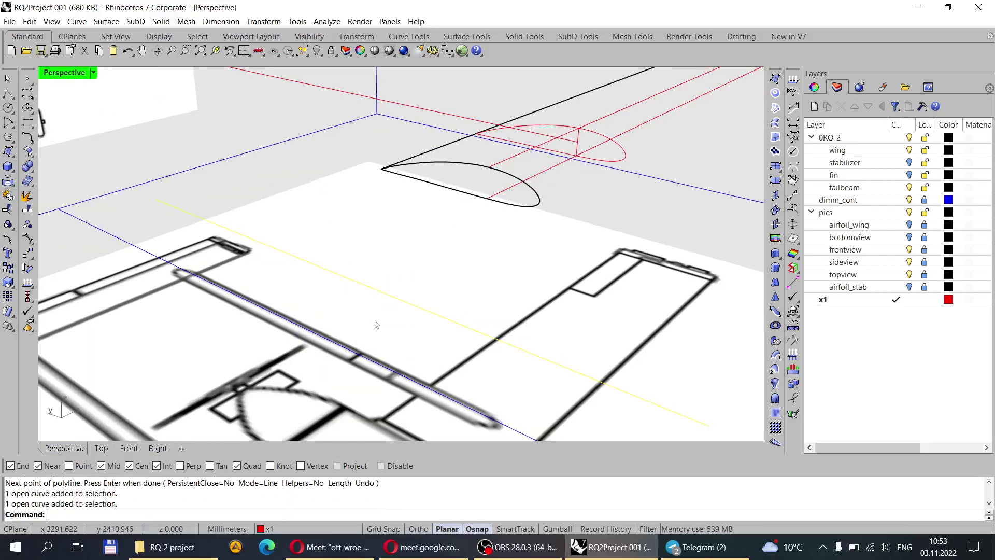
{"action": "key", "text": "Delete"}
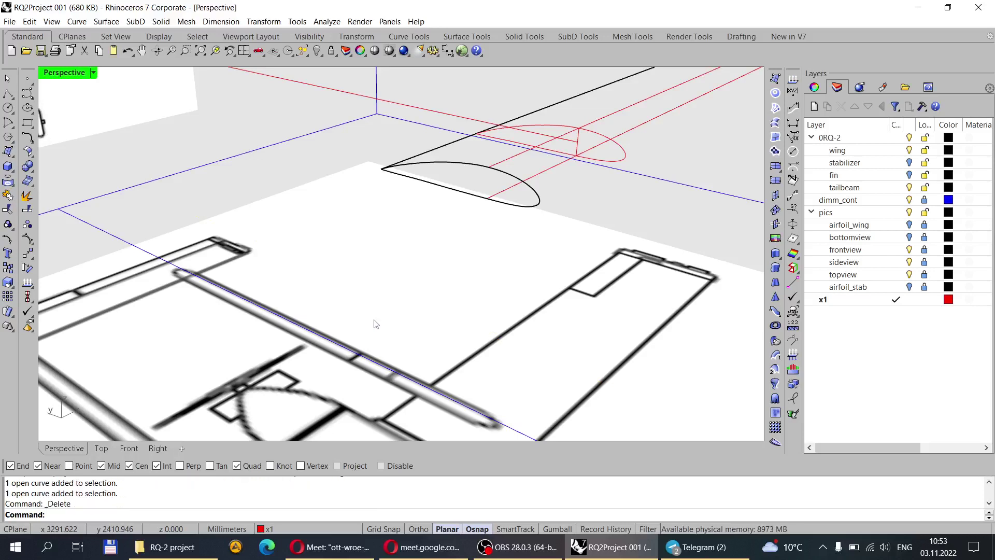
Examine how the new boom centreline runs from the midpoint of the section's vertical line towards the tail.
{"action": "scroll", "coordinate": [375, 324], "scroll_direction": "down", "scroll_amount": 5}
{"action": "scroll", "coordinate": [391, 252], "scroll_direction": "up", "scroll_amount": 3}
{"action": "left_click", "coordinate": [403, 216]}
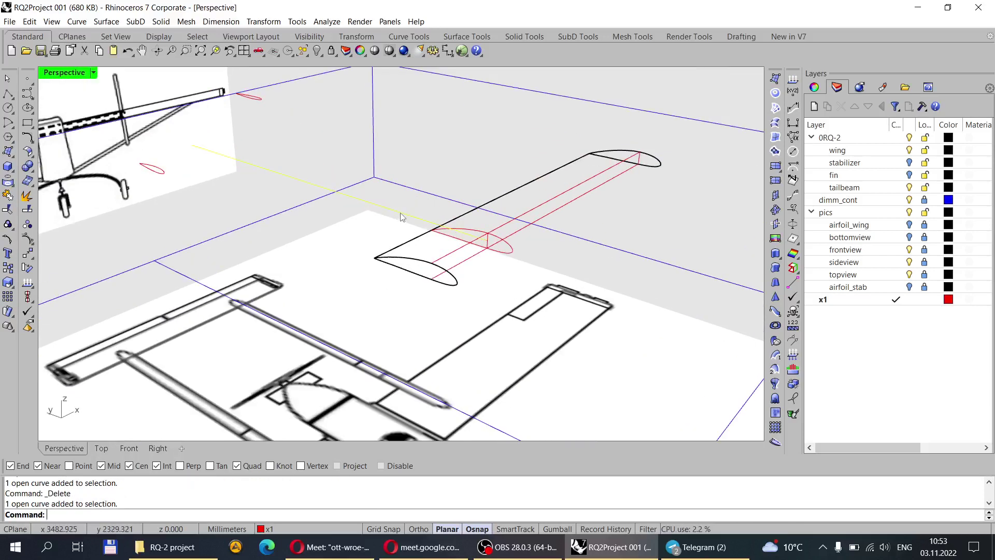
{"action": "scroll", "coordinate": [466, 233], "scroll_direction": "up", "scroll_amount": 4}
{"action": "key", "text": "Escape"}
{"action": "scroll", "coordinate": [529, 291], "scroll_direction": "up", "scroll_amount": 5}
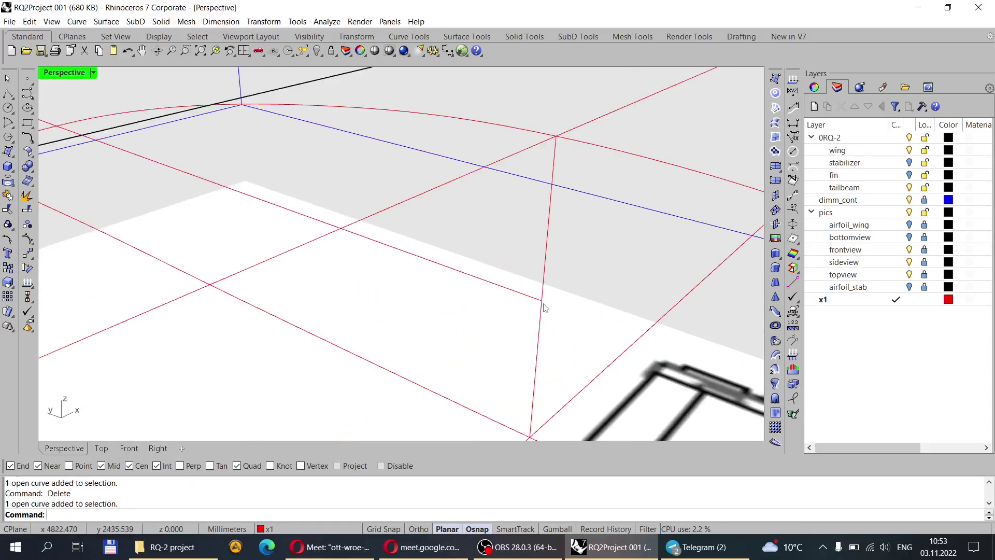
{"action": "scroll", "coordinate": [536, 210], "scroll_direction": "down", "scroll_amount": 2}
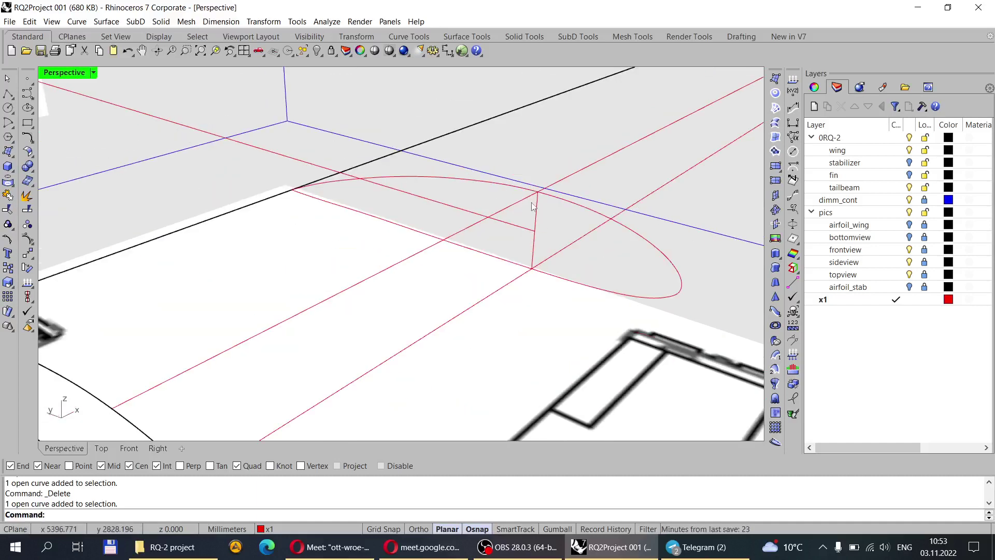
{"action": "right_click_drag", "start_coordinate": [550, 251], "coordinate": [546, 259]}
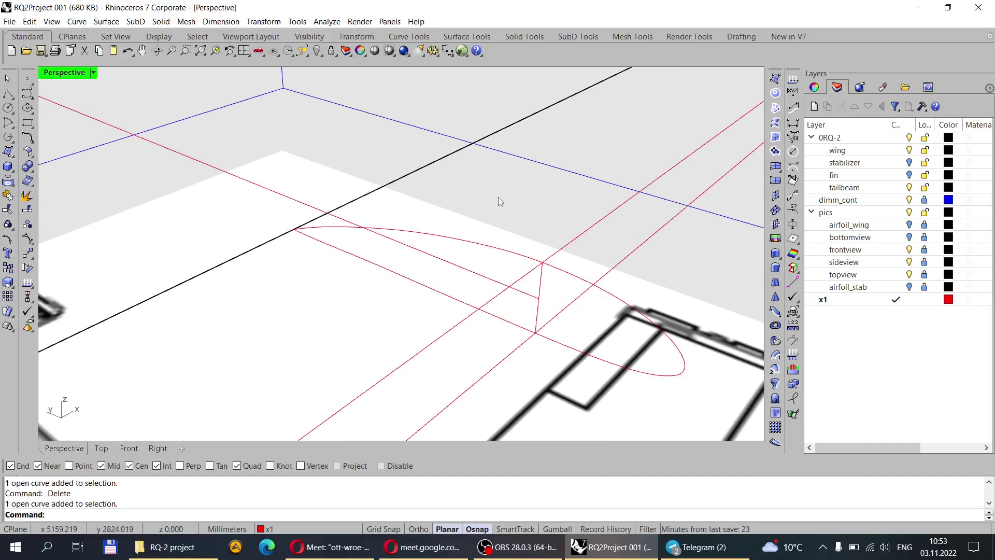
{"action": "scroll", "coordinate": [499, 198], "scroll_direction": "down", "scroll_amount": 6}
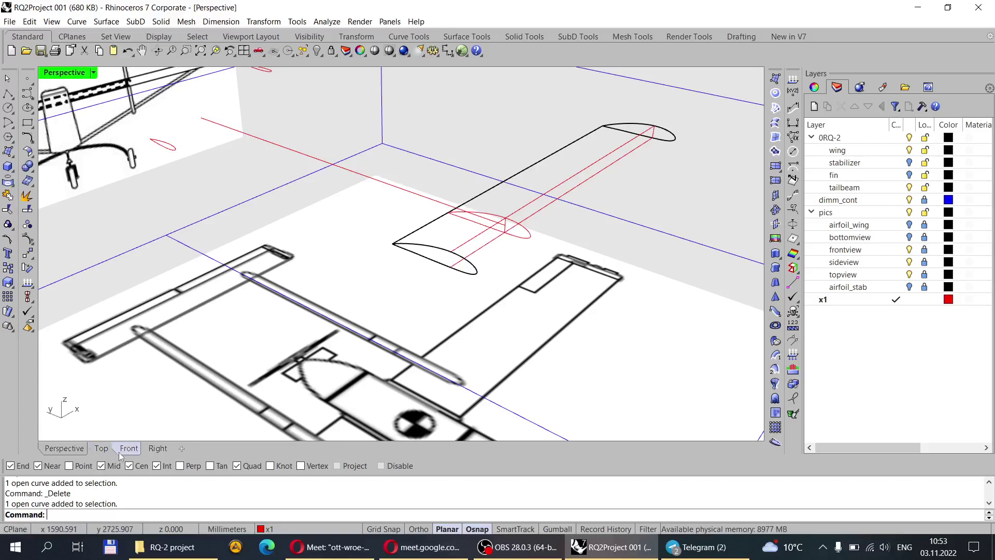
In the Top view, show the centreline's control points and move its rear end point about 200 mm forward along the line, towards the boom's rounded tip.
{"action": "left_click", "coordinate": [102, 449]}
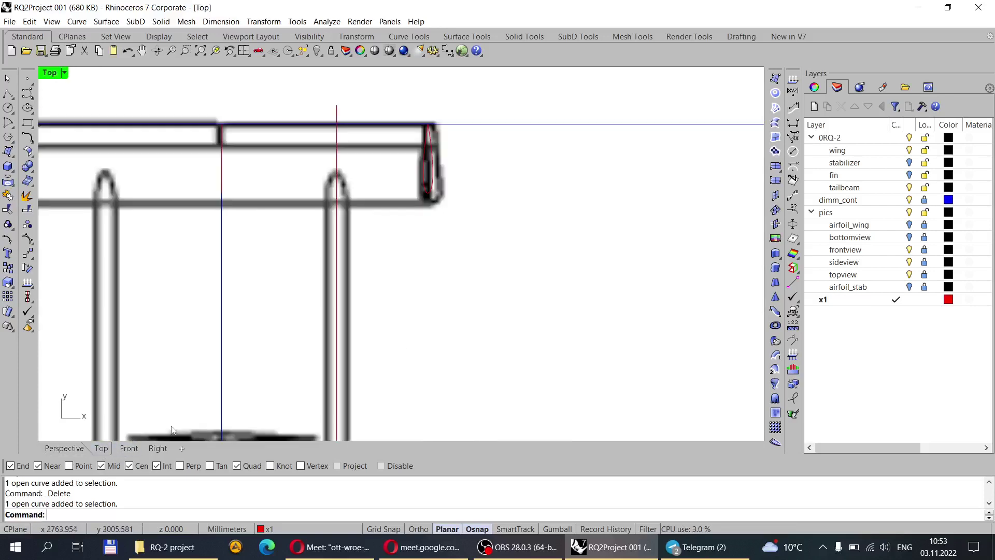
{"action": "left_click", "coordinate": [337, 112]}
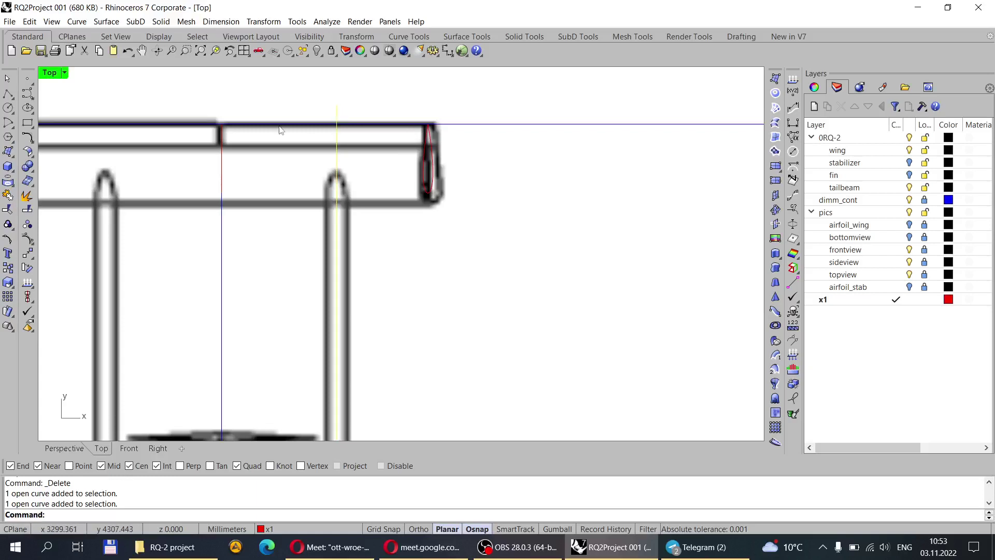
{"action": "left_click", "coordinate": [27, 239]}
{"action": "scroll", "coordinate": [340, 111], "scroll_direction": "up", "scroll_amount": 3}
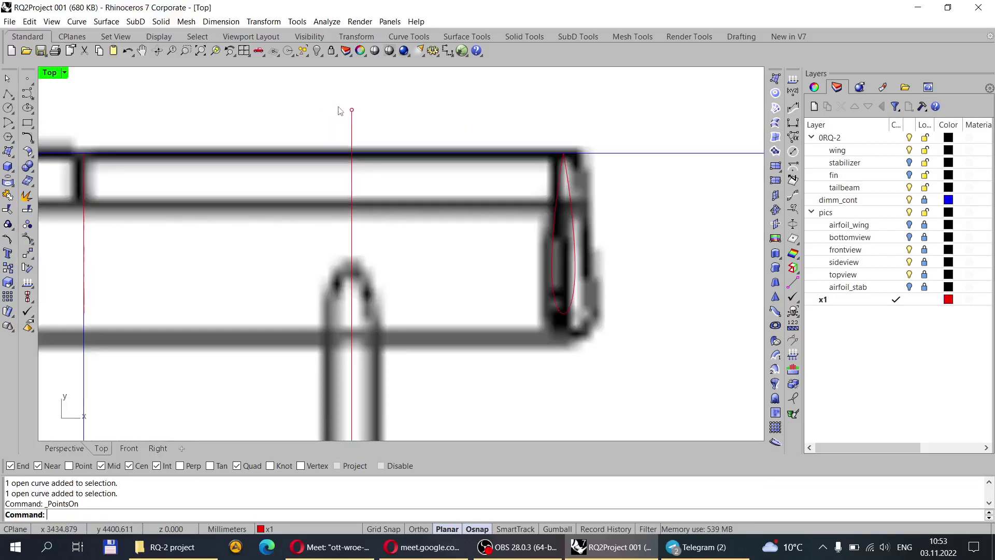
{"action": "left_click", "coordinate": [352, 111]}
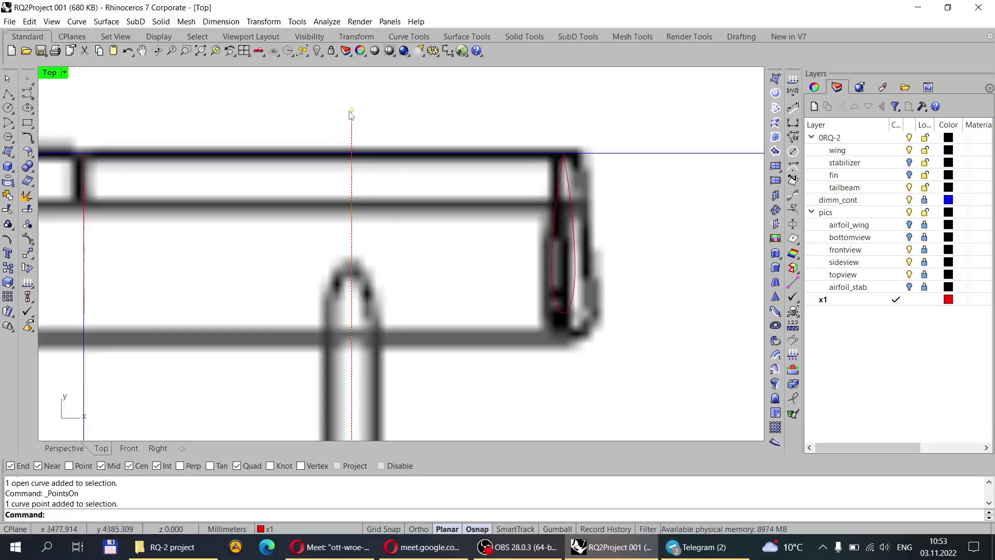
{"action": "left_click_drag", "start_coordinate": [352, 113], "coordinate": [350, 226]}
{"action": "left_click_drag", "start_coordinate": [351, 226], "coordinate": [353, 246]}
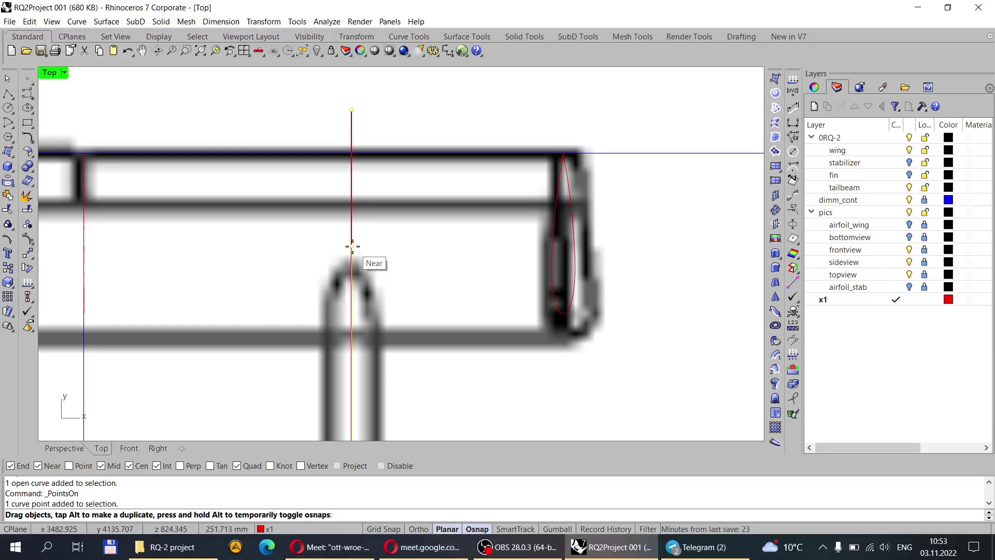
{"action": "left_click_drag", "start_coordinate": [353, 246], "coordinate": [351, 224]}
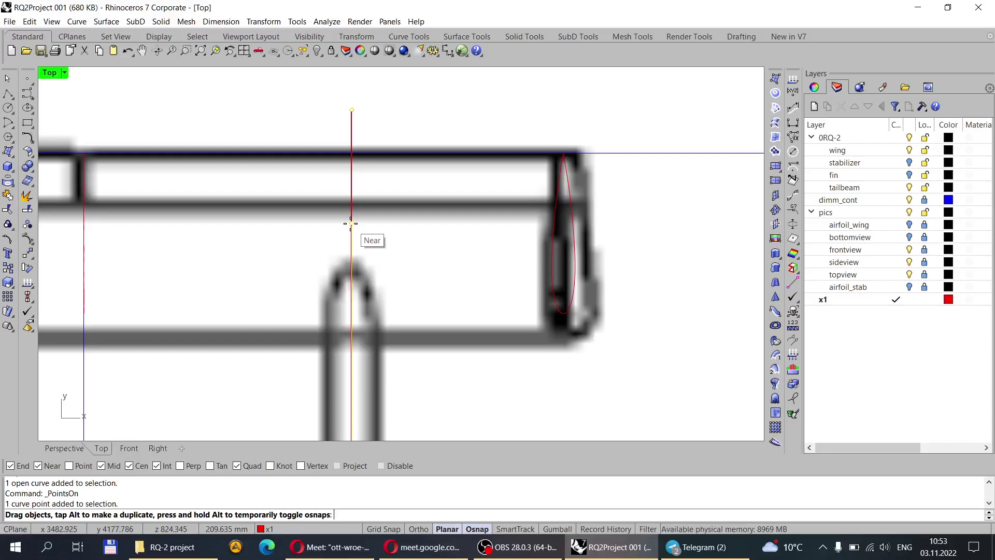
{"action": "left_click_drag", "start_coordinate": [350, 222], "coordinate": [350, 222]}
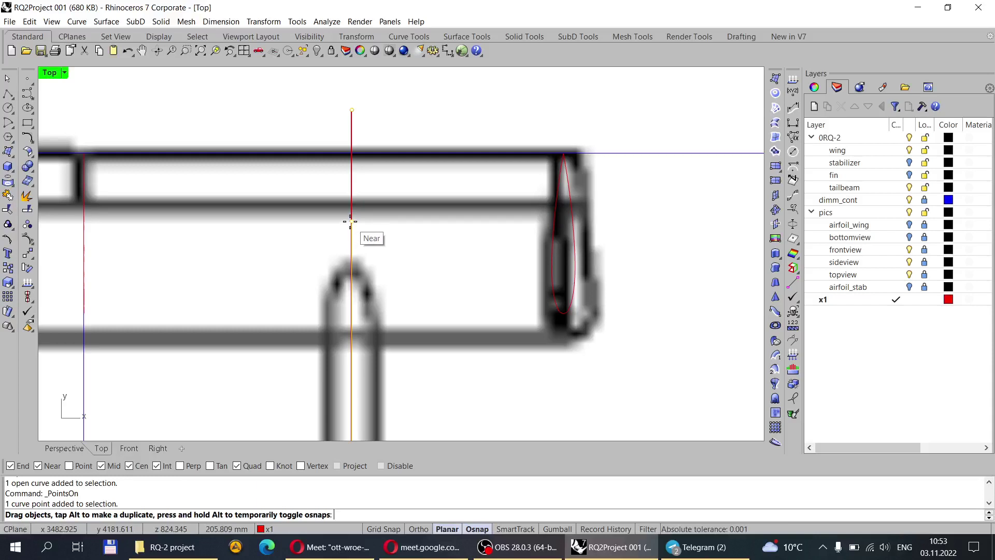
{"action": "mouse_move", "coordinate": [350, 221]}
{"action": "left_mouse_down"}
{"action": "mouse_move", "coordinate": [347, 241]}
{"action": "mouse_move", "coordinate": [347, 183]}
{"action": "mouse_move", "coordinate": [351, 218]}
{"action": "left_mouse_up"}
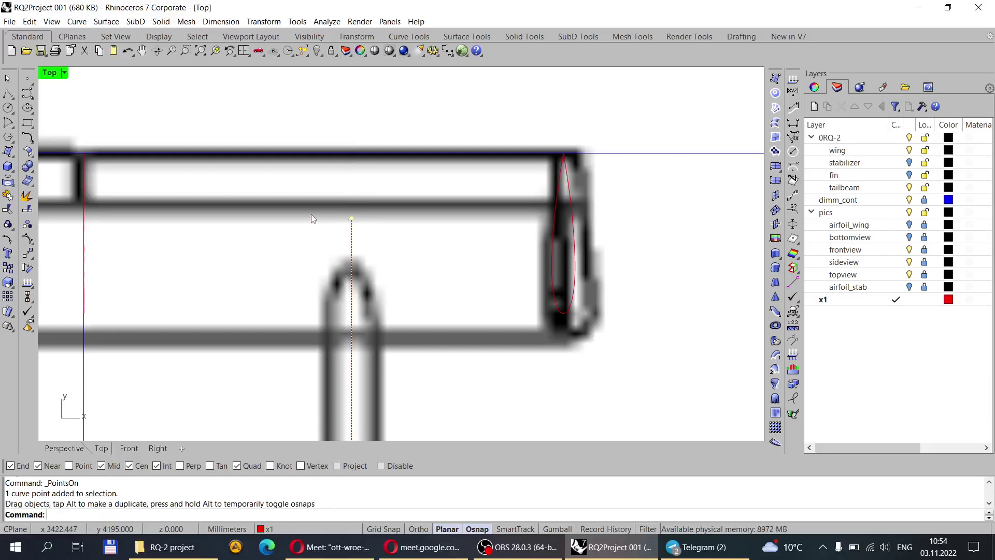
Examine the gap between the centreline's rear end and the boom's rounded tip on the top-view picture.
{"action": "scroll", "coordinate": [430, 192], "scroll_direction": "down", "scroll_amount": 3}
{"action": "scroll", "coordinate": [285, 197], "scroll_direction": "down", "scroll_amount": 2}
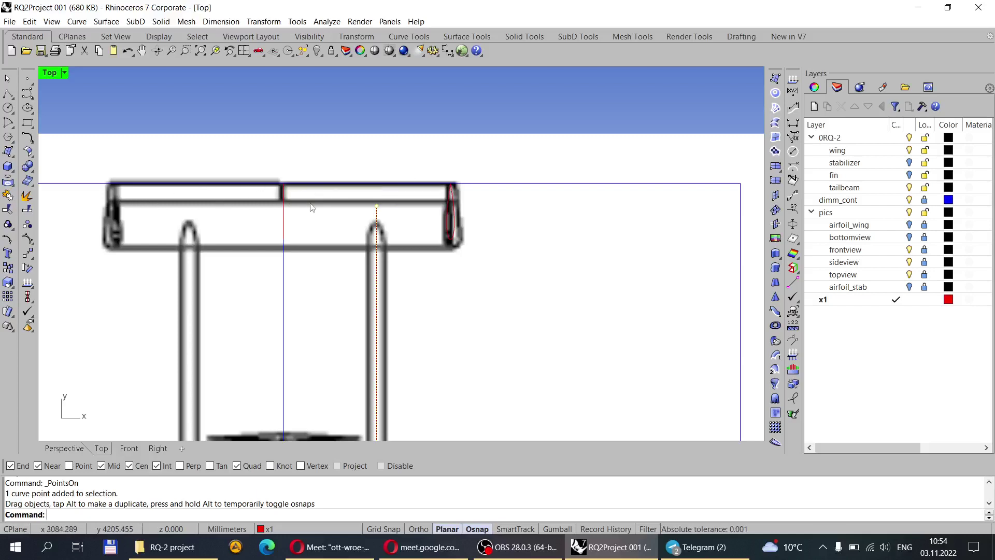
{"action": "scroll", "coordinate": [368, 205], "scroll_direction": "up", "scroll_amount": 6}
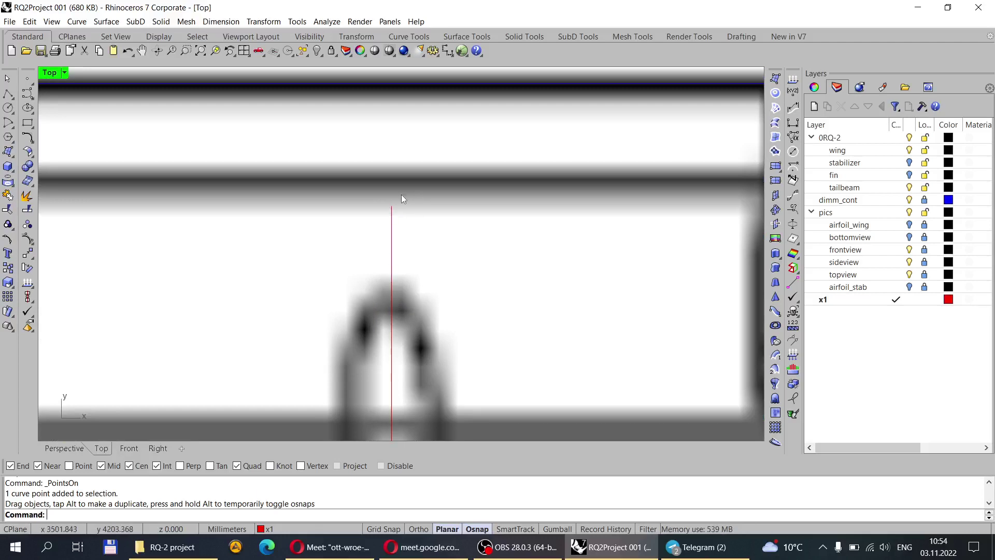
{"action": "scroll", "coordinate": [382, 214], "scroll_direction": "down", "scroll_amount": 4}
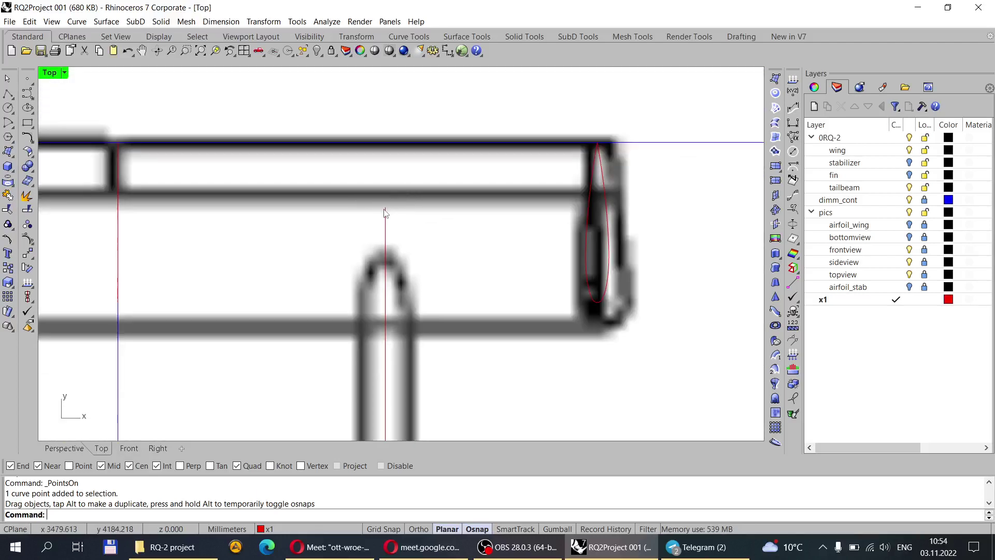
{"action": "scroll", "coordinate": [390, 206], "scroll_direction": "up", "scroll_amount": 3}
{"action": "scroll", "coordinate": [383, 214], "scroll_direction": "down", "scroll_amount": 2}
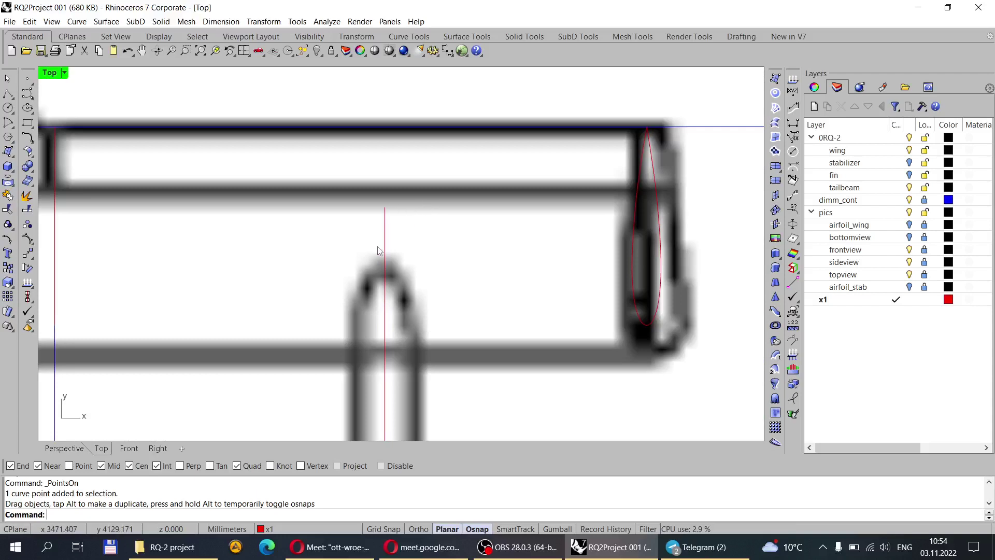
{"action": "scroll", "coordinate": [356, 210], "scroll_direction": "down", "scroll_amount": 1}
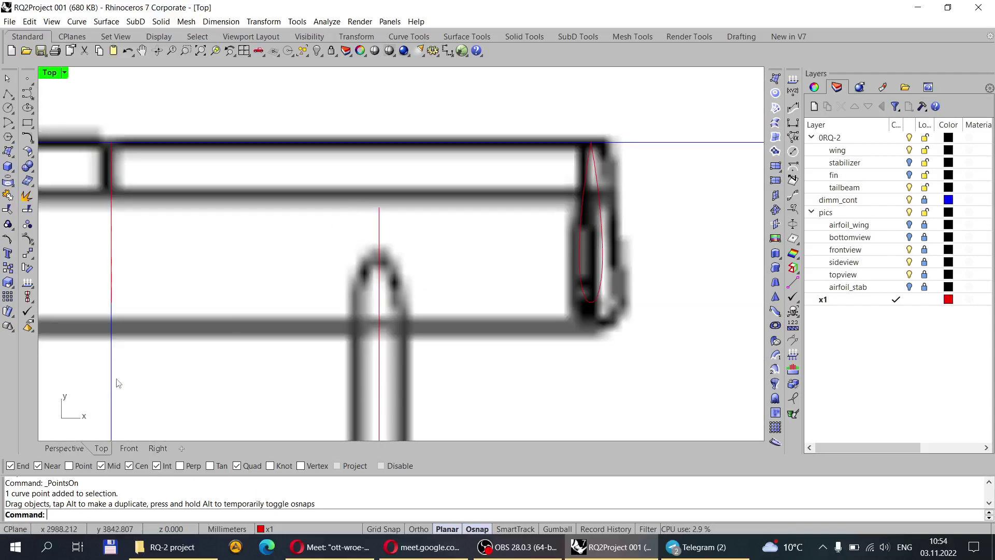
Return to the Perspective view of the wing and boom centreline and make tailbeam the current layer.
{"action": "left_click", "coordinate": [61, 447]}
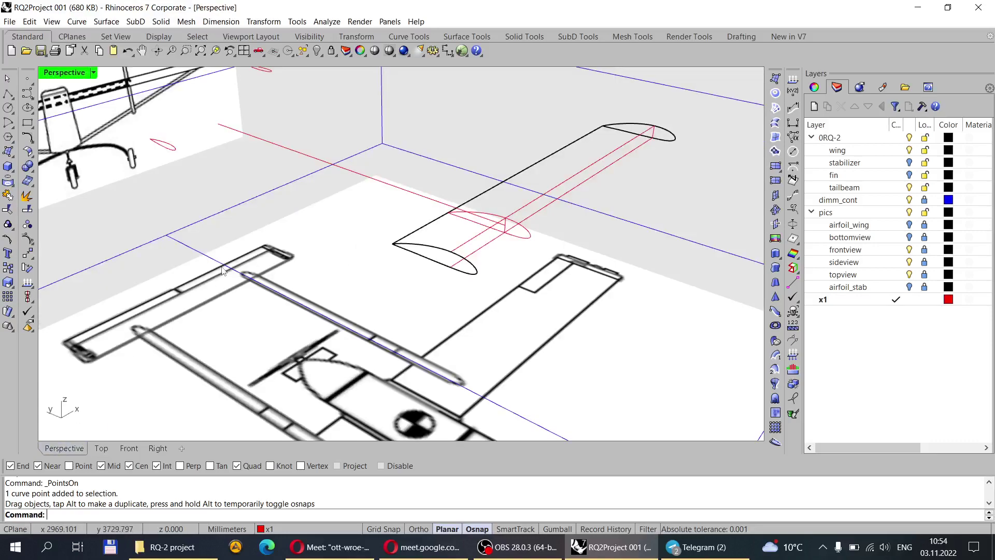
{"action": "right_click_drag", "start_coordinate": [451, 190], "coordinate": [372, 240]}
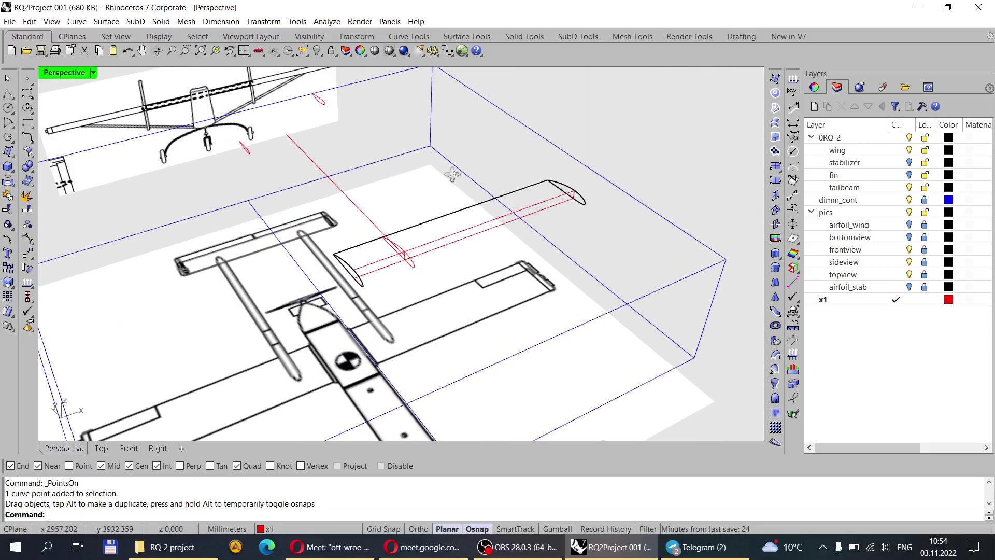
{"action": "scroll", "coordinate": [379, 236], "scroll_direction": "up", "scroll_amount": 4}
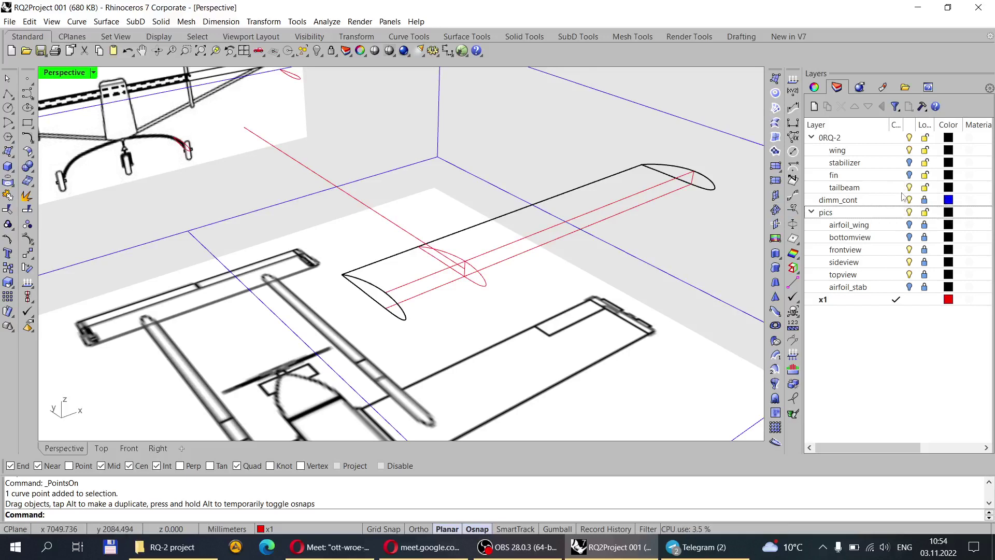
{"action": "left_click", "coordinate": [897, 187]}
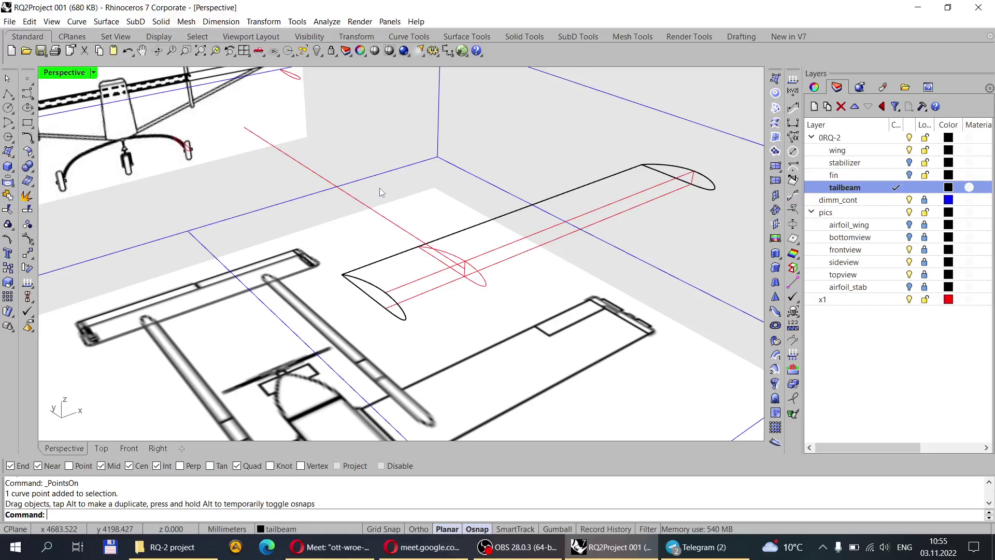
Start a Pipe with the boom centreline as its rail and specify its size by diameter.
{"action": "type", "text": "Pipe"}
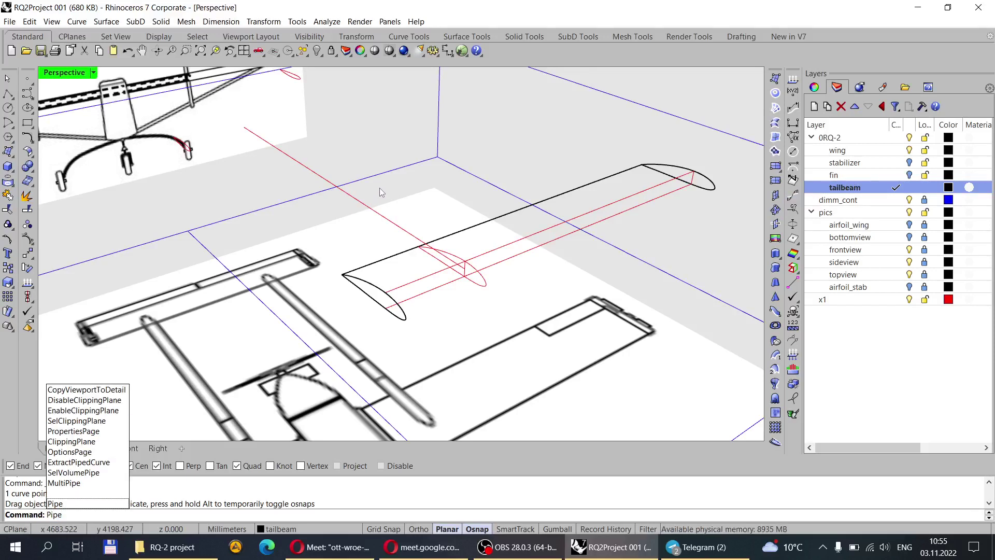
{"action": "key", "text": "Return"}
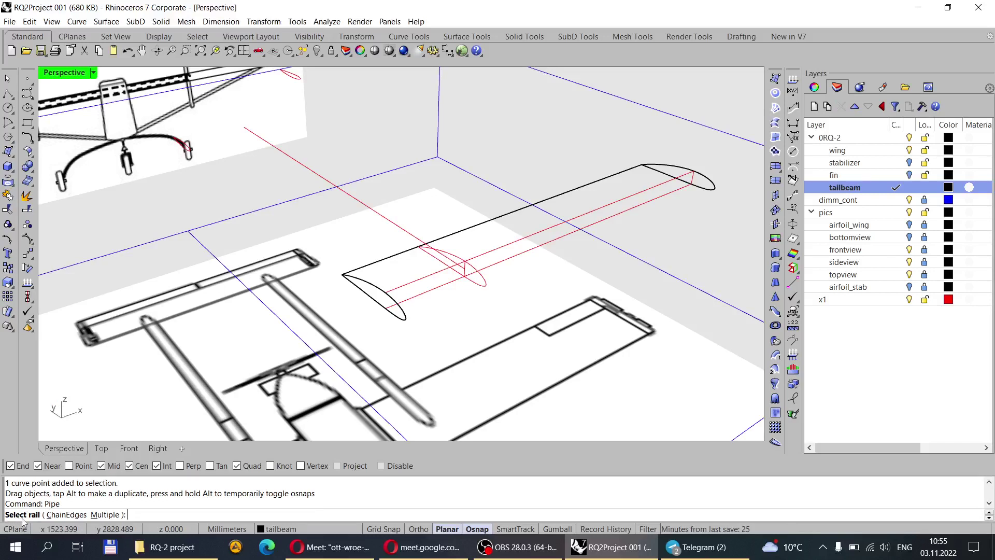
{"action": "left_click", "coordinate": [360, 204]}
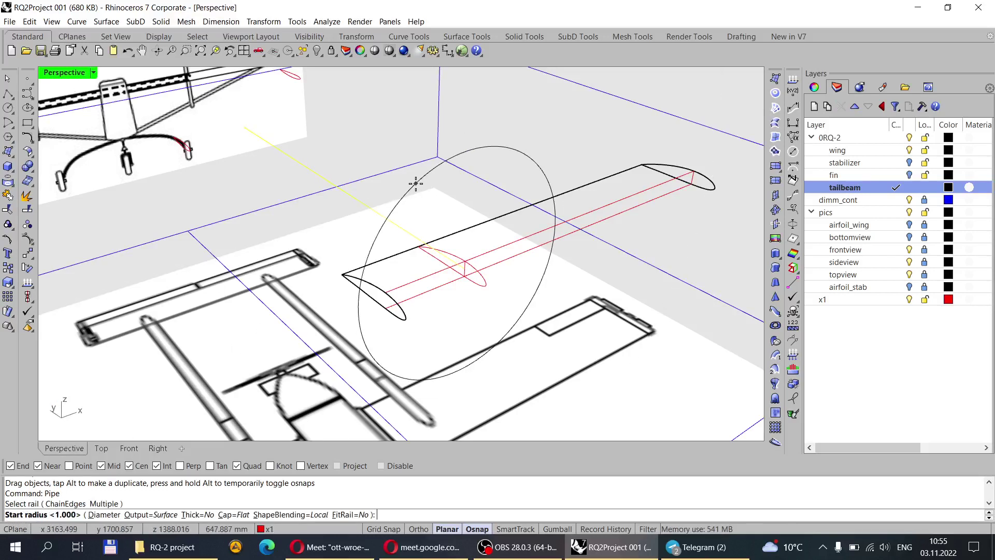
{"action": "scroll", "coordinate": [416, 183], "scroll_direction": "up", "scroll_amount": 2}
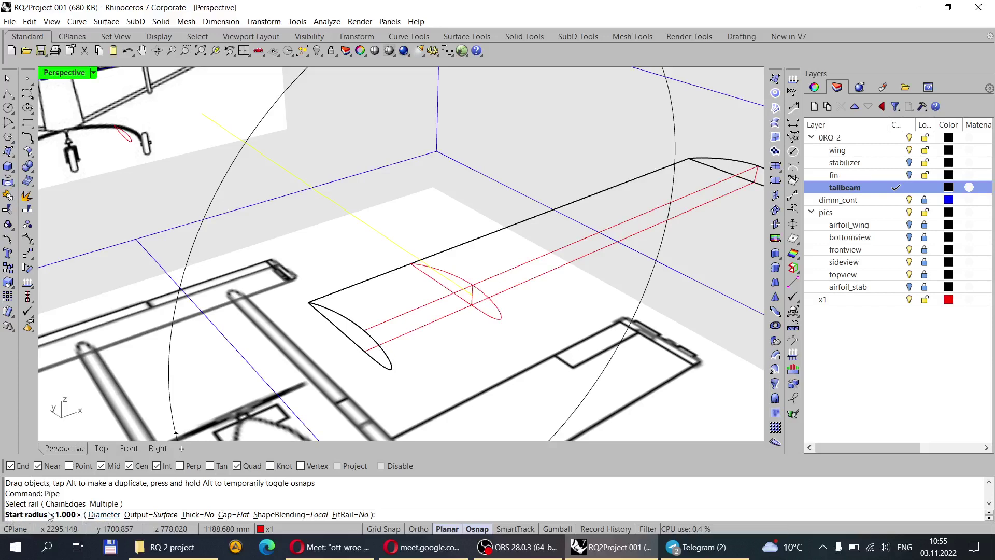
{"action": "left_click", "coordinate": [106, 515]}
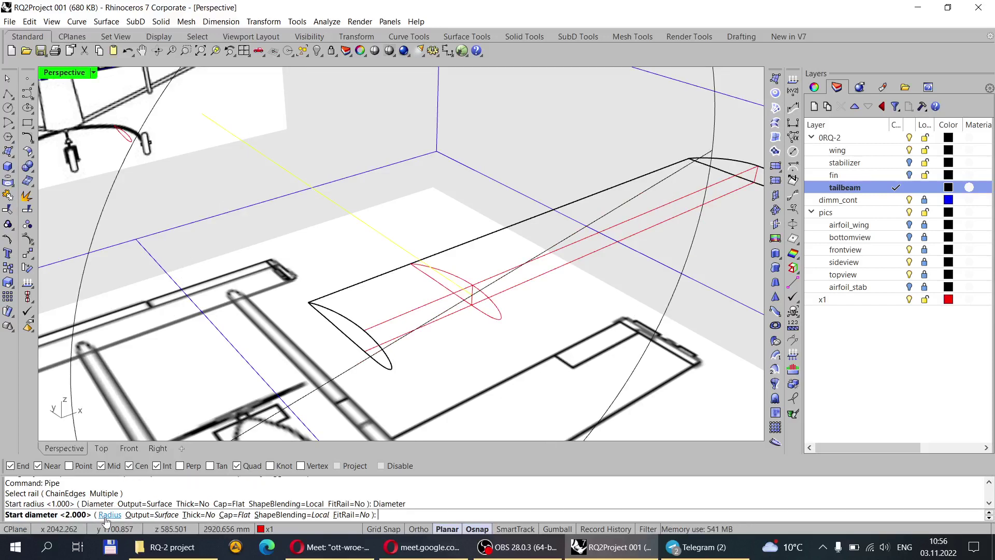
Toggle the pipe's size entry between radius and diameter, ending on diameter.
{"action": "left_click", "coordinate": [109, 515]}
{"action": "left_click", "coordinate": [106, 515]}
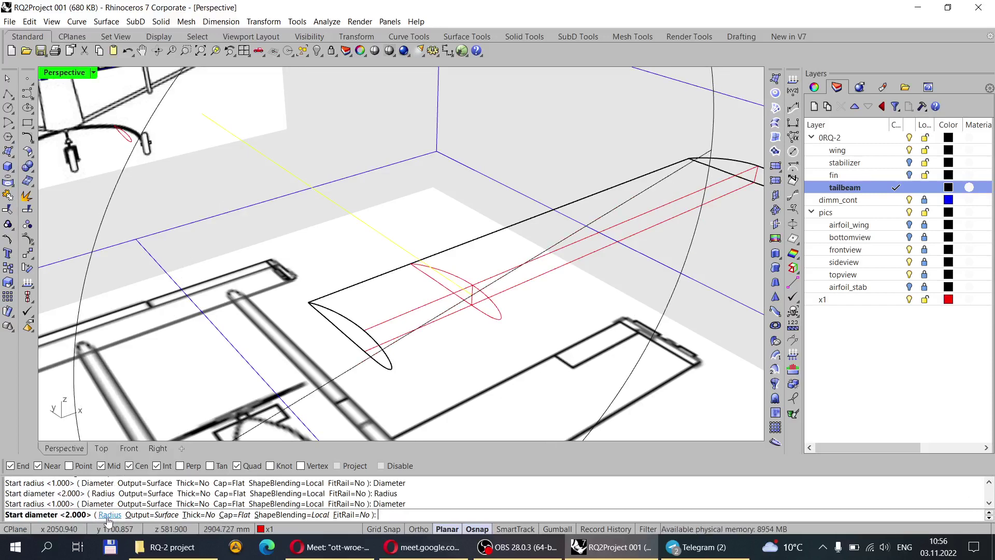
{"action": "left_click", "coordinate": [106, 514]}
{"action": "left_click", "coordinate": [106, 515]}
{"action": "left_click", "coordinate": [107, 514]}
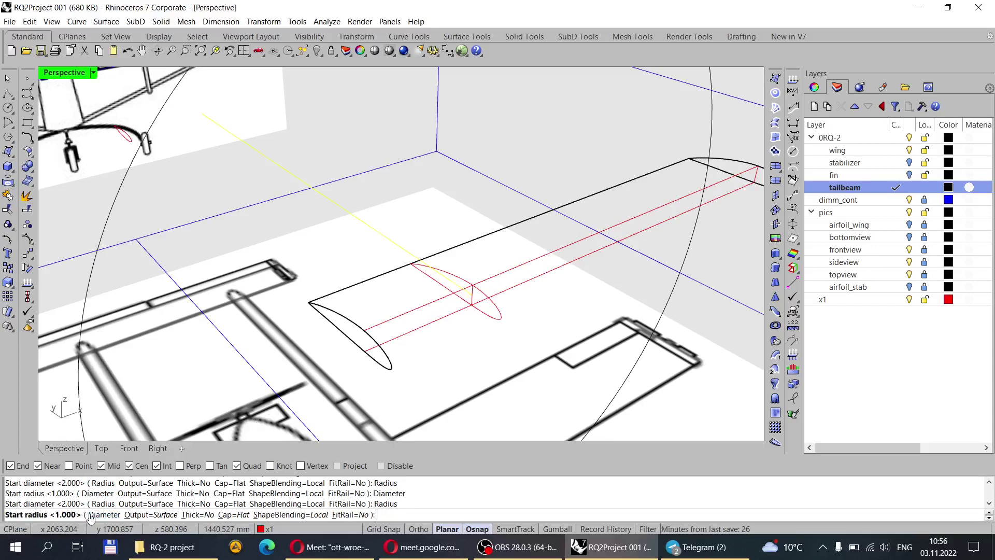
{"action": "left_click", "coordinate": [105, 515]}
{"action": "left_click", "coordinate": [109, 514]}
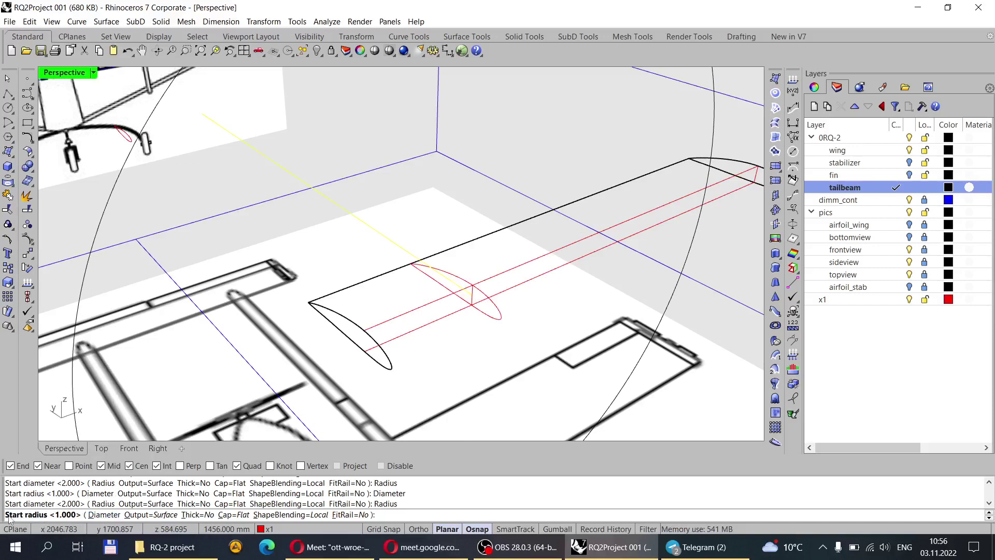
{"action": "left_click", "coordinate": [104, 515]}
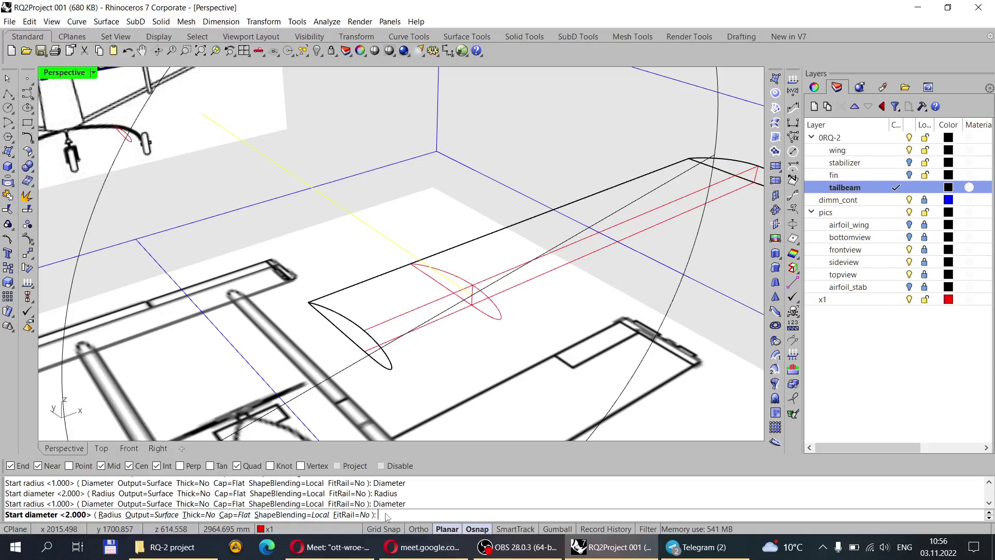
Set the pipe's start diameter to 88 mm, keep the same end diameter and create the boom without intermediate diameters.
{"action": "type", "text": "88"}
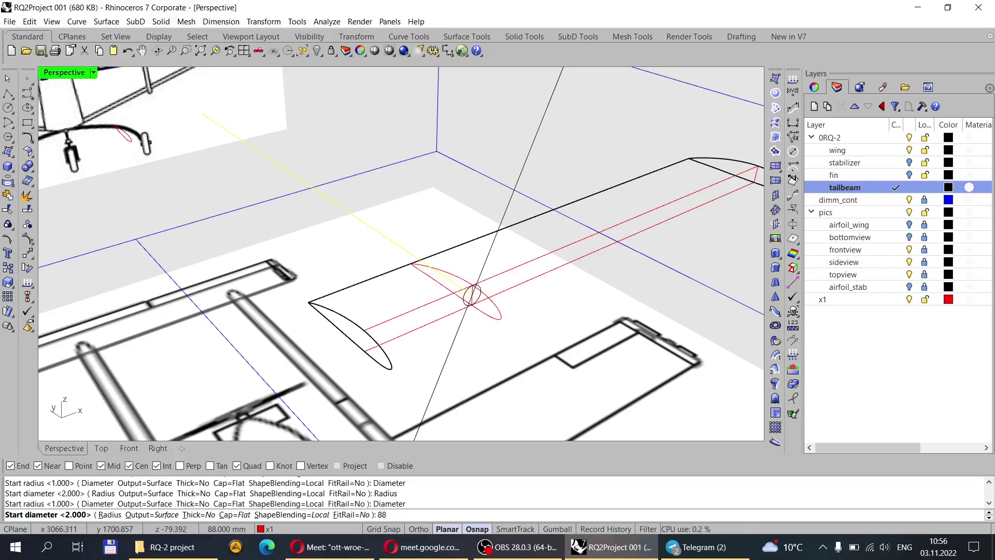
{"action": "key", "text": "Return"}
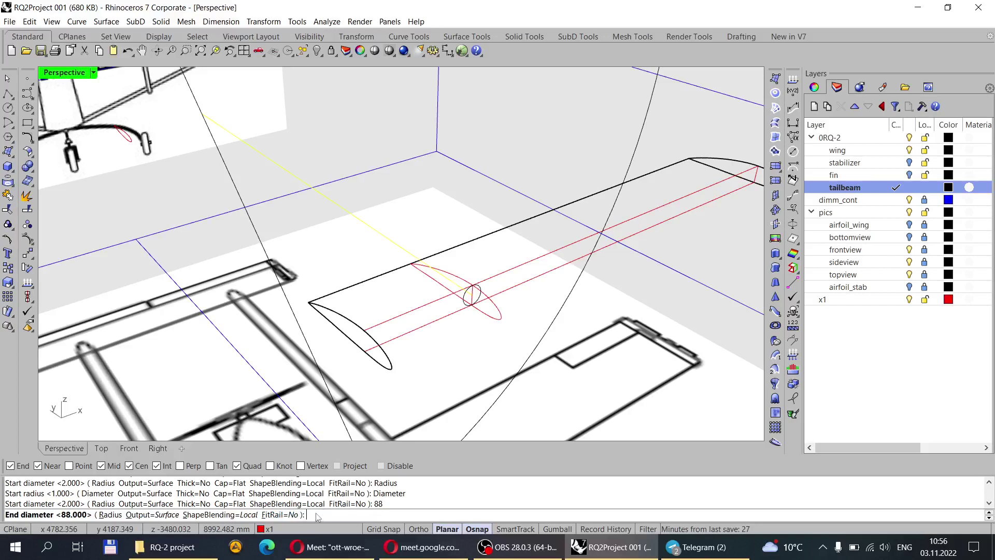
{"action": "type", "text": "23"}
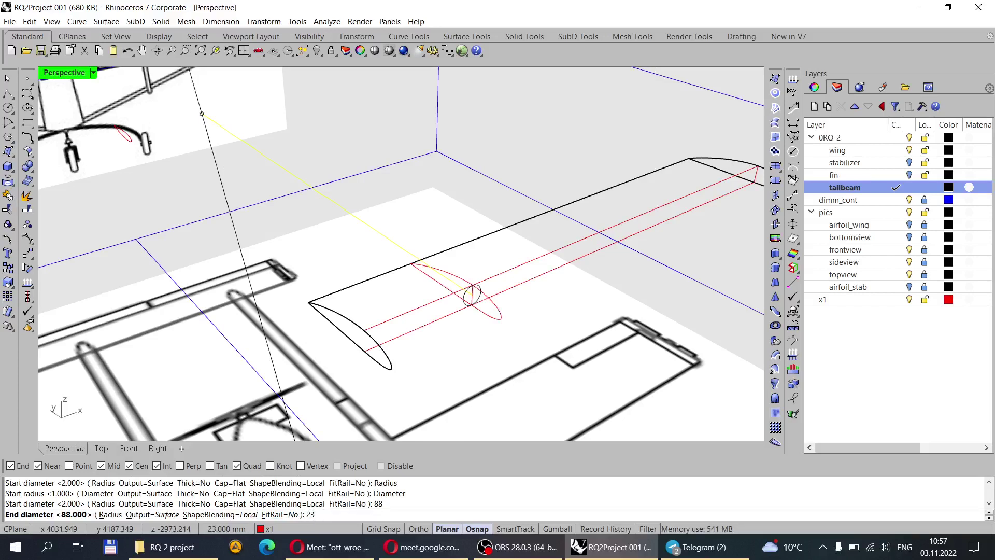
{"action": "key", "text": "BackSpace"}
{"action": "key", "text": "BackSpace"}
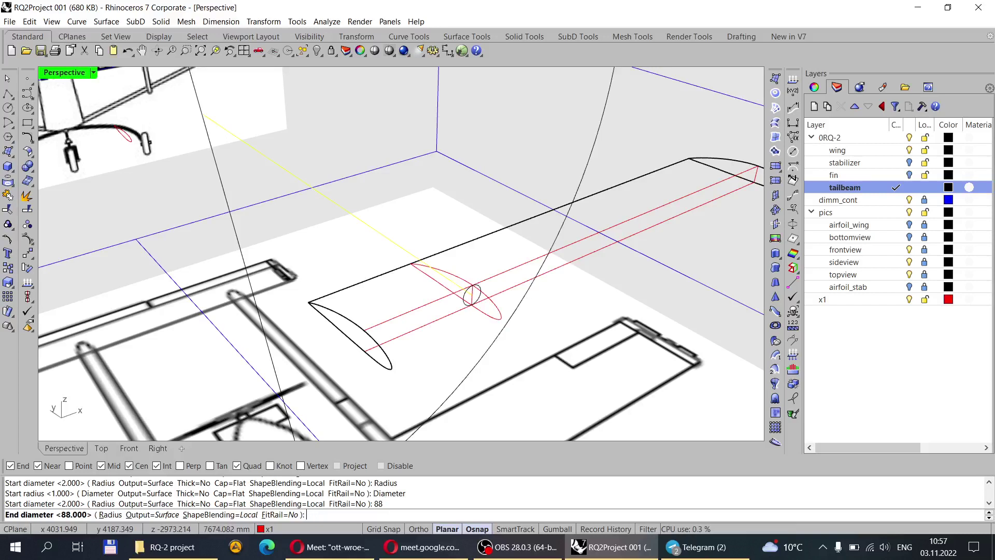
{"action": "key", "text": "Return"}
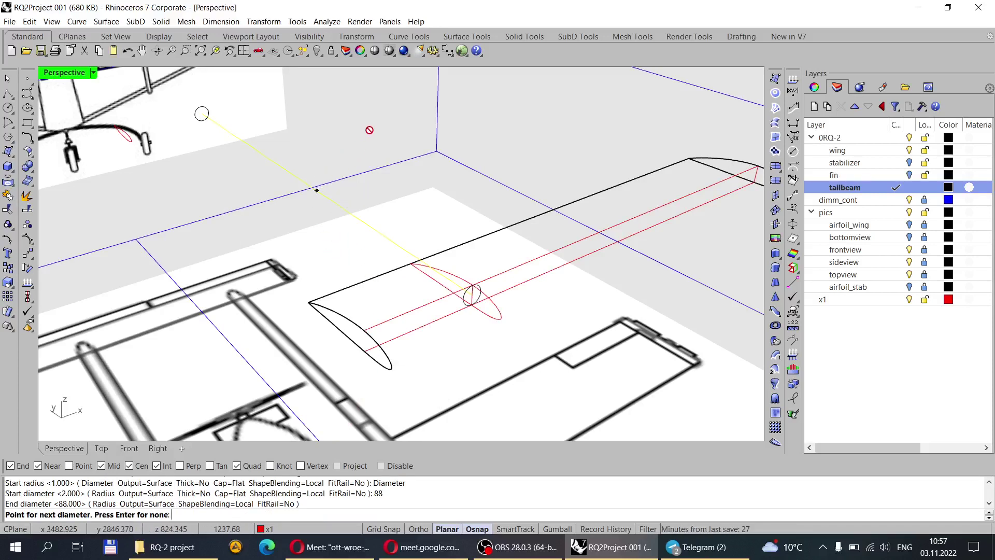
{"action": "key", "text": "Return"}
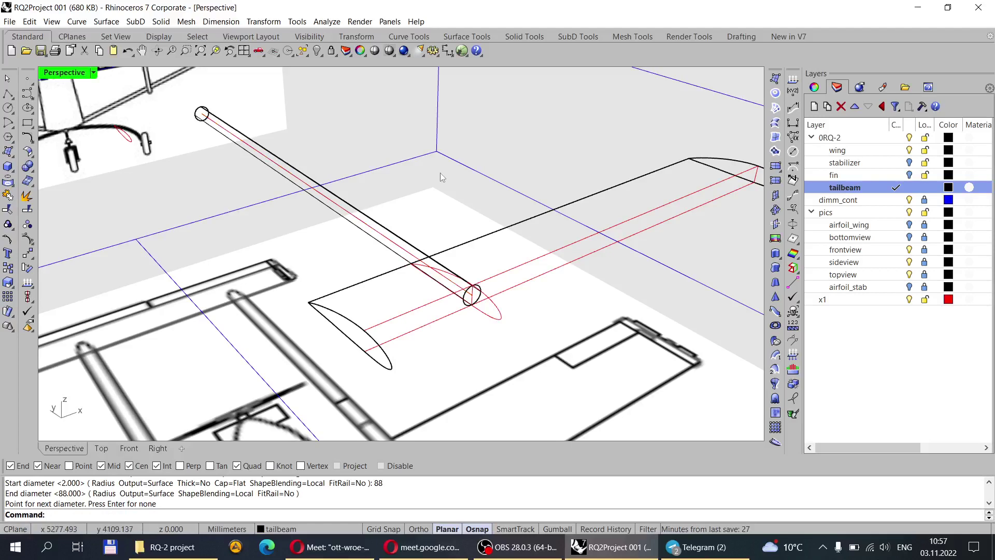
Set the Perspective view to Shaded display to show the wing and boom as solid surfaces.
{"action": "mouse_move", "coordinate": [440, 173]}
{"action": "right_mouse_down"}
{"action": "mouse_move", "coordinate": [407, 224]}
{"action": "mouse_move", "coordinate": [270, 226]}
{"action": "right_mouse_up"}
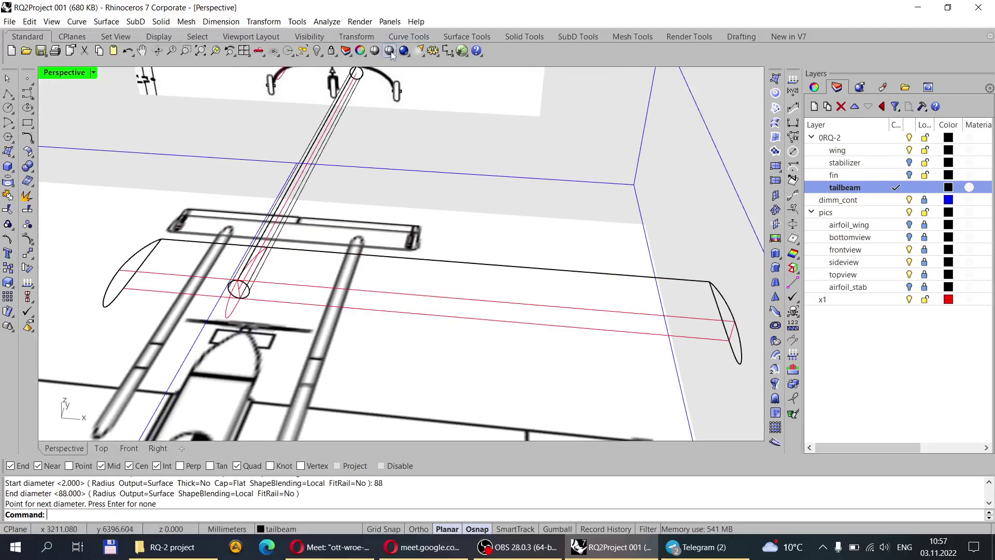
{"action": "left_click", "coordinate": [389, 52]}
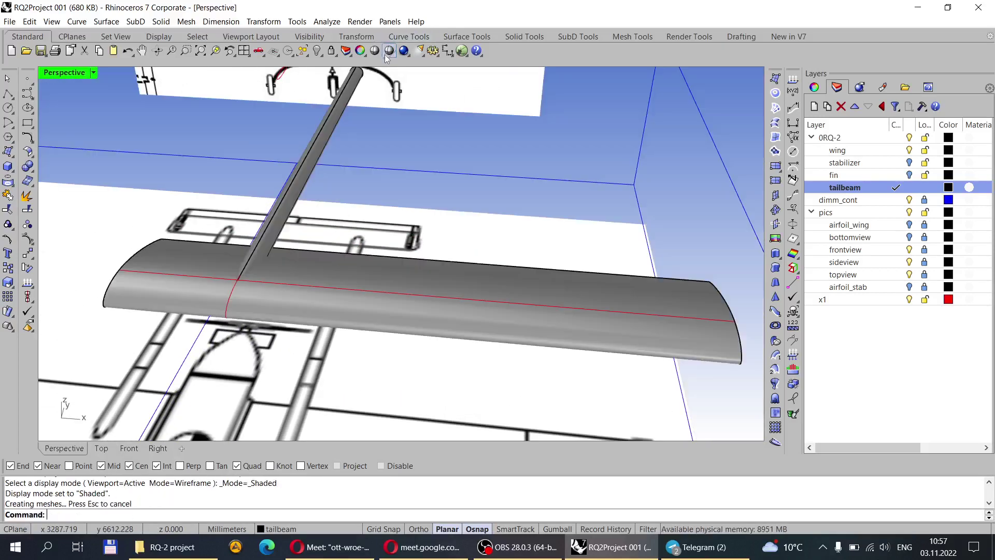
{"action": "right_click_drag", "start_coordinate": [381, 258], "coordinate": [343, 247]}
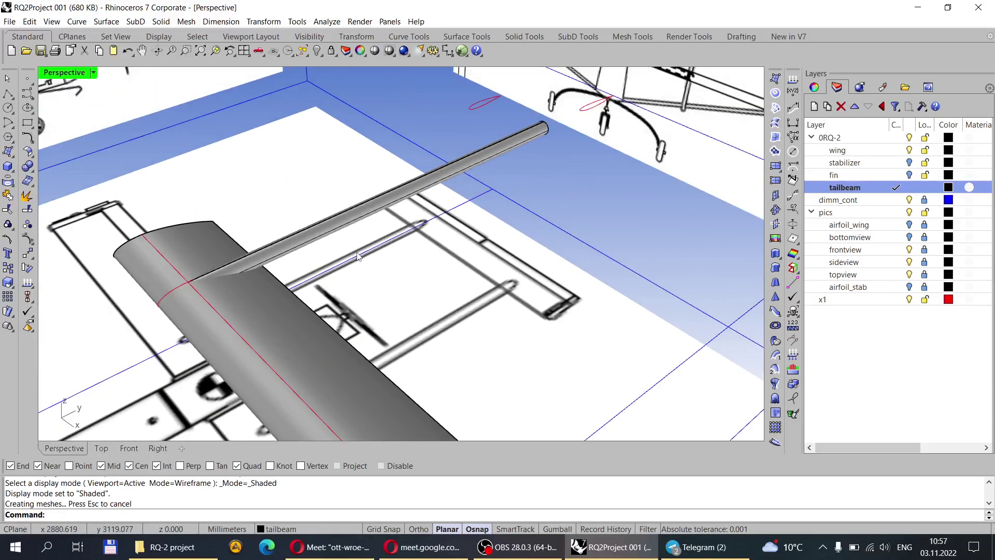
Examine the shaded boom from its joint with the wing to its flat-capped rear end.
{"action": "scroll", "coordinate": [330, 256], "scroll_direction": "up", "scroll_amount": 4}
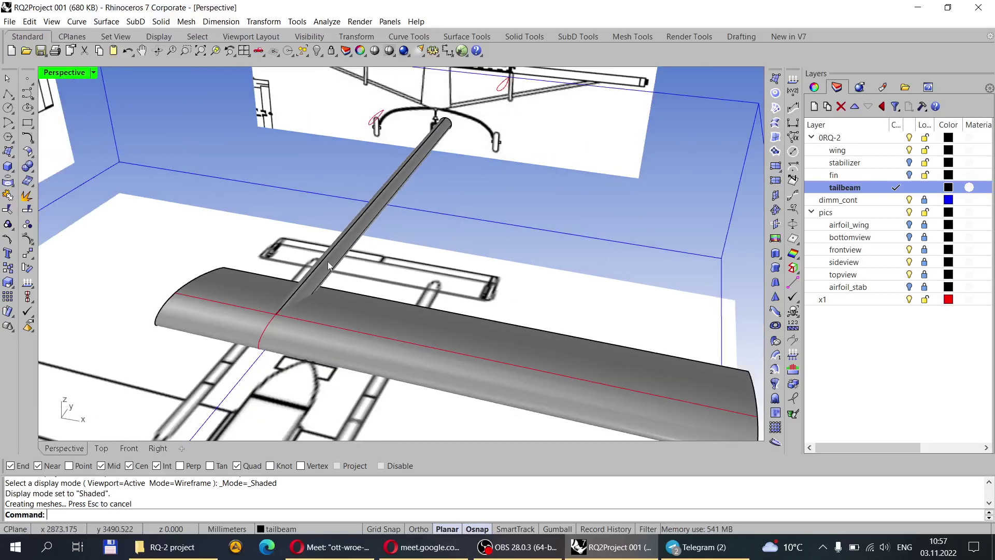
{"action": "left_click", "coordinate": [326, 261]}
{"action": "mouse_move", "coordinate": [453, 246]}
{"action": "right_mouse_down"}
{"action": "mouse_move", "coordinate": [404, 265]}
{"action": "mouse_move", "coordinate": [429, 229]}
{"action": "mouse_move", "coordinate": [422, 249]}
{"action": "mouse_move", "coordinate": [363, 261]}
{"action": "mouse_move", "coordinate": [381, 242]}
{"action": "mouse_move", "coordinate": [385, 214]}
{"action": "mouse_move", "coordinate": [272, 191]}
{"action": "mouse_move", "coordinate": [297, 178]}
{"action": "mouse_move", "coordinate": [328, 249]}
{"action": "right_mouse_up"}
{"action": "left_click", "coordinate": [328, 249]}
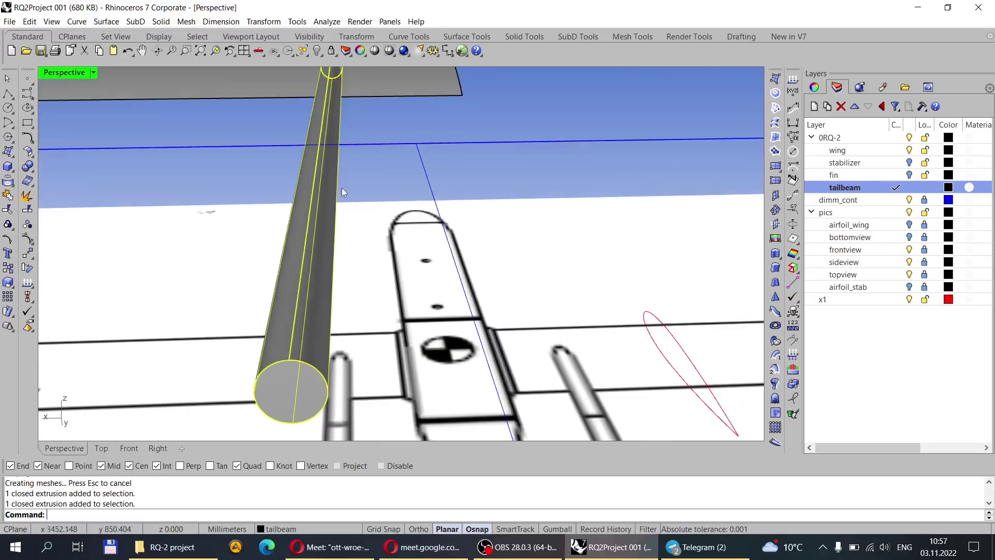
{"action": "left_click", "coordinate": [386, 165]}
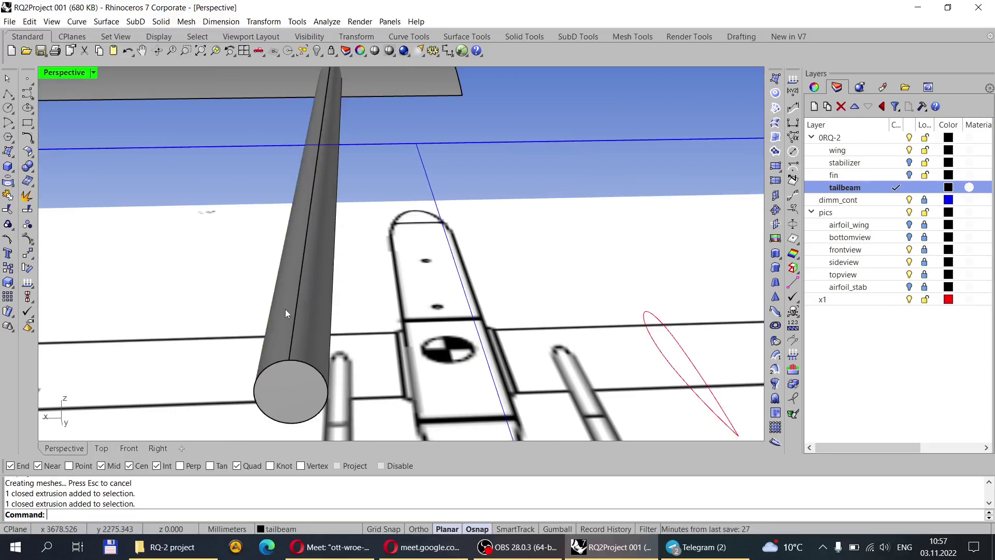
{"action": "right_click_drag", "start_coordinate": [376, 184], "coordinate": [396, 166]}
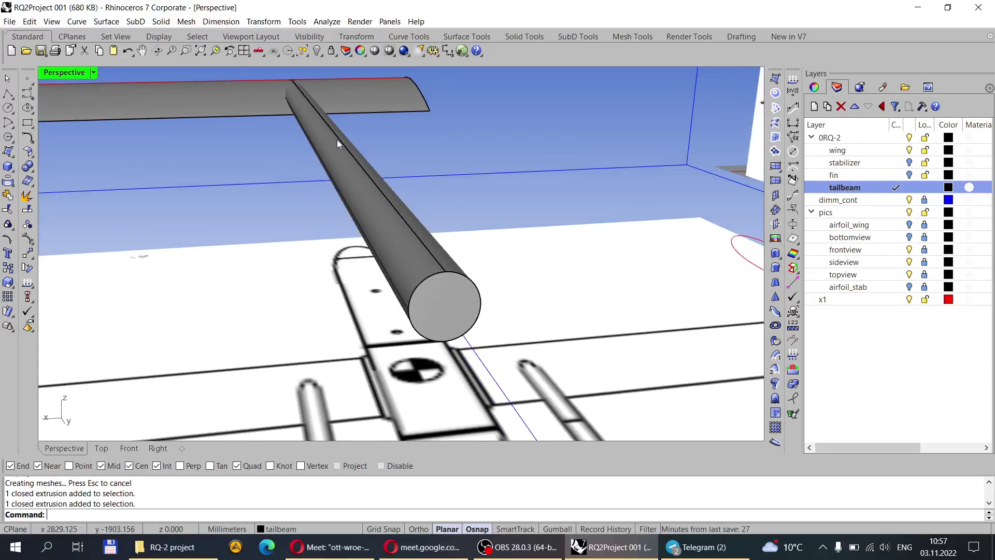
{"action": "right_click_drag", "start_coordinate": [428, 254], "coordinate": [389, 195]}
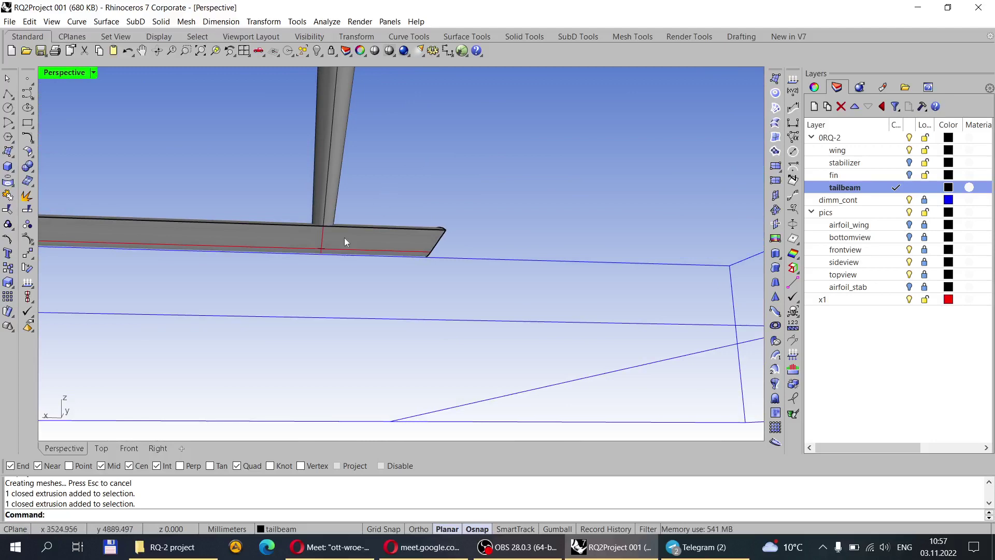
{"action": "right_click_drag", "start_coordinate": [309, 168], "coordinate": [295, 223]}
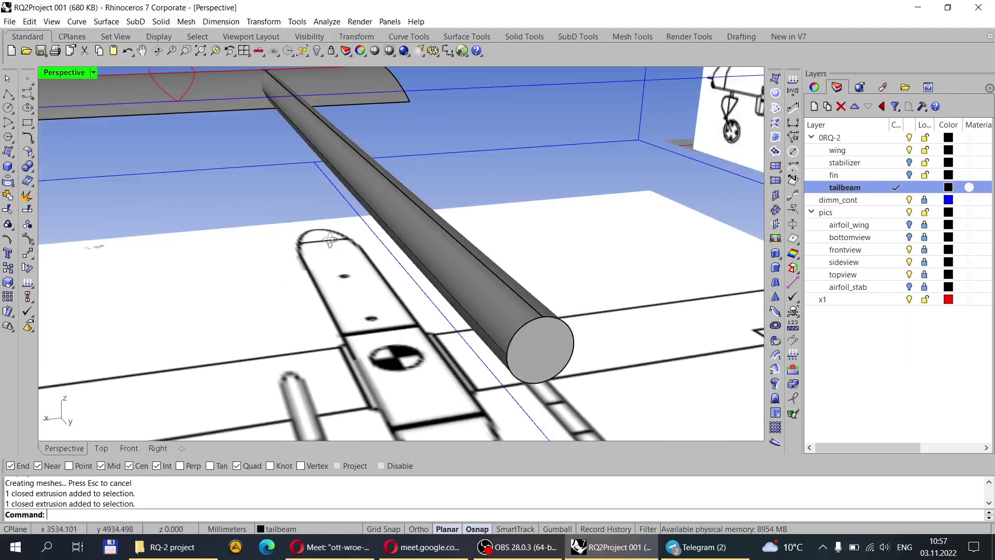
{"action": "scroll", "coordinate": [296, 223], "scroll_direction": "down", "scroll_amount": 5}
{"action": "scroll", "coordinate": [322, 201], "scroll_direction": "up", "scroll_amount": 5}
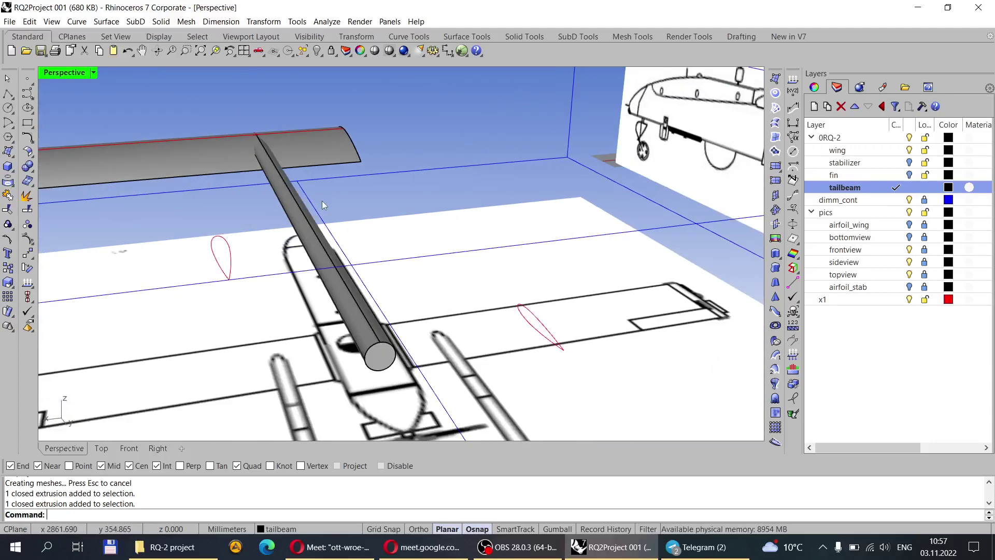
{"action": "right_click_drag", "start_coordinate": [332, 213], "coordinate": [399, 204]}
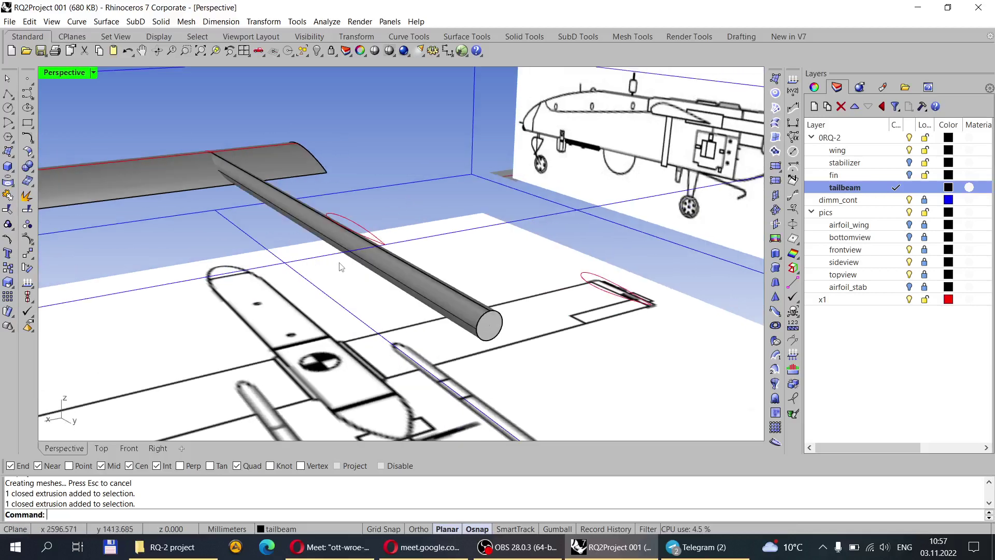
{"action": "left_click", "coordinate": [340, 237]}
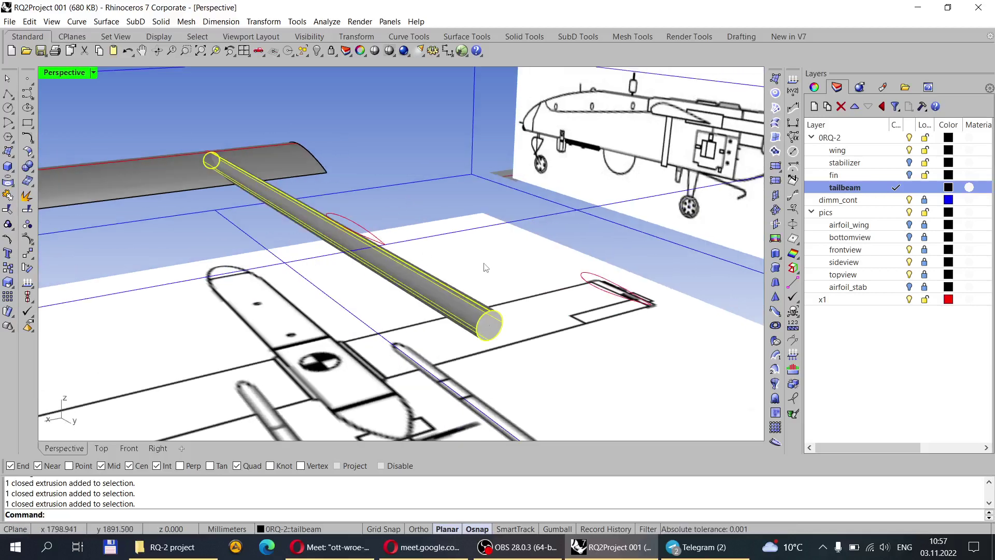
{"action": "right_click_drag", "start_coordinate": [340, 237], "coordinate": [400, 321]}
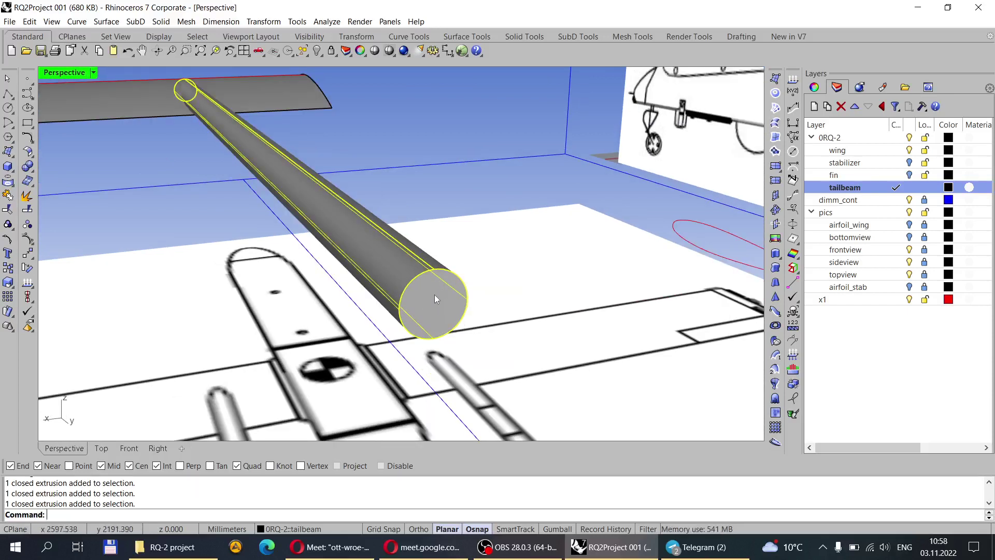
{"action": "left_click", "coordinate": [417, 232]}
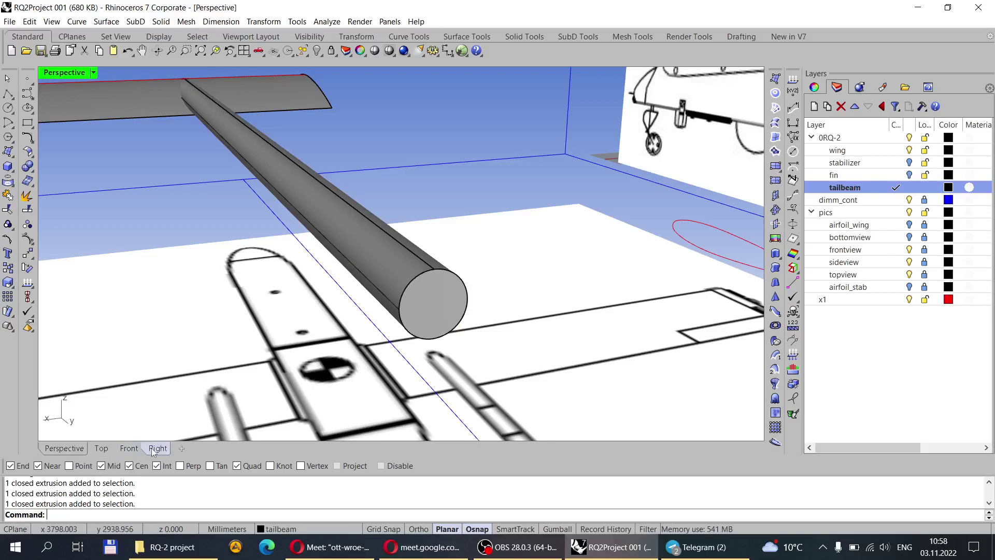
In the Front view, hide the pics layer with all reference pictures.
{"action": "left_click", "coordinate": [129, 449]}
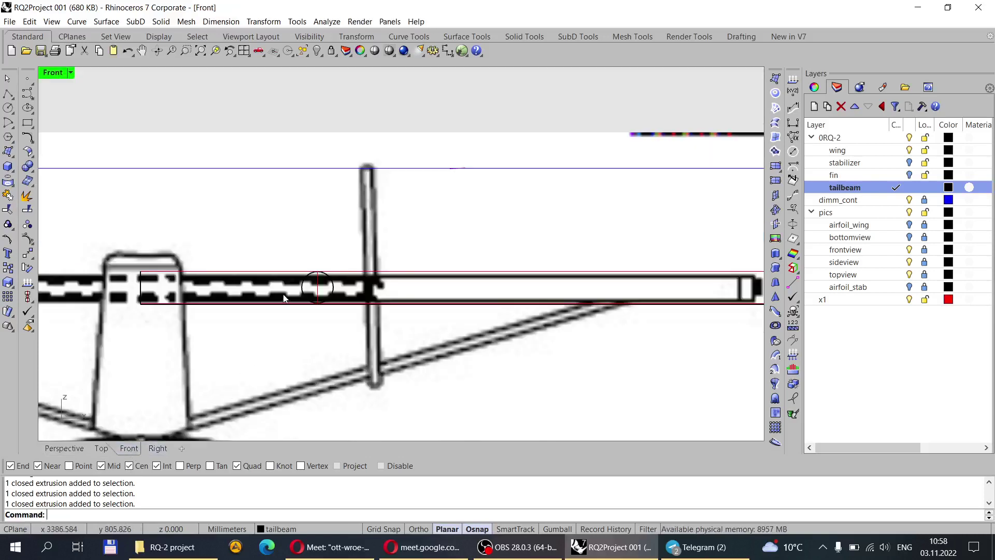
{"action": "left_click", "coordinate": [907, 213]}
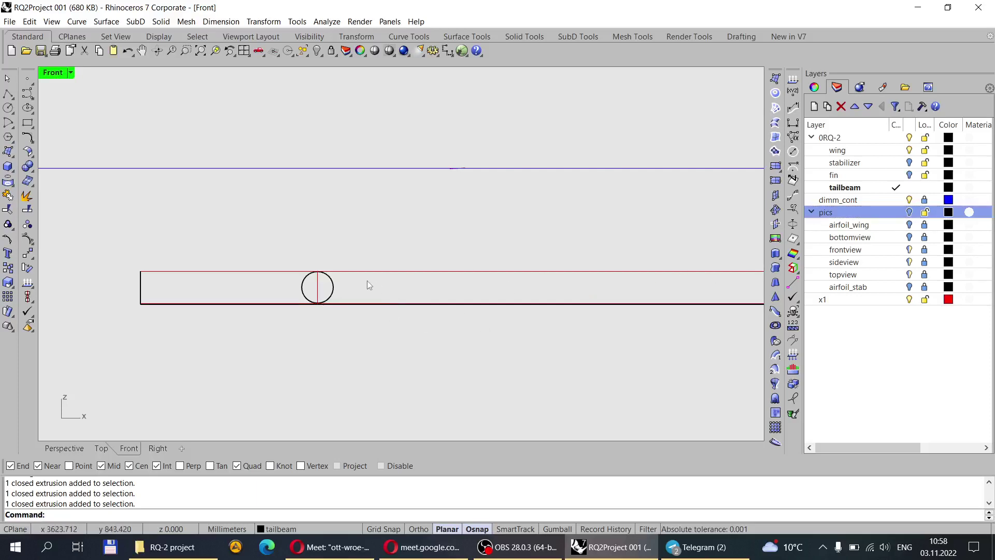
Examine in the Front view how the boom's circular section fits between the wing section's upper and lower lines.
{"action": "scroll", "coordinate": [270, 298], "scroll_direction": "up", "scroll_amount": 5}
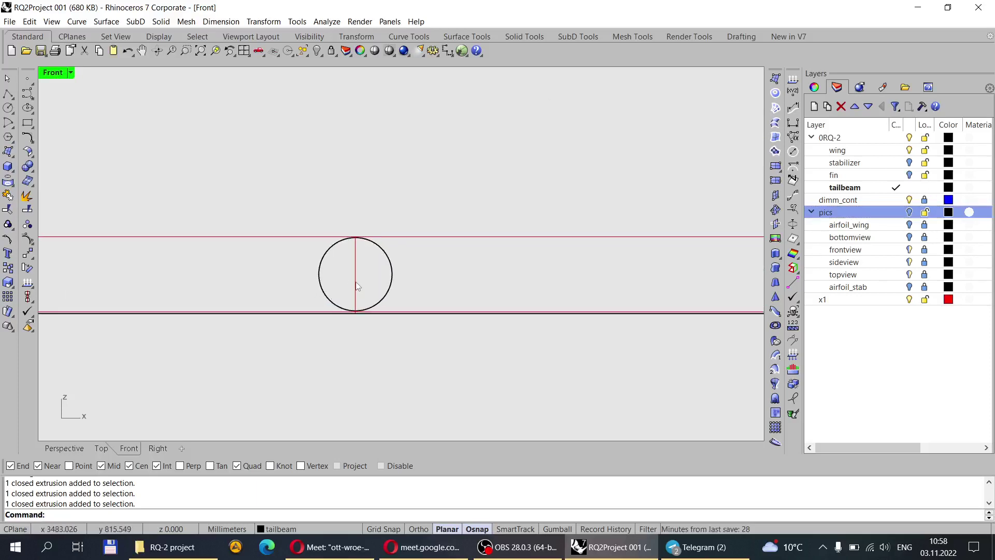
{"action": "scroll", "coordinate": [355, 285], "scroll_direction": "up", "scroll_amount": 8}
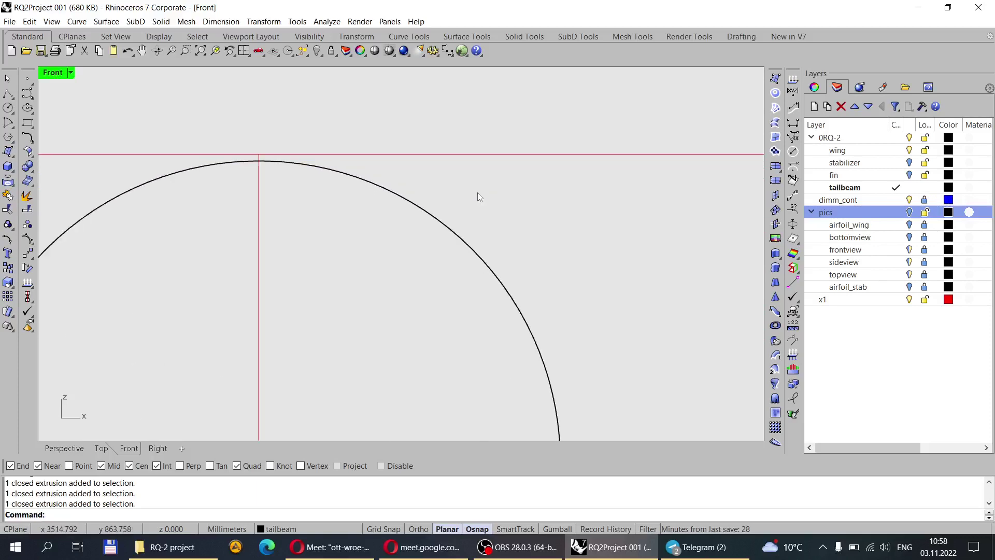
{"action": "left_click", "coordinate": [437, 219]}
{"action": "key", "text": "Escape"}
{"action": "scroll", "coordinate": [518, 187], "scroll_direction": "down", "scroll_amount": 8}
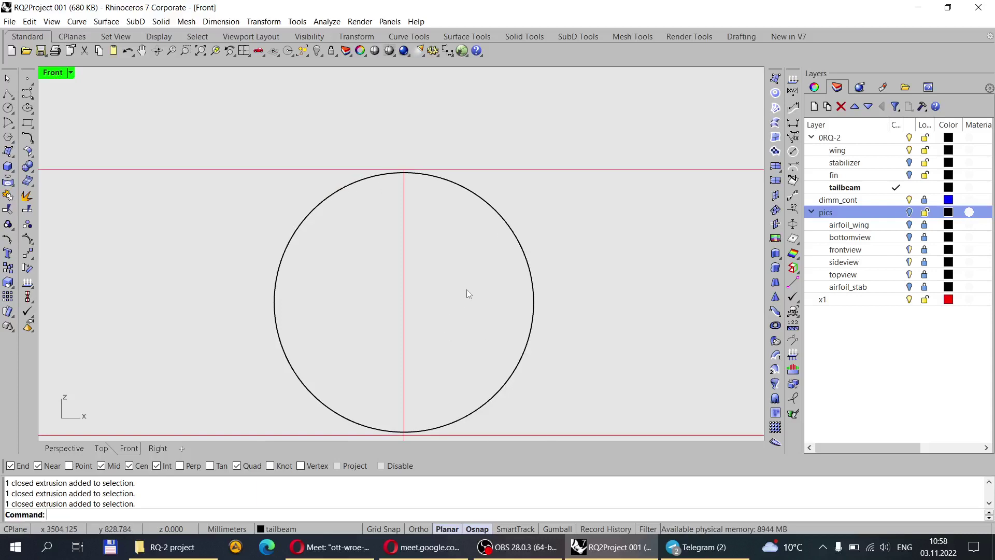
{"action": "scroll", "coordinate": [436, 257], "scroll_direction": "down", "scroll_amount": 5}
{"action": "scroll", "coordinate": [440, 304], "scroll_direction": "up", "scroll_amount": 5}
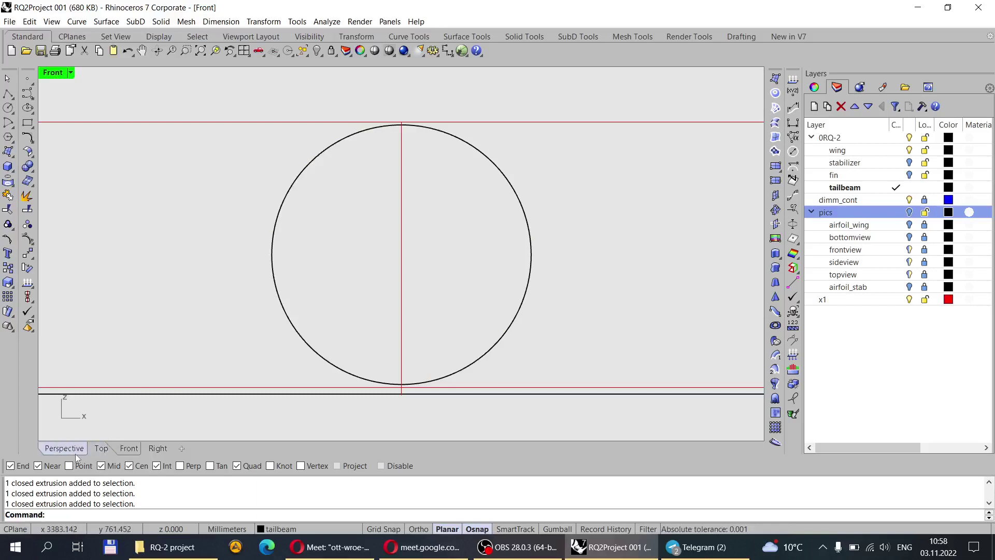
In the Right view, try to tilt the tail boom slightly downward about the top point of its front end.
{"action": "left_click", "coordinate": [157, 448]}
{"action": "scroll", "coordinate": [387, 263], "scroll_direction": "up", "scroll_amount": 5}
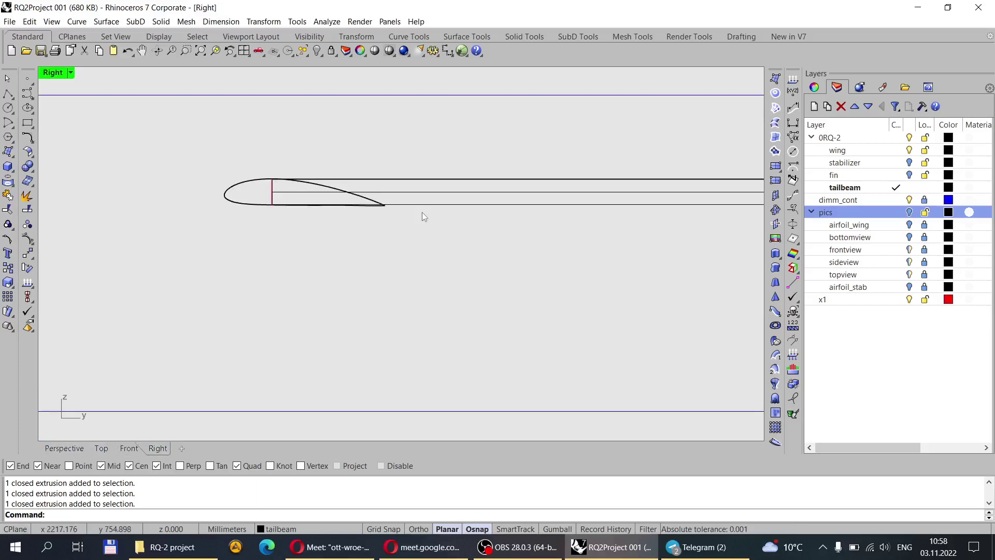
{"action": "left_click", "coordinate": [425, 205]}
{"action": "left_click", "coordinate": [28, 268]}
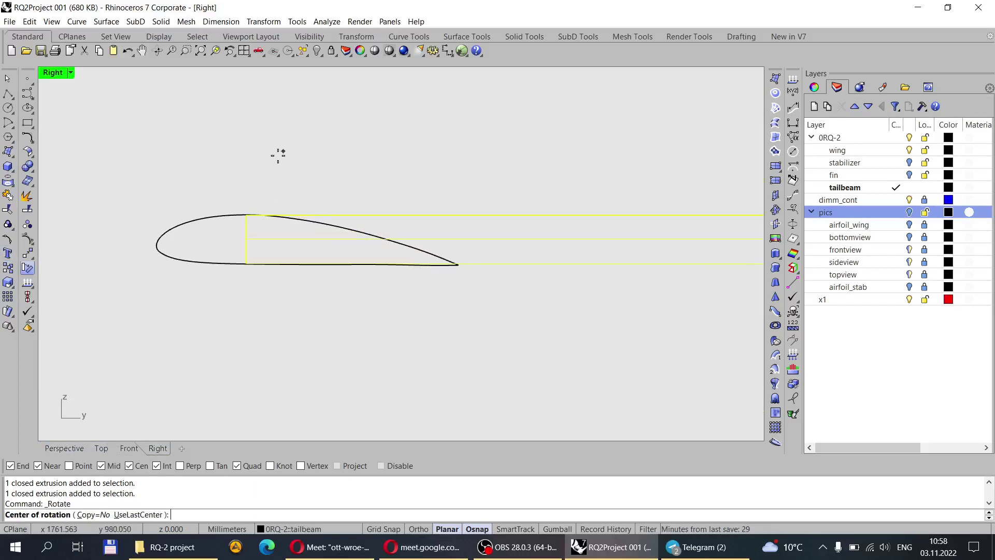
{"action": "scroll", "coordinate": [280, 153], "scroll_direction": "up", "scroll_amount": 5}
{"action": "left_click", "coordinate": [176, 303]}
{"action": "scroll", "coordinate": [104, 244], "scroll_direction": "down", "scroll_amount": 2}
{"action": "scroll", "coordinate": [108, 250], "scroll_direction": "down", "scroll_amount": 4}
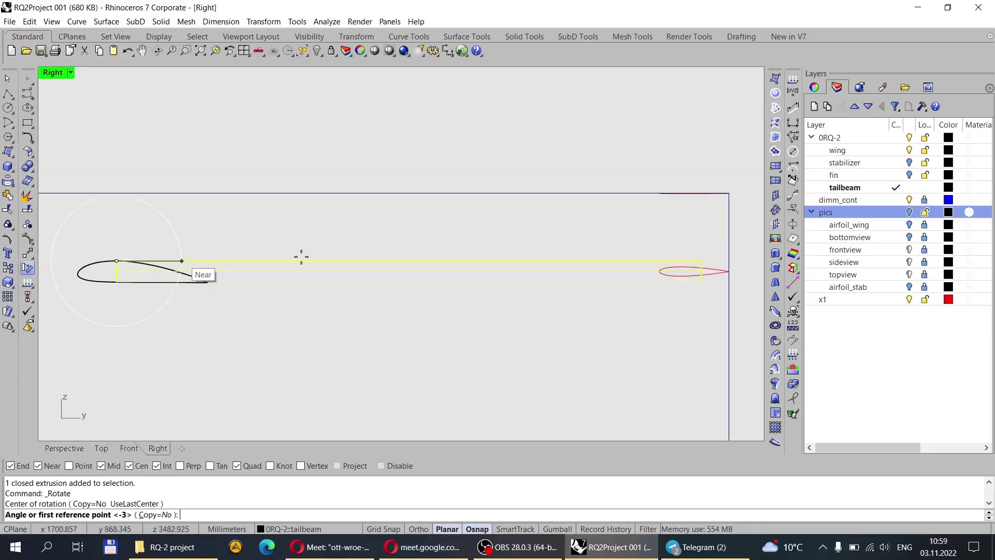
{"action": "scroll", "coordinate": [688, 270], "scroll_direction": "up", "scroll_amount": 3}
{"action": "left_click", "coordinate": [662, 339]}
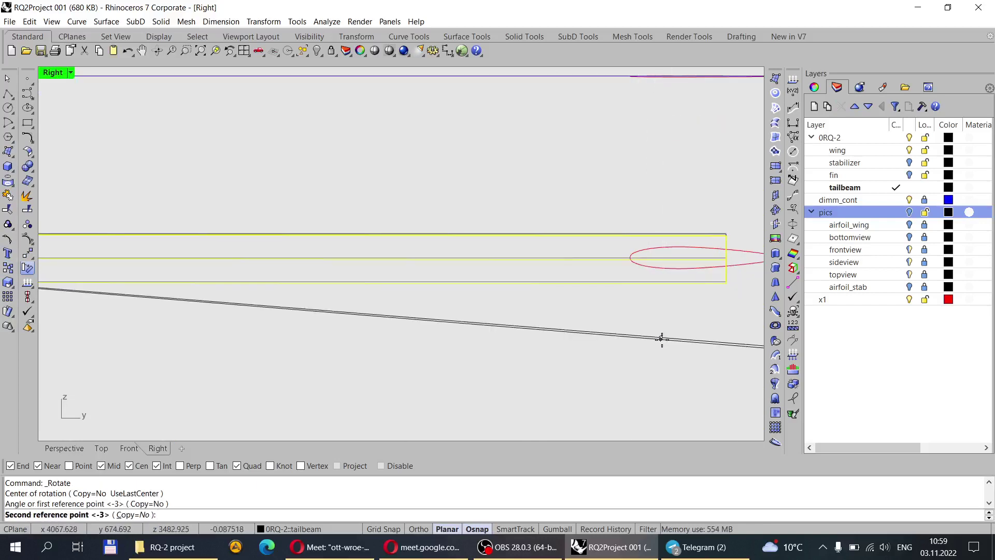
{"action": "left_click", "coordinate": [660, 340]}
{"action": "key", "text": "Escape"}
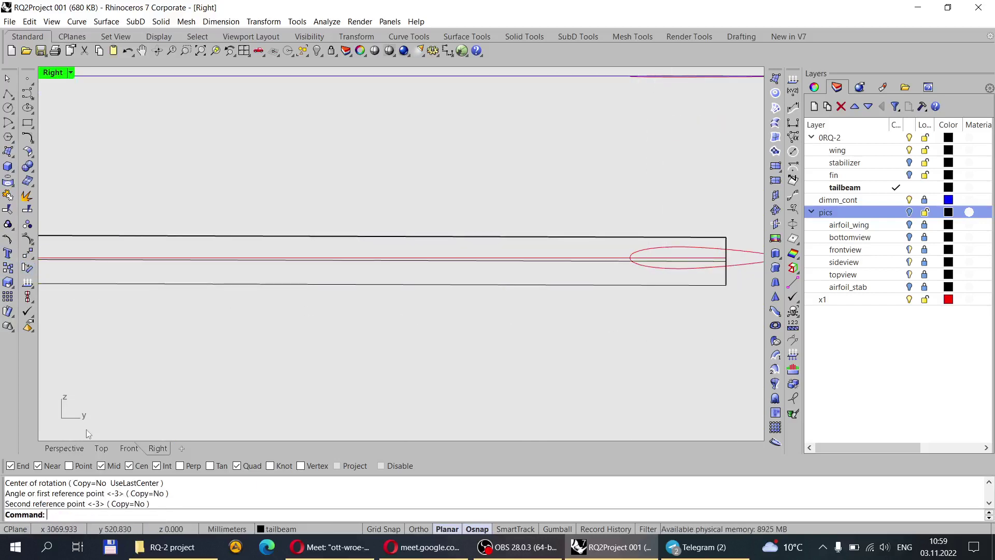
Check the tilted boom's end circles in the Front view and undo the rotation.
{"action": "left_click", "coordinate": [121, 448]}
{"action": "scroll", "coordinate": [355, 274], "scroll_direction": "up", "scroll_amount": 1}
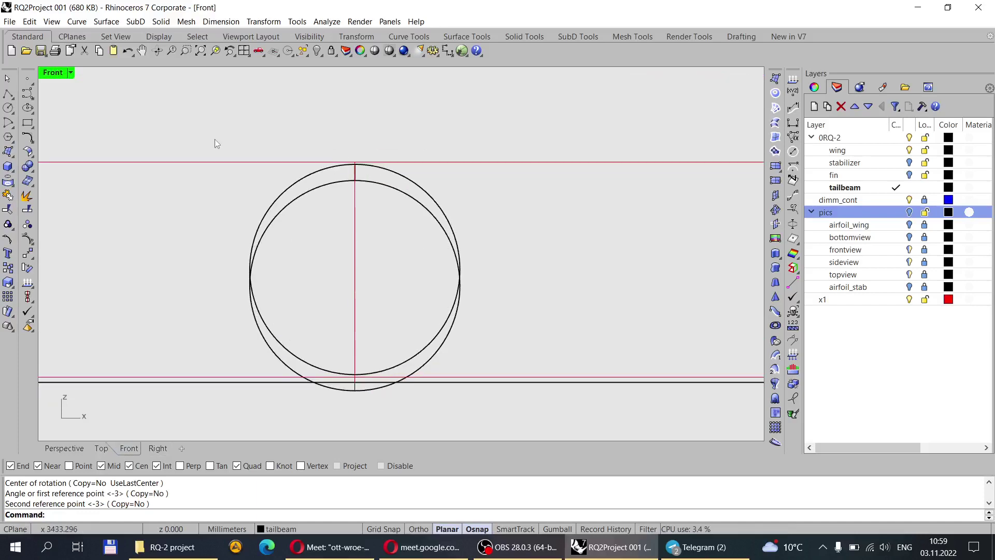
{"action": "left_click", "coordinate": [70, 72]}
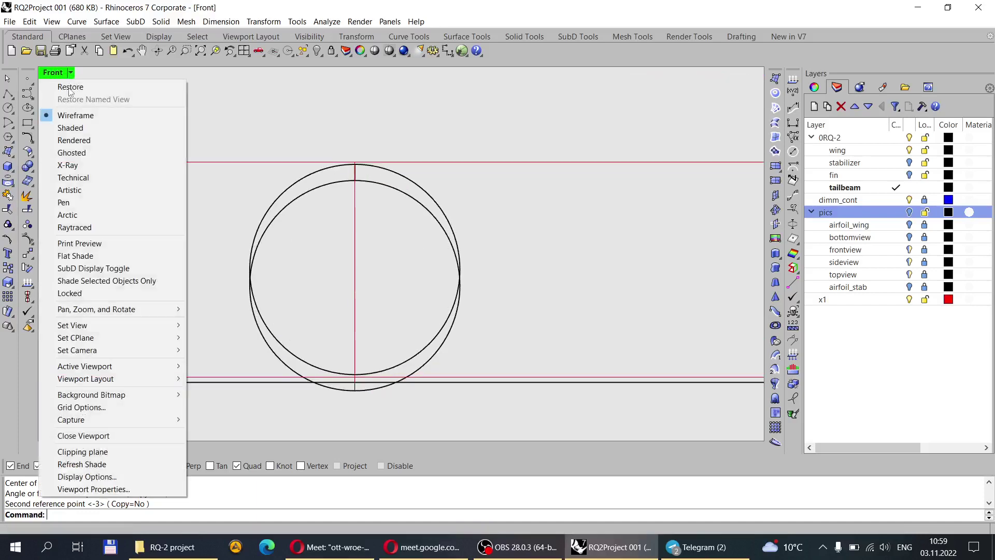
{"action": "left_click", "coordinate": [73, 117]}
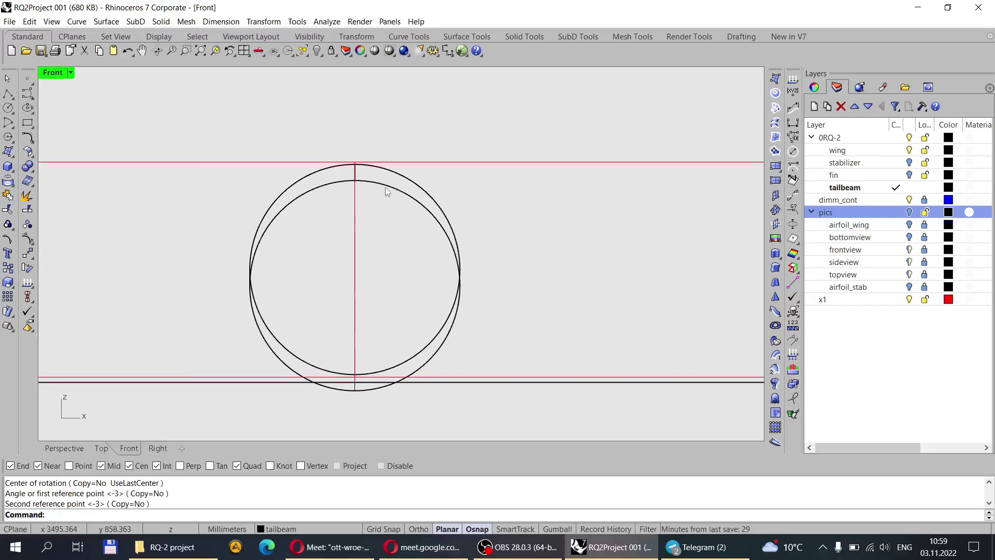
{"action": "scroll", "coordinate": [385, 187], "scroll_direction": "up", "scroll_amount": 3}
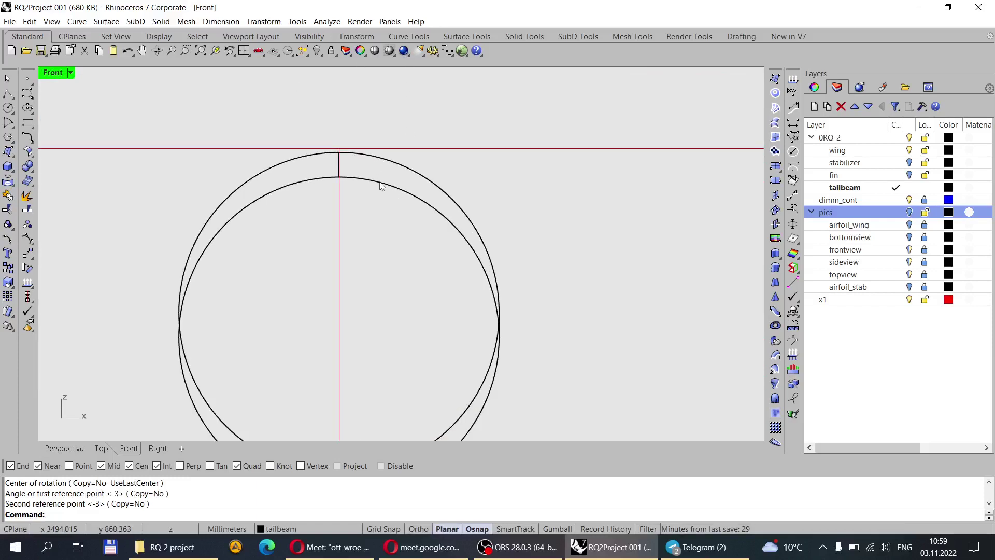
{"action": "scroll", "coordinate": [390, 175], "scroll_direction": "down", "scroll_amount": 4}
{"action": "scroll", "coordinate": [390, 175], "scroll_direction": "up", "scroll_amount": 2}
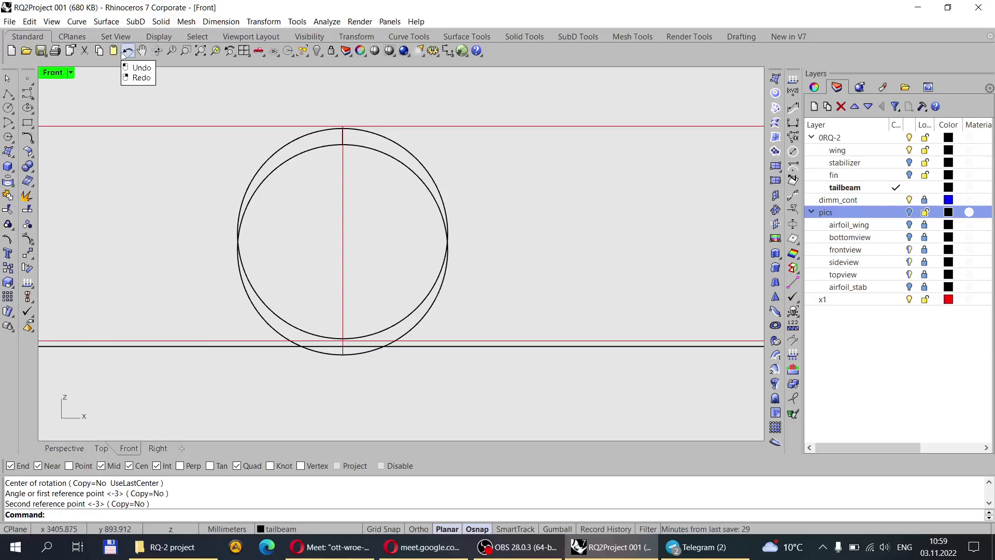
{"action": "left_click", "coordinate": [128, 50]}
{"action": "left_click", "coordinate": [185, 172]}
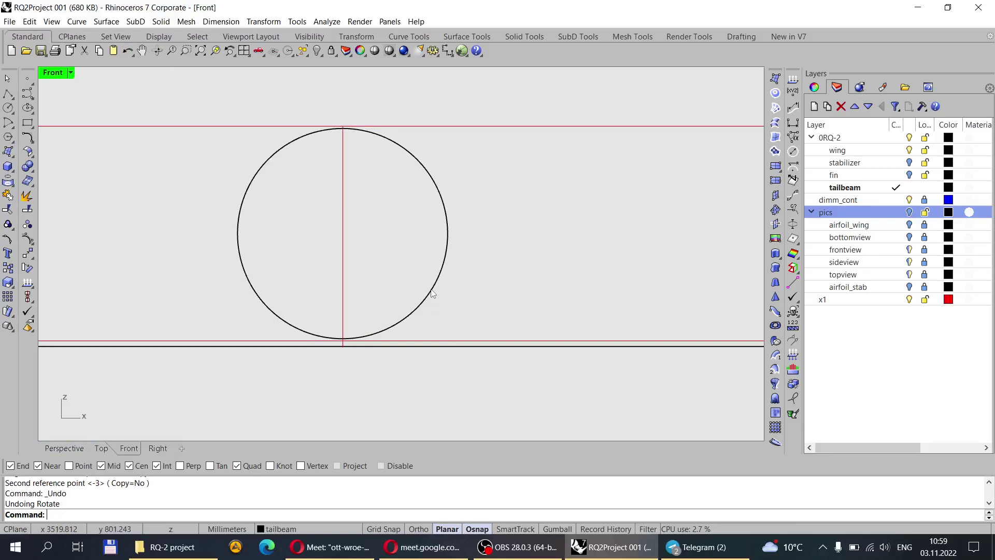
Select the tail boom and inspect its edges and rear end in the Perspective view.
{"action": "left_click", "coordinate": [407, 153]}
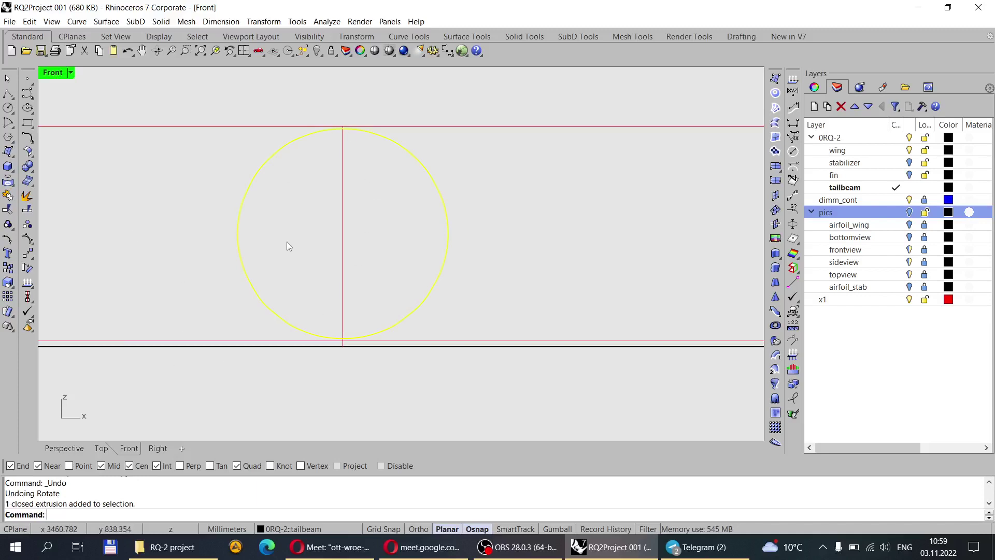
{"action": "left_click", "coordinate": [80, 449]}
{"action": "right_click_drag", "start_coordinate": [264, 312], "coordinate": [388, 341]}
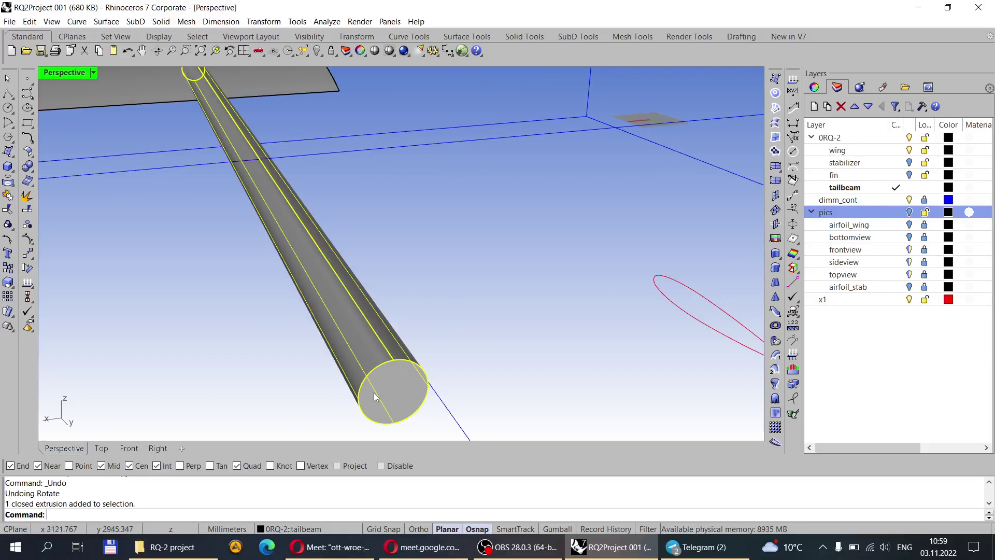
In the Front view, rotate the tail boom 180° about the centre of its end circle, using Ortho for the reference points.
{"action": "left_click", "coordinate": [128, 448]}
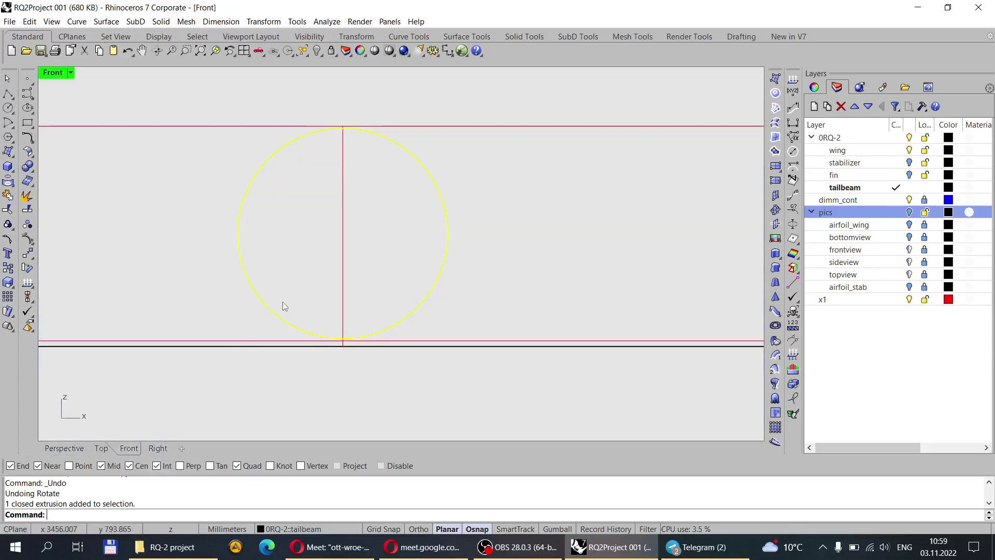
{"action": "left_click", "coordinate": [26, 270]}
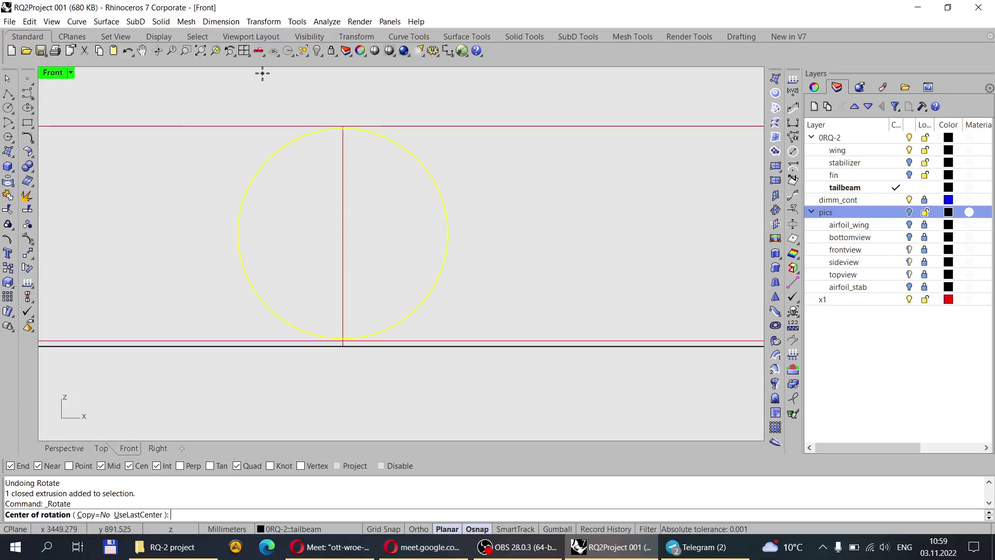
{"action": "left_click", "coordinate": [351, 38]}
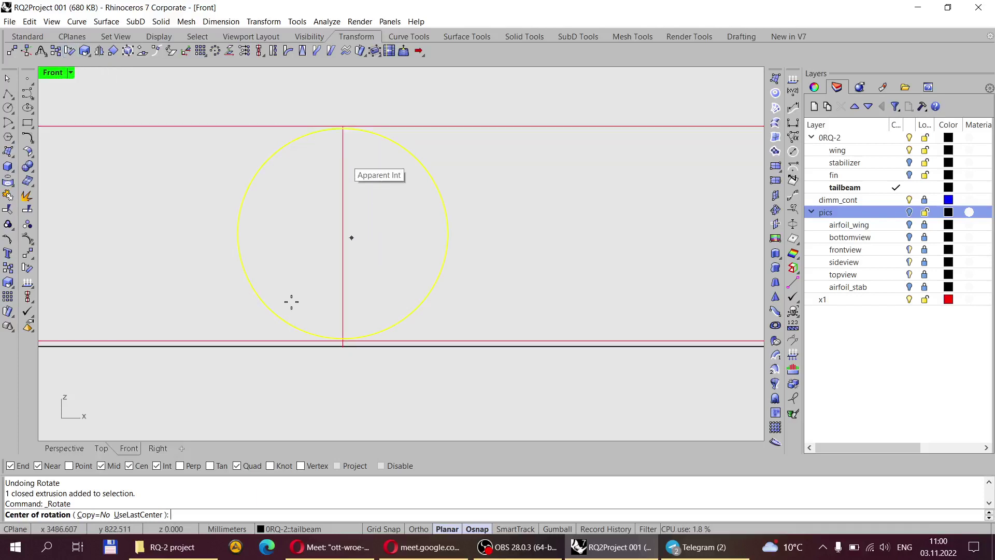
{"action": "left_click", "coordinate": [132, 465]}
{"action": "left_click", "coordinate": [129, 465]}
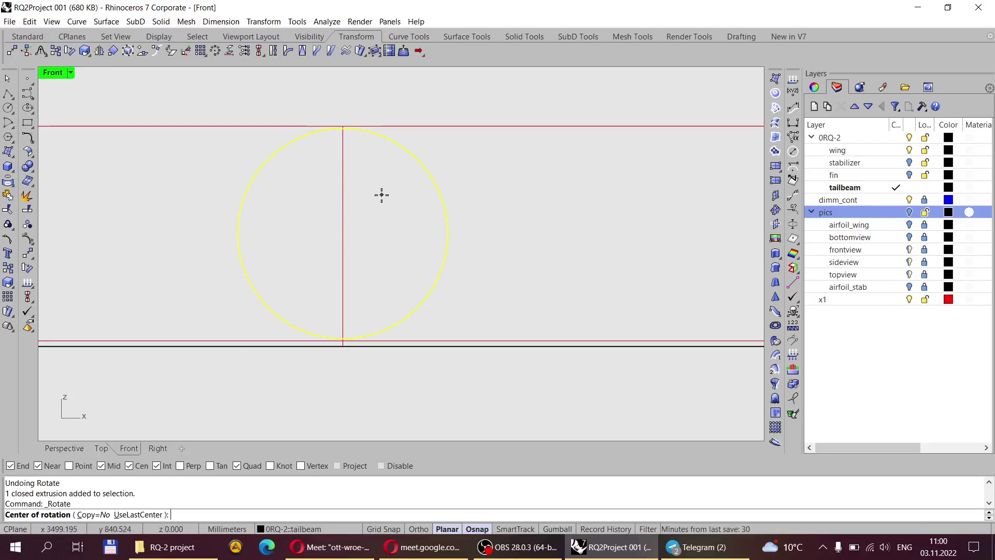
{"action": "scroll", "coordinate": [383, 195], "scroll_direction": "up", "scroll_amount": 1}
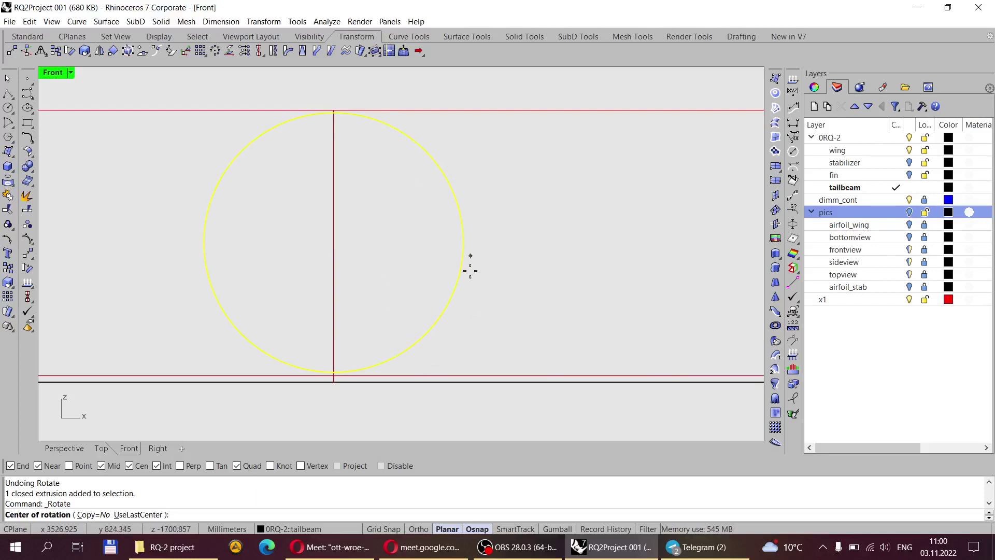
{"action": "left_click", "coordinate": [423, 155]}
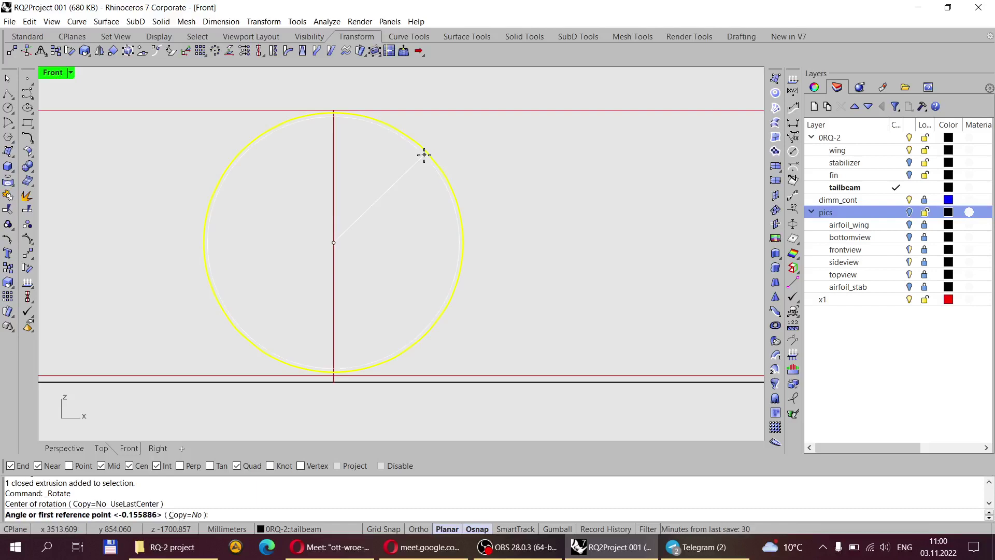
{"action": "scroll", "coordinate": [362, 228], "scroll_direction": "down", "scroll_amount": 5}
{"action": "key", "text": "F8"}
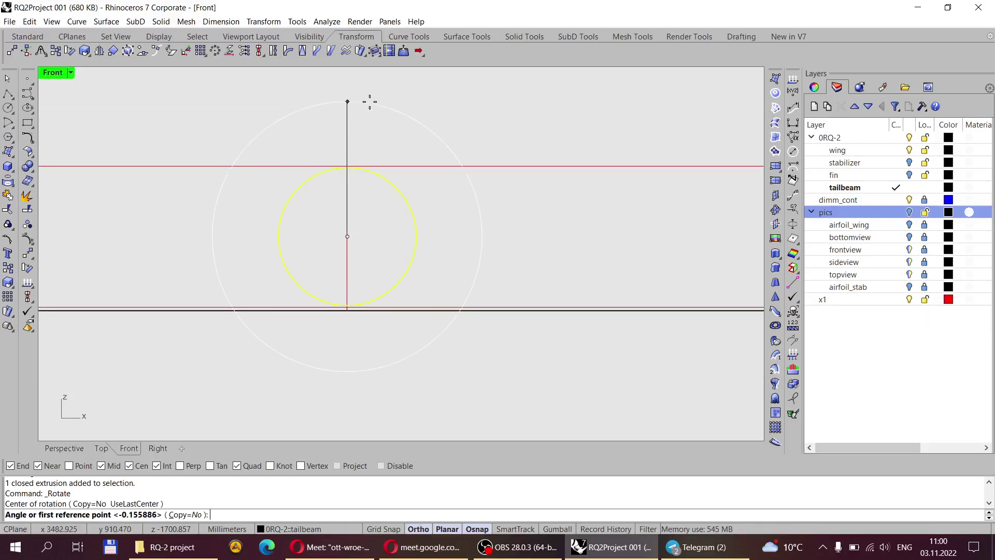
{"action": "scroll", "coordinate": [349, 152], "scroll_direction": "down", "scroll_amount": 3}
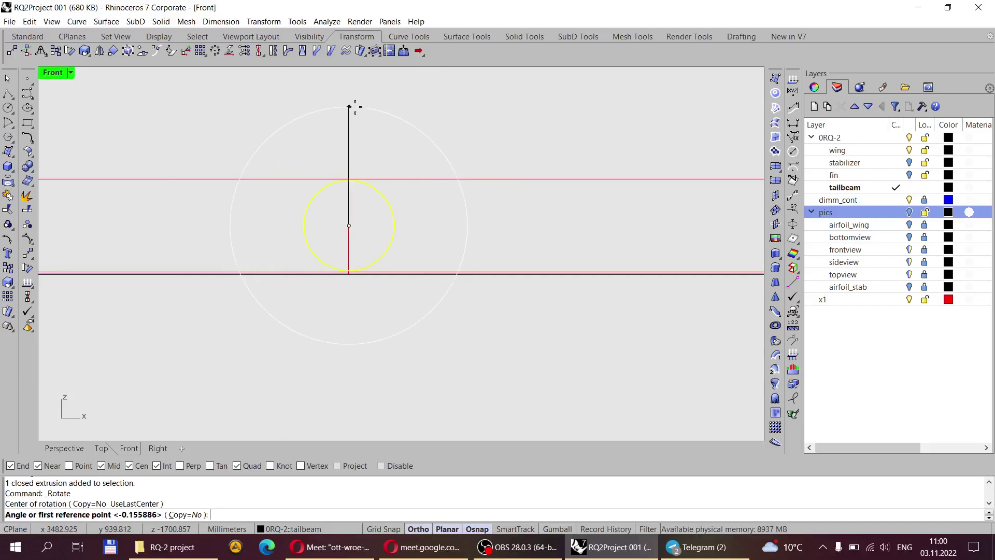
{"action": "left_click", "coordinate": [348, 98]}
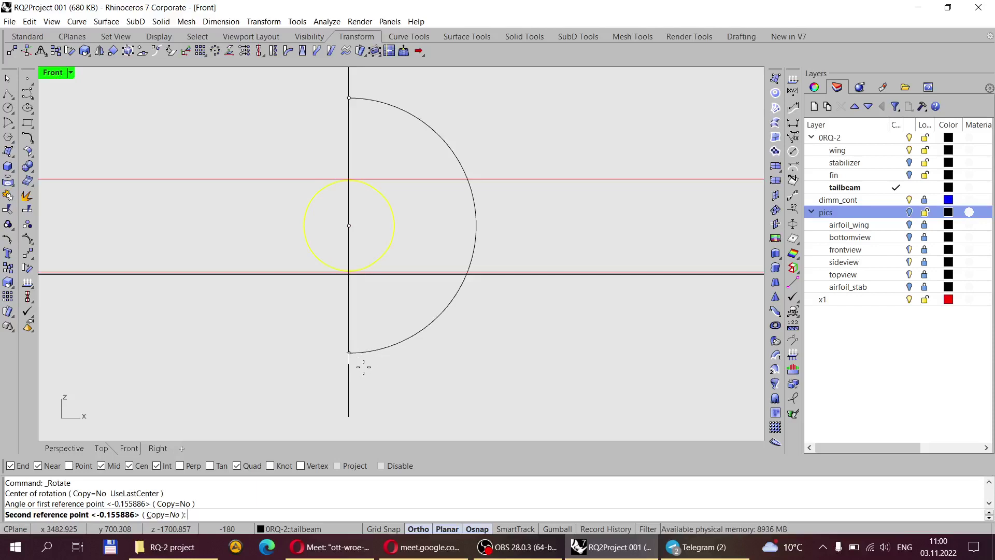
{"action": "left_click", "coordinate": [370, 338]}
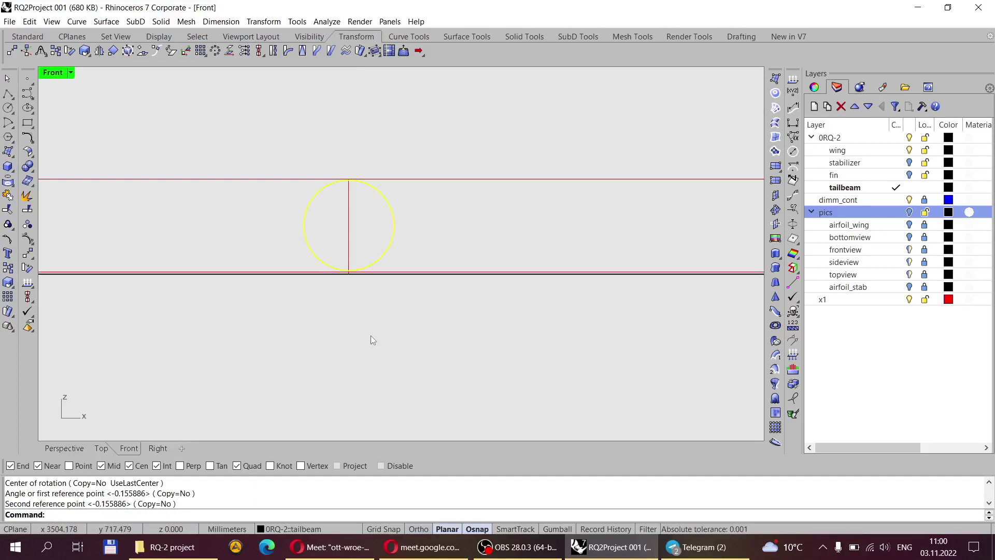
{"action": "left_click", "coordinate": [371, 336]}
Examine in the Perspective view how the rotated tail boom intersects the wing's upper surface.
{"action": "left_click", "coordinate": [76, 447]}
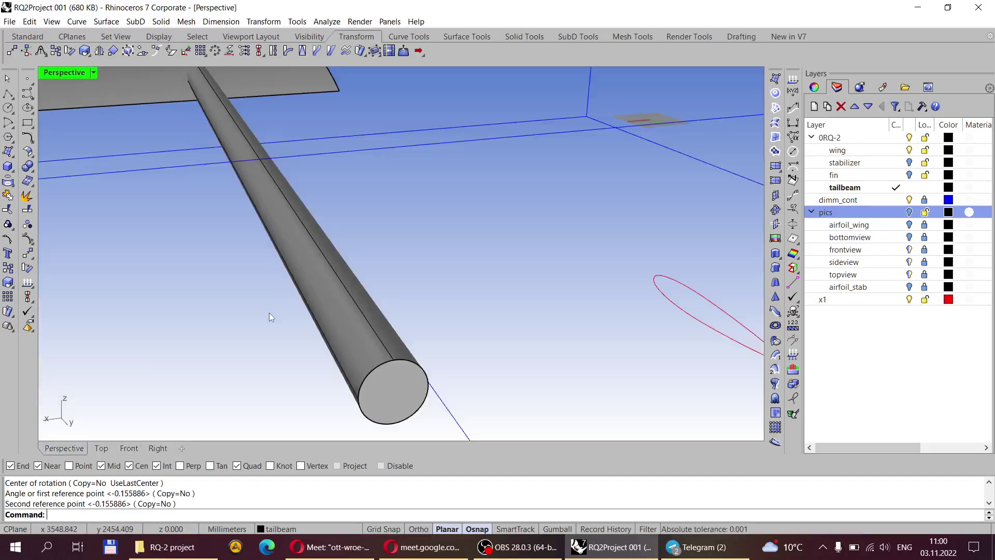
{"action": "right_click_drag", "start_coordinate": [269, 312], "coordinate": [437, 245]}
{"action": "scroll", "coordinate": [290, 316], "scroll_direction": "up", "scroll_amount": 3}
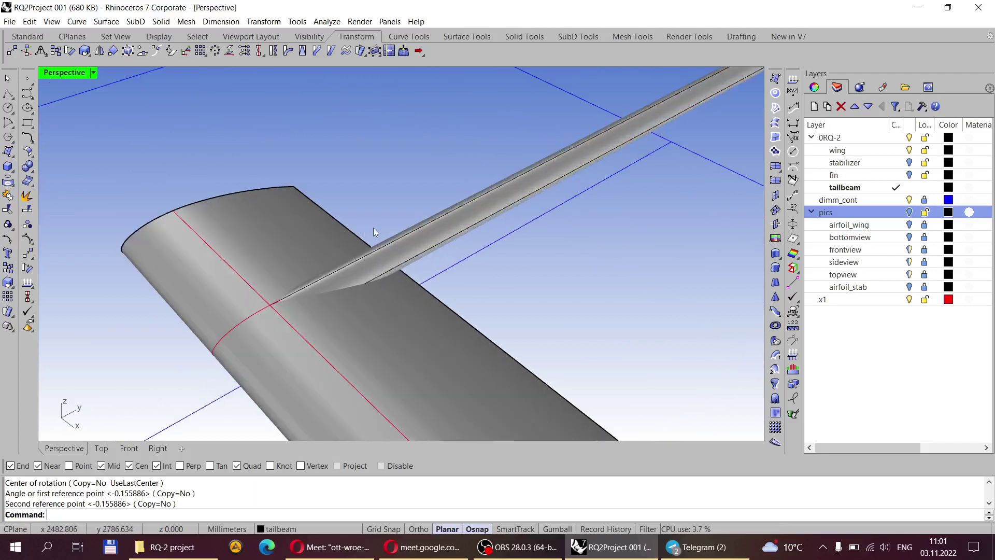
{"action": "left_click", "coordinate": [414, 232]}
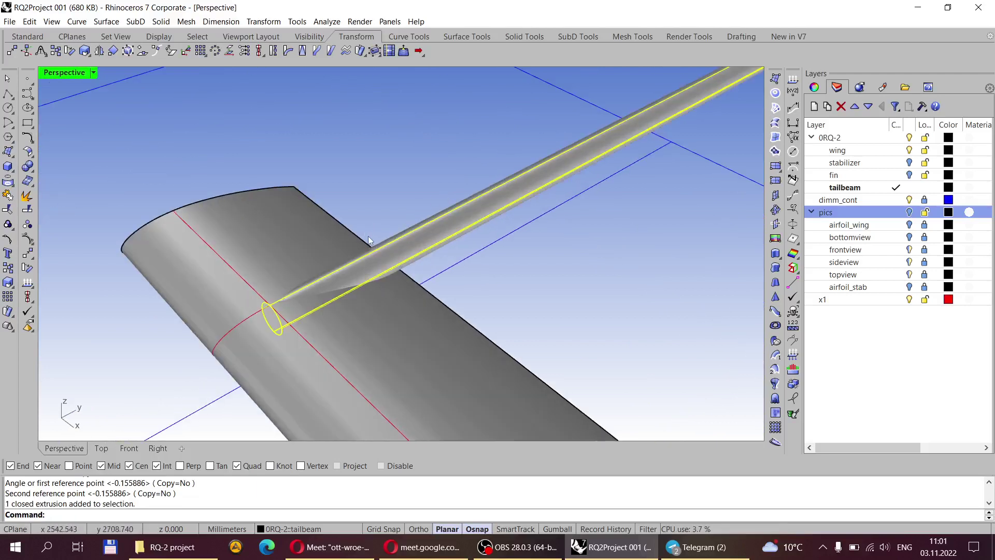
{"action": "left_click", "coordinate": [405, 194]}
{"action": "mouse_move", "coordinate": [405, 194]}
{"action": "right_mouse_down"}
{"action": "mouse_move", "coordinate": [360, 130]}
{"action": "mouse_move", "coordinate": [344, 166]}
{"action": "mouse_move", "coordinate": [360, 214]}
{"action": "mouse_move", "coordinate": [421, 197]}
{"action": "mouse_move", "coordinate": [421, 185]}
{"action": "right_mouse_up"}
{"action": "left_click", "coordinate": [361, 218]}
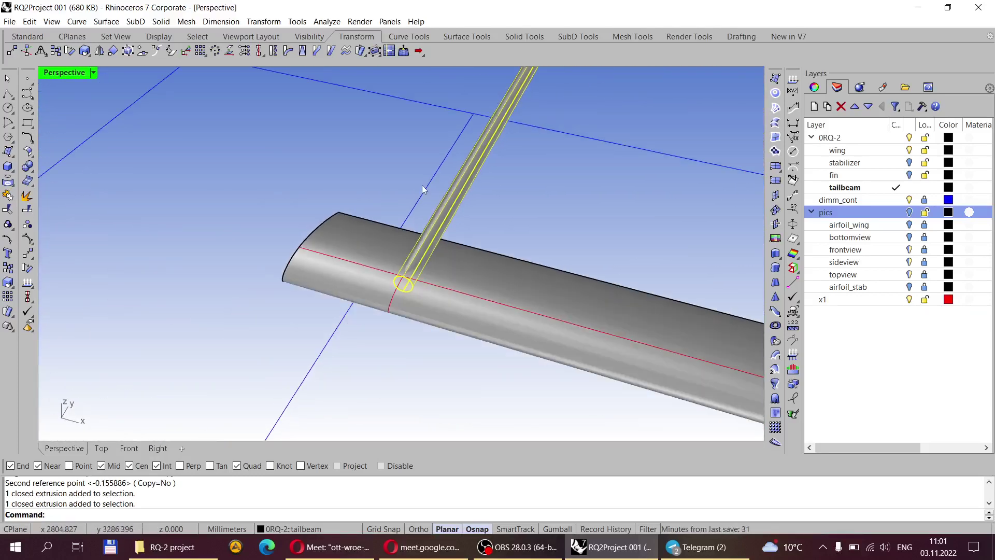
{"action": "scroll", "coordinate": [422, 185], "scroll_direction": "up", "scroll_amount": 4}
{"action": "left_click", "coordinate": [284, 158]}
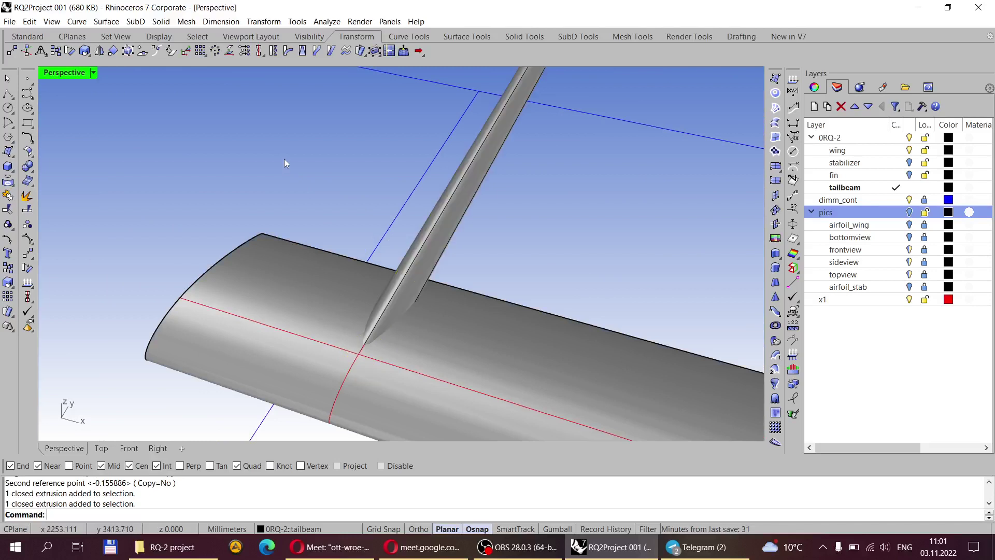
{"action": "left_click", "coordinate": [440, 225]}
{"action": "left_click", "coordinate": [307, 185]}
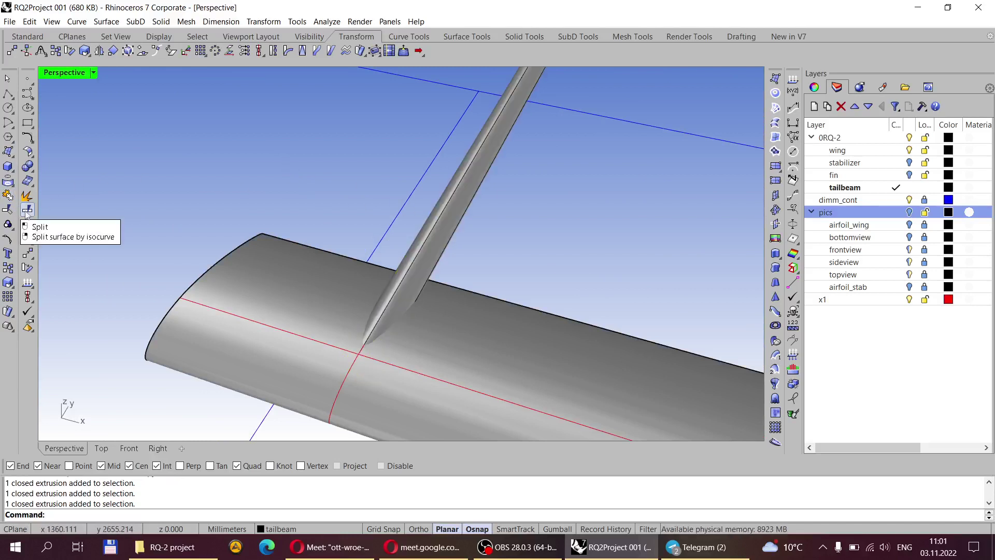
Split the tail boom using the wing as the cutting object.
{"action": "left_click", "coordinate": [27, 210]}
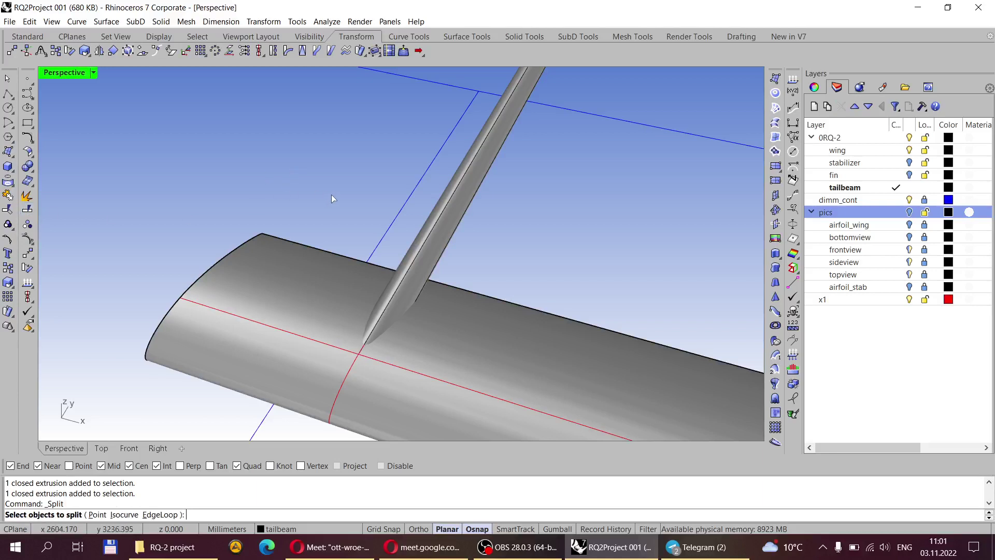
{"action": "left_click", "coordinate": [437, 236]}
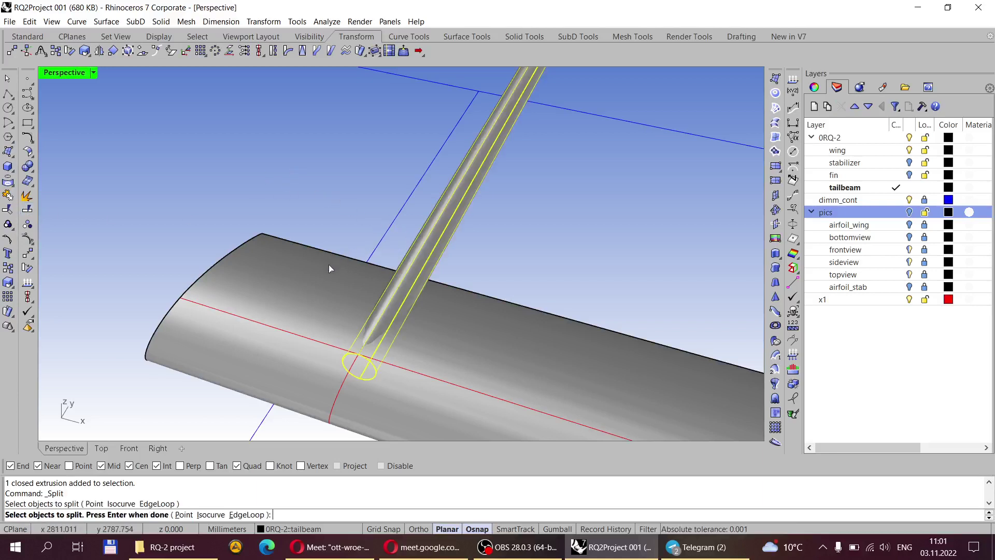
{"action": "key", "text": "Return"}
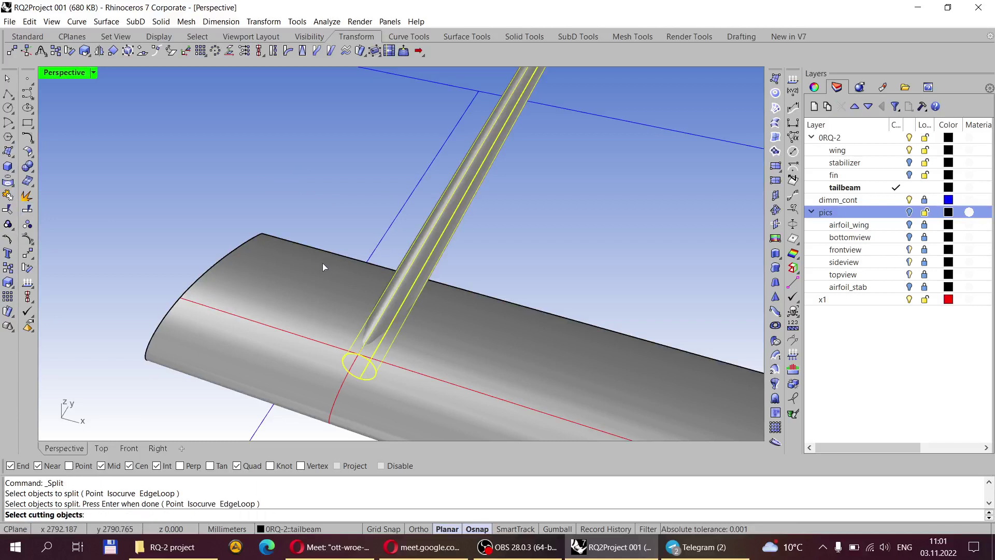
{"action": "left_click", "coordinate": [321, 267]}
{"action": "key", "text": "Return"}
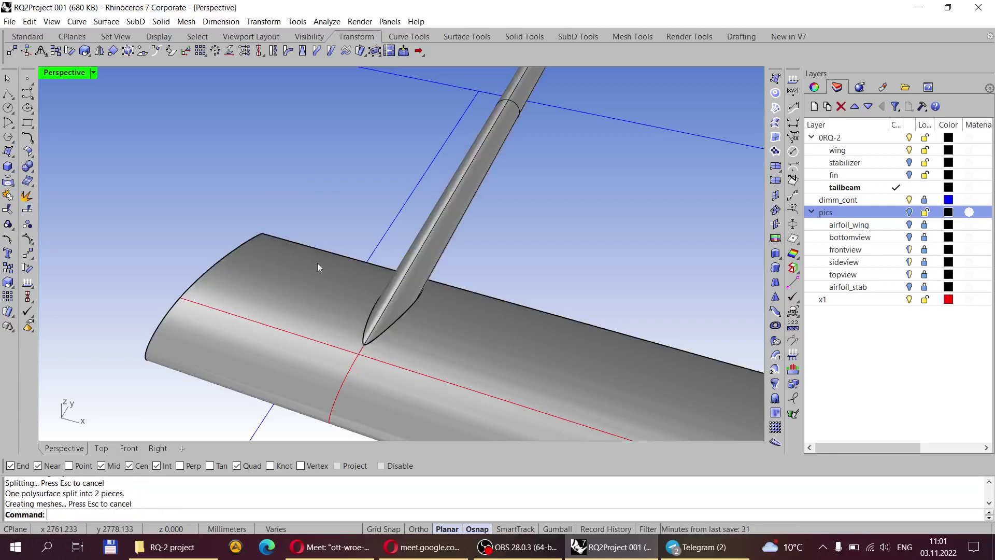
Switch the Perspective view to Wireframe display and delete the split-off front piece of the tail boom inside the wing.
{"action": "right_click_drag", "start_coordinate": [317, 263], "coordinate": [415, 247]}
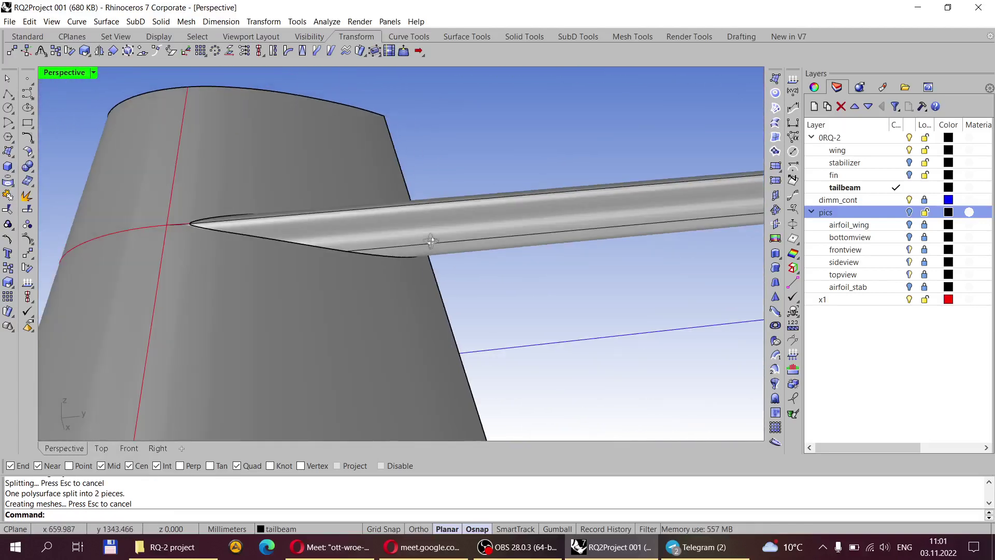
{"action": "scroll", "coordinate": [415, 247], "scroll_direction": "down", "scroll_amount": 2}
{"action": "scroll", "coordinate": [395, 231], "scroll_direction": "up", "scroll_amount": 3}
{"action": "scroll", "coordinate": [395, 231], "scroll_direction": "down", "scroll_amount": 2}
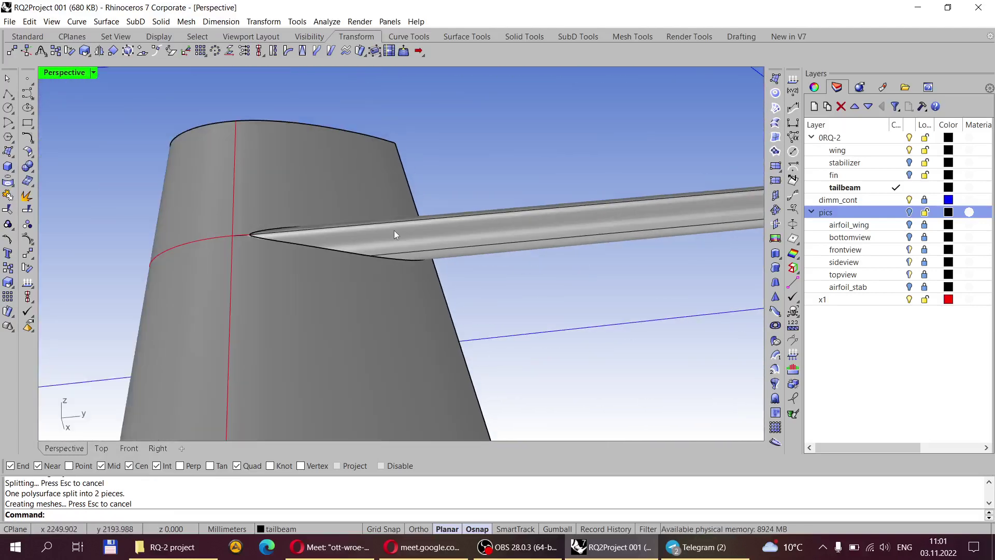
{"action": "scroll", "coordinate": [272, 244], "scroll_direction": "up", "scroll_amount": 2}
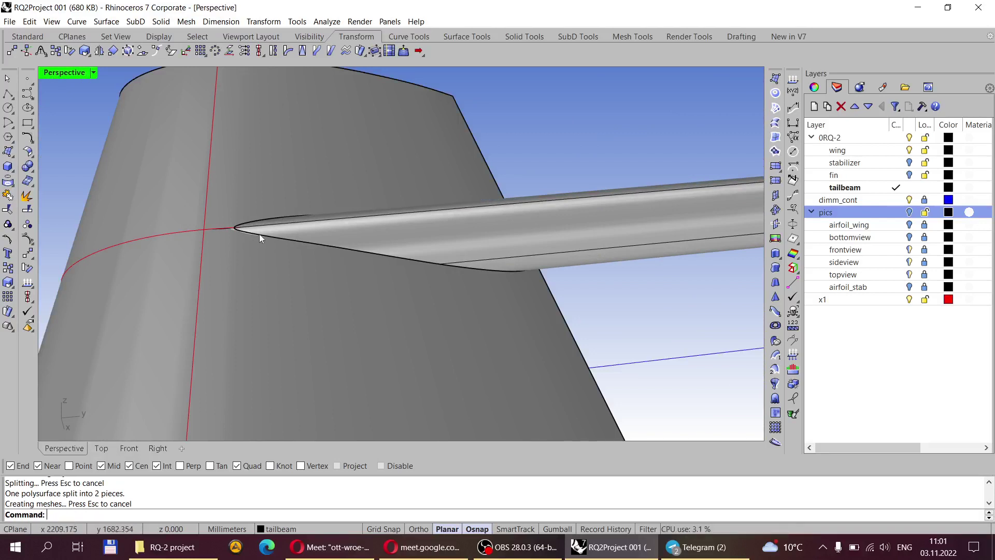
{"action": "left_click", "coordinate": [28, 37]}
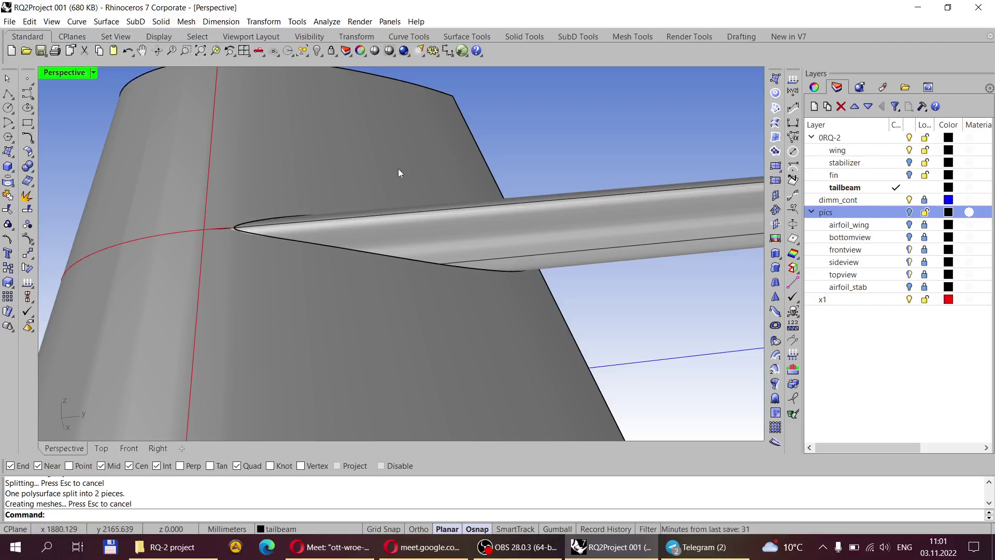
{"action": "left_click", "coordinate": [237, 234]}
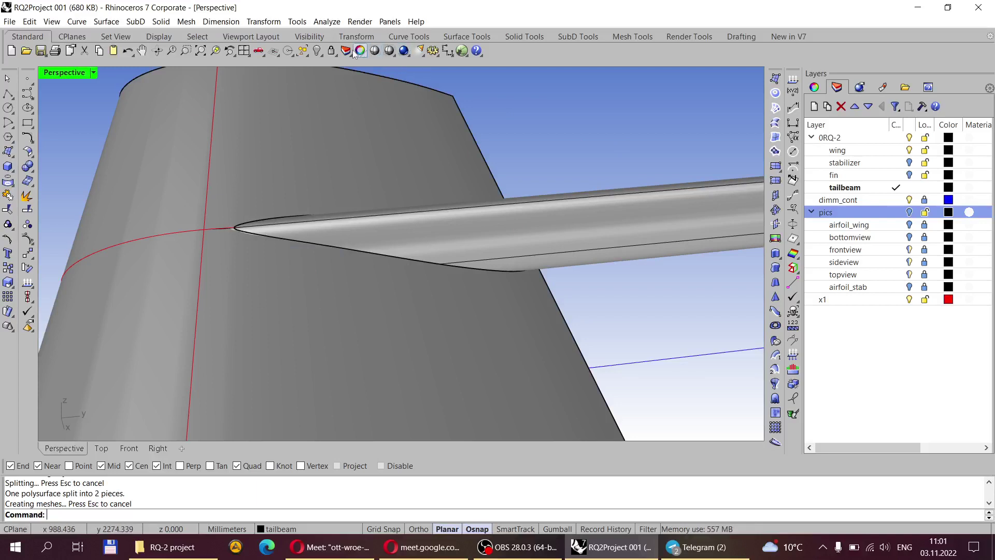
{"action": "right_click", "coordinate": [389, 52]}
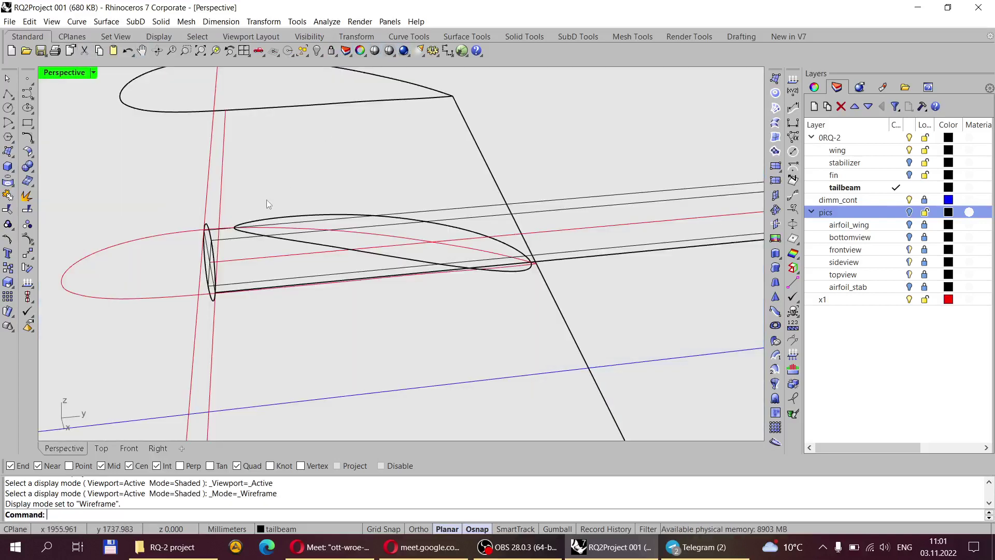
{"action": "right_click_drag", "start_coordinate": [210, 282], "coordinate": [207, 278]}
{"action": "left_click", "coordinate": [213, 263]}
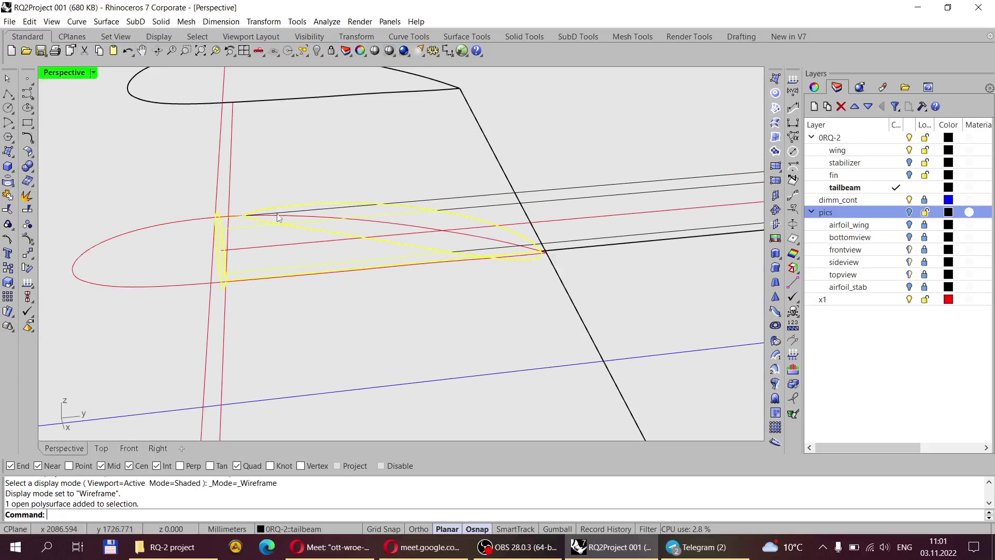
{"action": "key", "text": "Delete"}
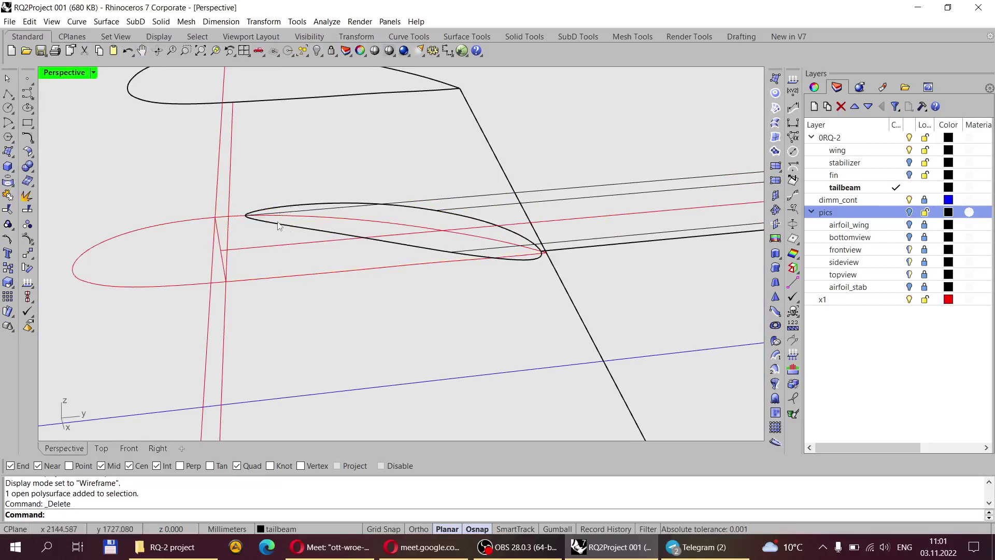
Return the Perspective view to Shaded display and turn on the stabilizer layer.
{"action": "scroll", "coordinate": [262, 336], "scroll_direction": "down", "scroll_amount": 2}
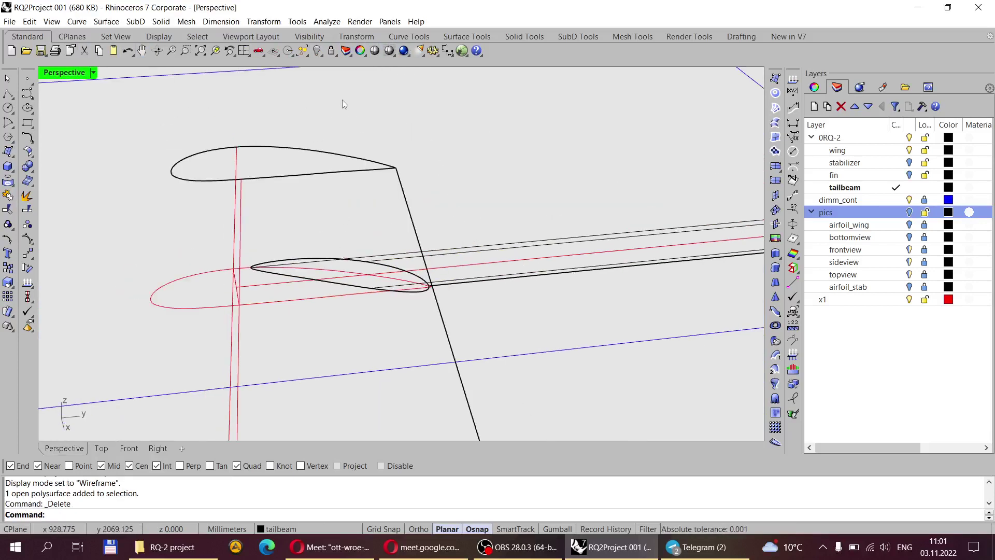
{"action": "left_click", "coordinate": [389, 51]}
{"action": "mouse_move", "coordinate": [348, 266]}
{"action": "right_mouse_down"}
{"action": "mouse_move", "coordinate": [374, 265]}
{"action": "mouse_move", "coordinate": [311, 233]}
{"action": "mouse_move", "coordinate": [281, 197]}
{"action": "mouse_move", "coordinate": [311, 263]}
{"action": "right_mouse_up"}
{"action": "scroll", "coordinate": [311, 262], "scroll_direction": "down", "scroll_amount": 5}
{"action": "right_click_drag", "start_coordinate": [444, 300], "coordinate": [440, 284]}
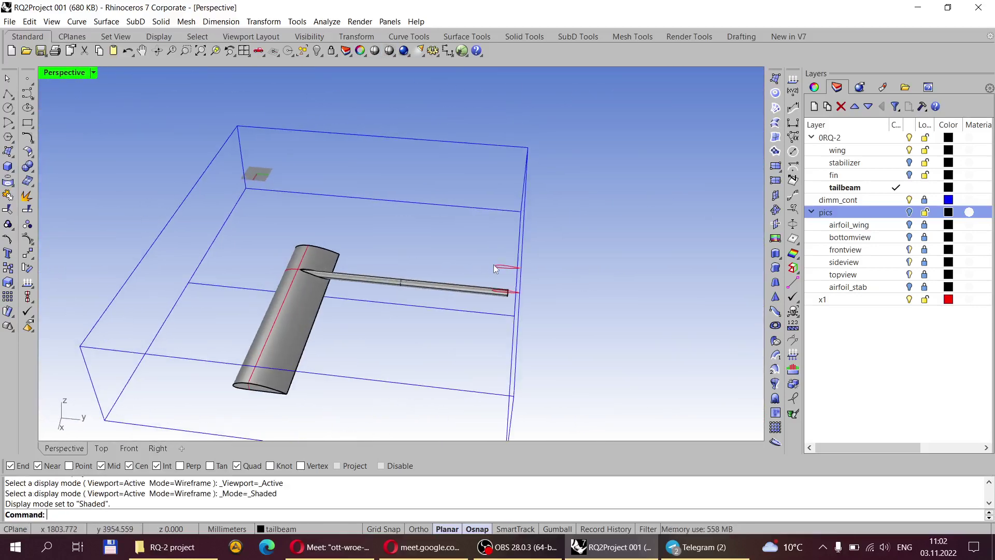
{"action": "scroll", "coordinate": [478, 304], "scroll_direction": "up", "scroll_amount": 5}
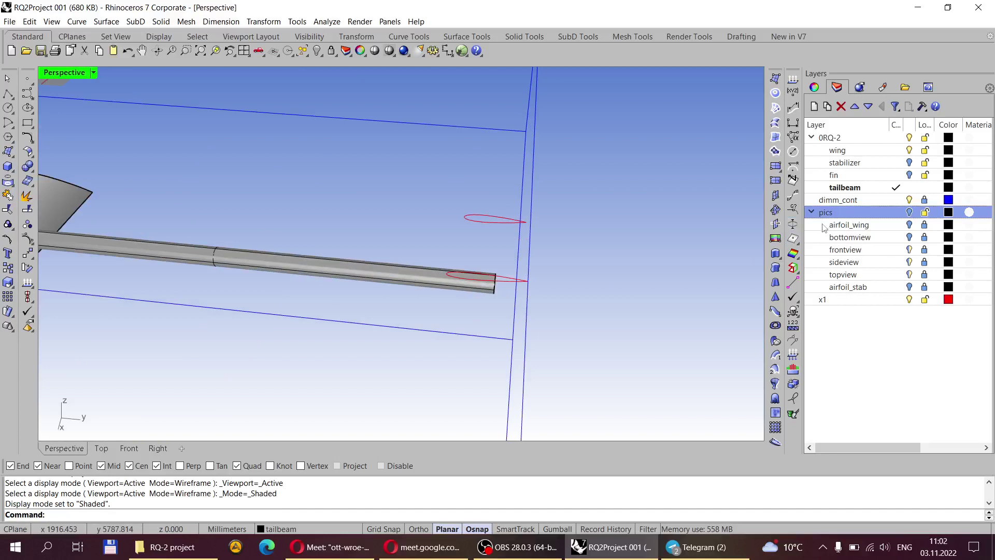
{"action": "left_click", "coordinate": [909, 162]}
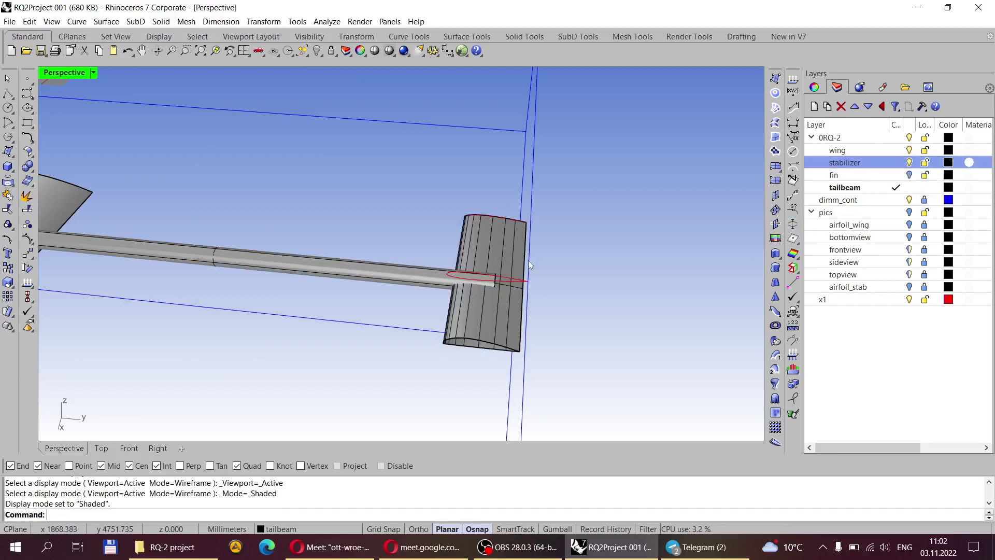
Select the stabilizer surface with its end profile curve and move them straight down in the Right view until the profile straddles the boom's lower edge.
{"action": "right_click_drag", "start_coordinate": [534, 257], "coordinate": [518, 241]}
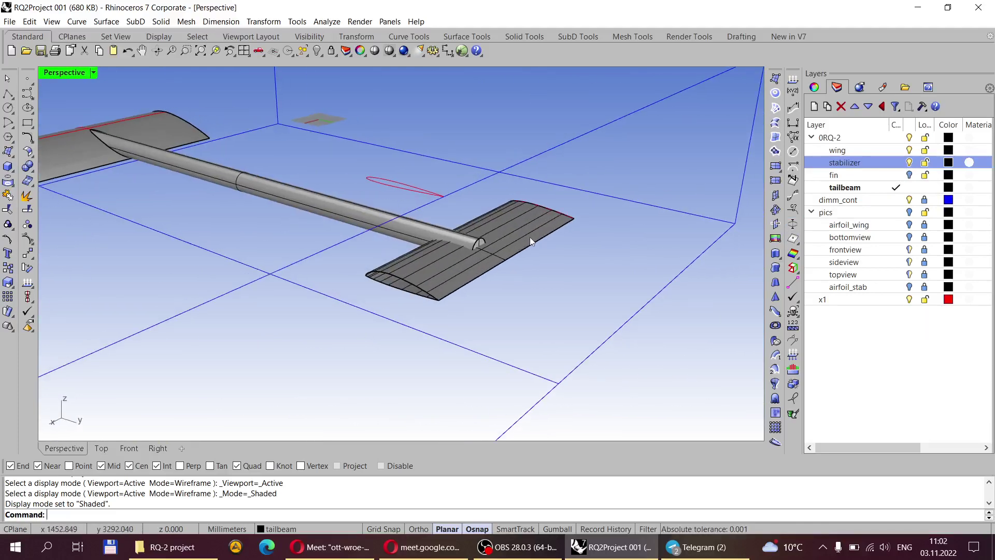
{"action": "scroll", "coordinate": [546, 229], "scroll_direction": "up", "scroll_amount": 3}
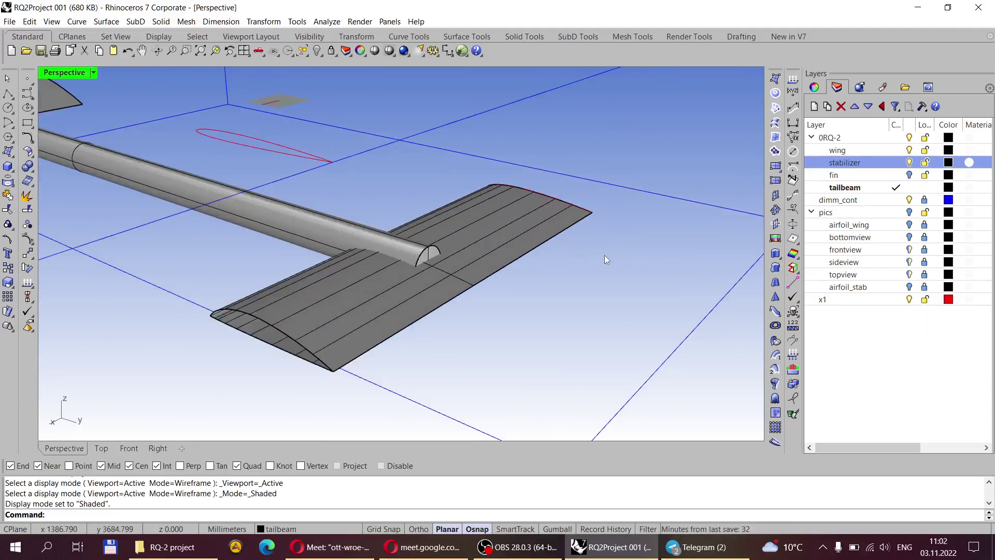
{"action": "left_click_drag", "start_coordinate": [544, 189], "coordinate": [514, 214]}
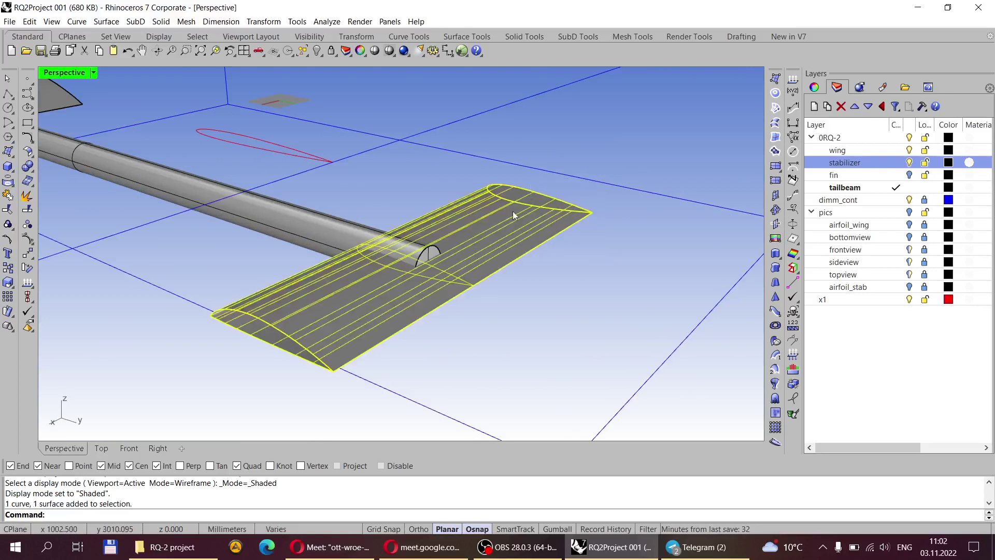
{"action": "left_click", "coordinate": [158, 448]}
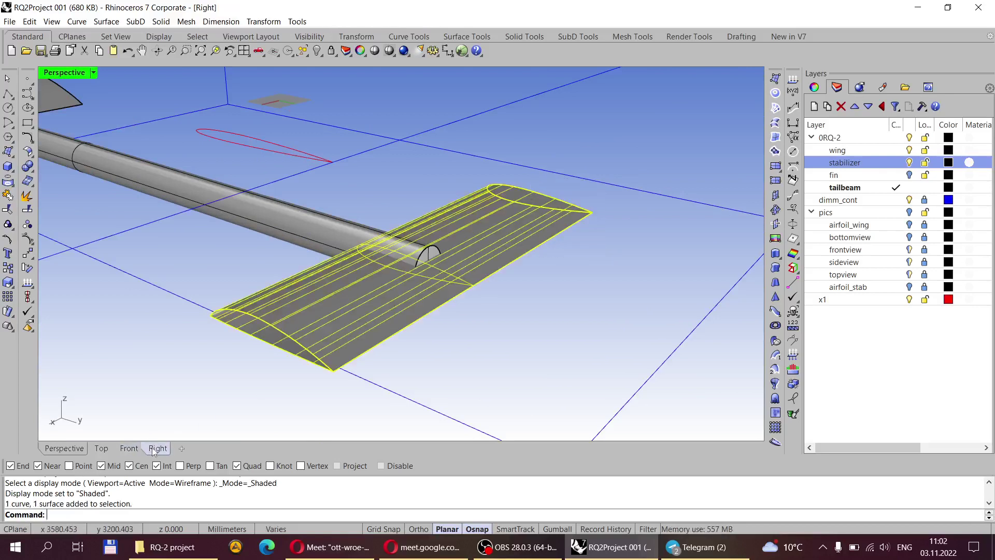
{"action": "scroll", "coordinate": [362, 292], "scroll_direction": "up", "scroll_amount": 3}
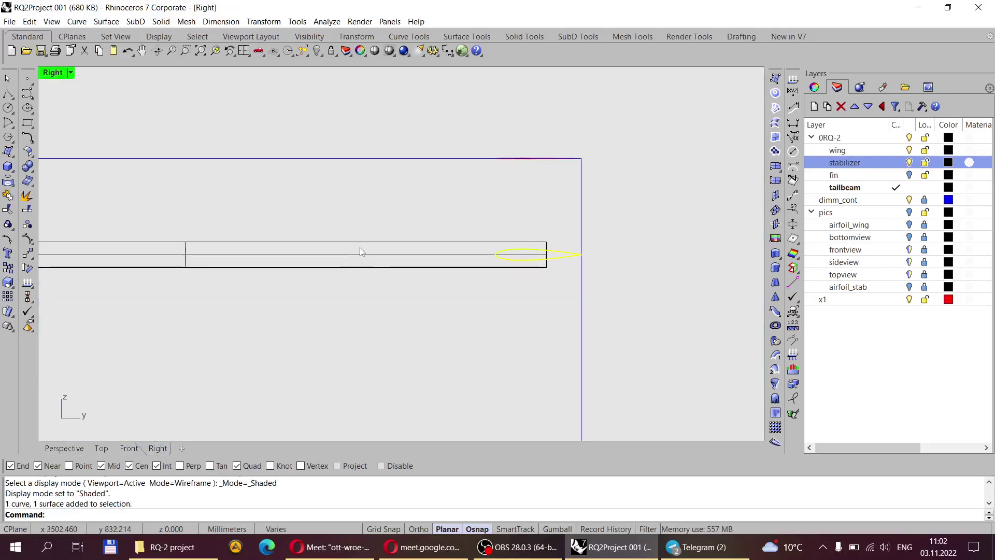
{"action": "left_click", "coordinate": [28, 253]}
{"action": "scroll", "coordinate": [534, 291], "scroll_direction": "up", "scroll_amount": 4}
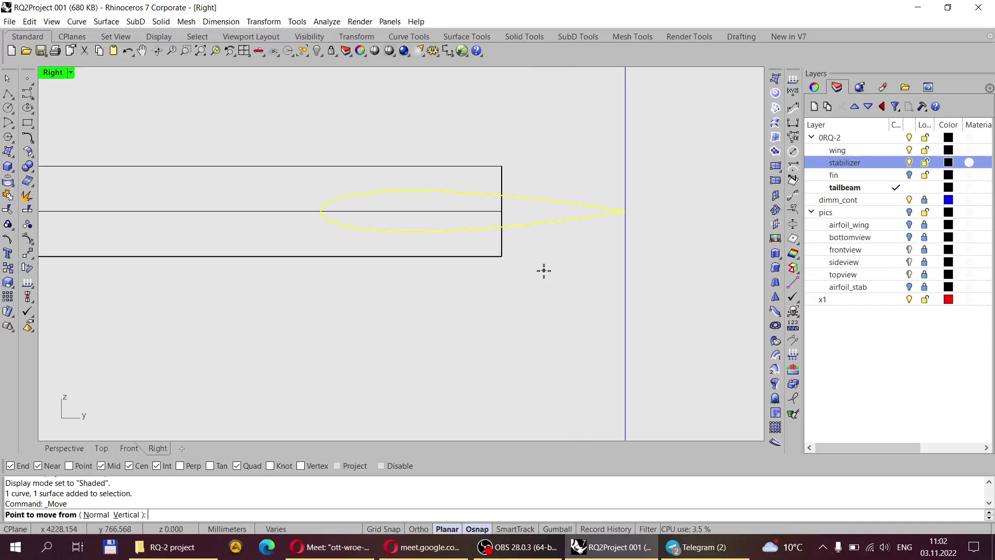
{"action": "left_click", "coordinate": [544, 271]}
{"action": "left_click", "coordinate": [541, 306]}
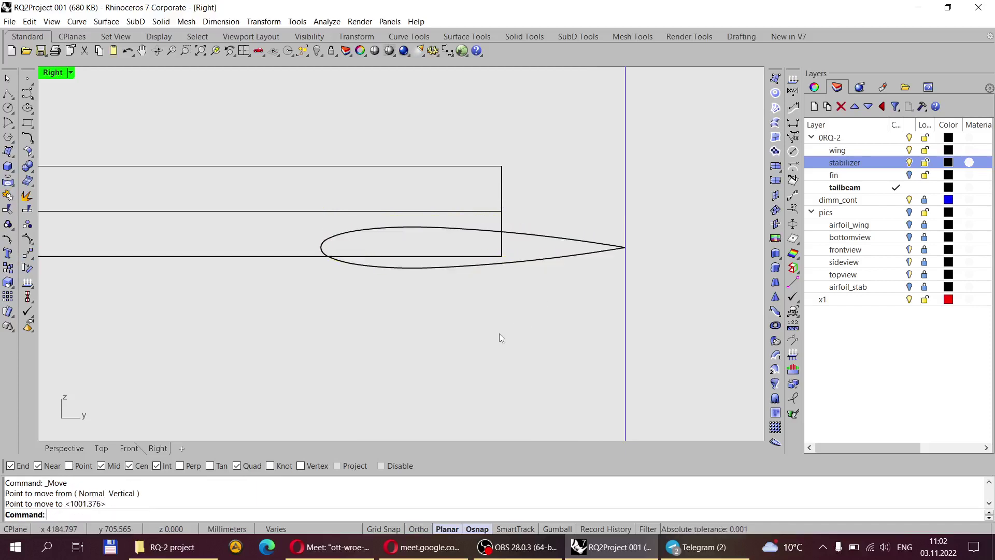
Examine in the Perspective view how the tail boom's rear end meets the lowered stabilizer, selecting each part briefly.
{"action": "left_click", "coordinate": [64, 448]}
{"action": "right_click_drag", "start_coordinate": [507, 262], "coordinate": [449, 265]}
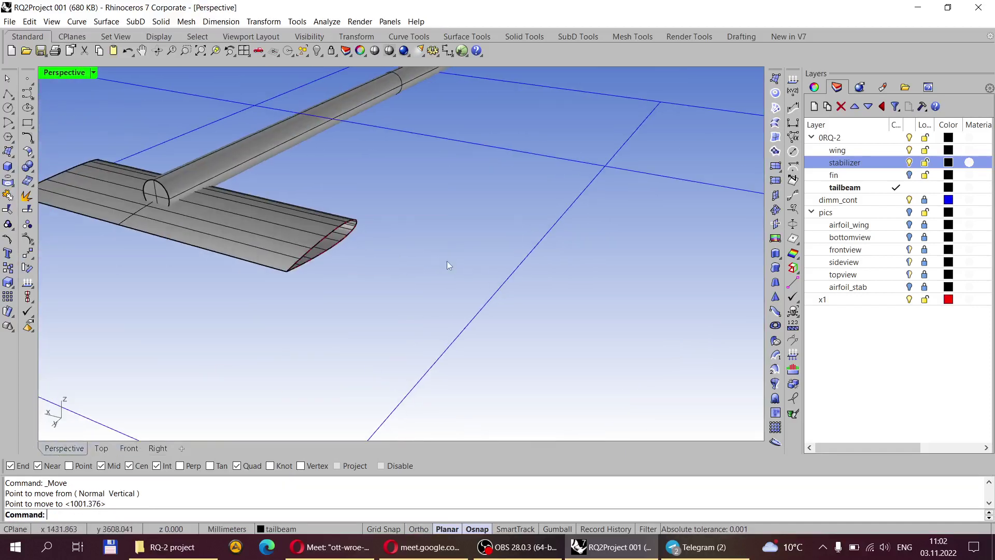
{"action": "scroll", "coordinate": [439, 254], "scroll_direction": "down", "scroll_amount": 5}
{"action": "scroll", "coordinate": [345, 219], "scroll_direction": "up", "scroll_amount": 4}
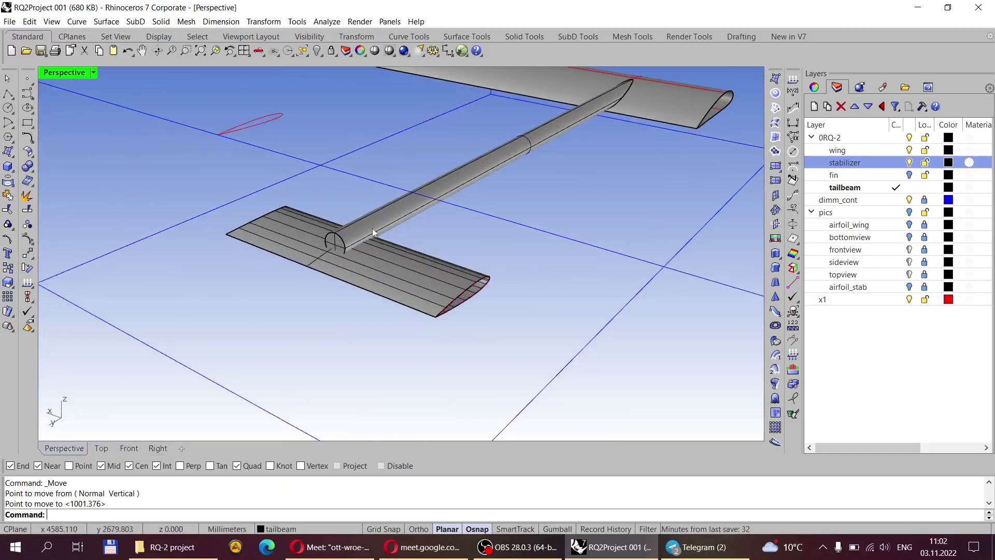
{"action": "scroll", "coordinate": [372, 229], "scroll_direction": "up", "scroll_amount": 3}
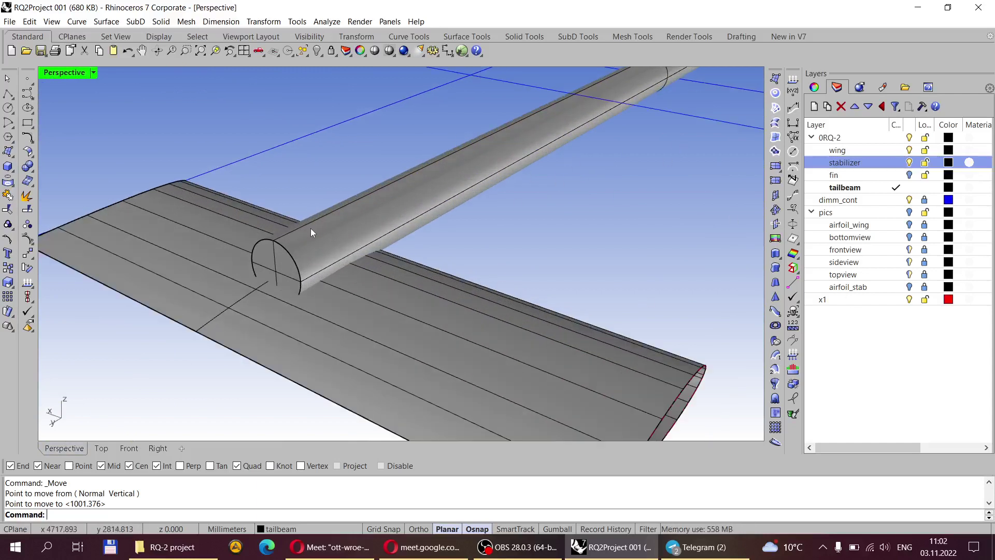
{"action": "scroll", "coordinate": [313, 229], "scroll_direction": "down", "scroll_amount": 3}
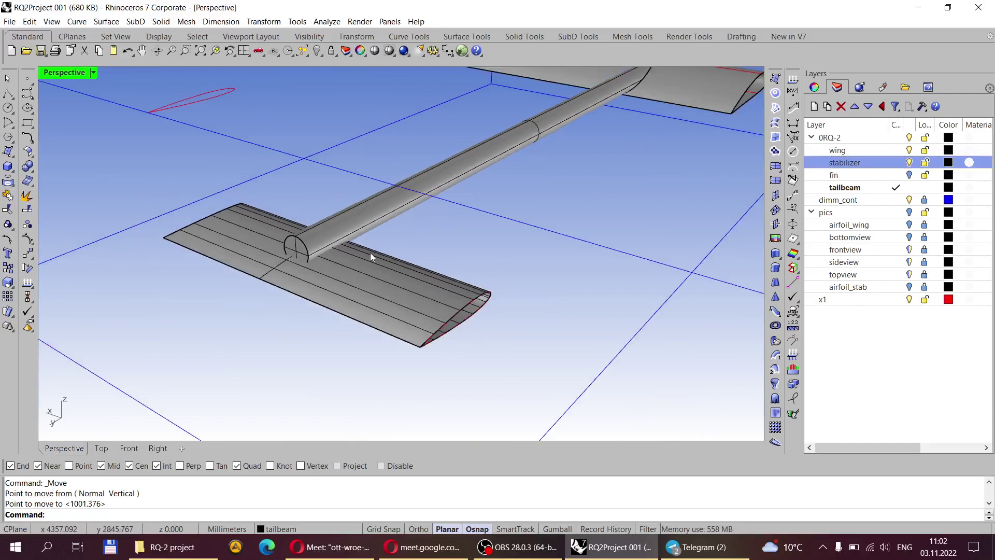
{"action": "scroll", "coordinate": [300, 250], "scroll_direction": "up", "scroll_amount": 2}
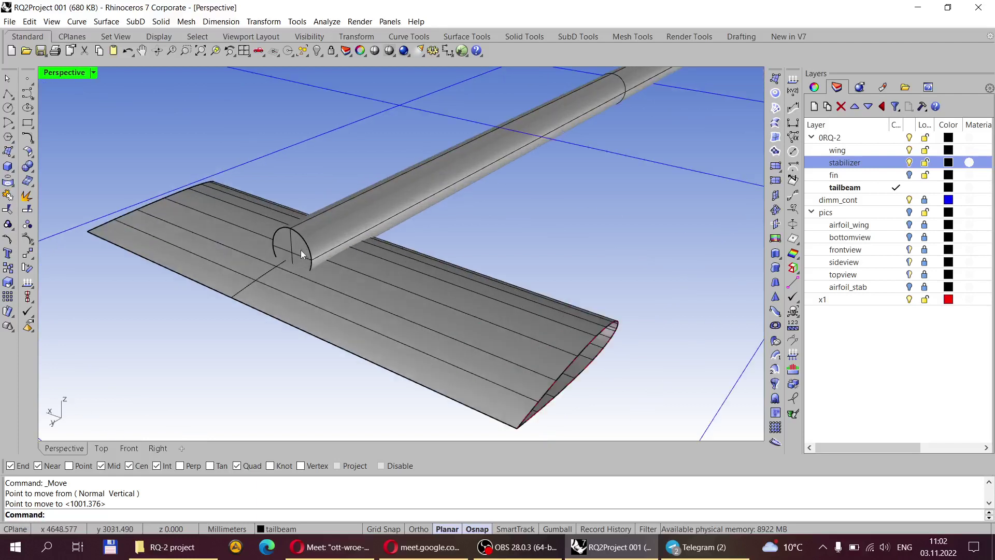
{"action": "left_click", "coordinate": [219, 297]}
{"action": "key", "text": "Escape"}
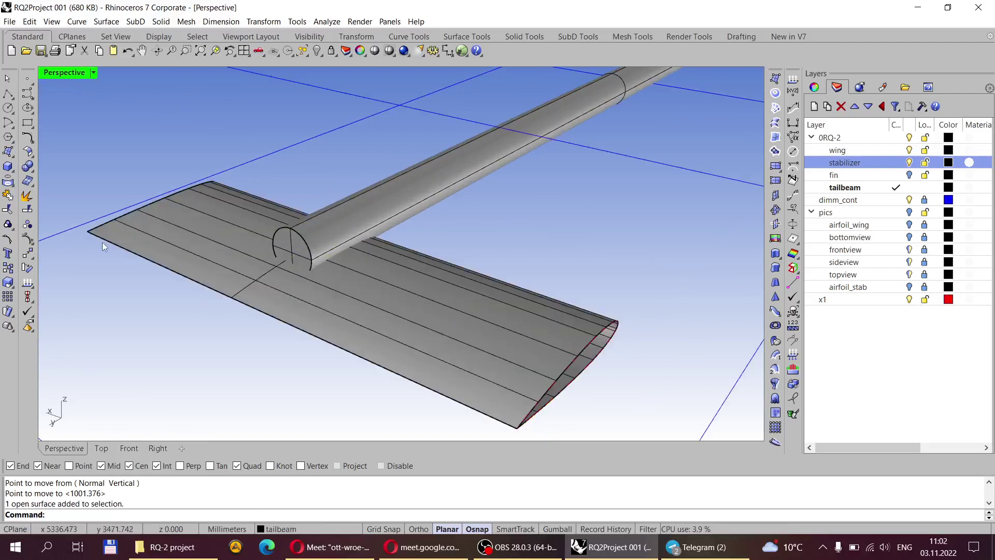
{"action": "scroll", "coordinate": [182, 284], "scroll_direction": "up", "scroll_amount": 2}
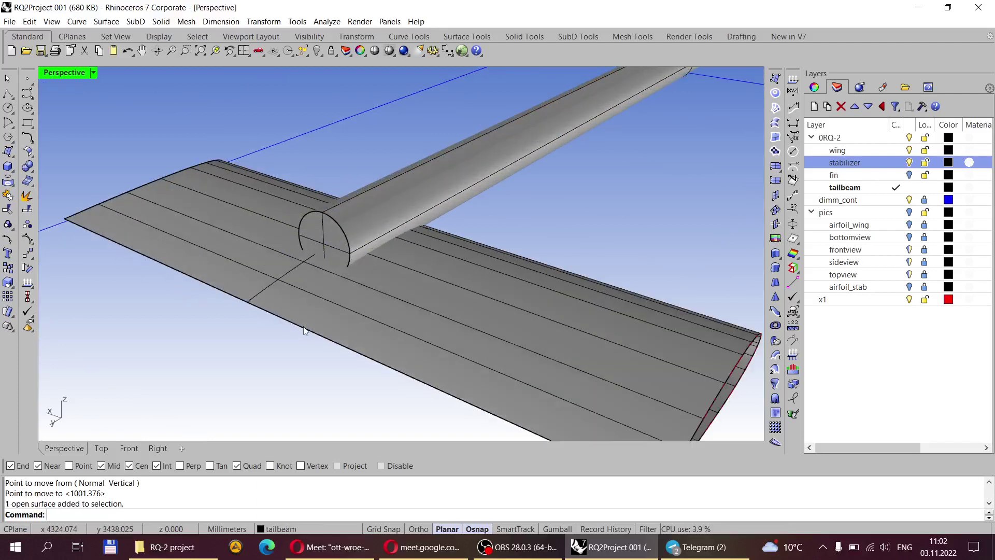
{"action": "scroll", "coordinate": [325, 244], "scroll_direction": "up", "scroll_amount": 2}
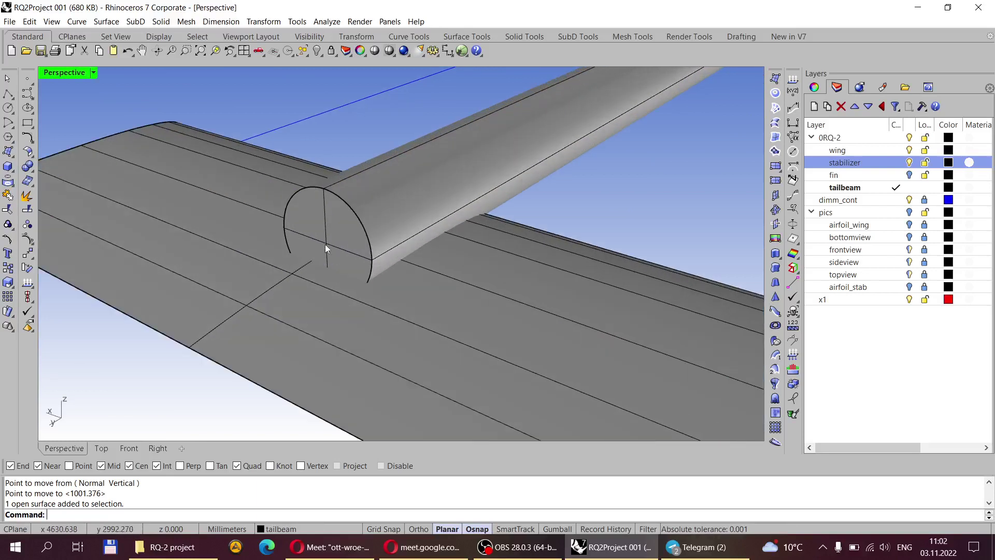
{"action": "left_click", "coordinate": [442, 181]}
{"action": "scroll", "coordinate": [441, 202], "scroll_direction": "down", "scroll_amount": 3}
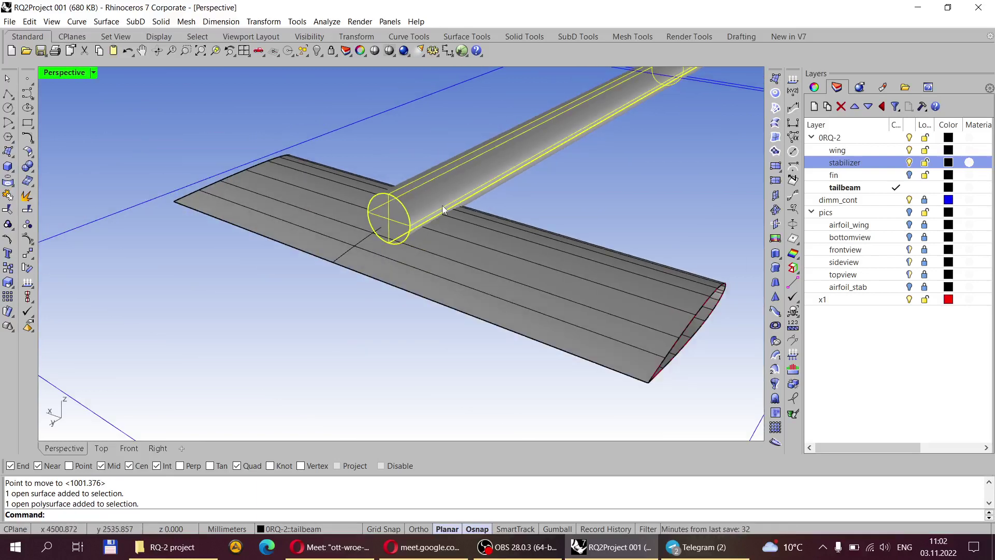
{"action": "key", "text": "Escape"}
{"action": "scroll", "coordinate": [368, 217], "scroll_direction": "up", "scroll_amount": 3}
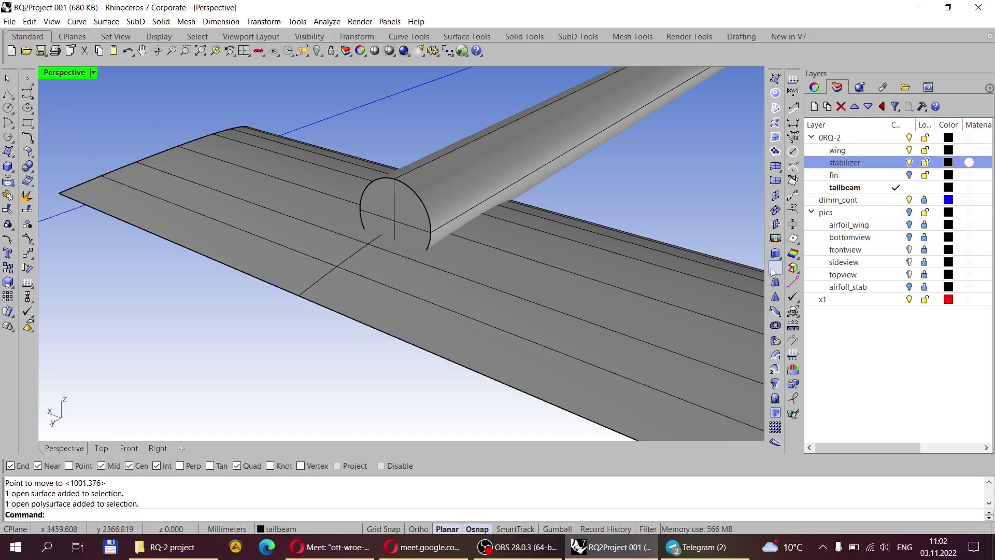
Make x1 the current layer.
{"action": "left_click", "coordinate": [890, 303]}
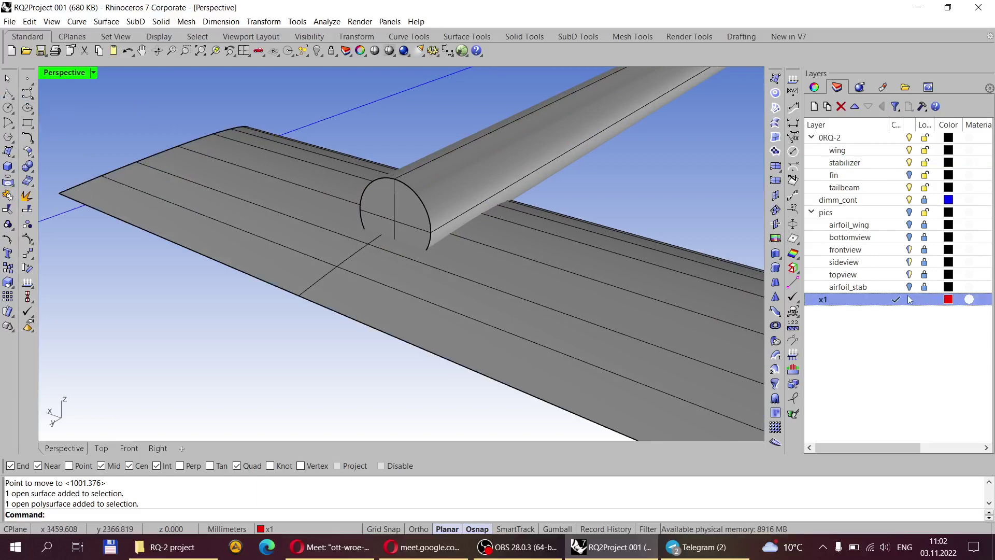
Try a straight polyline from the centre of the boom's rear end circle backward past the stabilizer, and delete it.
{"action": "left_click", "coordinate": [9, 94]}
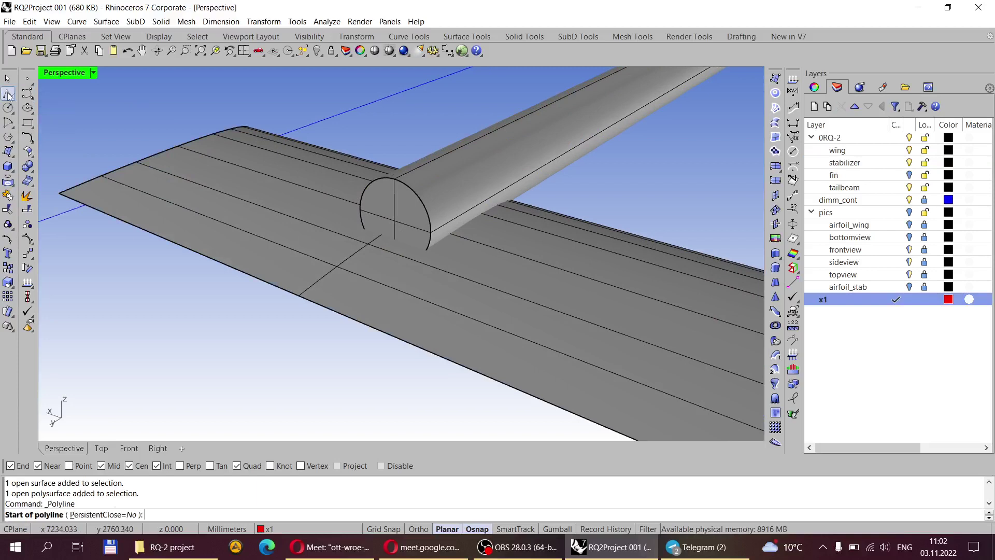
{"action": "scroll", "coordinate": [409, 210], "scroll_direction": "up", "scroll_amount": 5}
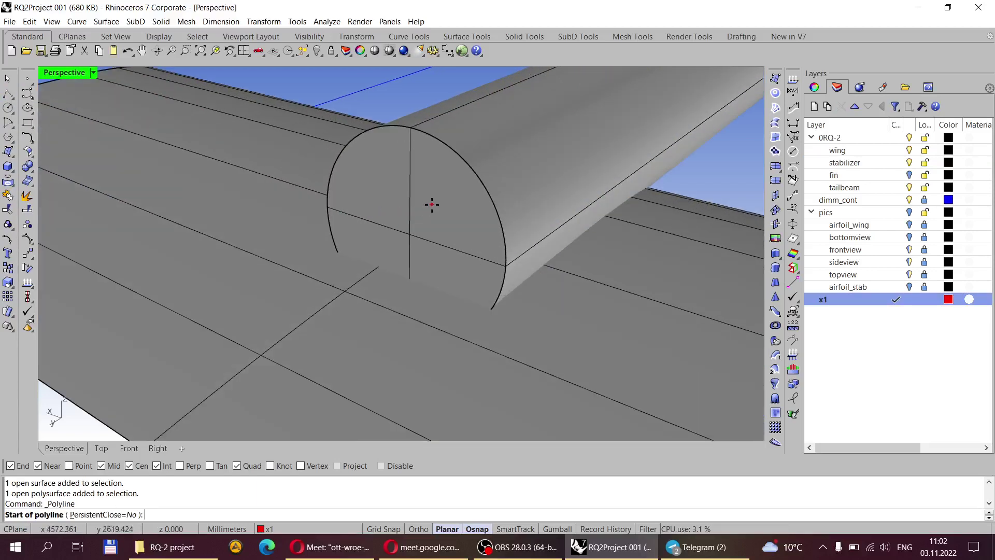
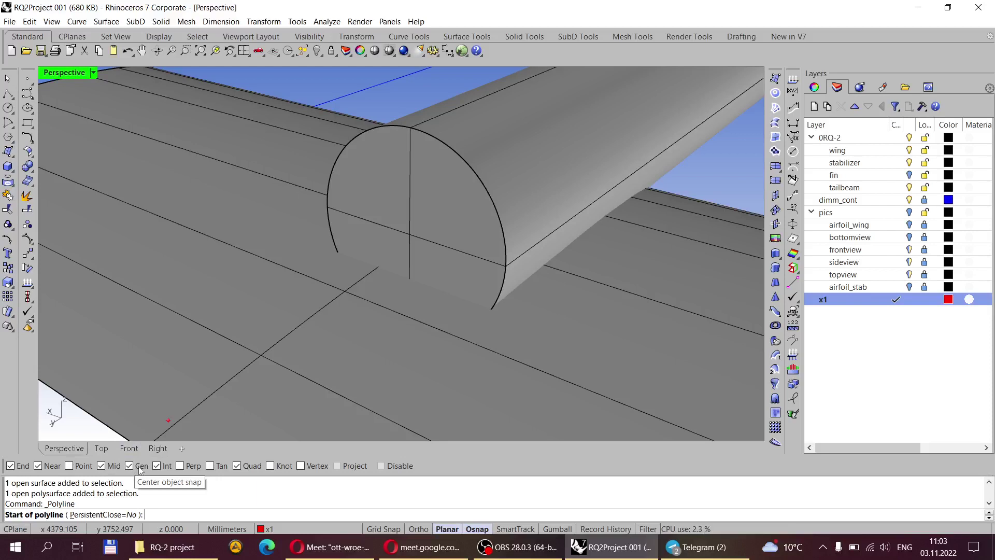
{"action": "left_click", "coordinate": [464, 170]}
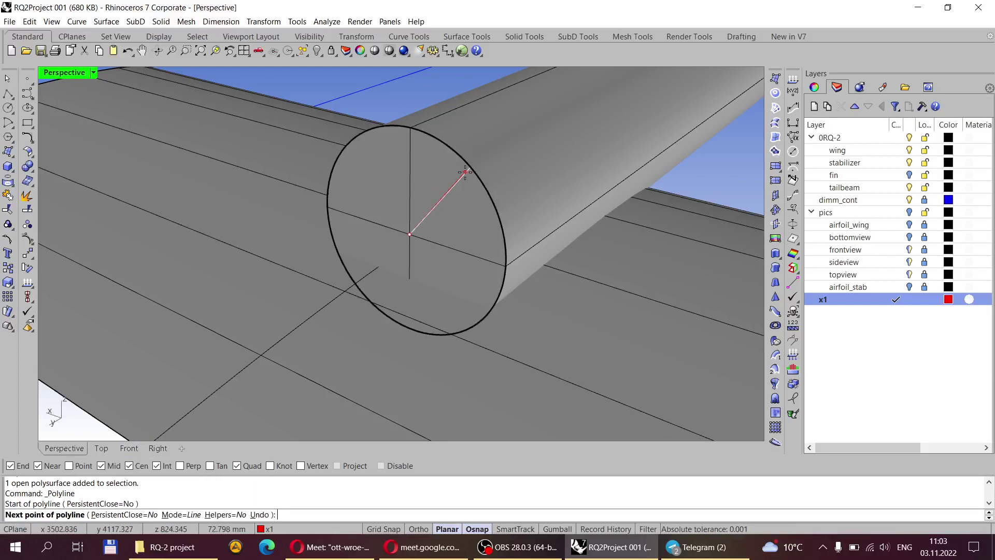
{"action": "scroll", "coordinate": [410, 232], "scroll_direction": "down", "scroll_amount": 6}
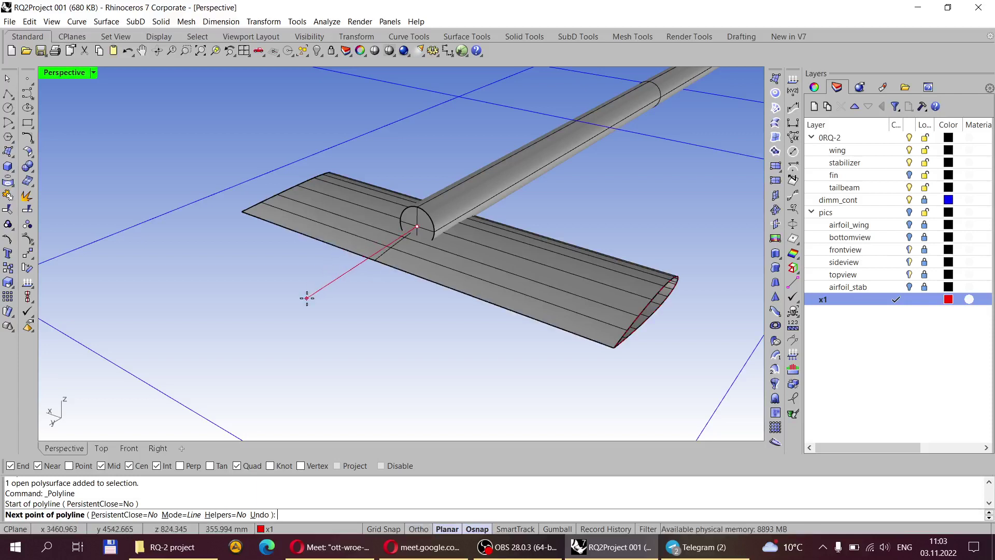
{"action": "key", "text": "F8"}
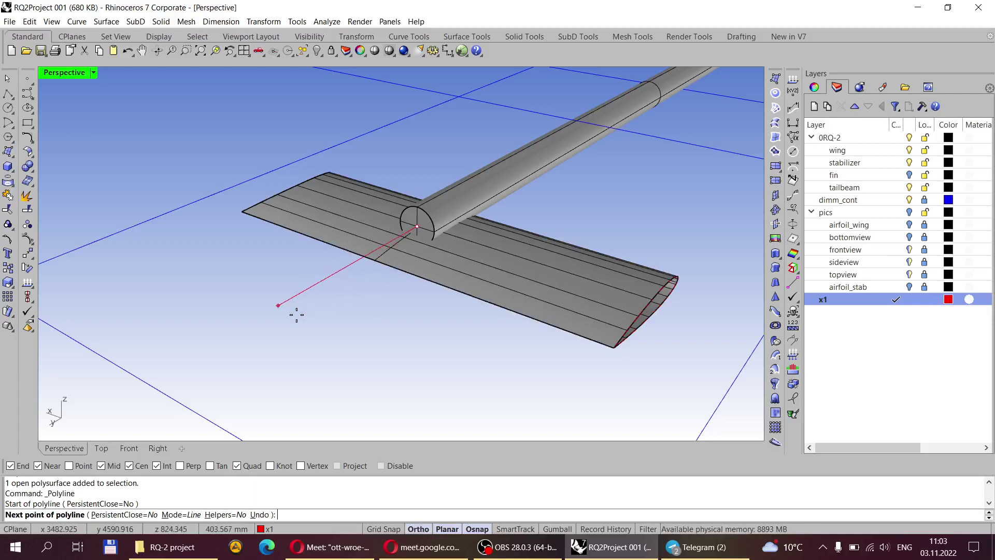
{"action": "left_click", "coordinate": [350, 279], "text": "shift"}
{"action": "key", "text": "Return"}
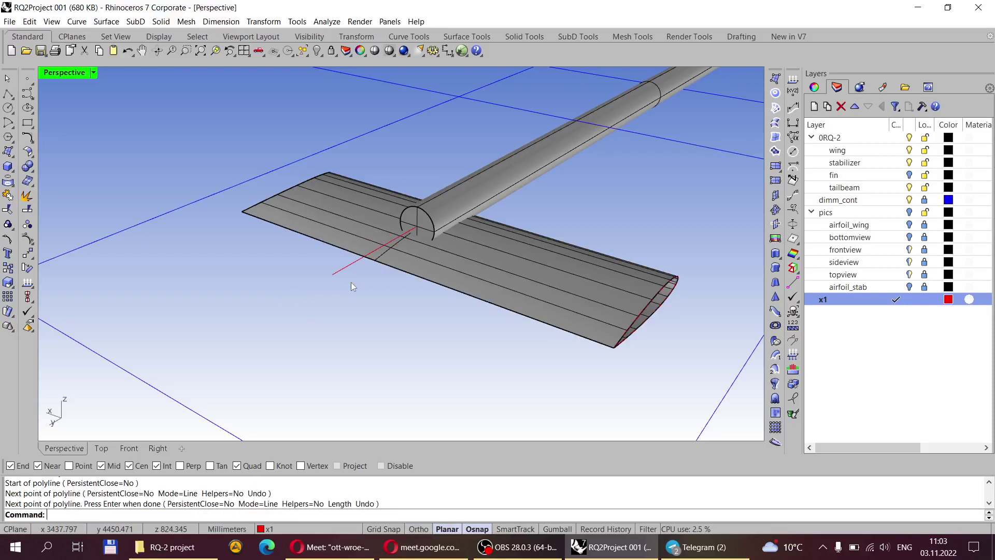
{"action": "left_click", "coordinate": [344, 269]}
{"action": "key", "text": "Delete"}
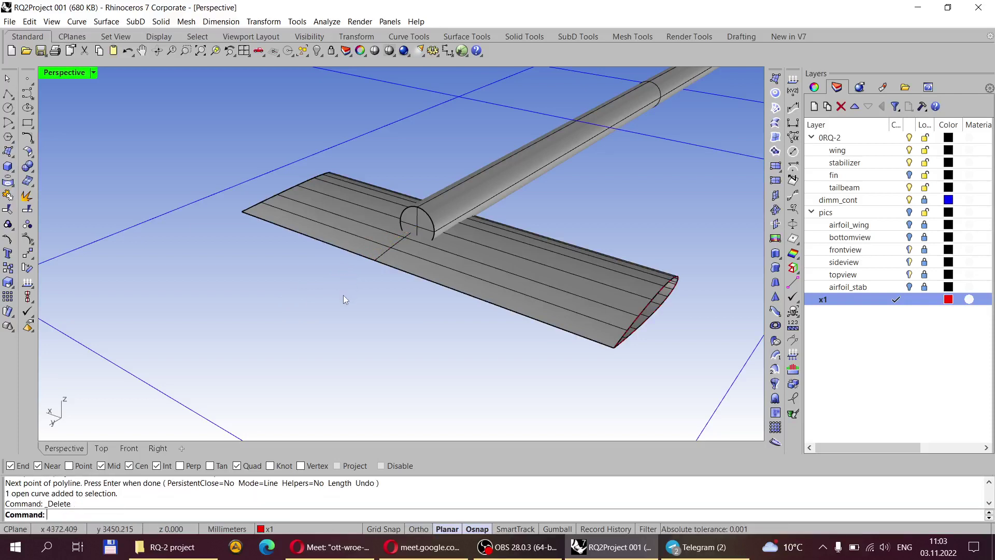
Switch the Perspective view to Wireframe display at the boom's rear end.
{"action": "scroll", "coordinate": [479, 224], "scroll_direction": "up", "scroll_amount": 3}
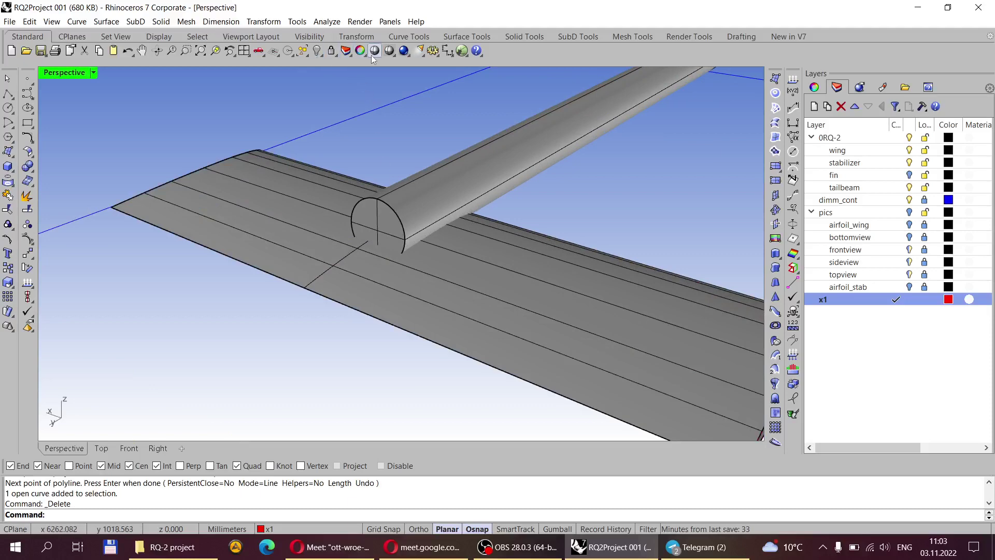
{"action": "right_click", "coordinate": [389, 54]}
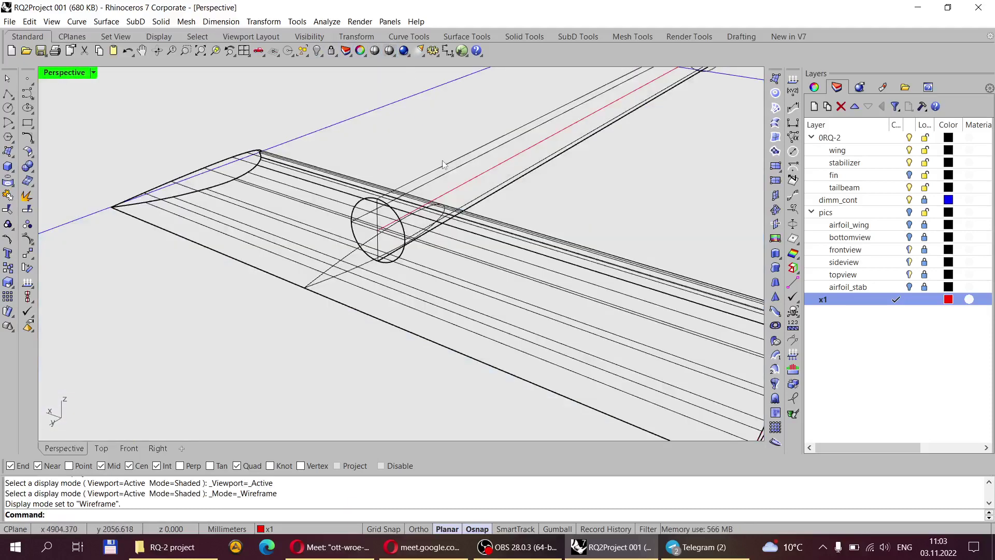
{"action": "right_click_drag", "start_coordinate": [370, 247], "coordinate": [428, 189]}
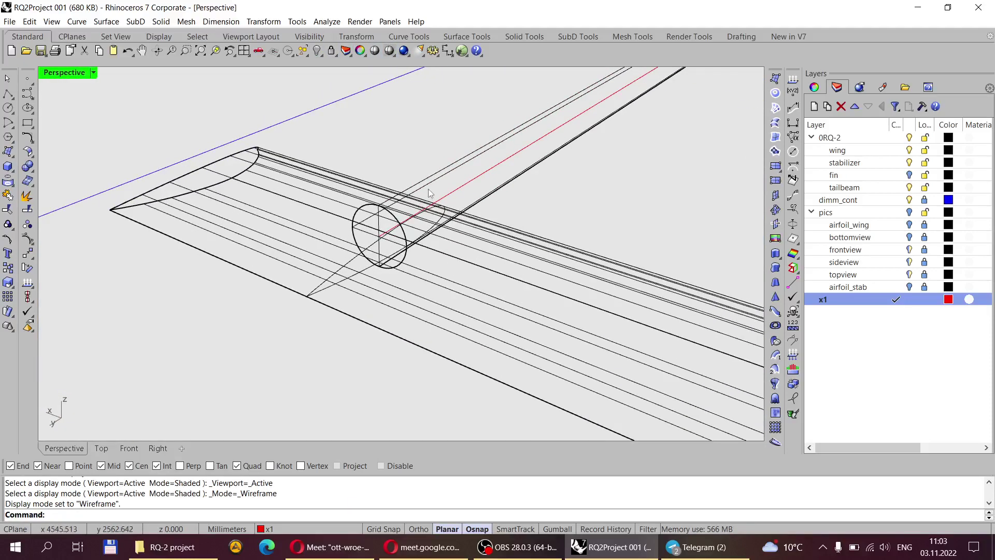
Show the control points of the boom's red centre line.
{"action": "left_click", "coordinate": [462, 185]}
{"action": "scroll", "coordinate": [370, 243], "scroll_direction": "up", "scroll_amount": 3}
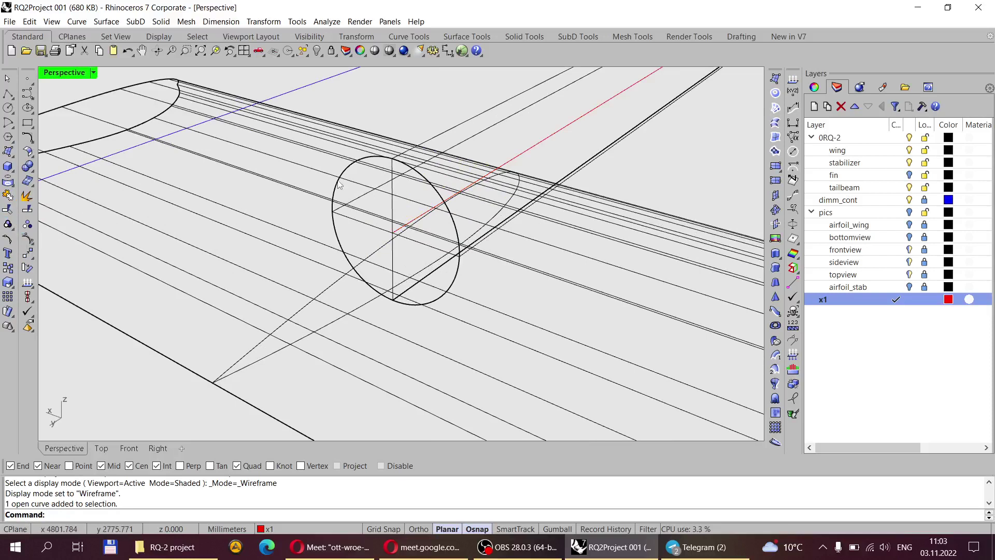
{"action": "left_click", "coordinate": [524, 154]}
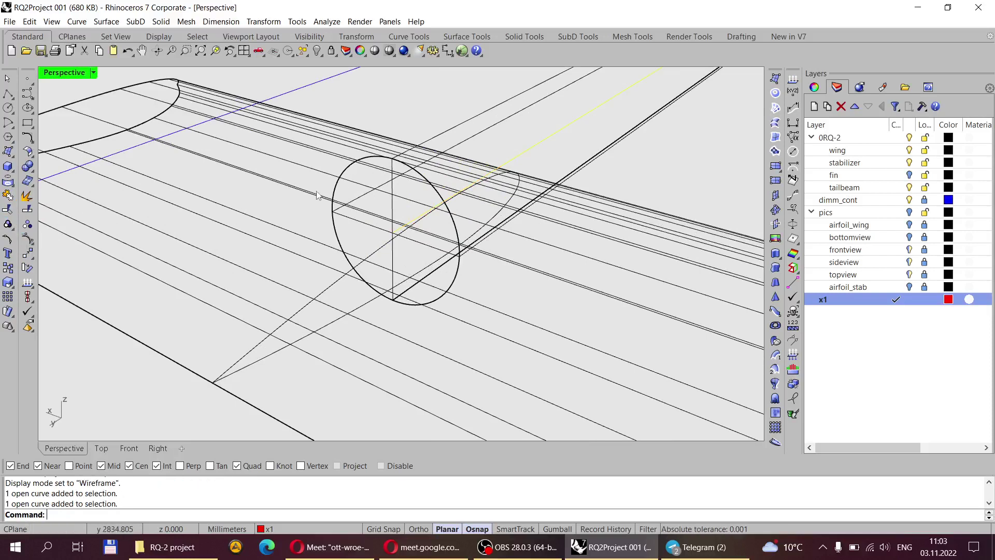
{"action": "left_click", "coordinate": [28, 239]}
{"action": "scroll", "coordinate": [346, 151], "scroll_direction": "up", "scroll_amount": 6}
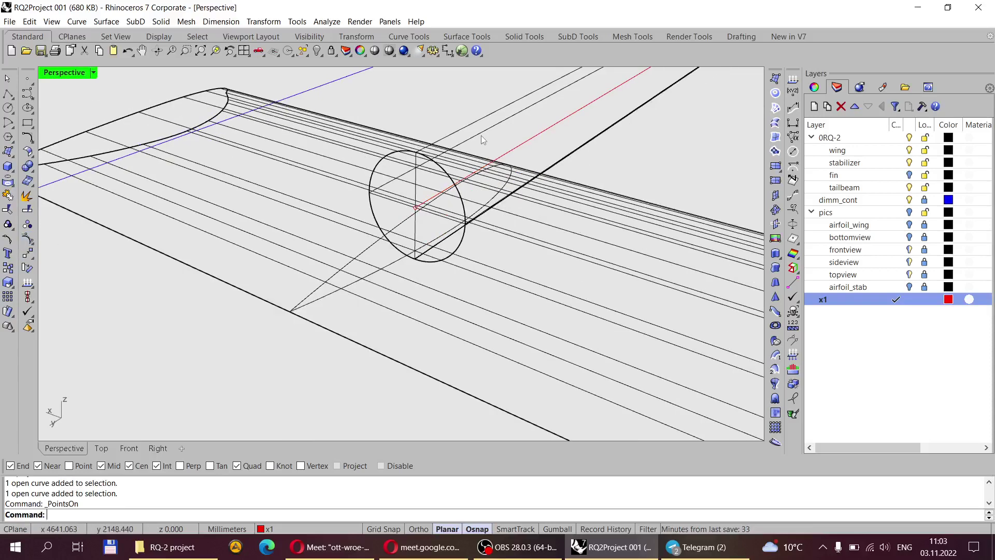
{"action": "scroll", "coordinate": [461, 177], "scroll_direction": "down", "scroll_amount": 2}
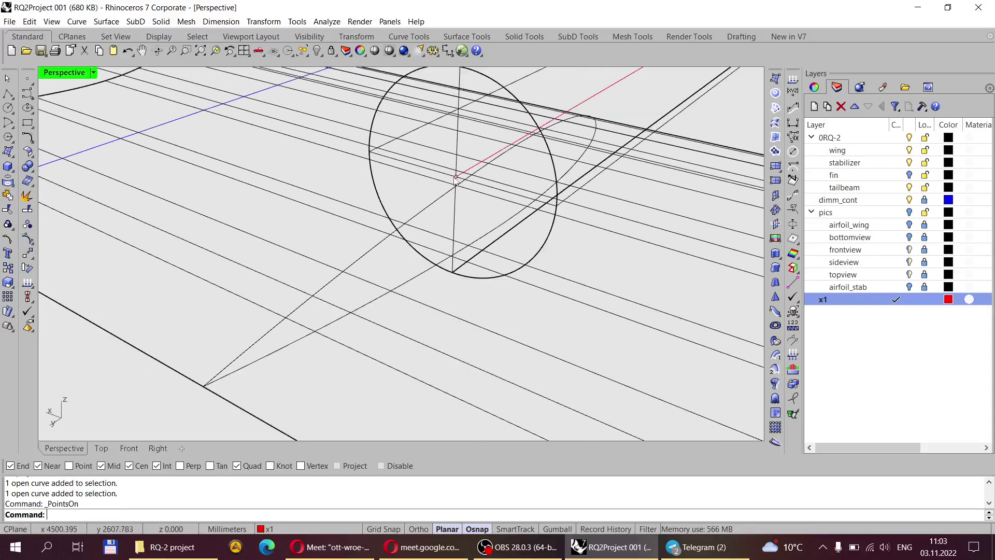
Stretch the centre line's rear end point straight back beyond the stabilizer's trailing edge and hide its control points.
{"action": "left_click", "coordinate": [455, 177]}
{"action": "scroll", "coordinate": [454, 182], "scroll_direction": "down", "scroll_amount": 3}
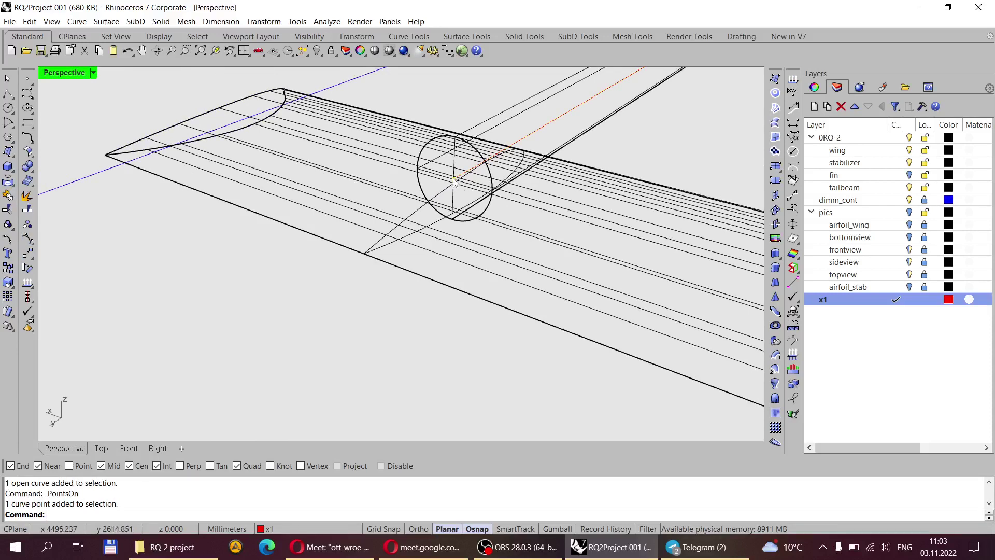
{"action": "left_click_drag", "start_coordinate": [448, 186], "coordinate": [352, 264]}
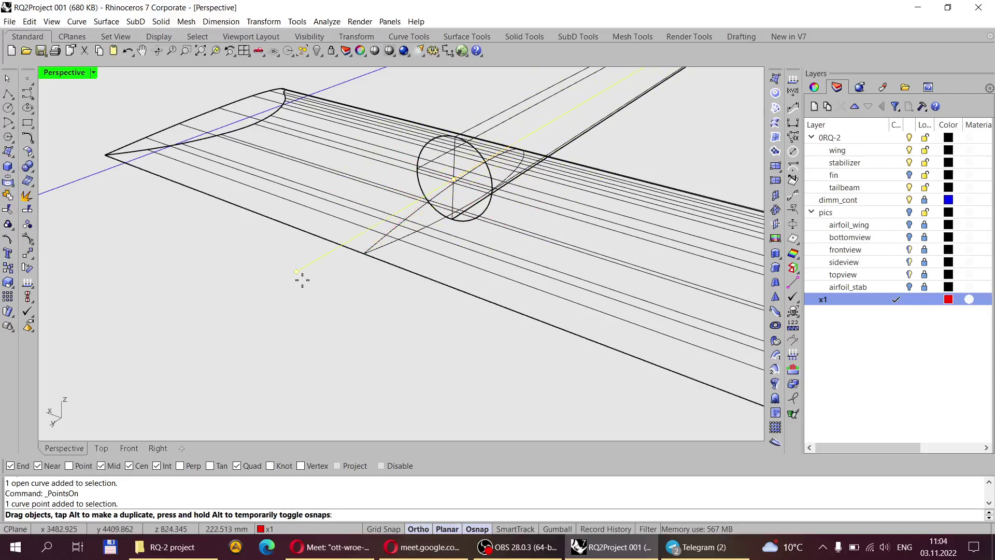
{"action": "left_click_drag", "start_coordinate": [224, 357], "coordinate": [337, 289], "text": "shift"}
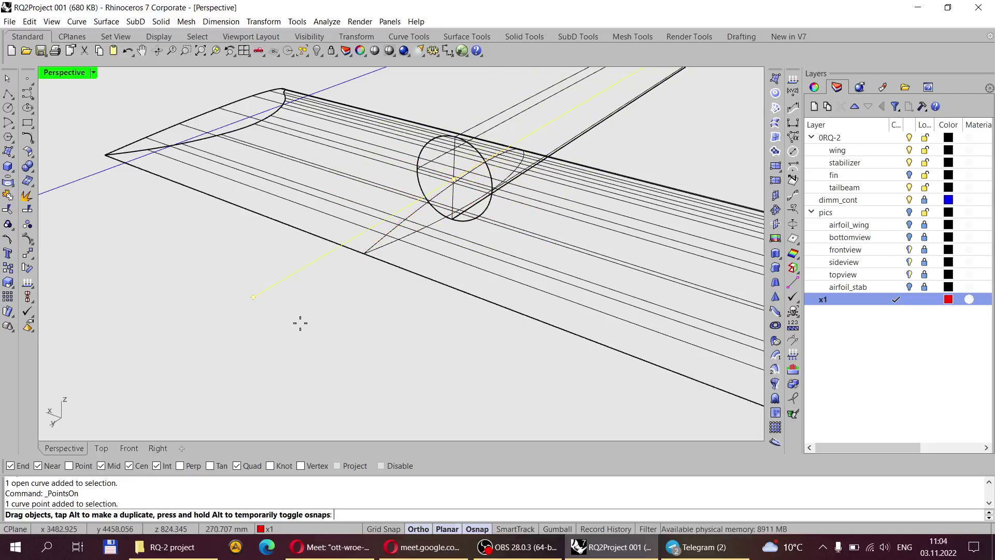
{"action": "left_click_drag", "start_coordinate": [302, 324], "coordinate": [331, 303], "text": "shift"}
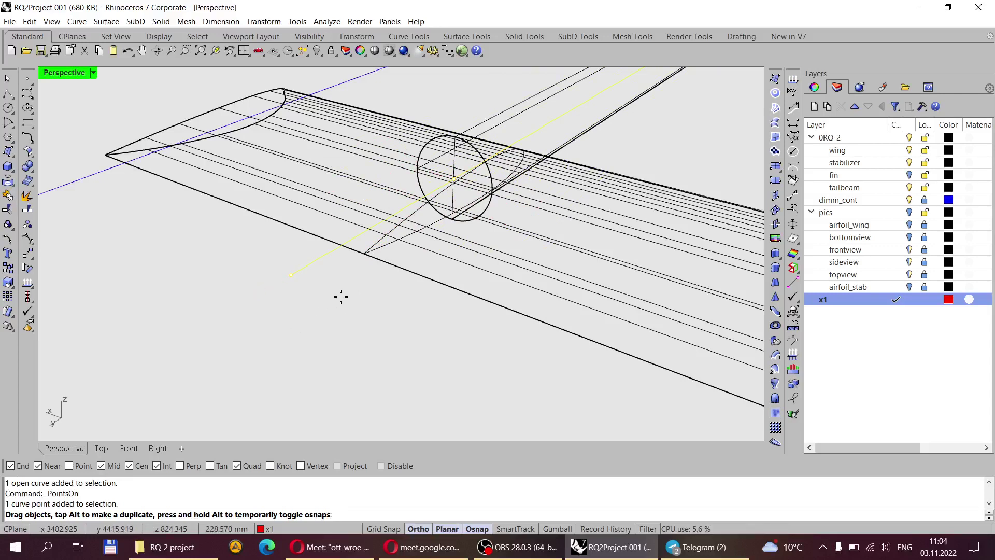
{"action": "left_click_drag", "start_coordinate": [313, 310], "coordinate": [342, 282], "text": "shift"}
{"action": "left_click_drag", "start_coordinate": [291, 308], "coordinate": [292, 308], "text": "shift"}
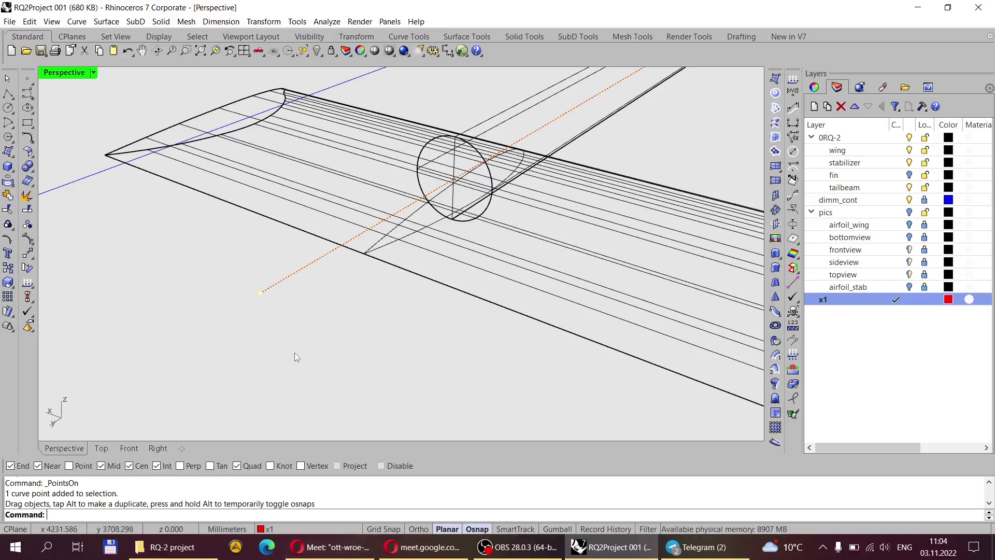
{"action": "left_click", "coordinate": [277, 315]}
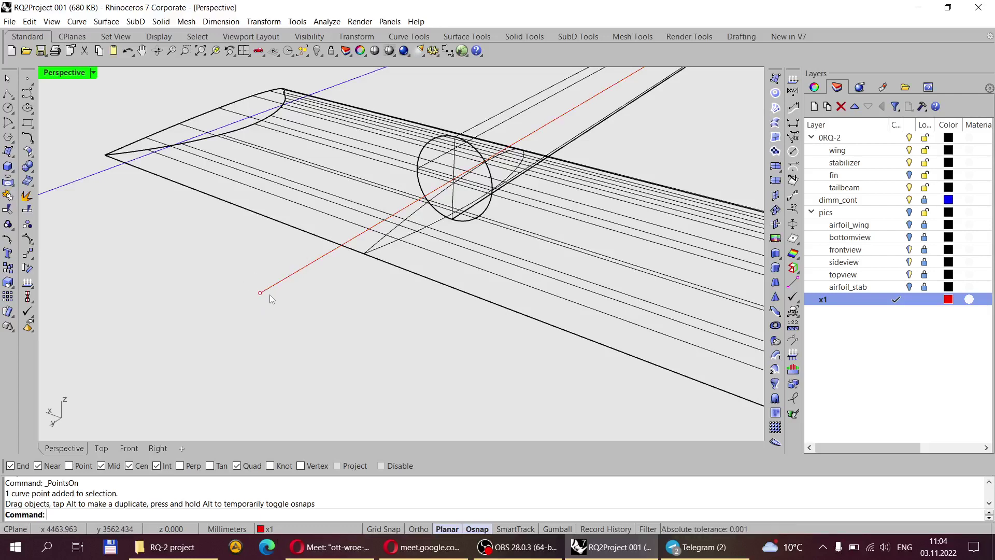
{"action": "key", "text": "Escape"}
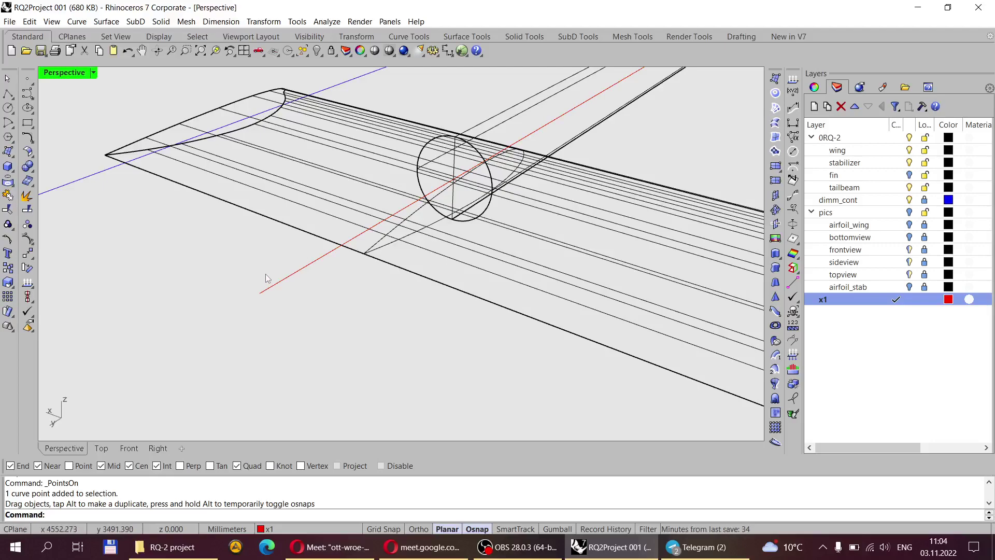
Undo the last stretch of the boom's centre line.
{"action": "scroll", "coordinate": [269, 296], "scroll_direction": "up", "scroll_amount": 3}
{"action": "scroll", "coordinate": [354, 286], "scroll_direction": "down", "scroll_amount": 3}
{"action": "right_click_drag", "start_coordinate": [466, 231], "coordinate": [447, 240]}
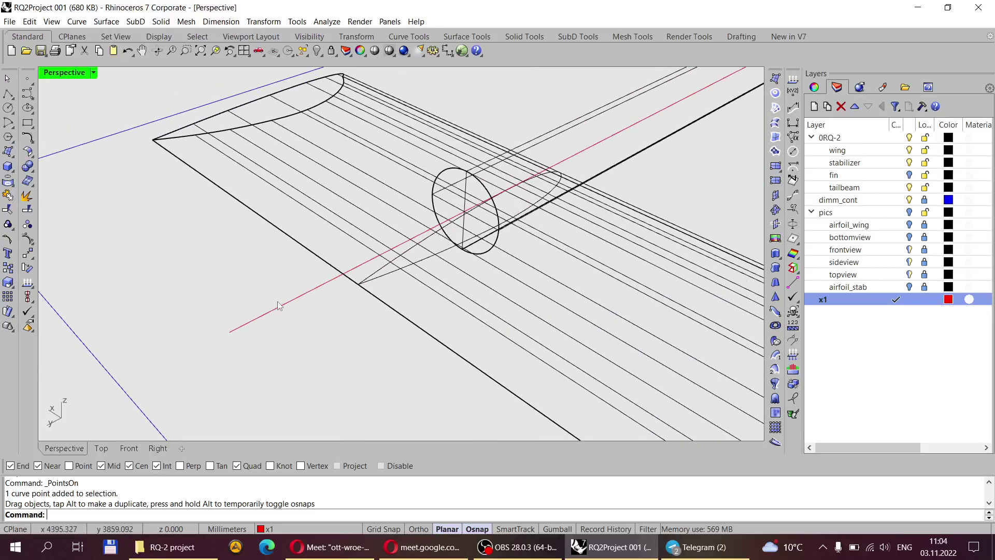
{"action": "mouse_move", "coordinate": [278, 306]}
{"action": "right_mouse_down"}
{"action": "mouse_move", "coordinate": [311, 282]}
{"action": "mouse_move", "coordinate": [331, 284]}
{"action": "mouse_move", "coordinate": [300, 306]}
{"action": "mouse_move", "coordinate": [309, 304]}
{"action": "mouse_move", "coordinate": [286, 291]}
{"action": "mouse_move", "coordinate": [285, 304]}
{"action": "mouse_move", "coordinate": [317, 296]}
{"action": "mouse_move", "coordinate": [291, 306]}
{"action": "right_mouse_up"}
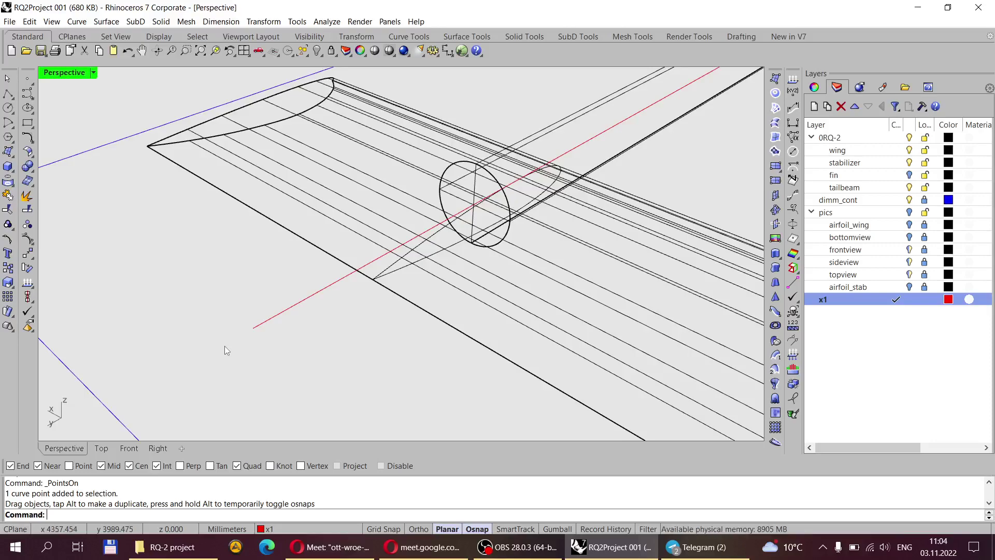
{"action": "mouse_move", "coordinate": [325, 343]}
{"action": "right_mouse_down"}
{"action": "mouse_move", "coordinate": [450, 349]}
{"action": "mouse_move", "coordinate": [295, 349]}
{"action": "mouse_move", "coordinate": [337, 346]}
{"action": "right_mouse_up"}
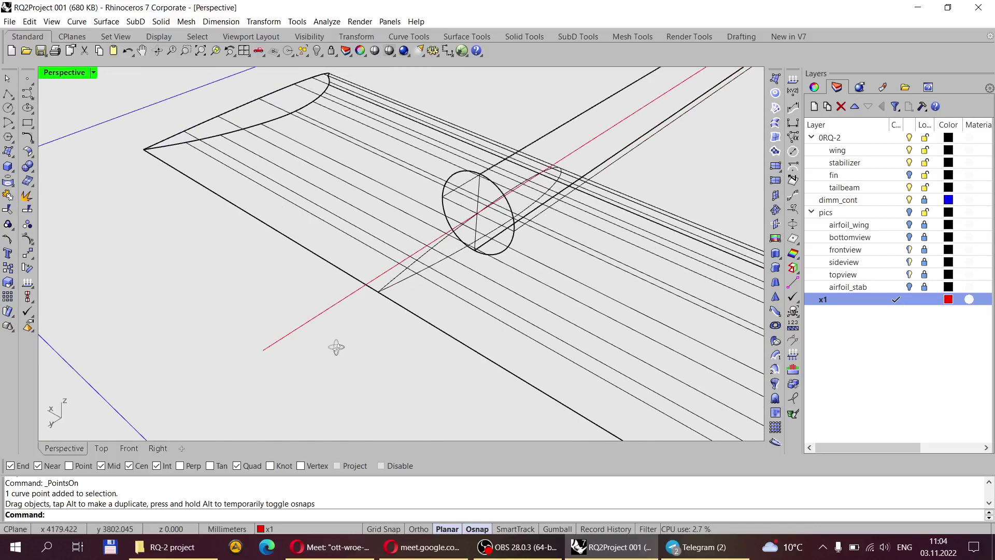
{"action": "left_click", "coordinate": [129, 51]}
Extend the rear end of the boom's red centre line past the stabilizer's trailing edge with a natural-type curve extension.
{"action": "right_click_drag", "start_coordinate": [477, 187], "coordinate": [261, 180]}
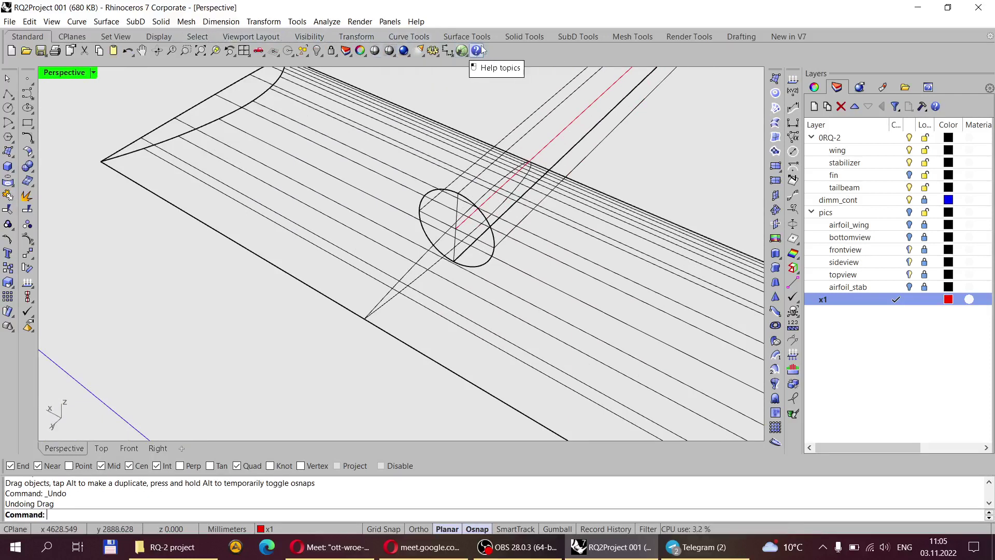
{"action": "left_click", "coordinate": [409, 36]}
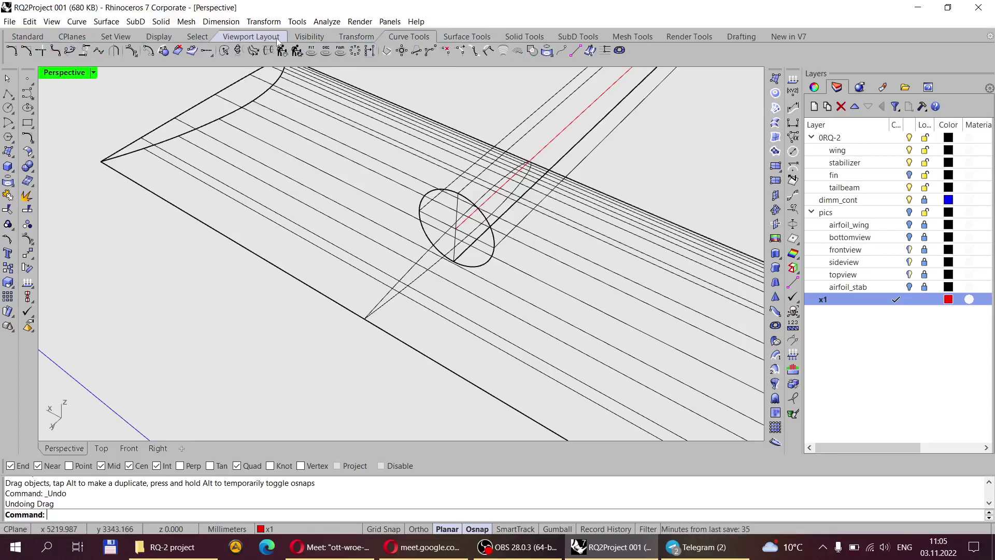
{"action": "left_click", "coordinate": [202, 54]}
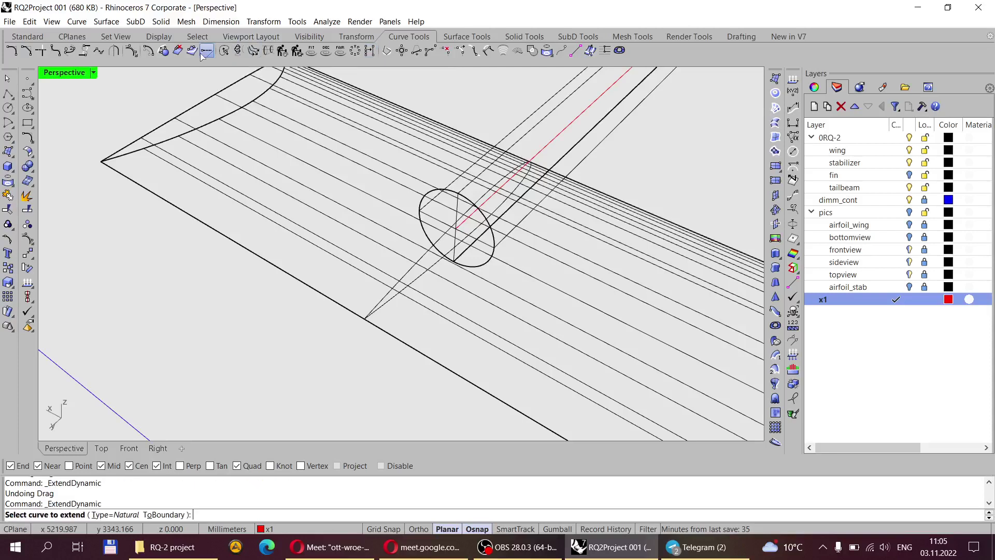
{"action": "left_click", "coordinate": [459, 223]}
{"action": "left_click", "coordinate": [270, 384]}
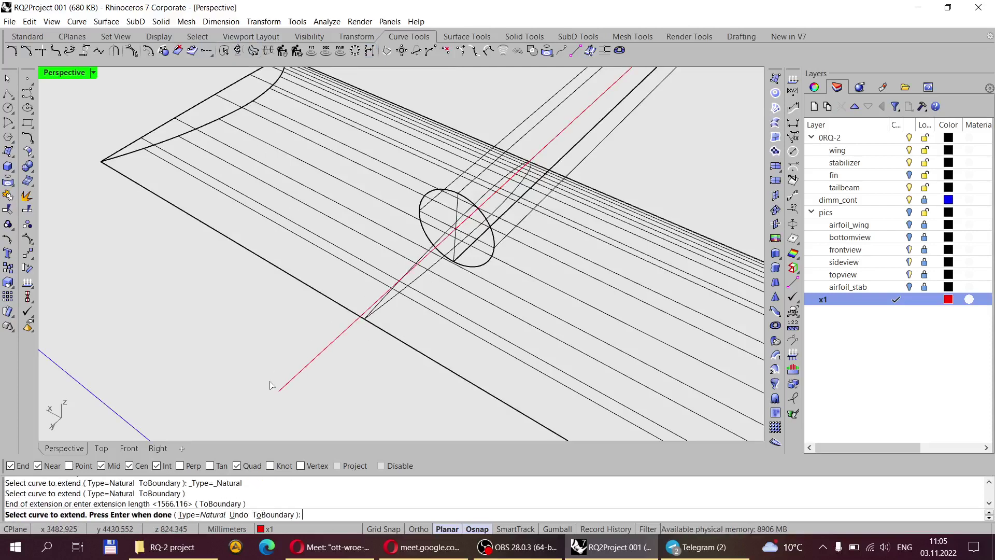
{"action": "key", "text": "Return"}
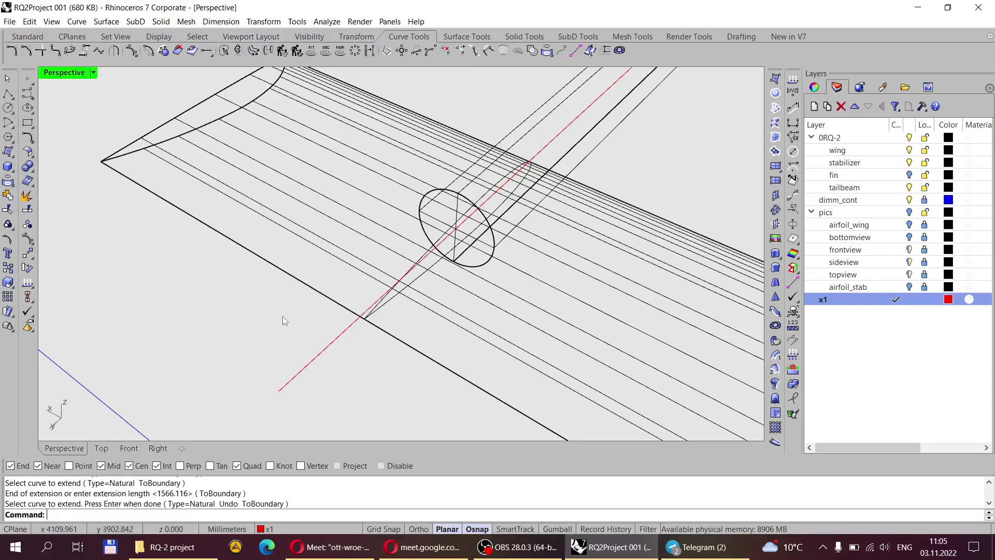
Project the boom's extended red centre line onto the stabilizer along the construction plane's Z direction, output on the current layer.
{"action": "left_click", "coordinate": [27, 36]}
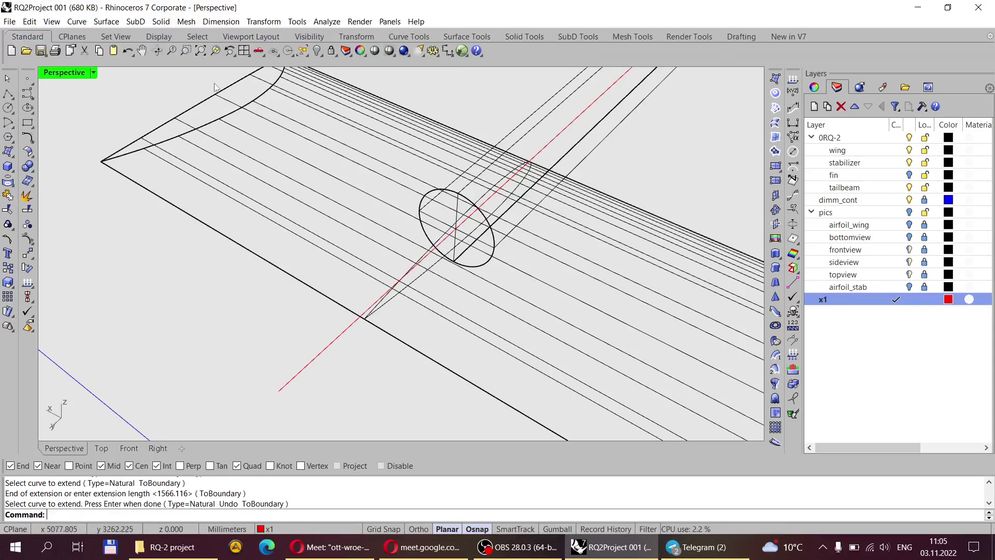
{"action": "mouse_move", "coordinate": [551, 217]}
{"action": "right_mouse_down"}
{"action": "mouse_move", "coordinate": [519, 215]}
{"action": "mouse_move", "coordinate": [540, 216]}
{"action": "right_mouse_up"}
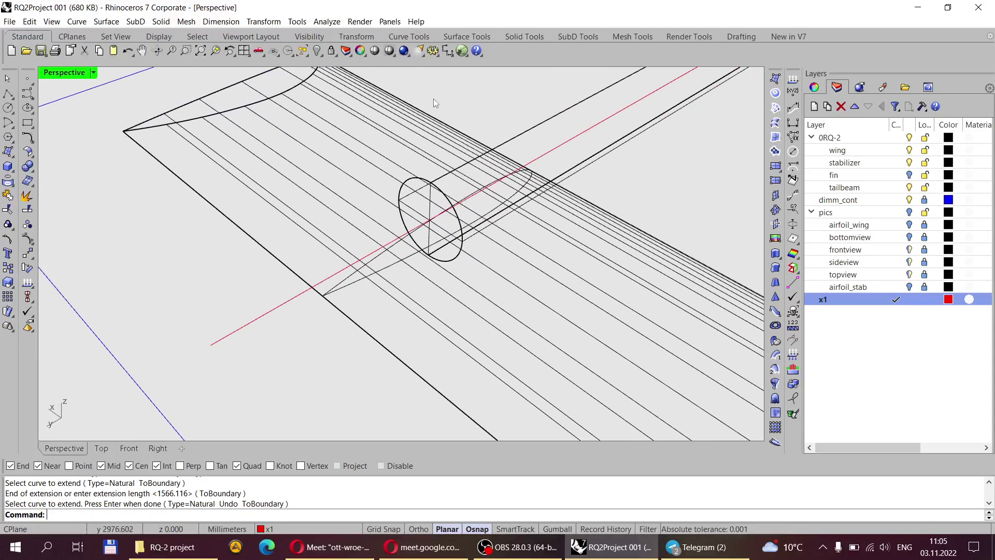
{"action": "left_click", "coordinate": [402, 39]}
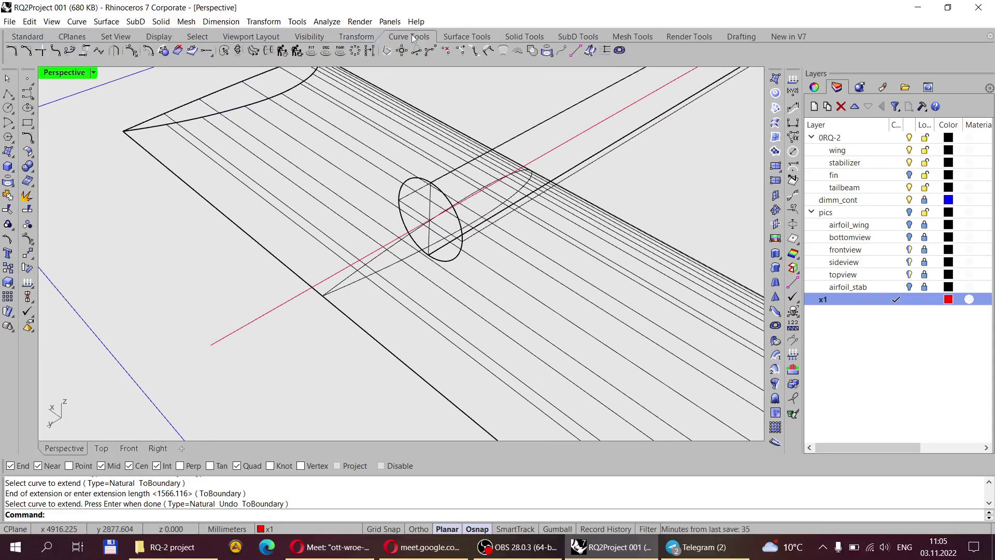
{"action": "left_click", "coordinate": [547, 50]}
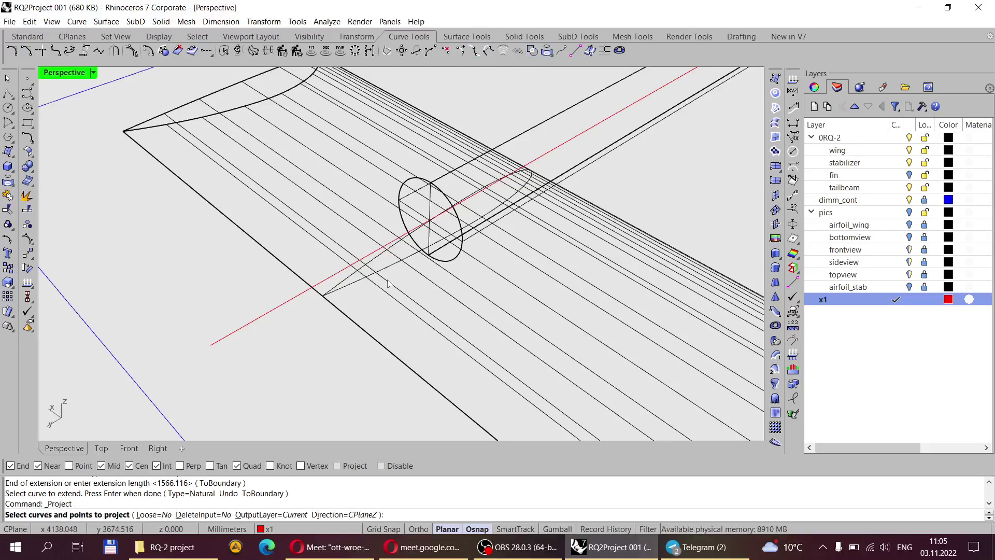
{"action": "left_click", "coordinate": [286, 303]}
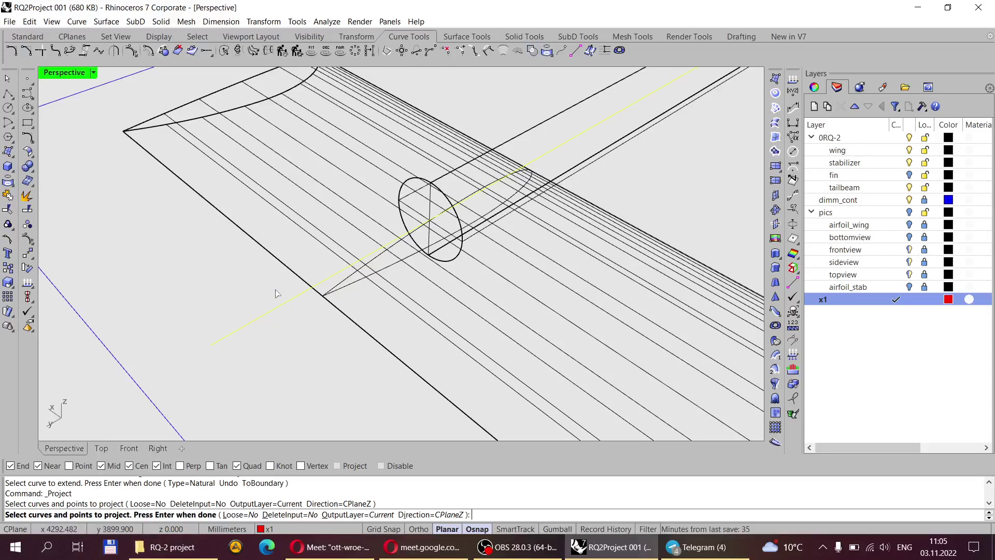
{"action": "key", "text": "Return"}
{"action": "left_click", "coordinate": [275, 257]}
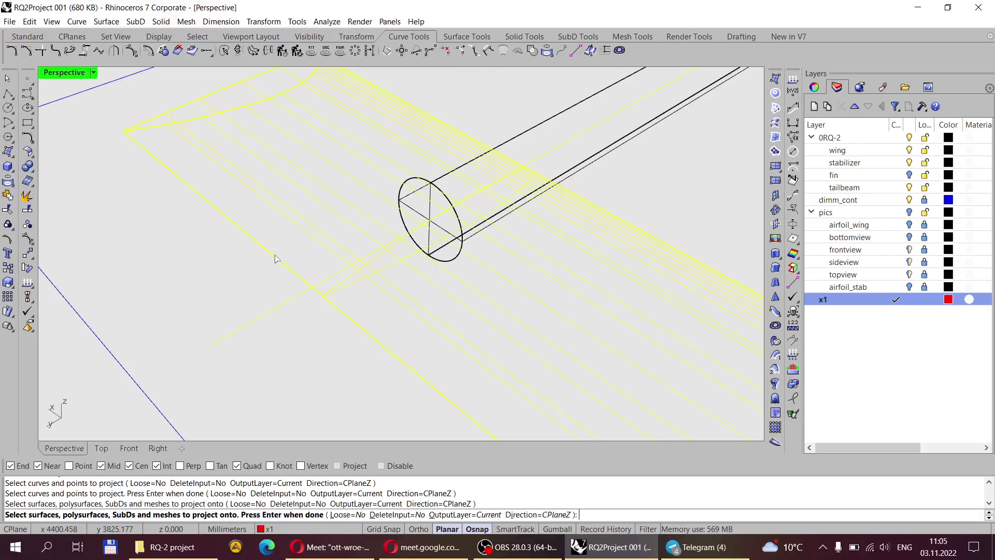
{"action": "key", "text": "Return"}
{"action": "scroll", "coordinate": [350, 296], "scroll_direction": "up", "scroll_amount": 5}
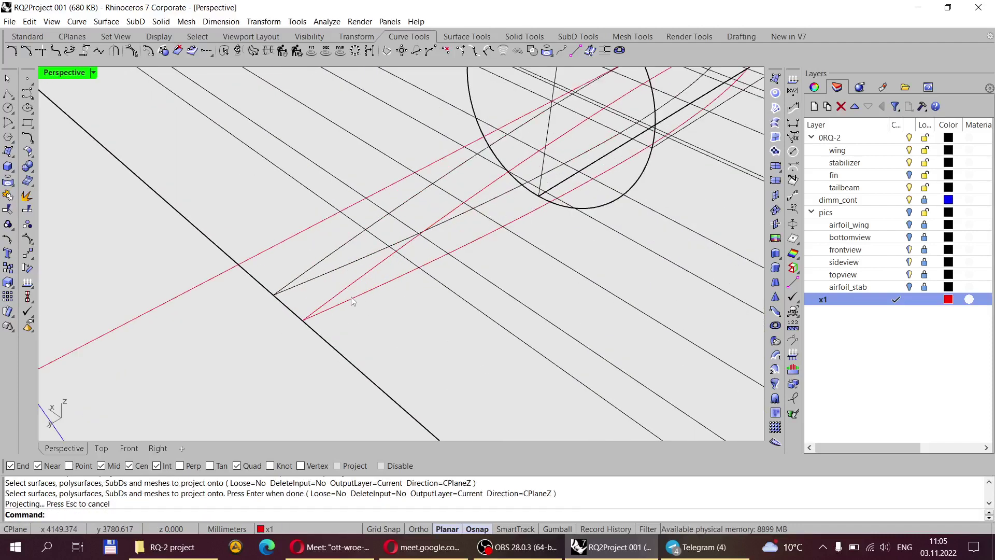
Examine the projected curve's position on the stabilizer relative to the boom's rear end and centre line.
{"action": "left_click", "coordinate": [383, 261]}
{"action": "scroll", "coordinate": [387, 274], "scroll_direction": "down", "scroll_amount": 4}
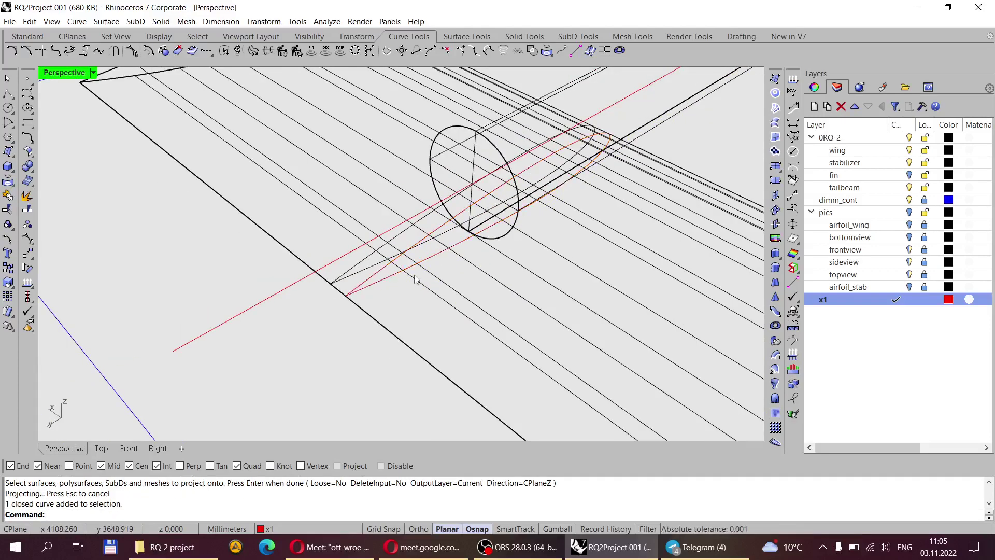
{"action": "right_click_drag", "start_coordinate": [417, 276], "coordinate": [456, 218]}
{"action": "scroll", "coordinate": [424, 243], "scroll_direction": "up", "scroll_amount": 3}
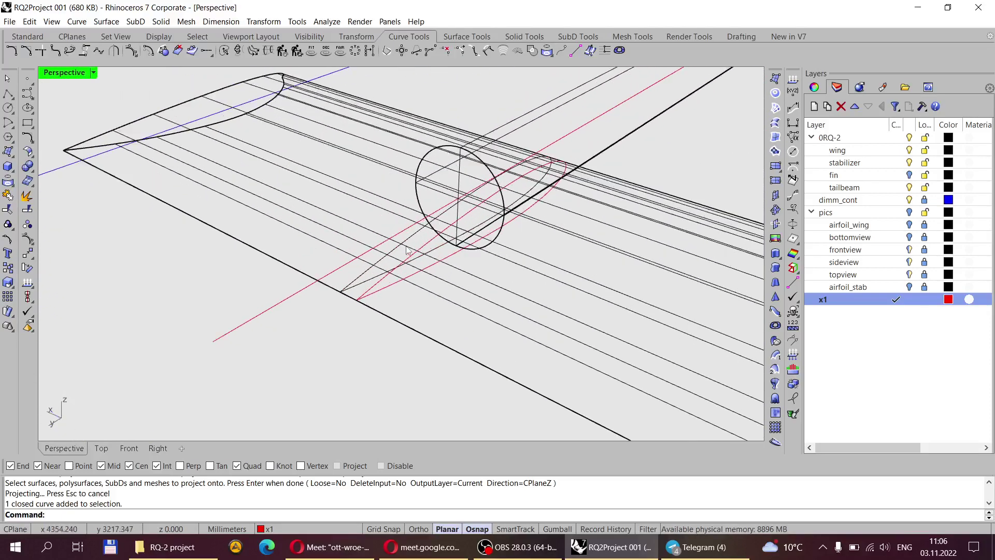
{"action": "scroll", "coordinate": [346, 317], "scroll_direction": "down", "scroll_amount": 2}
{"action": "scroll", "coordinate": [351, 290], "scroll_direction": "down", "scroll_amount": 3}
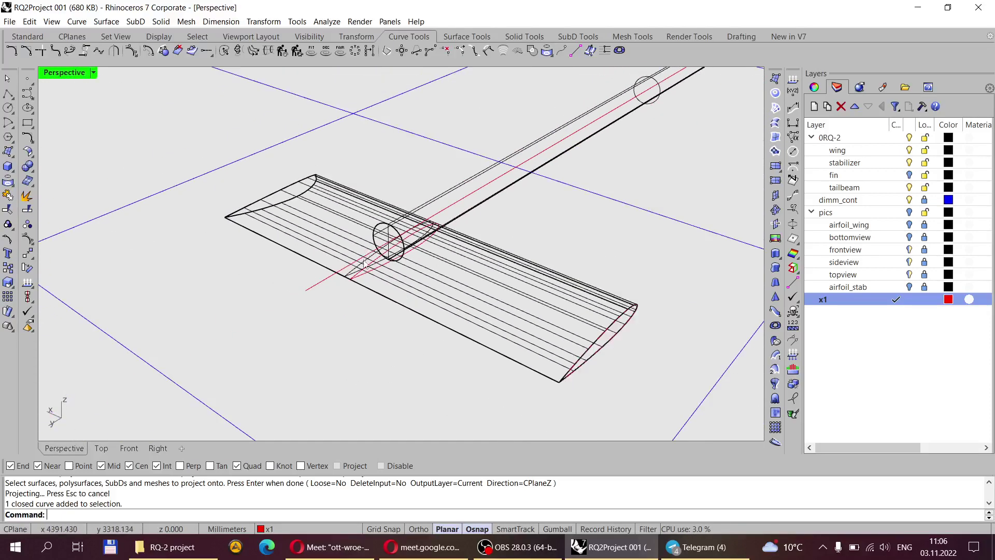
{"action": "scroll", "coordinate": [363, 300], "scroll_direction": "up", "scroll_amount": 4}
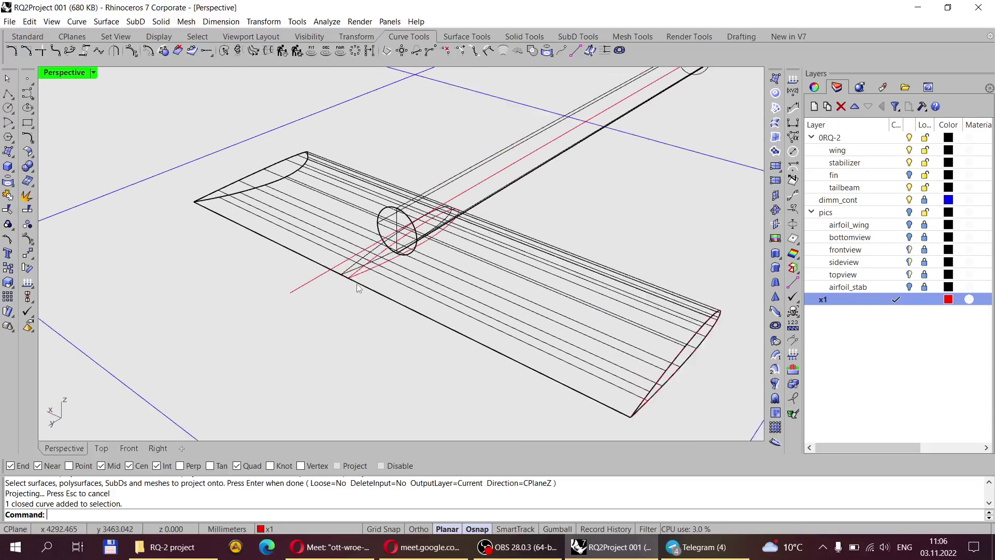
{"action": "left_click_drag", "start_coordinate": [363, 317], "coordinate": [318, 259]}
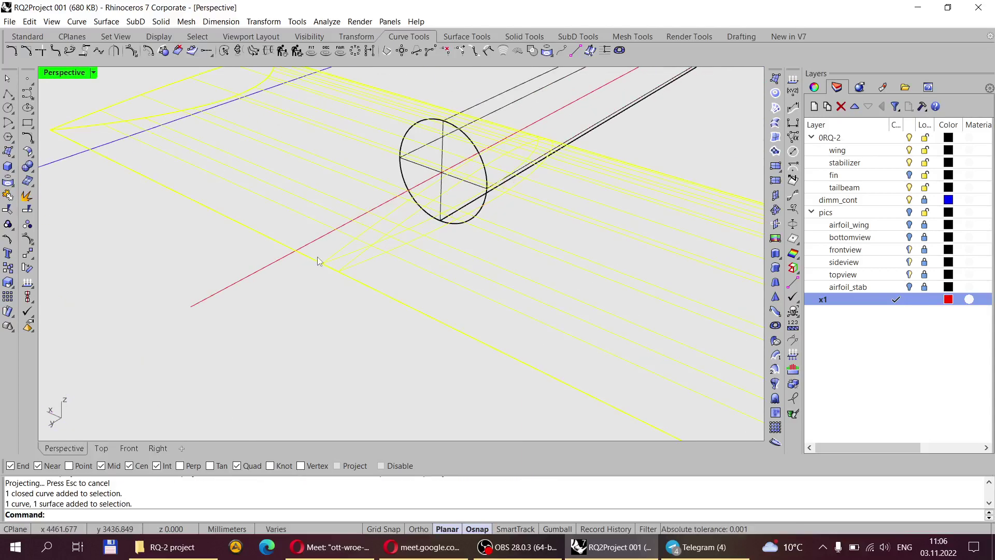
{"action": "left_click", "coordinate": [352, 309]}
{"action": "scroll", "coordinate": [351, 309], "scroll_direction": "up", "scroll_amount": 4}
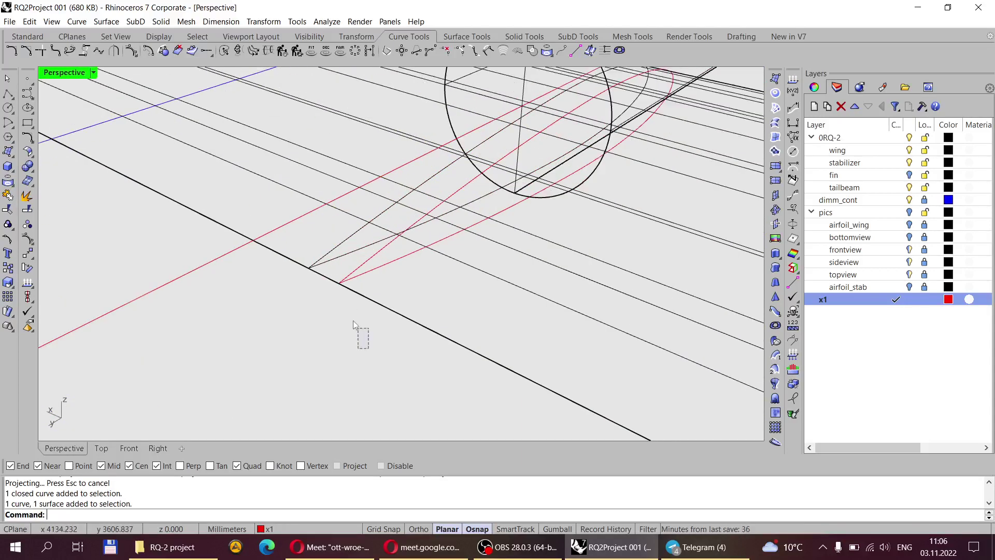
{"action": "left_click_drag", "start_coordinate": [368, 348], "coordinate": [323, 254]}
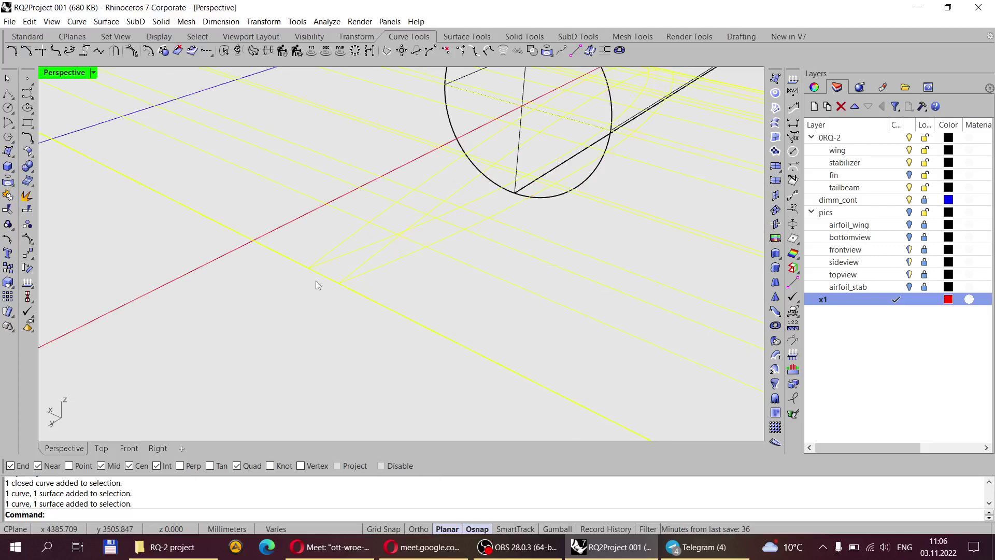
{"action": "scroll", "coordinate": [321, 275], "scroll_direction": "down", "scroll_amount": 5}
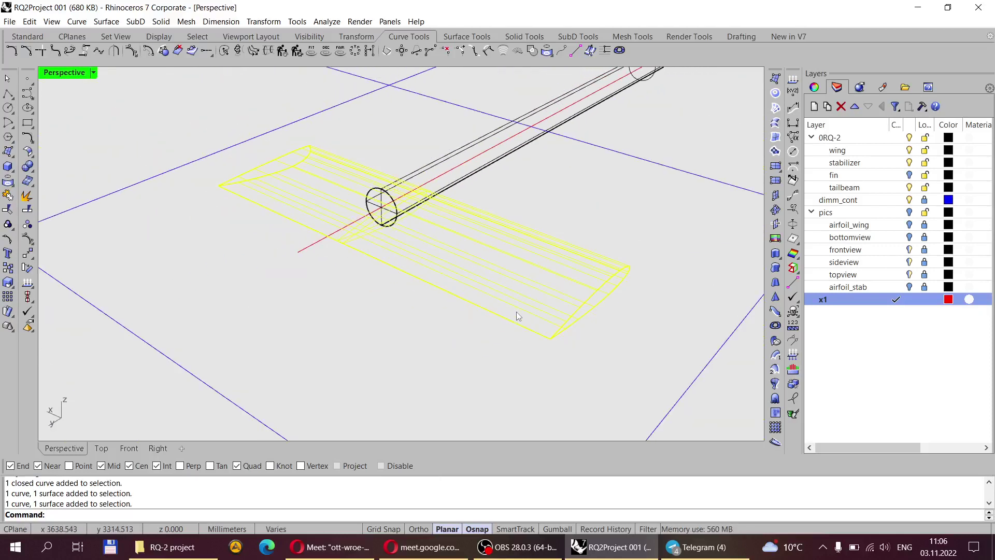
{"action": "left_click_drag", "start_coordinate": [551, 237], "coordinate": [550, 238]}
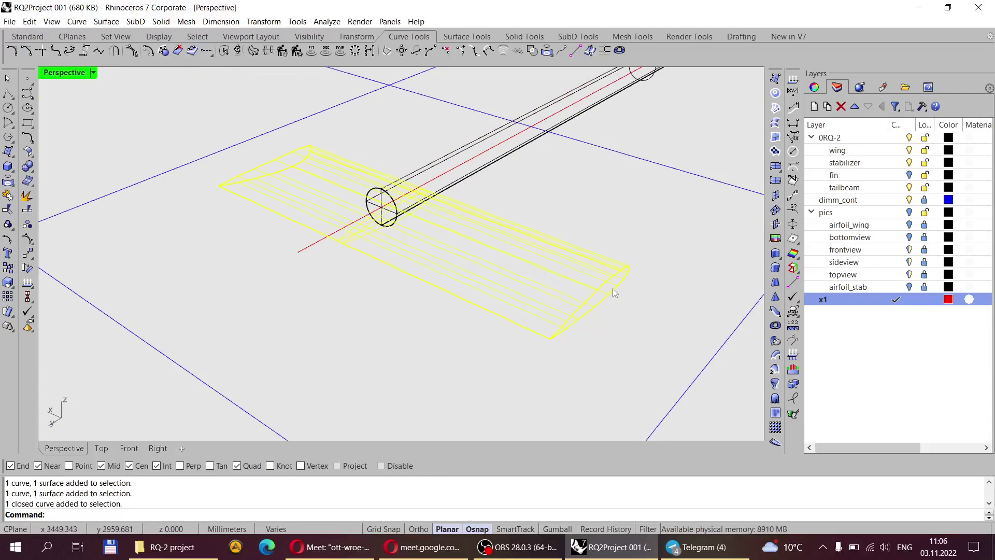
{"action": "key", "text": "Escape"}
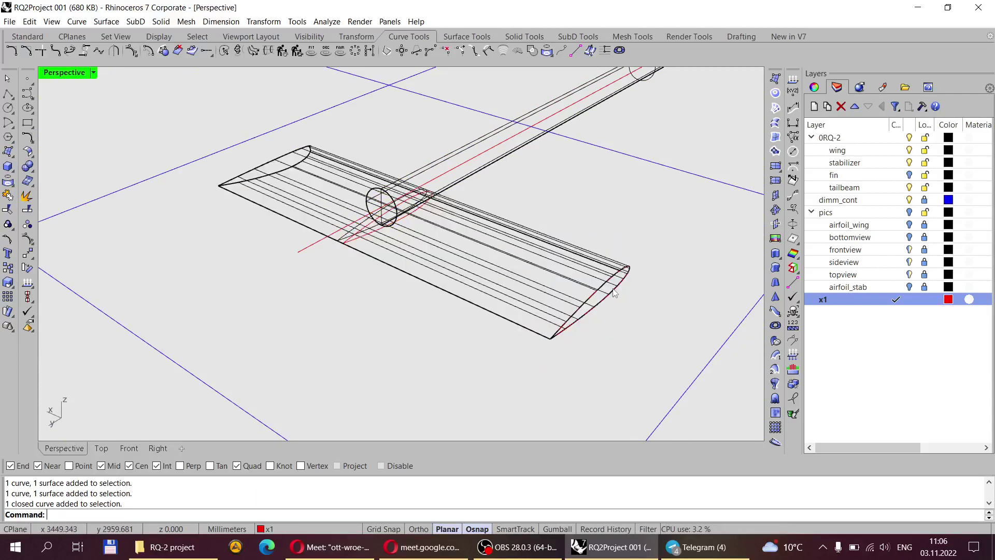
Move the stabilizer, its tip airfoil curve and the projected curve from the projected trailing point onto the boom's centre line, using Perp snap.
{"action": "scroll", "coordinate": [613, 289], "scroll_direction": "up", "scroll_amount": 5}
{"action": "left_click", "coordinate": [610, 300]}
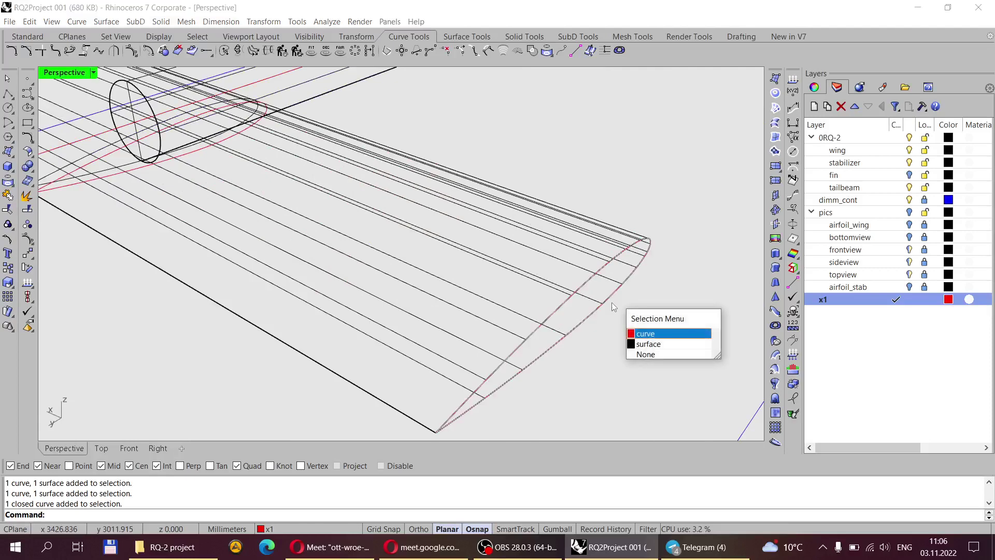
{"action": "left_click", "coordinate": [647, 331]}
{"action": "scroll", "coordinate": [642, 309], "scroll_direction": "down", "scroll_amount": 5}
{"action": "left_click_drag", "start_coordinate": [647, 351], "coordinate": [564, 232]}
{"action": "scroll", "coordinate": [446, 225], "scroll_direction": "up", "scroll_amount": 4}
{"action": "left_click_drag", "start_coordinate": [381, 356], "coordinate": [356, 290]}
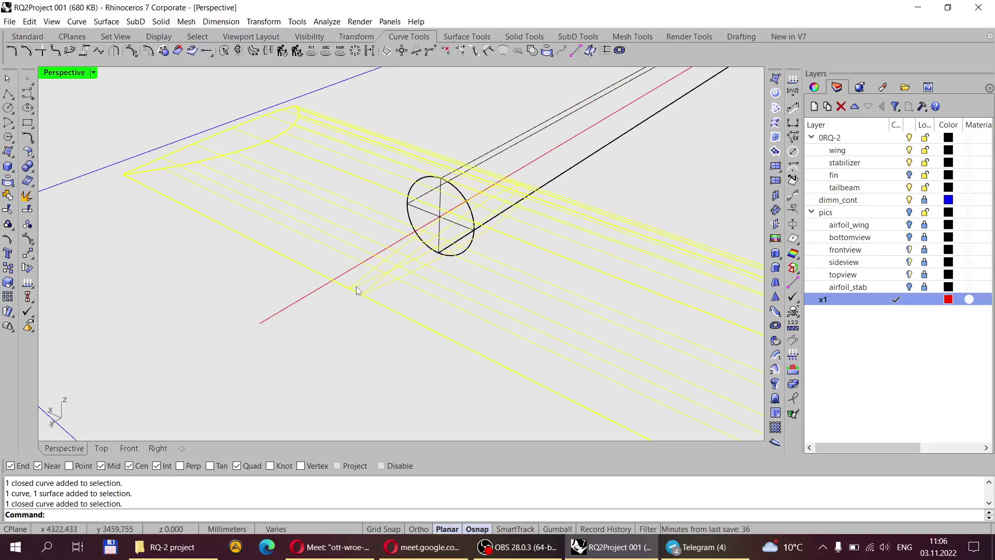
{"action": "left_click", "coordinate": [28, 255]}
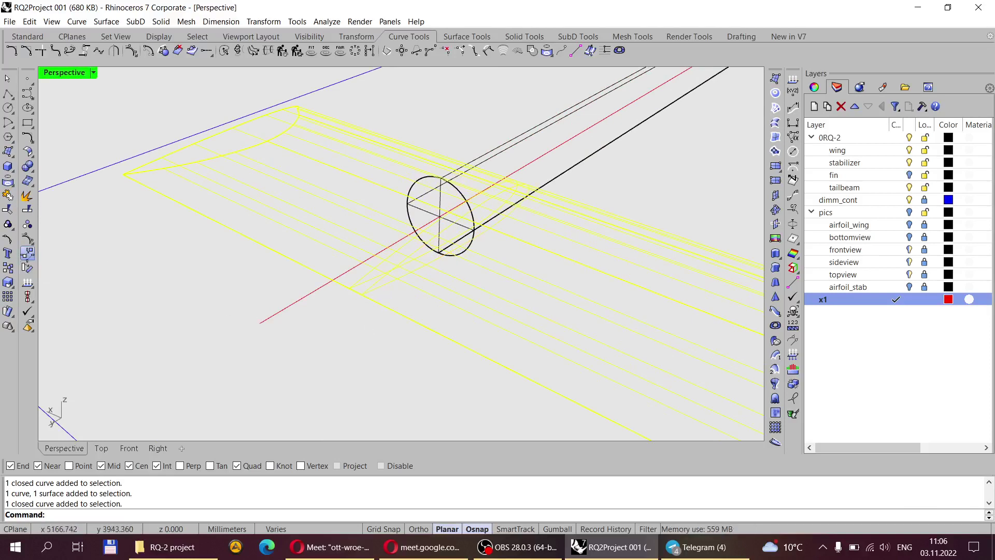
{"action": "scroll", "coordinate": [353, 298], "scroll_direction": "up", "scroll_amount": 4}
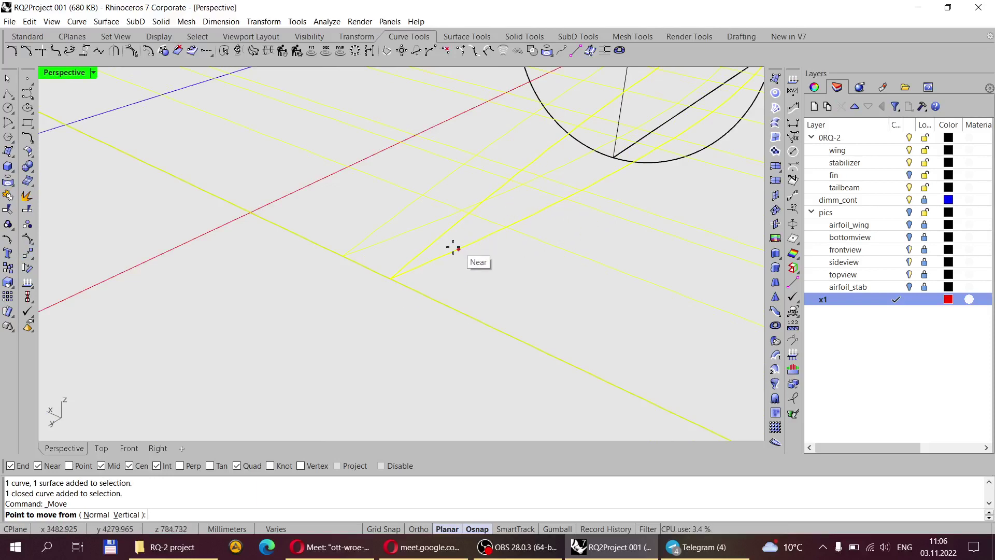
{"action": "left_click", "coordinate": [391, 278]}
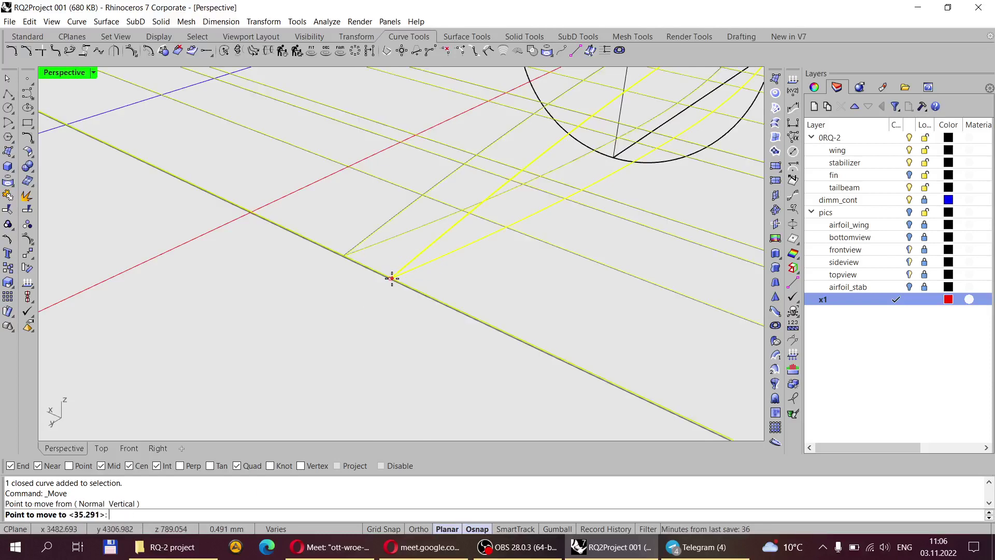
{"action": "scroll", "coordinate": [391, 278], "scroll_direction": "down", "scroll_amount": 3}
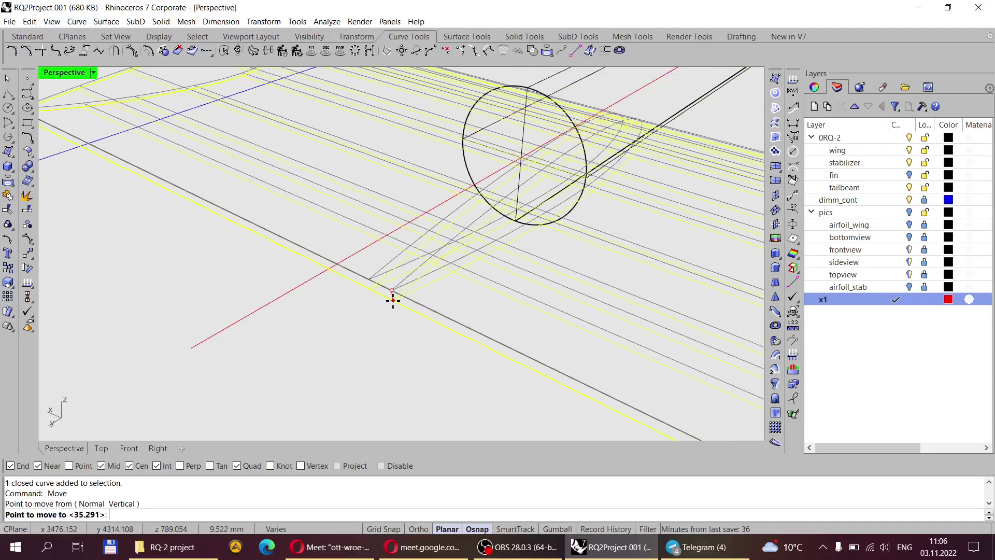
{"action": "left_click", "coordinate": [186, 465]}
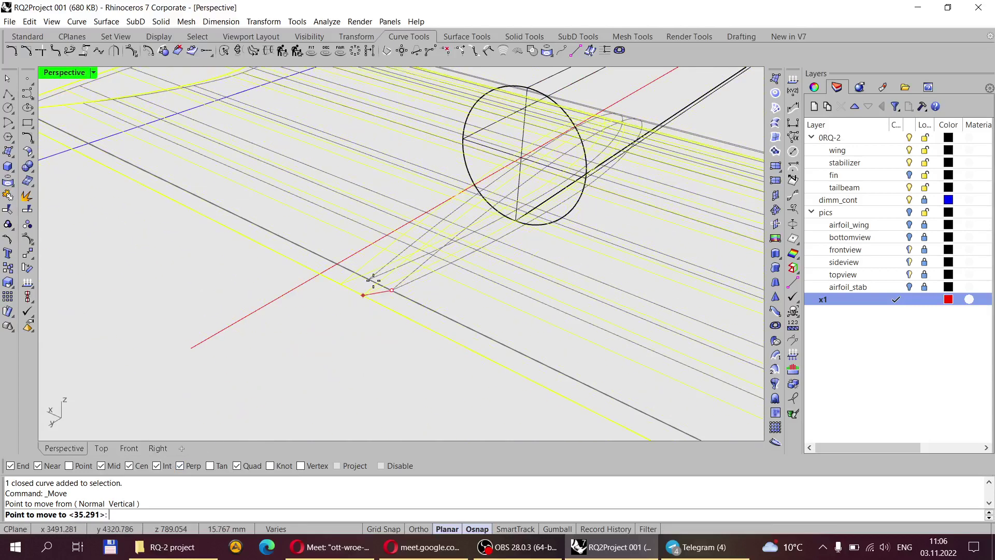
{"action": "scroll", "coordinate": [397, 249], "scroll_direction": "up", "scroll_amount": 3}
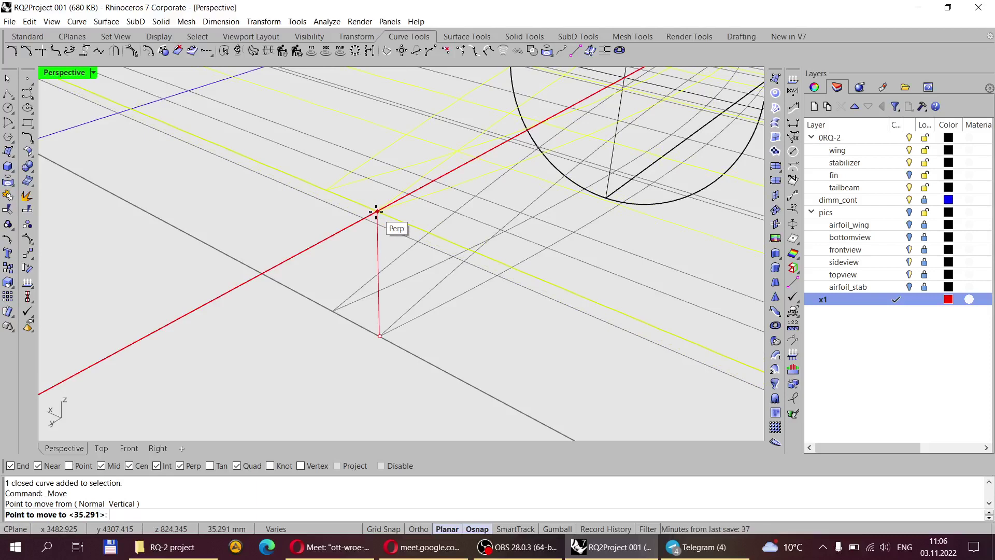
{"action": "left_click", "coordinate": [377, 212]}
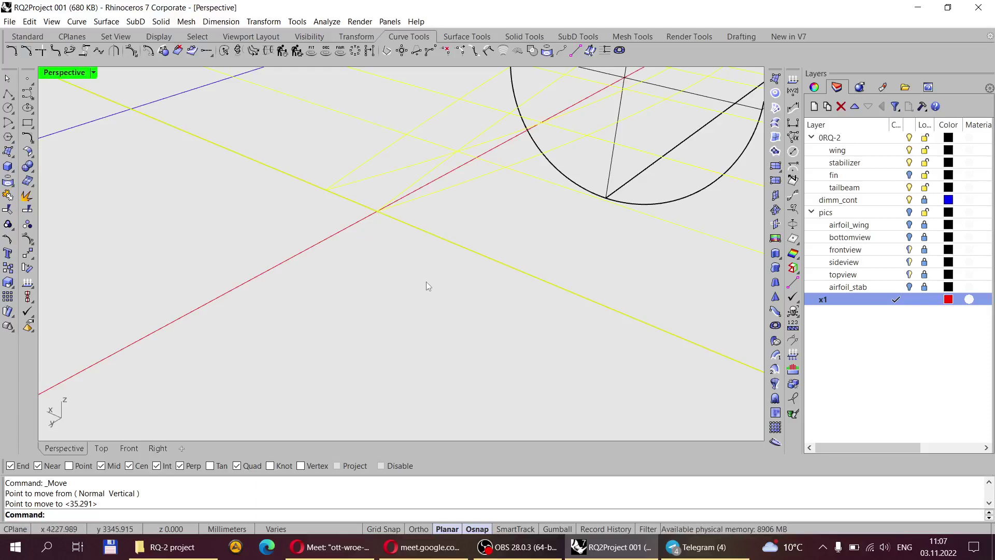
{"action": "left_click", "coordinate": [383, 281]}
Examine how the moved stabilizer and its projected section meet the boom's end and centre line.
{"action": "scroll", "coordinate": [359, 297], "scroll_direction": "down", "scroll_amount": 3}
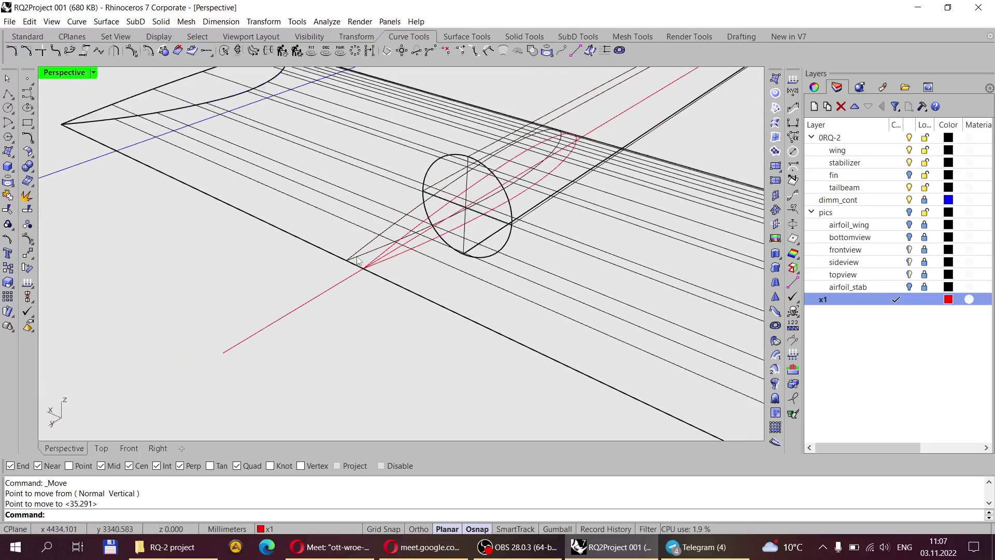
{"action": "scroll", "coordinate": [357, 260], "scroll_direction": "up", "scroll_amount": 2}
{"action": "scroll", "coordinate": [357, 260], "scroll_direction": "down", "scroll_amount": 4}
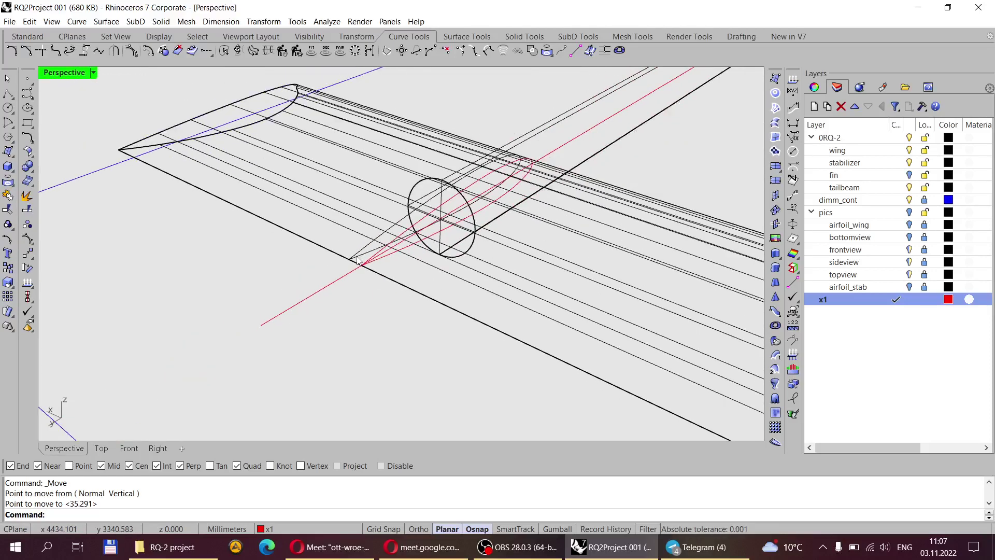
{"action": "scroll", "coordinate": [358, 260], "scroll_direction": "up", "scroll_amount": 2}
{"action": "scroll", "coordinate": [358, 260], "scroll_direction": "down", "scroll_amount": 4}
{"action": "scroll", "coordinate": [367, 259], "scroll_direction": "up", "scroll_amount": 4}
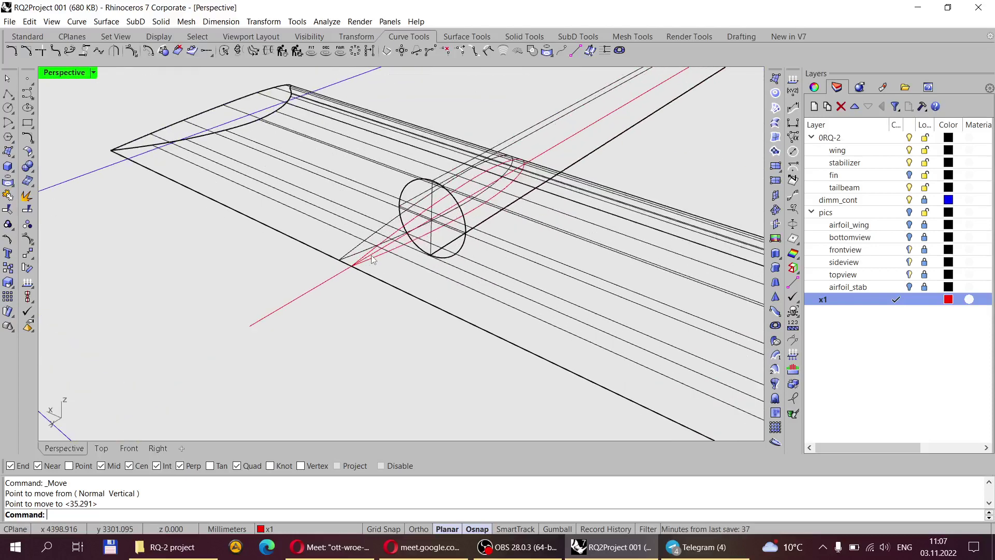
{"action": "scroll", "coordinate": [375, 259], "scroll_direction": "down", "scroll_amount": 2}
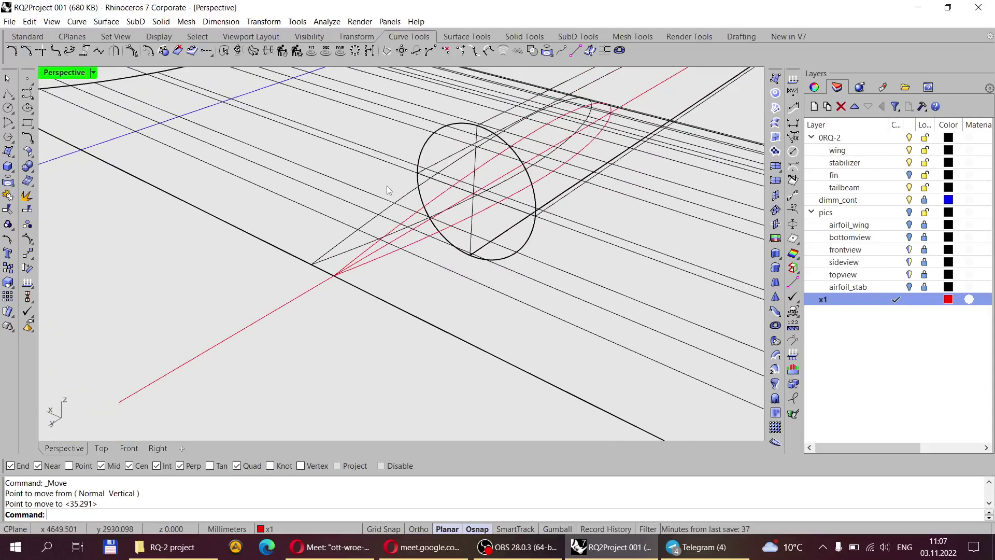
{"action": "scroll", "coordinate": [325, 275], "scroll_direction": "down", "scroll_amount": 2}
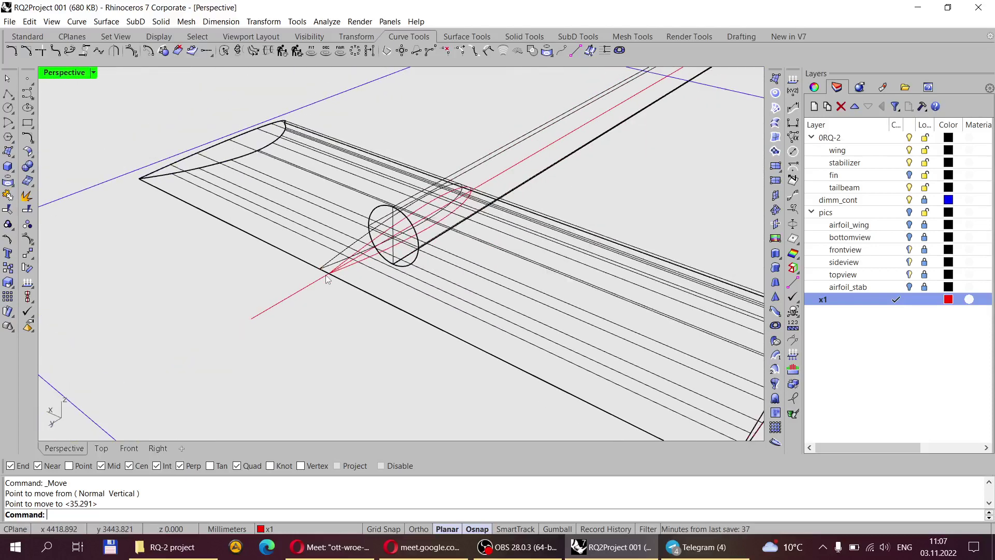
Check the stabilizer's height against the boom in the Right view and select the tail boom.
{"action": "left_click", "coordinate": [157, 448]}
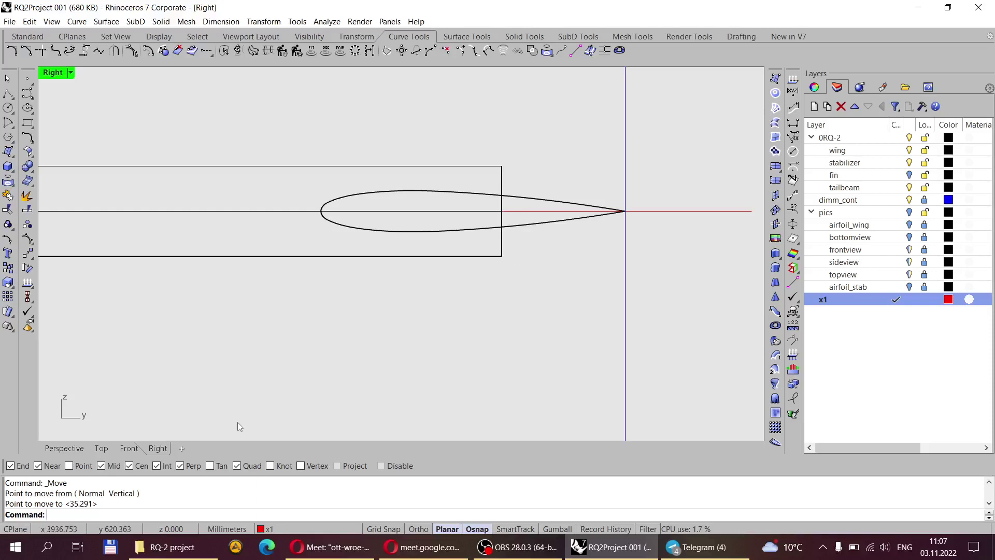
{"action": "scroll", "coordinate": [531, 228], "scroll_direction": "up", "scroll_amount": 4}
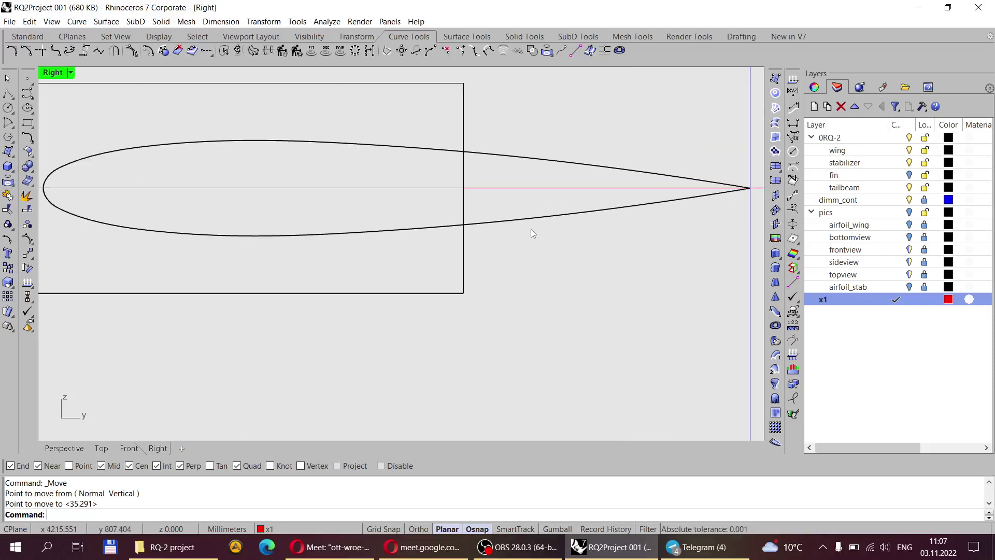
{"action": "scroll", "coordinate": [500, 237], "scroll_direction": "down", "scroll_amount": 4}
{"action": "left_click", "coordinate": [560, 217]}
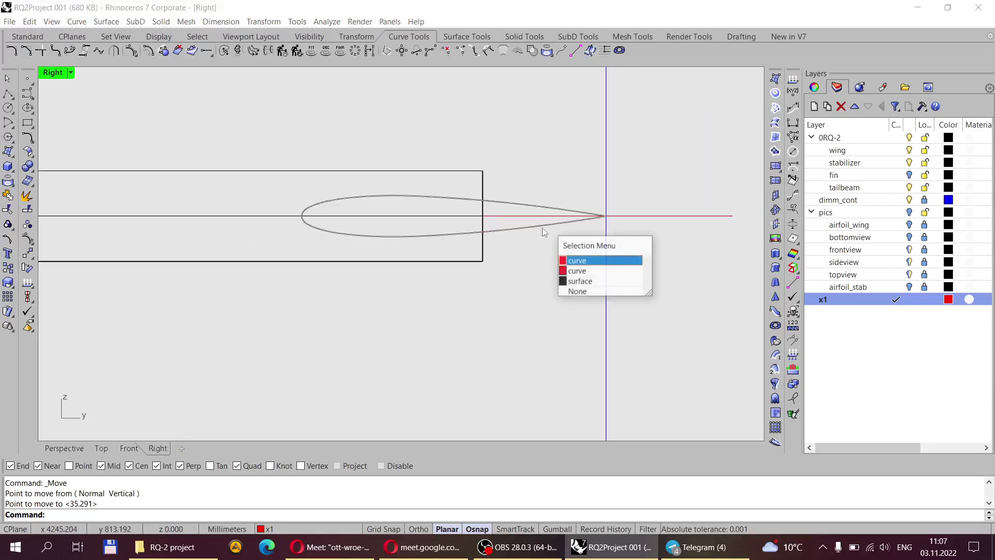
{"action": "left_click", "coordinate": [584, 286]}
{"action": "left_click", "coordinate": [359, 259]}
{"action": "scroll", "coordinate": [558, 272], "scroll_direction": "down", "scroll_amount": 2}
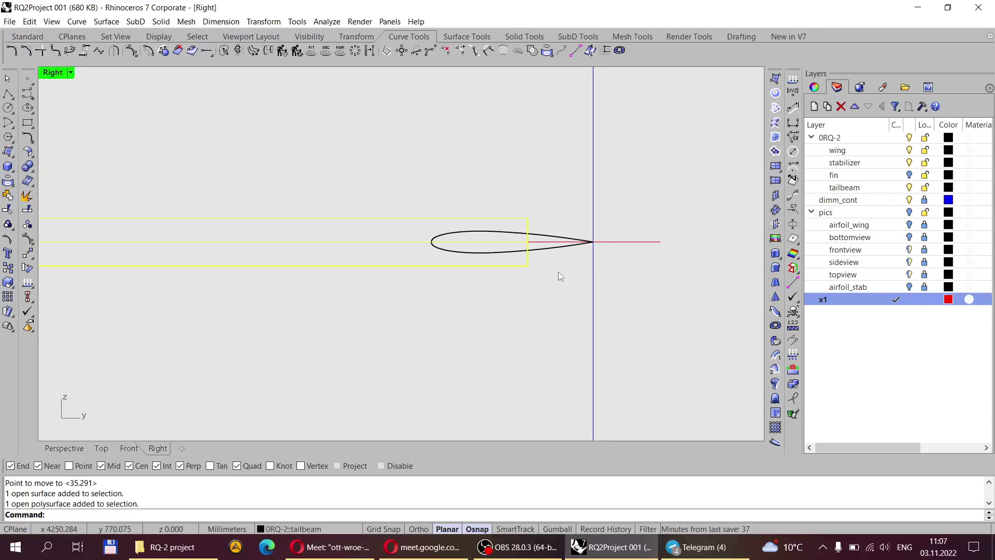
Delete the red closed airfoil curve on the stabilizer beside the tail beam's end.
{"action": "left_click", "coordinate": [553, 273]}
{"action": "scroll", "coordinate": [568, 247], "scroll_direction": "down", "scroll_amount": 3}
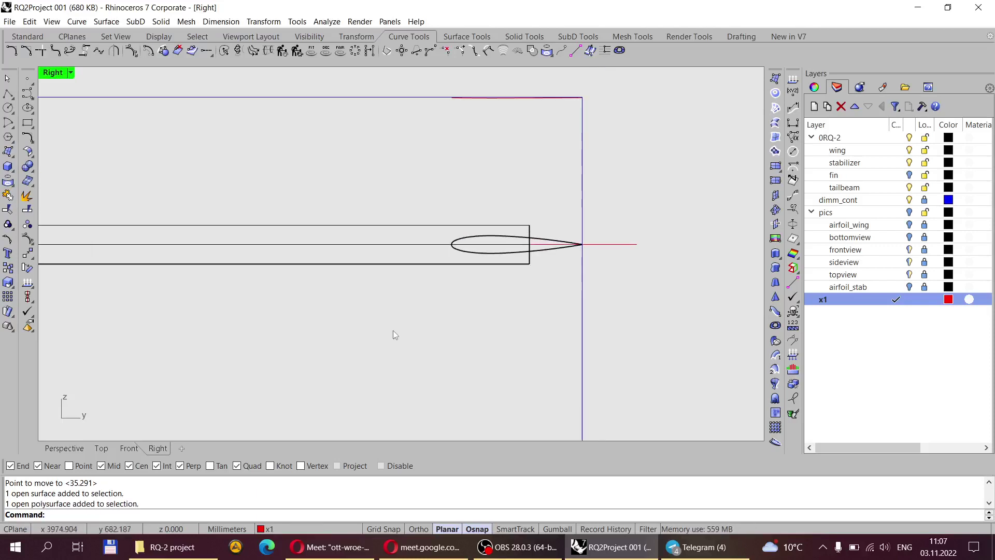
{"action": "left_click", "coordinate": [64, 448]}
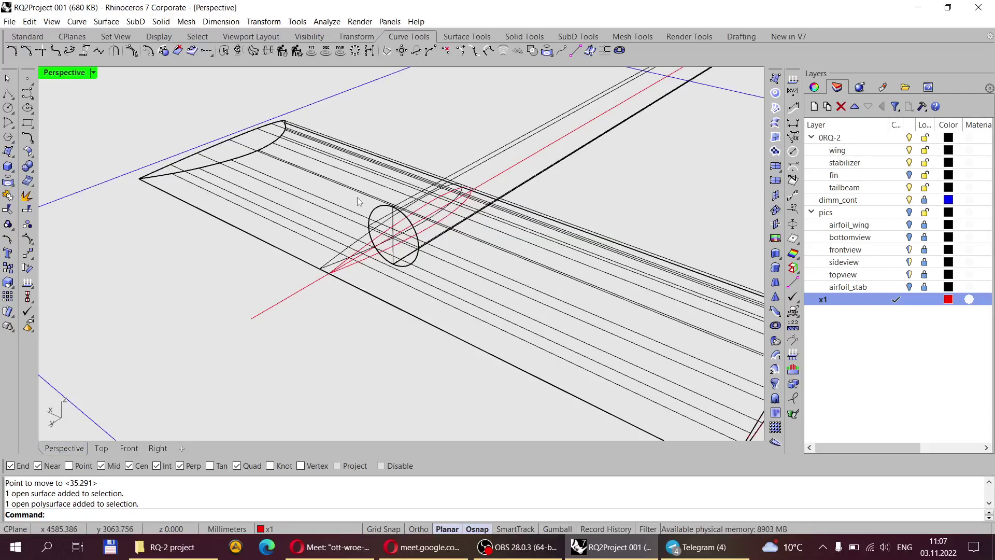
{"action": "scroll", "coordinate": [358, 228], "scroll_direction": "up", "scroll_amount": 3}
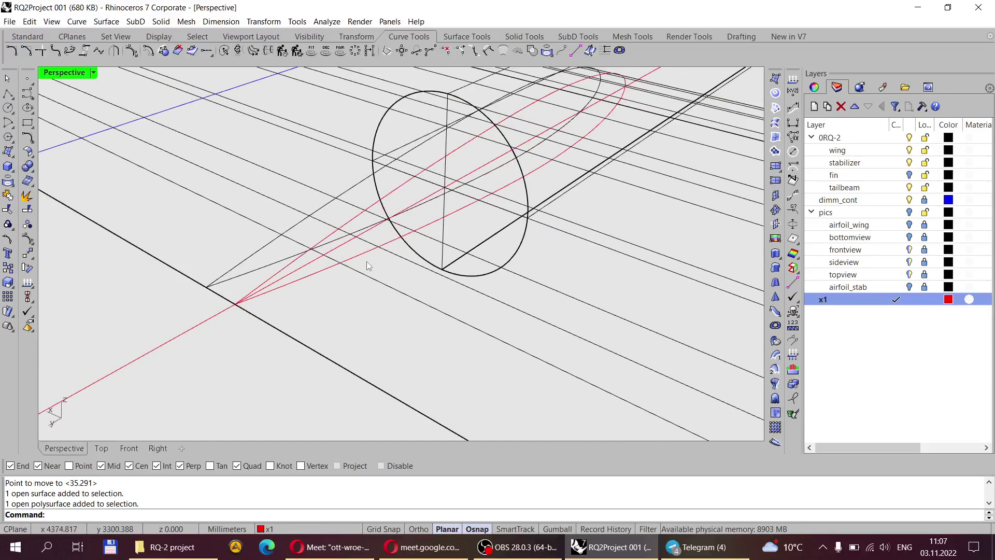
{"action": "left_click", "coordinate": [351, 223]}
{"action": "key", "text": "Delete"}
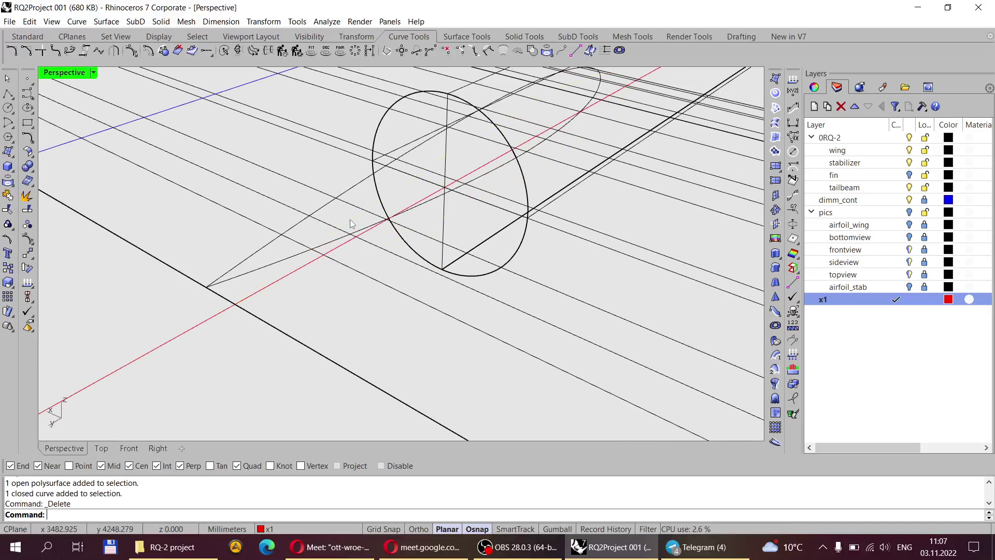
Switch to the Top view of the stabilizer and tail beam and set its display mode to Wireframe.
{"action": "scroll", "coordinate": [349, 219], "scroll_direction": "down", "scroll_amount": 3}
{"action": "left_click", "coordinate": [251, 284]}
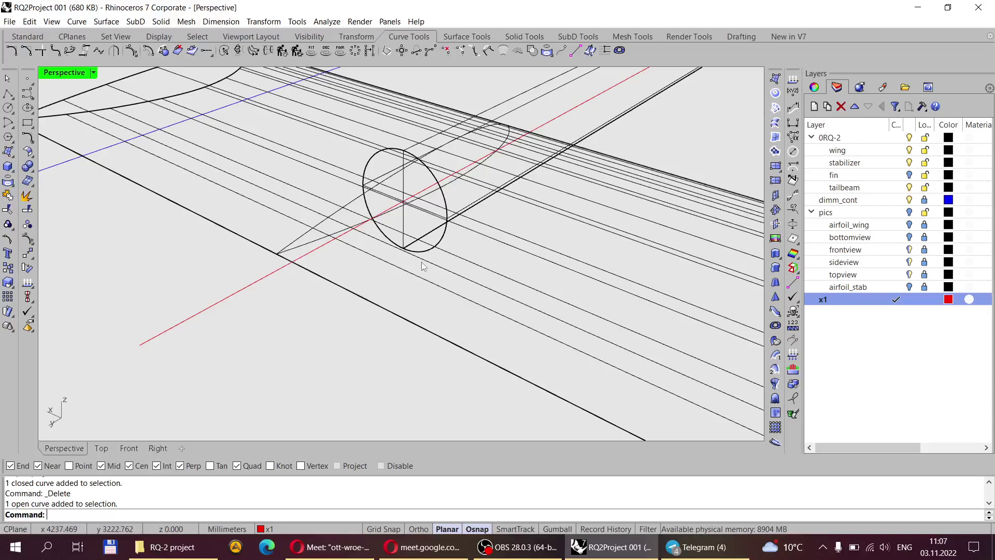
{"action": "left_click", "coordinate": [135, 449]}
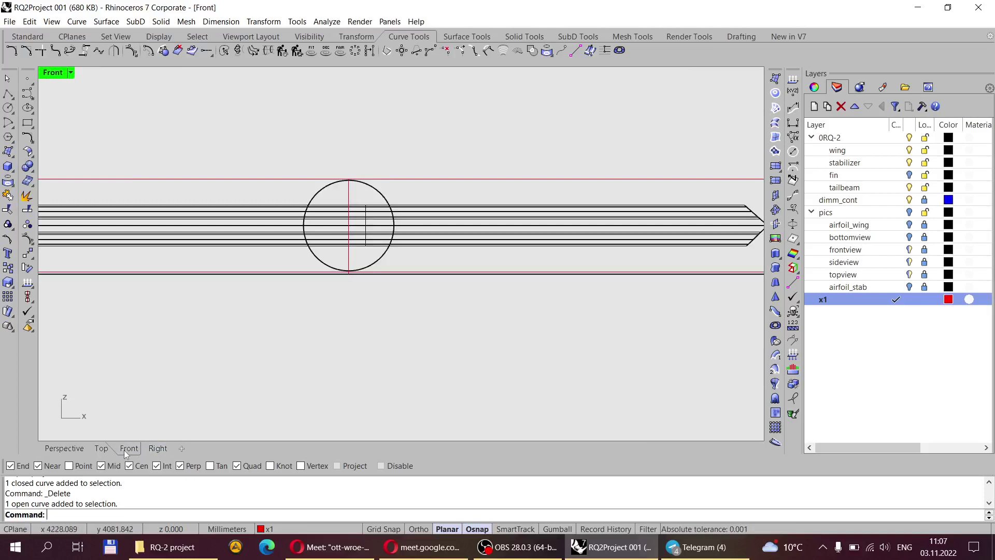
{"action": "left_click", "coordinate": [101, 449]}
{"action": "scroll", "coordinate": [450, 173], "scroll_direction": "down", "scroll_amount": 4}
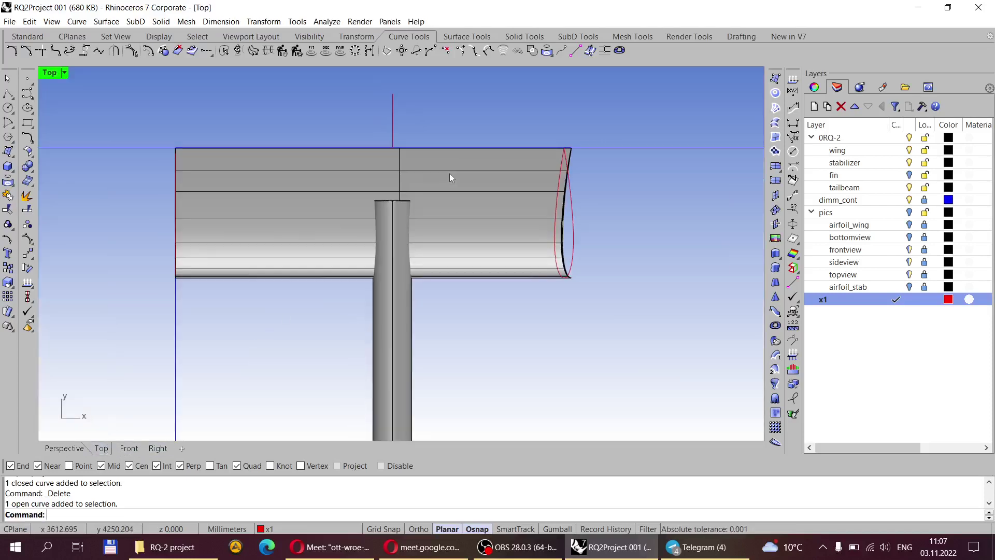
{"action": "scroll", "coordinate": [433, 197], "scroll_direction": "up", "scroll_amount": 2}
{"action": "scroll", "coordinate": [406, 161], "scroll_direction": "down", "scroll_amount": 2}
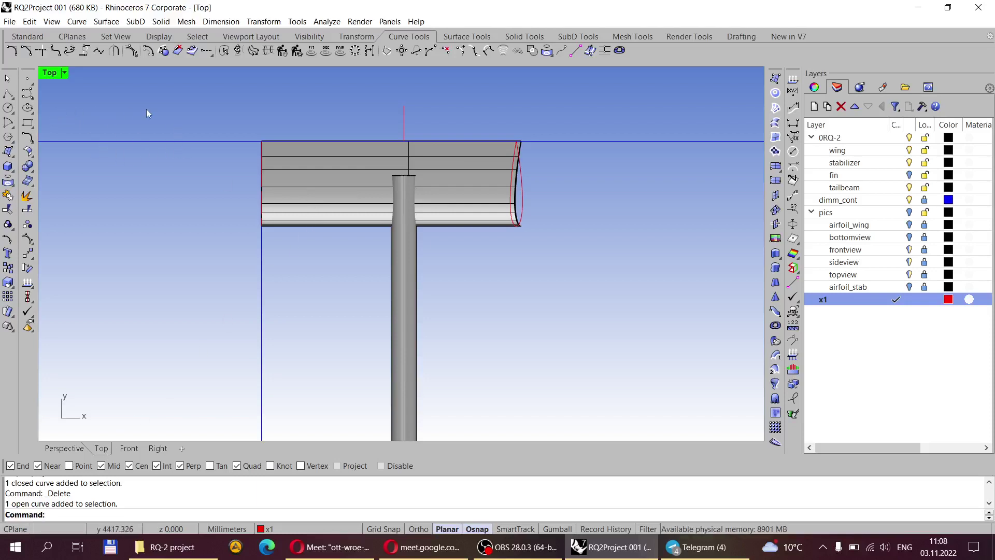
{"action": "left_click", "coordinate": [64, 73]}
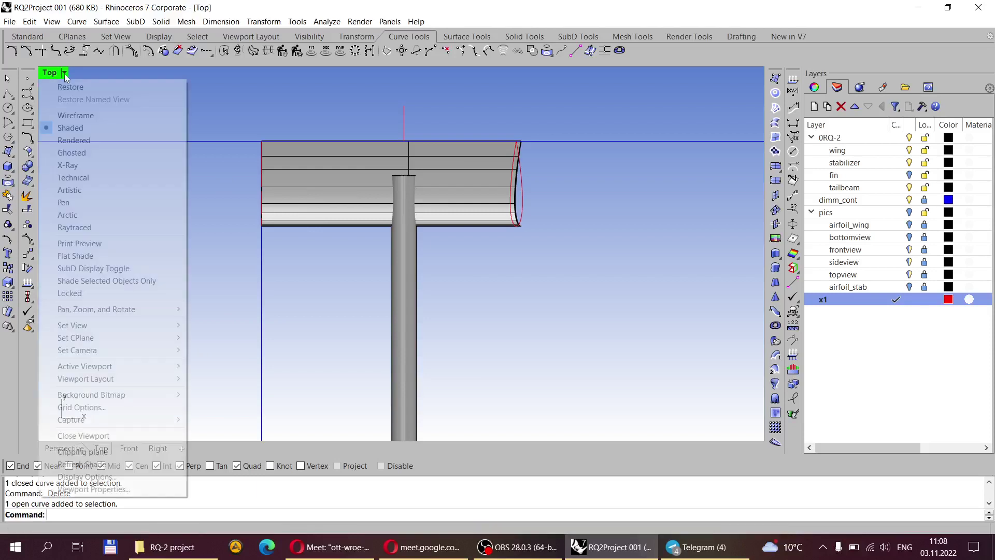
{"action": "left_click", "coordinate": [82, 116]}
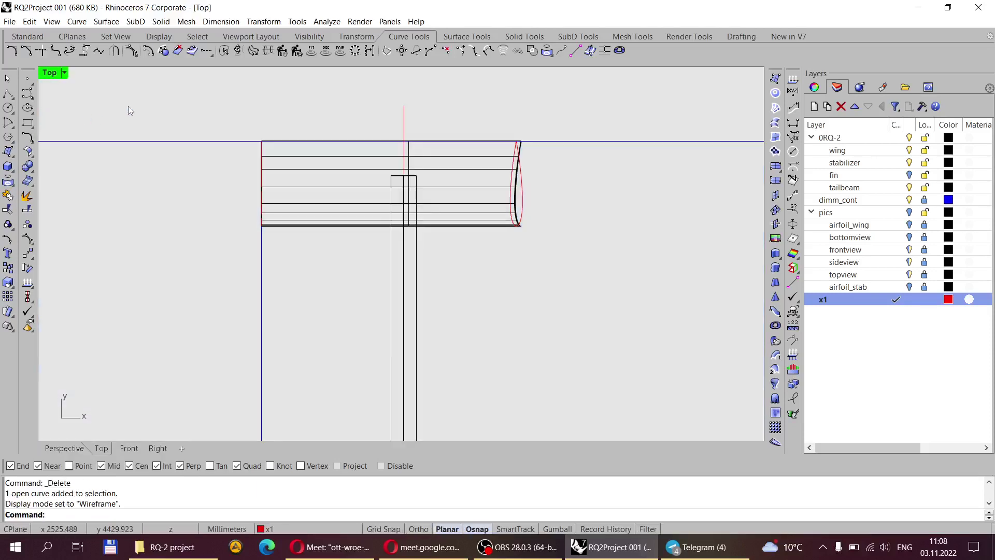
Turn on the pics layer and compare the tail beam's end with the top-view reference drawing.
{"action": "left_click", "coordinate": [909, 213]}
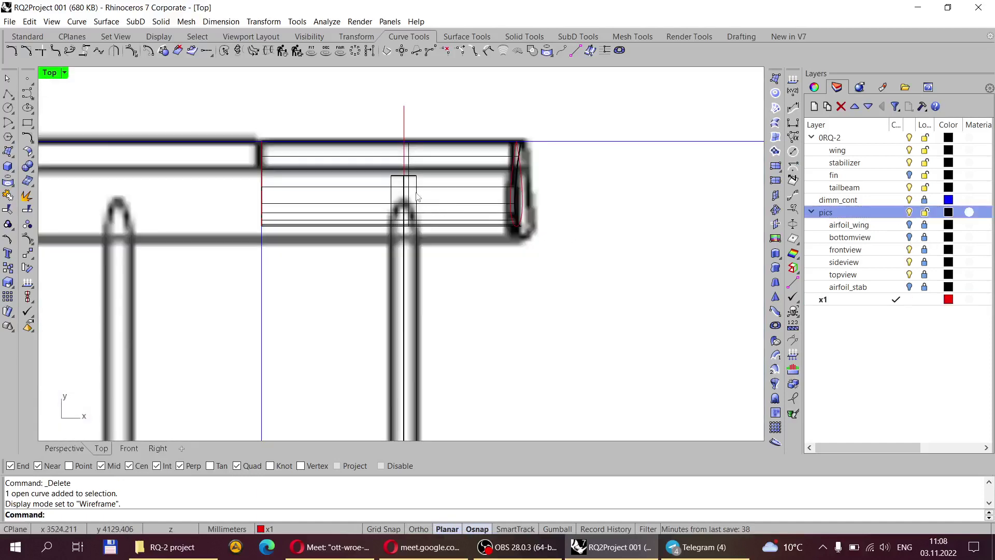
{"action": "scroll", "coordinate": [418, 196], "scroll_direction": "down", "scroll_amount": 5}
{"action": "scroll", "coordinate": [421, 154], "scroll_direction": "up", "scroll_amount": 4}
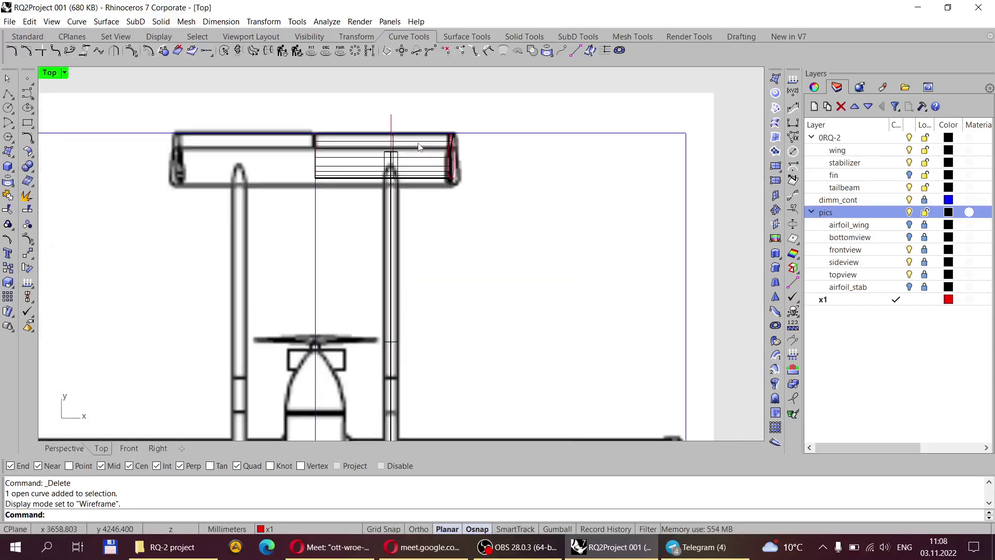
{"action": "scroll", "coordinate": [420, 147], "scroll_direction": "up", "scroll_amount": 3}
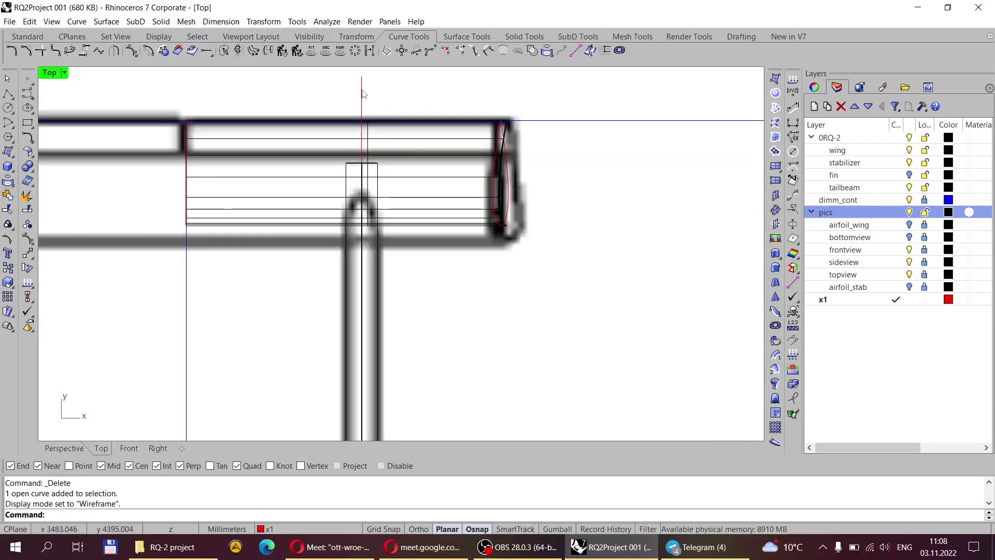
{"action": "scroll", "coordinate": [364, 119], "scroll_direction": "down", "scroll_amount": 2}
{"action": "scroll", "coordinate": [368, 107], "scroll_direction": "up", "scroll_amount": 3}
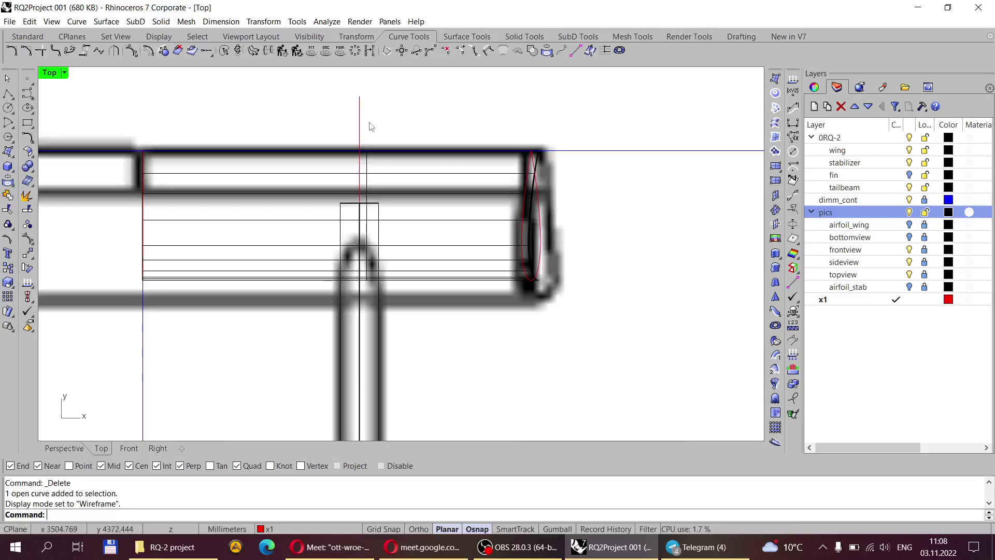
Show the control points of the red tail beam centre line and move its protruding end point back inside the stabilizer.
{"action": "left_click", "coordinate": [359, 107]}
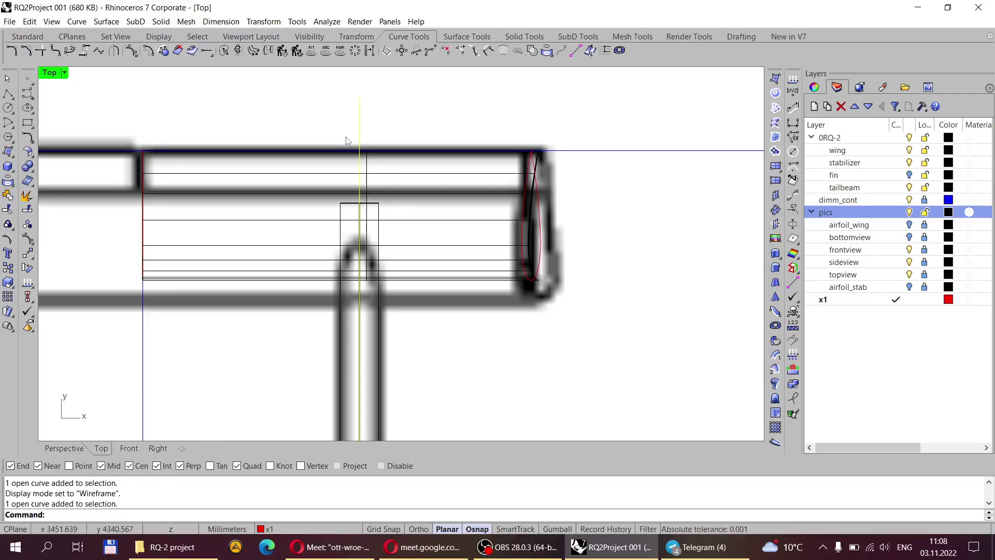
{"action": "left_click", "coordinate": [27, 239]}
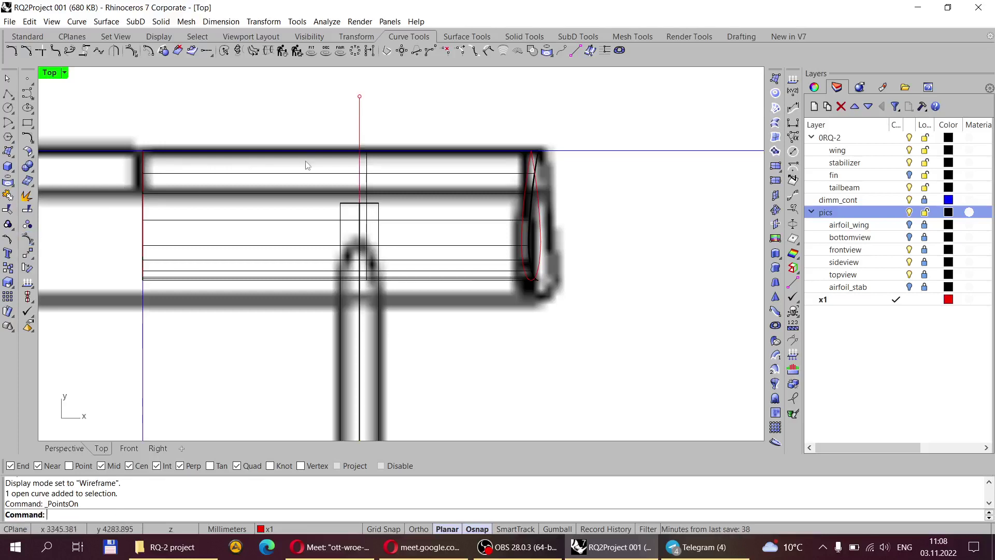
{"action": "left_click", "coordinate": [360, 97]}
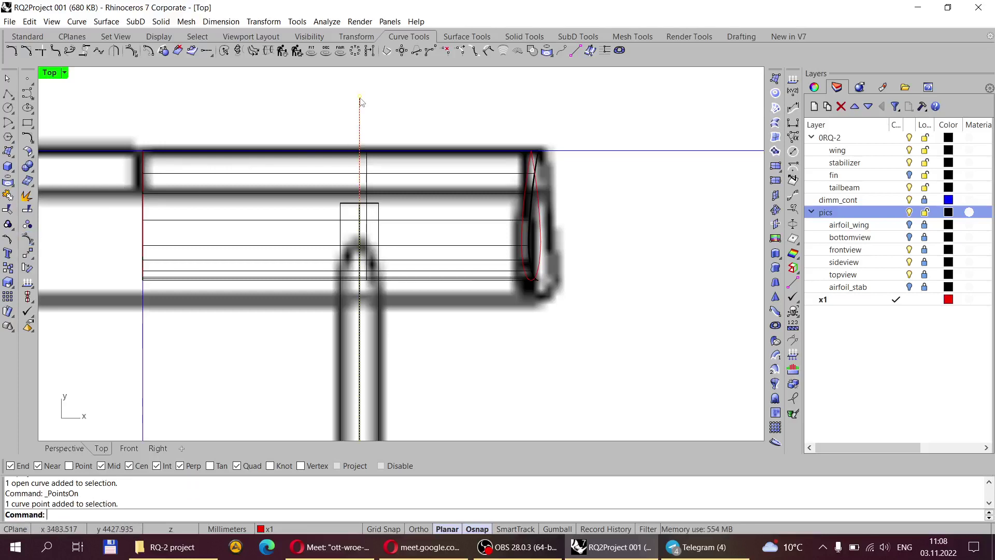
{"action": "left_click_drag", "start_coordinate": [360, 98], "coordinate": [359, 194]}
{"action": "scroll", "coordinate": [361, 196], "scroll_direction": "up", "scroll_amount": 5}
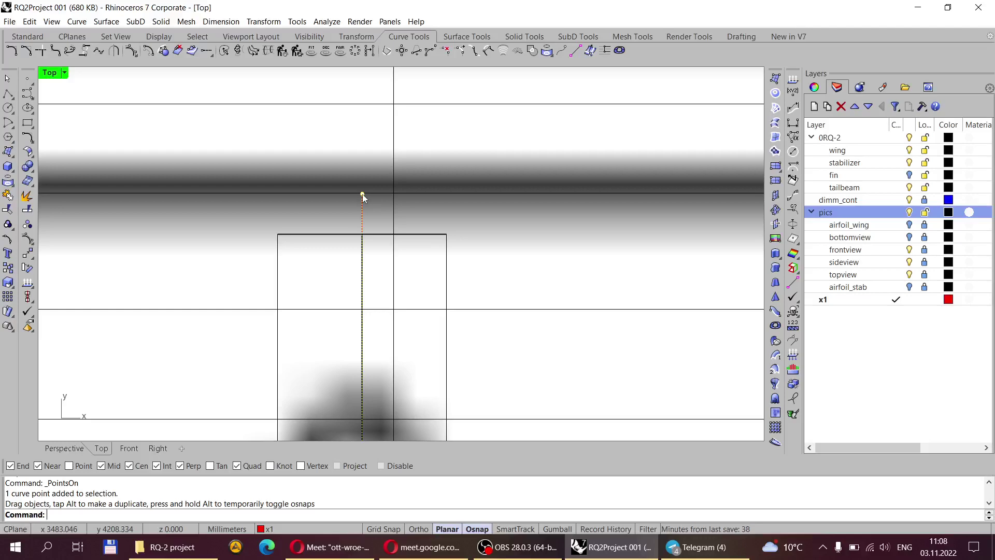
{"action": "left_click", "coordinate": [361, 201]}
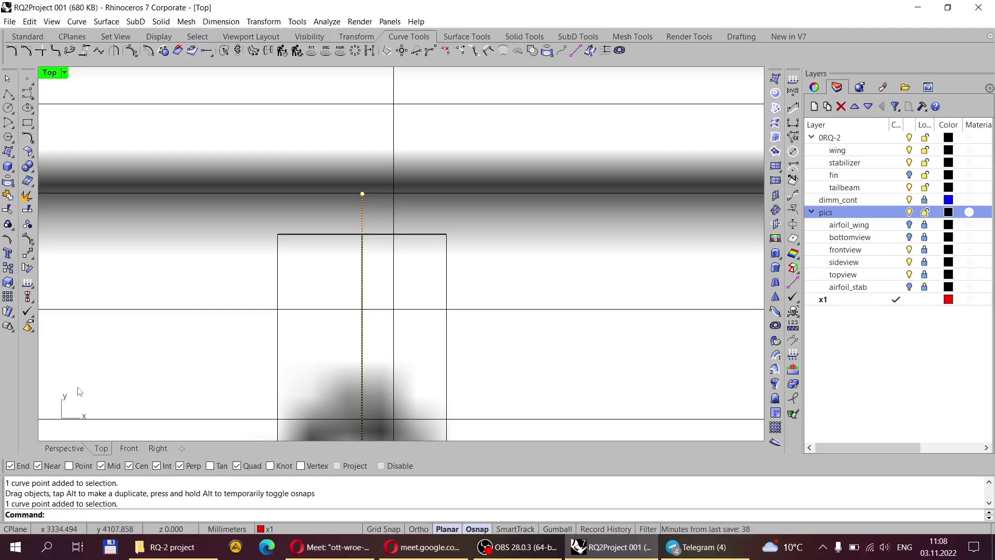
Turn off the Perp object snap with the centre line's end point in close view in Perspective.
{"action": "left_click", "coordinate": [63, 449]}
{"action": "scroll", "coordinate": [353, 207], "scroll_direction": "up", "scroll_amount": 6}
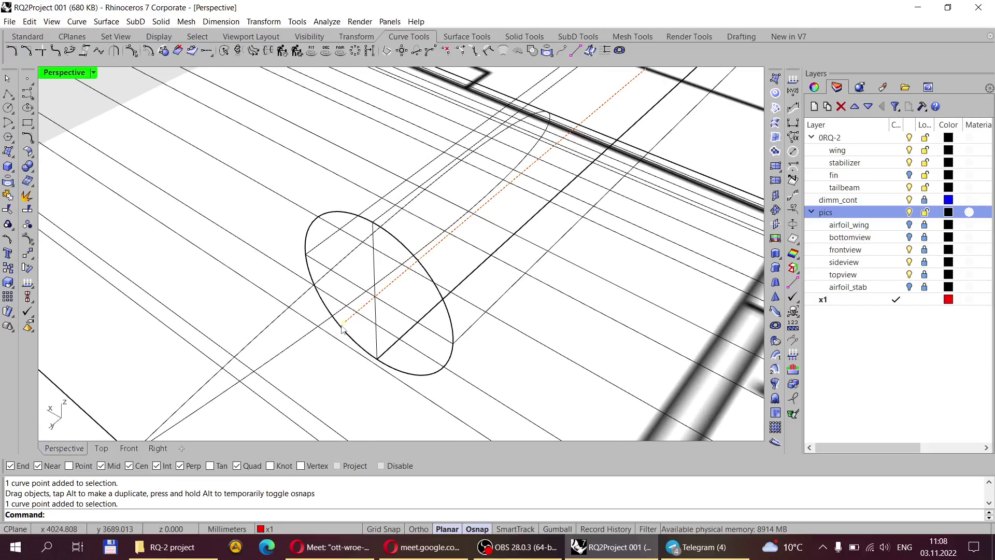
{"action": "left_click", "coordinate": [343, 323]}
{"action": "mouse_move", "coordinate": [343, 324]}
{"action": "left_mouse_down"}
{"action": "mouse_move", "coordinate": [411, 262]}
{"action": "mouse_move", "coordinate": [341, 325]}
{"action": "left_mouse_up"}
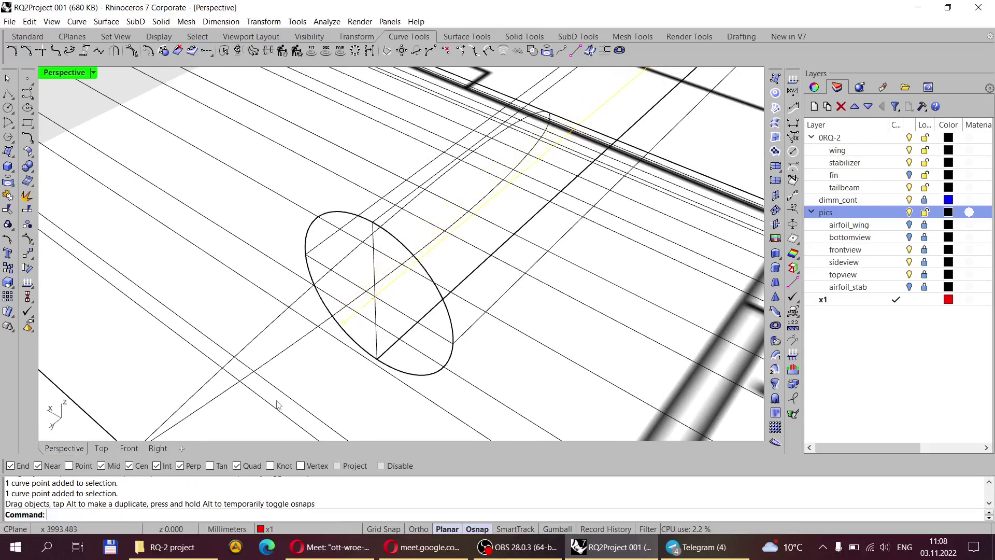
{"action": "left_click", "coordinate": [192, 468]}
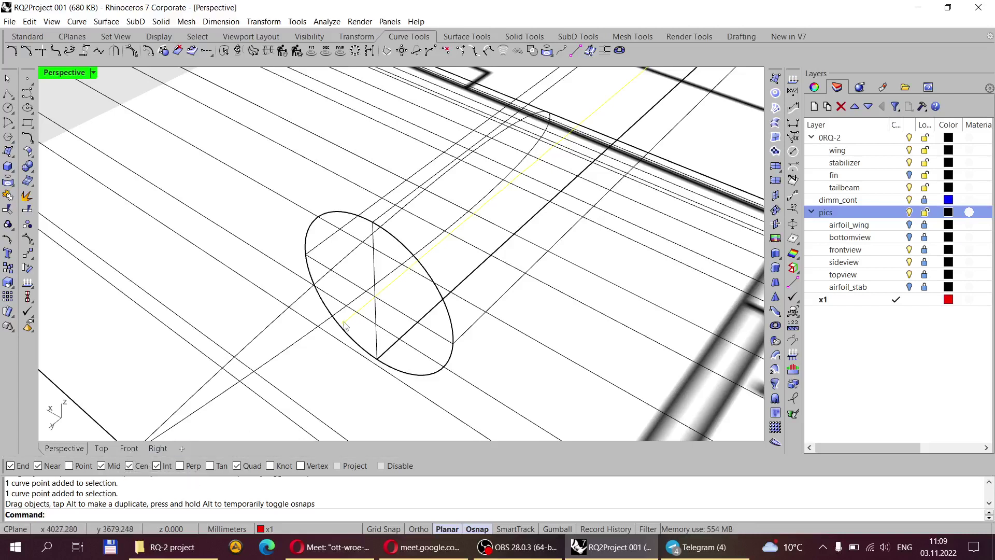
Try snapping the centre line's end point to the centre of the tail beam's end circle, and undo both end point moves.
{"action": "left_click_drag", "start_coordinate": [345, 325], "coordinate": [389, 242]}
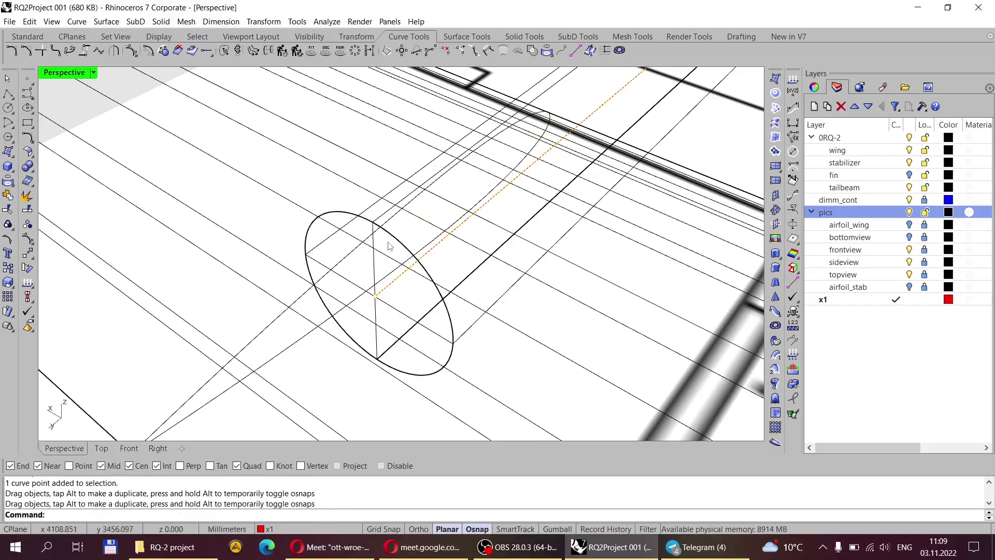
{"action": "key", "text": "Escape"}
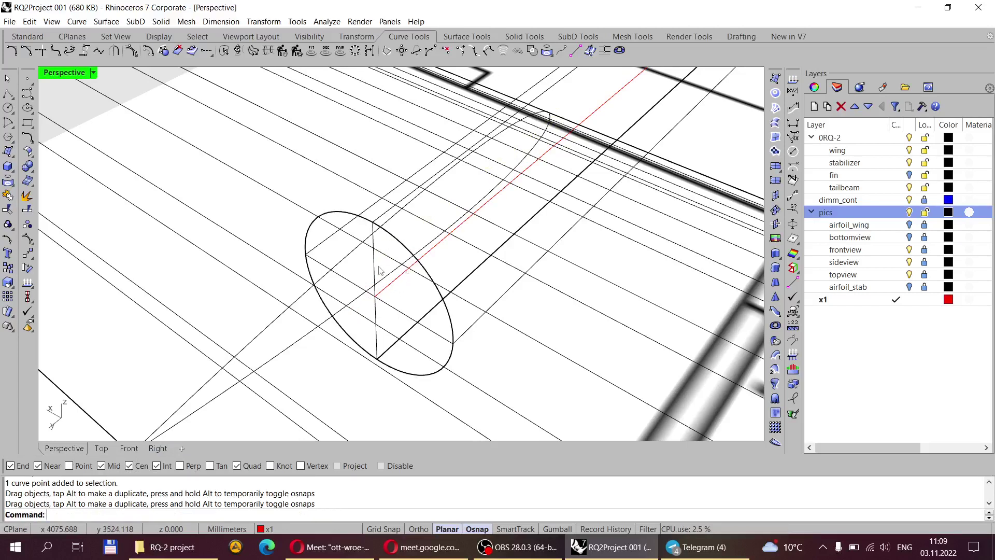
{"action": "left_click", "coordinate": [29, 38]}
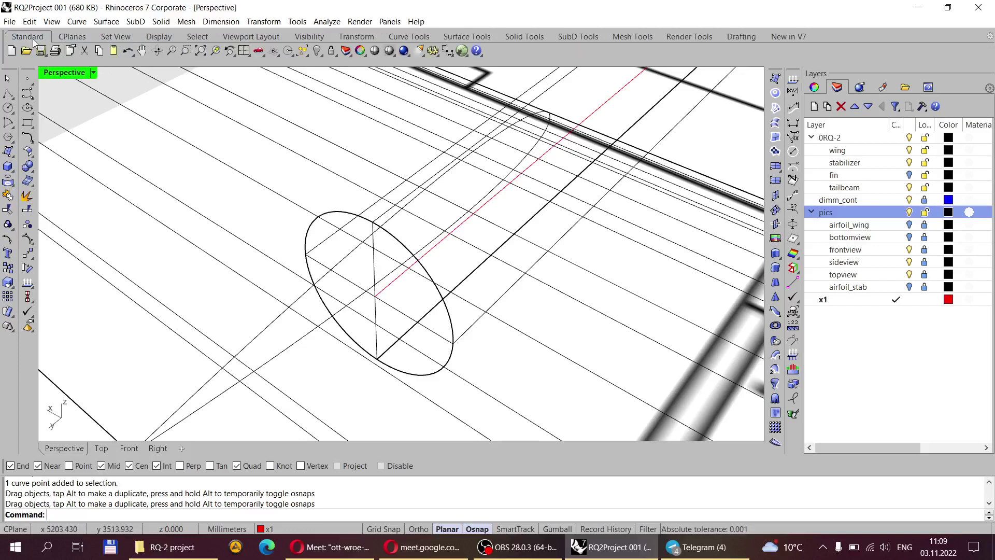
{"action": "left_click", "coordinate": [127, 50]}
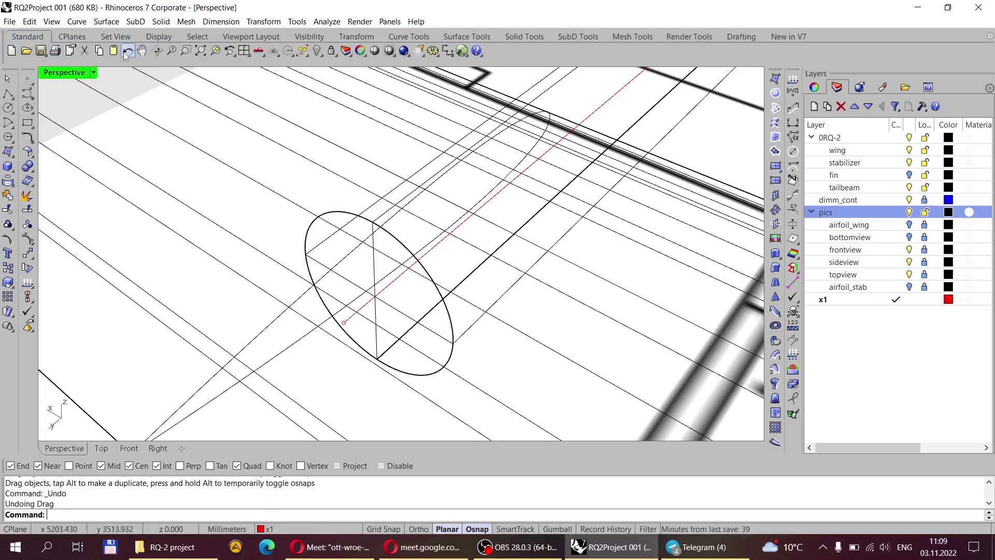
{"action": "left_click", "coordinate": [127, 51]}
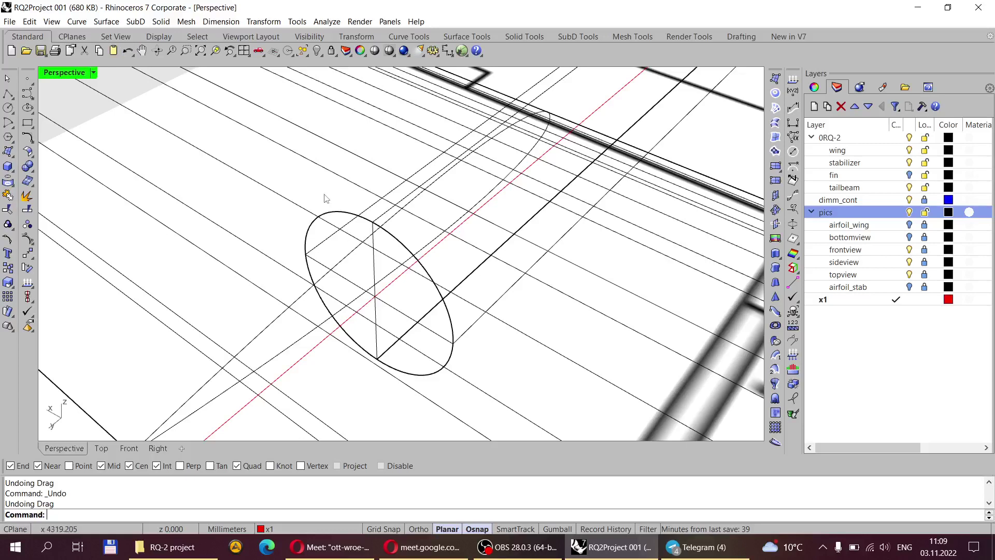
{"action": "scroll", "coordinate": [335, 218], "scroll_direction": "down", "scroll_amount": 3}
{"action": "scroll", "coordinate": [348, 231], "scroll_direction": "up", "scroll_amount": 2}
{"action": "scroll", "coordinate": [357, 247], "scroll_direction": "up", "scroll_amount": 2}
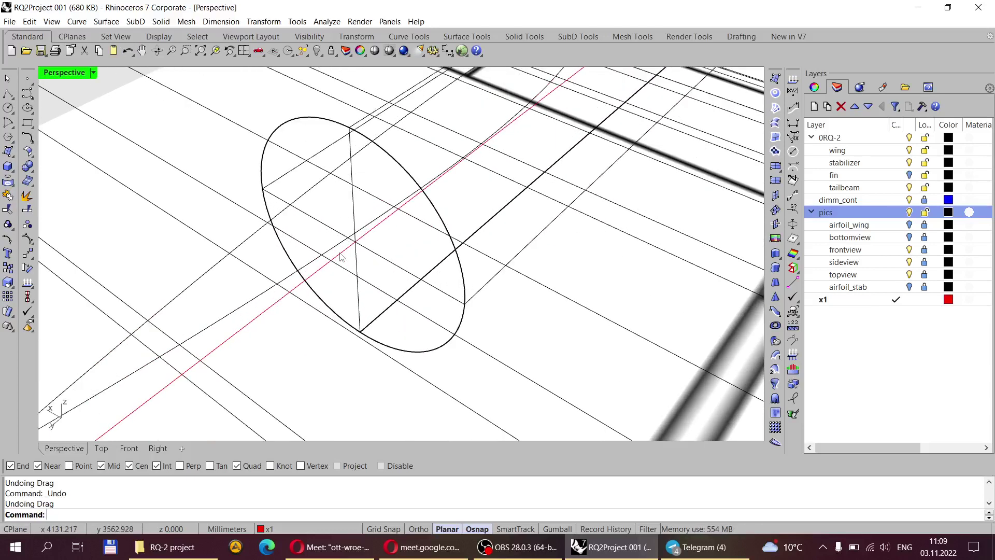
{"action": "left_click", "coordinate": [10, 211]}
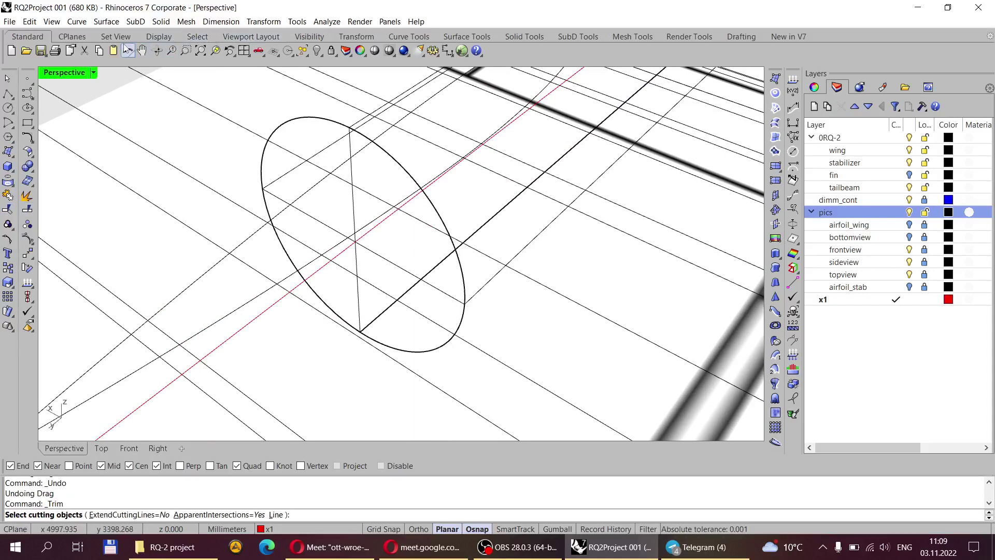
{"action": "left_click", "coordinate": [409, 37]}
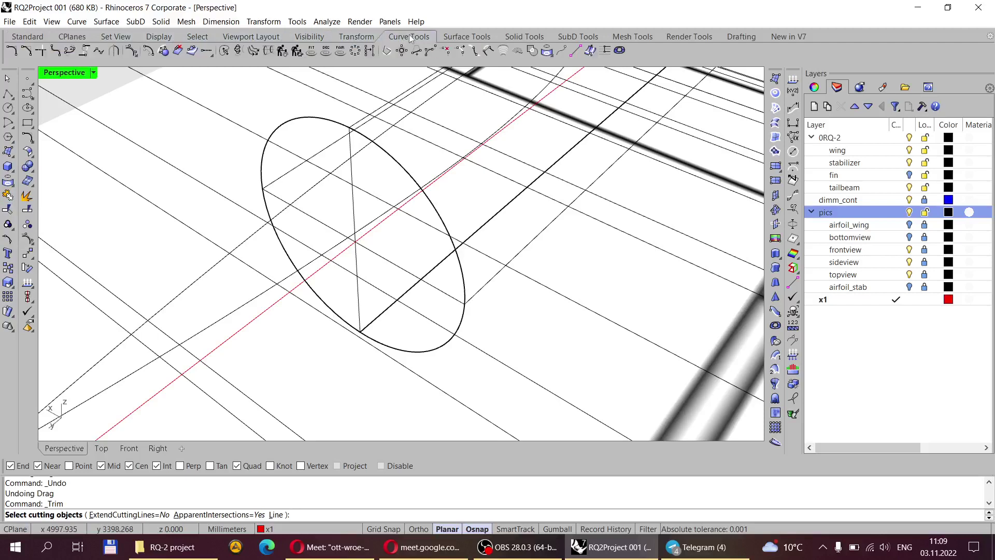
{"action": "left_click", "coordinate": [346, 35]}
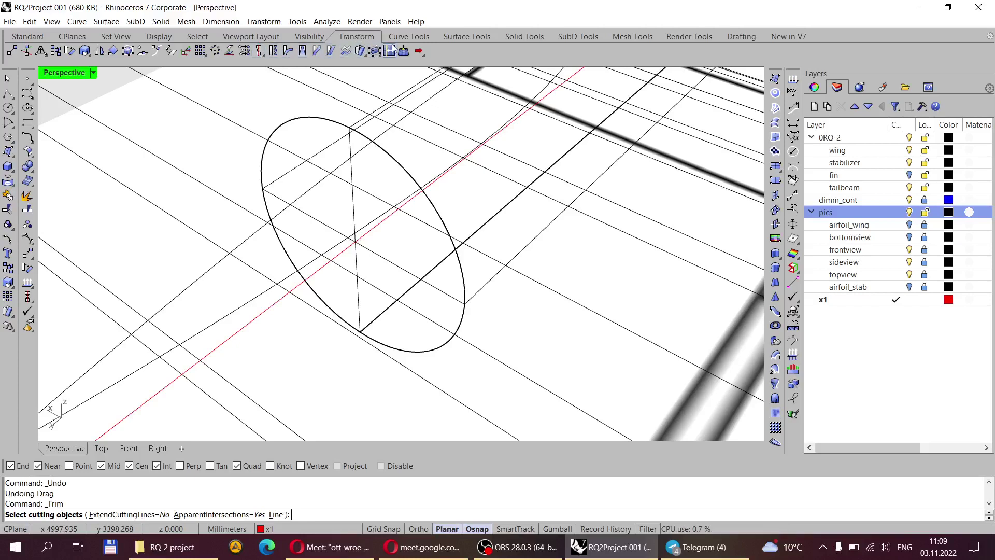
{"action": "left_click", "coordinate": [408, 37]}
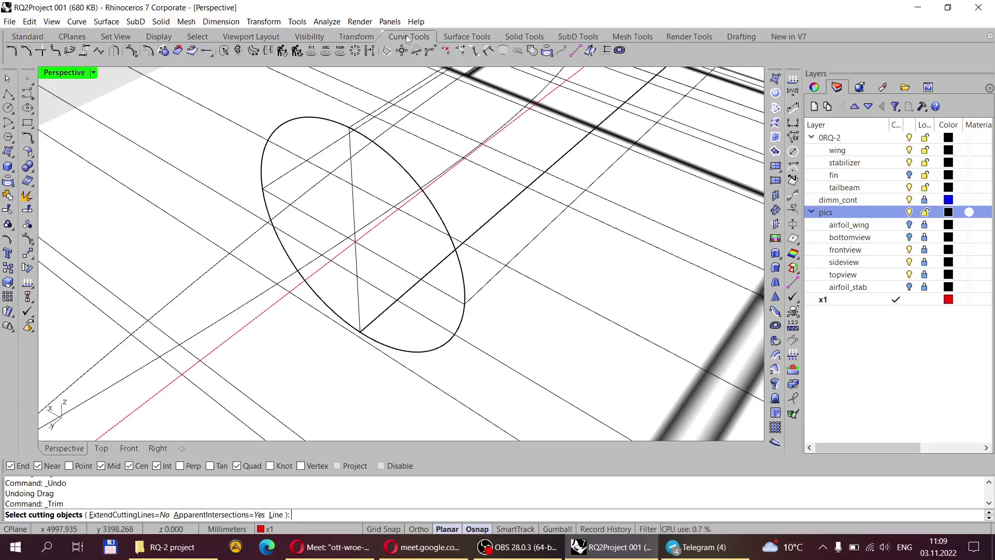
{"action": "left_click", "coordinate": [460, 38]}
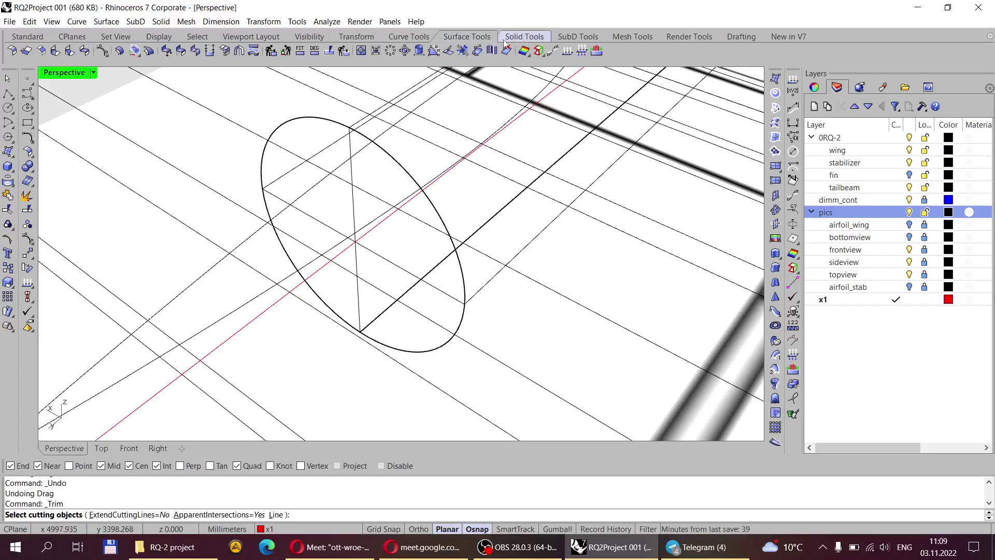
{"action": "left_click", "coordinate": [521, 40]}
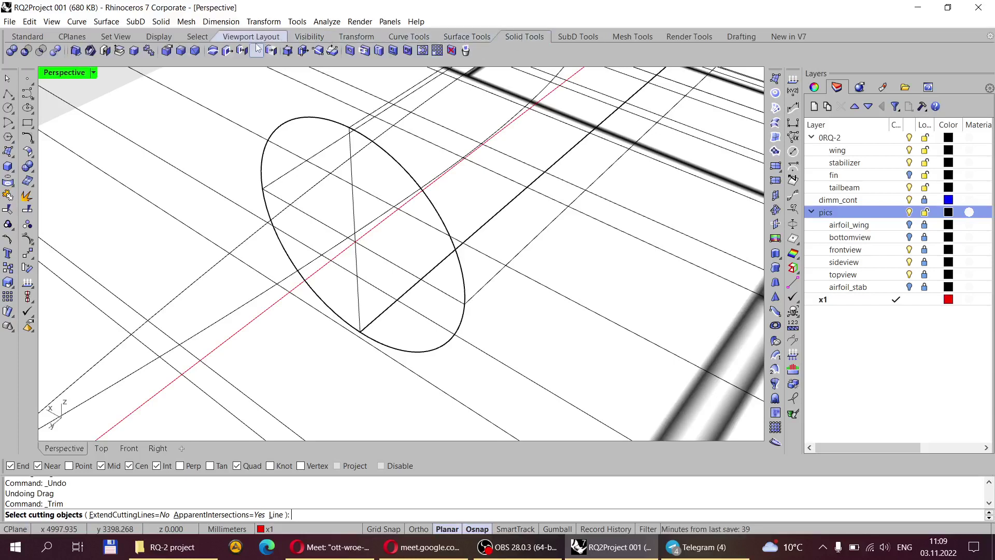
{"action": "left_click", "coordinate": [197, 37]}
{"action": "left_click", "coordinate": [245, 37]}
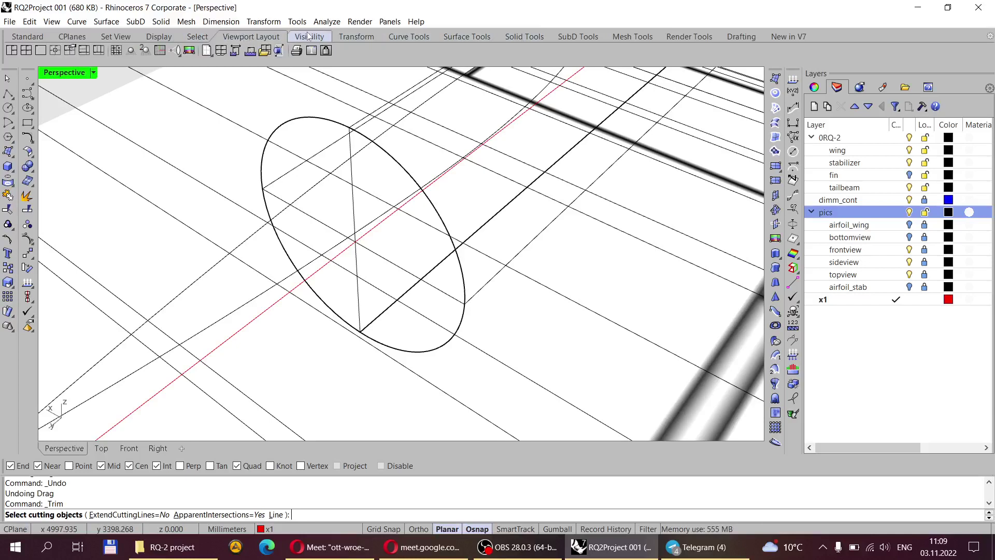
{"action": "left_click", "coordinate": [320, 37]}
{"action": "left_click", "coordinate": [359, 38]}
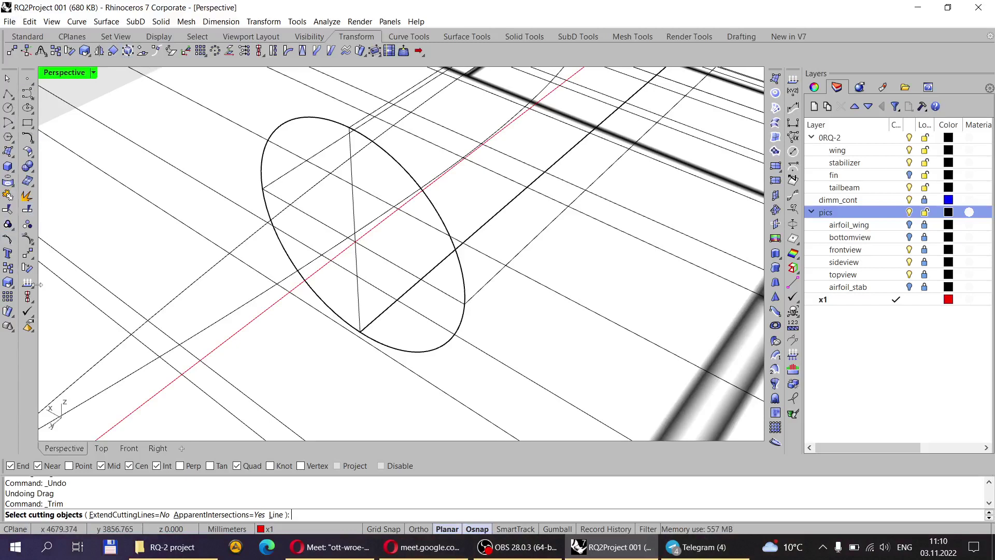
Trim off the part of the red centre line that protrudes beyond the stabilizer, using the tail beam as cutting object.
{"action": "left_click", "coordinate": [7, 210]}
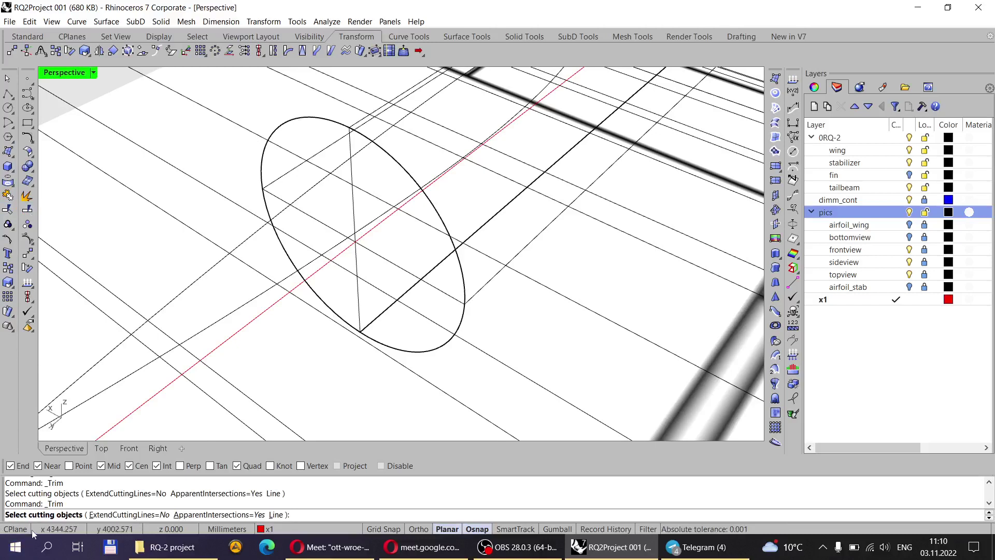
{"action": "left_click", "coordinate": [308, 119]}
{"action": "scroll", "coordinate": [362, 155], "scroll_direction": "down", "scroll_amount": 2}
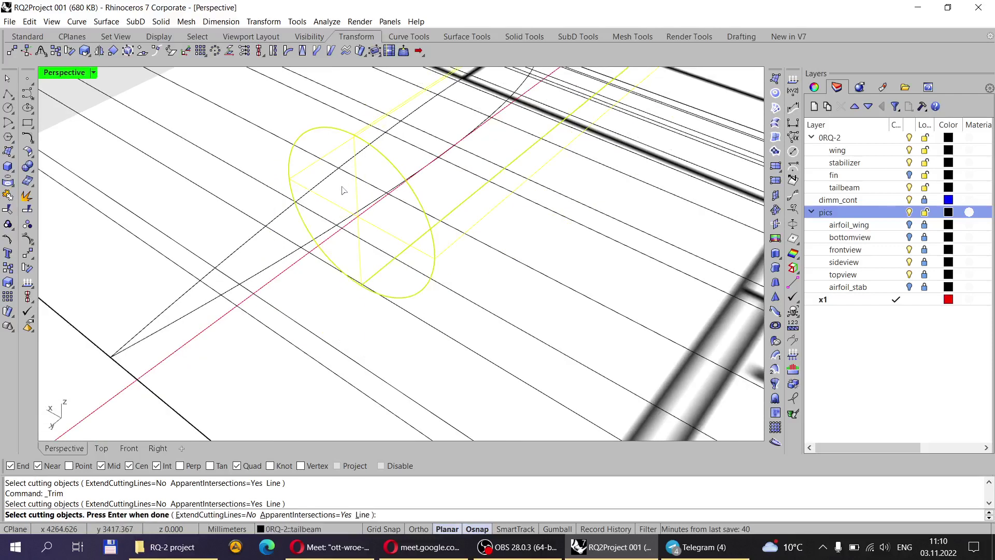
{"action": "key", "text": "Return"}
{"action": "scroll", "coordinate": [311, 280], "scroll_direction": "down", "scroll_amount": 4}
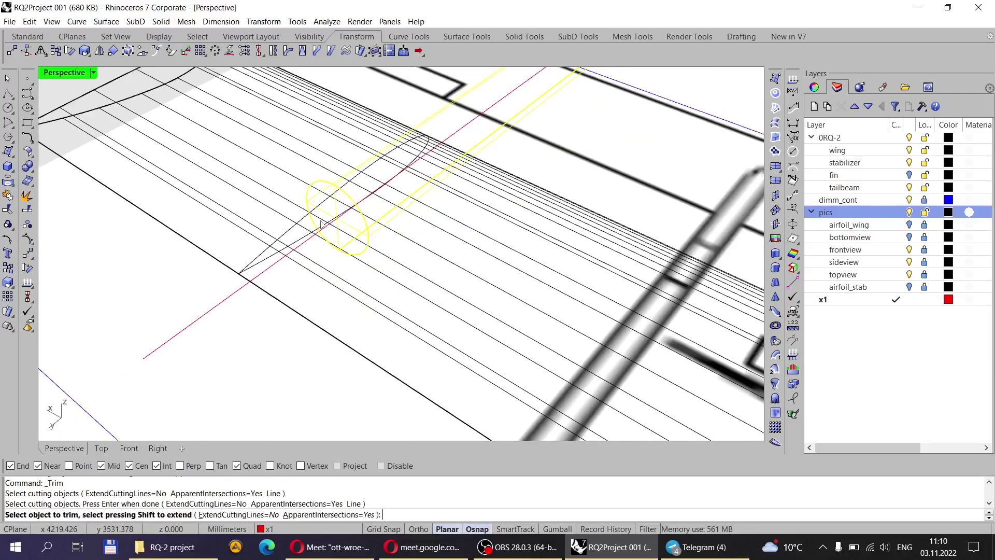
{"action": "left_click", "coordinate": [236, 291]}
{"action": "key", "text": "Return"}
{"action": "scroll", "coordinate": [331, 220], "scroll_direction": "up", "scroll_amount": 5}
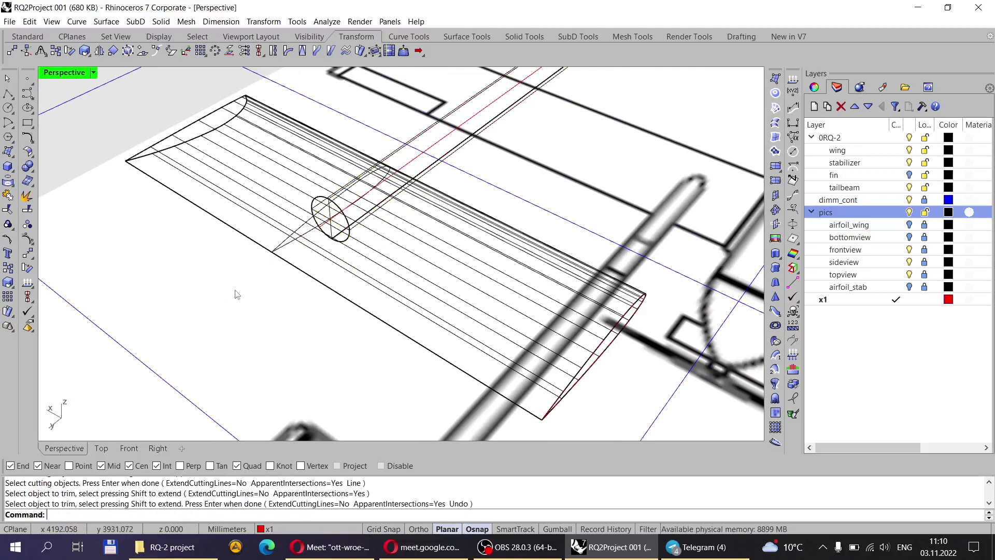
Trim the remaining stub of the red centre line back to the tail beam's end face, using the tail beam as cutting object.
{"action": "right_click_drag", "start_coordinate": [352, 215], "coordinate": [421, 245]}
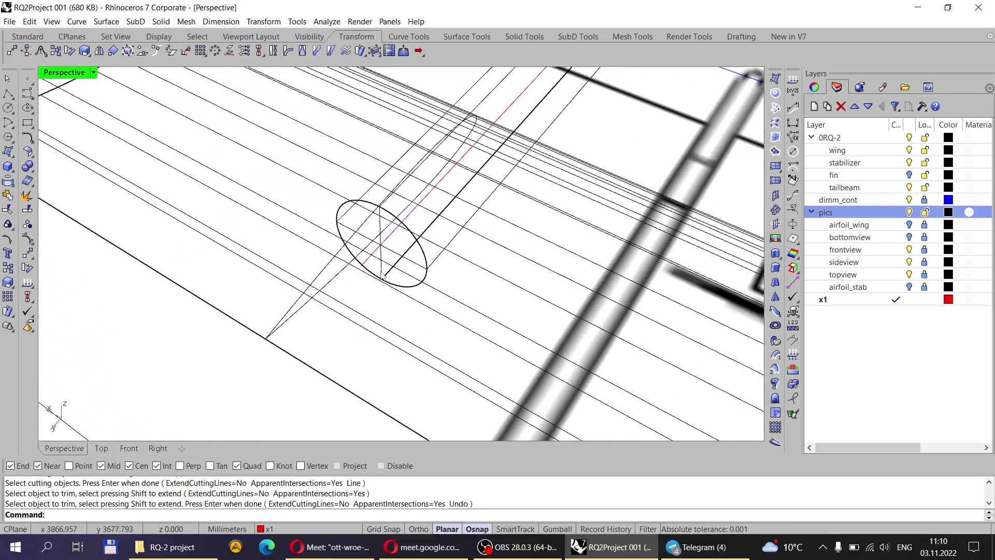
{"action": "scroll", "coordinate": [383, 274], "scroll_direction": "up", "scroll_amount": 3}
{"action": "right_click_drag", "start_coordinate": [370, 262], "coordinate": [420, 203]}
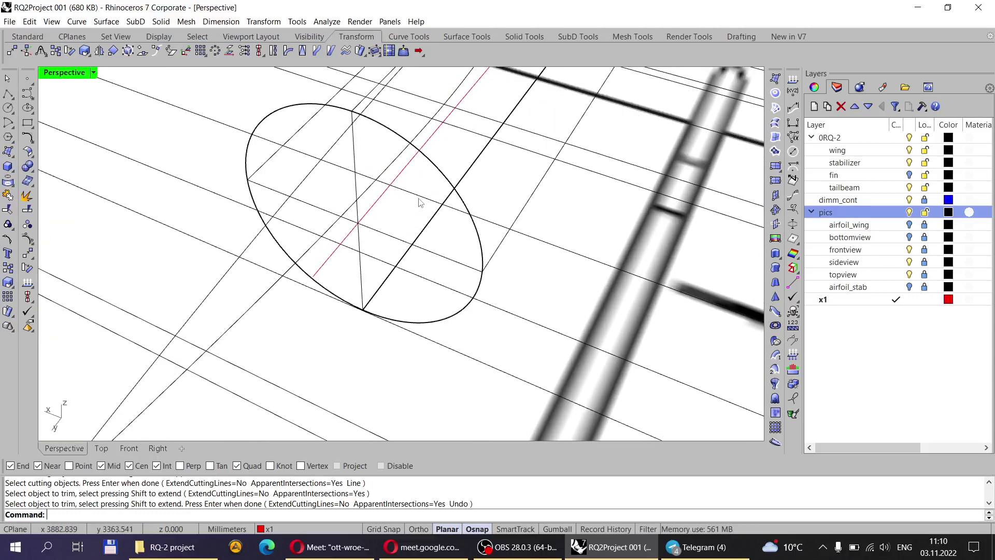
{"action": "left_click", "coordinate": [10, 209]}
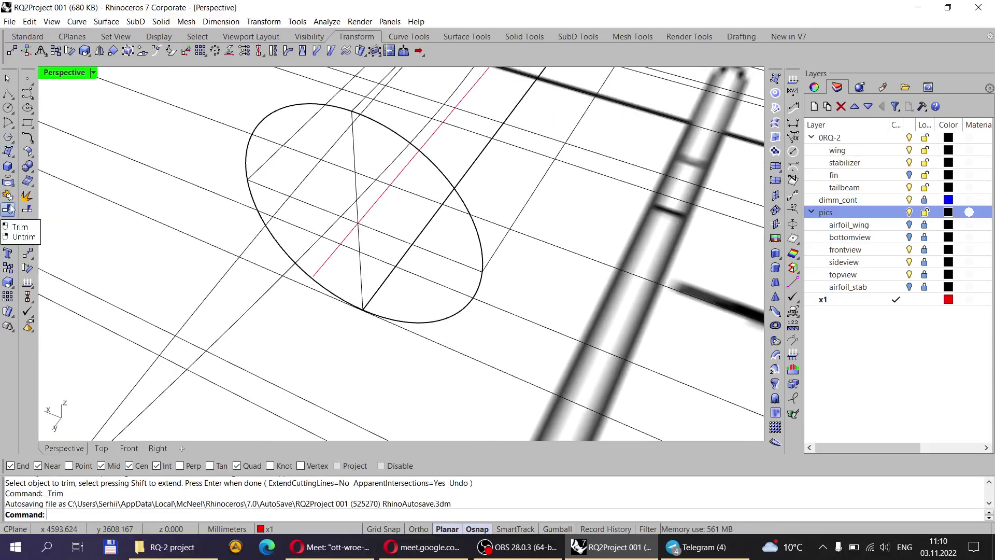
{"action": "left_click", "coordinate": [326, 107]}
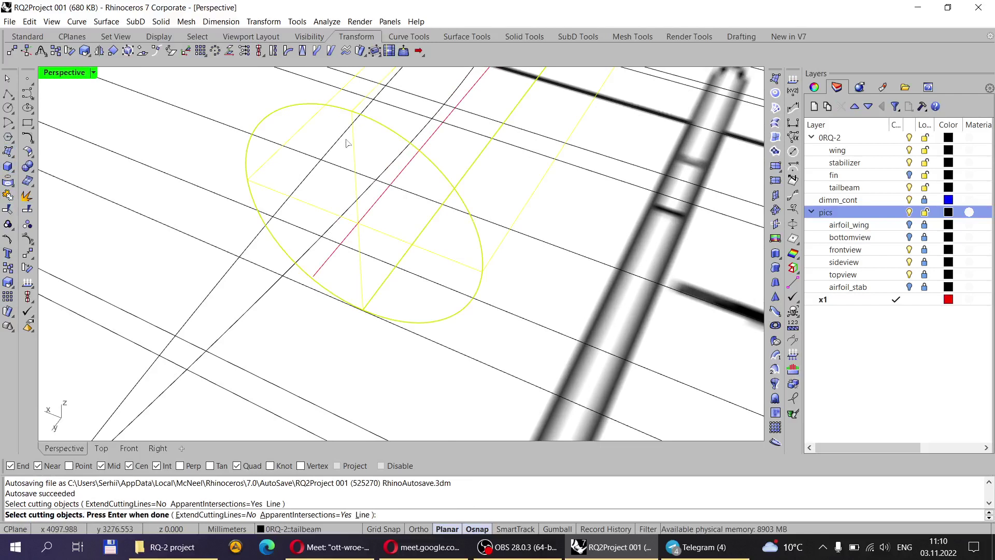
{"action": "key", "text": "Return"}
{"action": "left_click", "coordinate": [324, 265]}
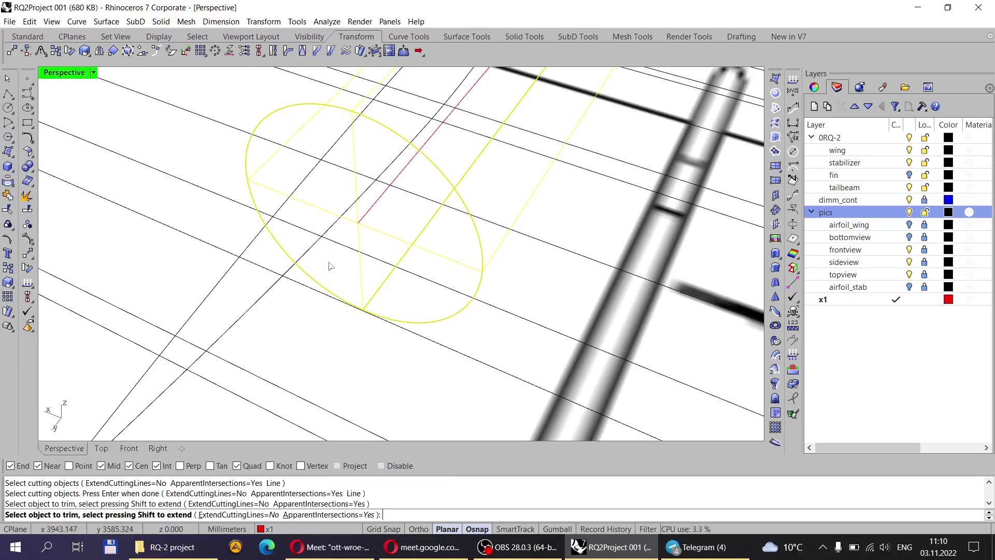
{"action": "key", "text": "Return"}
Examine the centre line's trimmed end on the tail beam's end face and the beam's position in the stabilizer in Perspective.
{"action": "scroll", "coordinate": [330, 262], "scroll_direction": "up", "scroll_amount": 4}
{"action": "scroll", "coordinate": [332, 243], "scroll_direction": "down", "scroll_amount": 2}
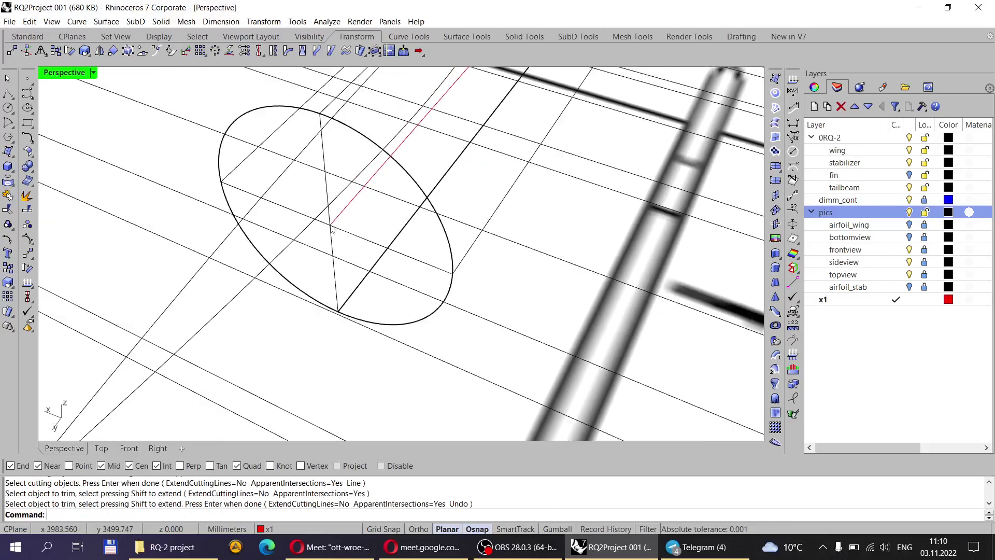
{"action": "scroll", "coordinate": [331, 228], "scroll_direction": "up", "scroll_amount": 5}
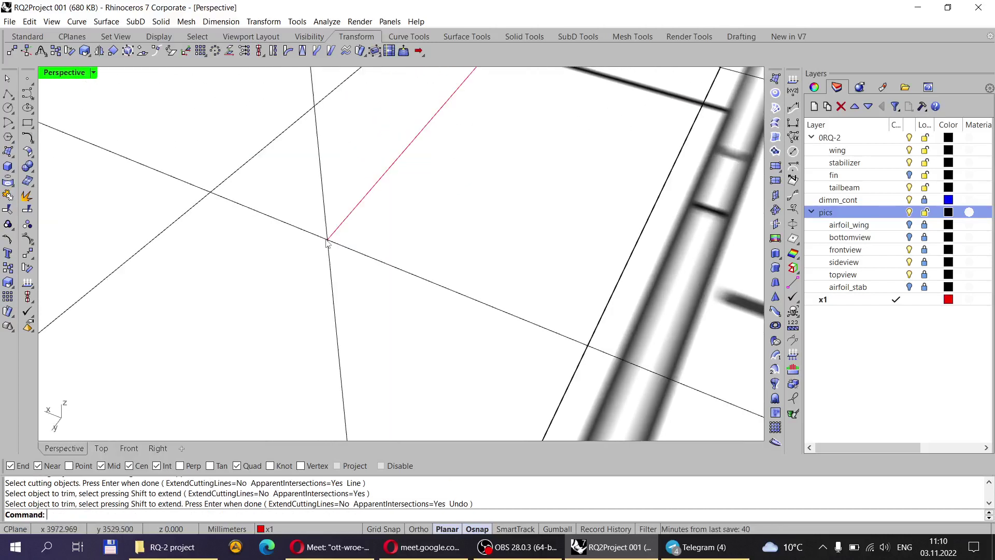
{"action": "left_click", "coordinate": [342, 228]}
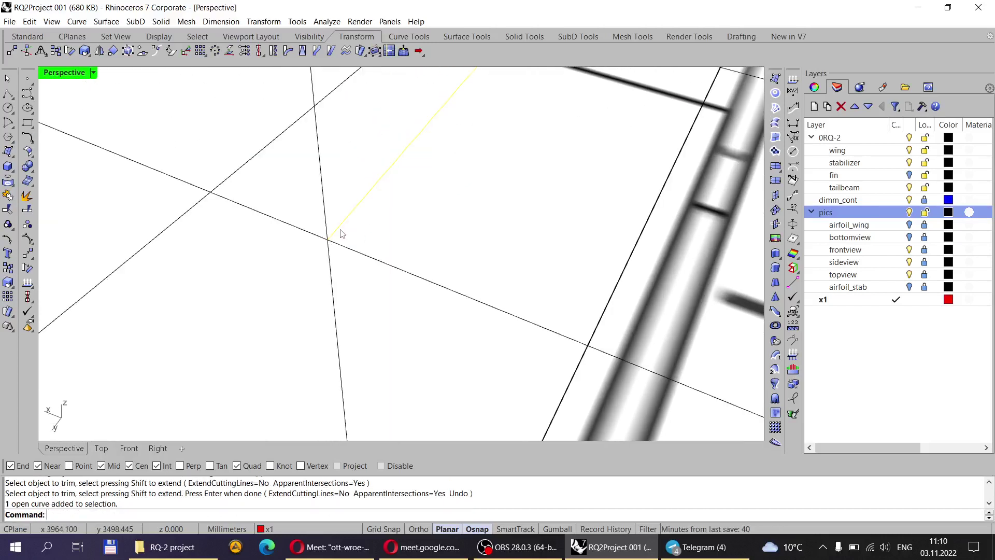
{"action": "key", "text": "Escape"}
{"action": "scroll", "coordinate": [322, 242], "scroll_direction": "down", "scroll_amount": 3}
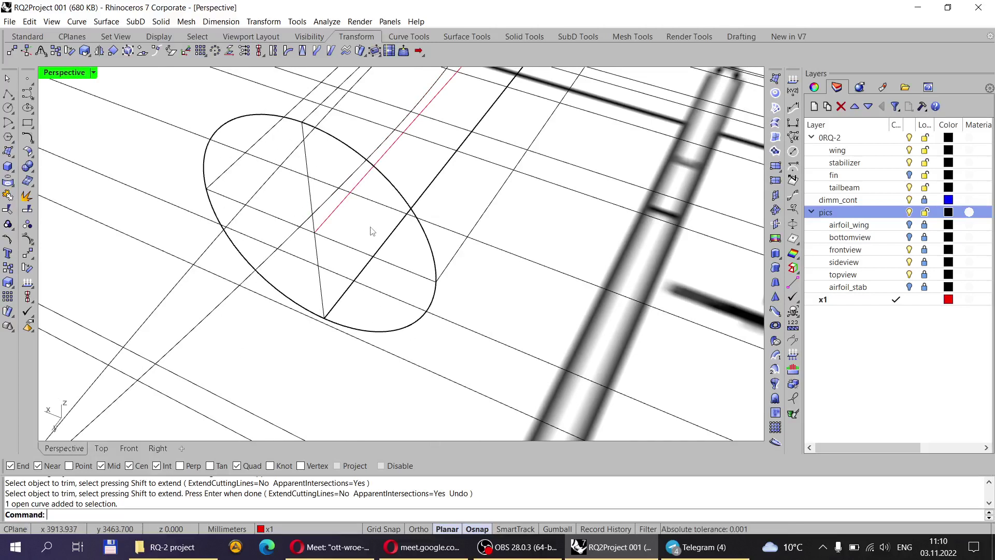
{"action": "scroll", "coordinate": [317, 236], "scroll_direction": "up", "scroll_amount": 6}
{"action": "scroll", "coordinate": [305, 277], "scroll_direction": "down", "scroll_amount": 5}
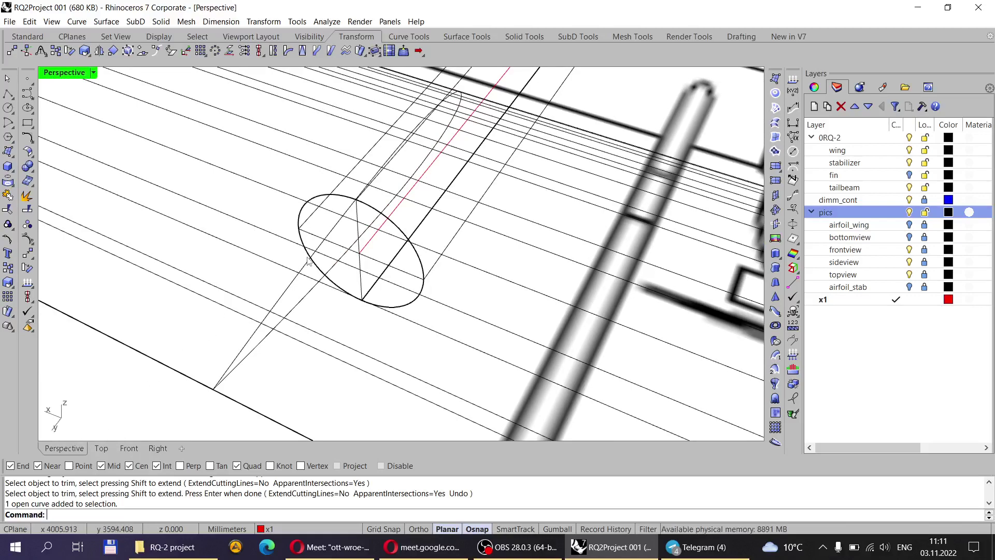
{"action": "mouse_move", "coordinate": [308, 261]}
{"action": "right_mouse_down"}
{"action": "mouse_move", "coordinate": [473, 262]}
{"action": "mouse_move", "coordinate": [409, 254]}
{"action": "mouse_move", "coordinate": [340, 261]}
{"action": "mouse_move", "coordinate": [383, 335]}
{"action": "mouse_move", "coordinate": [357, 242]}
{"action": "right_mouse_up"}
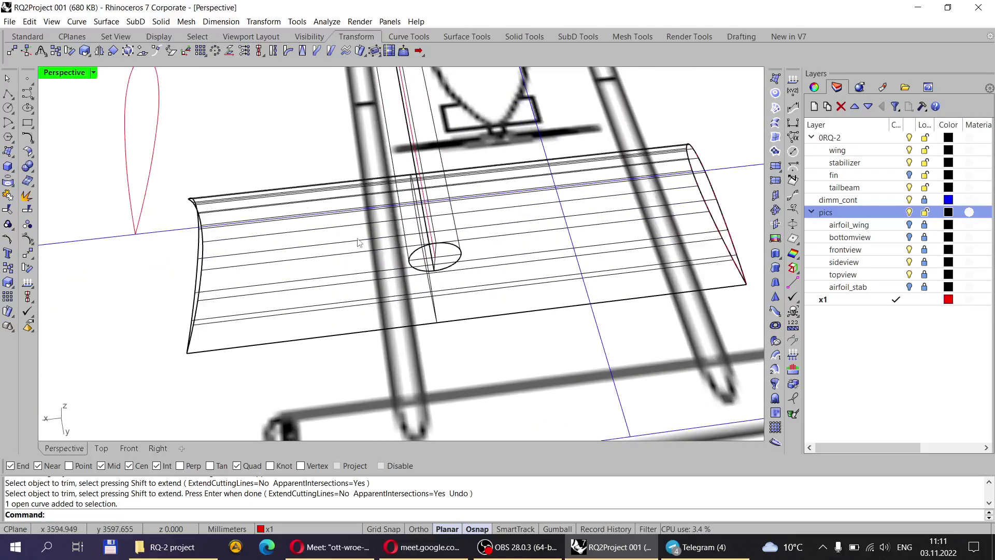
{"action": "scroll", "coordinate": [357, 243], "scroll_direction": "down", "scroll_amount": 3}
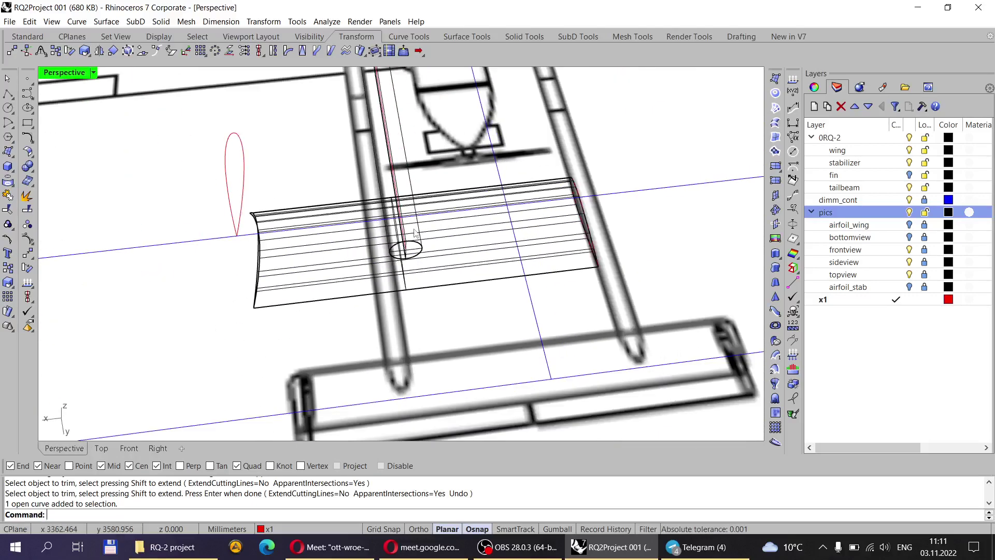
{"action": "scroll", "coordinate": [415, 231], "scroll_direction": "up", "scroll_amount": 5}
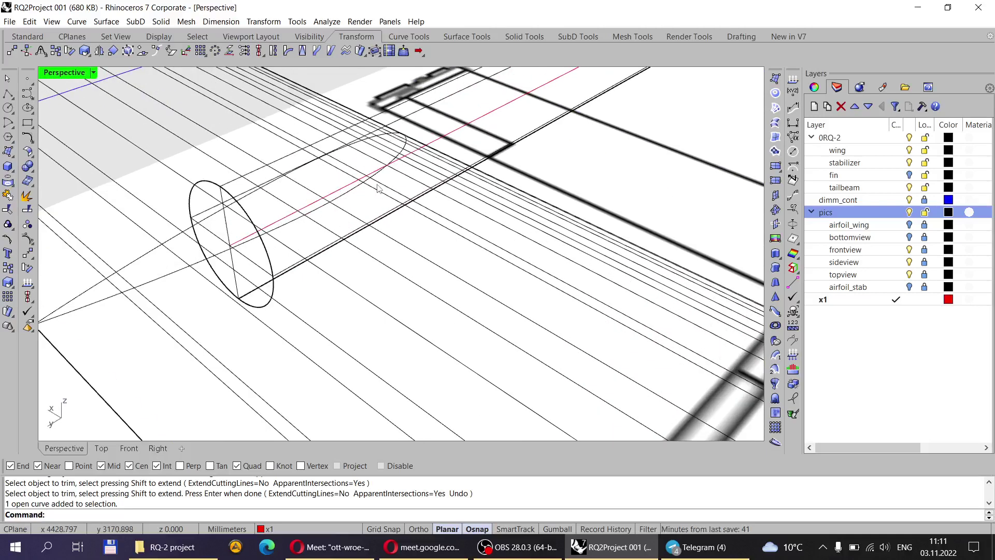
{"action": "scroll", "coordinate": [378, 188], "scroll_direction": "down", "scroll_amount": 3}
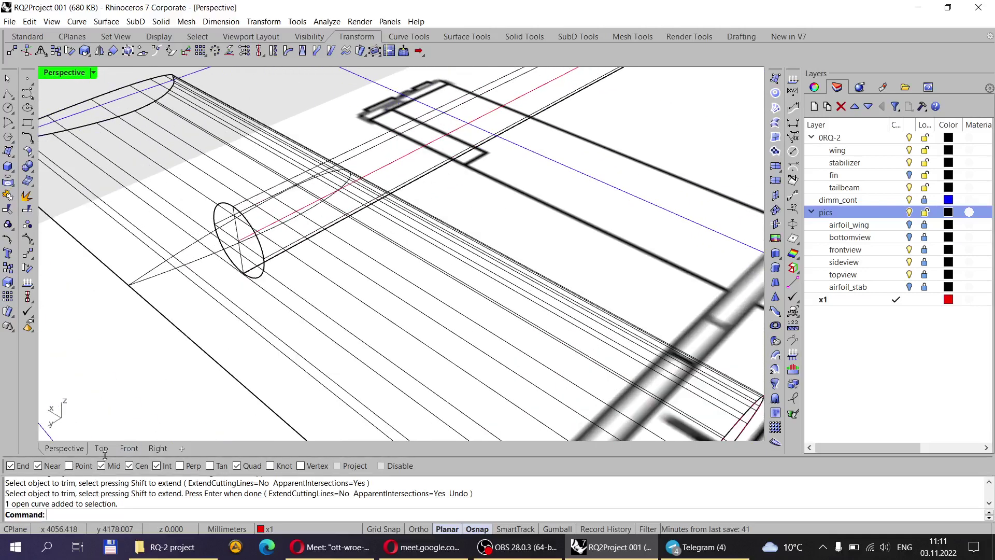
Start a polyline on layer x1 in the Top view, with the tail beam's end over the reference drawing in view.
{"action": "left_click", "coordinate": [101, 447]}
{"action": "scroll", "coordinate": [325, 168], "scroll_direction": "down", "scroll_amount": 3}
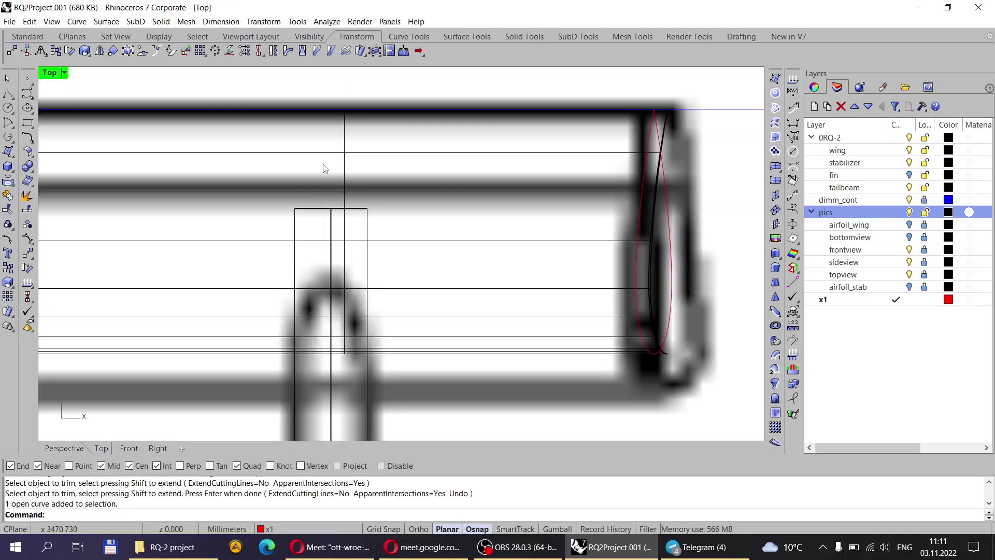
{"action": "scroll", "coordinate": [324, 167], "scroll_direction": "down", "scroll_amount": 3}
{"action": "scroll", "coordinate": [328, 220], "scroll_direction": "up", "scroll_amount": 2}
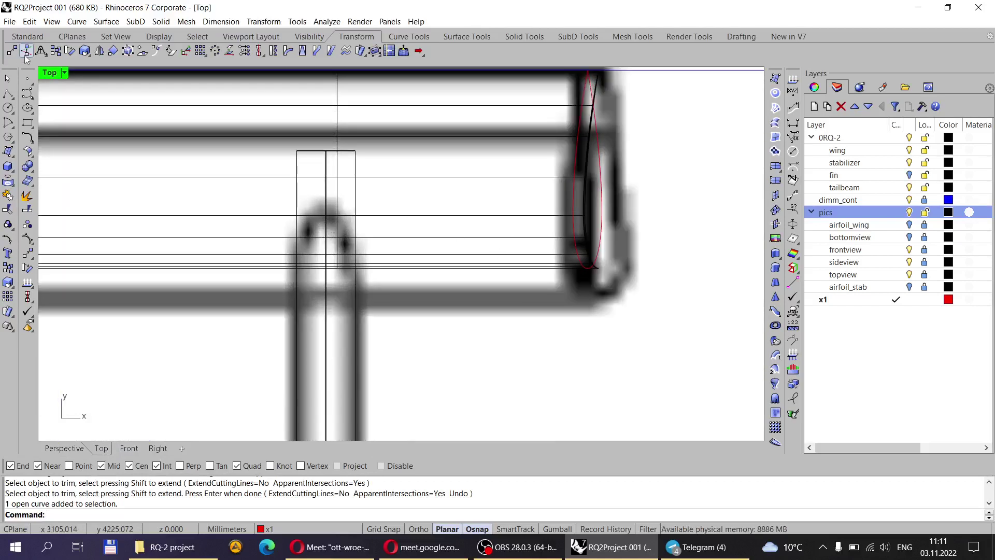
{"action": "left_click", "coordinate": [867, 302]}
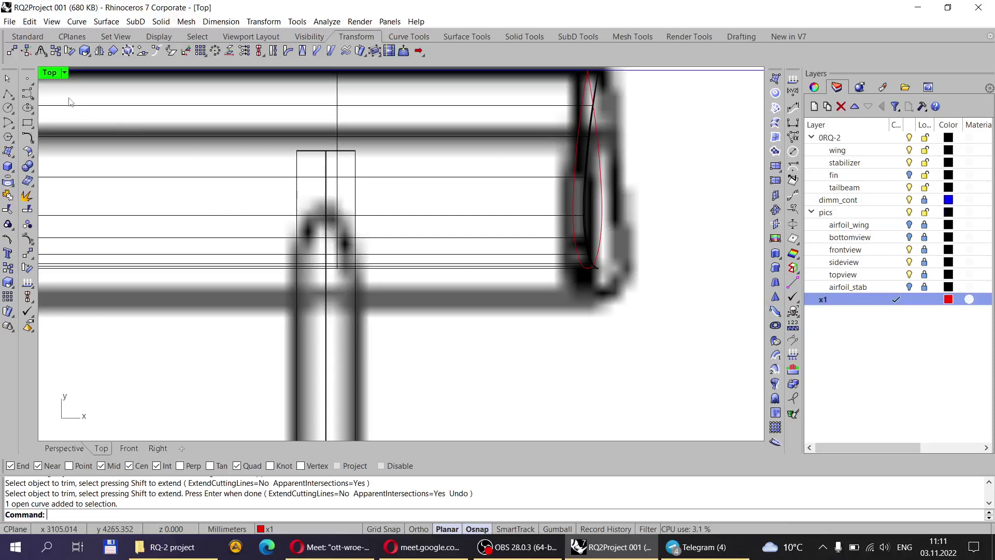
{"action": "left_click", "coordinate": [8, 94]}
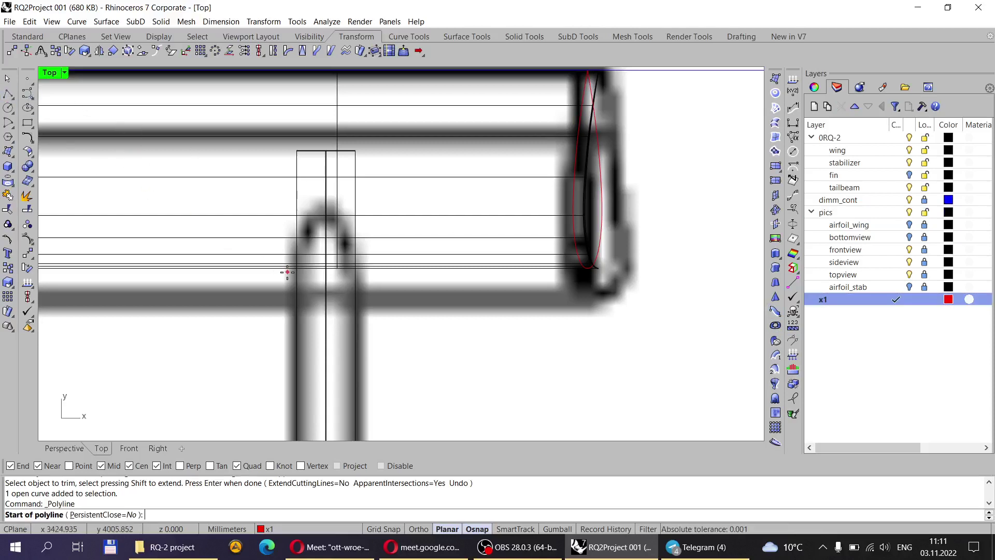
{"action": "scroll", "coordinate": [286, 282], "scroll_direction": "up", "scroll_amount": 3}
{"action": "scroll", "coordinate": [286, 281], "scroll_direction": "up", "scroll_amount": 2}
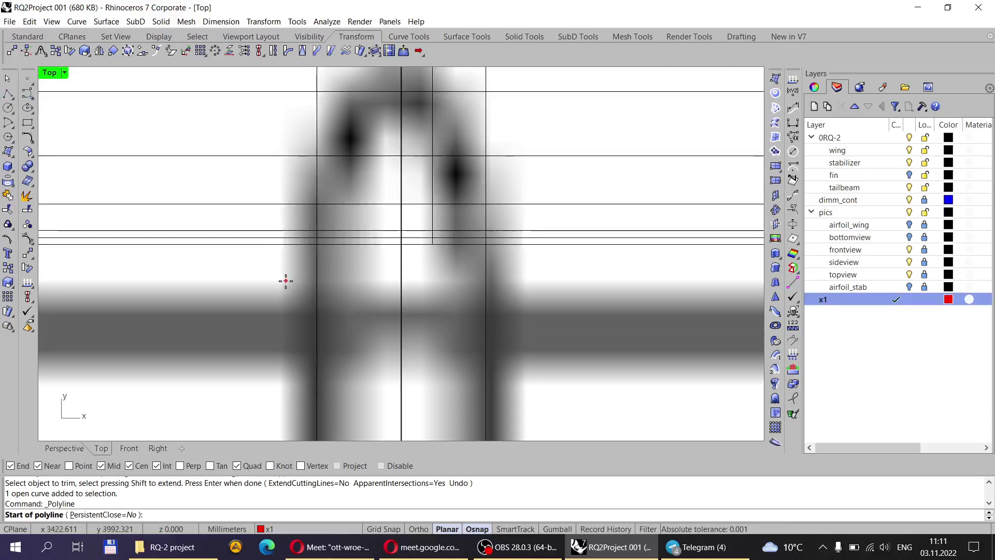
{"action": "scroll", "coordinate": [273, 271], "scroll_direction": "down", "scroll_amount": 5}
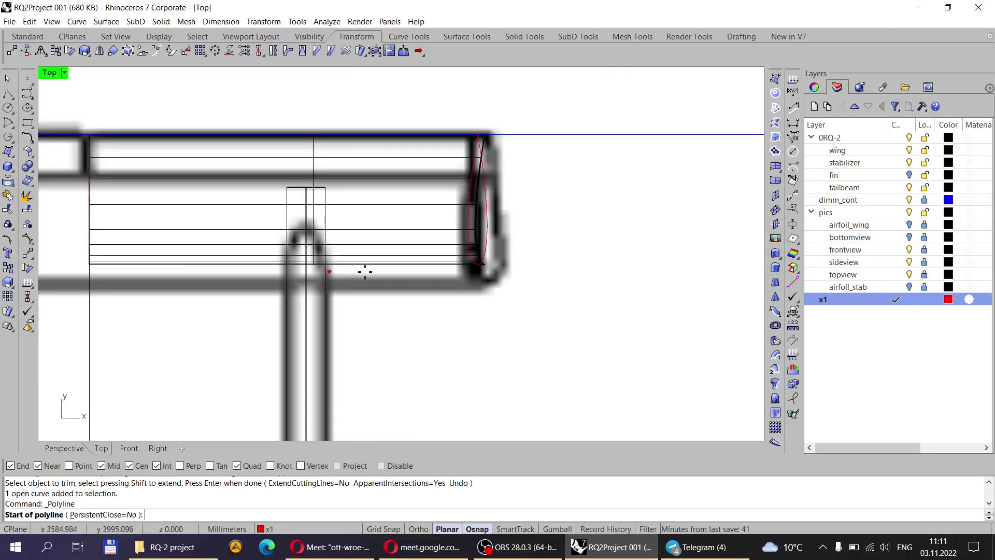
Set the Top view to Shaded display mode and bring the tail beam's junction with the stabilizer into close view.
{"action": "left_click", "coordinate": [28, 36]}
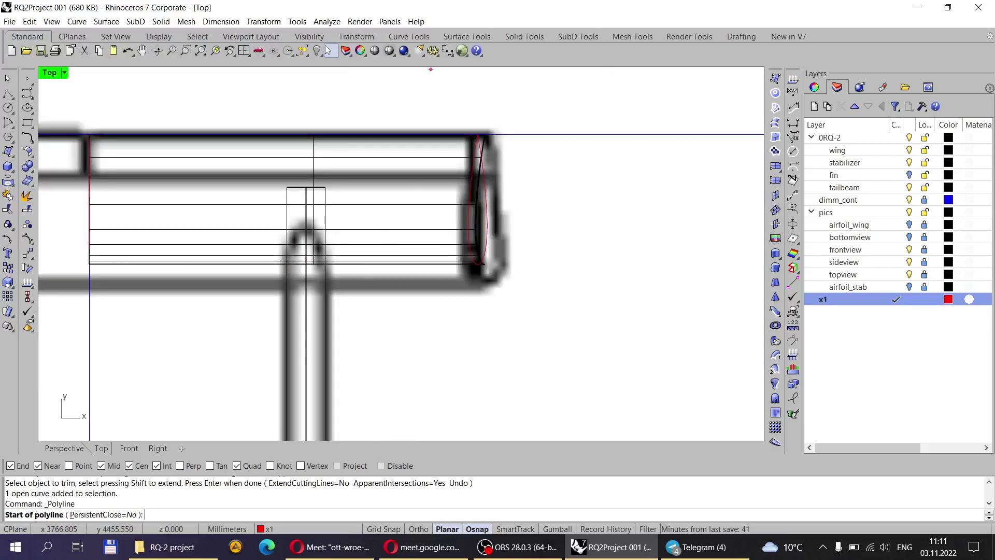
{"action": "left_click", "coordinate": [389, 51]}
{"action": "scroll", "coordinate": [264, 269], "scroll_direction": "up", "scroll_amount": 4}
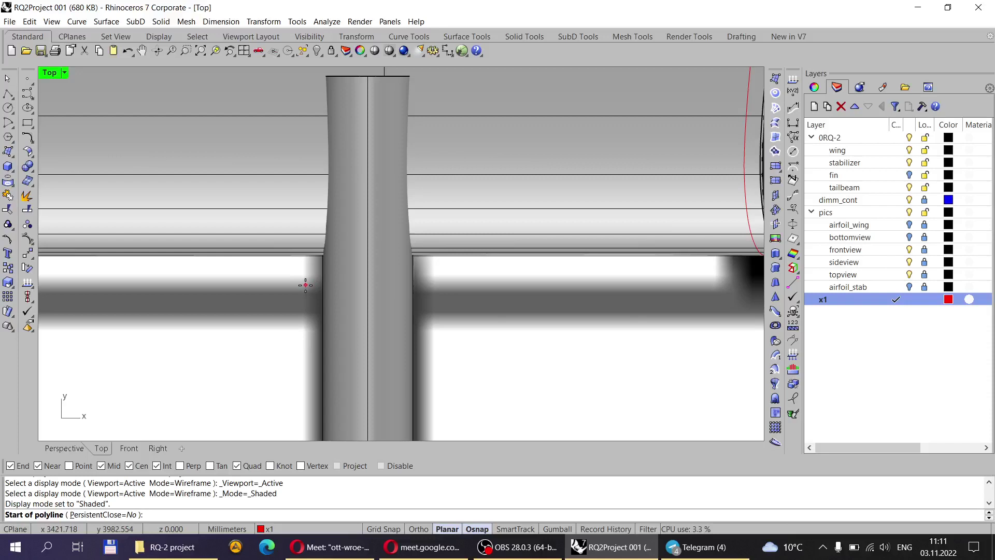
Draw a straight horizontal polyline across the tail beam just below the stabilizer's edge in the Top view, extending past both sides.
{"action": "left_click", "coordinate": [325, 286]}
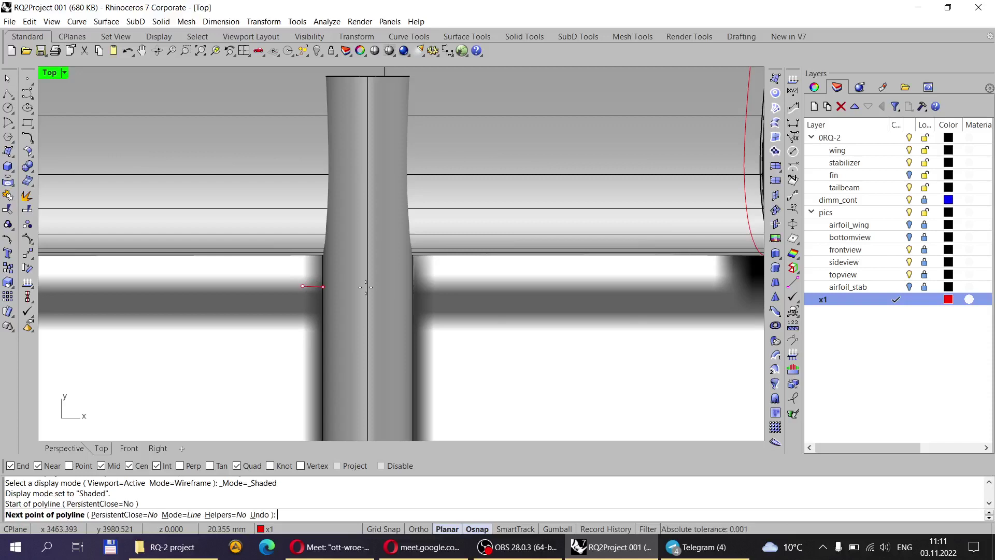
{"action": "left_click", "coordinate": [522, 286]}
{"action": "key", "text": "Return"}
{"action": "scroll", "coordinate": [384, 282], "scroll_direction": "down", "scroll_amount": 4}
{"action": "scroll", "coordinate": [385, 283], "scroll_direction": "up", "scroll_amount": 3}
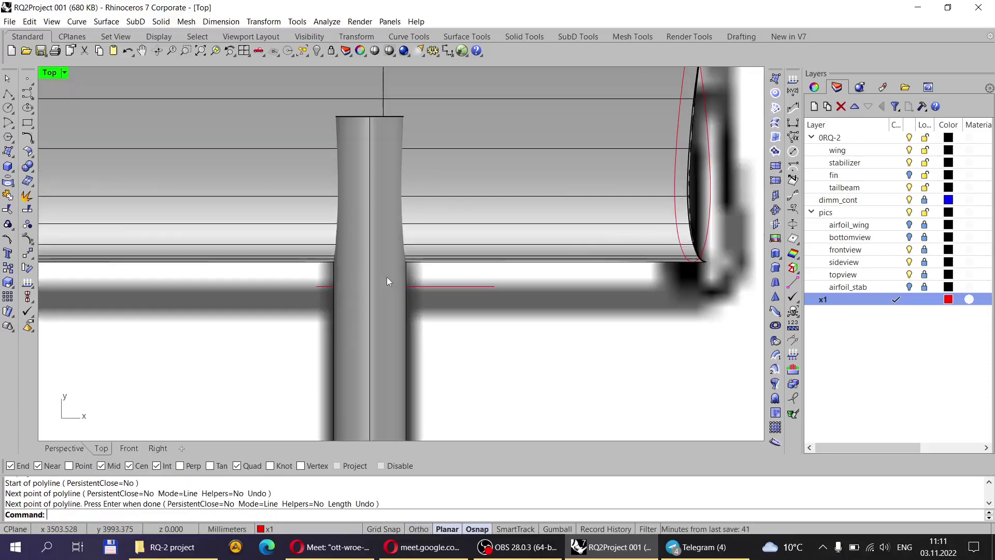
Project the cross line onto the tail beam along the construction plane's Z direction and delete the original line.
{"action": "left_click", "coordinate": [7, 181]}
{"action": "left_click", "coordinate": [429, 287]}
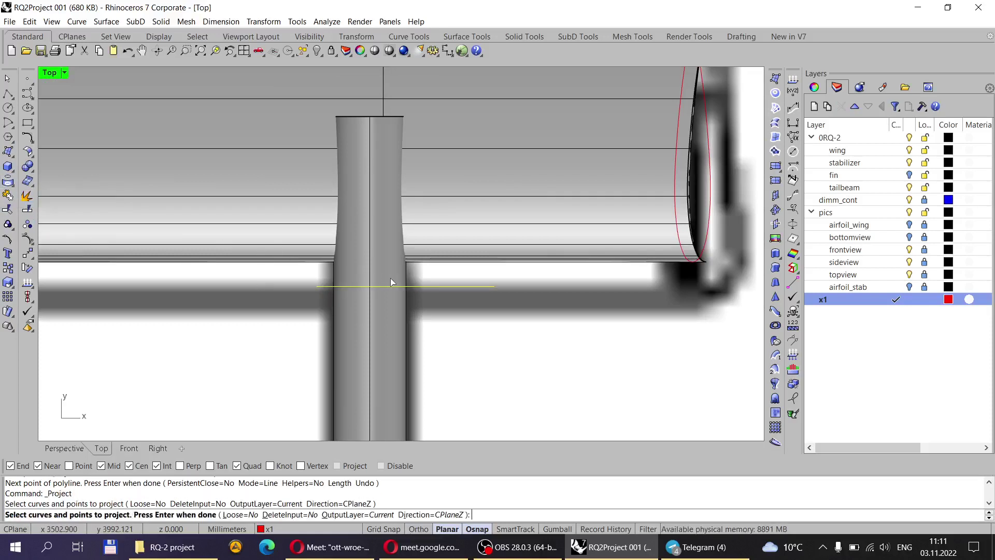
{"action": "right_click", "coordinate": [393, 304]}
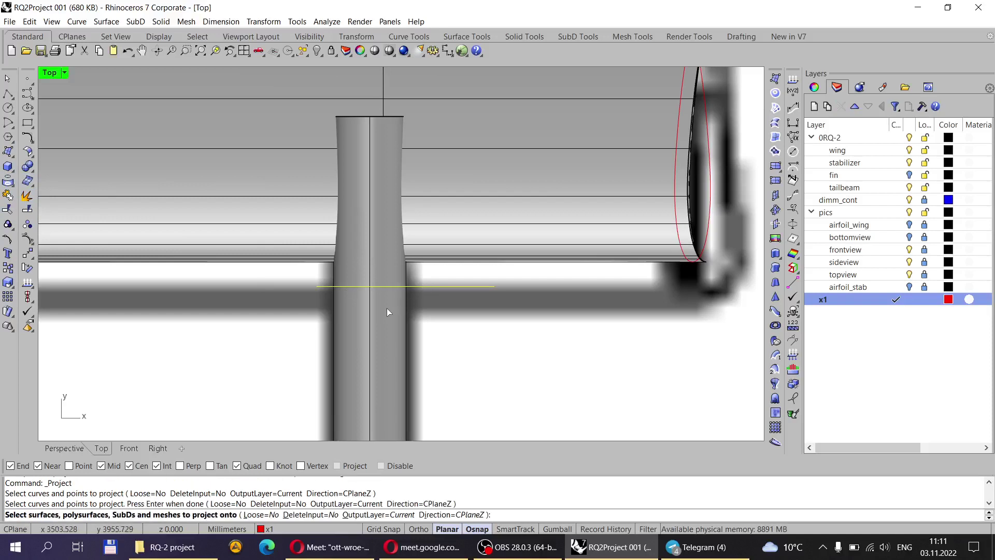
{"action": "left_click", "coordinate": [387, 308]}
{"action": "scroll", "coordinate": [394, 285], "scroll_direction": "down", "scroll_amount": 3}
{"action": "scroll", "coordinate": [401, 261], "scroll_direction": "up", "scroll_amount": 2}
{"action": "right_click", "coordinate": [401, 261]}
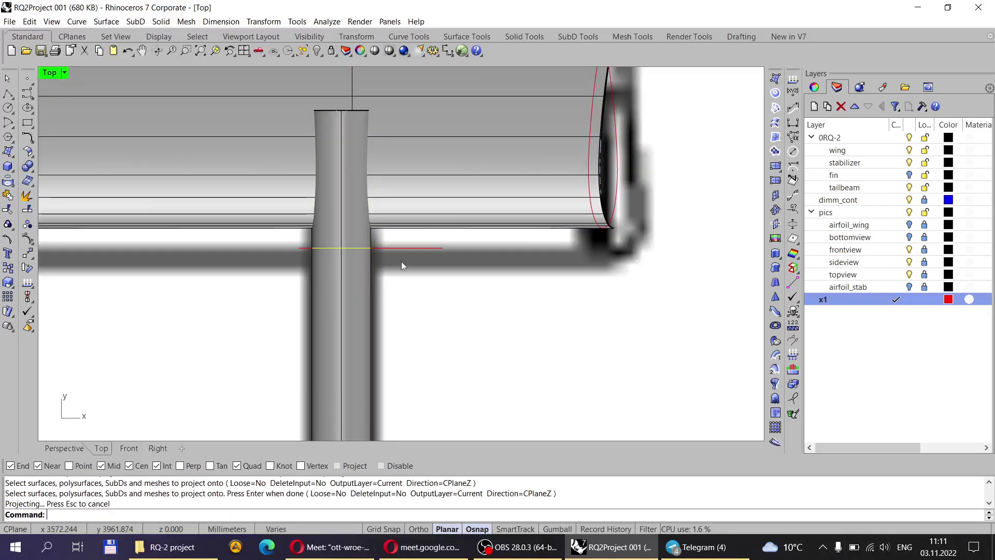
{"action": "left_click", "coordinate": [411, 247]}
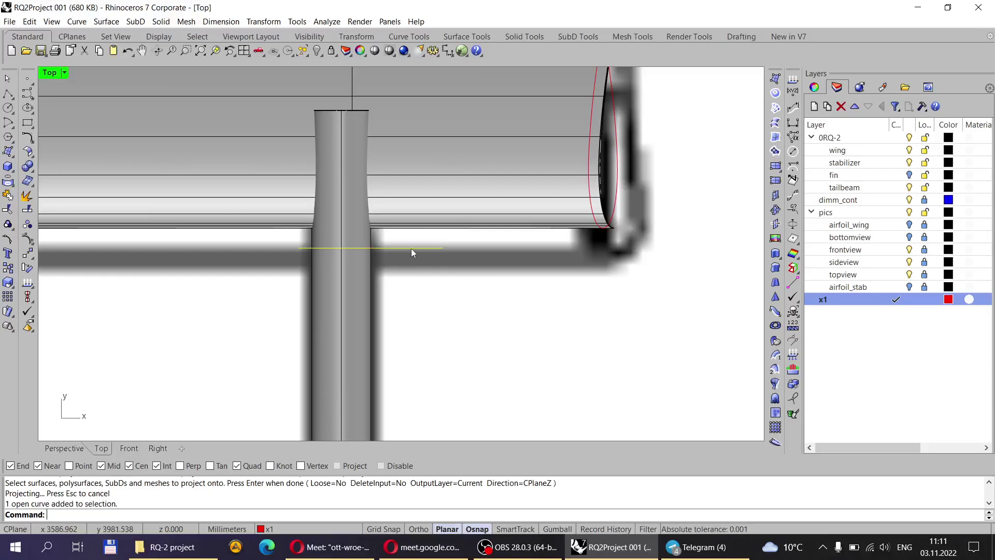
{"action": "key", "text": "Delete"}
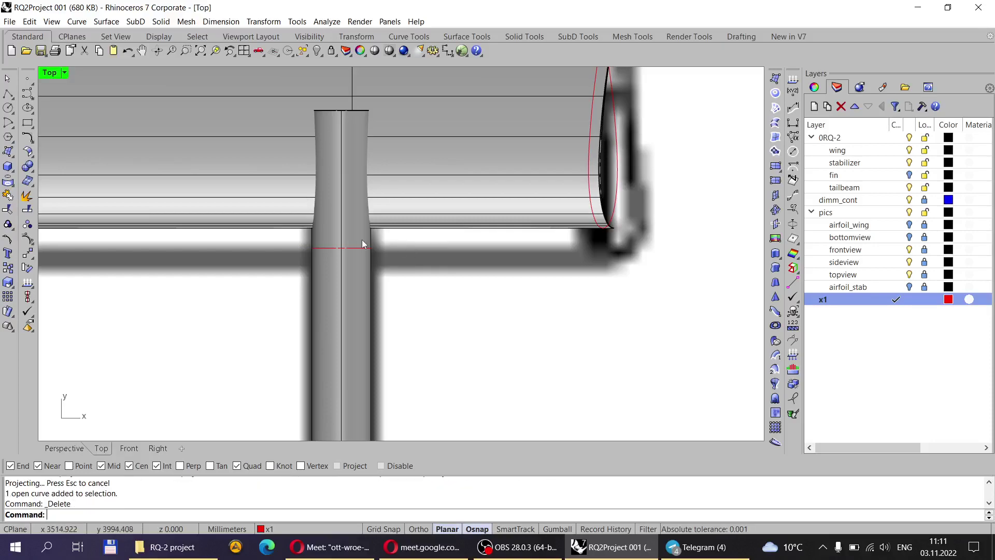
Hide the pics and stabilizer layers in the Perspective view to leave the tail beam's end and projected curve clear.
{"action": "key", "text": "ctrl+F4"}
{"action": "right_click_drag", "start_coordinate": [311, 258], "coordinate": [610, 195]}
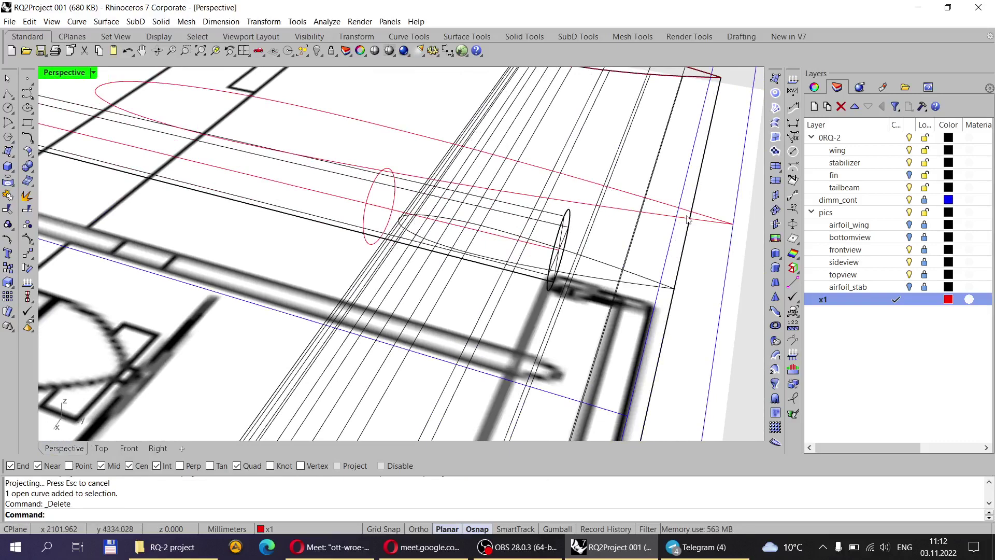
{"action": "left_click", "coordinate": [910, 212]}
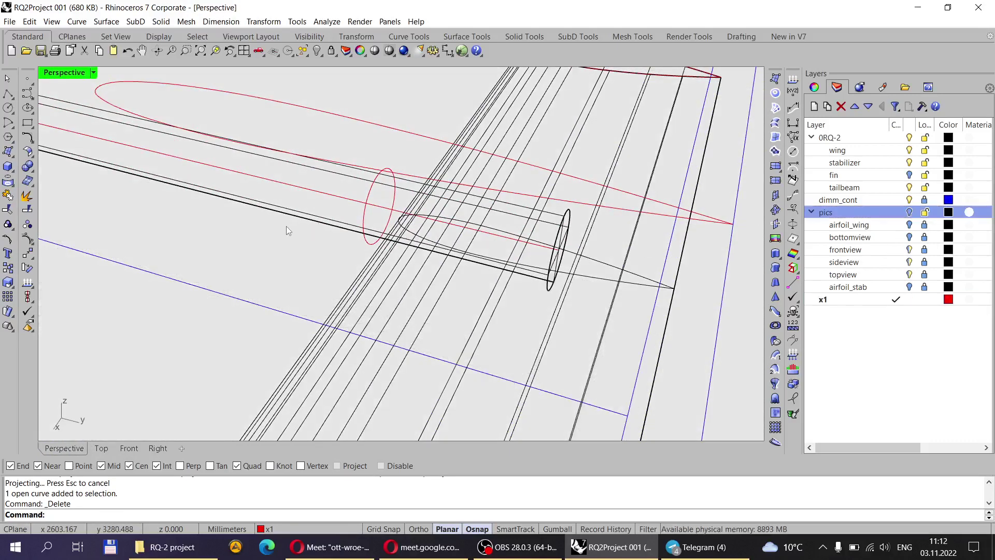
{"action": "right_click_drag", "start_coordinate": [286, 226], "coordinate": [461, 215]}
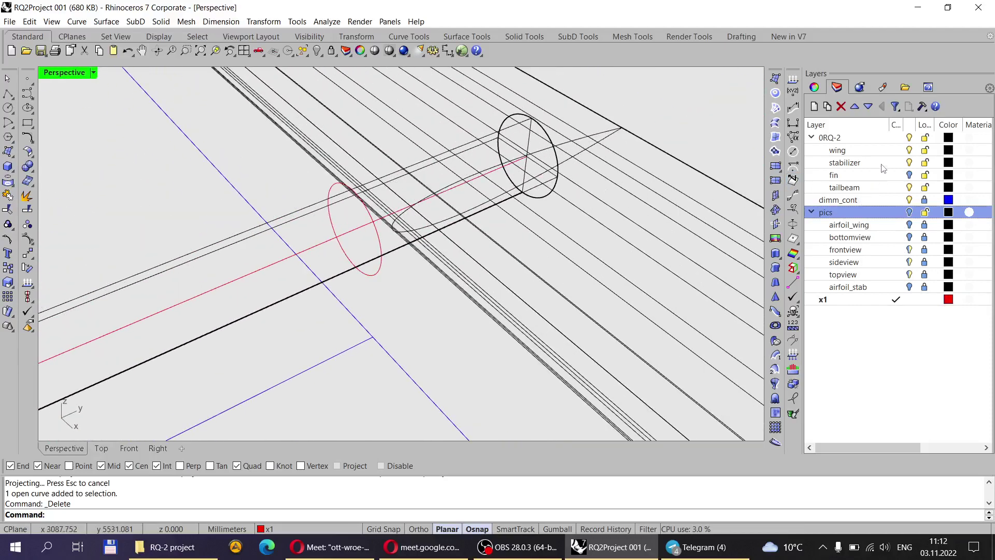
{"action": "left_click", "coordinate": [910, 162]}
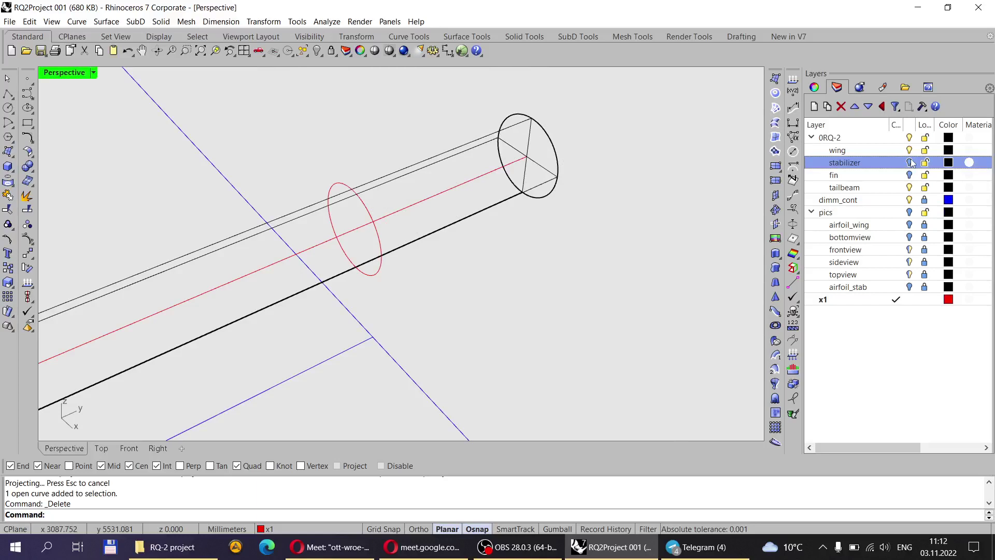
{"action": "right_click_drag", "start_coordinate": [502, 216], "coordinate": [470, 220]}
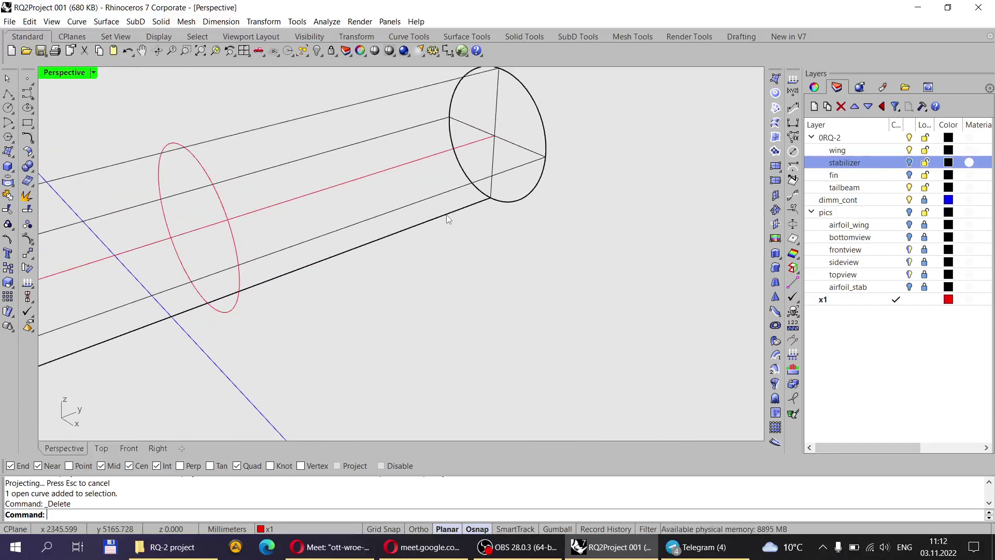
Trim away the tail beam's flared end section using the projected closed curve as the cutting object.
{"action": "left_click", "coordinate": [7, 210]}
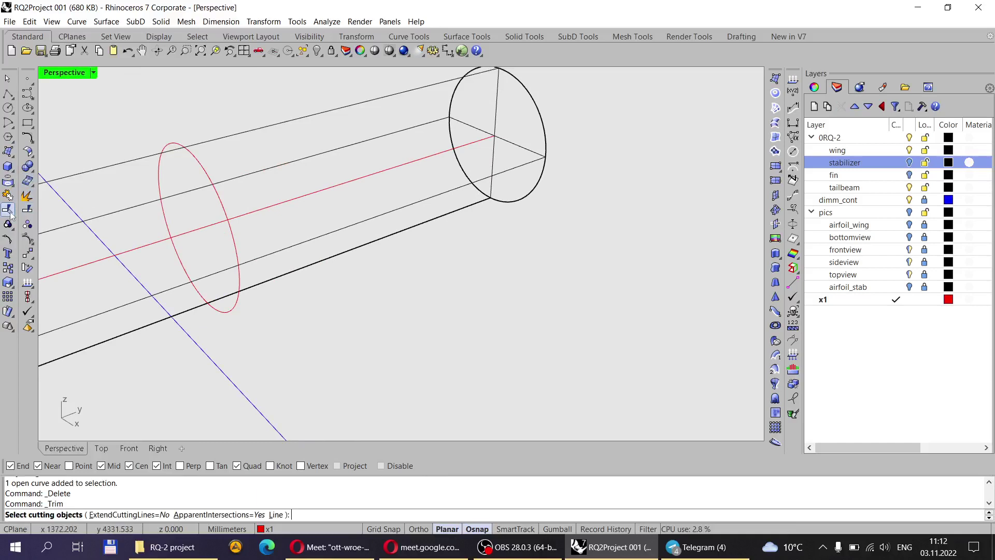
{"action": "left_click", "coordinate": [204, 171]}
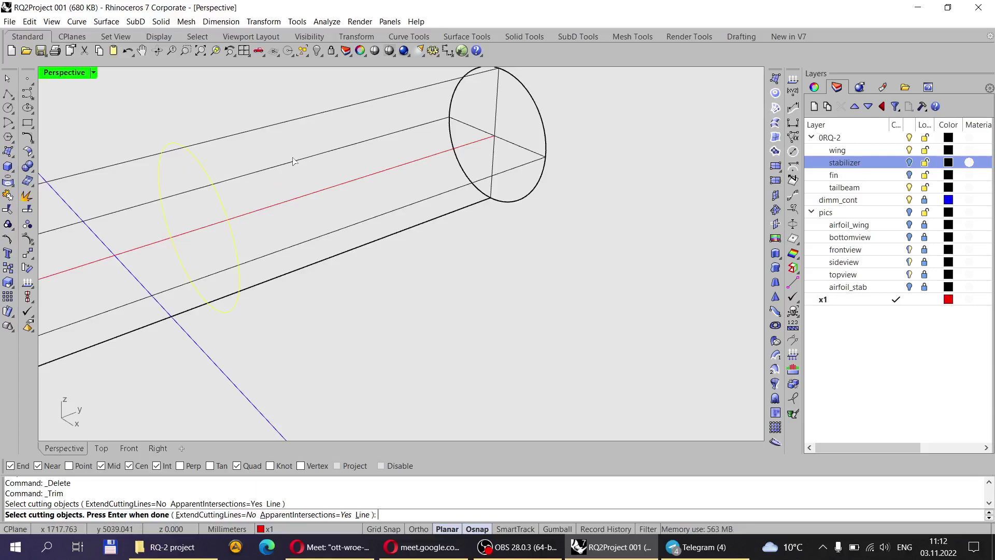
{"action": "key", "text": "Return"}
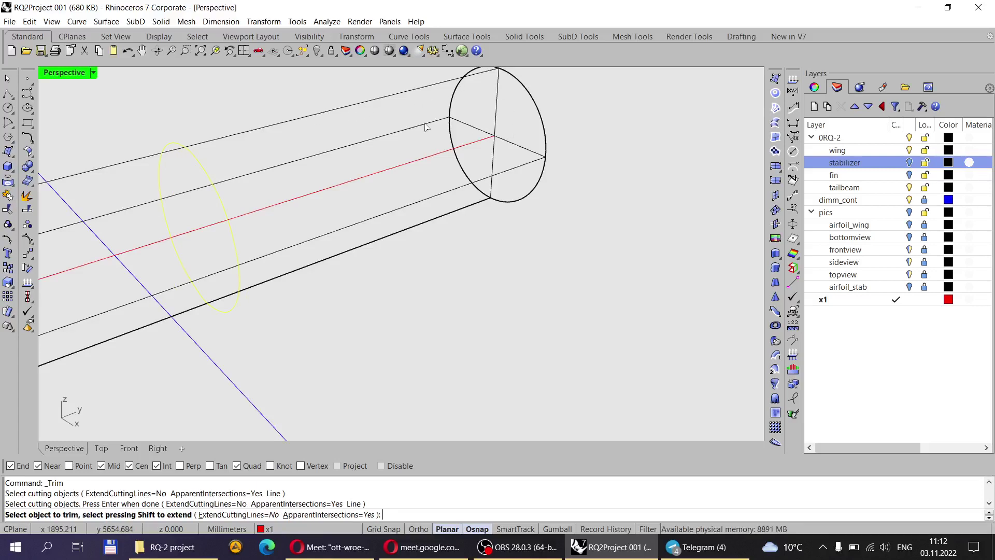
{"action": "left_click", "coordinate": [457, 96]}
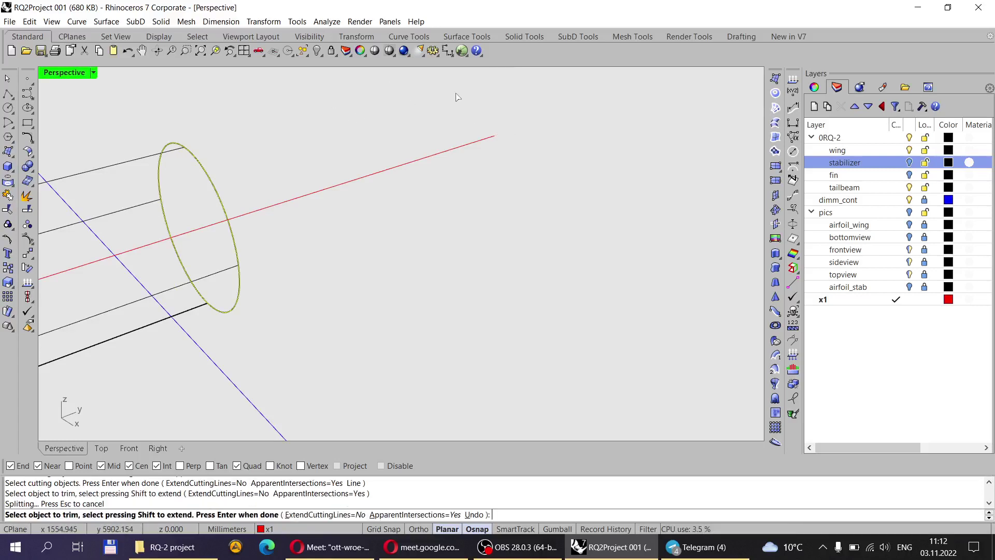
{"action": "right_click", "coordinate": [456, 92]}
{"action": "right_click_drag", "start_coordinate": [393, 161], "coordinate": [403, 212]}
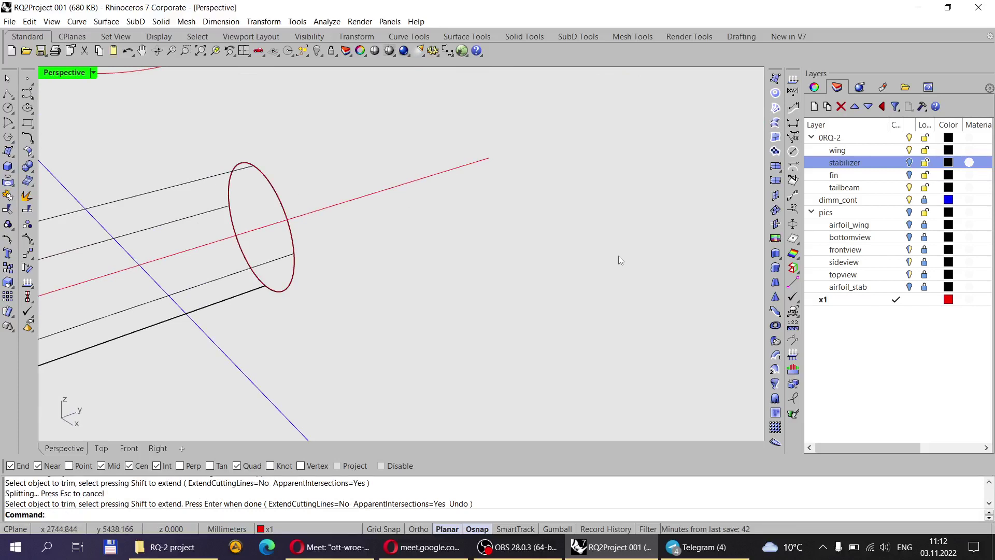
Draw a start-end-direction arc from the seam point on the tail beam's trimmed edge to the centre line's end, starting along the beam's axis.
{"action": "left_click", "coordinate": [9, 125]}
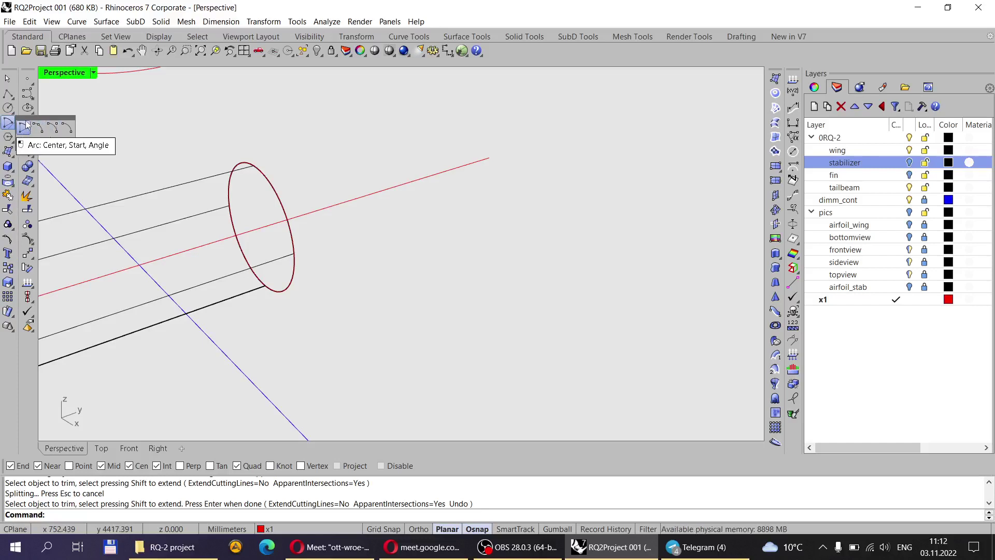
{"action": "left_click", "coordinate": [52, 127]}
{"action": "scroll", "coordinate": [265, 285], "scroll_direction": "up", "scroll_amount": 5}
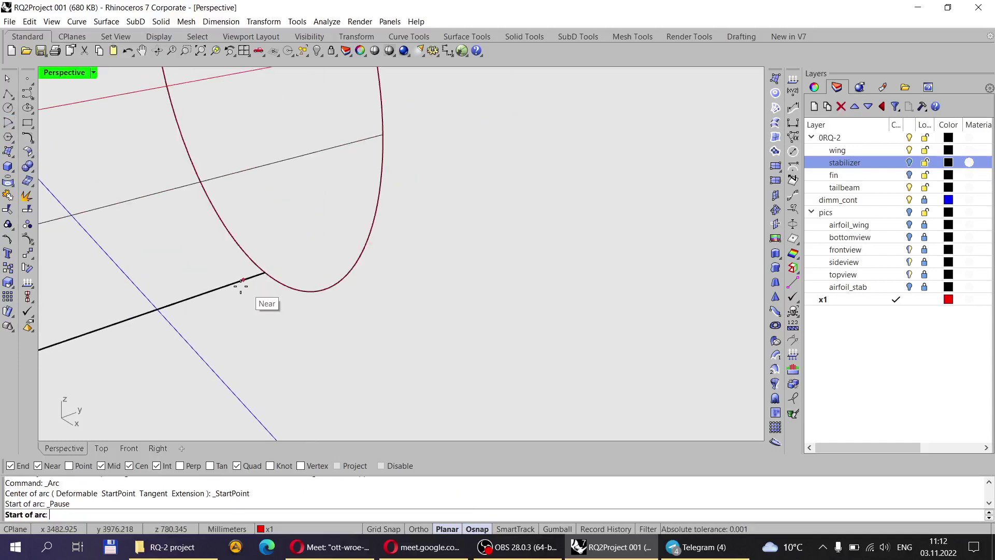
{"action": "scroll", "coordinate": [247, 278], "scroll_direction": "up", "scroll_amount": 3}
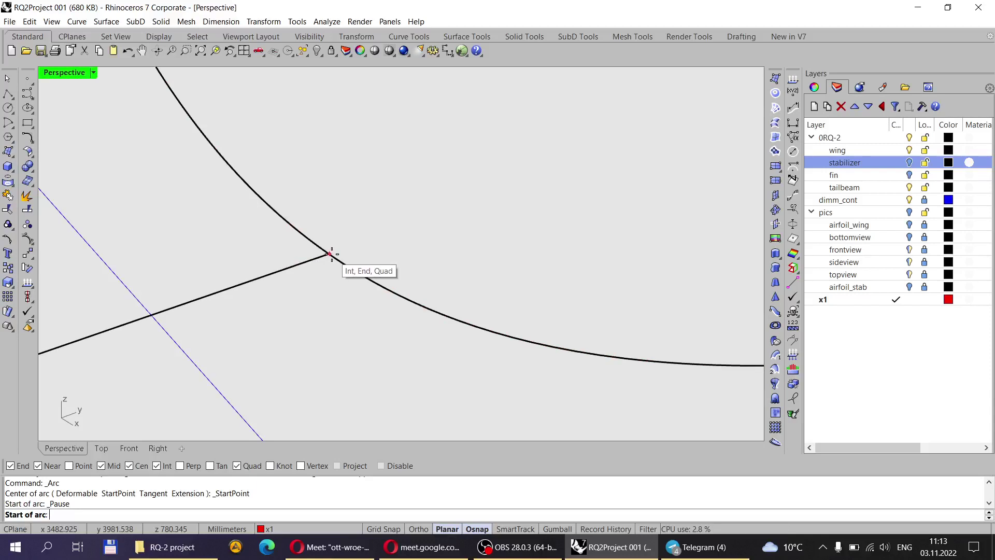
{"action": "scroll", "coordinate": [331, 254], "scroll_direction": "down", "scroll_amount": 5}
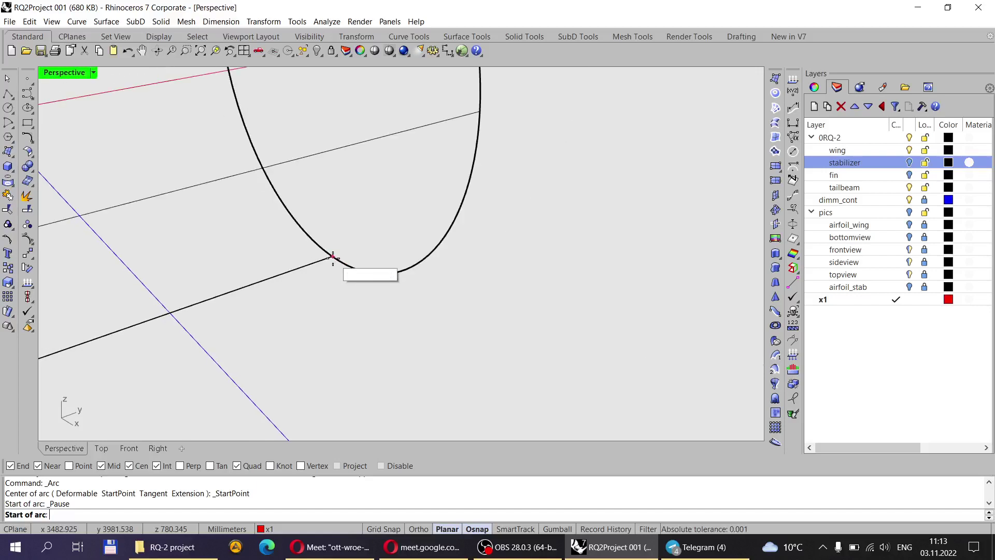
{"action": "scroll", "coordinate": [347, 231], "scroll_direction": "down", "scroll_amount": 4}
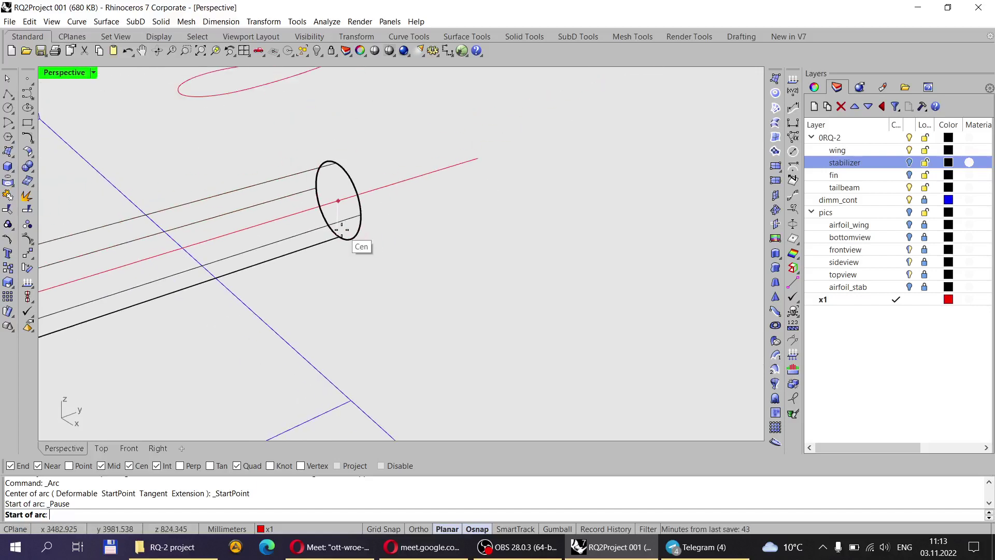
{"action": "scroll", "coordinate": [344, 254], "scroll_direction": "up", "scroll_amount": 8}
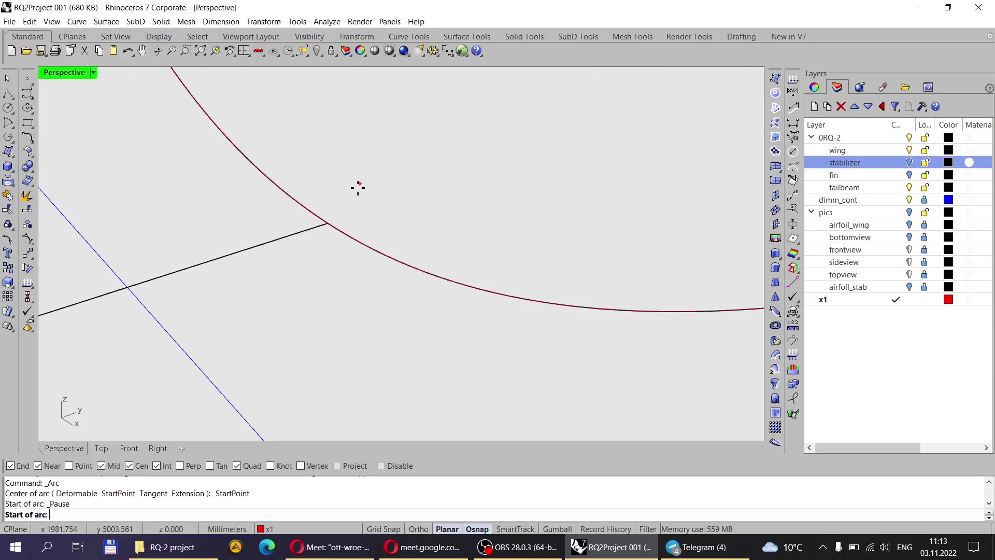
{"action": "left_click", "coordinate": [327, 224]}
{"action": "scroll", "coordinate": [209, 268], "scroll_direction": "down", "scroll_amount": 8}
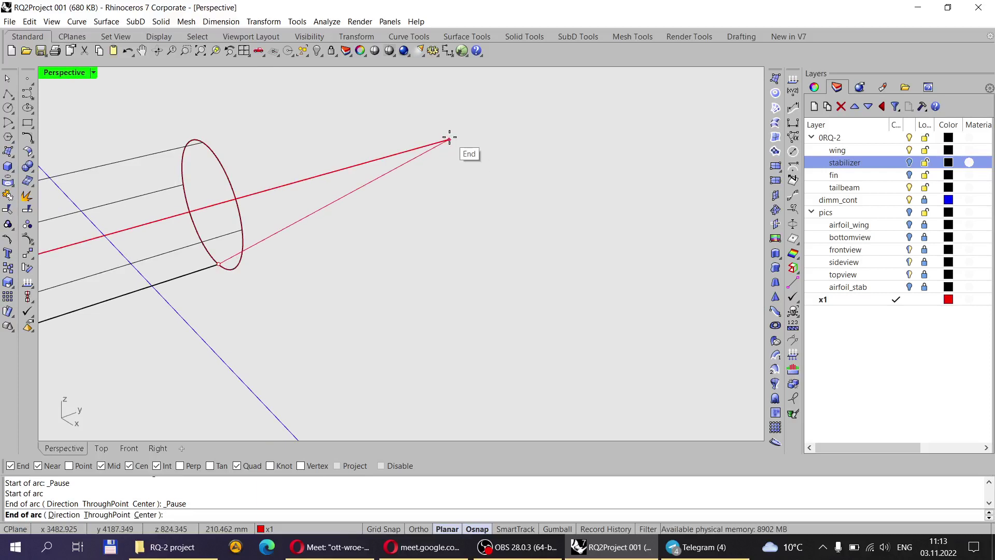
{"action": "left_click", "coordinate": [449, 139]}
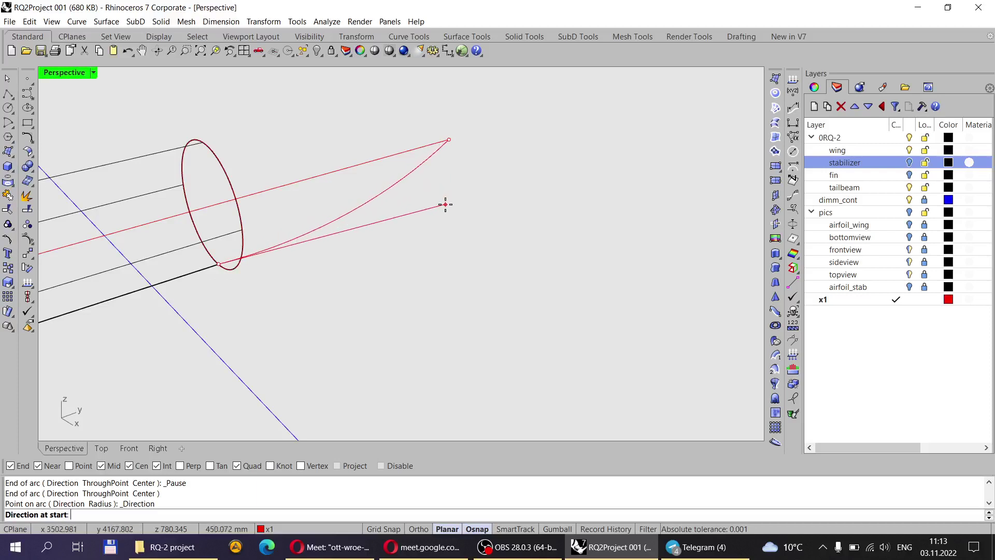
{"action": "key", "text": "F8"}
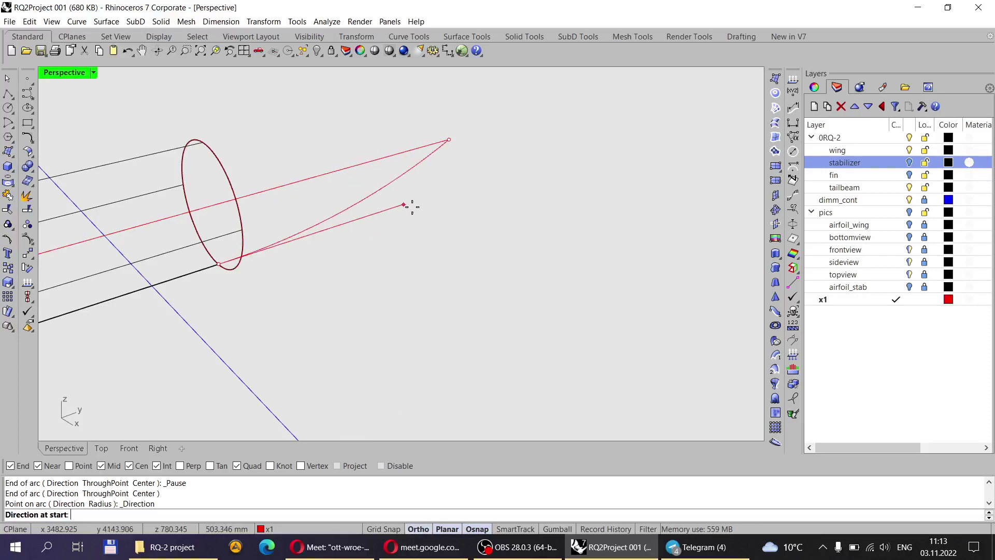
{"action": "scroll", "coordinate": [381, 211], "scroll_direction": "up", "scroll_amount": 2}
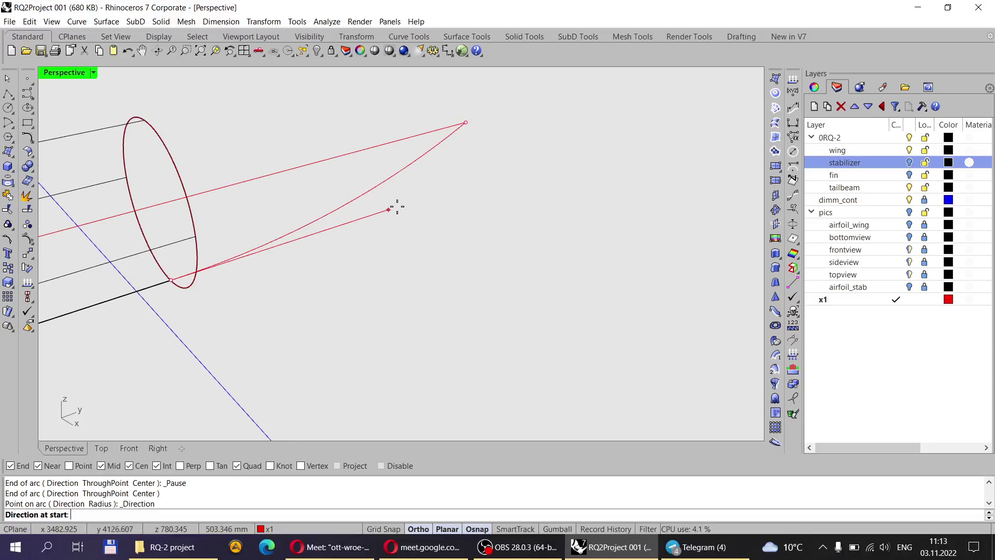
{"action": "left_click", "coordinate": [424, 201], "text": "shift"}
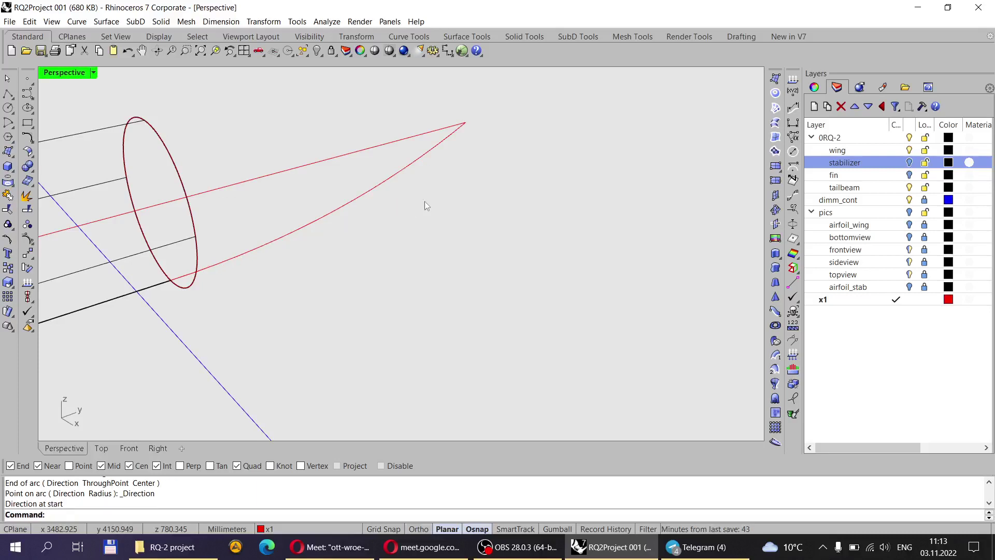
Examine the arc between the tail beam's trimmed edge and the centre line's end from several angles, selecting it to check its shape.
{"action": "right_click_drag", "start_coordinate": [406, 207], "coordinate": [368, 176]}
{"action": "left_click", "coordinate": [369, 176]}
{"action": "key", "text": "Escape"}
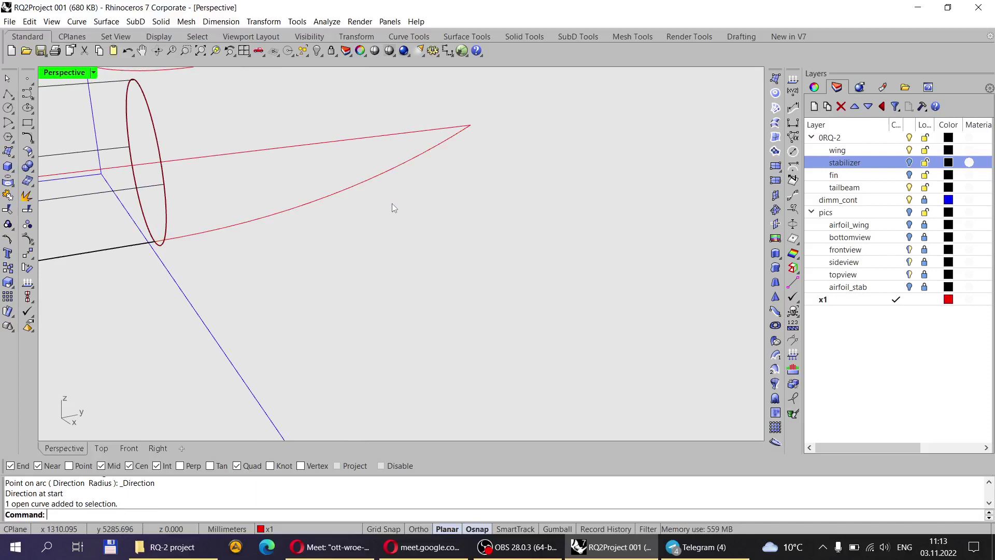
{"action": "left_click", "coordinate": [348, 196]}
{"action": "right_click_drag", "start_coordinate": [373, 222], "coordinate": [415, 226]}
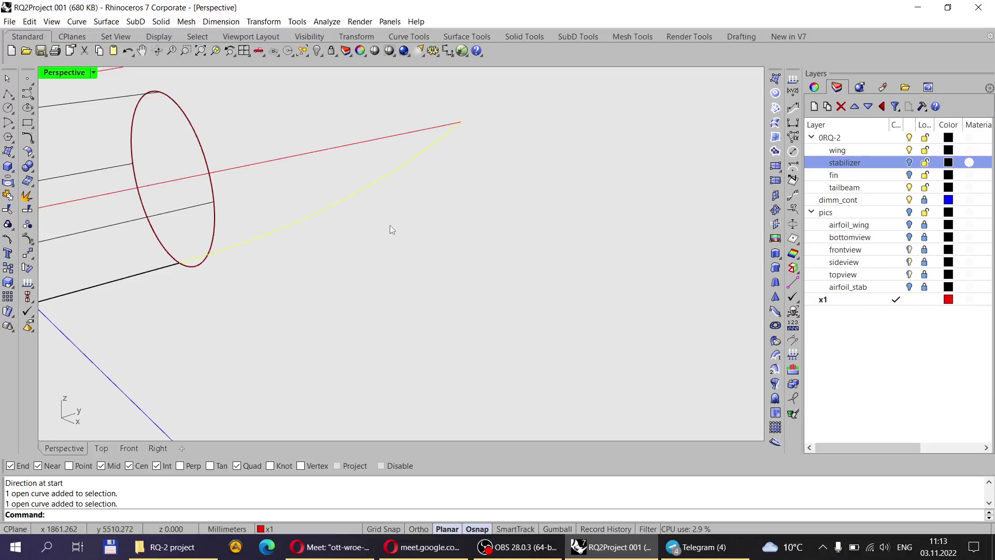
{"action": "key", "text": "Escape"}
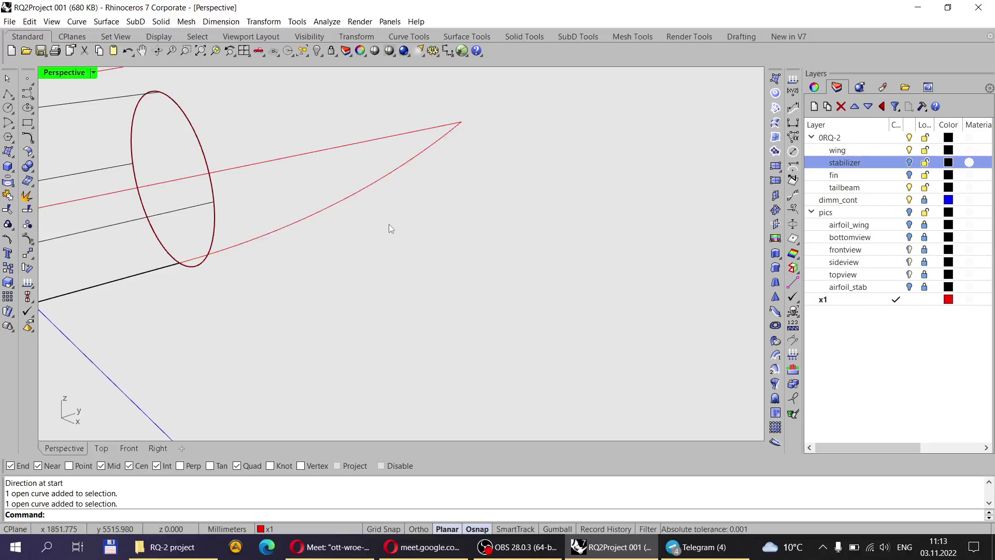
{"action": "left_click", "coordinate": [368, 187]}
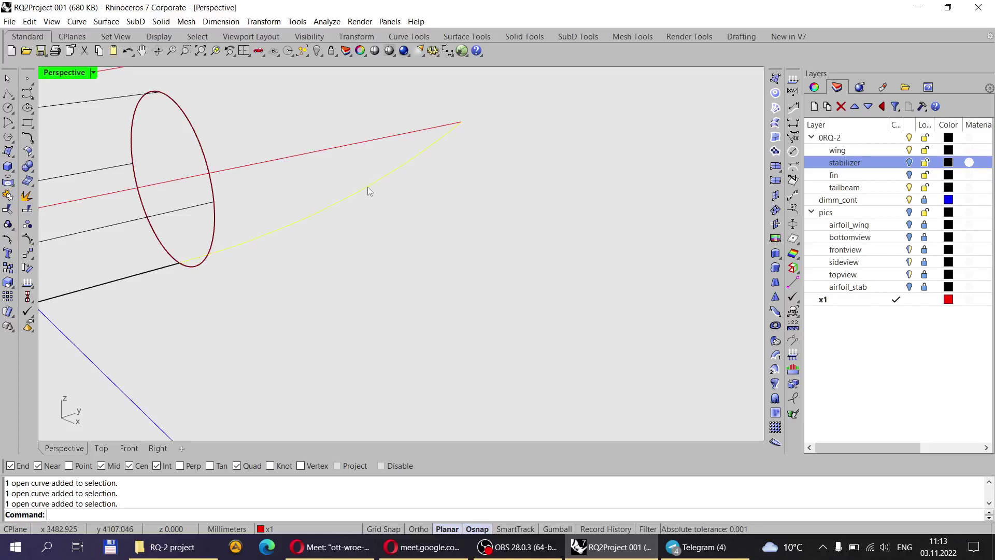
{"action": "key", "text": "Down"}
{"action": "key", "text": "Down"}
{"action": "key", "text": "Down"}
{"action": "key", "text": "Escape"}
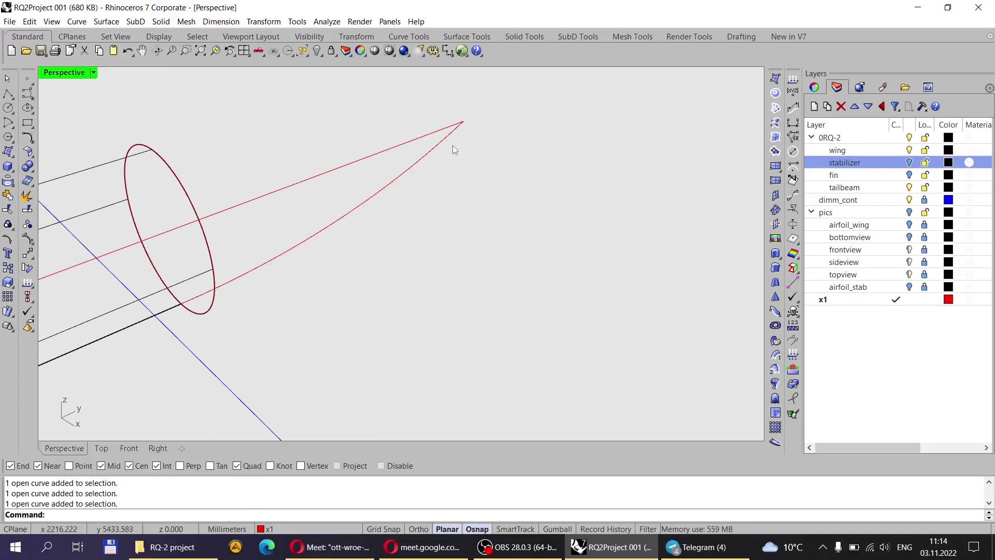
{"action": "left_click", "coordinate": [456, 131]}
{"action": "left_click", "coordinate": [435, 188]}
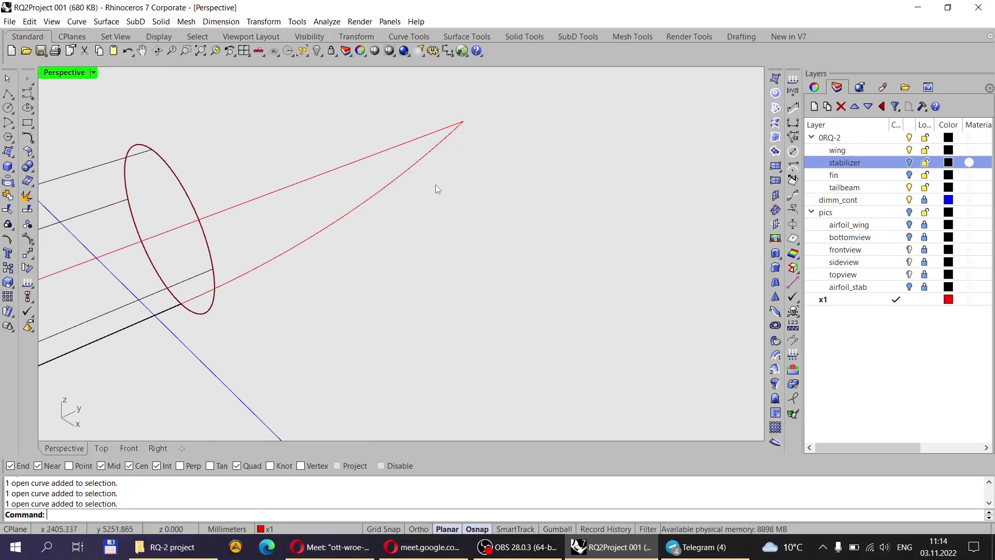
{"action": "left_click", "coordinate": [352, 217]}
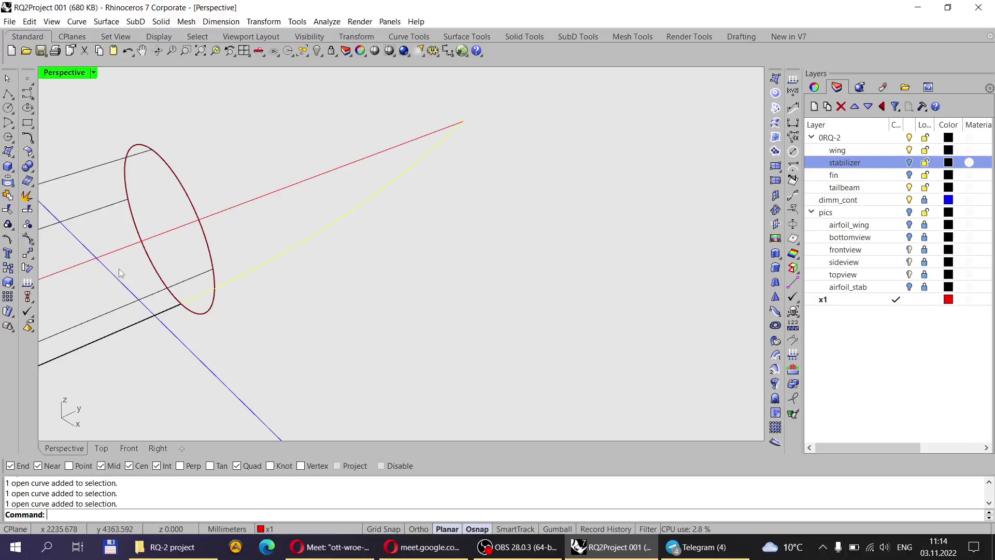
Show the arc's control points and move its middle point along the beam's axis towards the tip to make the curve fuller.
{"action": "left_click", "coordinate": [26, 240]}
{"action": "right_click_drag", "start_coordinate": [333, 270], "coordinate": [376, 232]}
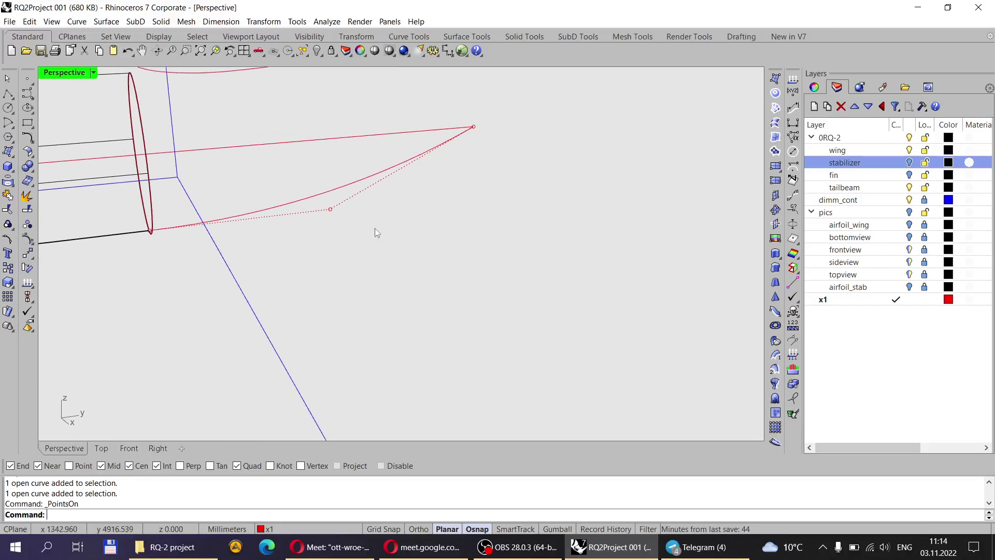
{"action": "left_click", "coordinate": [332, 210]}
{"action": "left_click_drag", "start_coordinate": [331, 210], "coordinate": [440, 197]}
{"action": "right_click_drag", "start_coordinate": [484, 211], "coordinate": [449, 197]}
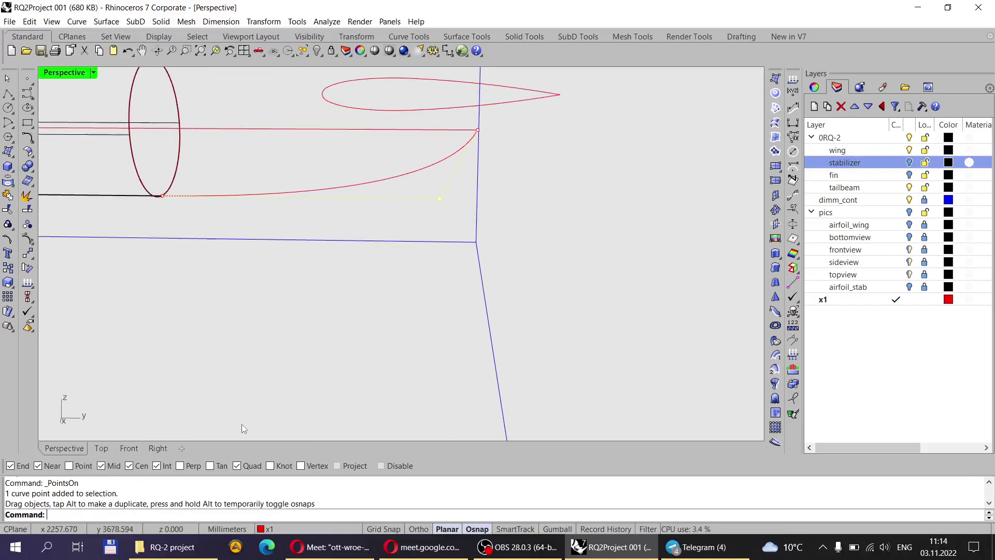
Fine-tune the arc's middle control point horizontally in the Right view, keeping it level with the beam's lower edge, and hide the control points.
{"action": "left_click", "coordinate": [161, 449]}
{"action": "scroll", "coordinate": [487, 254], "scroll_direction": "up", "scroll_amount": 2}
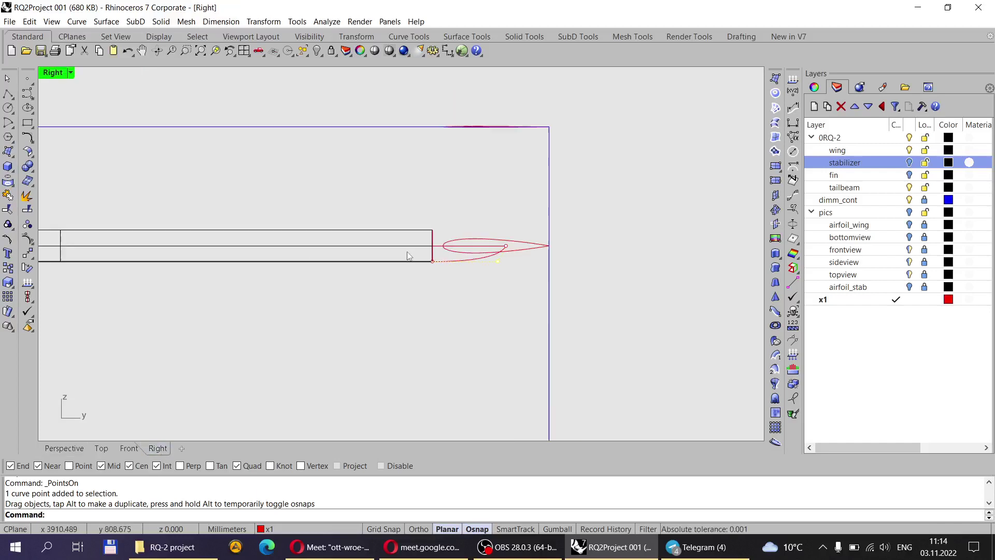
{"action": "scroll", "coordinate": [487, 259], "scroll_direction": "up", "scroll_amount": 3}
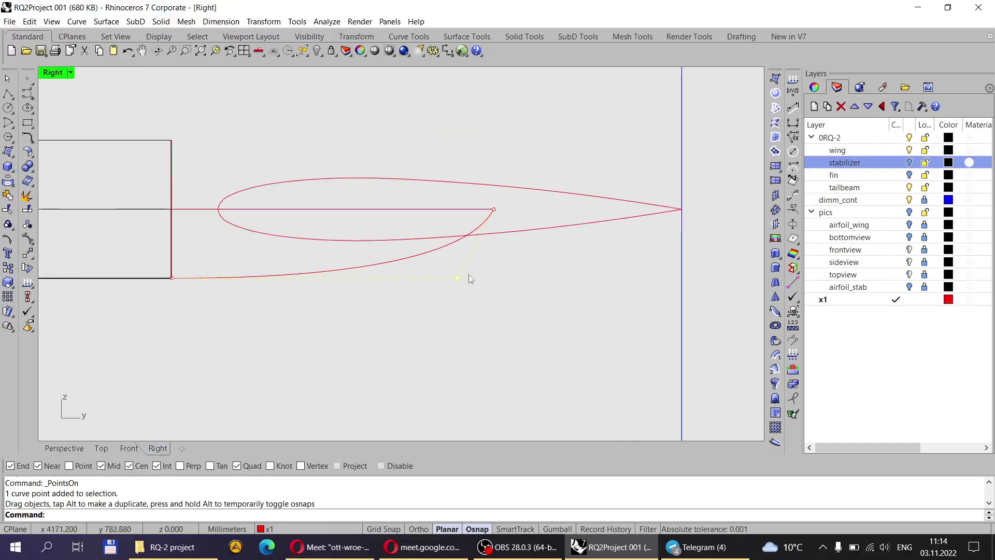
{"action": "scroll", "coordinate": [469, 278], "scroll_direction": "up", "scroll_amount": 2}
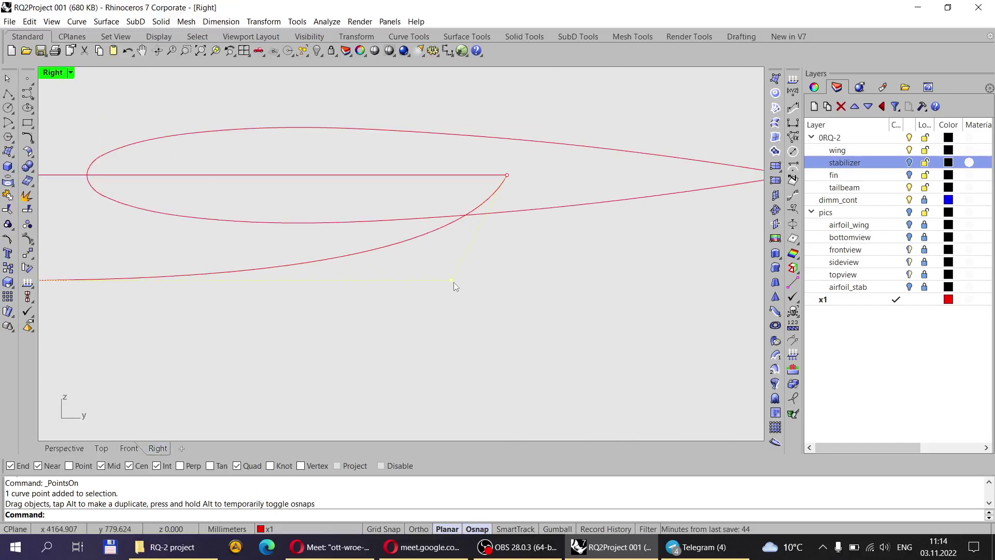
{"action": "left_click_drag", "start_coordinate": [452, 282], "coordinate": [502, 271], "text": "shift"}
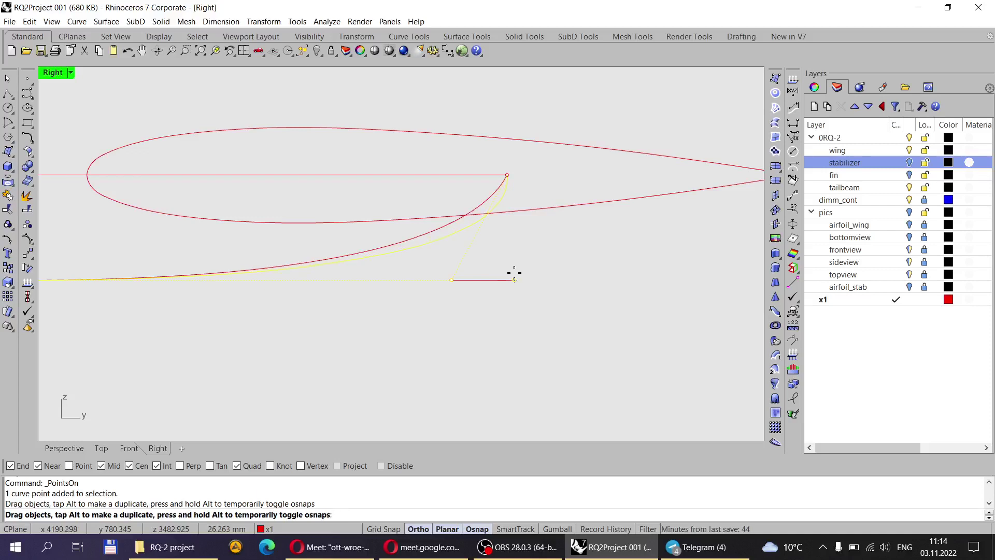
{"action": "left_click_drag", "start_coordinate": [514, 273], "coordinate": [463, 280]}
{"action": "key", "text": "Escape"}
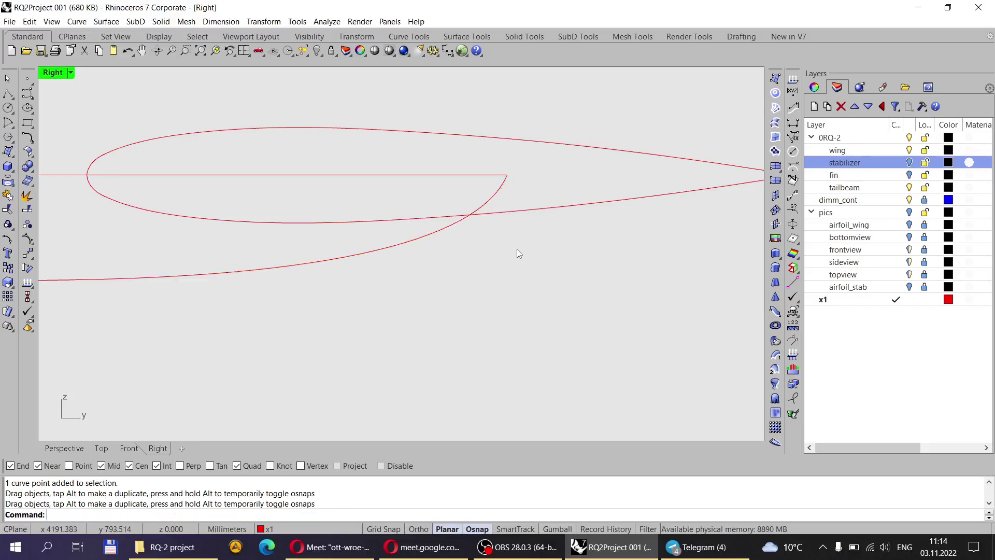
{"action": "scroll", "coordinate": [517, 248], "scroll_direction": "down", "scroll_amount": 3}
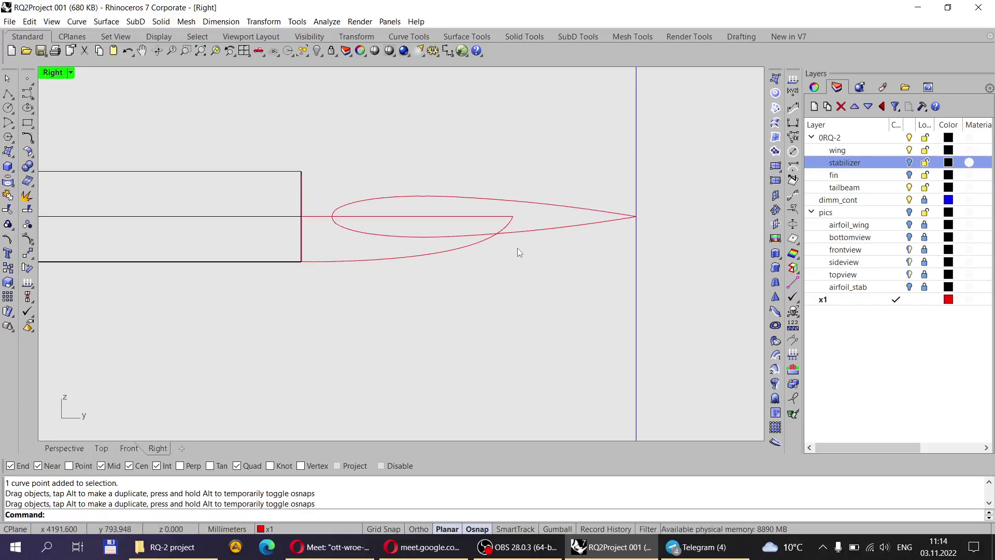
Return to the Perspective view of the beam's end and make the tailbeam layer current.
{"action": "left_click", "coordinate": [64, 448]}
{"action": "right_click_drag", "start_coordinate": [331, 241], "coordinate": [426, 240]}
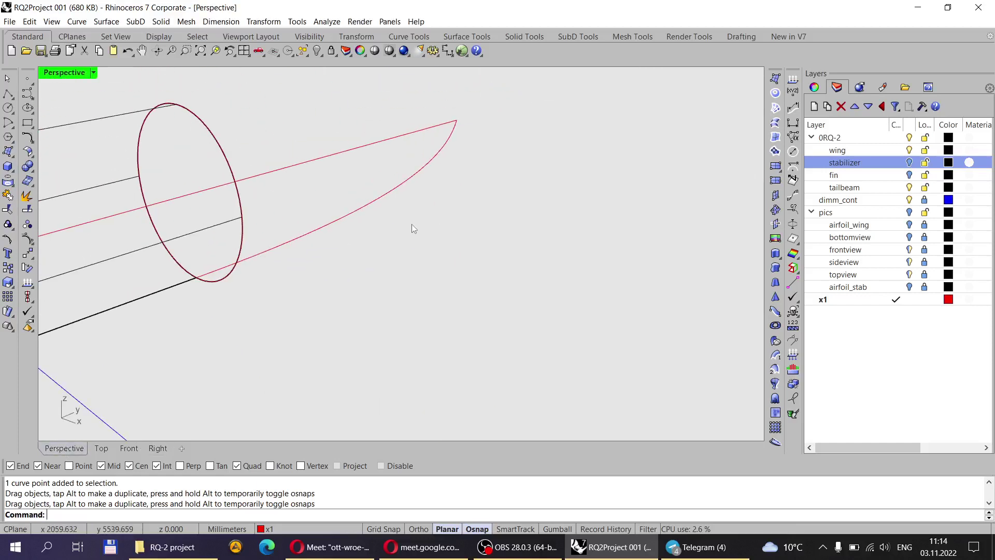
{"action": "right_click_drag", "start_coordinate": [360, 186], "coordinate": [390, 204]}
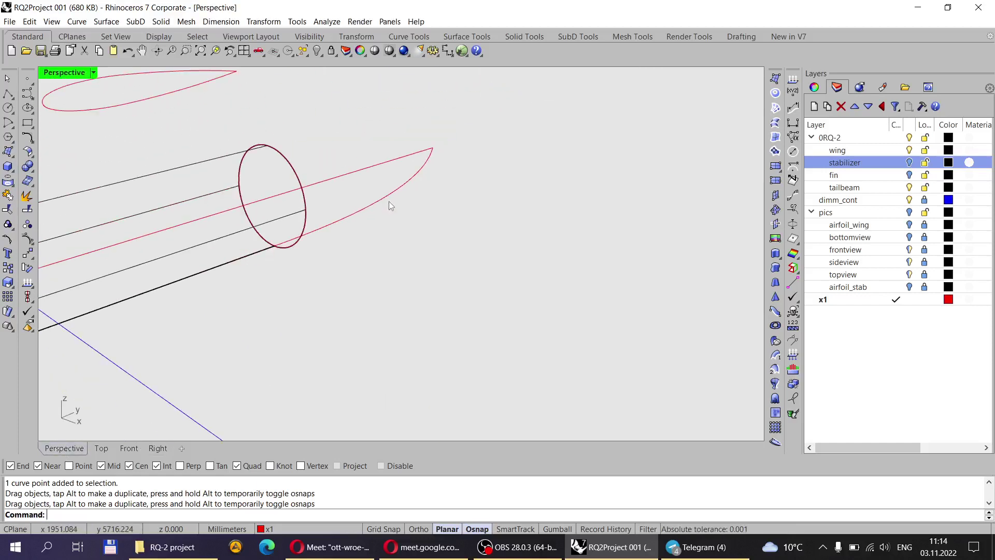
{"action": "left_click", "coordinate": [896, 187]}
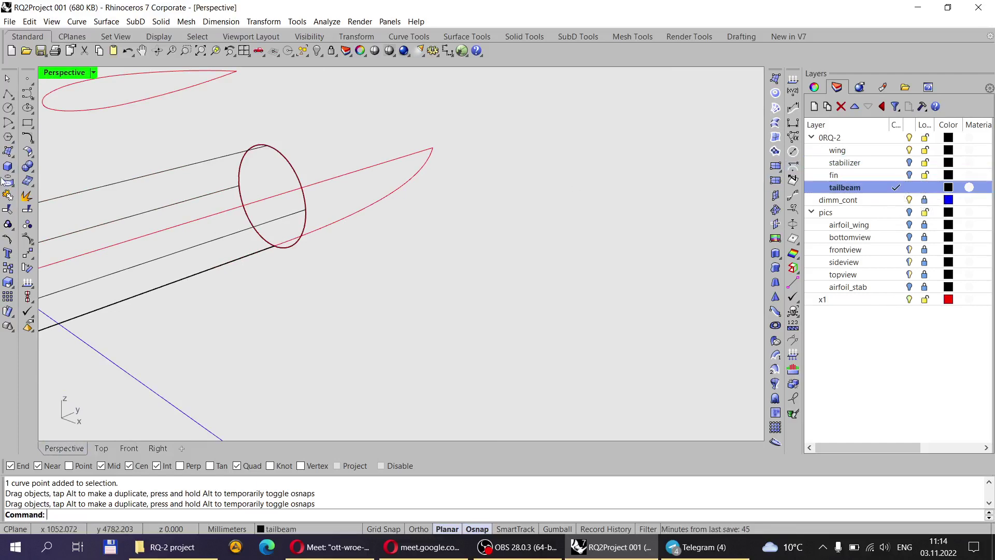
{"action": "left_click", "coordinate": [6, 154]}
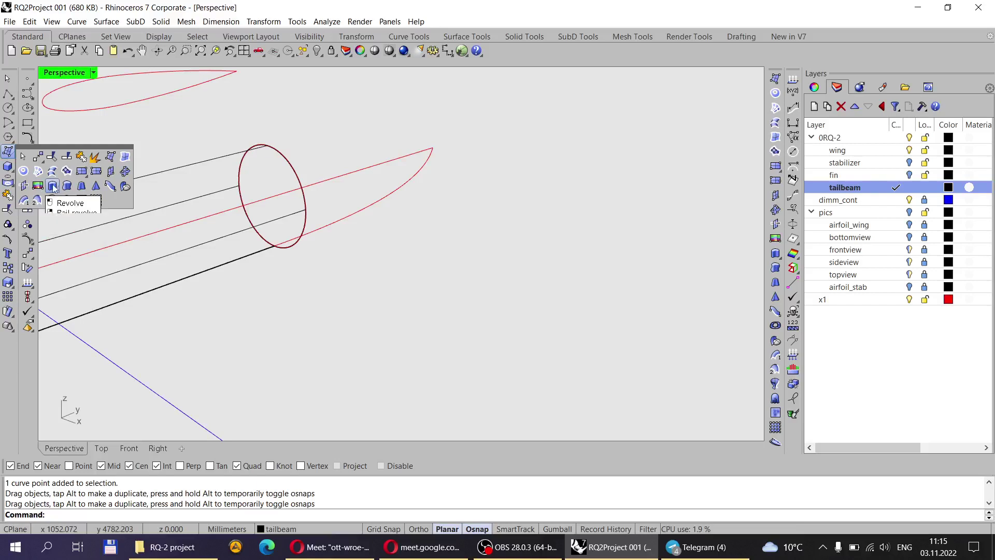
{"action": "left_click", "coordinate": [409, 37]}
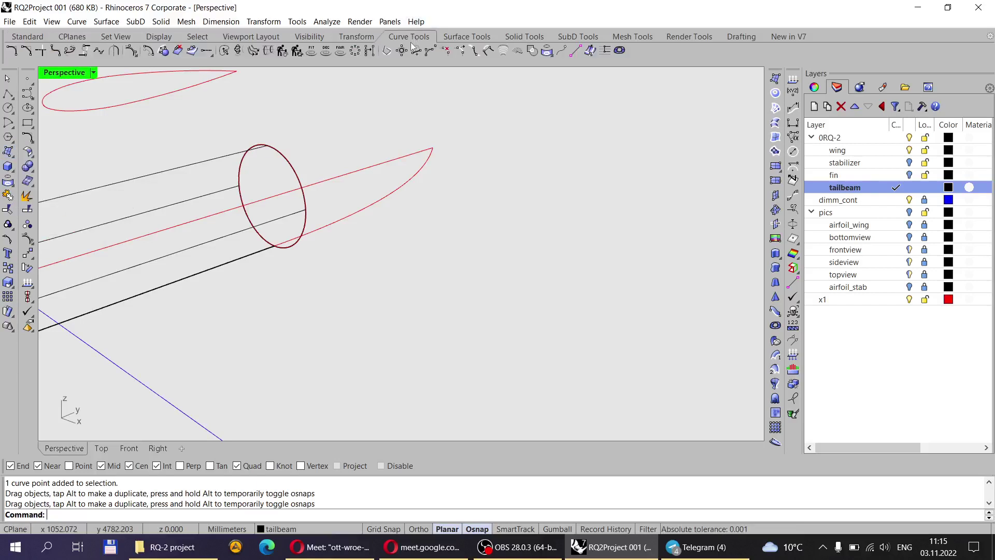
{"action": "left_click", "coordinate": [471, 40]}
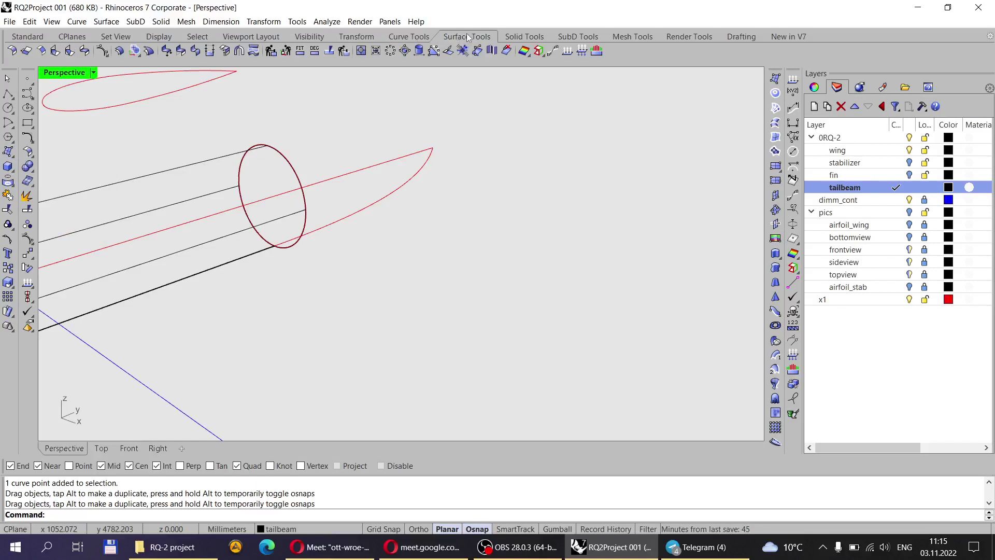
{"action": "left_click", "coordinate": [408, 36]}
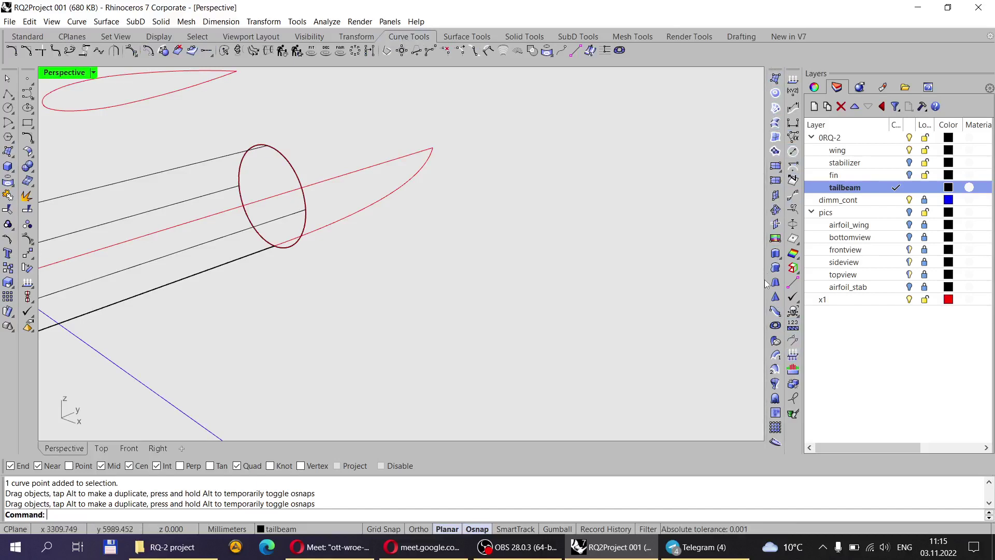
{"action": "left_click", "coordinate": [293, 23]}
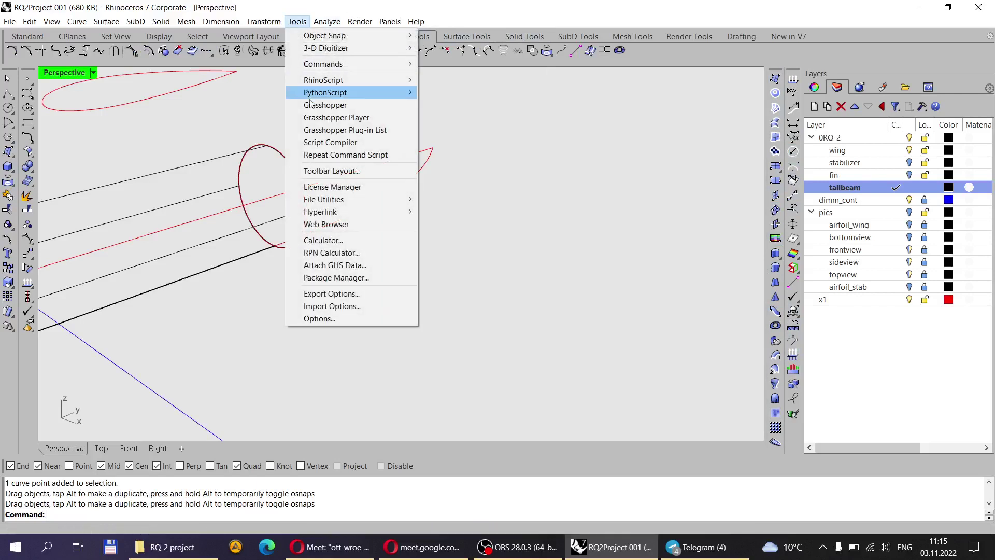
{"action": "left_click", "coordinate": [648, 192]}
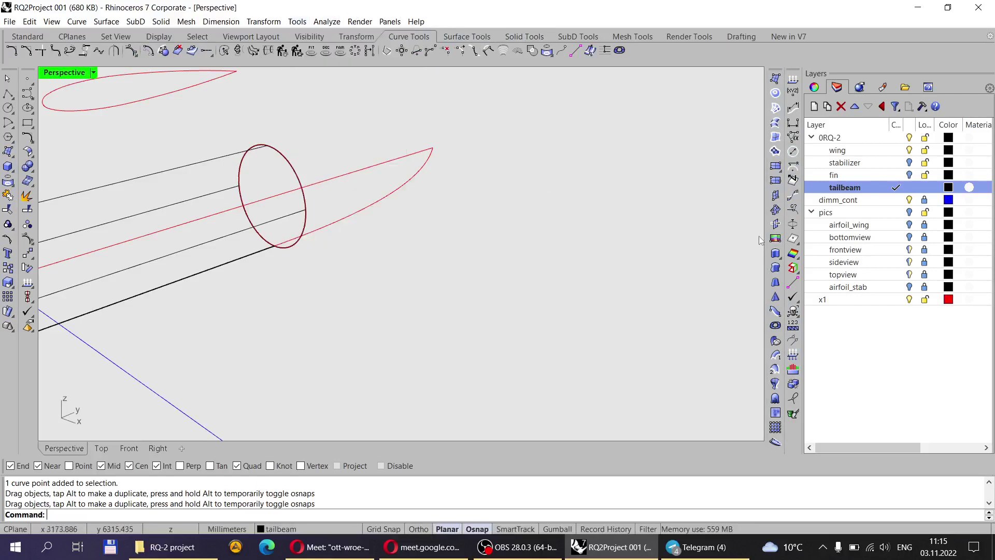
Revolve the arc through 360 degrees about the tail beam's centre line to form the pointed tip surface.
{"action": "left_click", "coordinate": [775, 383]}
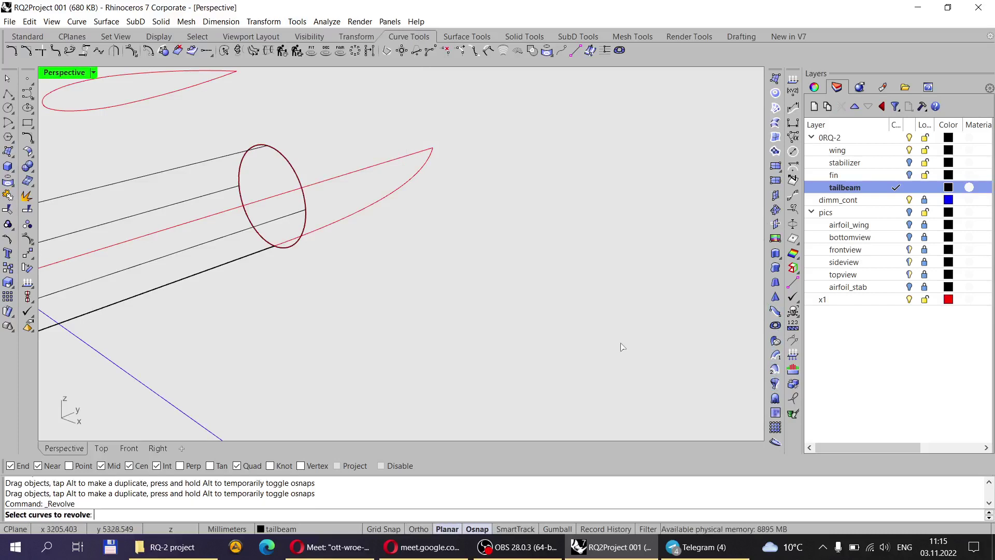
{"action": "left_click", "coordinate": [386, 203]}
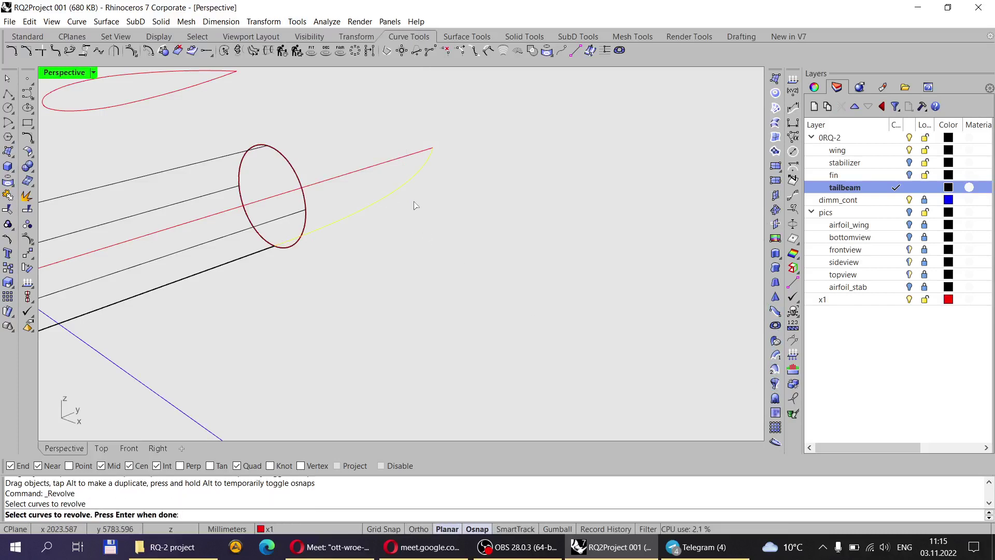
{"action": "key", "text": "Return"}
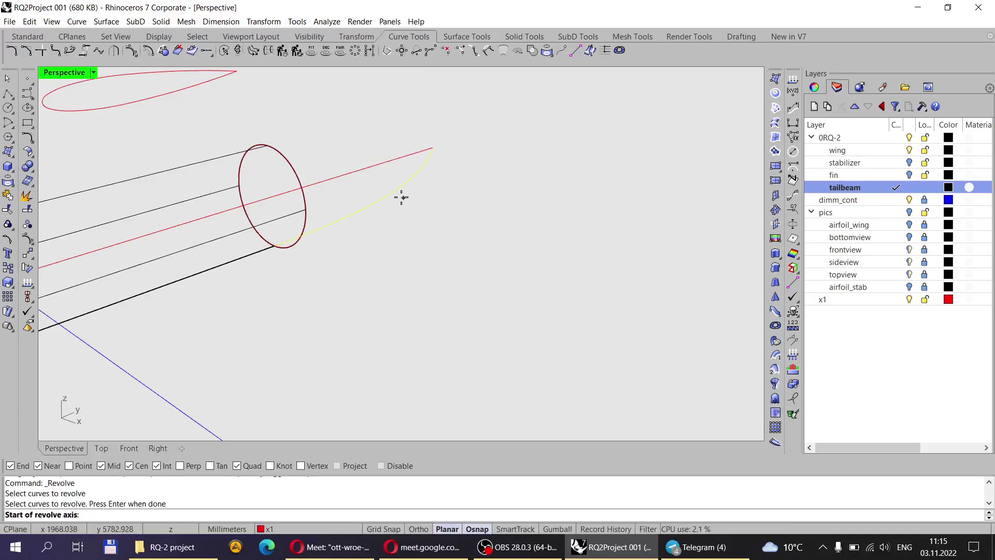
{"action": "left_click", "coordinate": [403, 156]}
{"action": "left_click", "coordinate": [332, 177]}
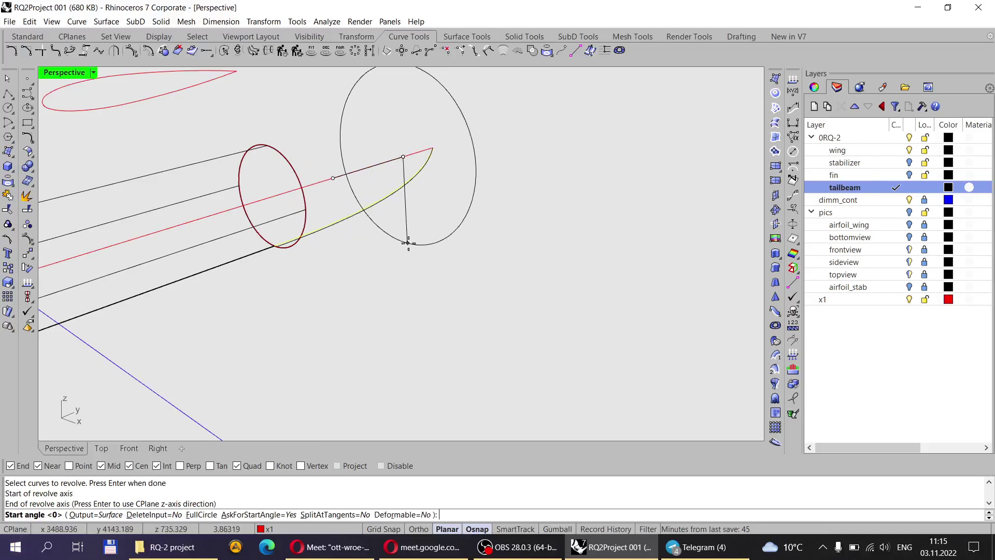
{"action": "left_click", "coordinate": [413, 243]}
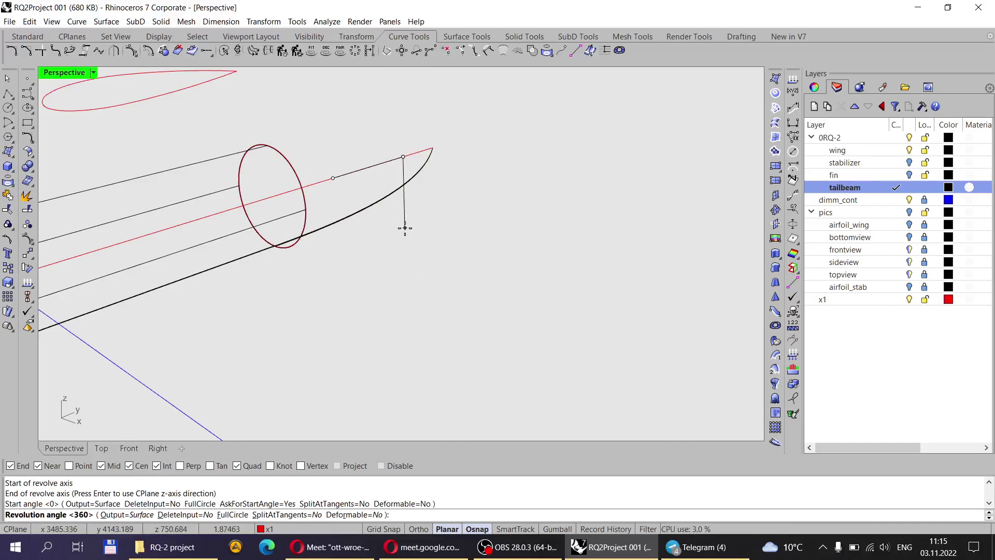
{"action": "key", "text": "Return"}
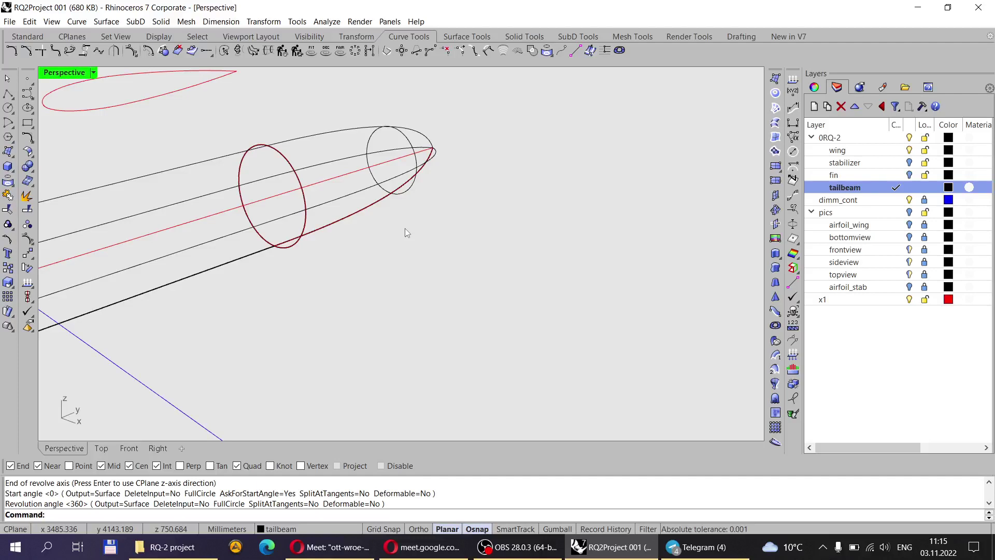
Set the Perspective view of the tail beam's tip to Shaded display.
{"action": "right_click_drag", "start_coordinate": [405, 231], "coordinate": [384, 235]}
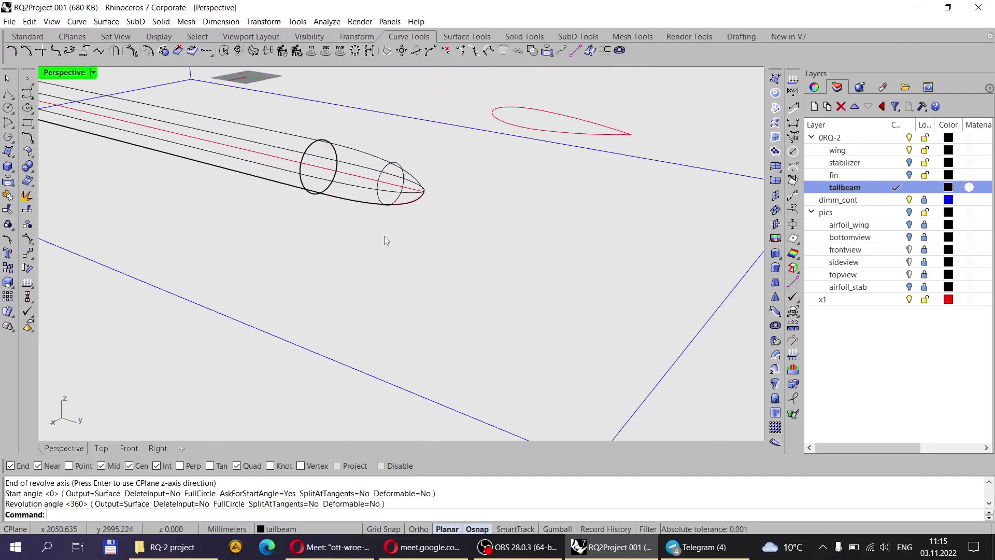
{"action": "scroll", "coordinate": [363, 162], "scroll_direction": "up", "scroll_amount": 3}
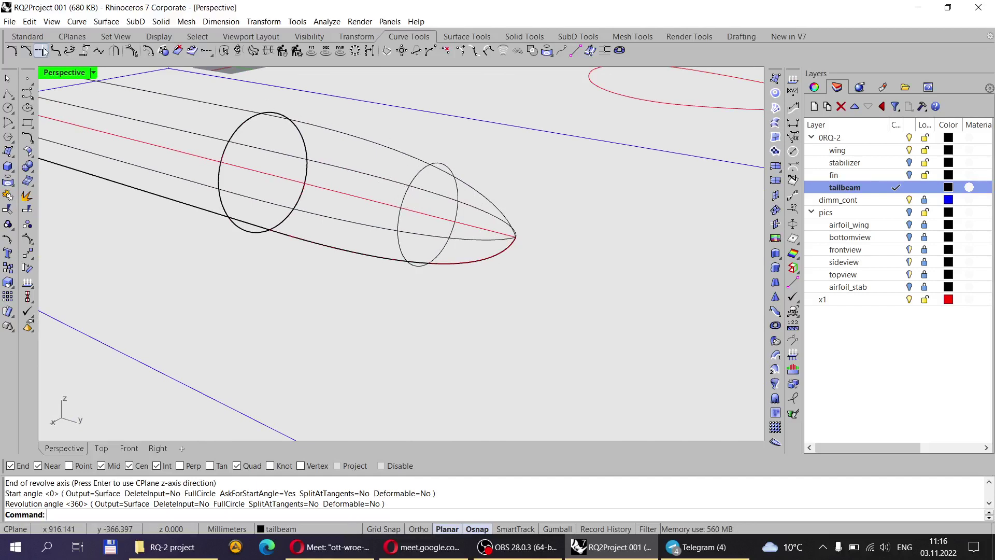
{"action": "left_click", "coordinate": [29, 38]}
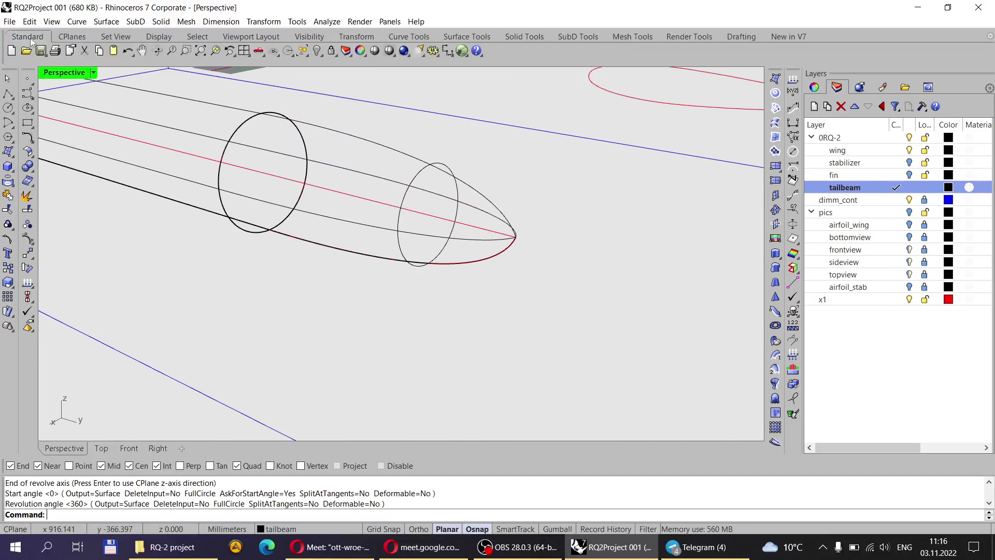
{"action": "left_click", "coordinate": [389, 51]}
Examine the transition between the tail beam and the revolved tip from several angles, checking the seam up close.
{"action": "mouse_move", "coordinate": [555, 231]}
{"action": "right_mouse_down"}
{"action": "mouse_move", "coordinate": [257, 218]}
{"action": "mouse_move", "coordinate": [225, 238]}
{"action": "mouse_move", "coordinate": [231, 108]}
{"action": "mouse_move", "coordinate": [304, 211]}
{"action": "mouse_move", "coordinate": [431, 244]}
{"action": "mouse_move", "coordinate": [436, 288]}
{"action": "mouse_move", "coordinate": [372, 195]}
{"action": "mouse_move", "coordinate": [496, 204]}
{"action": "mouse_move", "coordinate": [408, 155]}
{"action": "mouse_move", "coordinate": [513, 247]}
{"action": "mouse_move", "coordinate": [413, 128]}
{"action": "mouse_move", "coordinate": [502, 127]}
{"action": "mouse_move", "coordinate": [558, 147]}
{"action": "mouse_move", "coordinate": [438, 201]}
{"action": "mouse_move", "coordinate": [468, 223]}
{"action": "right_mouse_up"}
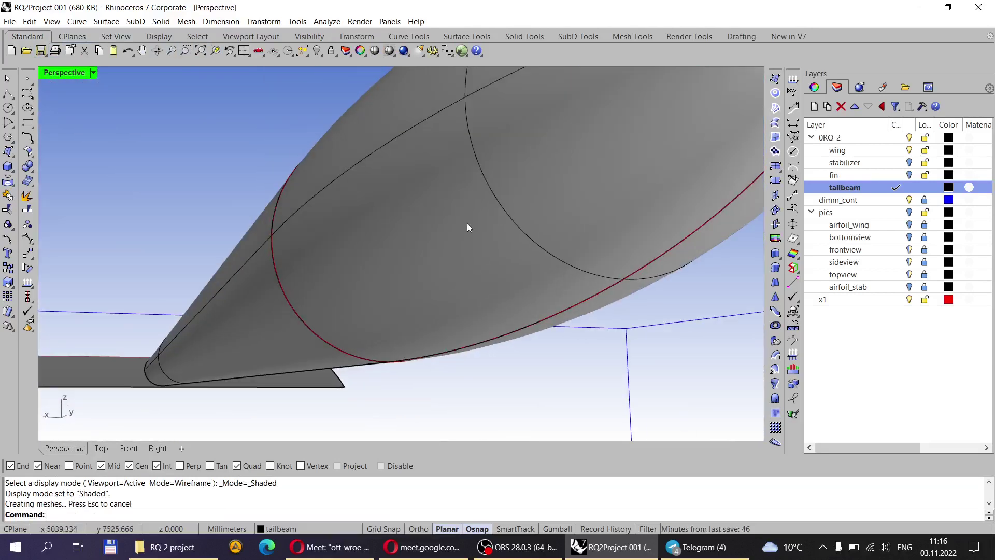
{"action": "right_click_drag", "start_coordinate": [408, 365], "coordinate": [431, 319]}
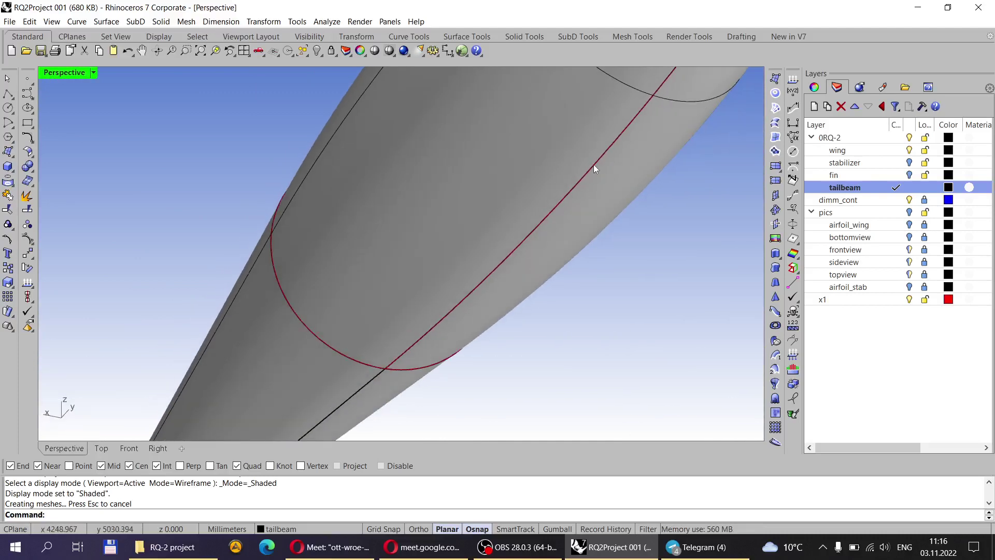
{"action": "right_click_drag", "start_coordinate": [594, 167], "coordinate": [392, 217]}
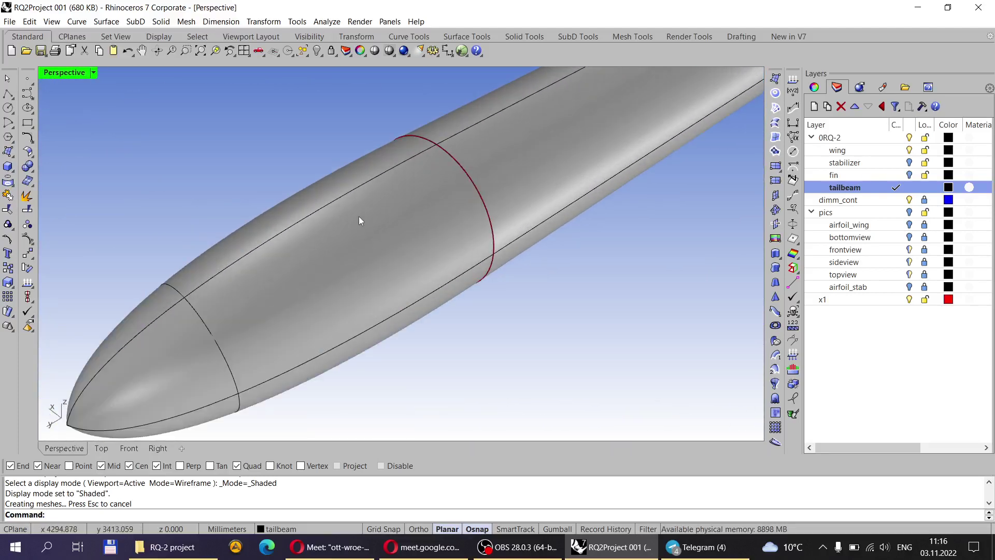
{"action": "scroll", "coordinate": [221, 256], "scroll_direction": "down", "scroll_amount": 5}
{"action": "scroll", "coordinate": [228, 254], "scroll_direction": "up", "scroll_amount": 7}
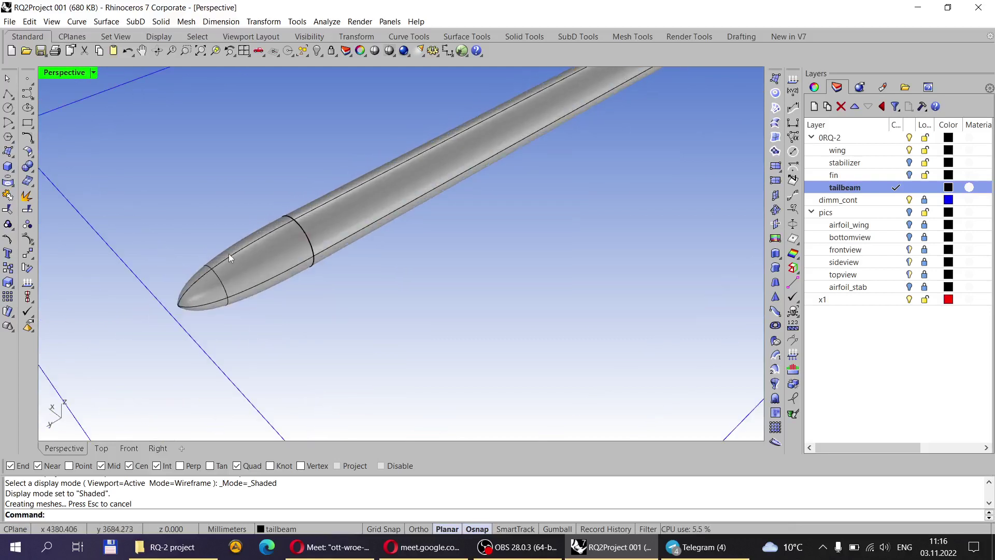
{"action": "scroll", "coordinate": [404, 255], "scroll_direction": "up", "scroll_amount": 2}
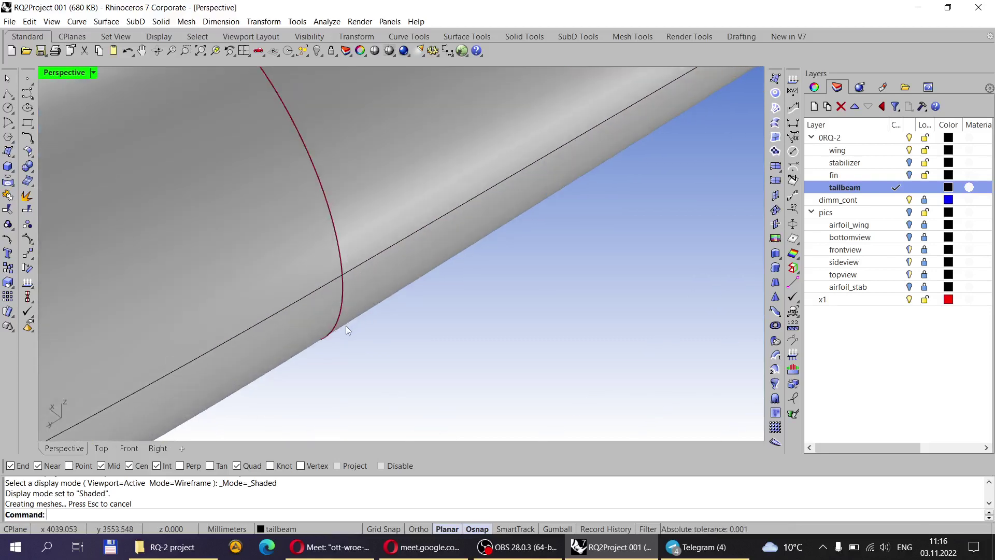
{"action": "scroll", "coordinate": [335, 311], "scroll_direction": "down", "scroll_amount": 3}
{"action": "right_click_drag", "start_coordinate": [240, 218], "coordinate": [475, 216]}
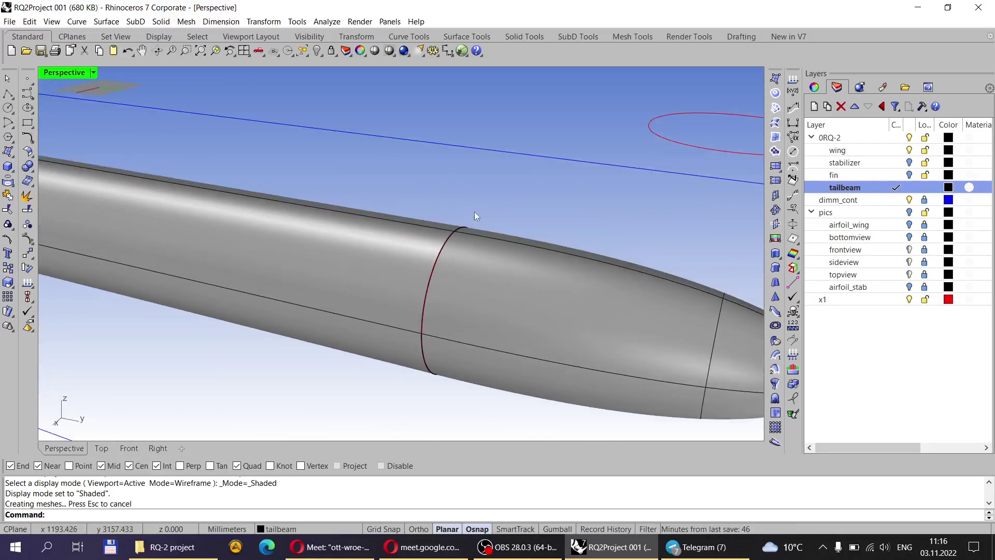
Join the tail beam surface and the revolved tip surface into one polysurface.
{"action": "left_click", "coordinate": [8, 195]}
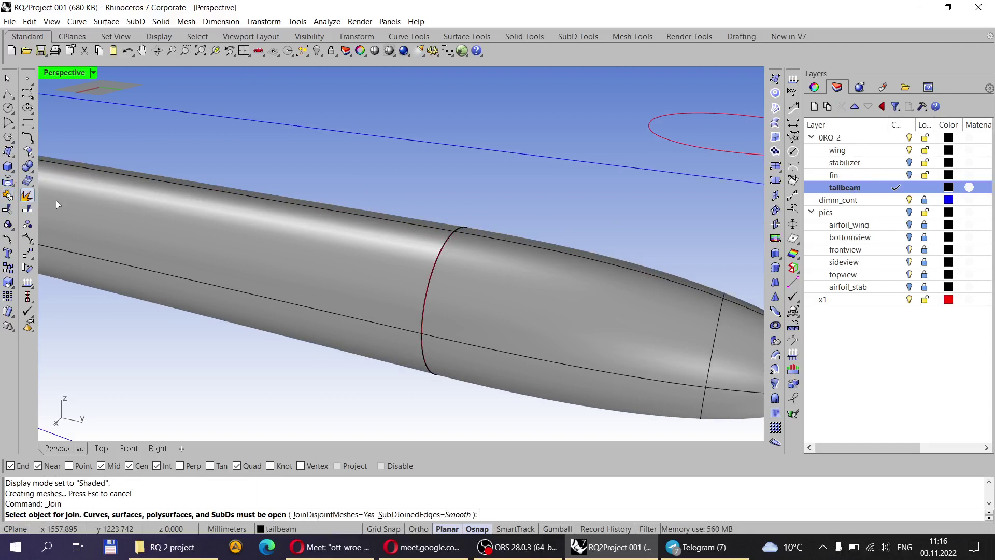
{"action": "left_click", "coordinate": [303, 232]}
{"action": "scroll", "coordinate": [386, 242], "scroll_direction": "down", "scroll_amount": 5}
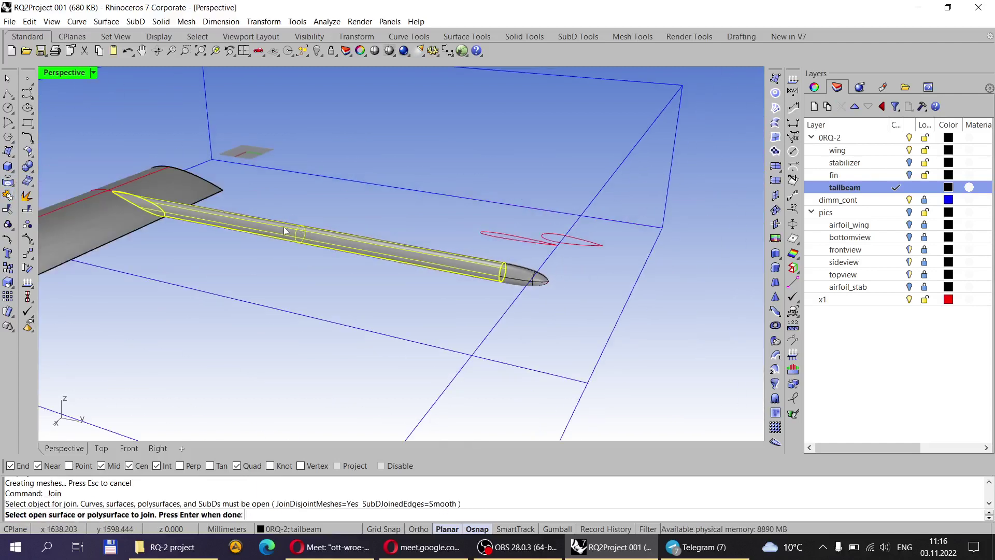
{"action": "scroll", "coordinate": [476, 288], "scroll_direction": "up", "scroll_amount": 6}
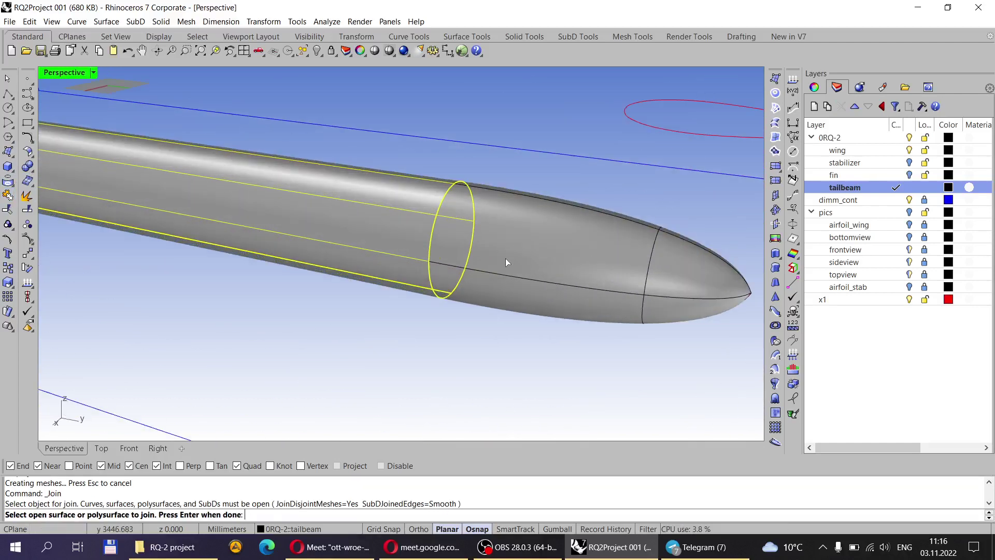
{"action": "left_click", "coordinate": [564, 267]}
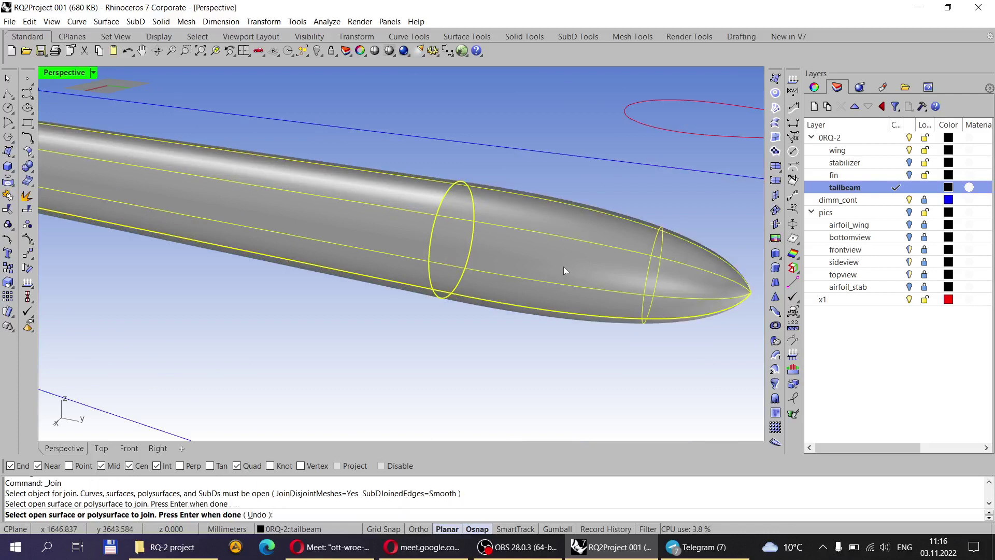
{"action": "key", "text": "Return"}
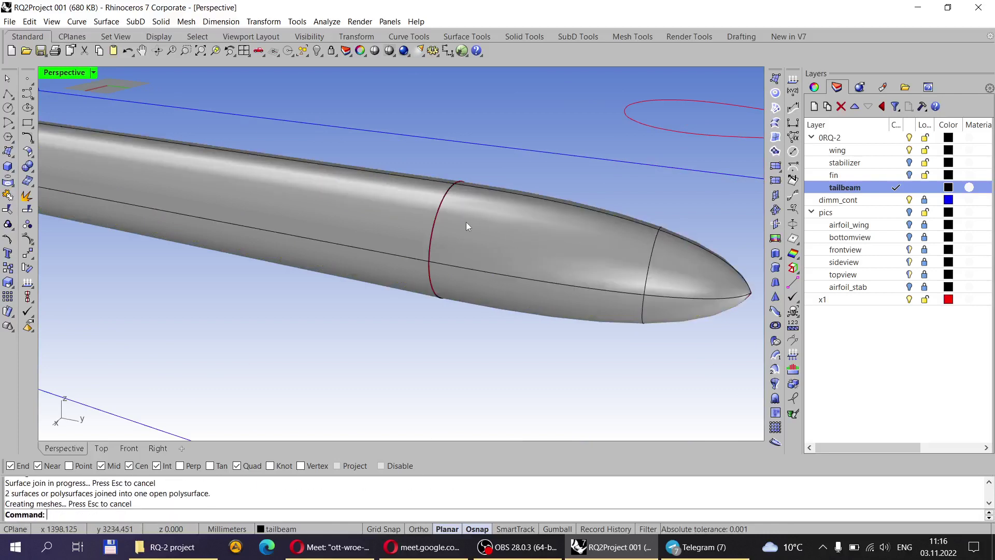
Check that the tail beam and its tip select as one object, and inspect the seam from other angles.
{"action": "left_click", "coordinate": [346, 210]}
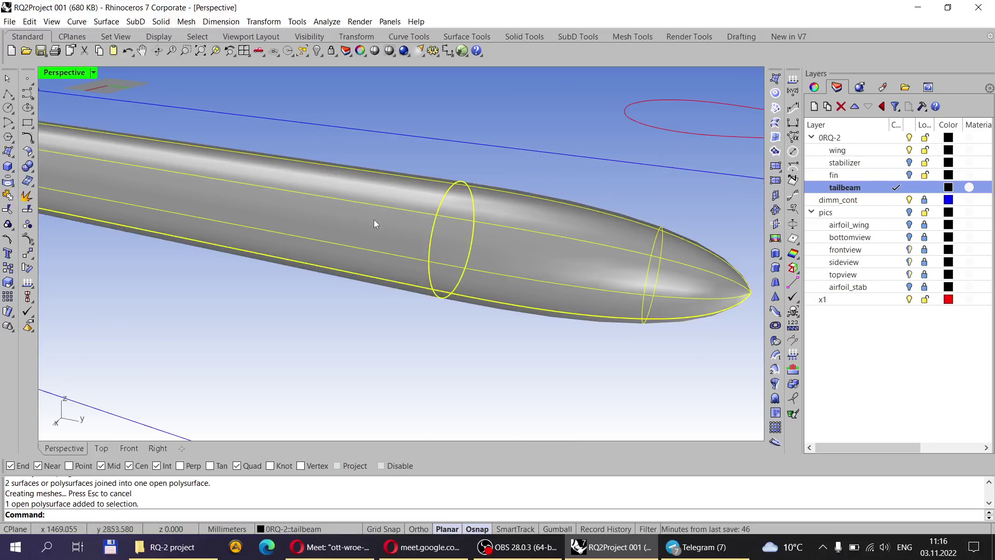
{"action": "key", "text": "Escape"}
{"action": "left_click", "coordinate": [484, 224]}
{"action": "key", "text": "Escape"}
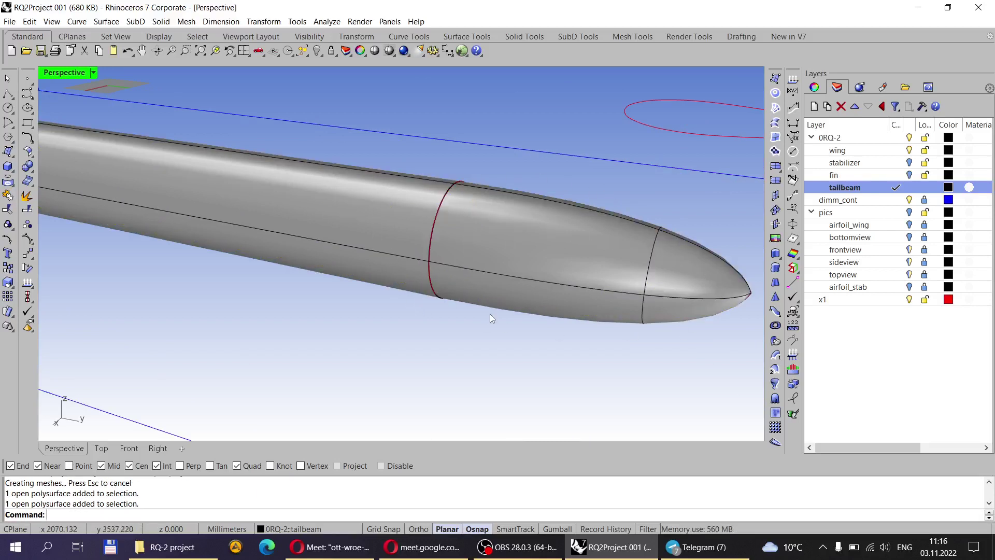
{"action": "left_click", "coordinate": [539, 247]}
{"action": "key", "text": "Escape"}
{"action": "left_click", "coordinate": [321, 204]}
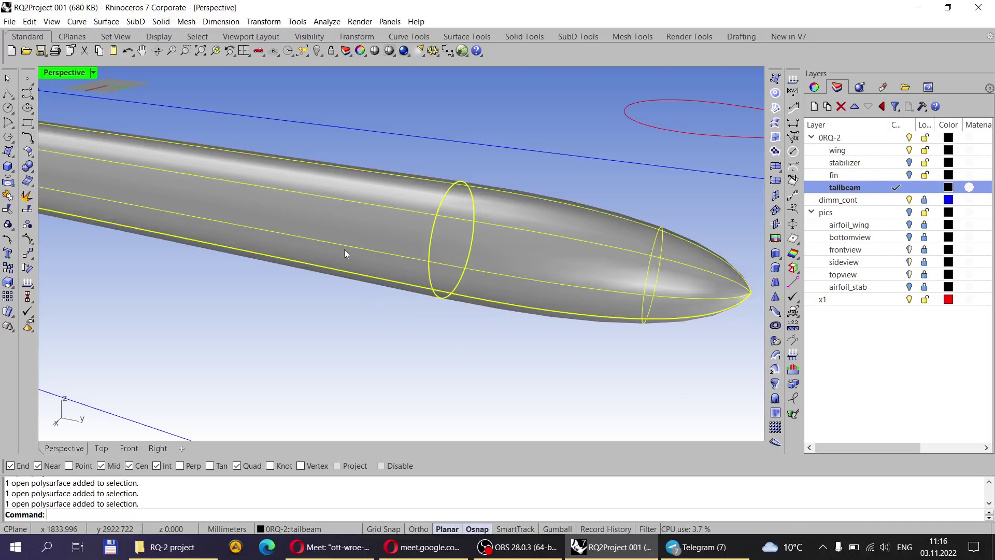
{"action": "left_click", "coordinate": [314, 314]}
{"action": "right_click_drag", "start_coordinate": [421, 280], "coordinate": [322, 198]}
{"action": "right_click_drag", "start_coordinate": [452, 185], "coordinate": [432, 221]}
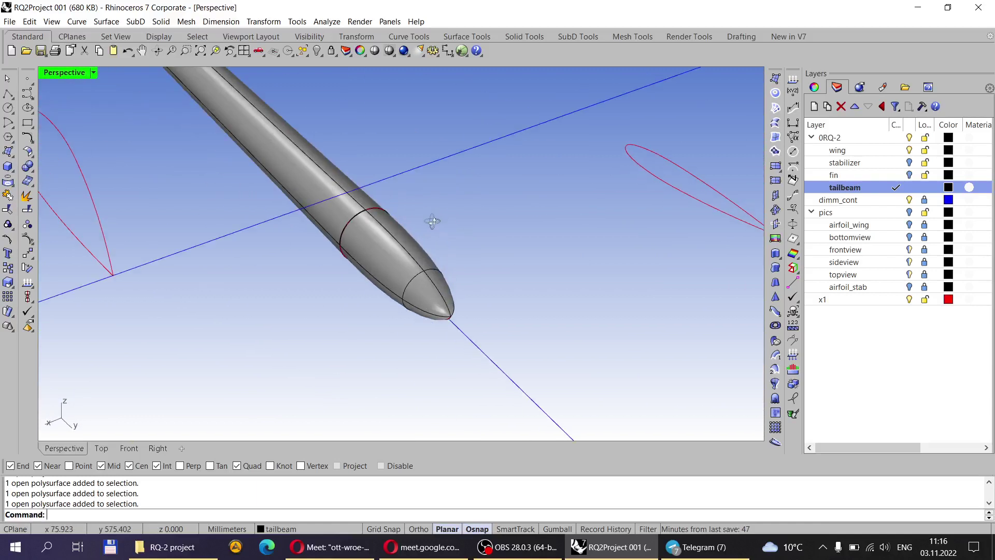
{"action": "scroll", "coordinate": [326, 215], "scroll_direction": "up", "scroll_amount": 3}
{"action": "scroll", "coordinate": [368, 220], "scroll_direction": "down", "scroll_amount": 2}
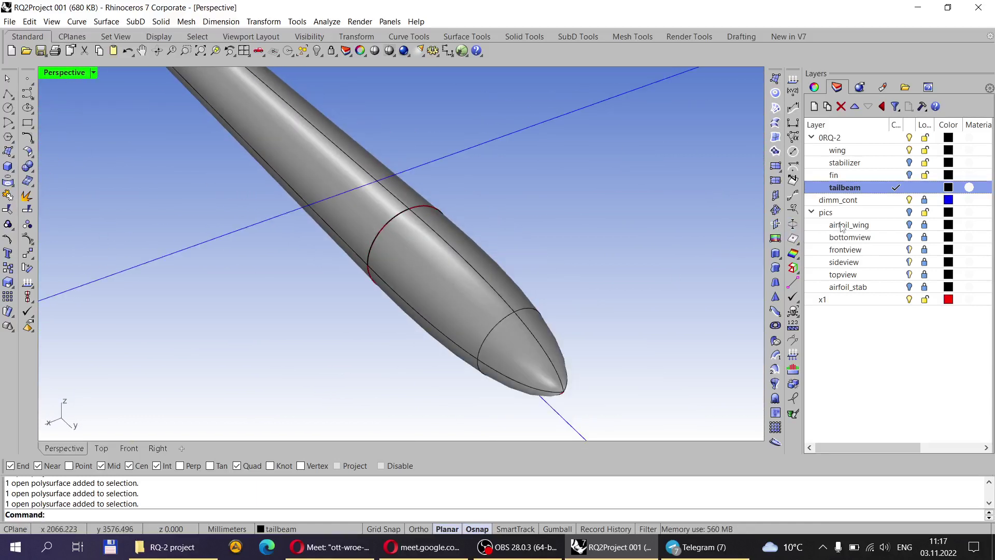
Show the stabilizer layer and examine how the stabilizer overlaps the tail beam's tip in the Right and Perspective views.
{"action": "left_click", "coordinate": [912, 165]}
{"action": "right_click_drag", "start_coordinate": [393, 222], "coordinate": [435, 267]}
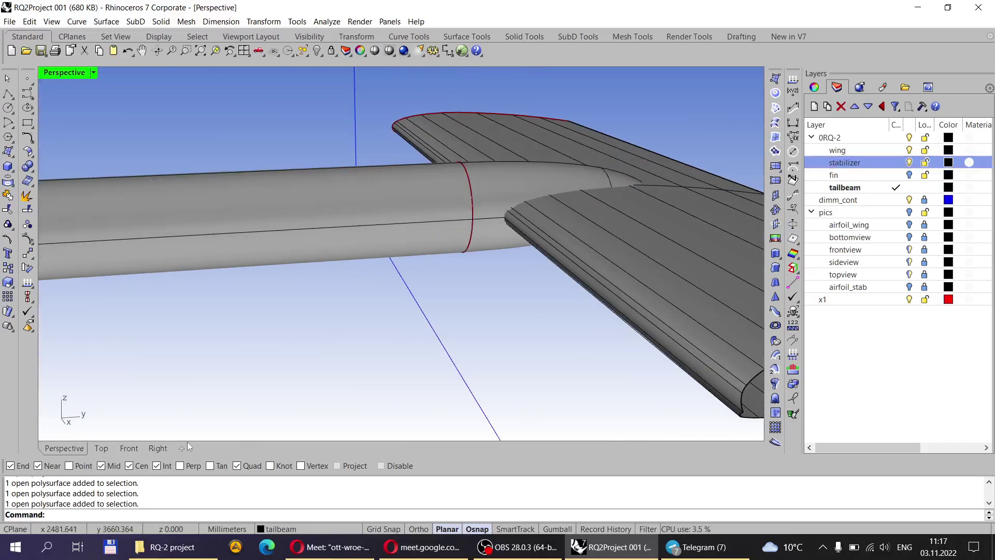
{"action": "left_click", "coordinate": [157, 448]}
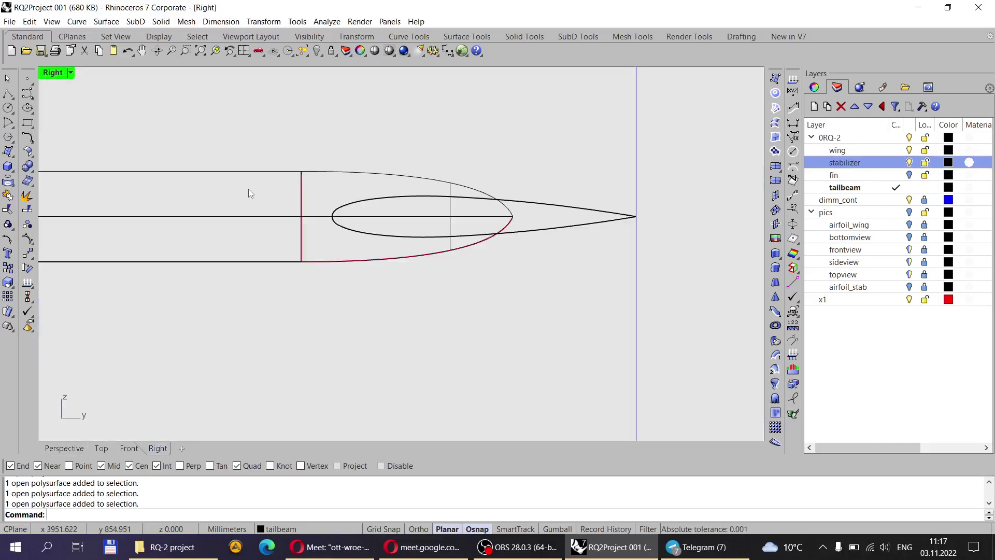
{"action": "left_click", "coordinate": [64, 448]}
{"action": "right_click_drag", "start_coordinate": [321, 254], "coordinate": [515, 242]}
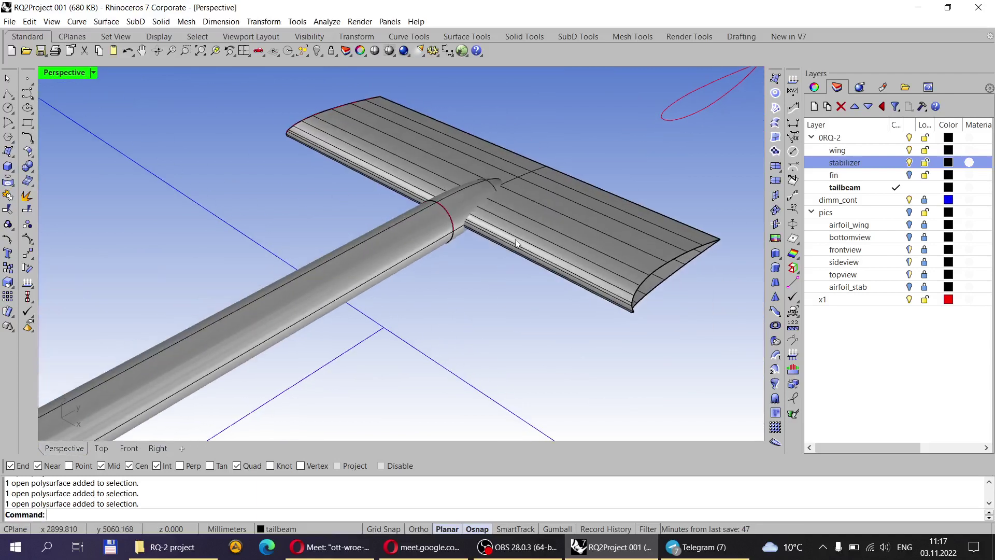
{"action": "scroll", "coordinate": [519, 223], "scroll_direction": "up", "scroll_amount": 3}
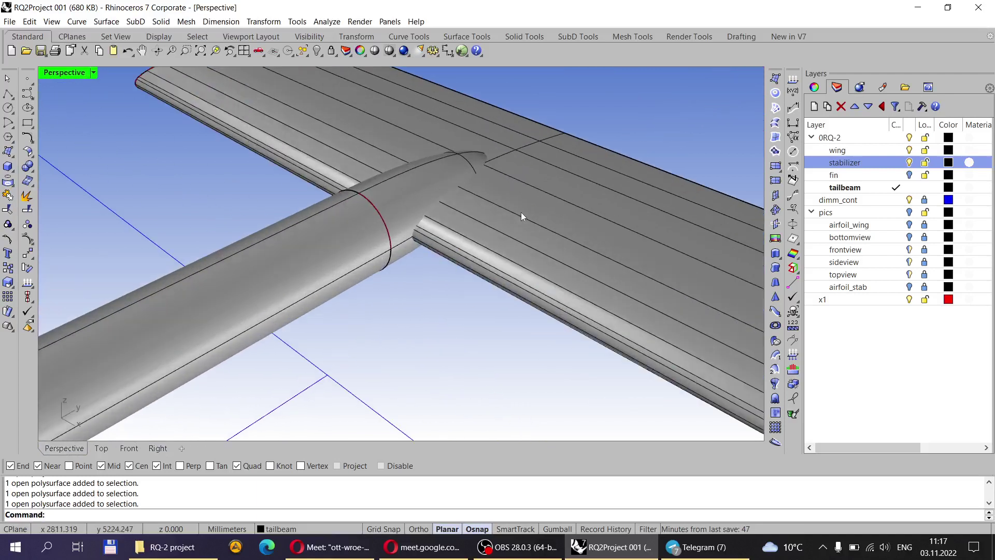
Split the tail beam polysurface using the stabilizer as the cutting object.
{"action": "left_click", "coordinate": [25, 210]}
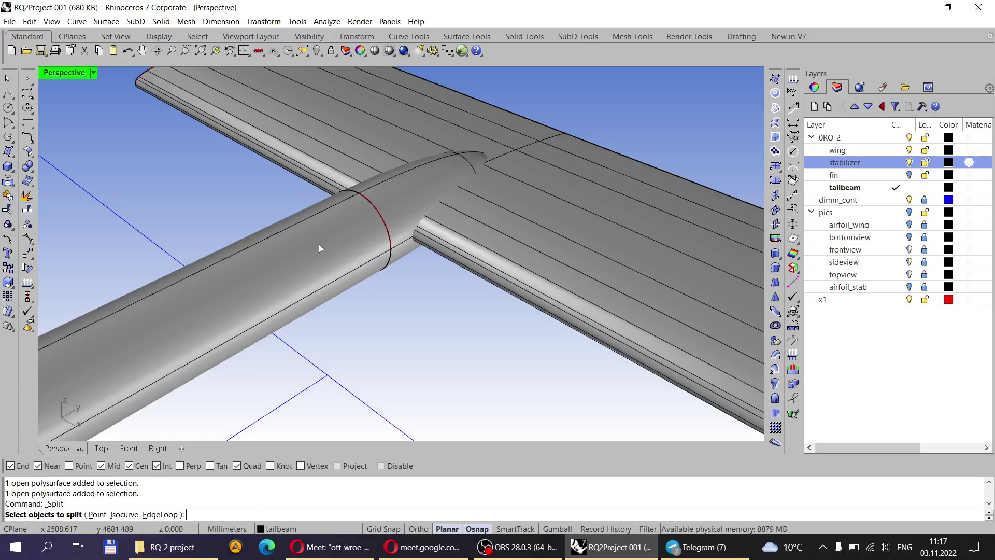
{"action": "left_click", "coordinate": [359, 206]}
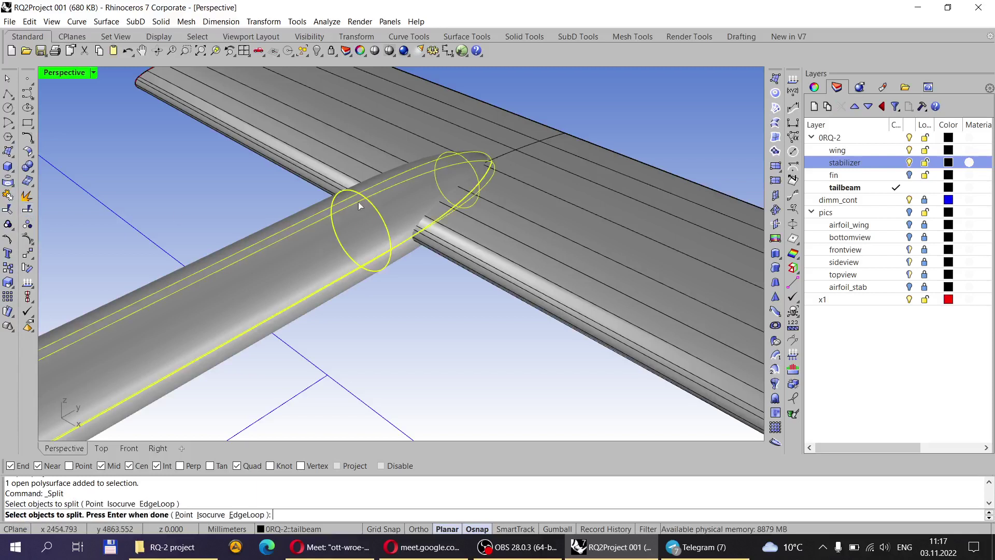
{"action": "key", "text": "Return"}
{"action": "left_click", "coordinate": [541, 202]}
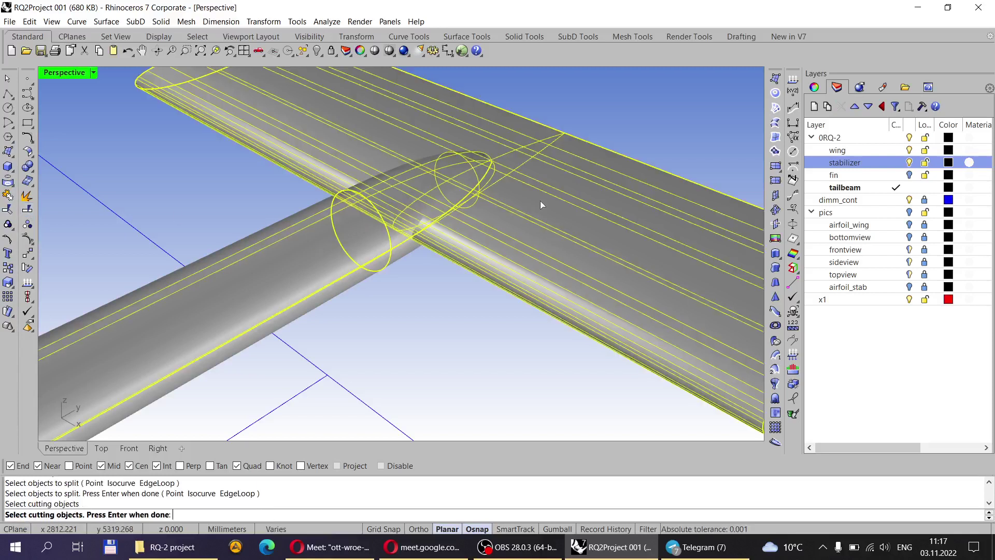
{"action": "key", "text": "Return"}
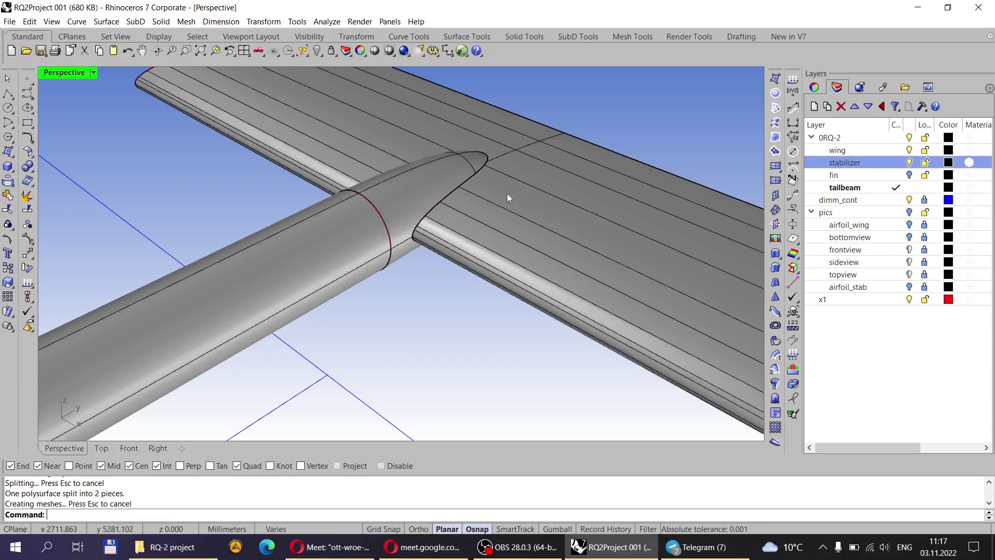
Hide the stabilizer layer and delete the split-off piece of the beam's tip inside the airfoil-shaped cut.
{"action": "left_click", "coordinate": [910, 162]}
{"action": "right_click_drag", "start_coordinate": [619, 230], "coordinate": [459, 156]}
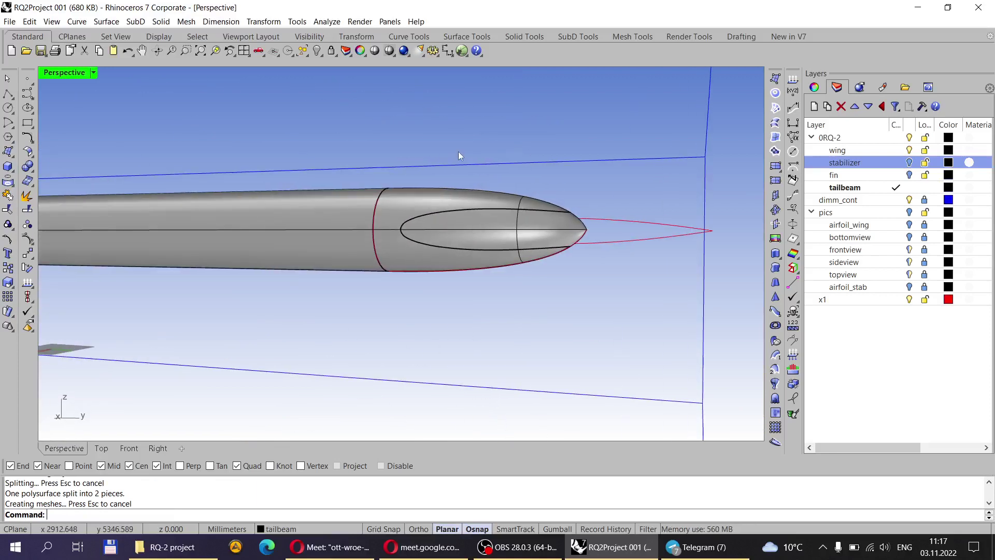
{"action": "left_click", "coordinate": [511, 228]}
{"action": "right_click_drag", "start_coordinate": [510, 229], "coordinate": [550, 237]}
{"action": "key", "text": "Delete"}
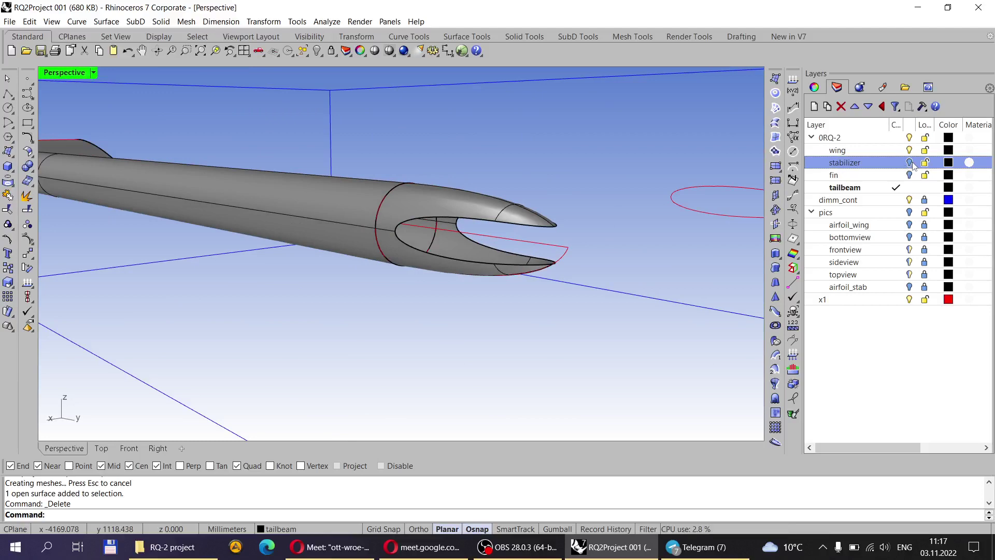
Show the stabilizer layer again and inspect the trimmed beam end around the stabilizer from several angles.
{"action": "left_click", "coordinate": [909, 163]}
{"action": "right_click_drag", "start_coordinate": [425, 238], "coordinate": [406, 293]}
{"action": "right_click_drag", "start_coordinate": [405, 240], "coordinate": [429, 188]}
{"action": "right_click_drag", "start_coordinate": [374, 210], "coordinate": [440, 233]}
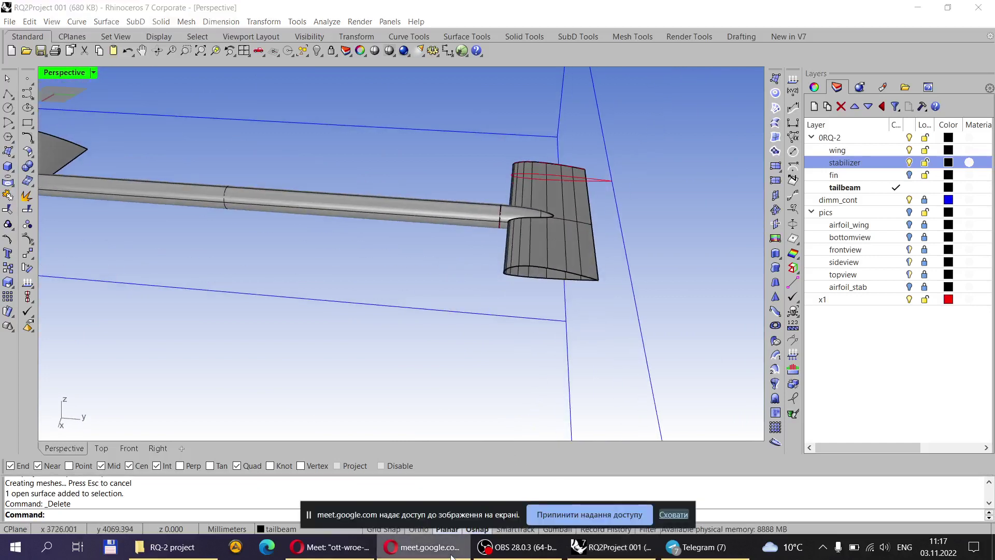
{"action": "left_click", "coordinate": [334, 547]}
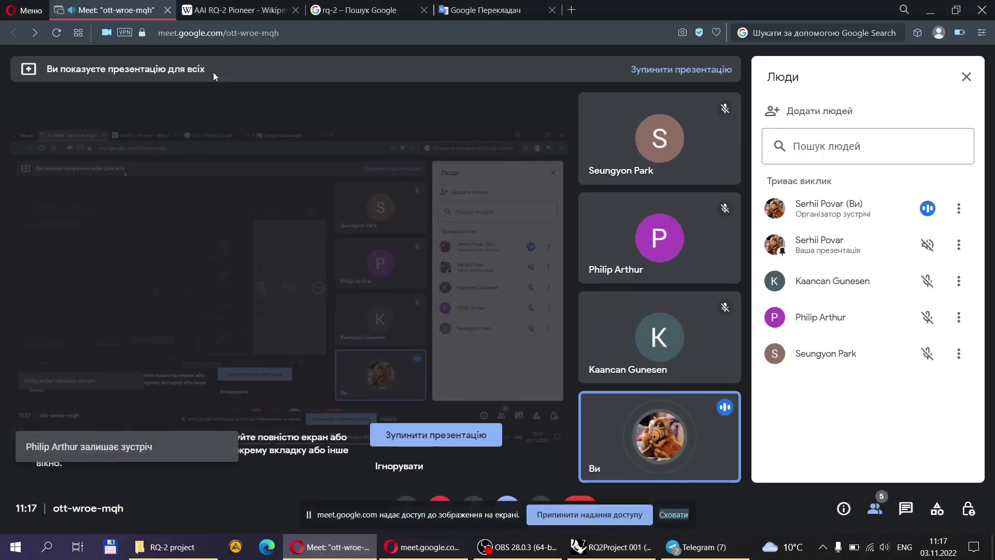
{"action": "left_click", "coordinate": [346, 9]}
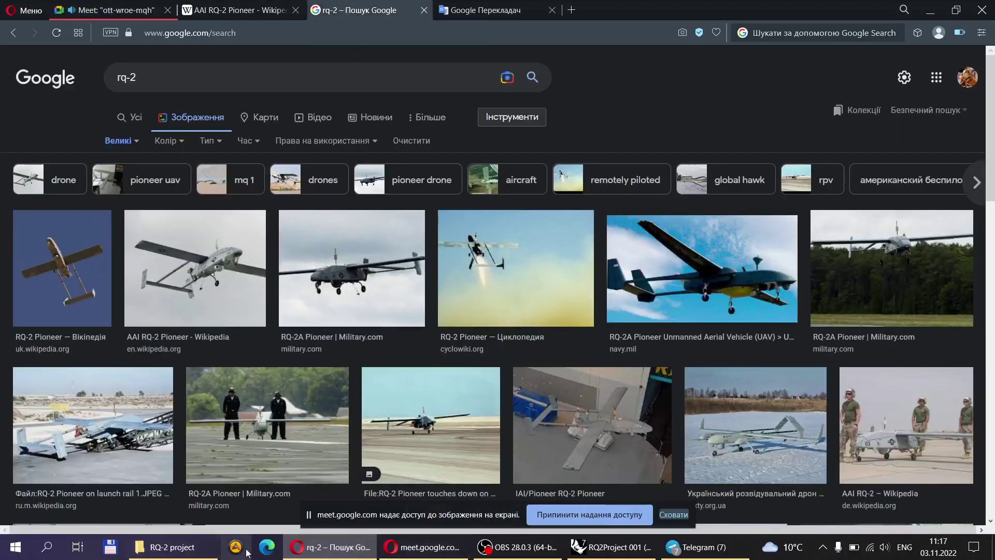
{"action": "left_click", "coordinate": [171, 546]}
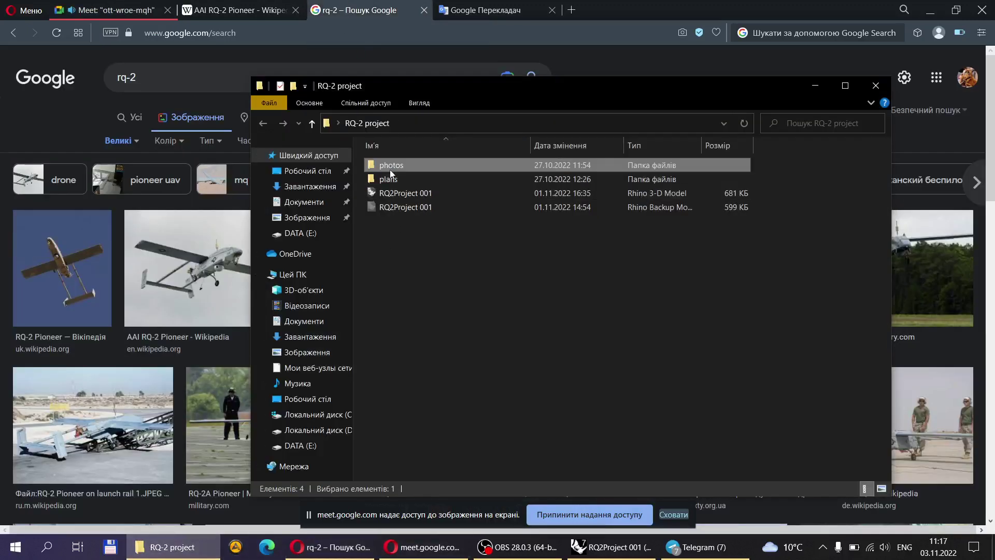
{"action": "double_click", "coordinate": [389, 164]}
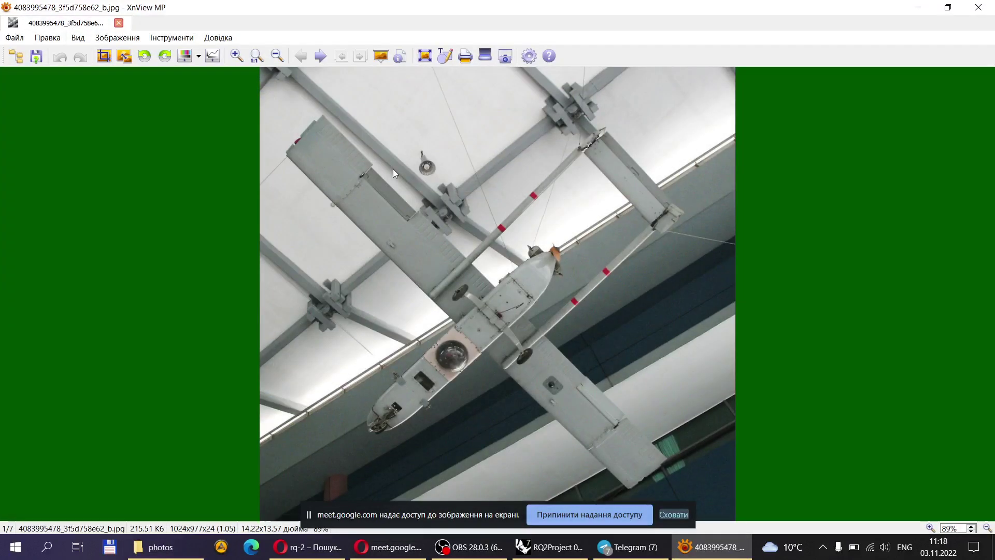
{"action": "scroll", "coordinate": [394, 168], "scroll_direction": "down", "scroll_amount": 1}
{"action": "scroll", "coordinate": [393, 173], "scroll_direction": "up", "scroll_amount": 1}
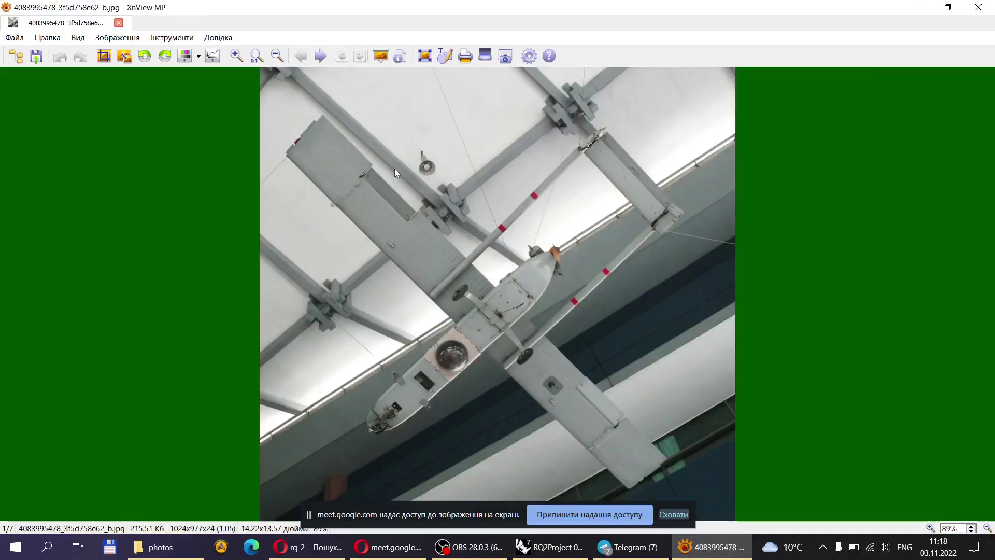
Enlarge the underside photo to 200%, examine the tail beams where they meet the wing and stabilizer, and go on to the next photo.
{"action": "left_click", "coordinate": [236, 57]}
{"action": "left_click", "coordinate": [238, 58]}
{"action": "left_click_drag", "start_coordinate": [527, 290], "coordinate": [499, 144]}
{"action": "left_click_drag", "start_coordinate": [462, 251], "coordinate": [433, 301]}
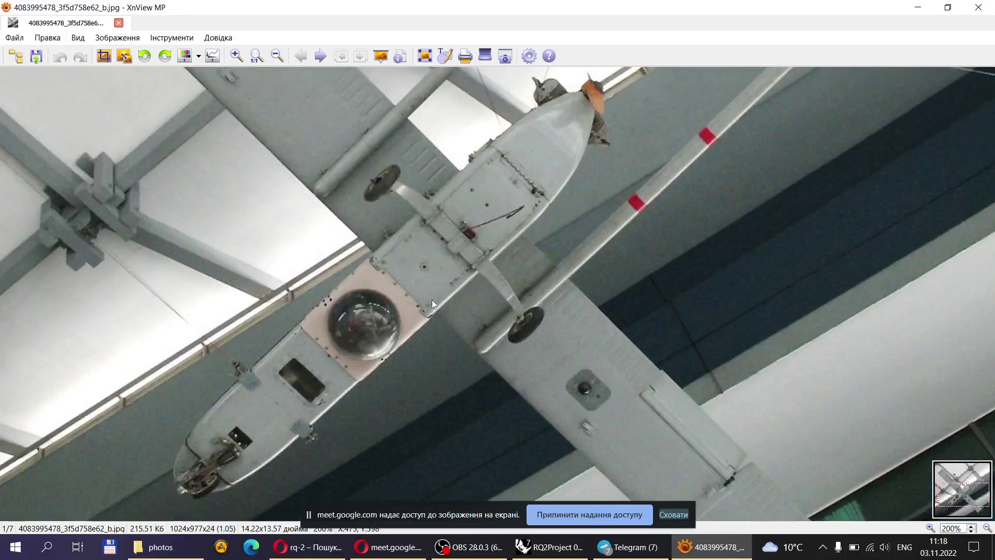
{"action": "scroll", "coordinate": [468, 158], "scroll_direction": "up", "scroll_amount": 6}
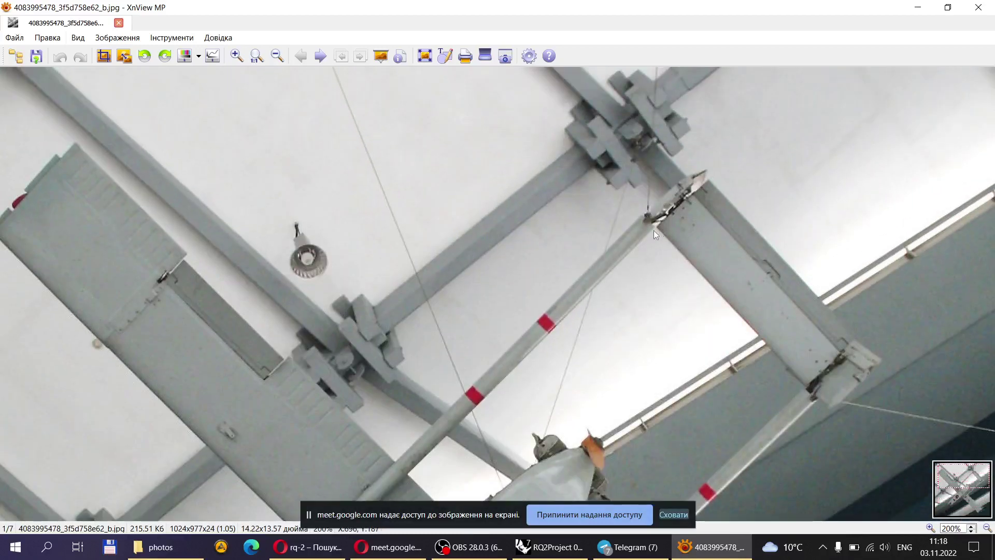
{"action": "scroll", "coordinate": [621, 202], "scroll_direction": "down", "scroll_amount": 1}
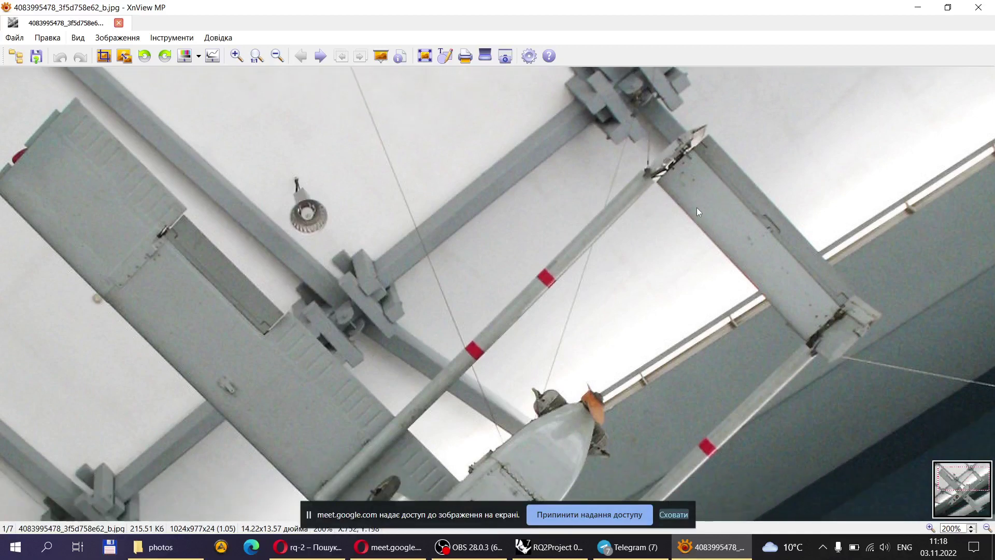
{"action": "scroll", "coordinate": [378, 221], "scroll_direction": "down", "scroll_amount": 2}
{"action": "scroll", "coordinate": [382, 240], "scroll_direction": "down", "scroll_amount": 5}
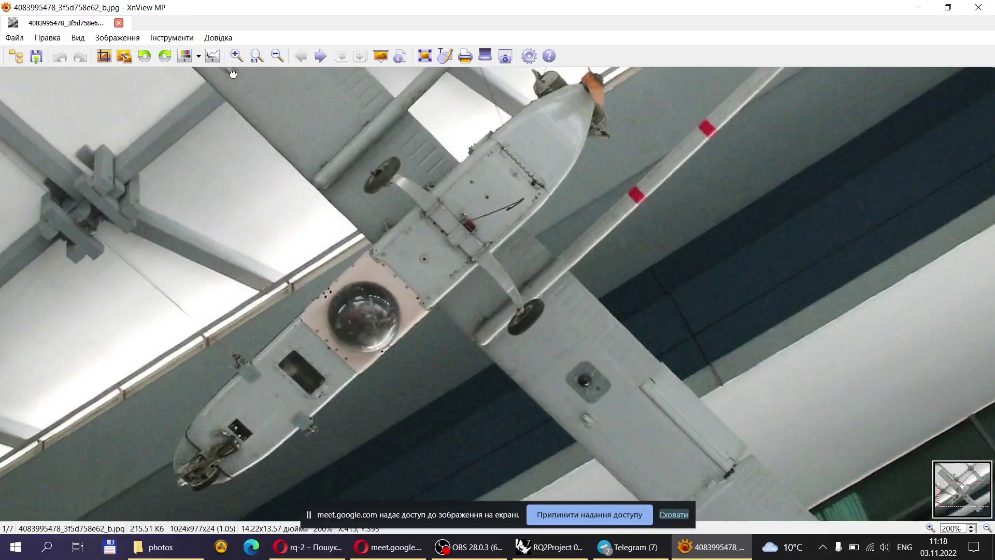
{"action": "scroll", "coordinate": [449, 193], "scroll_direction": "down", "scroll_amount": 2}
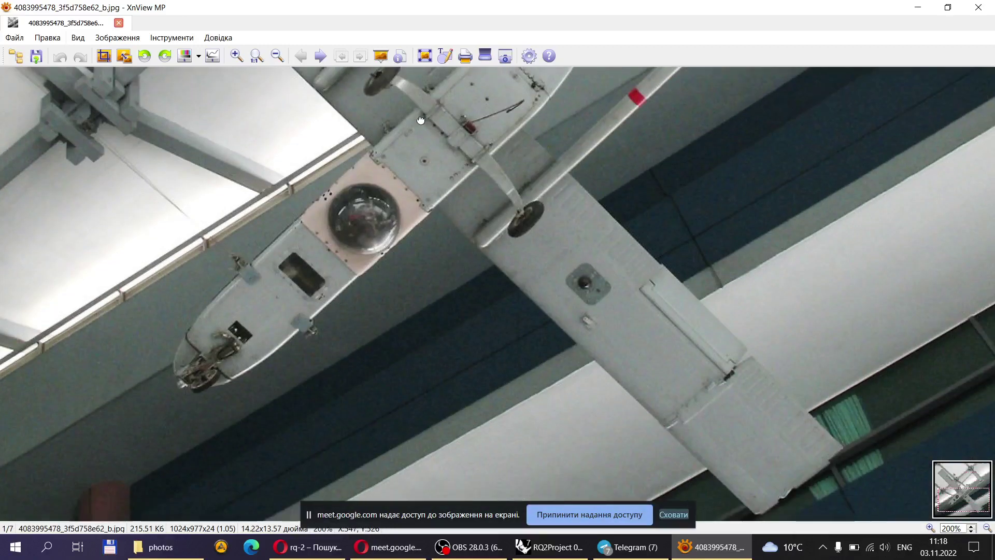
{"action": "scroll", "coordinate": [446, 288], "scroll_direction": "up", "scroll_amount": 4}
{"action": "scroll", "coordinate": [293, 223], "scroll_direction": "up", "scroll_amount": 7}
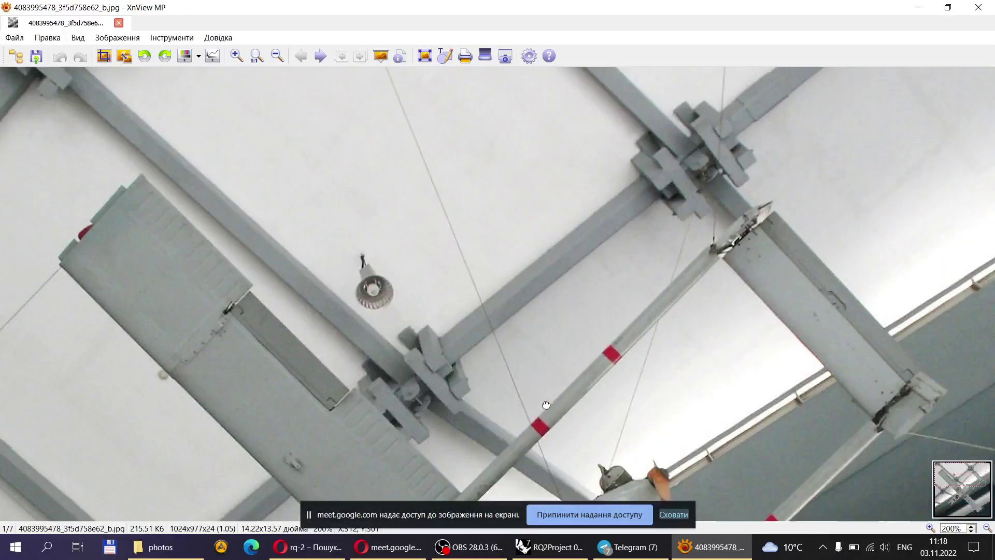
{"action": "scroll", "coordinate": [546, 405], "scroll_direction": "down", "scroll_amount": 7}
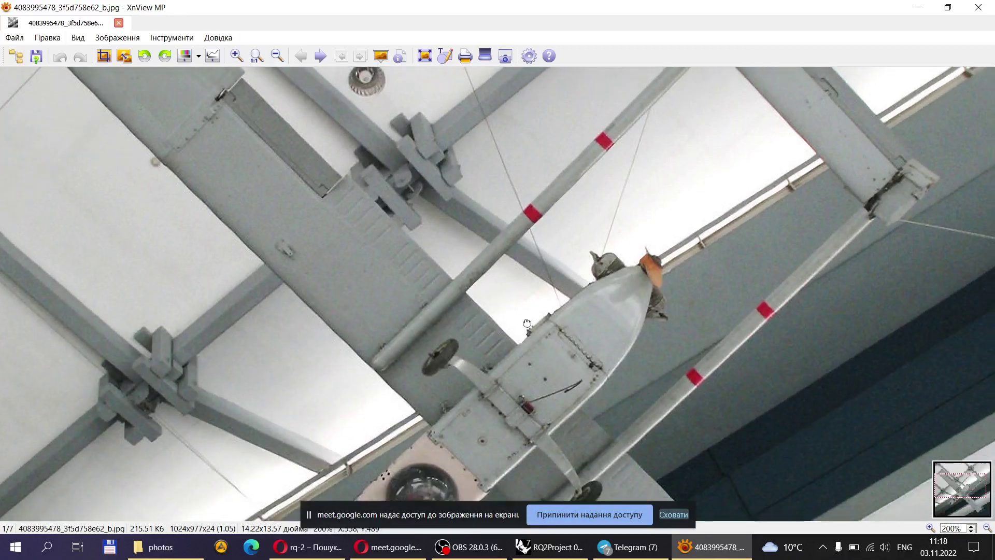
{"action": "scroll", "coordinate": [442, 241], "scroll_direction": "down", "scroll_amount": 3}
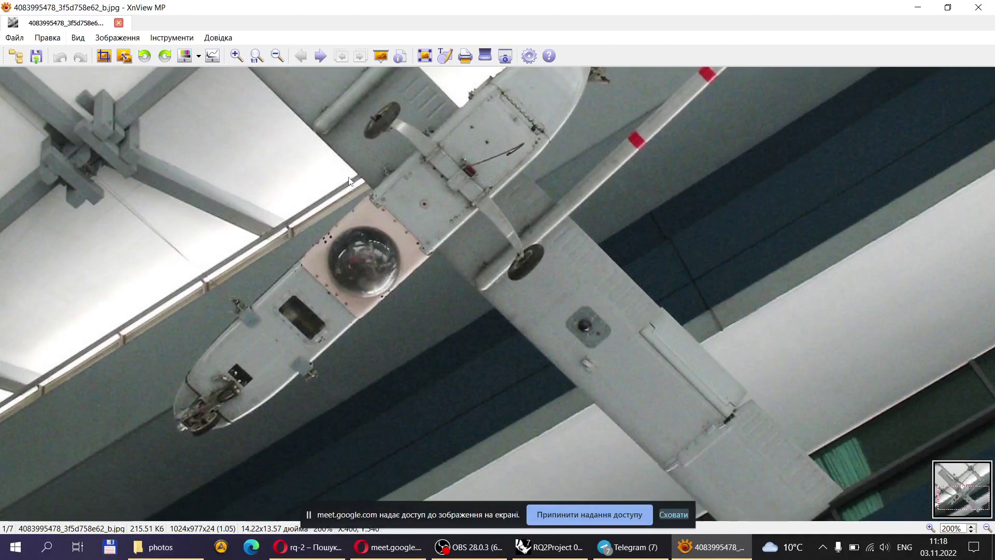
{"action": "scroll", "coordinate": [349, 180], "scroll_direction": "down", "scroll_amount": 1}
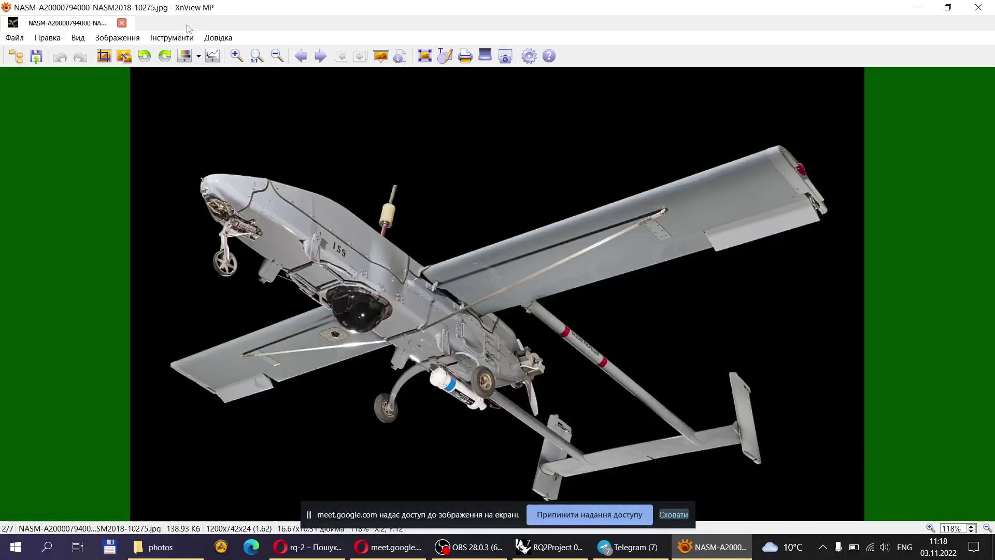
Enlarge the underside photo to 400% and examine how both tail beams taper onto the stabilizer.
{"action": "left_click", "coordinate": [235, 56]}
{"action": "left_click", "coordinate": [235, 56]}
{"action": "left_click", "coordinate": [235, 56]}
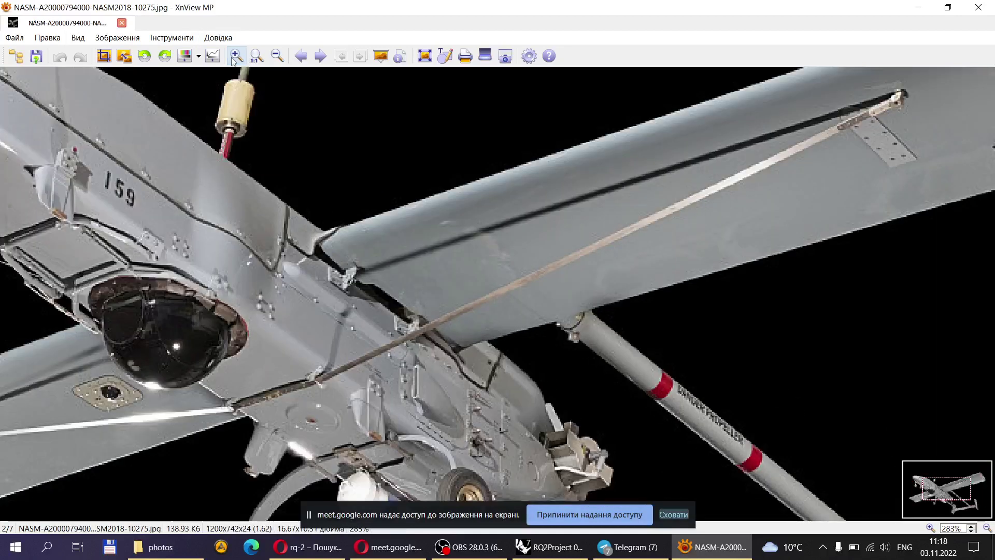
{"action": "left_click", "coordinate": [235, 56]}
{"action": "left_click_drag", "start_coordinate": [429, 276], "coordinate": [273, 70]}
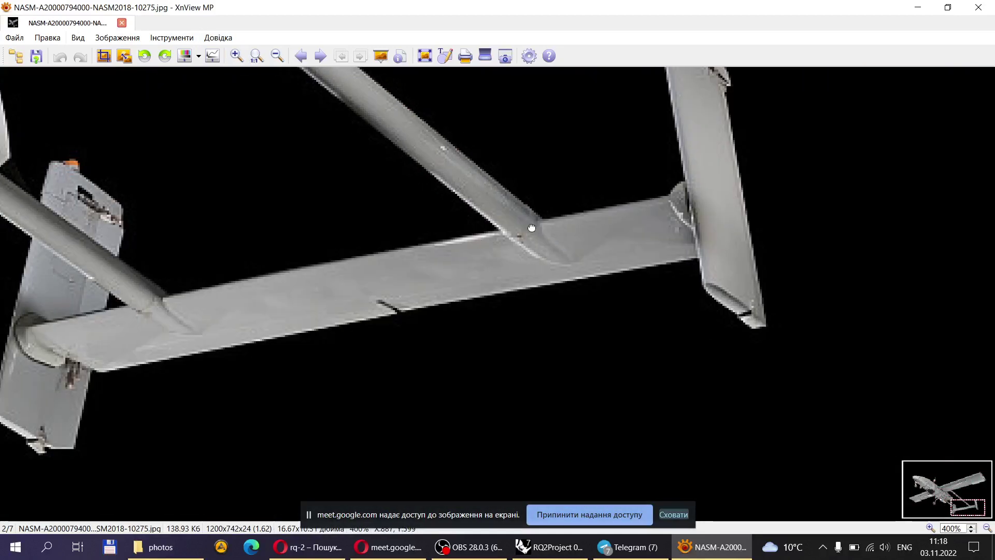
{"action": "left_click_drag", "start_coordinate": [531, 227], "coordinate": [653, 231]}
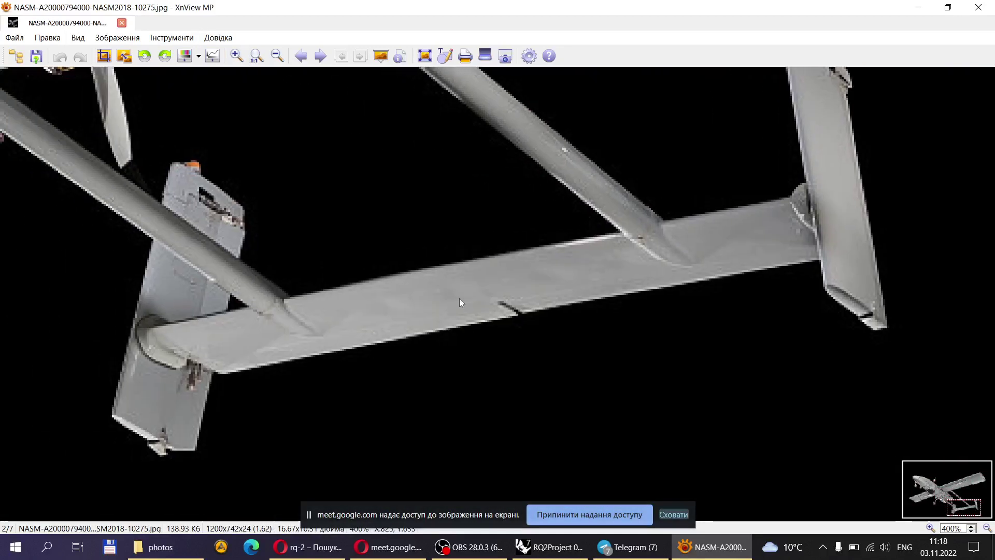
Switch between Rhinoceros and XnView MP to compare the underside of the modelled beam tip and stabilizer with the photo.
{"action": "left_click", "coordinate": [549, 546]}
{"action": "right_click_drag", "start_coordinate": [483, 344], "coordinate": [475, 108]}
{"action": "scroll", "coordinate": [513, 231], "scroll_direction": "up", "scroll_amount": 2}
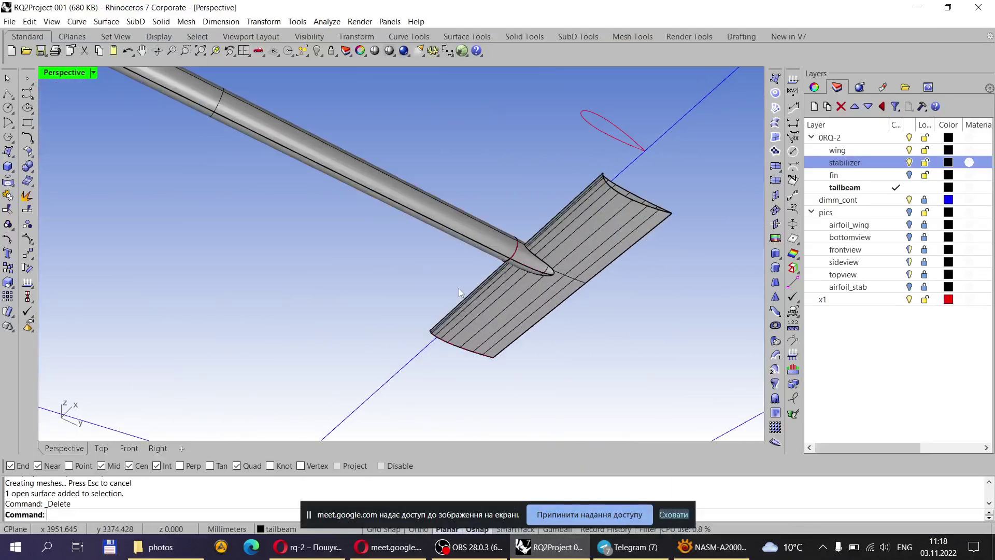
{"action": "left_click", "coordinate": [717, 546]}
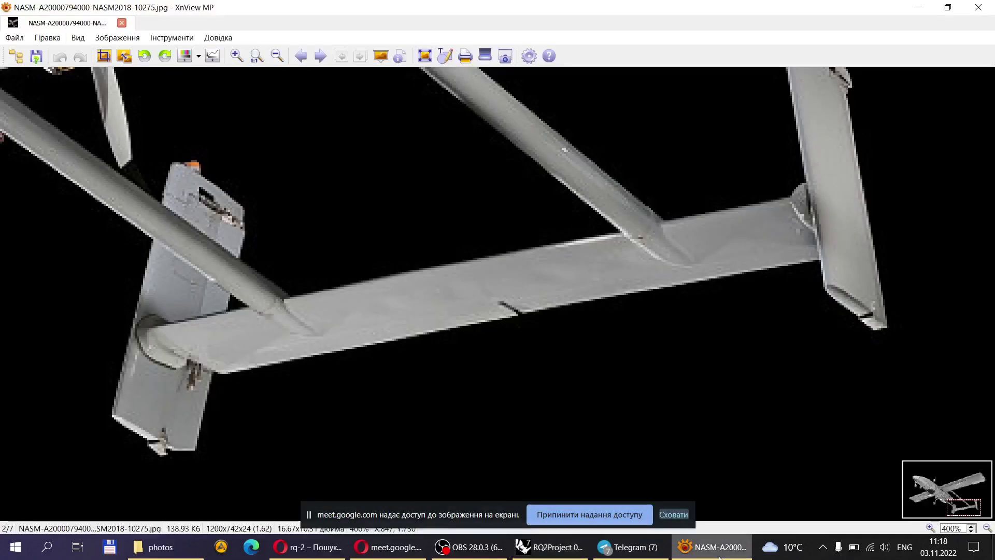
{"action": "left_click", "coordinate": [718, 546]}
{"action": "left_click", "coordinate": [717, 547]}
{"action": "left_click", "coordinate": [719, 557]}
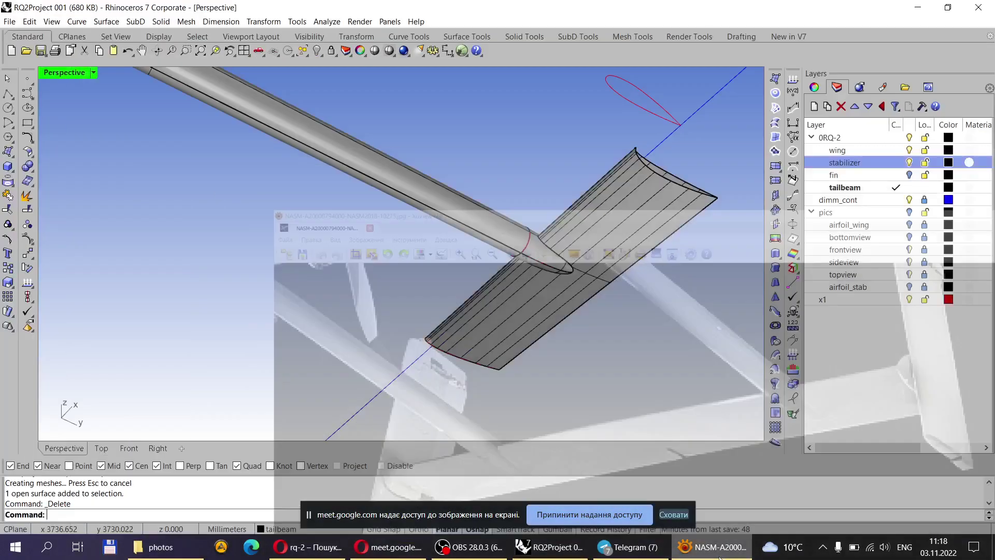
{"action": "left_click", "coordinate": [720, 557]}
{"action": "left_click", "coordinate": [719, 557]}
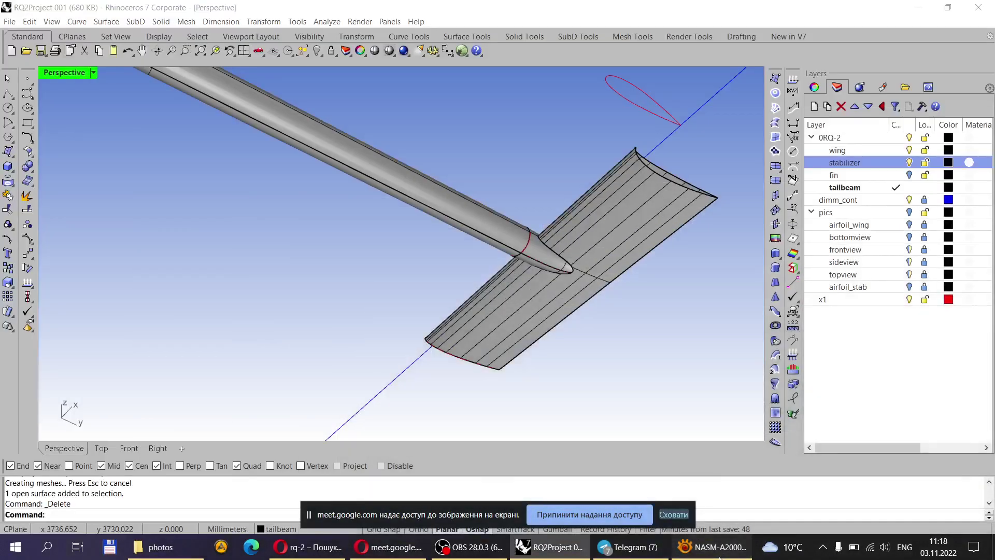
{"action": "left_click", "coordinate": [719, 557]}
{"action": "left_click", "coordinate": [719, 557]}
{"action": "left_click", "coordinate": [719, 557]}
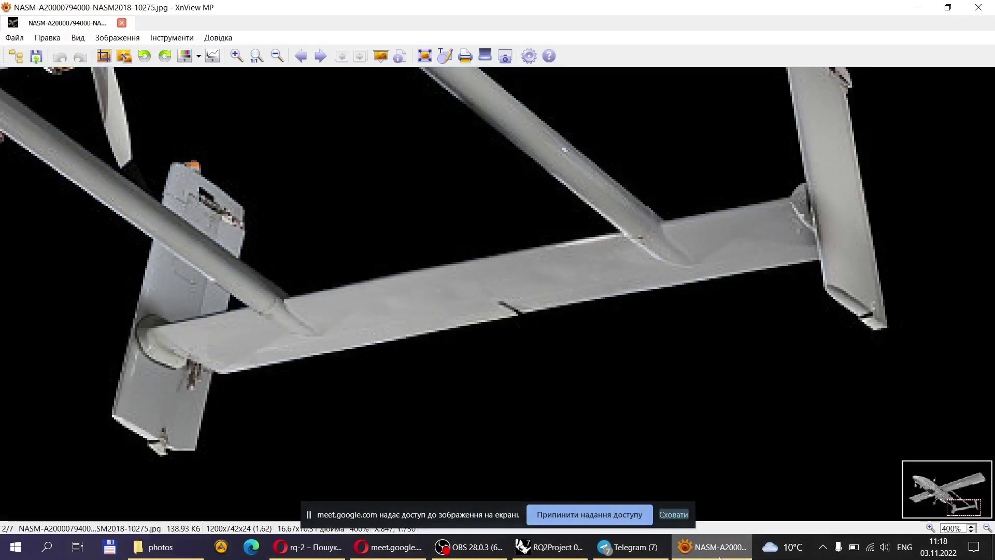
{"action": "left_click", "coordinate": [719, 557]}
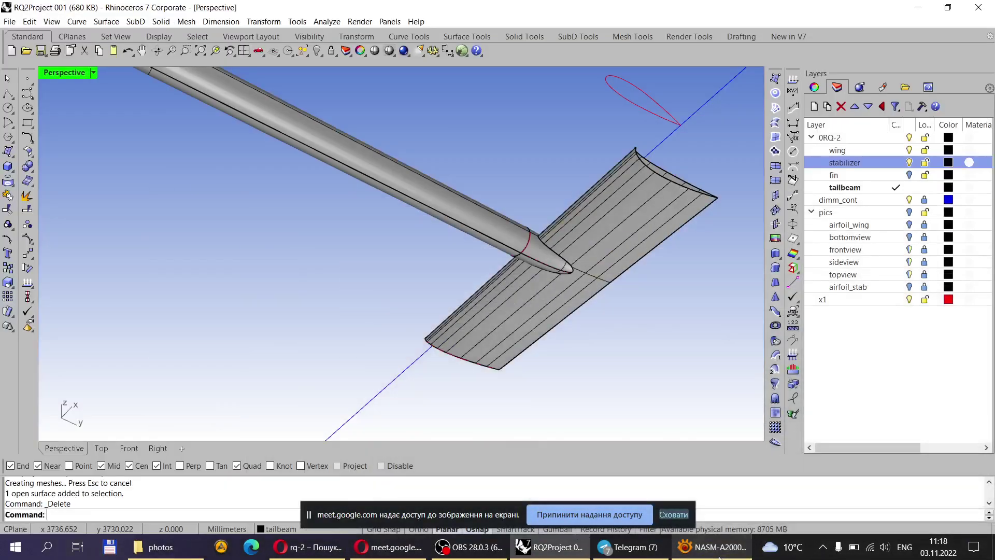
Inspect the joint between the beam tip and the stabilizer from above and the stabilizer's open outer end.
{"action": "scroll", "coordinate": [449, 327], "scroll_direction": "up", "scroll_amount": 3}
{"action": "scroll", "coordinate": [467, 300], "scroll_direction": "down", "scroll_amount": 3}
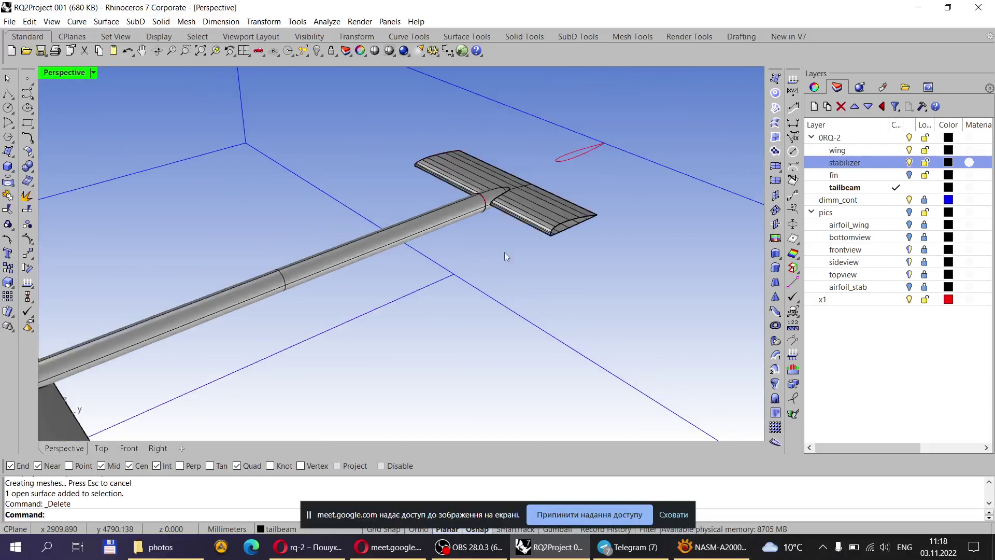
{"action": "scroll", "coordinate": [518, 238], "scroll_direction": "up", "scroll_amount": 2}
{"action": "scroll", "coordinate": [573, 254], "scroll_direction": "down", "scroll_amount": 2}
{"action": "scroll", "coordinate": [648, 216], "scroll_direction": "up", "scroll_amount": 2}
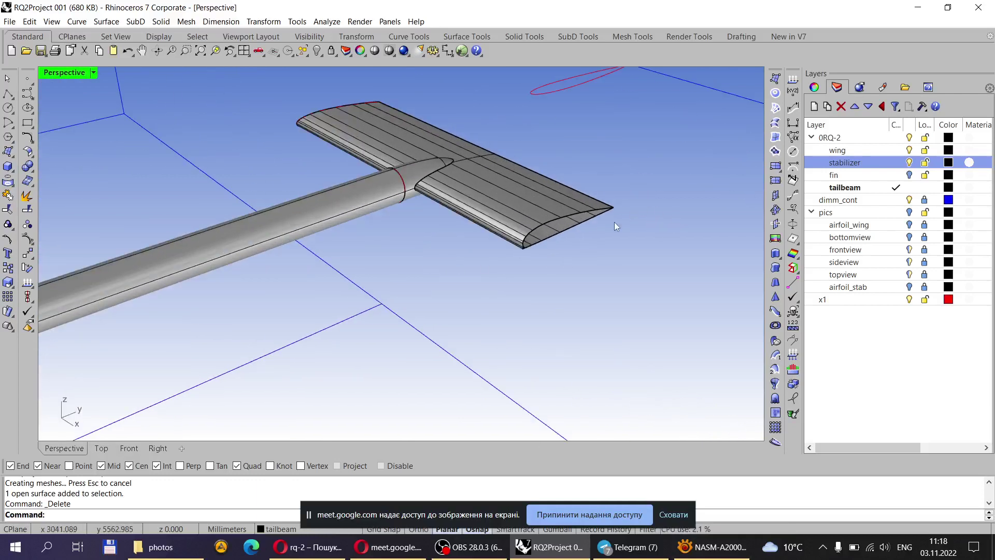
{"action": "scroll", "coordinate": [467, 263], "scroll_direction": "down", "scroll_amount": 2}
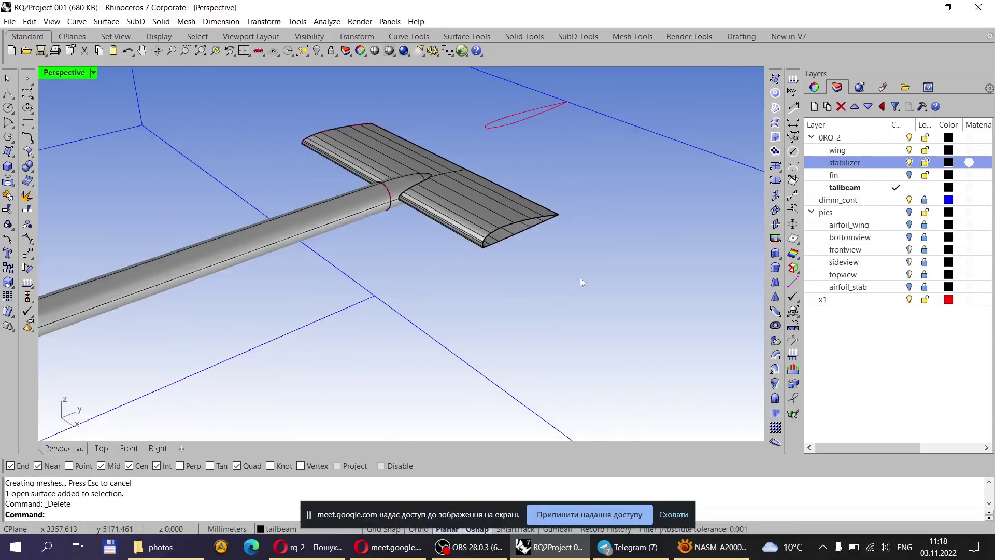
{"action": "scroll", "coordinate": [580, 279], "scroll_direction": "up", "scroll_amount": 2}
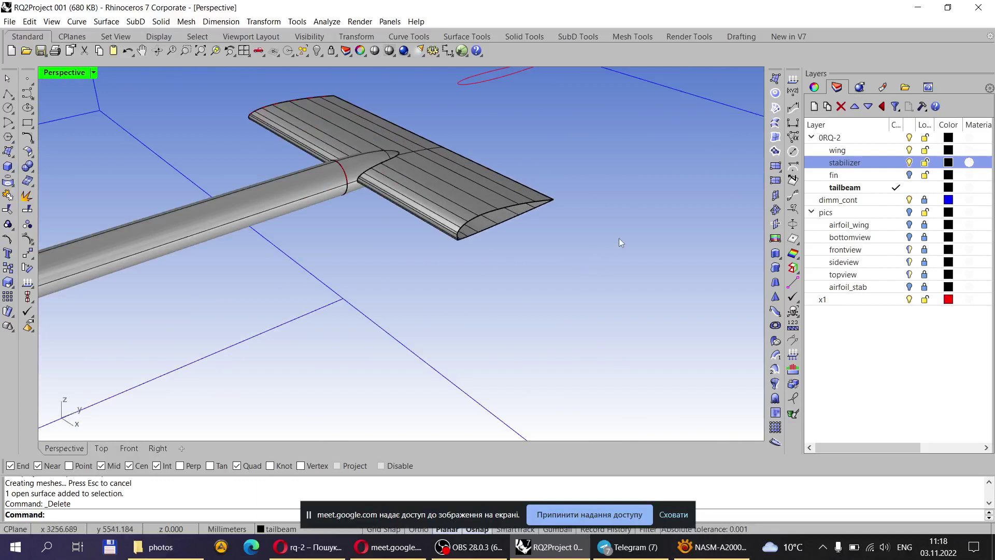
{"action": "scroll", "coordinate": [633, 206], "scroll_direction": "up", "scroll_amount": 2}
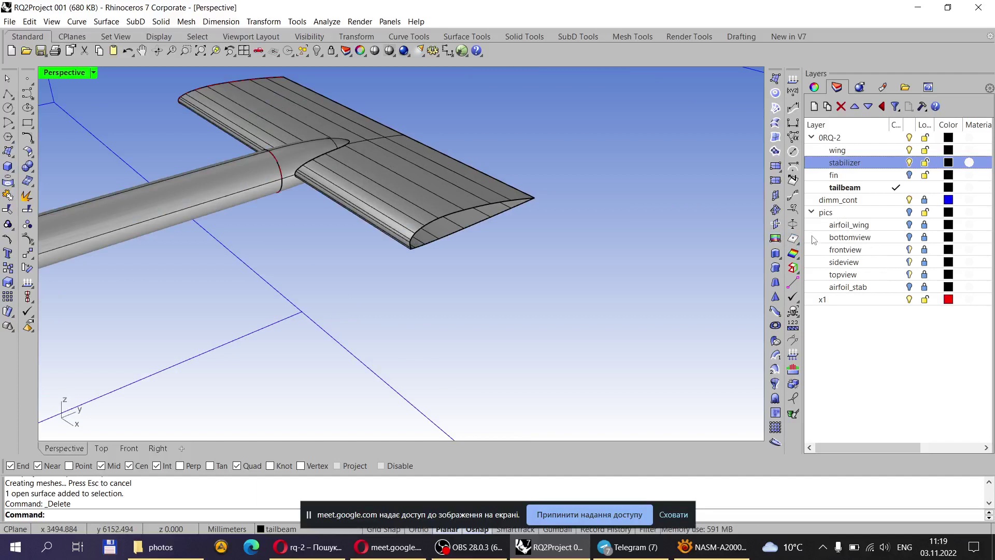
Show the fin layer to check how the fin meets the stabilizer's outer end, and hide the layer again.
{"action": "left_click", "coordinate": [914, 176]}
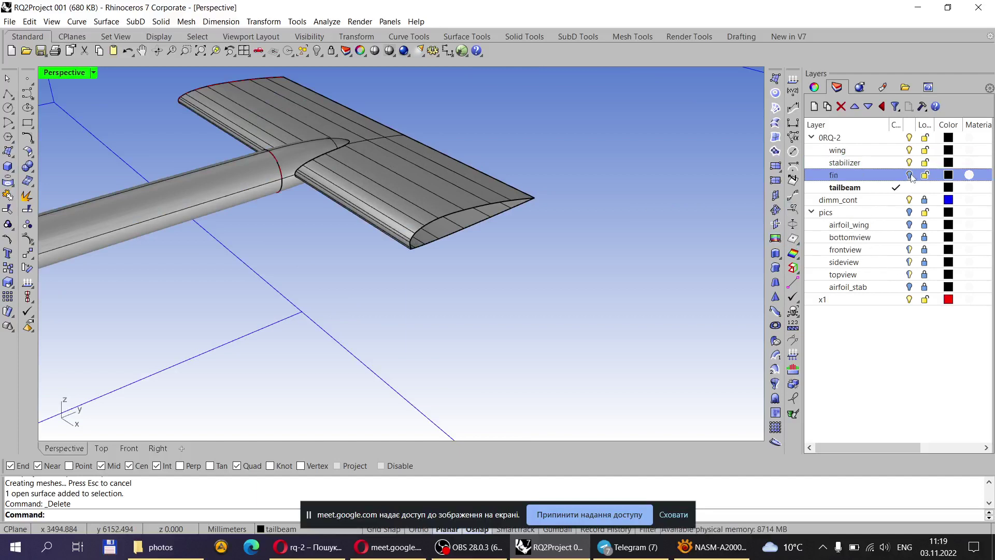
{"action": "left_click", "coordinate": [908, 175]}
{"action": "right_click_drag", "start_coordinate": [581, 207], "coordinate": [505, 259]}
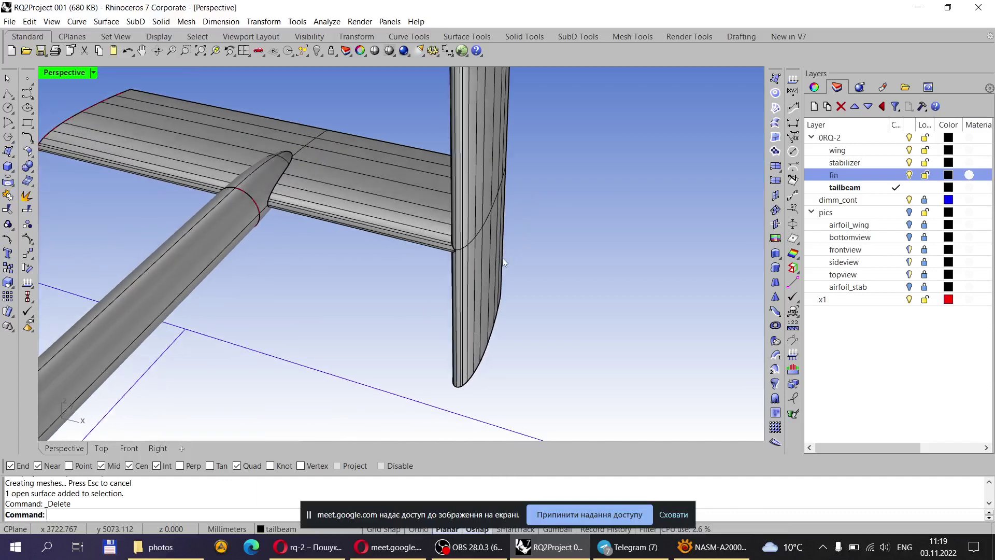
{"action": "left_click", "coordinate": [909, 175]}
{"action": "right_click_drag", "start_coordinate": [627, 238], "coordinate": [439, 252]}
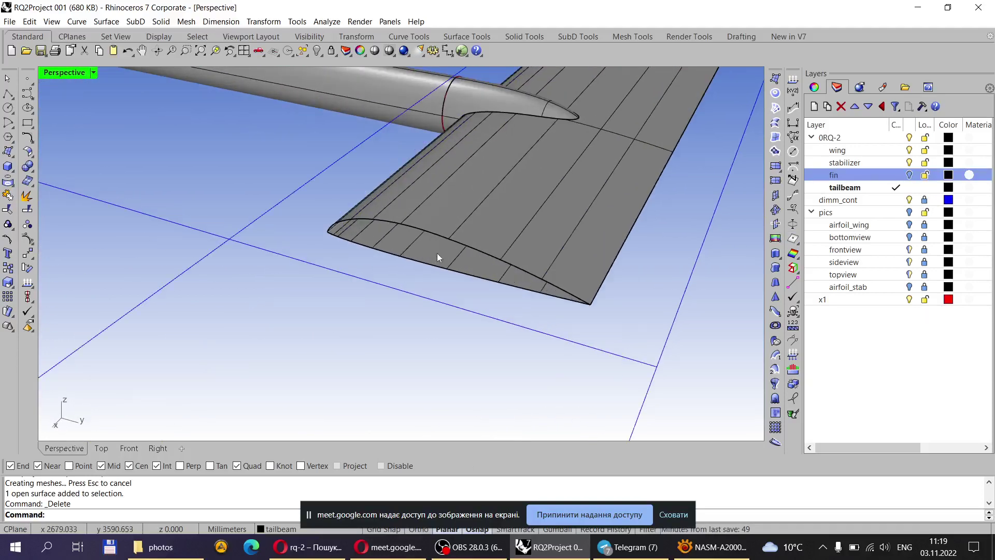
Untrim the stabilizer's outer end, where it was cut at the fin, without keeping the trim objects.
{"action": "left_click", "coordinate": [29, 151]}
{"action": "right_click_drag", "start_coordinate": [362, 219], "coordinate": [2, 110]}
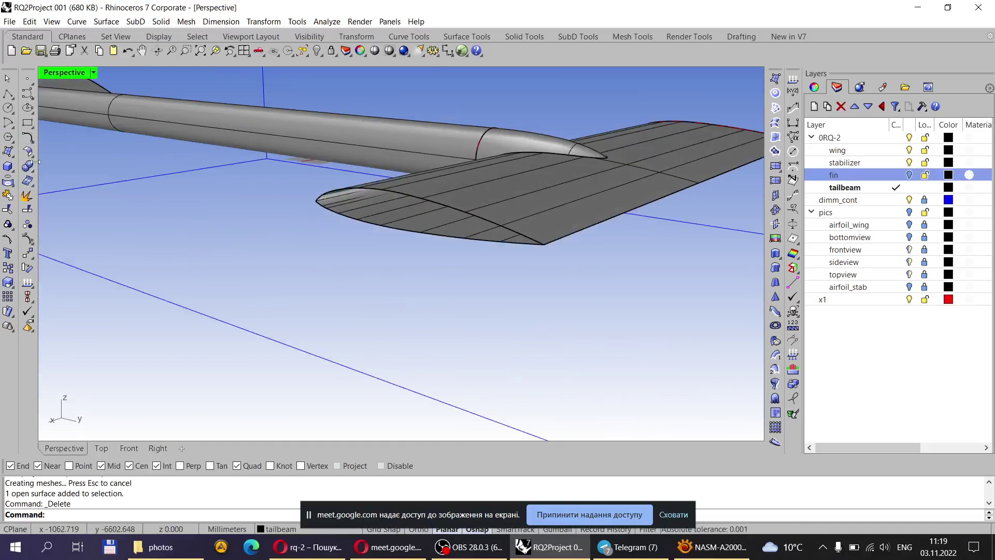
{"action": "mouse_move", "coordinate": [30, 155]}
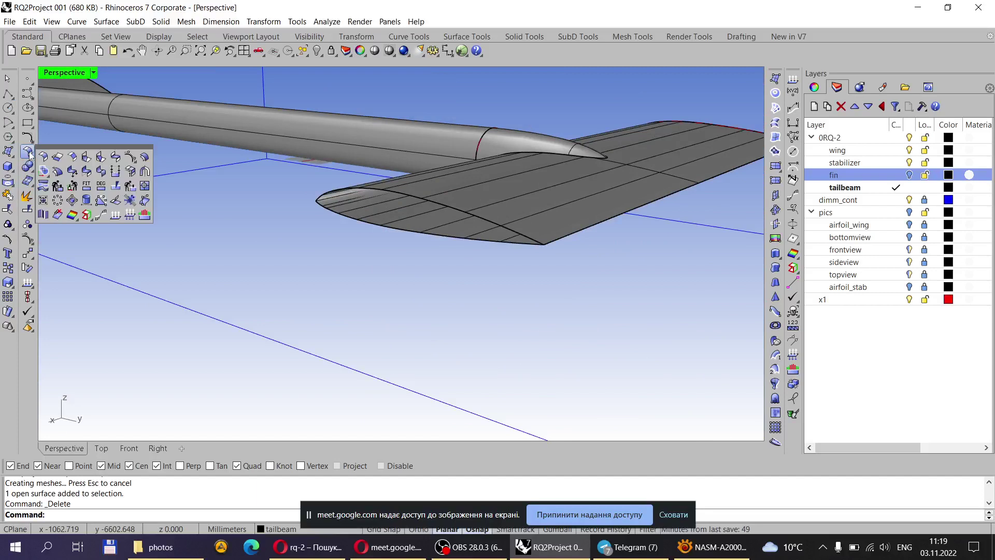
{"action": "left_click", "coordinate": [147, 190]}
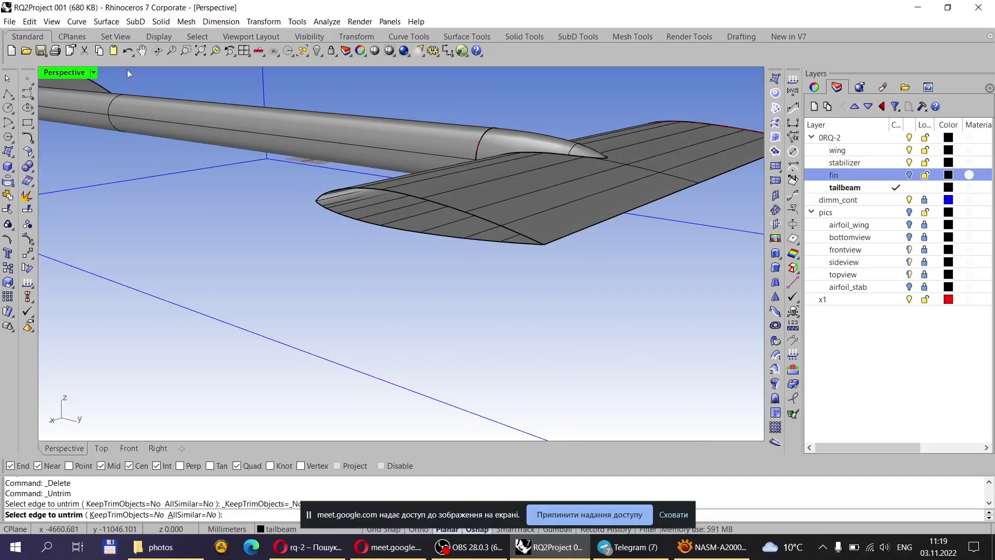
{"action": "left_click", "coordinate": [357, 36]}
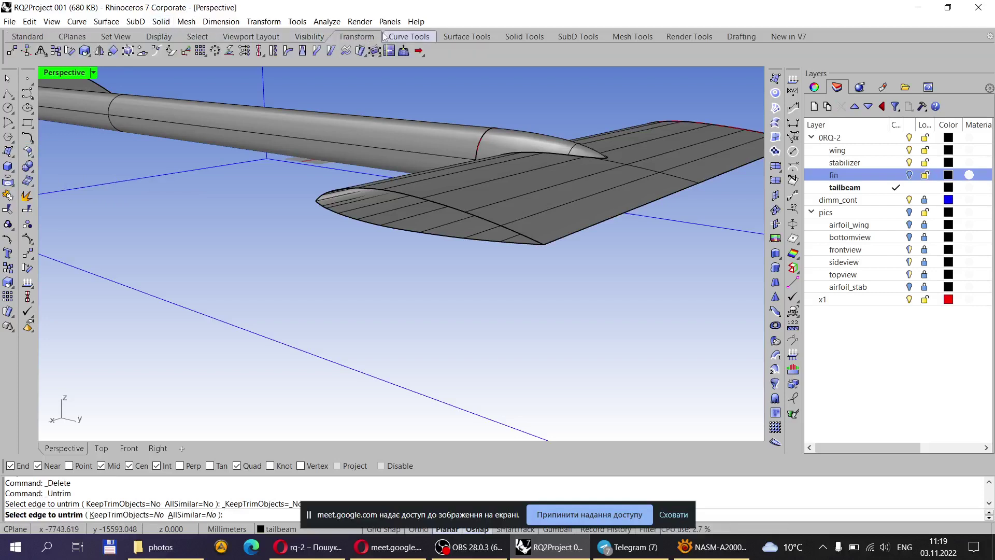
{"action": "left_click", "coordinate": [462, 37]}
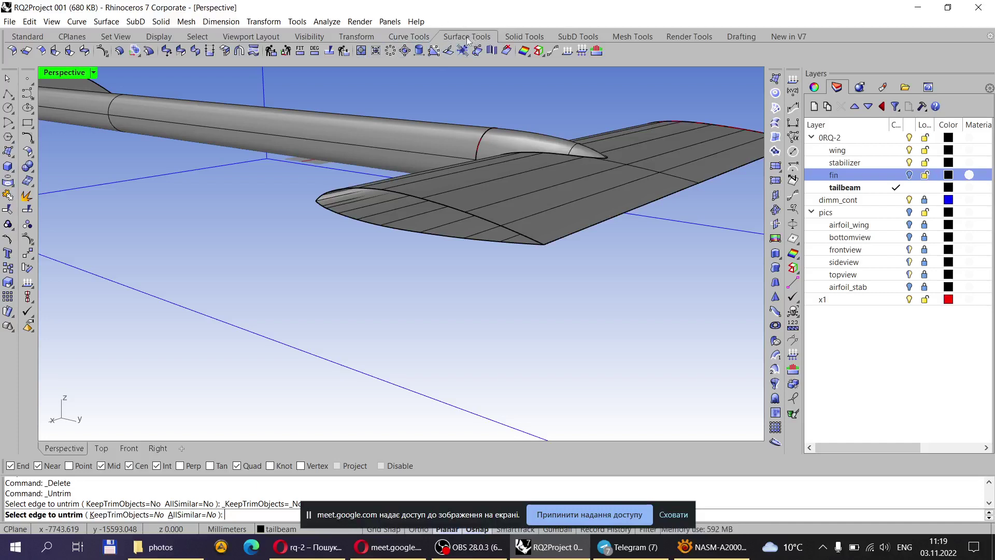
{"action": "left_click", "coordinate": [359, 52]}
{"action": "right_click_drag", "start_coordinate": [418, 161], "coordinate": [408, 204]}
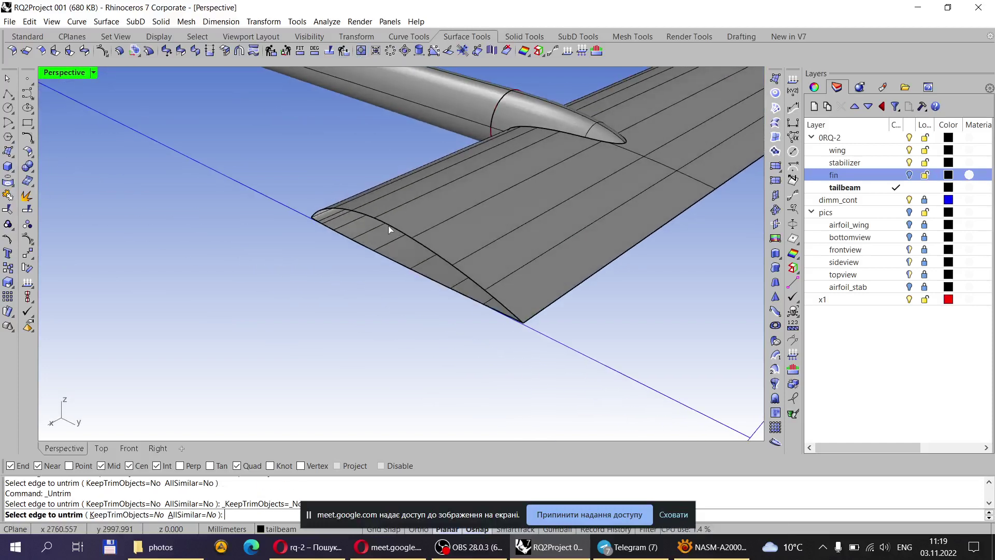
{"action": "right_click_drag", "start_coordinate": [384, 225], "coordinate": [470, 168]}
{"action": "left_click", "coordinate": [374, 214]}
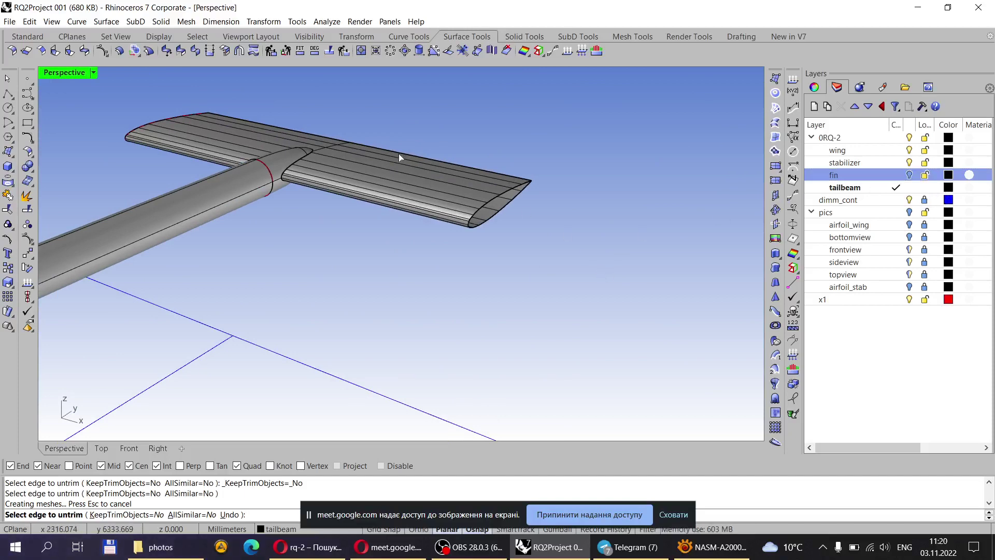
Try to untrim the airfoil-shaped edge at the stabilizer's opposite end, and pick the closed airfoil curve there.
{"action": "right_click_drag", "start_coordinate": [223, 144], "coordinate": [253, 336]}
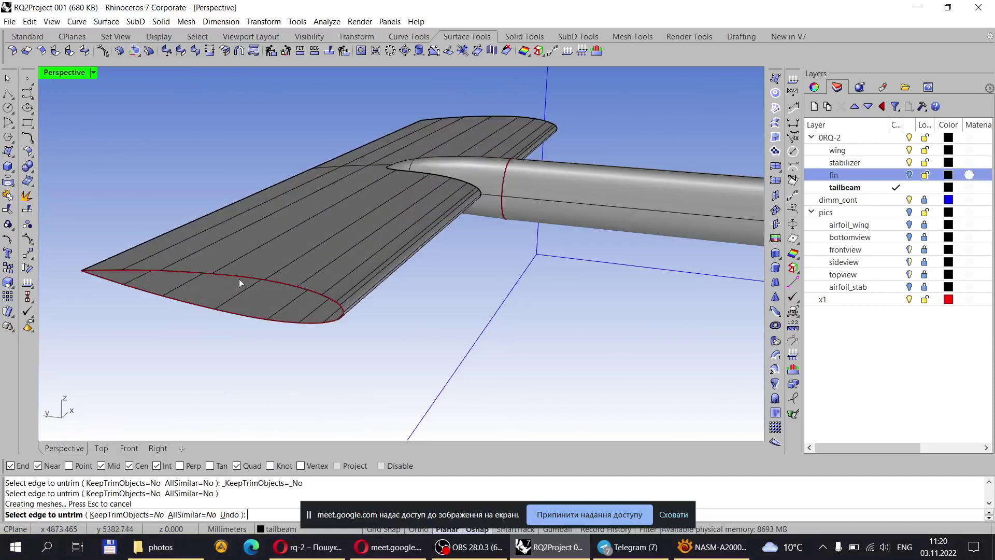
{"action": "left_click", "coordinate": [238, 279]}
{"action": "left_click", "coordinate": [237, 278]}
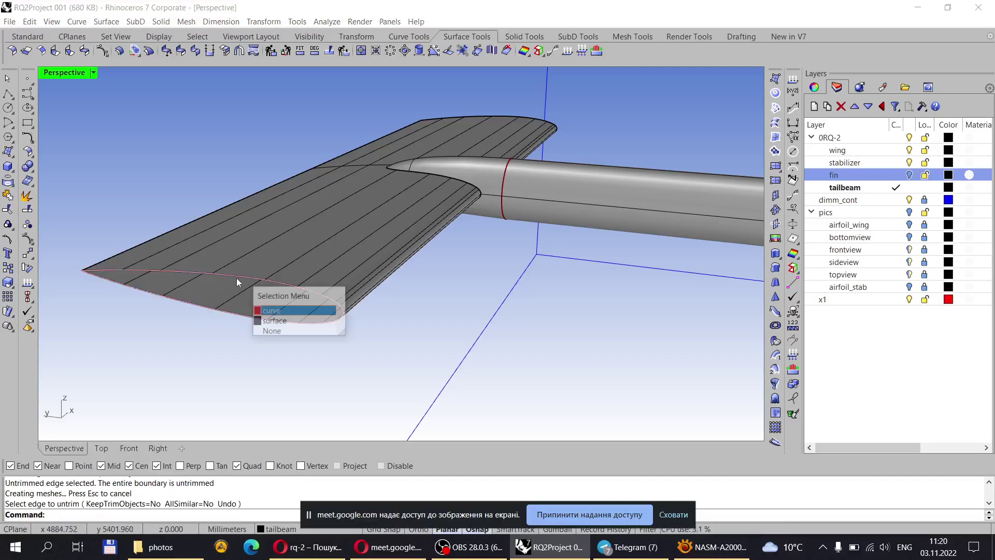
{"action": "left_click", "coordinate": [275, 314]}
{"action": "right_click_drag", "start_coordinate": [306, 321], "coordinate": [377, 244]}
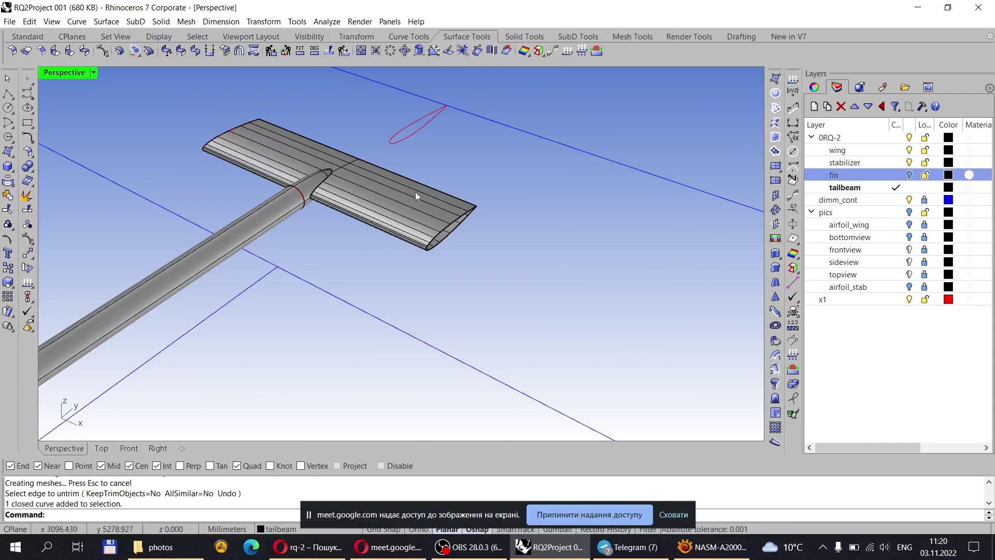
Show the fin layer and, in the front view, rotate the fin with its airfoil curve about its upper edge's midpoint to stand vertical.
{"action": "left_click", "coordinate": [908, 175]}
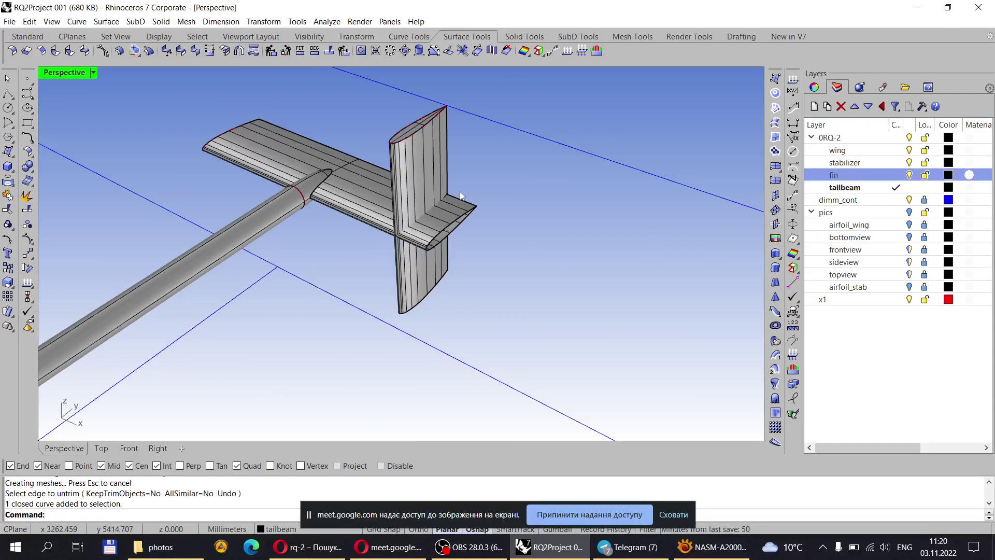
{"action": "right_click_drag", "start_coordinate": [419, 188], "coordinate": [457, 142]}
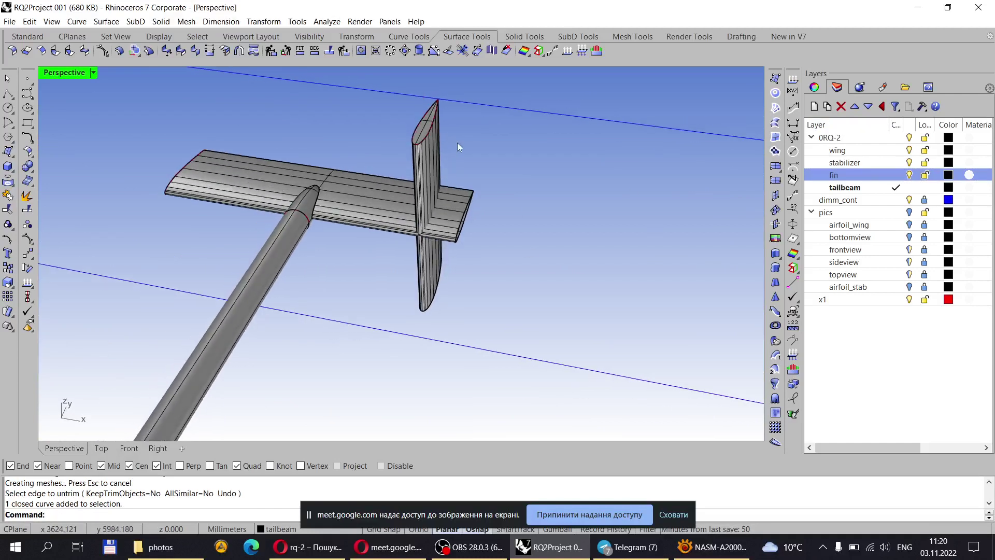
{"action": "left_click", "coordinate": [421, 135]}
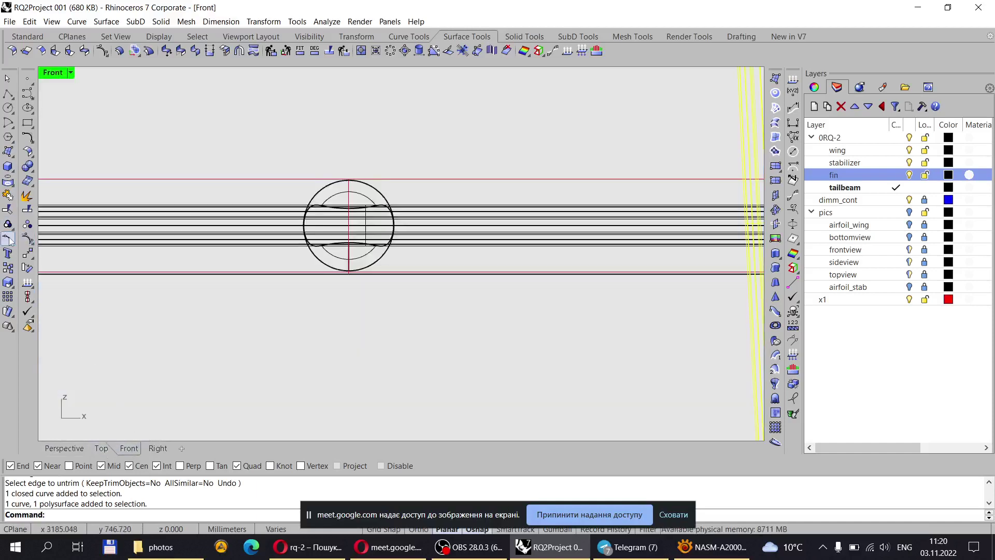
{"action": "left_click", "coordinate": [27, 267]}
{"action": "scroll", "coordinate": [133, 262], "scroll_direction": "down", "scroll_amount": 3}
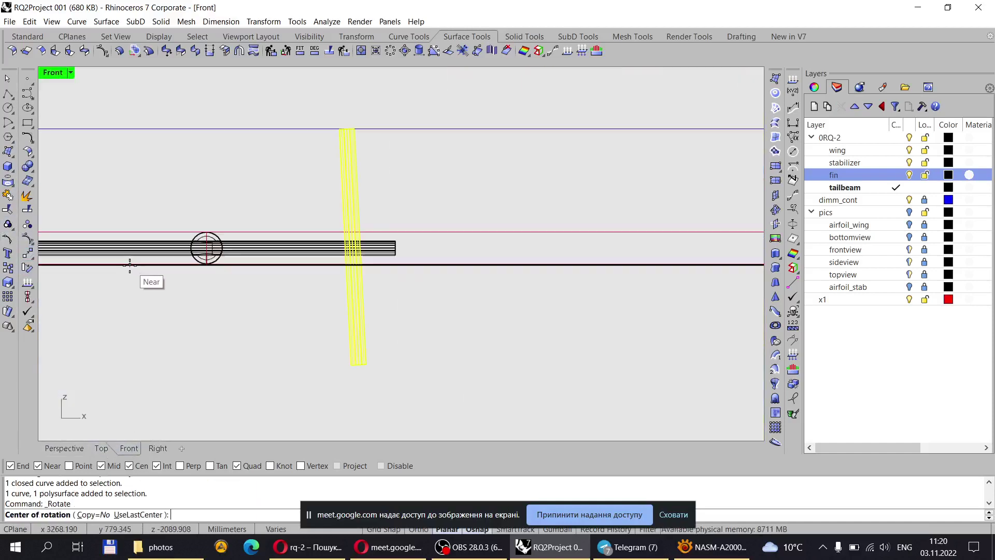
{"action": "scroll", "coordinate": [387, 95], "scroll_direction": "up", "scroll_amount": 3}
{"action": "scroll", "coordinate": [418, 128], "scroll_direction": "up", "scroll_amount": 2}
{"action": "scroll", "coordinate": [418, 129], "scroll_direction": "up", "scroll_amount": 3}
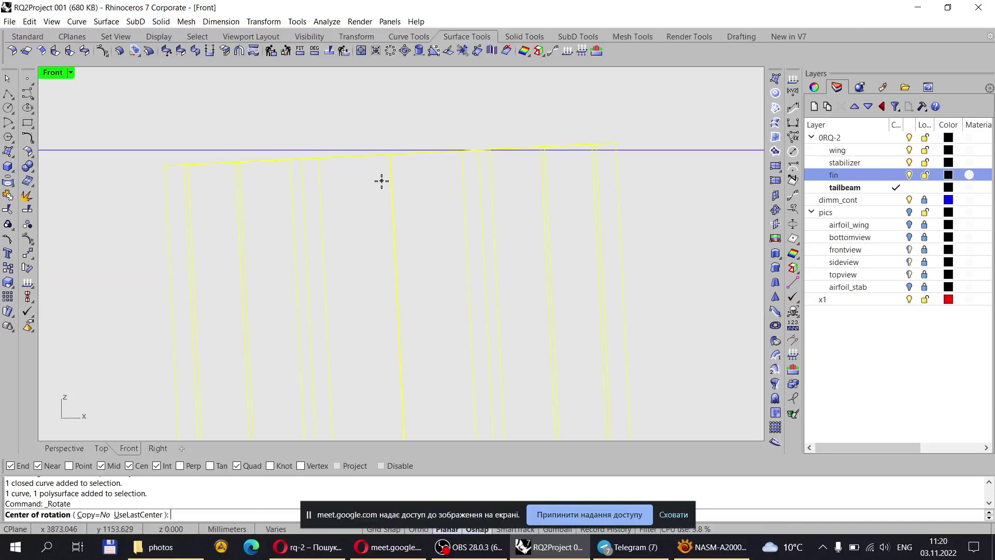
{"action": "left_click", "coordinate": [393, 155]}
{"action": "scroll", "coordinate": [330, 82], "scroll_direction": "down", "scroll_amount": 1}
{"action": "scroll", "coordinate": [336, 98], "scroll_direction": "down", "scroll_amount": 6}
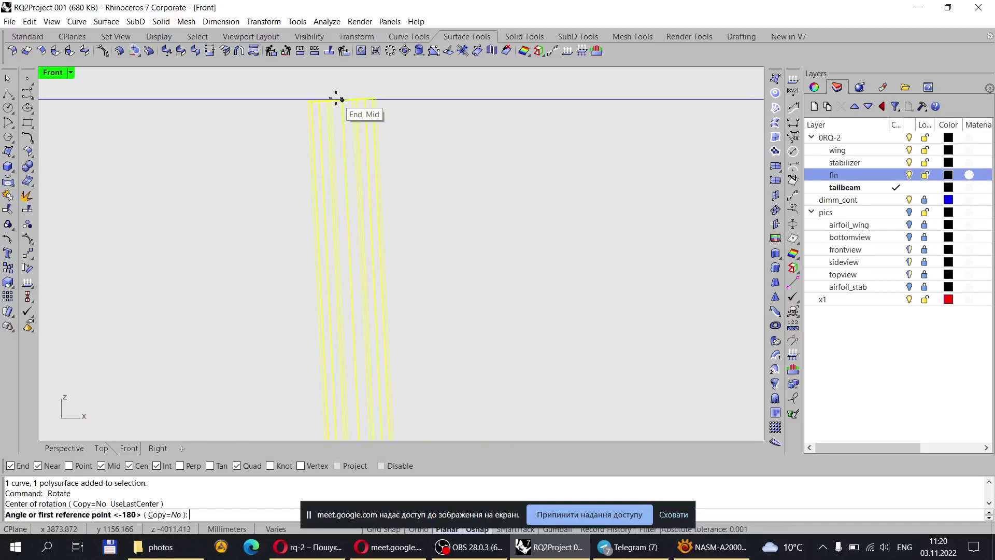
{"action": "left_click", "coordinate": [336, 98]}
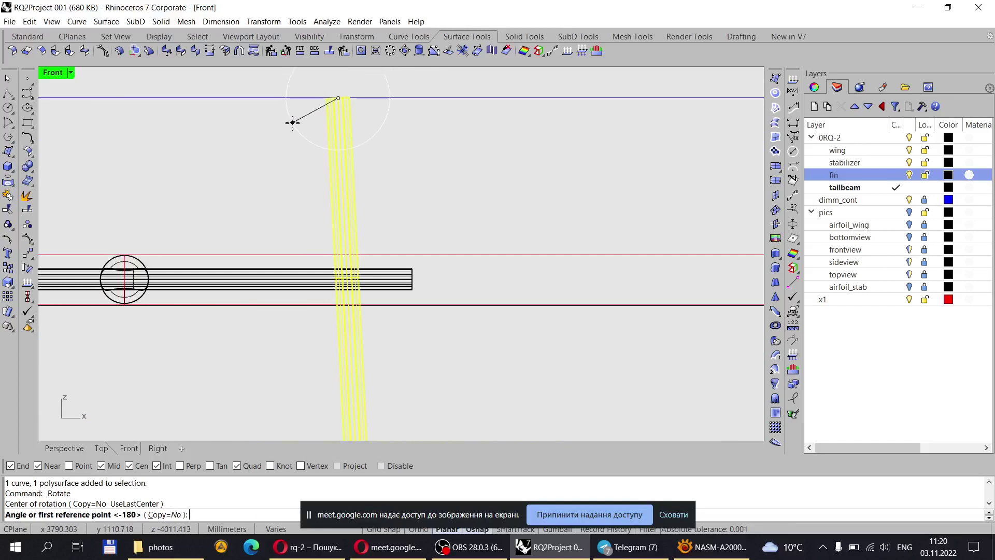
{"action": "scroll", "coordinate": [301, 123], "scroll_direction": "down", "scroll_amount": 4}
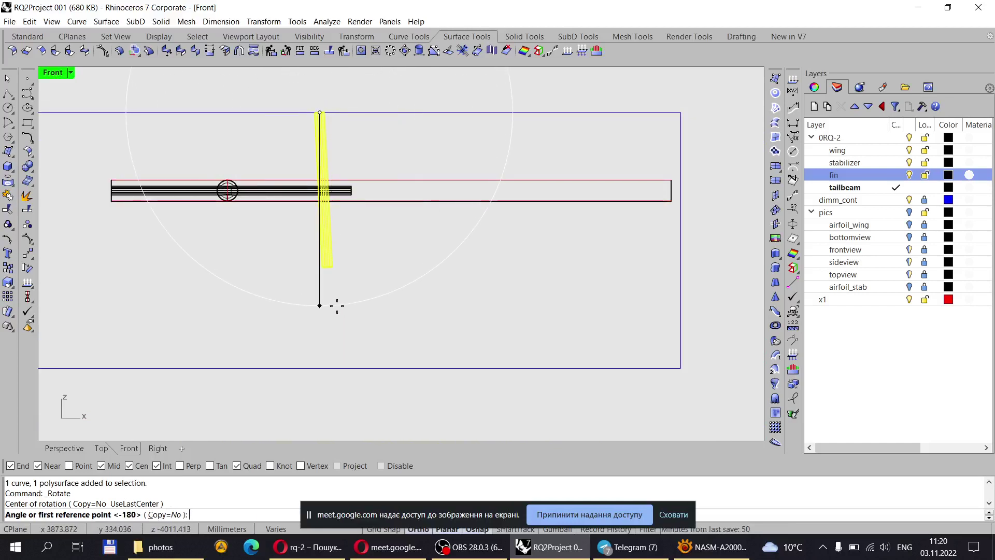
{"action": "scroll", "coordinate": [284, 222], "scroll_direction": "up", "scroll_amount": 5}
{"action": "scroll", "coordinate": [395, 333], "scroll_direction": "up", "scroll_amount": 5}
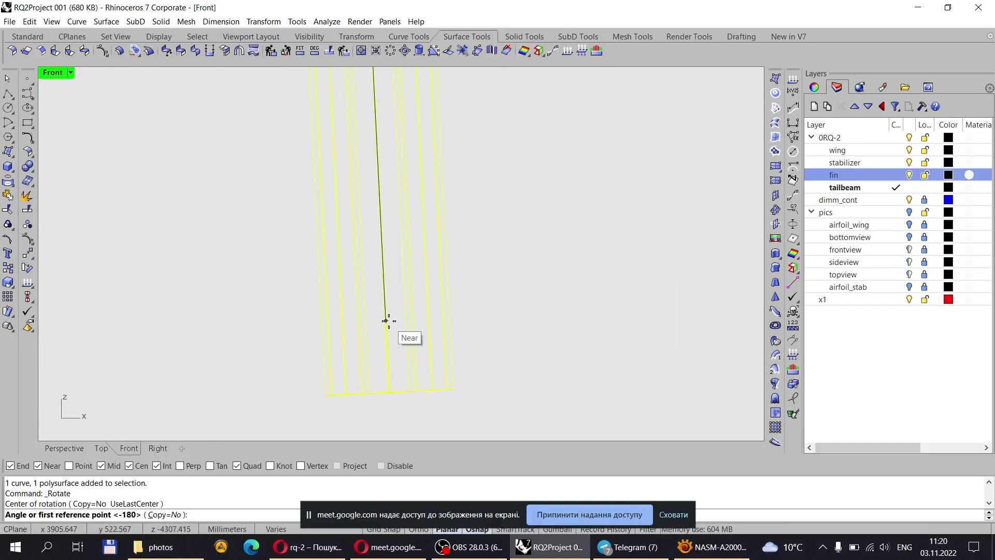
{"action": "left_click", "coordinate": [386, 326]}
{"action": "scroll", "coordinate": [398, 291], "scroll_direction": "down", "scroll_amount": 5}
{"action": "left_click", "coordinate": [337, 354]}
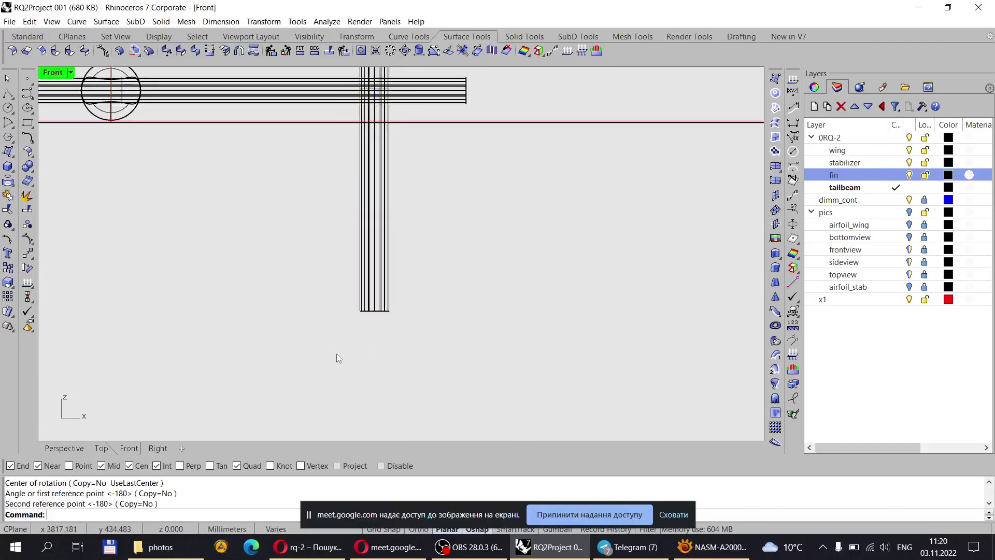
{"action": "scroll", "coordinate": [324, 235], "scroll_direction": "down", "scroll_amount": 4}
{"action": "scroll", "coordinate": [324, 202], "scroll_direction": "up", "scroll_amount": 2}
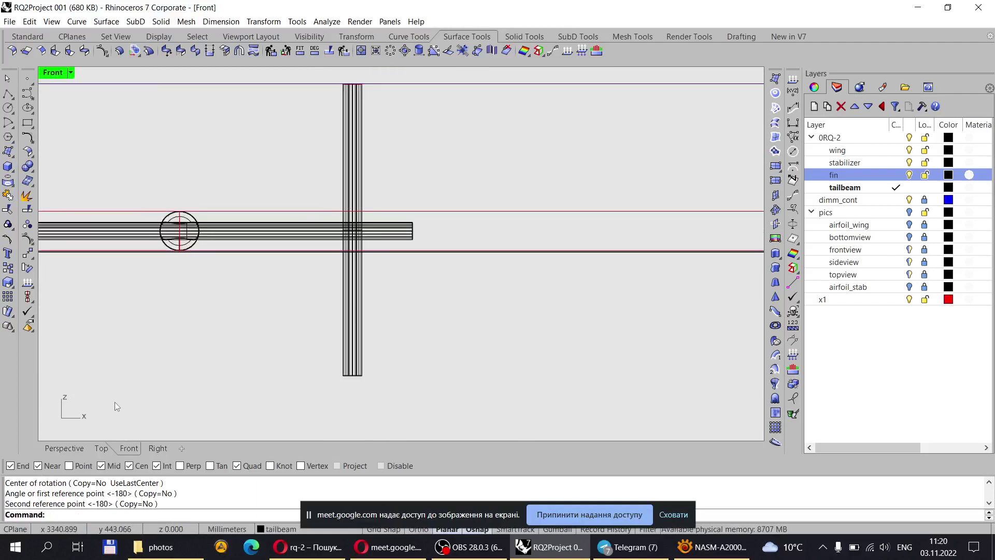
Hide the screen-sharing notice and inspect in perspective how the rotated fin crosses the stabilizer near the tail beam.
{"action": "left_click", "coordinate": [65, 448]}
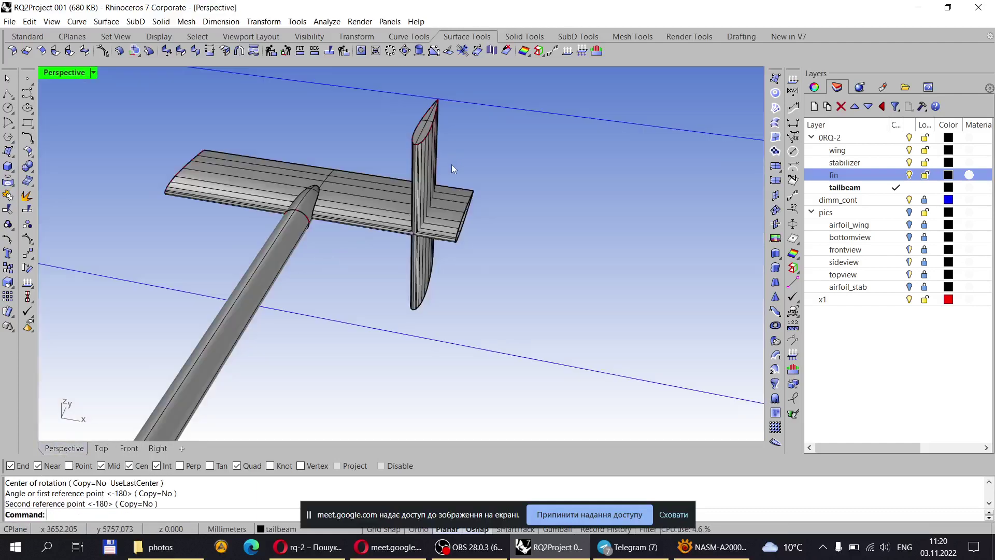
{"action": "right_click_drag", "start_coordinate": [452, 164], "coordinate": [440, 168]}
{"action": "scroll", "coordinate": [437, 170], "scroll_direction": "down", "scroll_amount": 2}
{"action": "scroll", "coordinate": [425, 150], "scroll_direction": "up", "scroll_amount": 5}
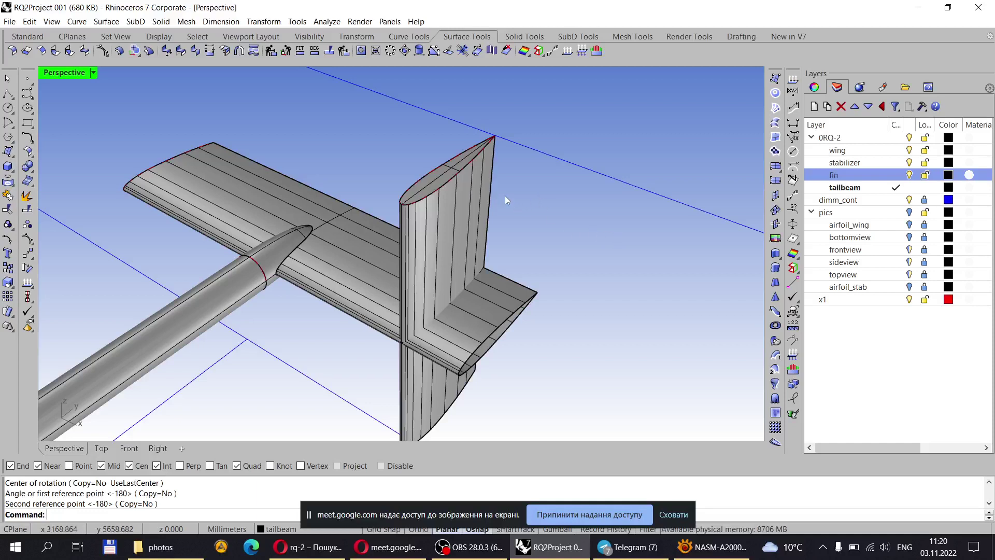
{"action": "left_click", "coordinate": [673, 514]}
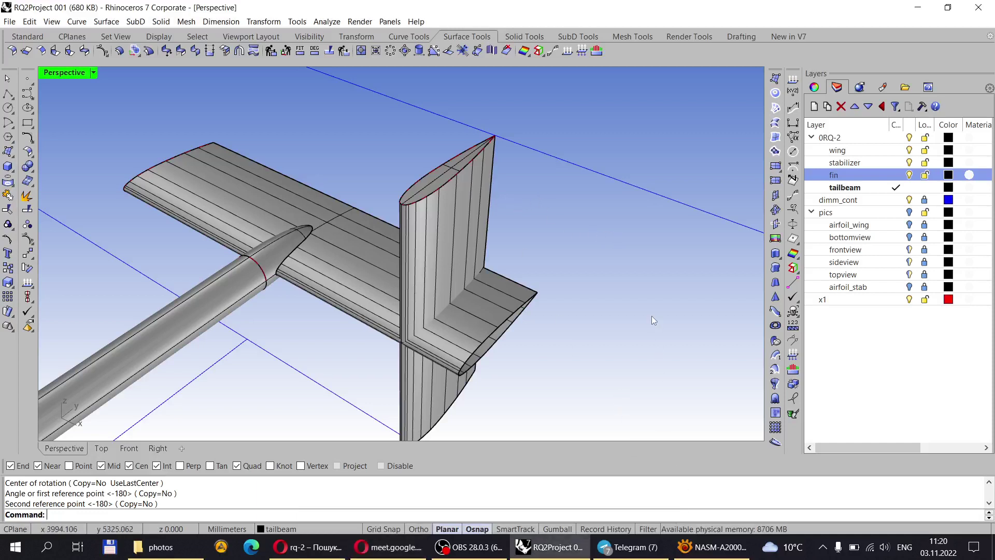
{"action": "right_click_drag", "start_coordinate": [473, 245], "coordinate": [425, 230]}
{"action": "scroll", "coordinate": [496, 209], "scroll_direction": "down", "scroll_amount": 3}
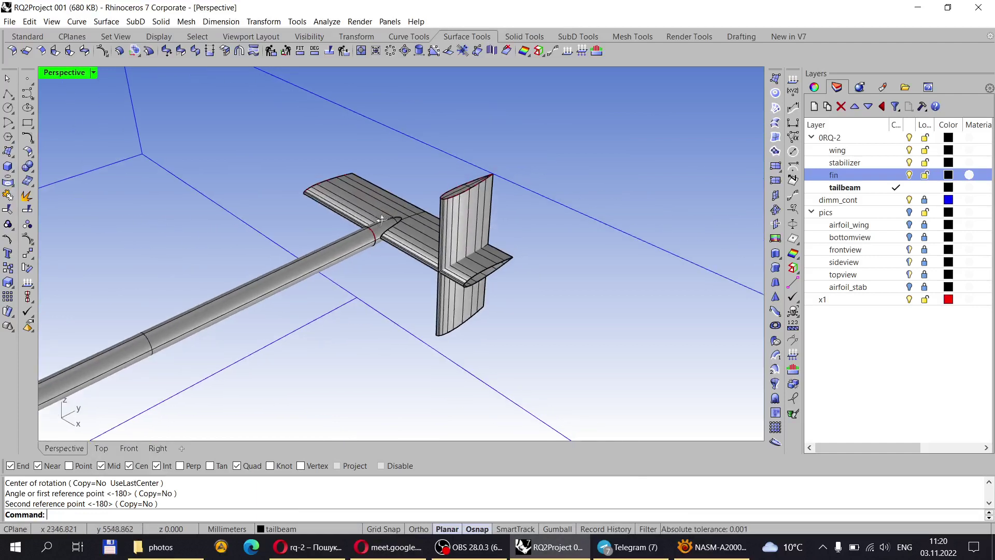
{"action": "left_click", "coordinate": [410, 235]}
{"action": "key", "text": "Escape"}
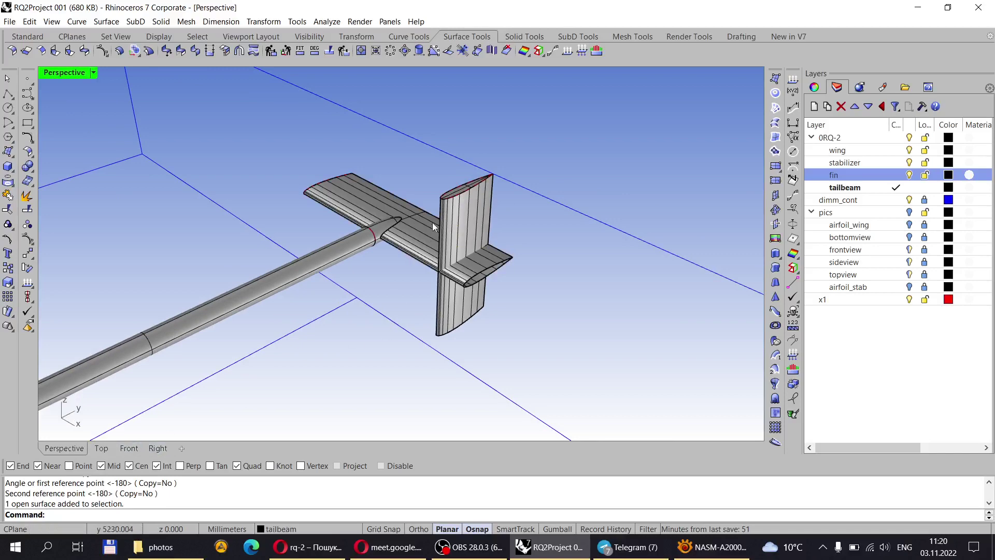
Check from below which objects make up the fin, and examine its lower end cap.
{"action": "right_click_drag", "start_coordinate": [433, 222], "coordinate": [561, 170]}
{"action": "left_click_drag", "start_coordinate": [580, 162], "coordinate": [464, 137]}
{"action": "right_click_drag", "start_coordinate": [580, 207], "coordinate": [552, 123]}
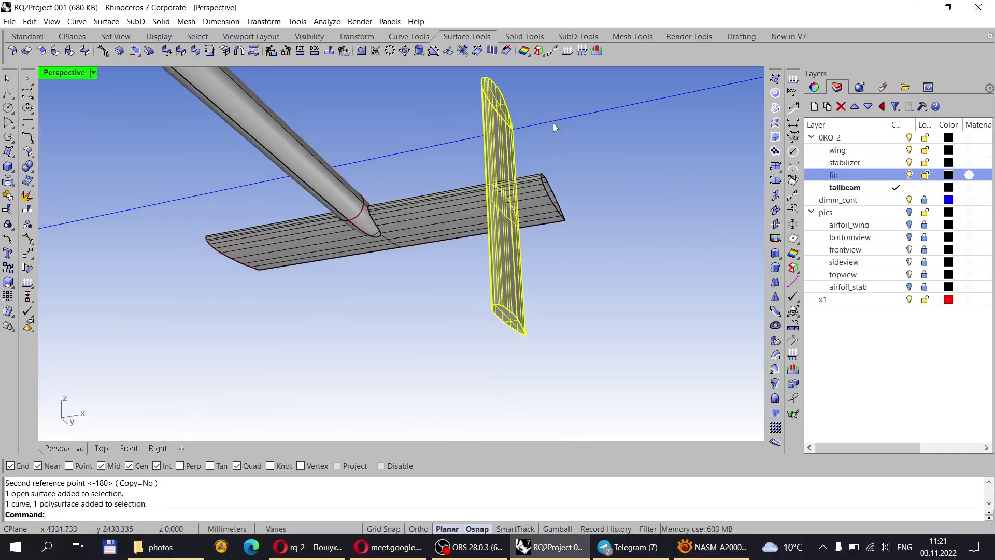
{"action": "key", "text": "Escape"}
{"action": "scroll", "coordinate": [505, 379], "scroll_direction": "up", "scroll_amount": 3}
{"action": "left_click", "coordinate": [502, 383]}
{"action": "key", "text": "Escape"}
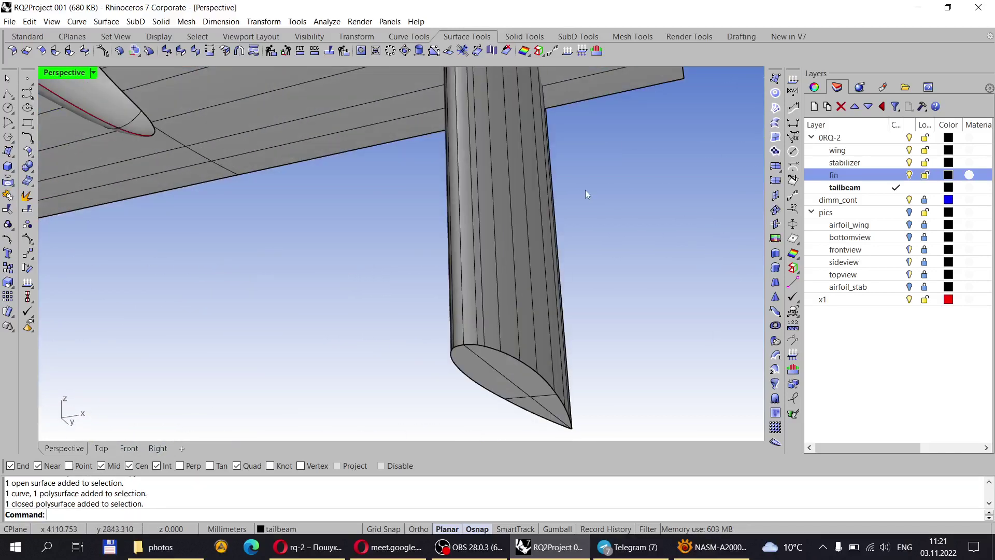
Examine the fin's upper airfoil end from above and the fin's position on the stabilizer.
{"action": "right_click_drag", "start_coordinate": [586, 190], "coordinate": [540, 266]}
{"action": "scroll", "coordinate": [540, 266], "scroll_direction": "up", "scroll_amount": 5}
{"action": "scroll", "coordinate": [540, 266], "scroll_direction": "down", "scroll_amount": 5}
{"action": "right_click_drag", "start_coordinate": [527, 187], "coordinate": [530, 144]}
{"action": "scroll", "coordinate": [533, 142], "scroll_direction": "up", "scroll_amount": 2}
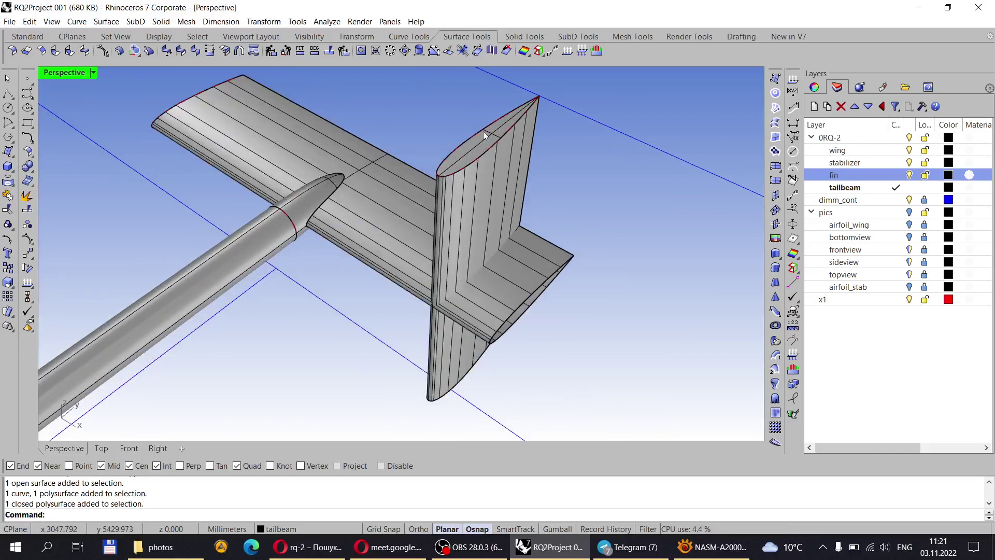
{"action": "scroll", "coordinate": [478, 132], "scroll_direction": "up", "scroll_amount": 2}
{"action": "scroll", "coordinate": [503, 133], "scroll_direction": "down", "scroll_amount": 2}
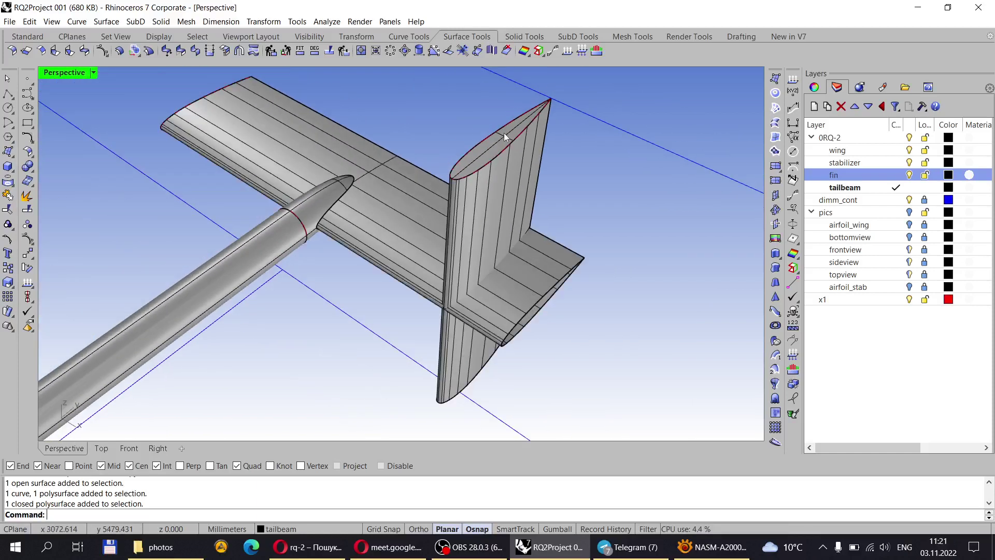
{"action": "right_click_drag", "start_coordinate": [497, 170], "coordinate": [496, 150]}
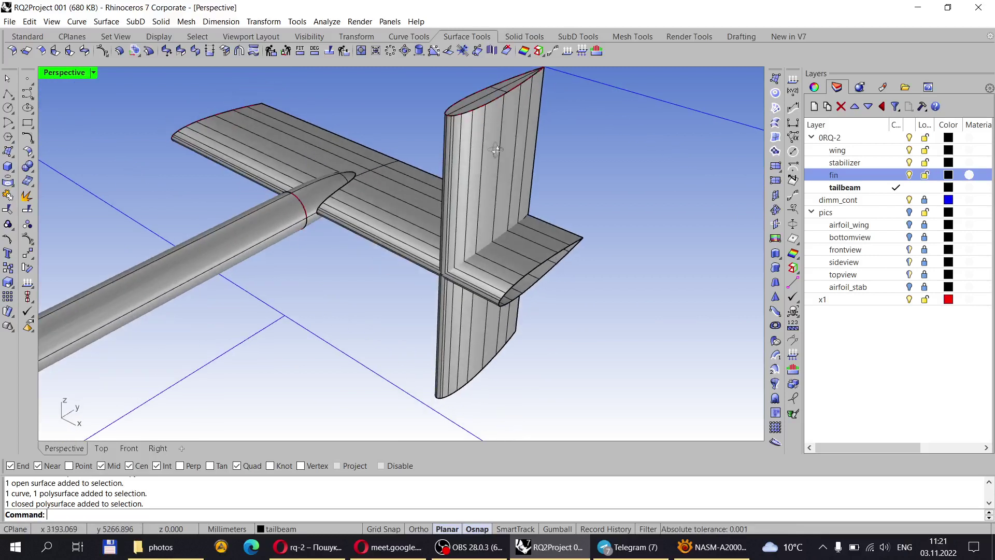
Show the pics layer in the right view and compare the fin's upper leading-edge corner with the side-view drawing.
{"action": "left_click", "coordinate": [158, 448]}
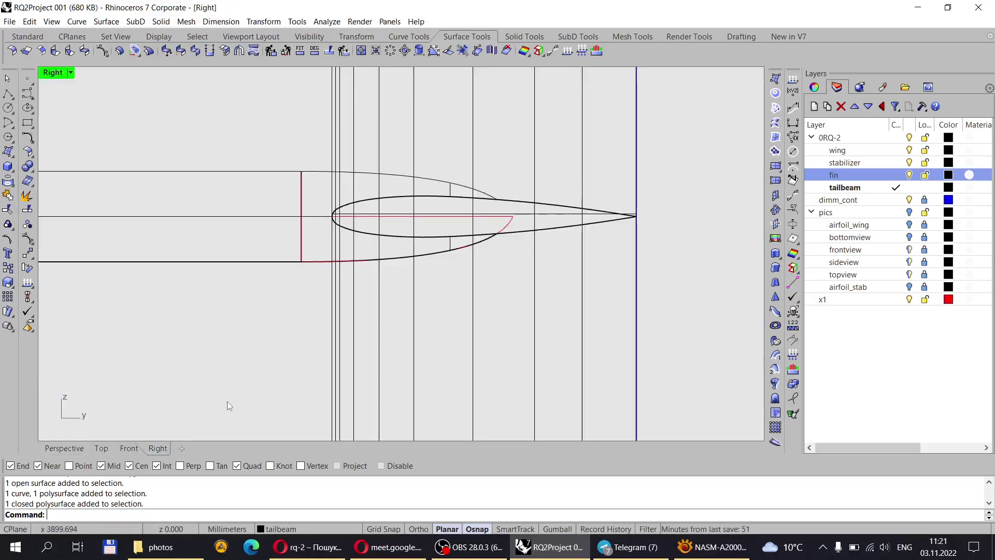
{"action": "scroll", "coordinate": [227, 401], "scroll_direction": "down", "scroll_amount": 4}
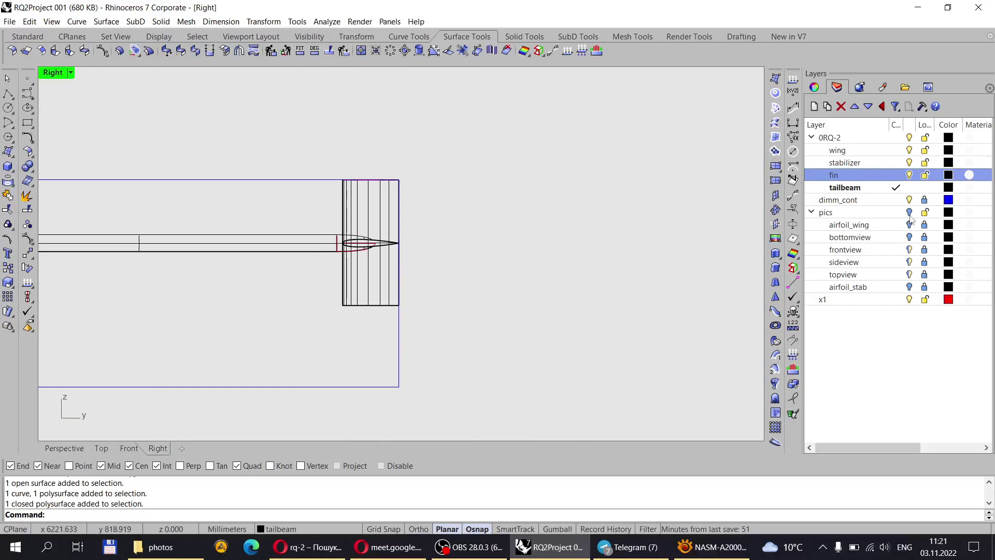
{"action": "left_click", "coordinate": [909, 212]}
{"action": "scroll", "coordinate": [363, 171], "scroll_direction": "up", "scroll_amount": 5}
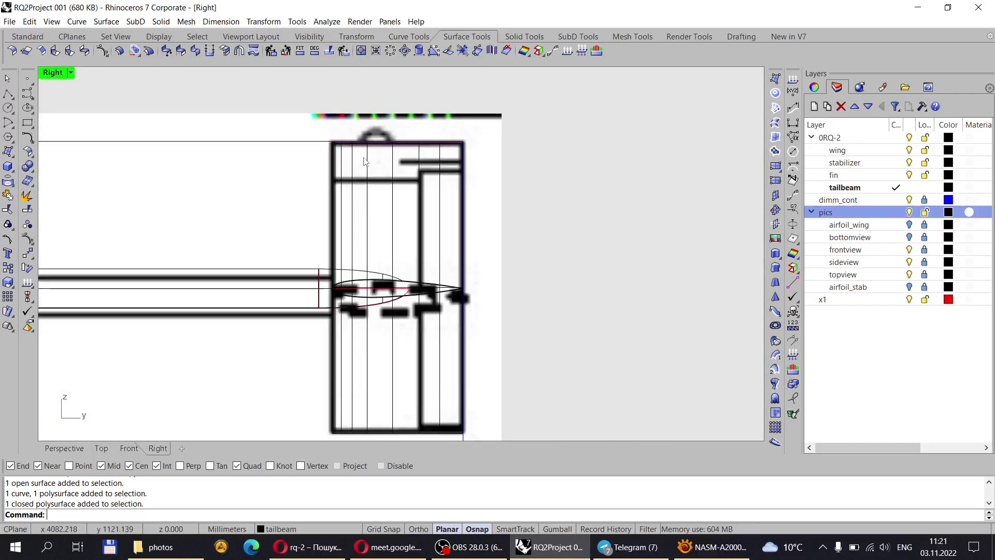
{"action": "scroll", "coordinate": [294, 157], "scroll_direction": "up", "scroll_amount": 3}
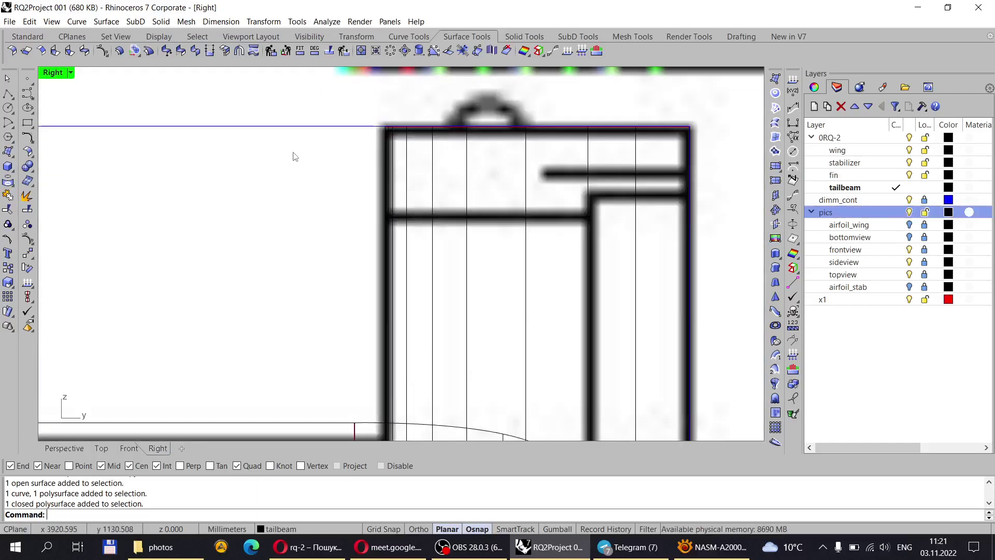
{"action": "scroll", "coordinate": [399, 120], "scroll_direction": "up", "scroll_amount": 2}
{"action": "scroll", "coordinate": [377, 148], "scroll_direction": "up", "scroll_amount": 2}
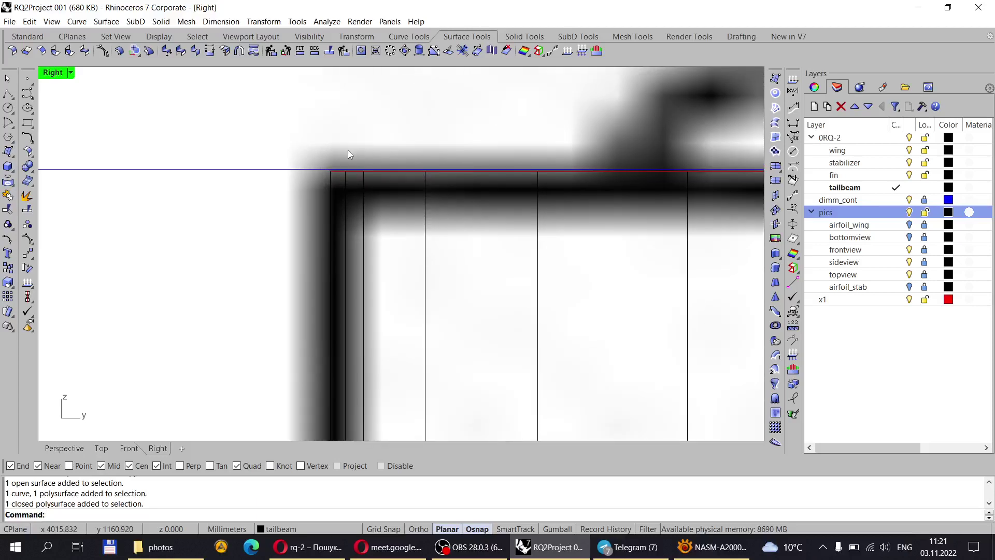
{"action": "scroll", "coordinate": [347, 150], "scroll_direction": "down", "scroll_amount": 6}
{"action": "scroll", "coordinate": [480, 169], "scroll_direction": "down", "scroll_amount": 1}
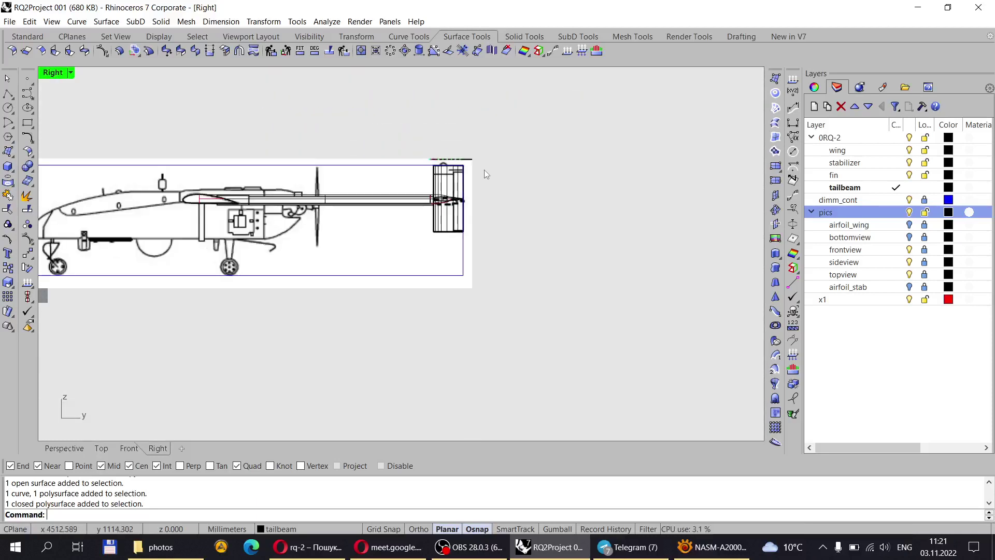
Compare the fin's upper trailing-edge corner with the blue contour box and the side-view drawing.
{"action": "scroll", "coordinate": [483, 170], "scroll_direction": "up", "scroll_amount": 6}
{"action": "scroll", "coordinate": [632, 151], "scroll_direction": "up", "scroll_amount": 6}
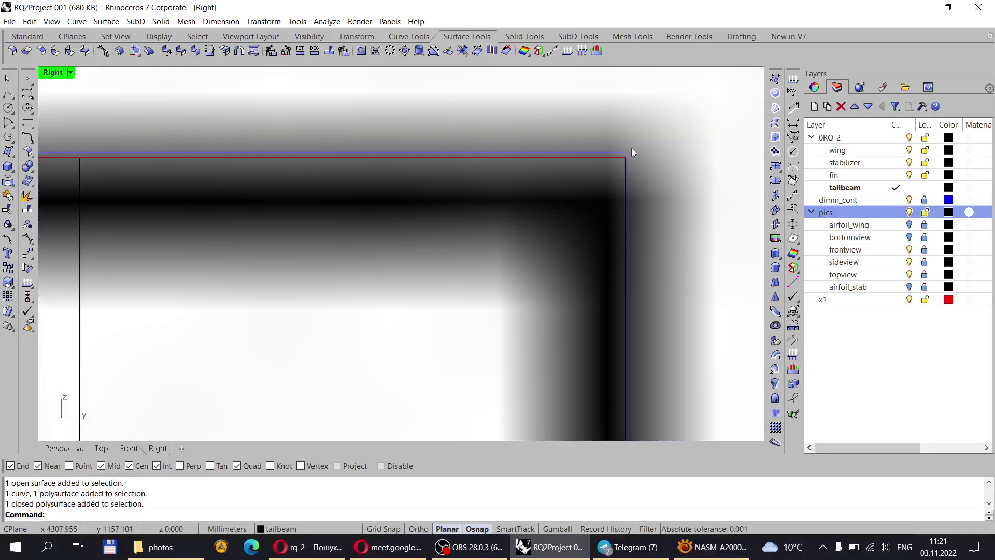
{"action": "scroll", "coordinate": [582, 238], "scroll_direction": "up", "scroll_amount": 4}
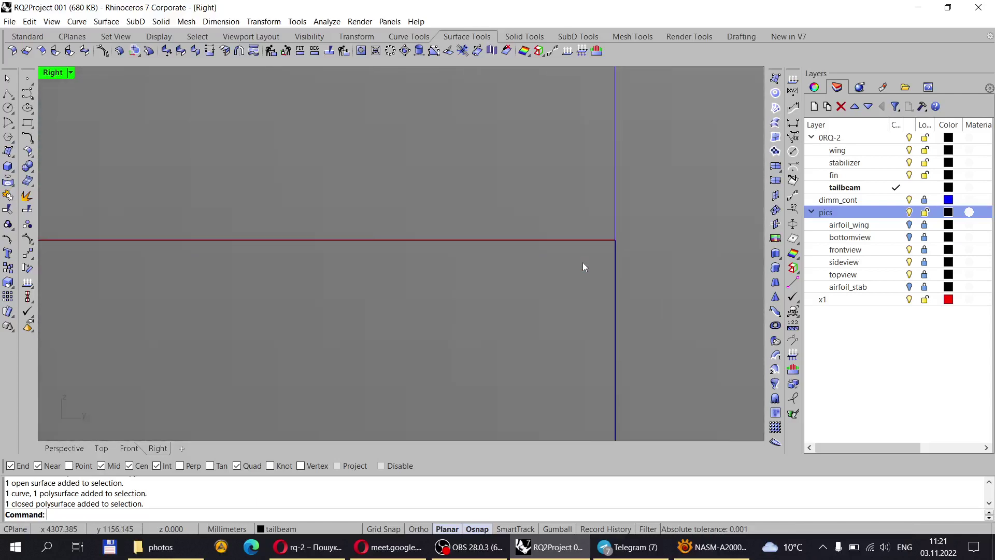
{"action": "scroll", "coordinate": [630, 171], "scroll_direction": "down", "scroll_amount": 8}
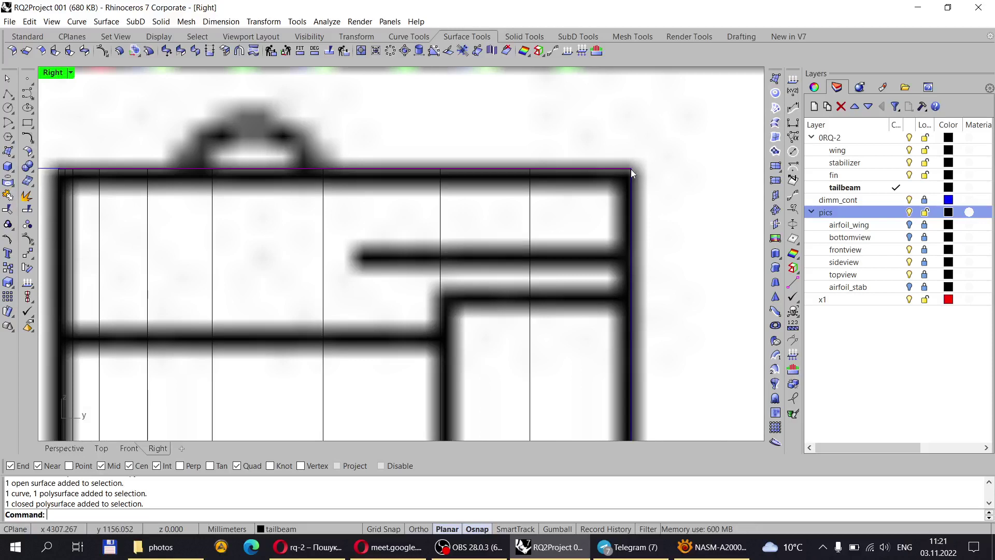
{"action": "scroll", "coordinate": [630, 170], "scroll_direction": "down", "scroll_amount": 3}
{"action": "scroll", "coordinate": [405, 167], "scroll_direction": "down", "scroll_amount": 4}
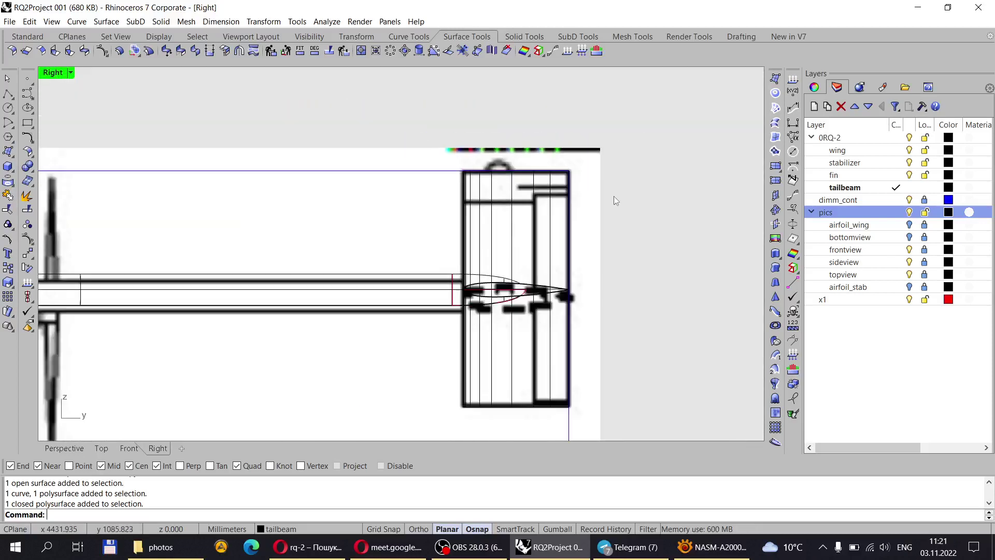
Check the gap between the fin's top edge and the blue contour line at the leading-edge corner.
{"action": "scroll", "coordinate": [613, 196], "scroll_direction": "up", "scroll_amount": 4}
{"action": "scroll", "coordinate": [362, 136], "scroll_direction": "up", "scroll_amount": 3}
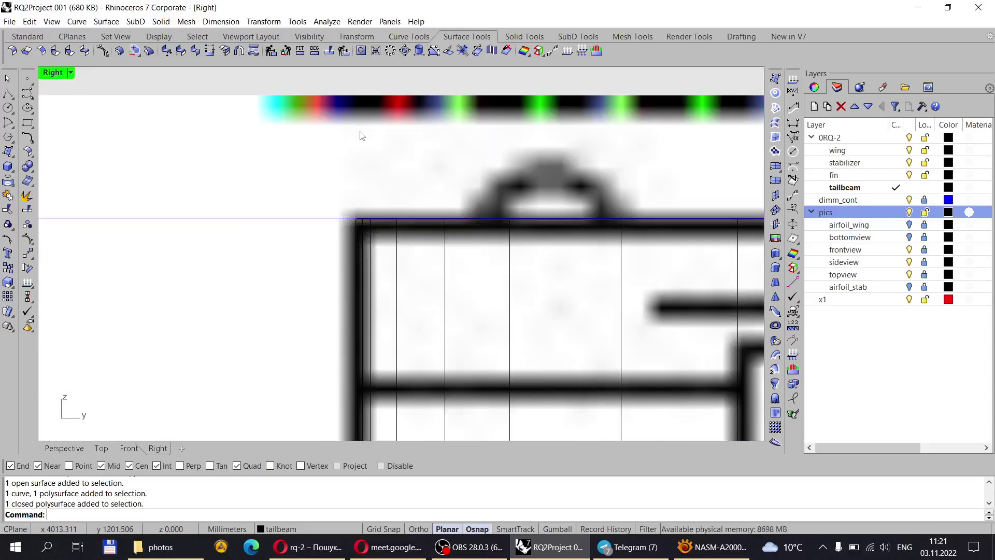
{"action": "scroll", "coordinate": [409, 189], "scroll_direction": "down", "scroll_amount": 2}
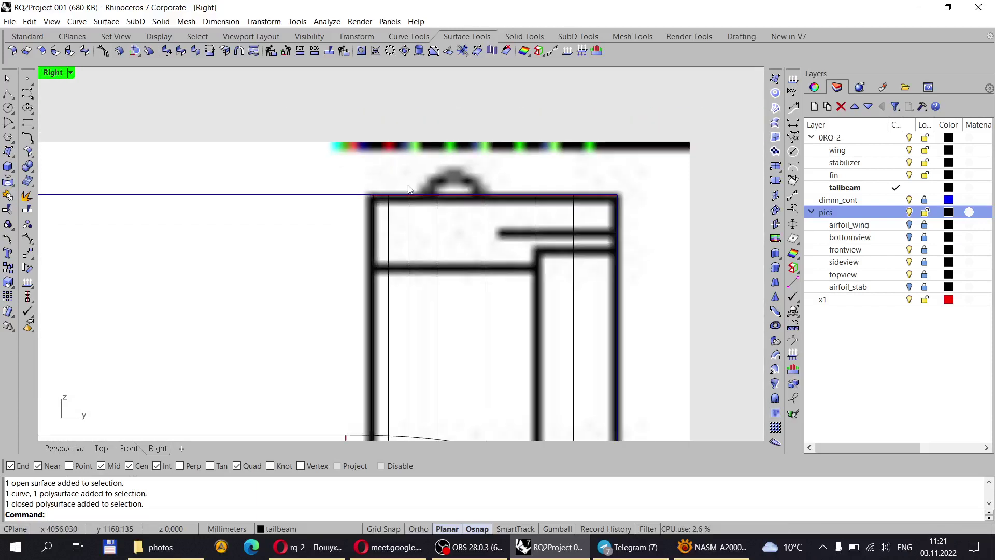
{"action": "scroll", "coordinate": [354, 200], "scroll_direction": "up", "scroll_amount": 8}
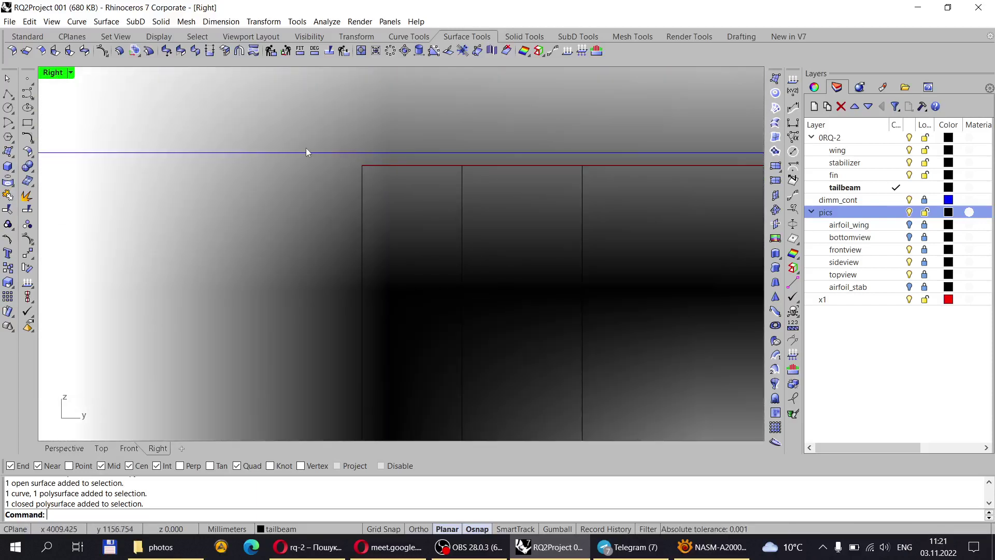
{"action": "scroll", "coordinate": [362, 152], "scroll_direction": "up", "scroll_amount": 3}
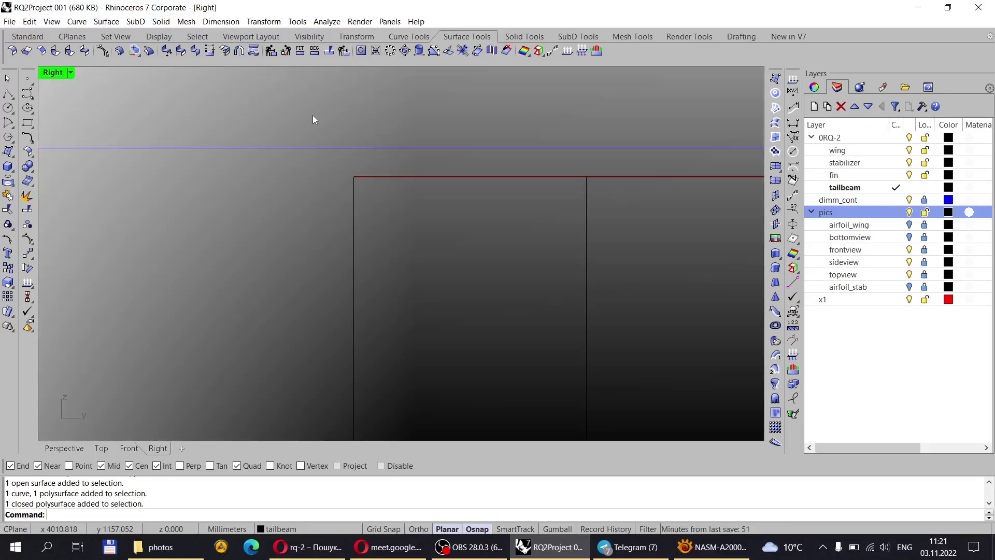
Compare the fin's outline and upper leading-edge corner with the side-view drawing and the blue contour box.
{"action": "scroll", "coordinate": [301, 169], "scroll_direction": "down", "scroll_amount": 8}
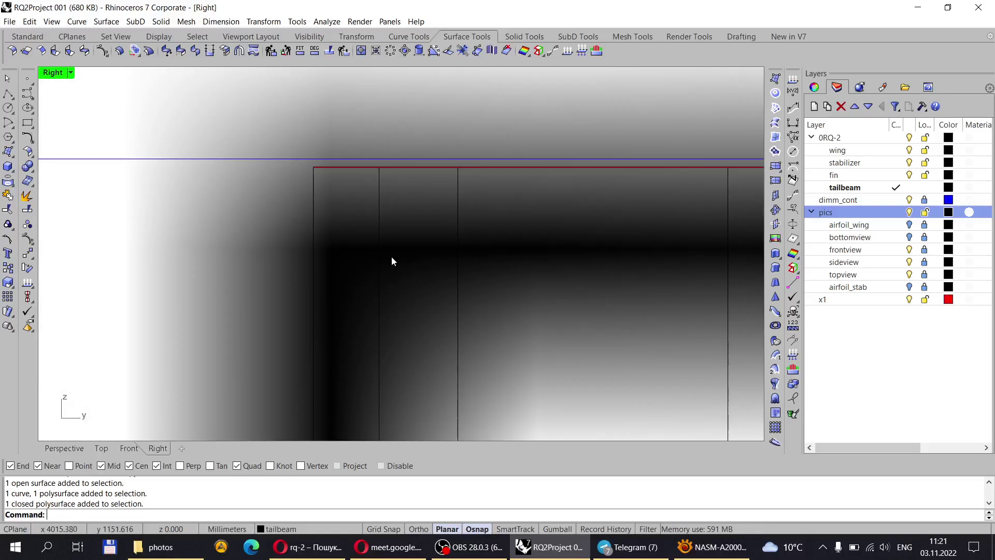
{"action": "scroll", "coordinate": [333, 262], "scroll_direction": "down", "scroll_amount": 8}
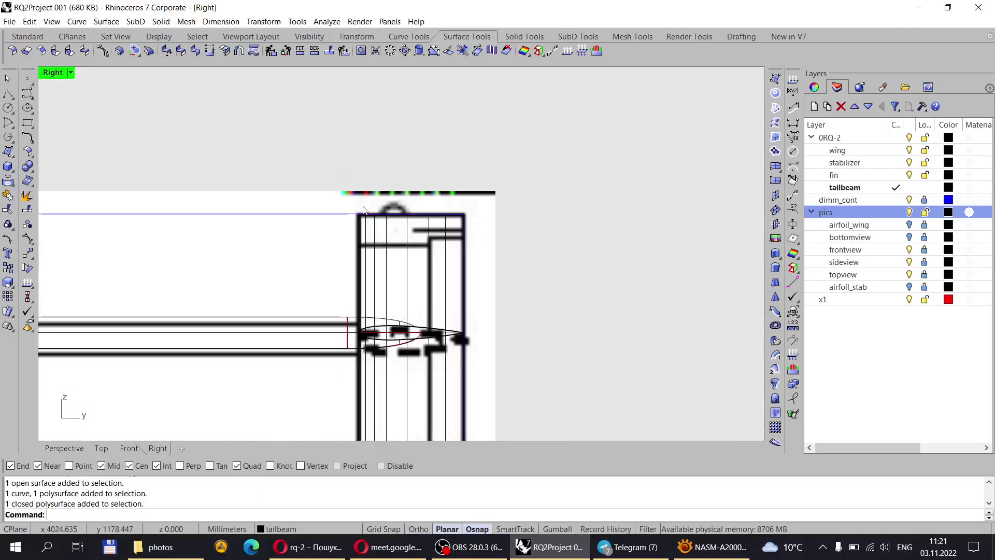
{"action": "scroll", "coordinate": [394, 263], "scroll_direction": "up", "scroll_amount": 3}
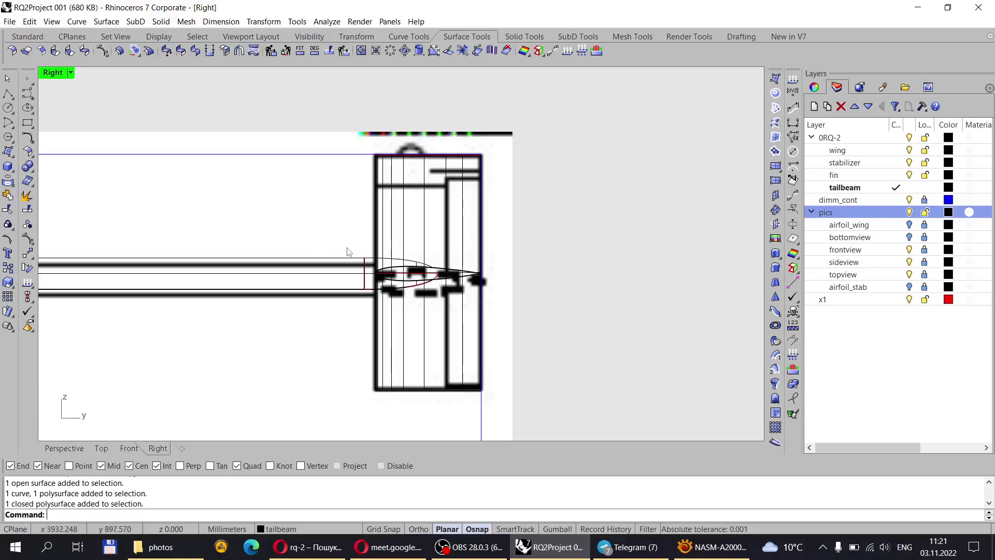
{"action": "scroll", "coordinate": [498, 233], "scroll_direction": "down", "scroll_amount": 5}
{"action": "scroll", "coordinate": [174, 281], "scroll_direction": "up", "scroll_amount": 3}
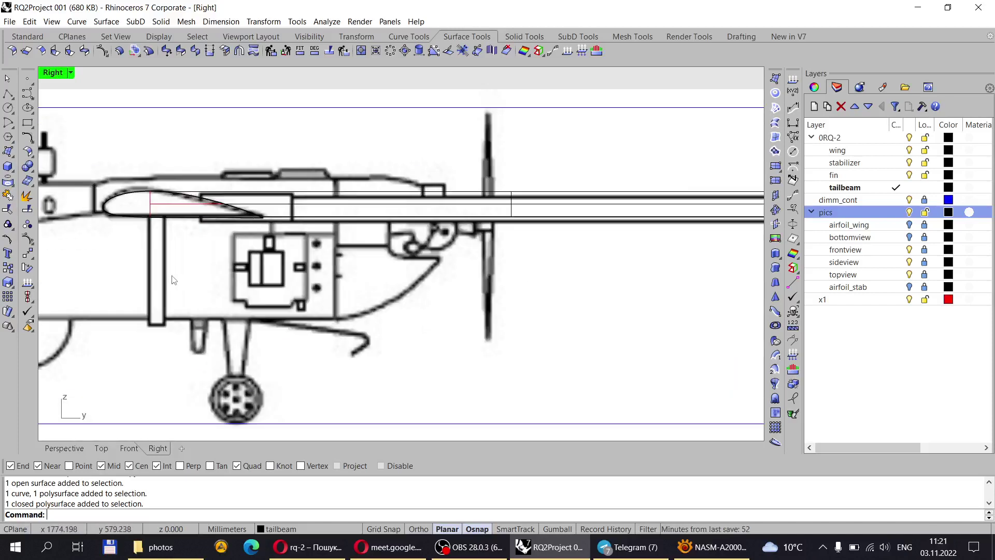
{"action": "scroll", "coordinate": [400, 286], "scroll_direction": "down", "scroll_amount": 3}
{"action": "scroll", "coordinate": [586, 290], "scroll_direction": "up", "scroll_amount": 4}
{"action": "scroll", "coordinate": [413, 256], "scroll_direction": "down", "scroll_amount": 1}
{"action": "scroll", "coordinate": [596, 202], "scroll_direction": "up", "scroll_amount": 3}
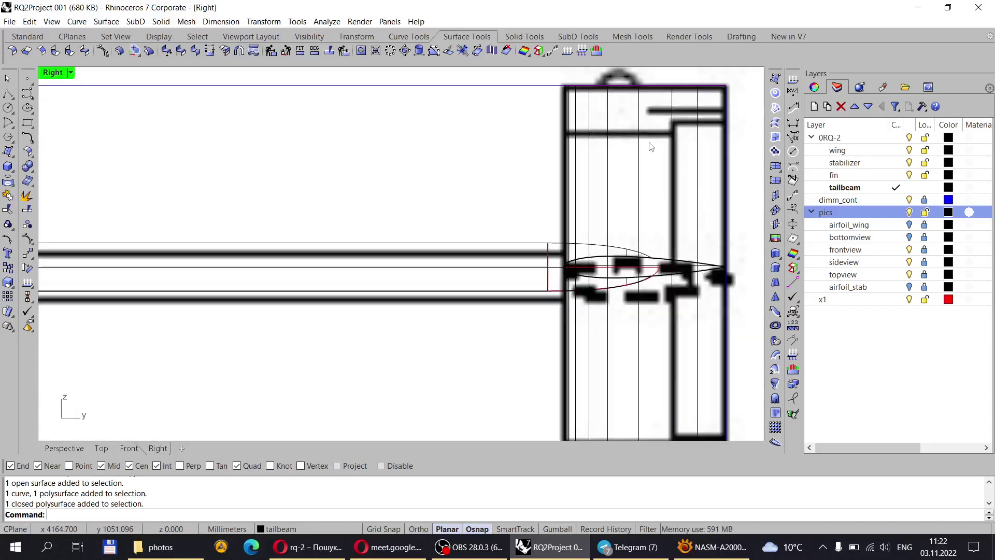
{"action": "scroll", "coordinate": [428, 189], "scroll_direction": "up", "scroll_amount": 2}
{"action": "scroll", "coordinate": [316, 222], "scroll_direction": "down", "scroll_amount": 3}
{"action": "scroll", "coordinate": [410, 140], "scroll_direction": "up", "scroll_amount": 3}
{"action": "scroll", "coordinate": [410, 140], "scroll_direction": "up", "scroll_amount": 5}
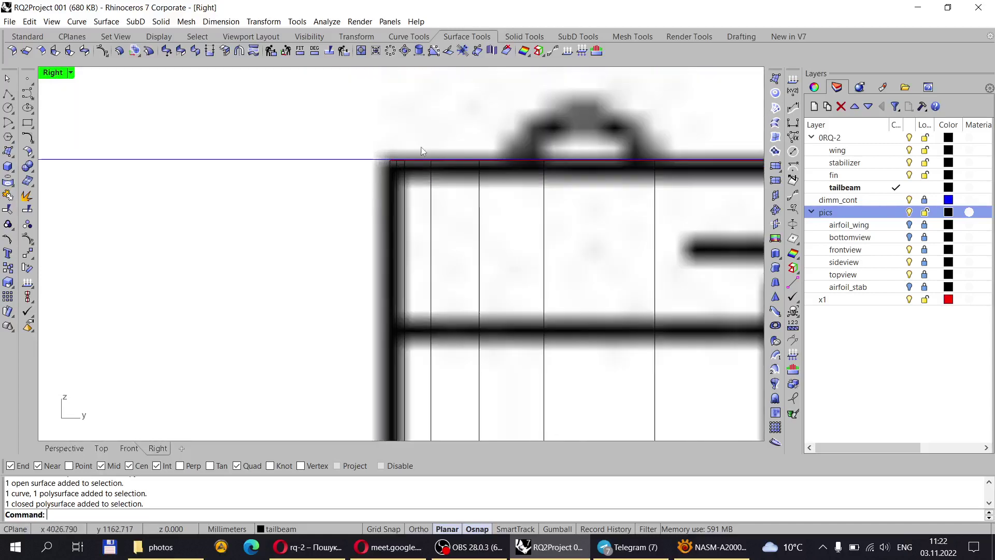
{"action": "scroll", "coordinate": [310, 128], "scroll_direction": "down", "scroll_amount": 6}
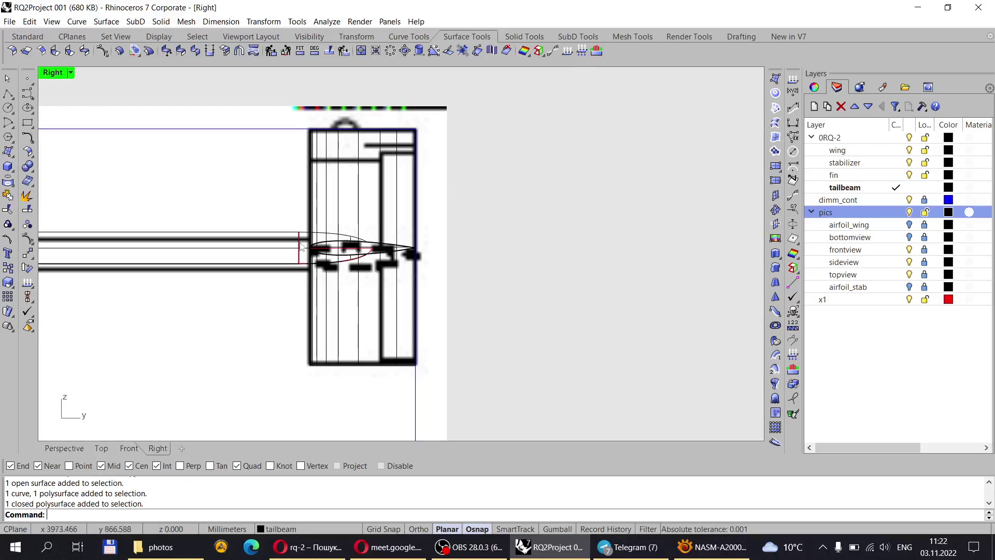
Compare the tail beam's pointed end and the stabilizer's airfoil with the dashed outline in the side-view drawing.
{"action": "scroll", "coordinate": [310, 297], "scroll_direction": "up", "scroll_amount": 5}
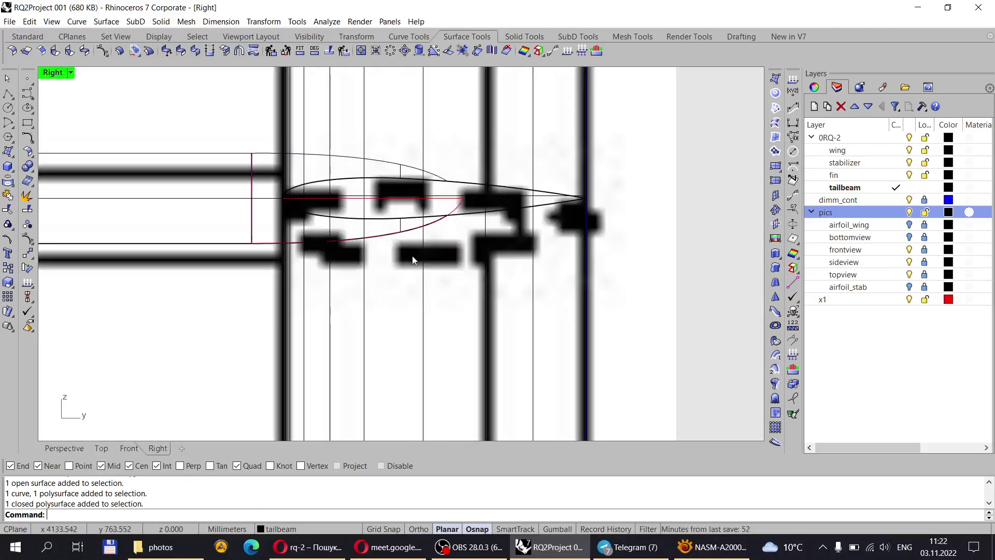
{"action": "scroll", "coordinate": [580, 203], "scroll_direction": "up", "scroll_amount": 2}
{"action": "scroll", "coordinate": [584, 202], "scroll_direction": "down", "scroll_amount": 4}
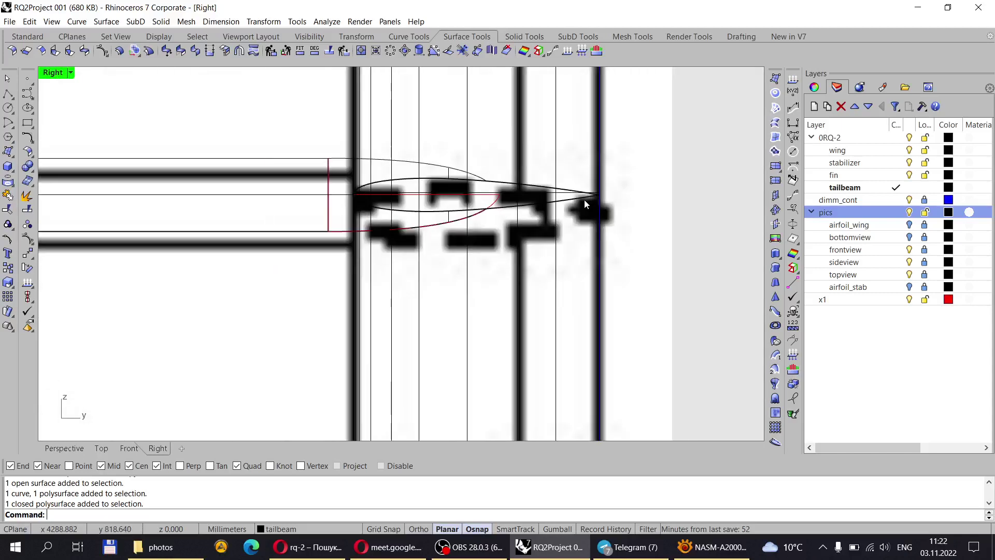
{"action": "scroll", "coordinate": [497, 241], "scroll_direction": "down", "scroll_amount": 2}
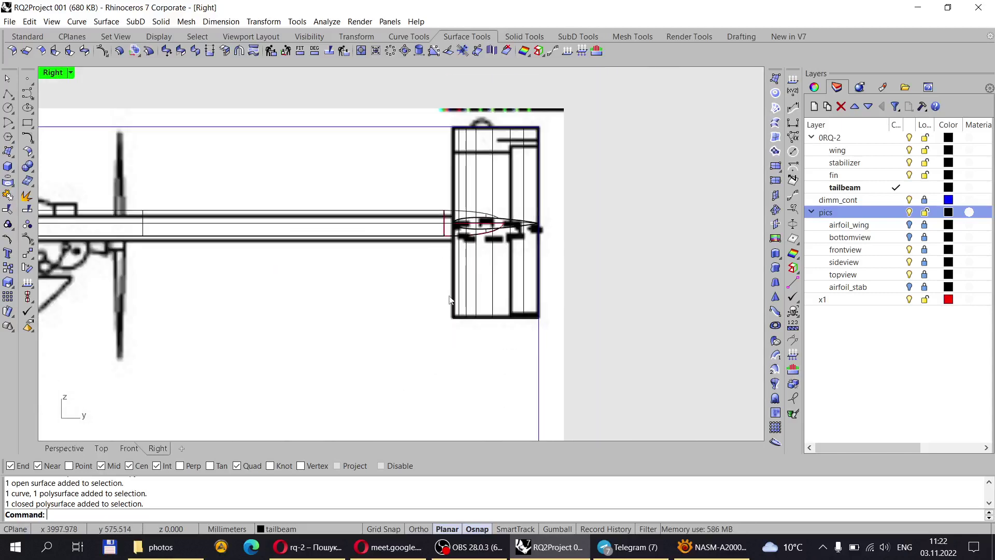
{"action": "scroll", "coordinate": [465, 282], "scroll_direction": "up", "scroll_amount": 2}
{"action": "scroll", "coordinate": [427, 318], "scroll_direction": "down", "scroll_amount": 2}
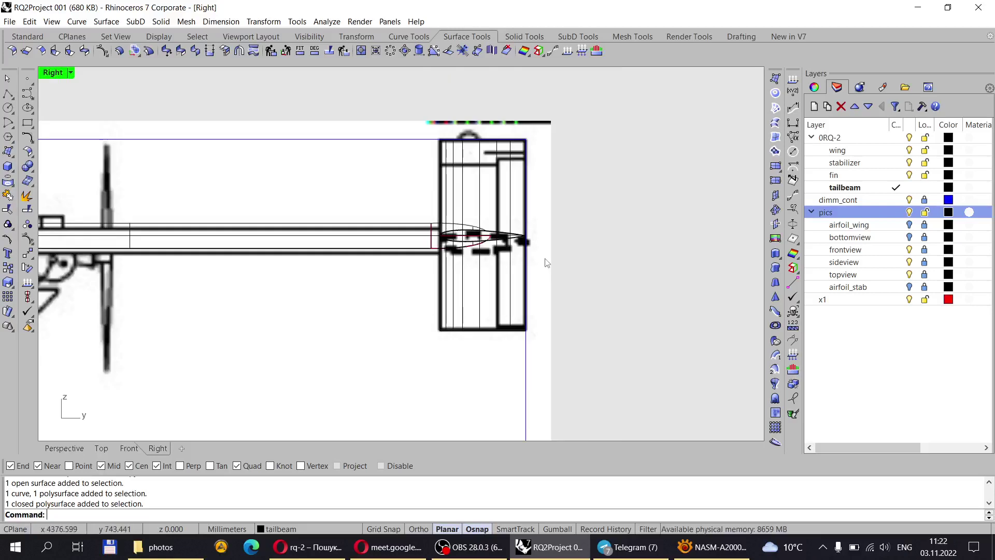
Hide the pics layer and set the front view to Shaded display to inspect the fin against the contour line.
{"action": "left_click", "coordinate": [72, 450]}
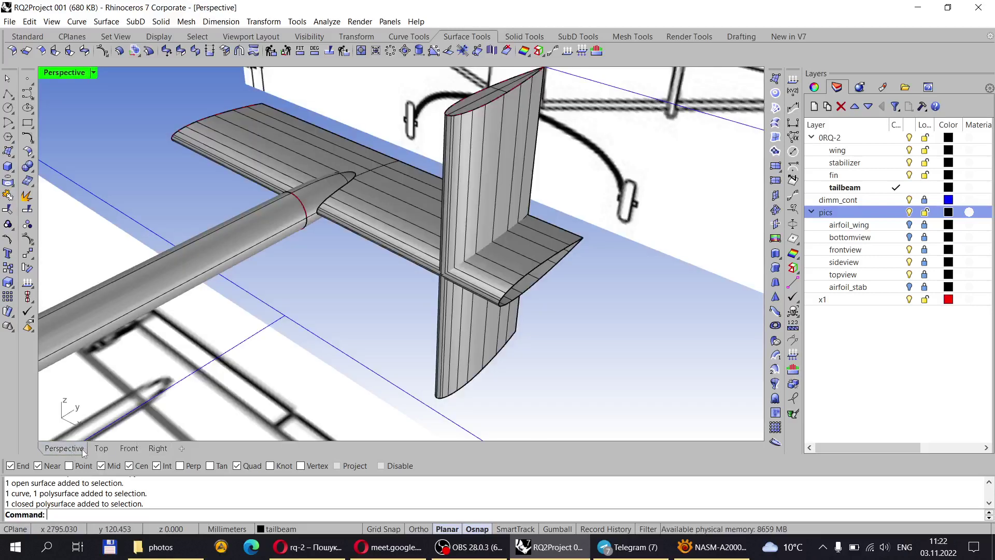
{"action": "left_click", "coordinate": [122, 449]}
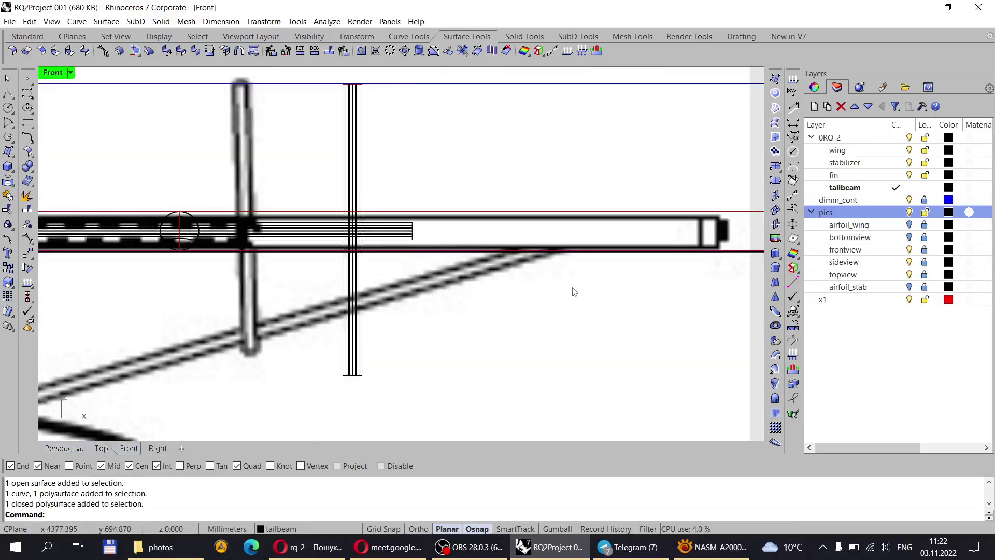
{"action": "left_click", "coordinate": [910, 213]}
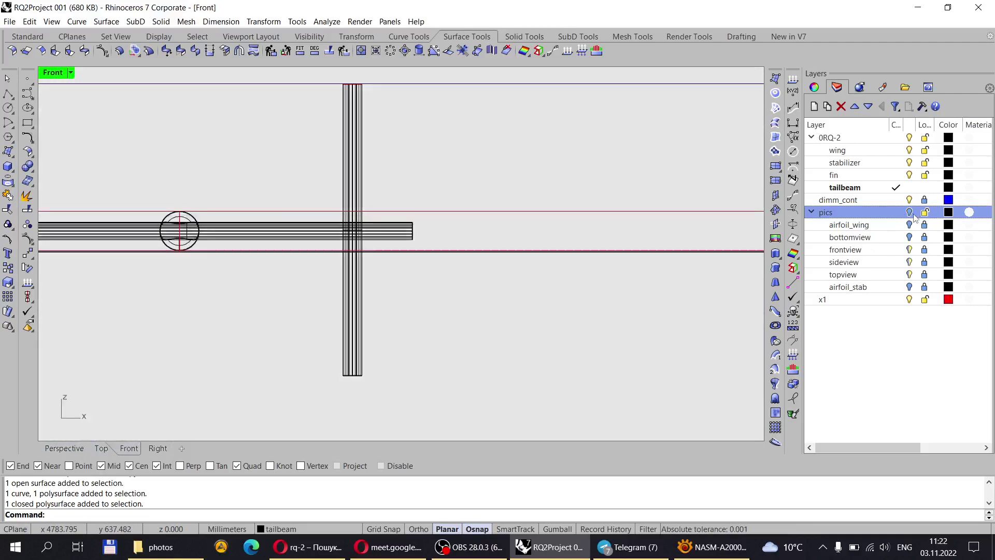
{"action": "left_click", "coordinate": [71, 72]}
{"action": "left_click", "coordinate": [66, 87]}
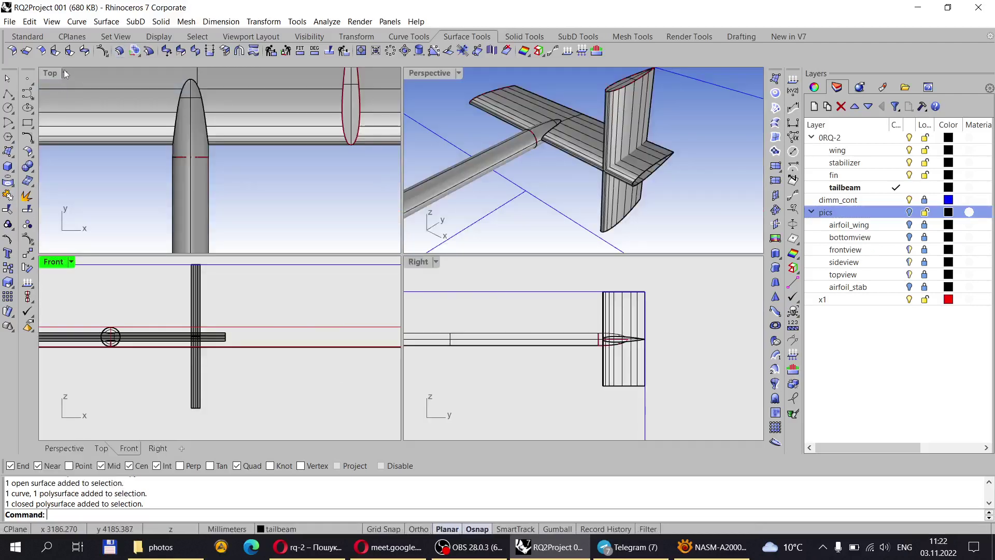
{"action": "double_click", "coordinate": [430, 74]}
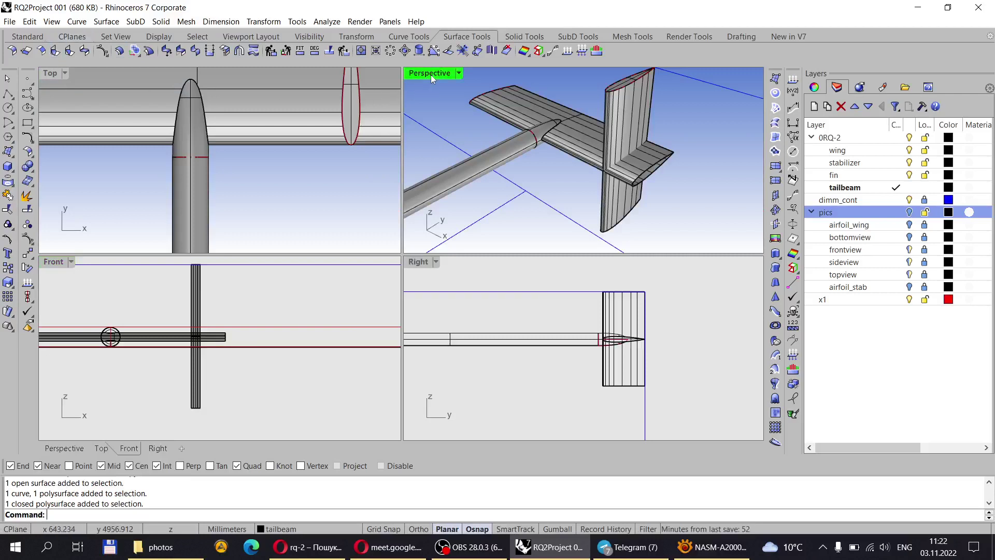
{"action": "left_click", "coordinate": [129, 447]}
{"action": "left_click", "coordinate": [69, 73]}
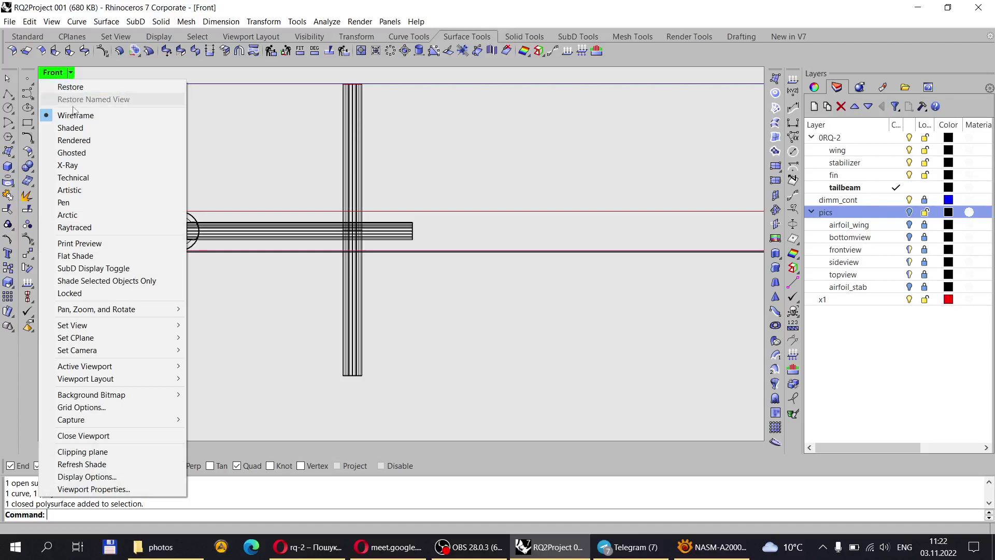
{"action": "left_click", "coordinate": [71, 130]}
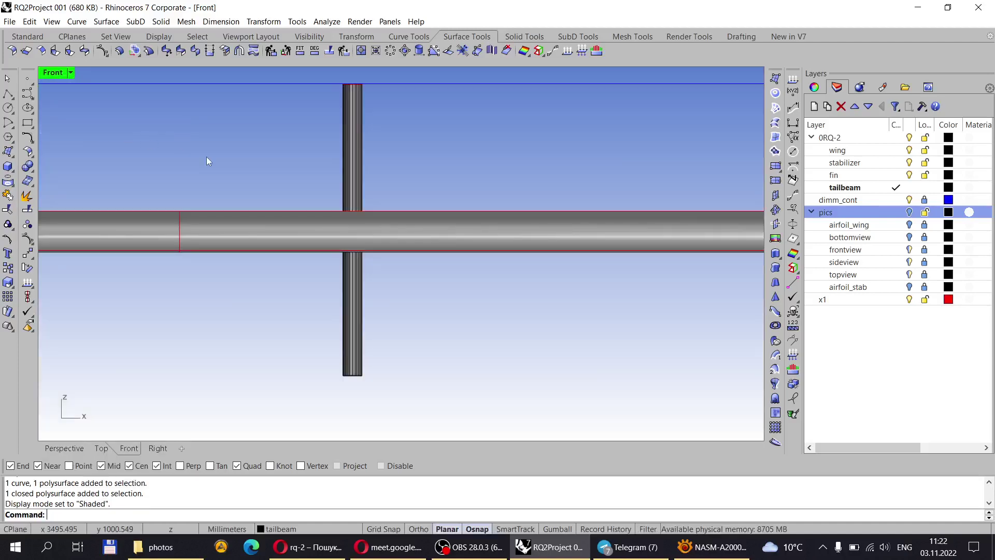
{"action": "scroll", "coordinate": [340, 126], "scroll_direction": "up", "scroll_amount": 3}
{"action": "scroll", "coordinate": [496, 294], "scroll_direction": "down", "scroll_amount": 1}
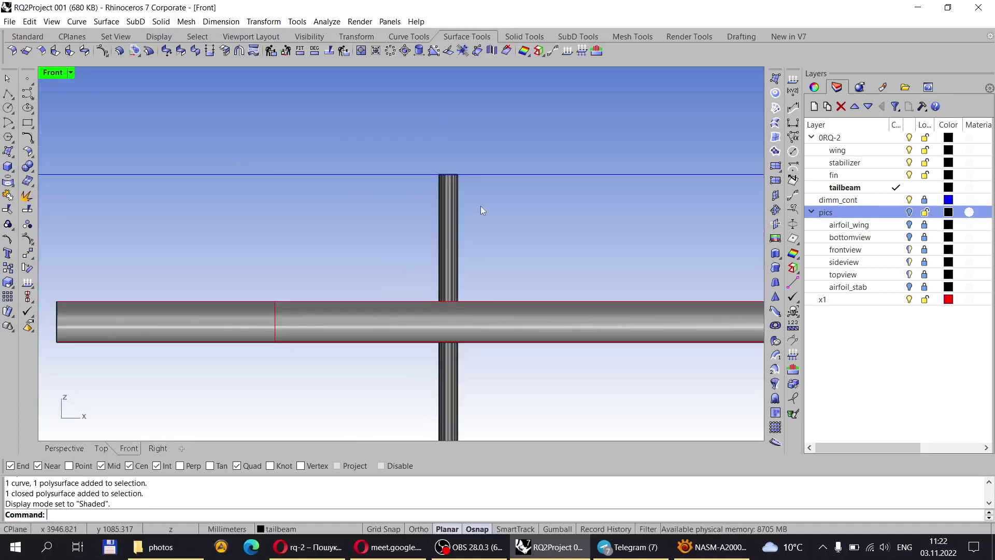
{"action": "scroll", "coordinate": [454, 205], "scroll_direction": "up", "scroll_amount": 3}
{"action": "scroll", "coordinate": [435, 140], "scroll_direction": "down", "scroll_amount": 5}
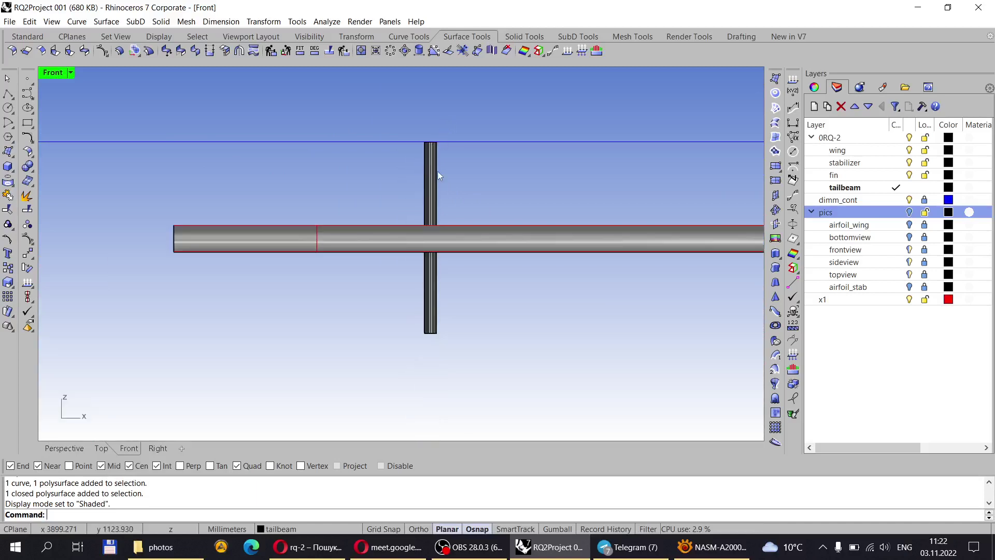
Switch to XnView MP and examine the enlarged tail fins in the photo rq-2a-pioneer-002.jpg.
{"action": "left_click", "coordinate": [712, 547]}
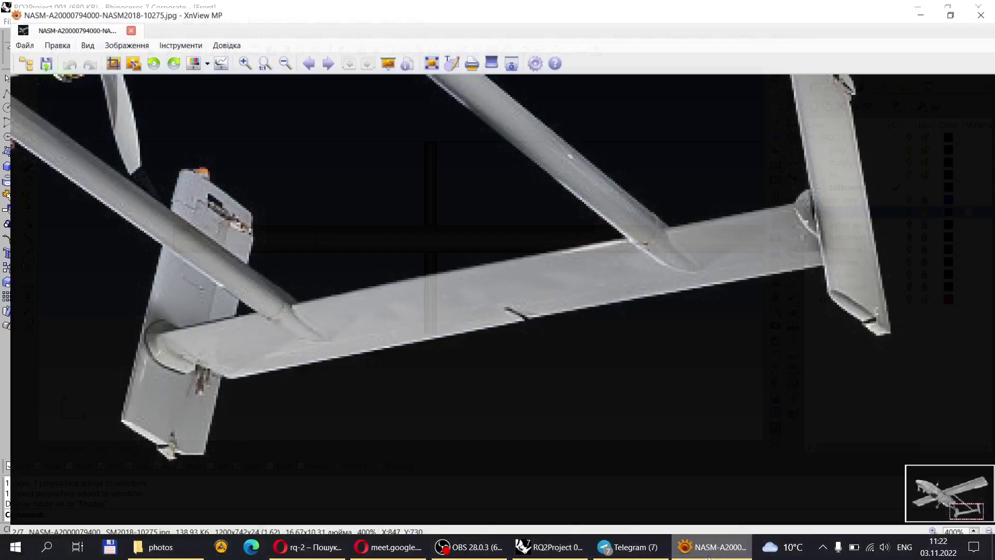
{"action": "scroll", "coordinate": [467, 332], "scroll_direction": "down", "scroll_amount": 1}
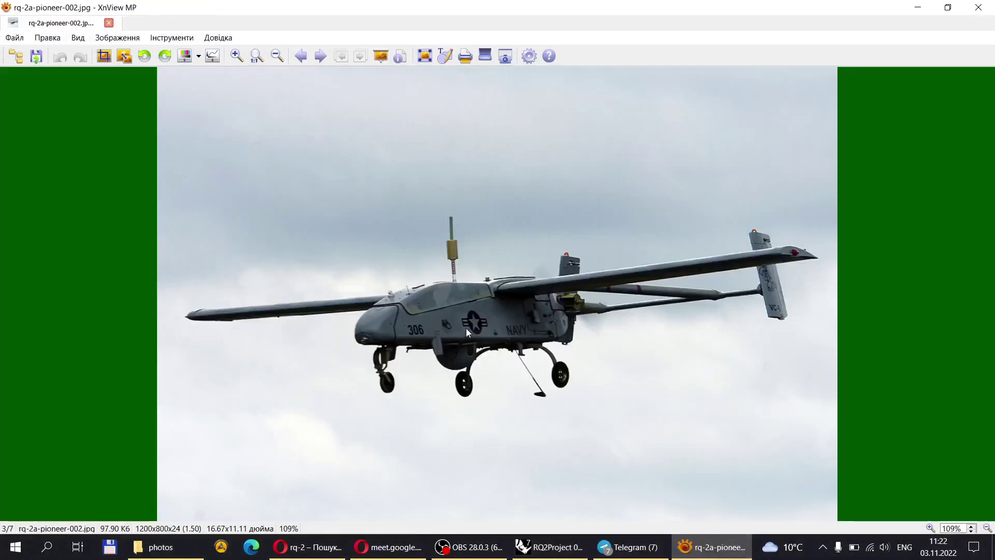
{"action": "left_click", "coordinate": [238, 56]}
{"action": "left_click", "coordinate": [238, 56]}
{"action": "left_click_drag", "start_coordinate": [578, 240], "coordinate": [200, 259]}
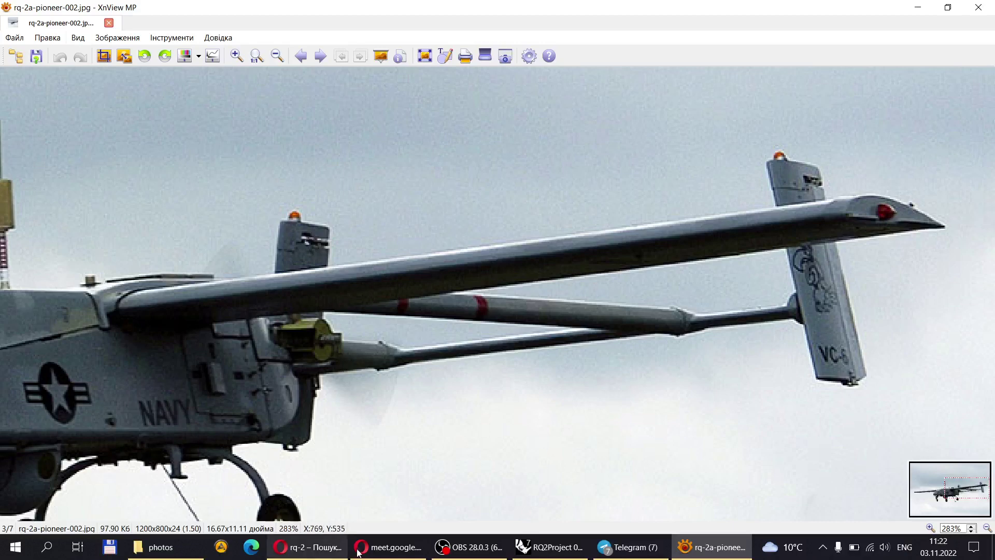
Consult the three-view drawing on the browser's AAI RQ-2 Pioneer Wikipedia page and compare it with the fin's front view in Rhinoceros.
{"action": "left_click", "coordinate": [309, 555]}
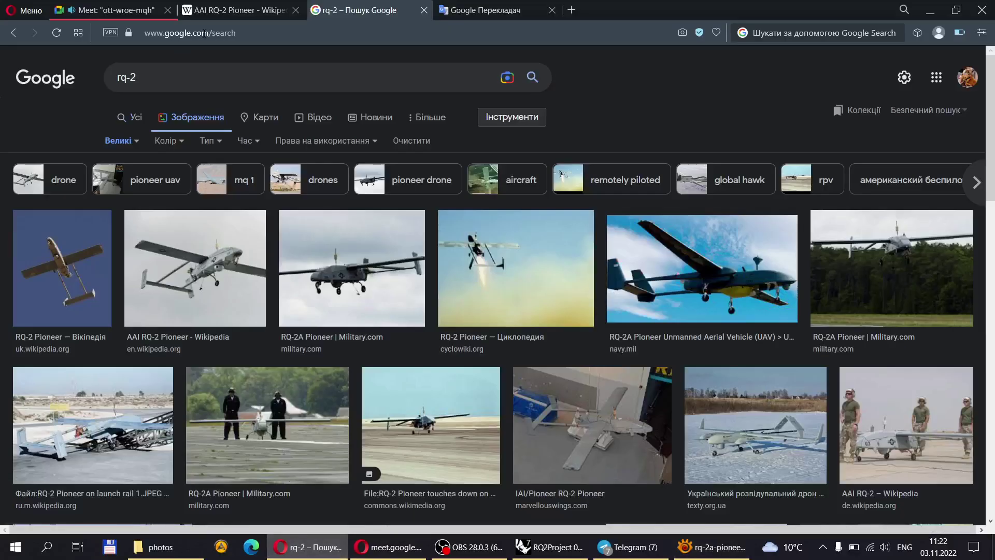
{"action": "left_click", "coordinate": [233, 9]}
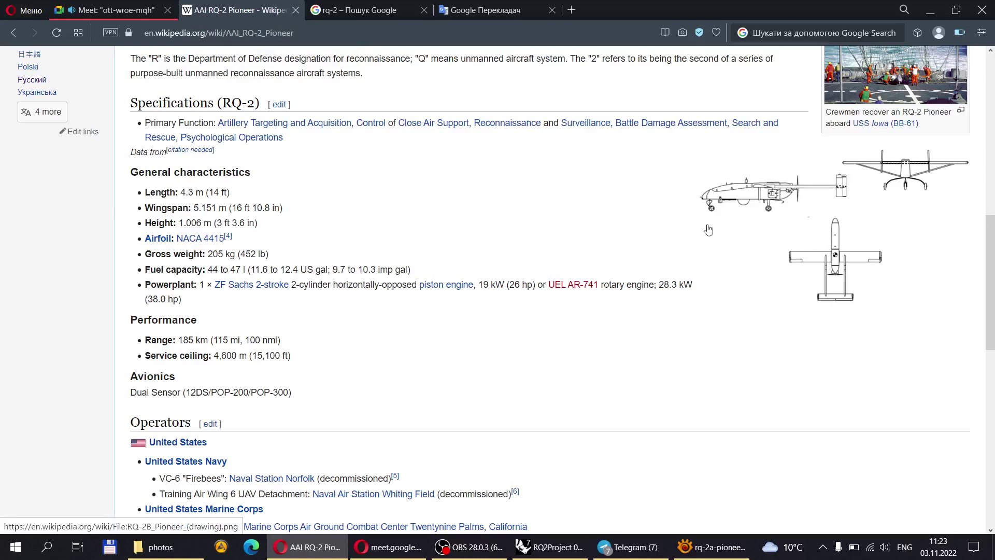
{"action": "left_click", "coordinate": [543, 548]}
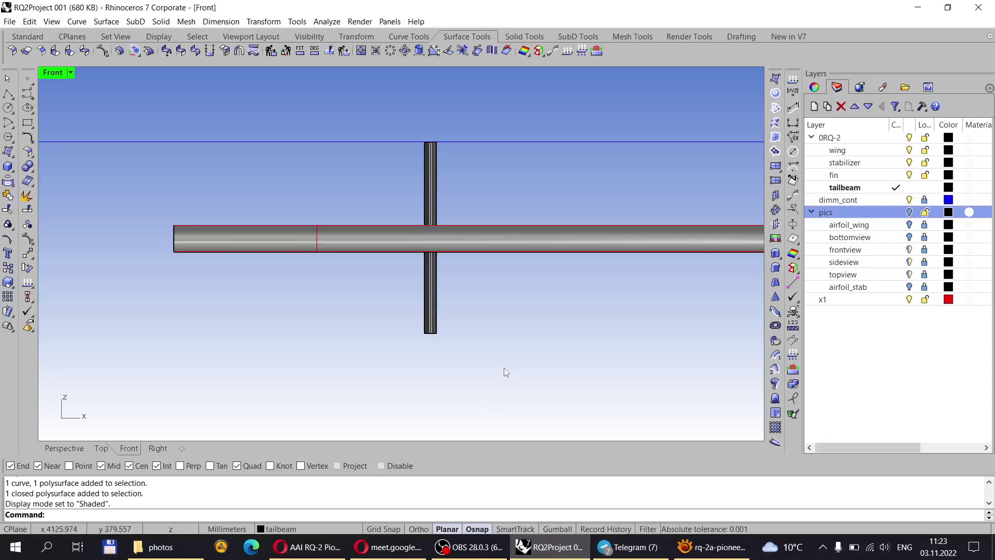
{"action": "scroll", "coordinate": [303, 282], "scroll_direction": "down", "scroll_amount": 3}
{"action": "scroll", "coordinate": [334, 282], "scroll_direction": "up", "scroll_amount": 3}
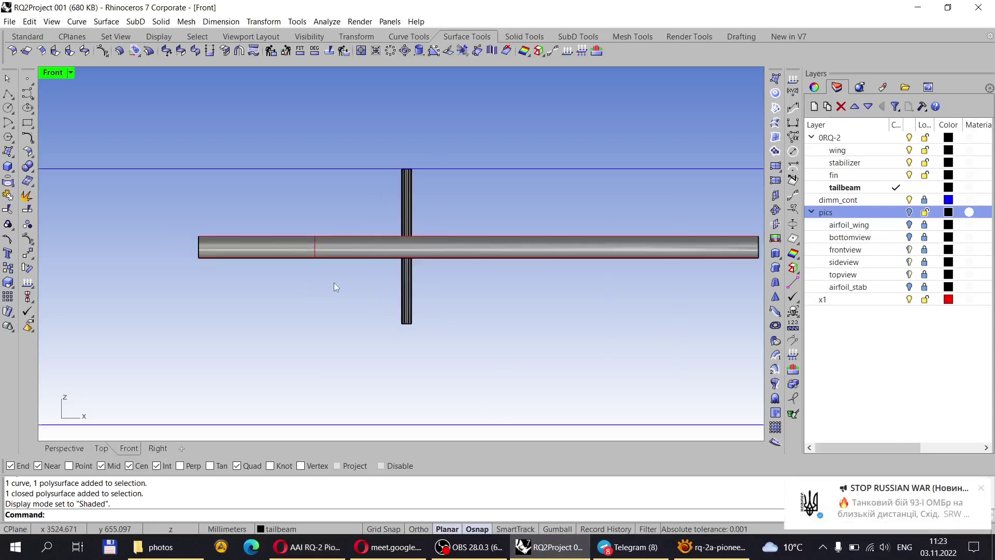
{"action": "scroll", "coordinate": [393, 261], "scroll_direction": "up", "scroll_amount": 1}
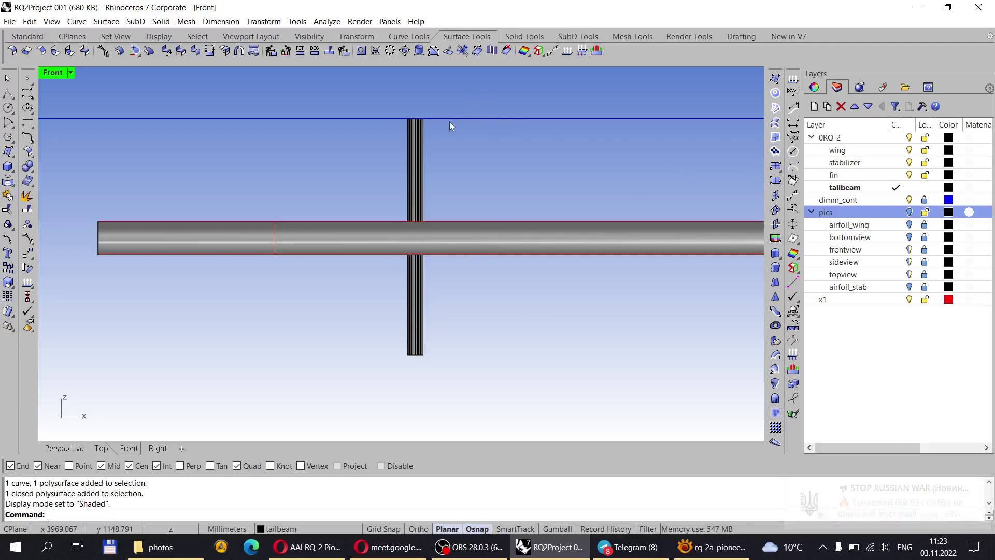
{"action": "scroll", "coordinate": [353, 194], "scroll_direction": "down", "scroll_amount": 2}
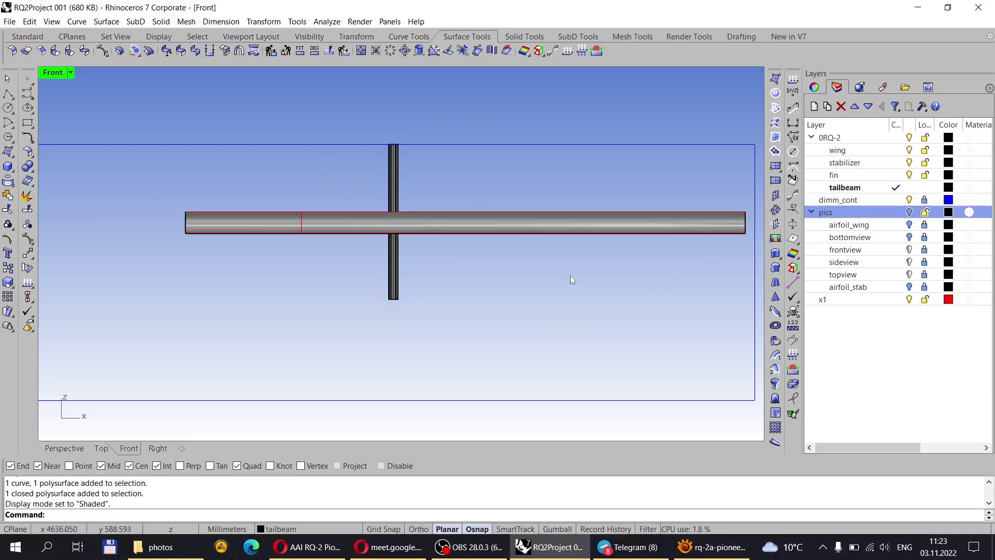
Switch to XnView MP and look through the remaining RQ-2 photos for the shape and angle of the tail fins.
{"action": "left_click", "coordinate": [707, 546]}
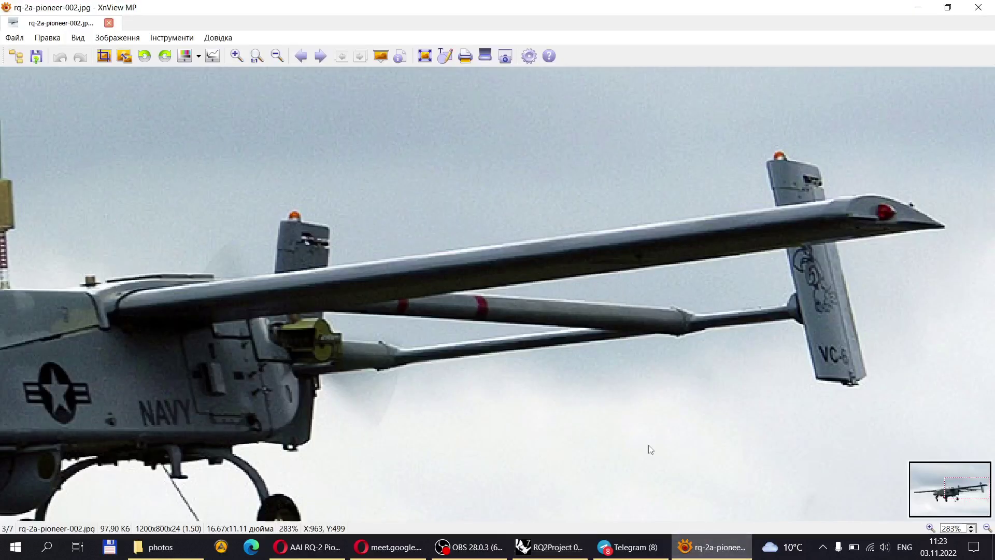
{"action": "scroll", "coordinate": [674, 285], "scroll_direction": "down", "scroll_amount": 1}
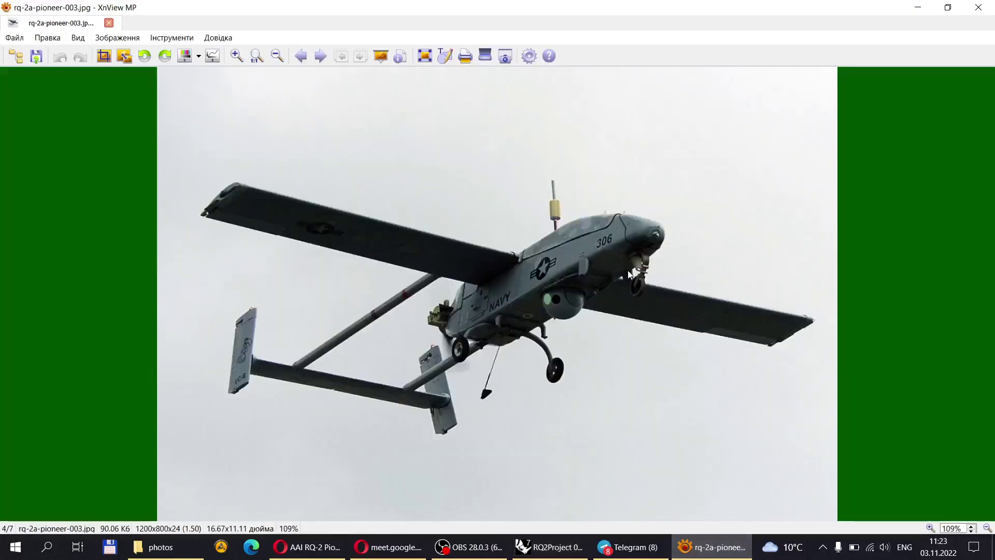
{"action": "scroll", "coordinate": [628, 274], "scroll_direction": "down", "scroll_amount": 1}
{"action": "scroll", "coordinate": [627, 273], "scroll_direction": "down", "scroll_amount": 2}
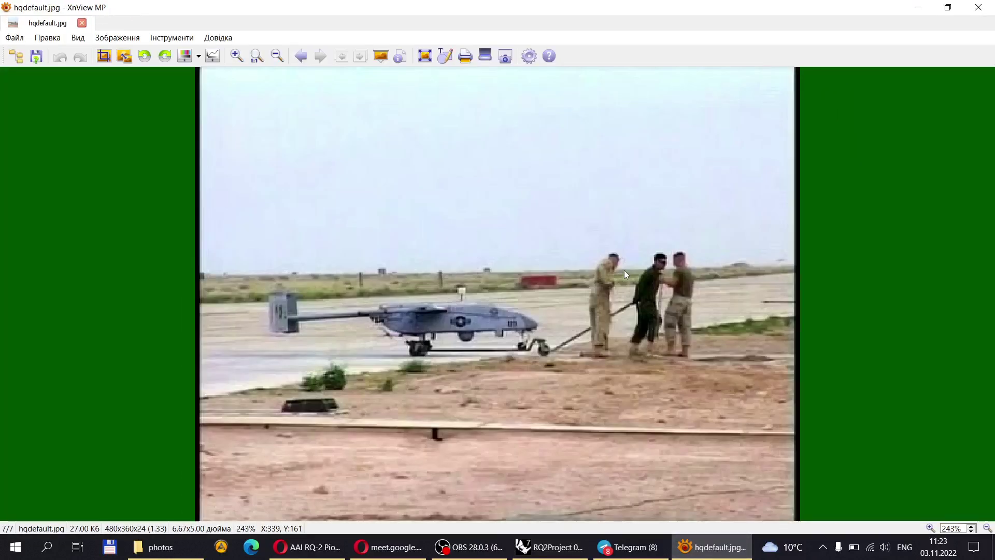
{"action": "scroll", "coordinate": [624, 269], "scroll_direction": "up", "scroll_amount": 1}
{"action": "scroll", "coordinate": [566, 316], "scroll_direction": "up", "scroll_amount": 1}
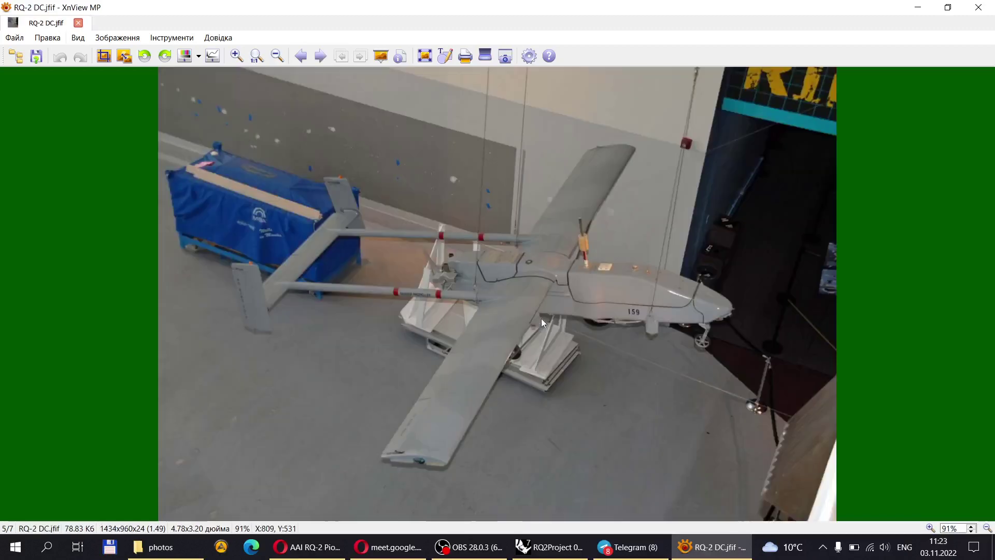
Switch to the browser's Google image results and search for "rq-2 front view".
{"action": "left_click", "coordinate": [332, 546]}
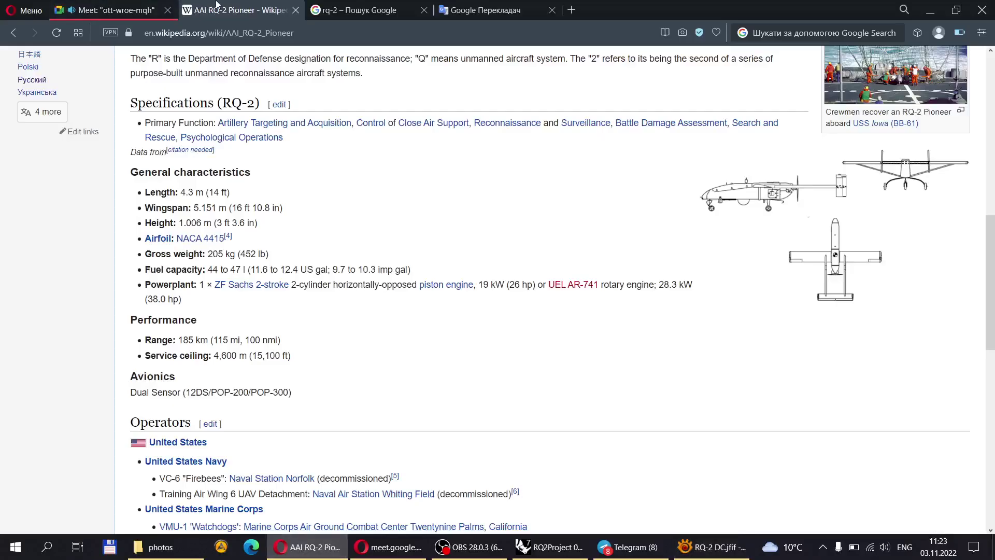
{"action": "left_click", "coordinate": [342, 10]}
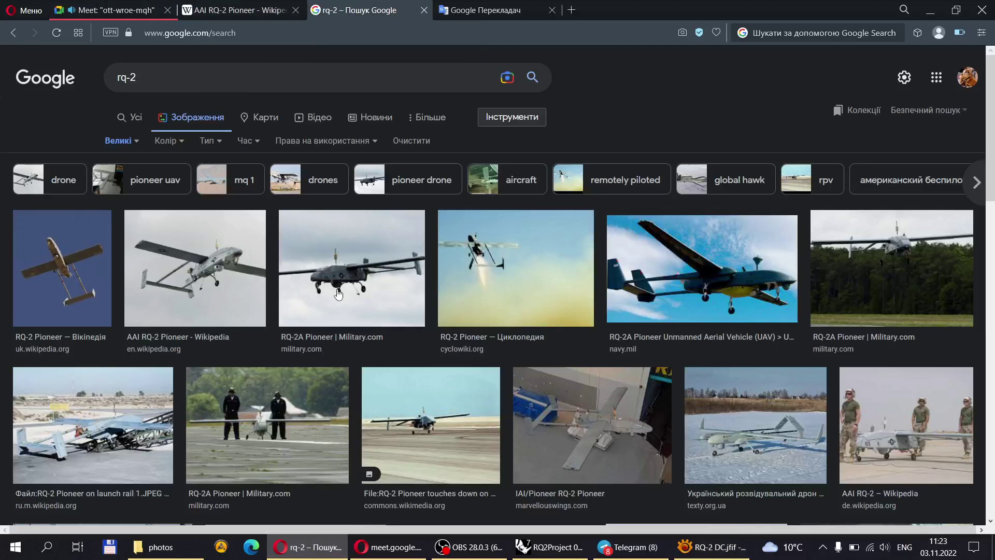
{"action": "scroll", "coordinate": [338, 294], "scroll_direction": "down", "scroll_amount": 3}
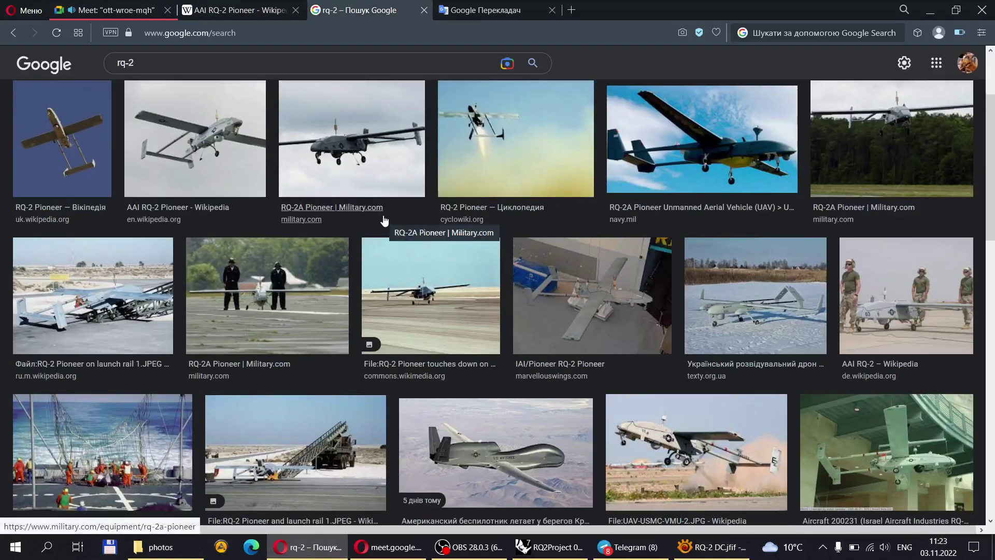
{"action": "scroll", "coordinate": [377, 222], "scroll_direction": "up", "scroll_amount": 3}
{"action": "left_click", "coordinate": [188, 79]}
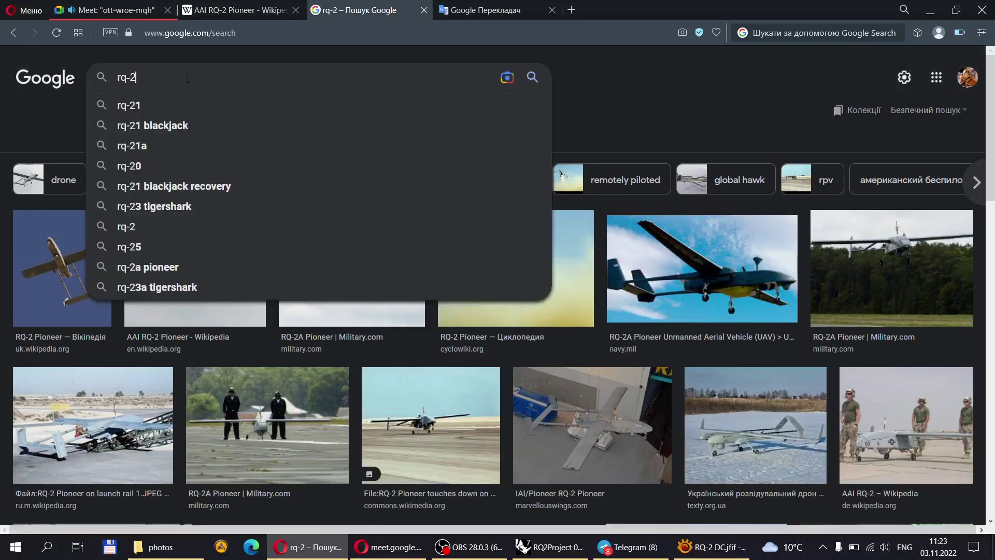
{"action": "type", "text": "f"}
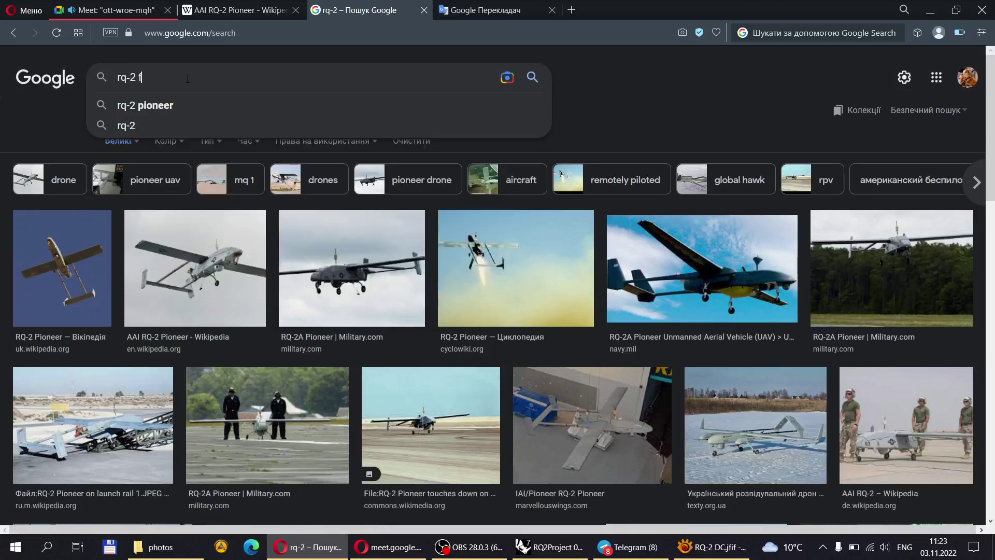
{"action": "type", "text": "ront vie"}
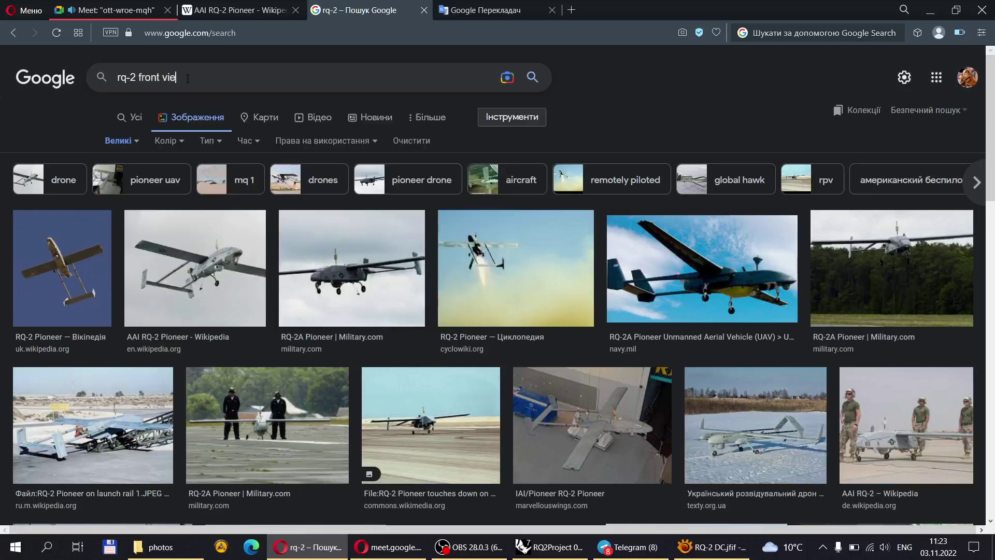
{"action": "type", "text": "w"}
{"action": "key", "text": "Return"}
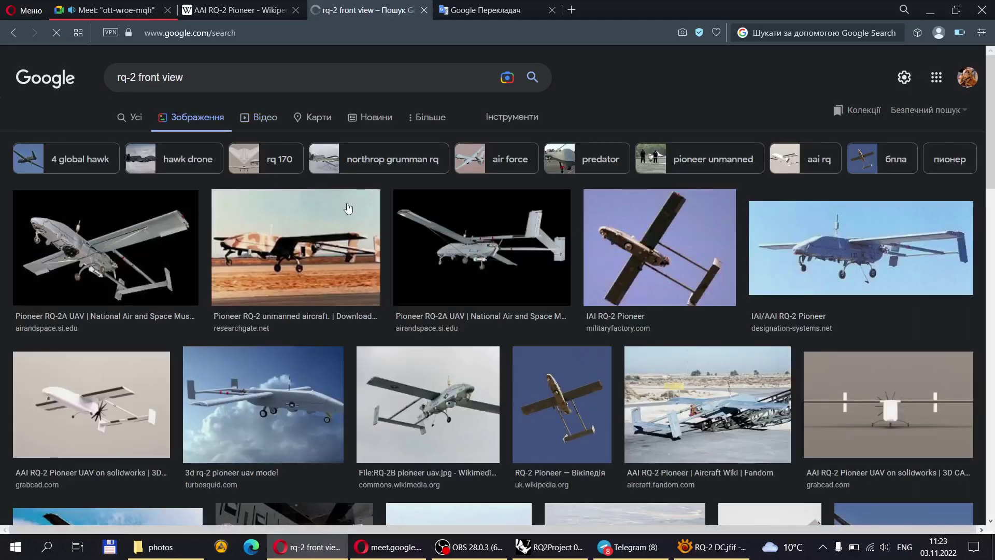
Examine the tail fins in the GrabCAD model renders and the Wikipedia underside photo of the RQ-2 Pioneer.
{"action": "scroll", "coordinate": [821, 356], "scroll_direction": "down", "scroll_amount": 5}
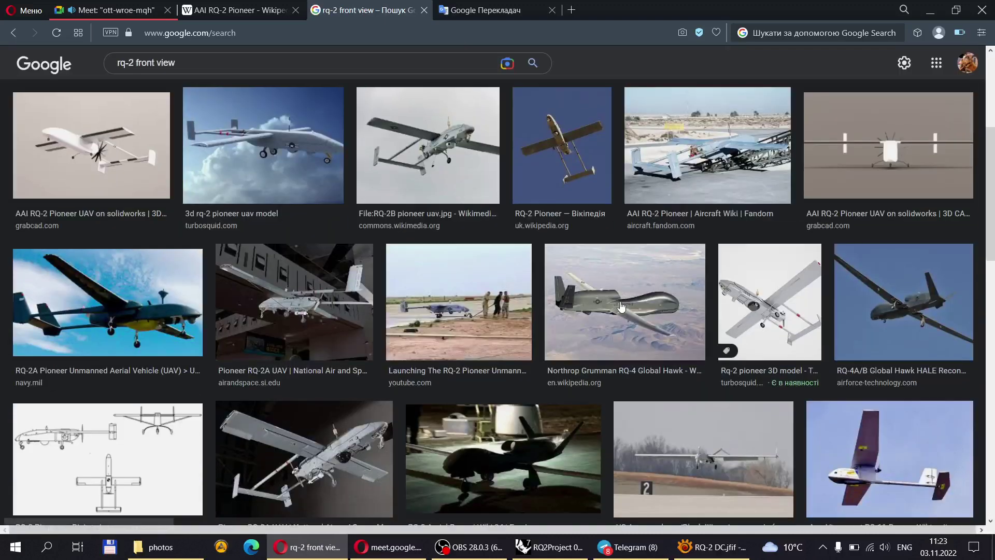
{"action": "scroll", "coordinate": [621, 307], "scroll_direction": "up", "scroll_amount": 3}
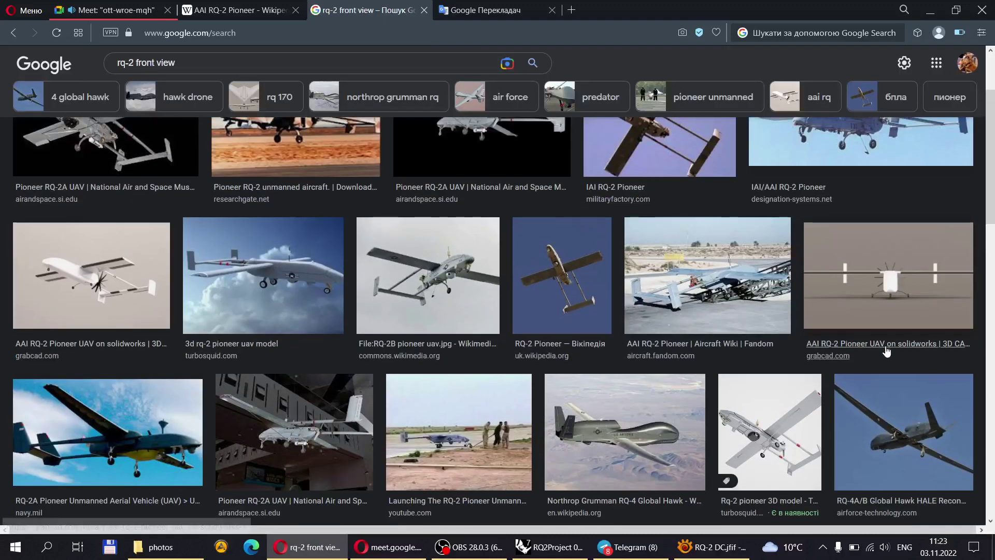
{"action": "left_click", "coordinate": [873, 303]}
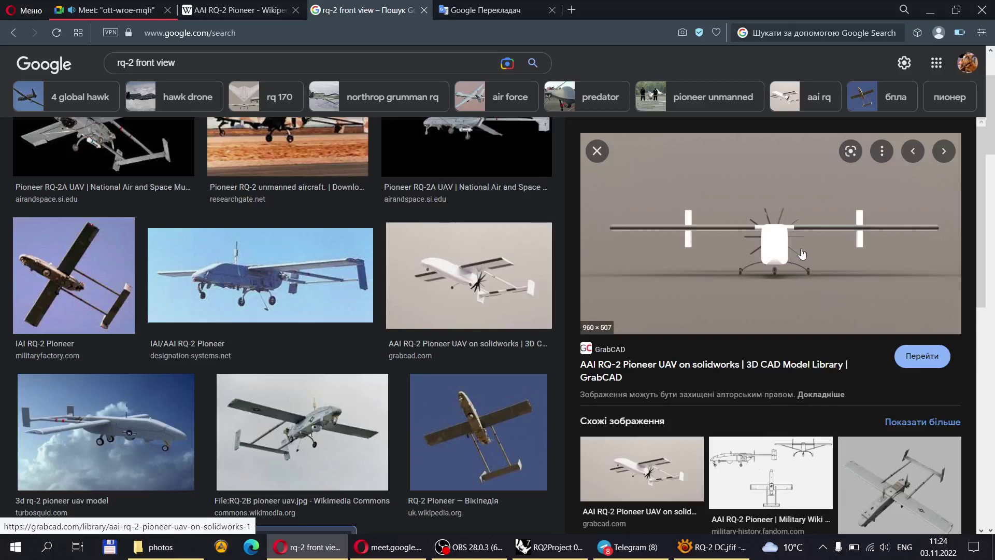
{"action": "left_click", "coordinate": [662, 456]}
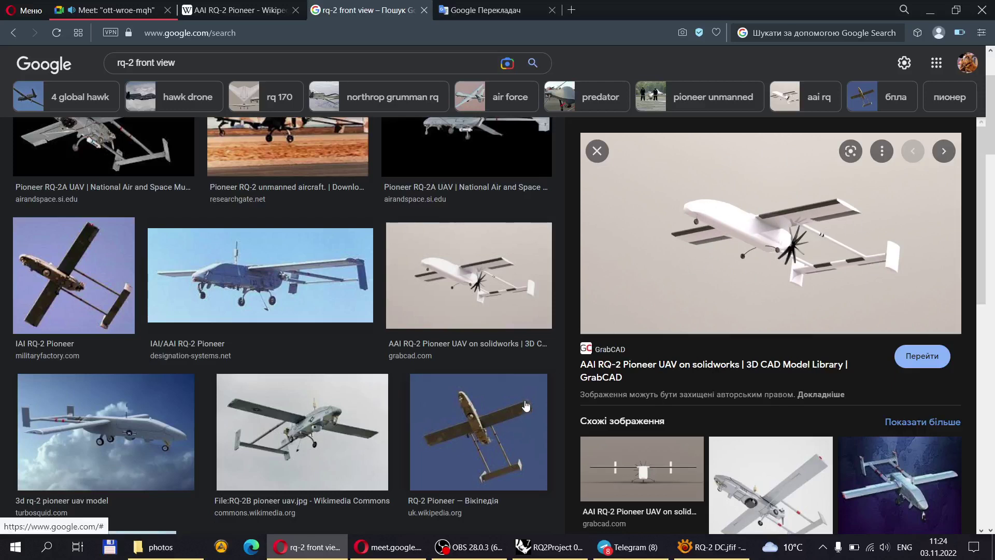
{"action": "left_click", "coordinate": [450, 425]}
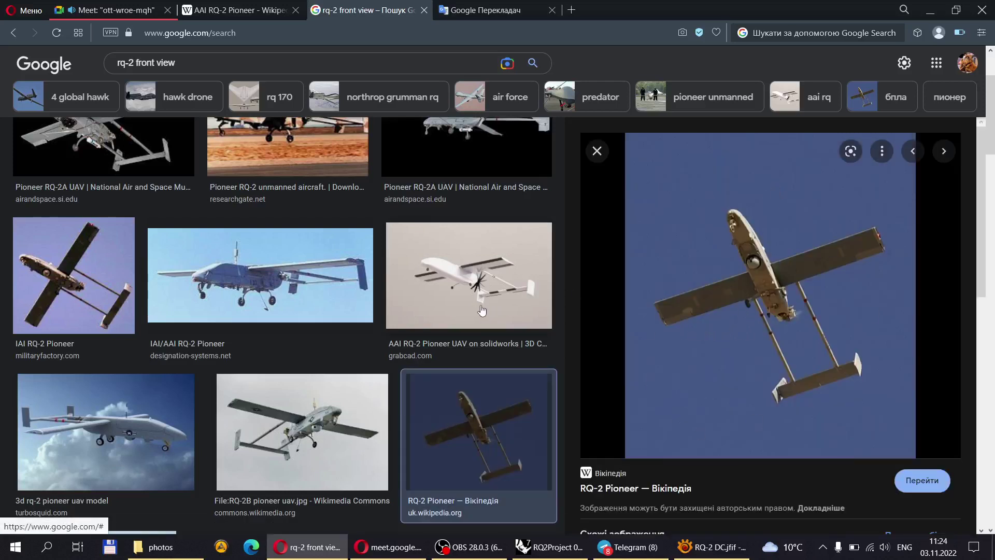
{"action": "left_click", "coordinate": [440, 301]}
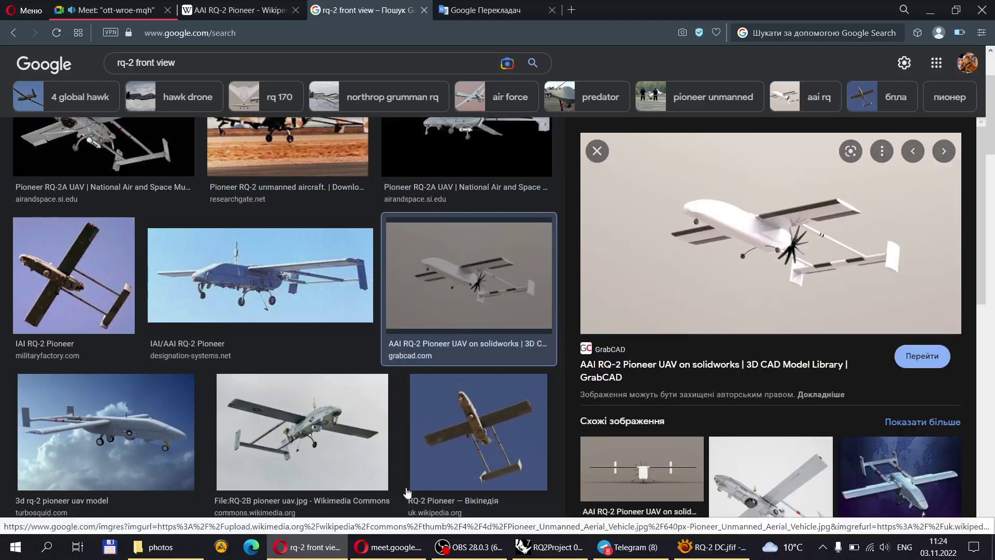
{"action": "left_click", "coordinate": [436, 468]}
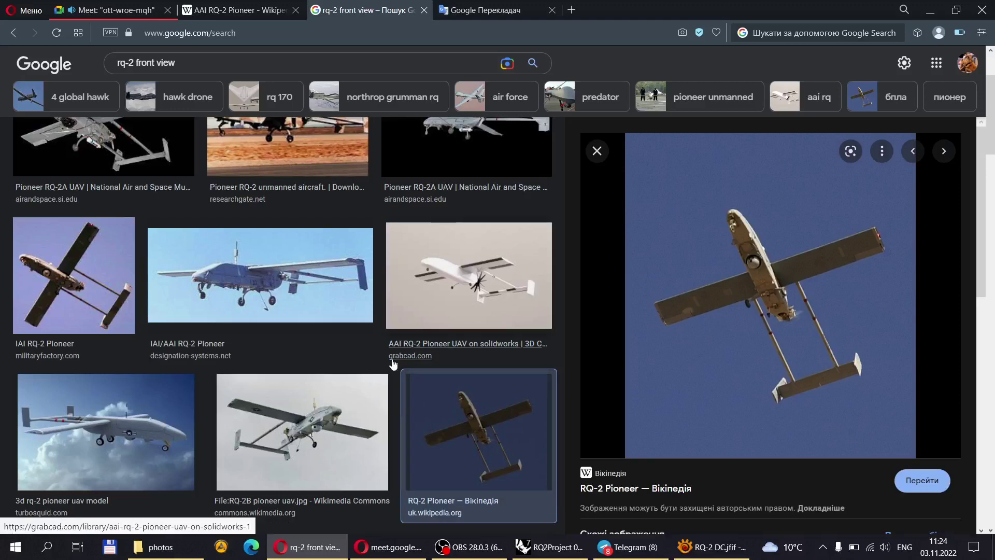
Look through the remaining "rq-2 front view" image results for other views showing the tail fins' angle.
{"action": "scroll", "coordinate": [343, 355], "scroll_direction": "up", "scroll_amount": 3}
{"action": "scroll", "coordinate": [342, 355], "scroll_direction": "down", "scroll_amount": 10}
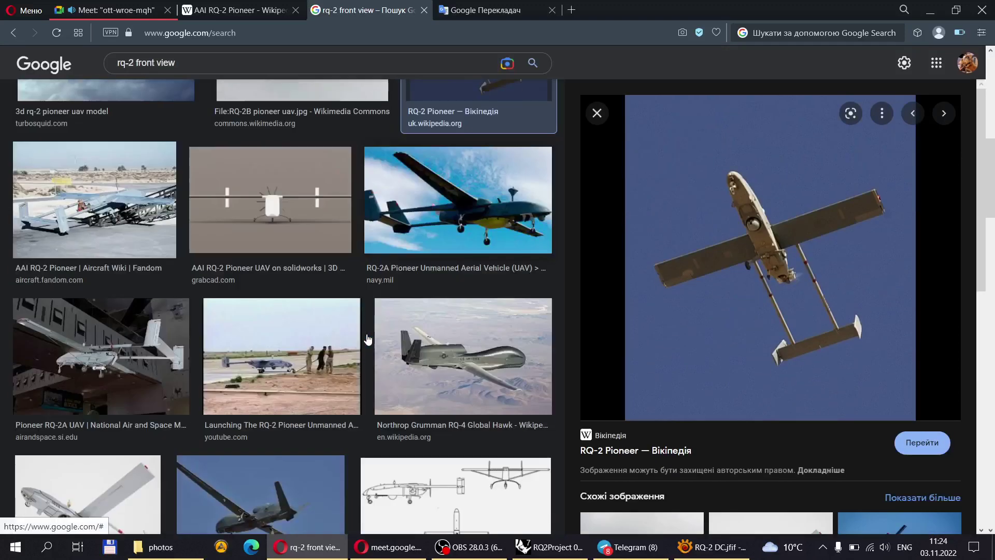
{"action": "scroll", "coordinate": [367, 336], "scroll_direction": "down", "scroll_amount": 5}
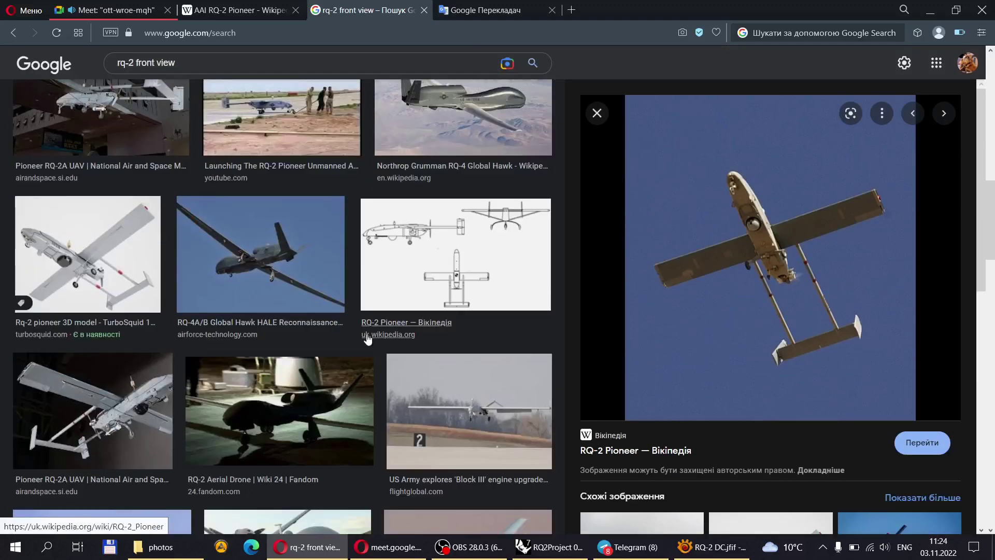
{"action": "scroll", "coordinate": [365, 339], "scroll_direction": "down", "scroll_amount": 3}
{"action": "scroll", "coordinate": [365, 343], "scroll_direction": "down", "scroll_amount": 10}
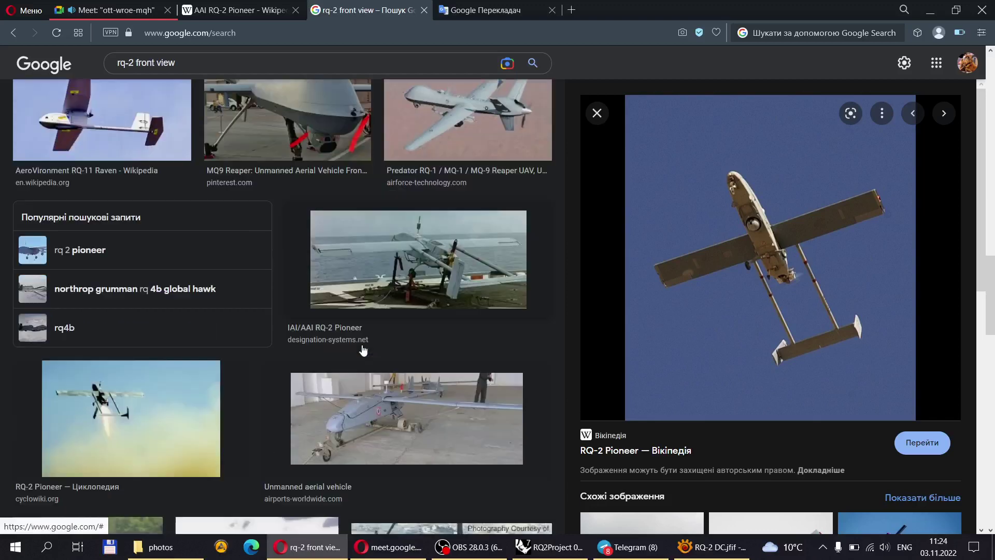
{"action": "scroll", "coordinate": [363, 351], "scroll_direction": "down", "scroll_amount": 9}
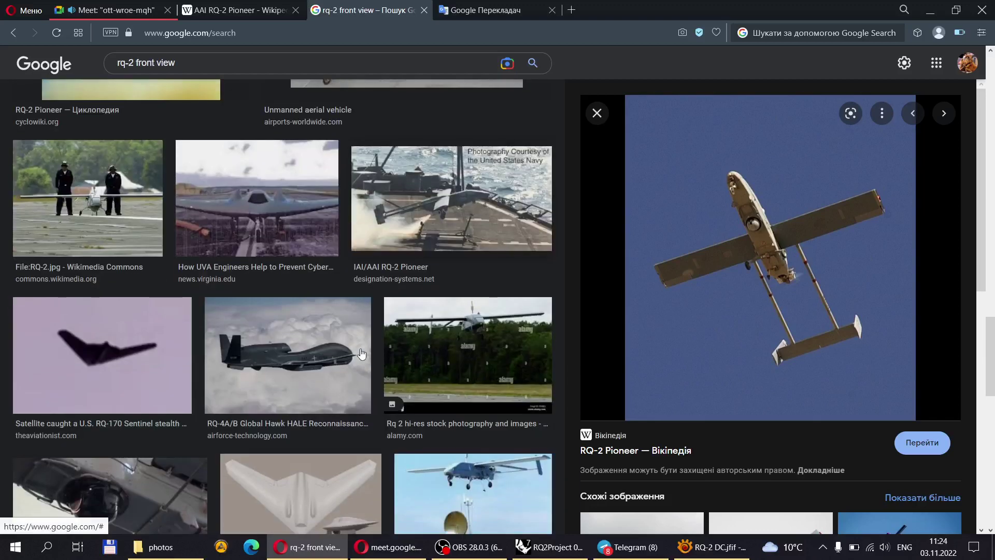
{"action": "scroll", "coordinate": [362, 354], "scroll_direction": "down", "scroll_amount": 4}
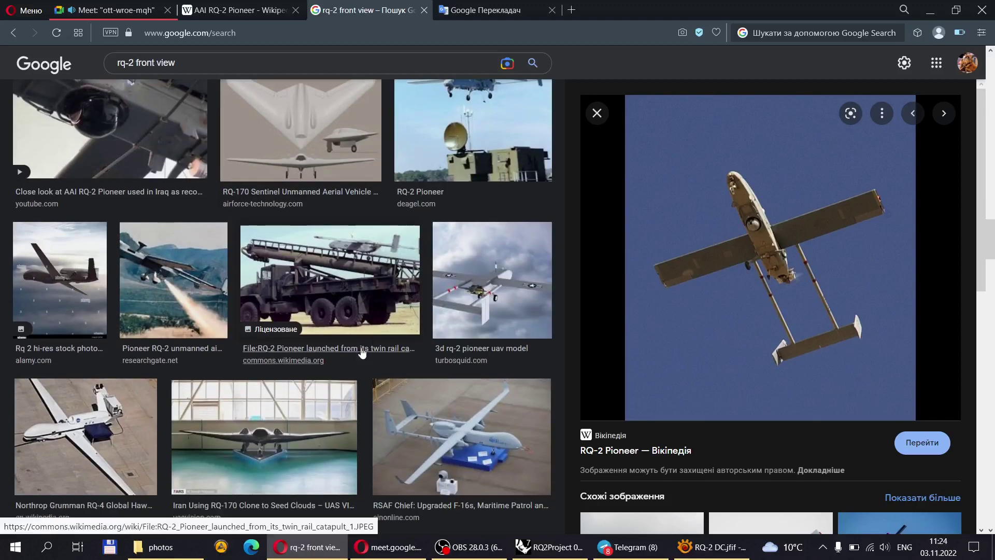
{"action": "scroll", "coordinate": [362, 353], "scroll_direction": "up", "scroll_amount": 20}
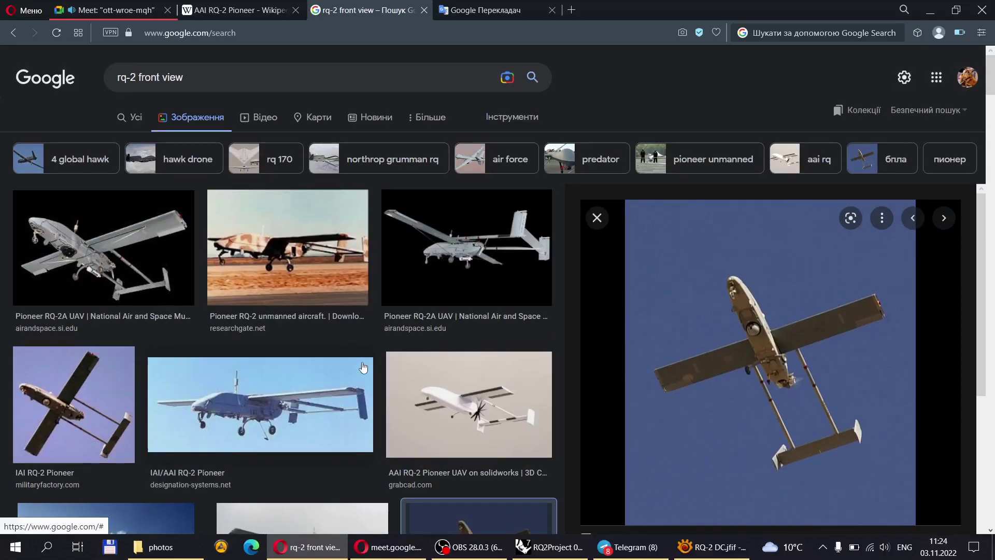
Switch to Rhinoceros and hide the wing layer to expose the fin, stabilizer and tail beam in the front view.
{"action": "left_click", "coordinate": [549, 547]}
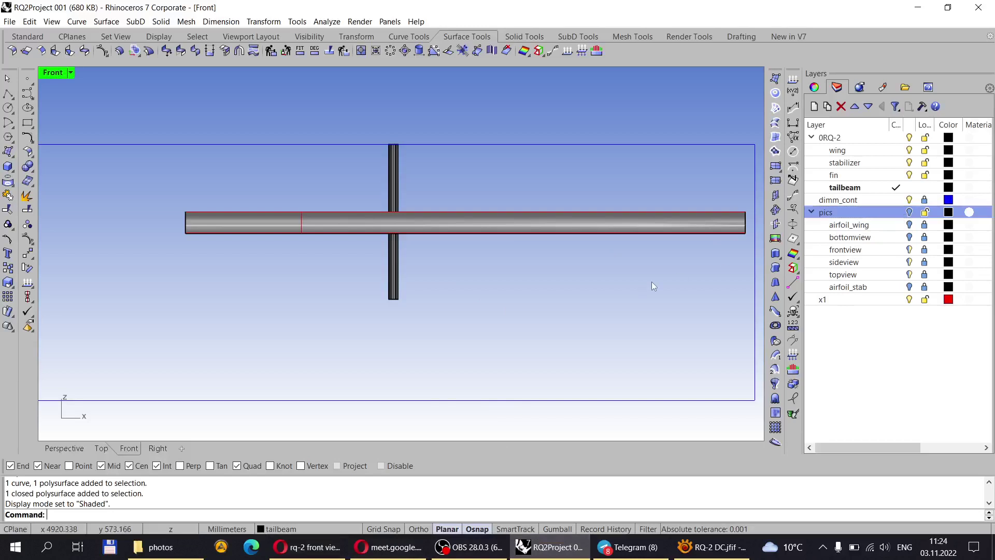
{"action": "scroll", "coordinate": [467, 318], "scroll_direction": "down", "scroll_amount": 2}
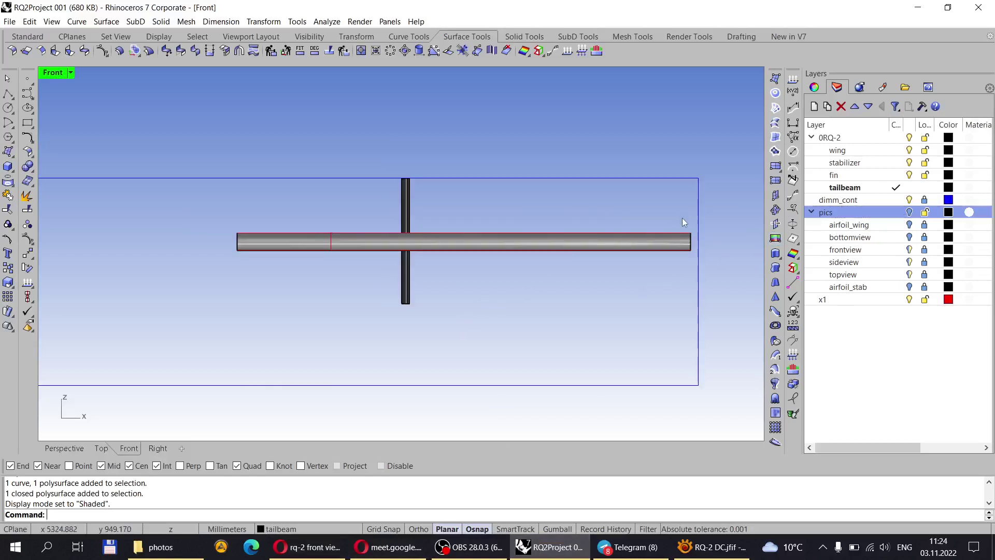
{"action": "left_click", "coordinate": [909, 150]}
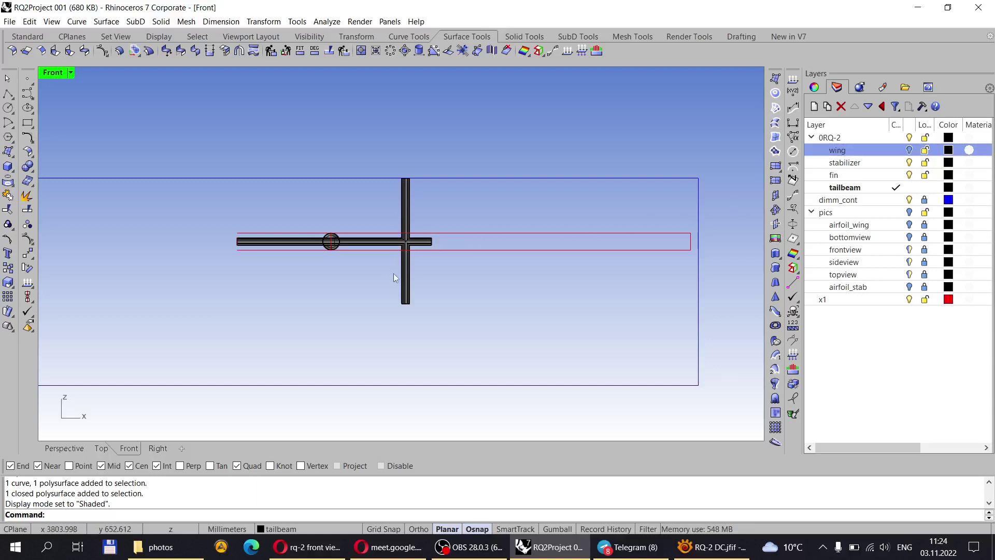
{"action": "scroll", "coordinate": [358, 270], "scroll_direction": "up", "scroll_amount": 2}
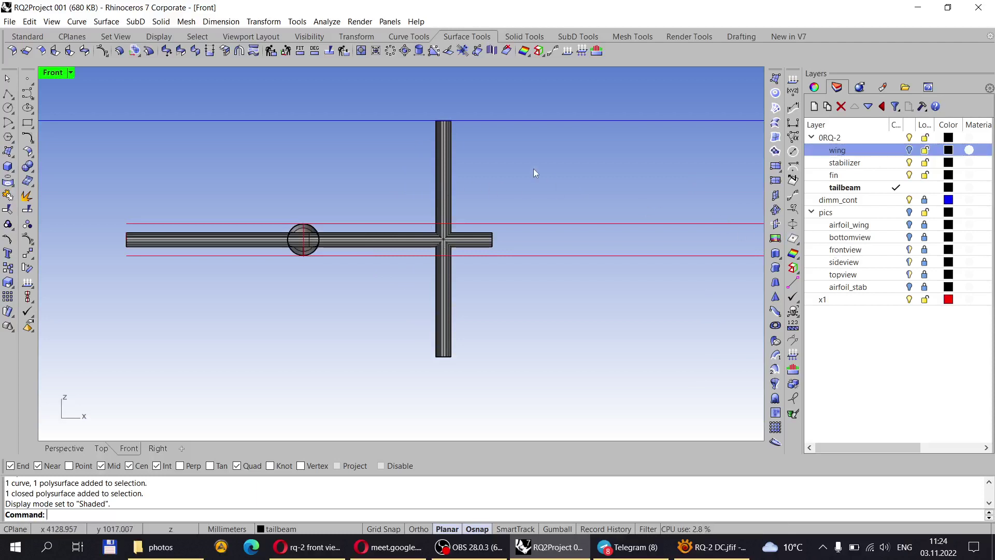
Select the fin solid together with its upper airfoil curve, checking the selection in the perspective view.
{"action": "left_click", "coordinate": [436, 163]}
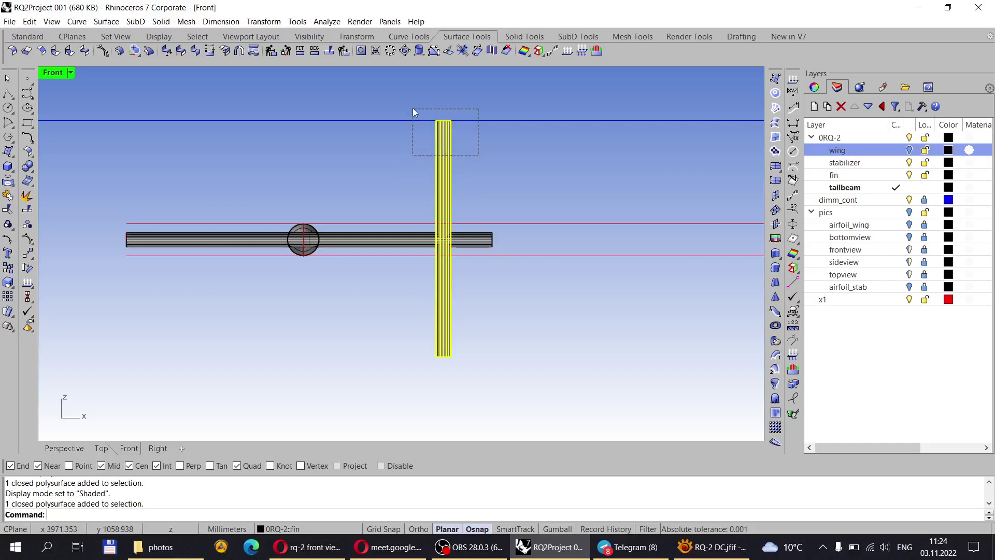
{"action": "left_click_drag", "start_coordinate": [413, 107], "coordinate": [414, 108]}
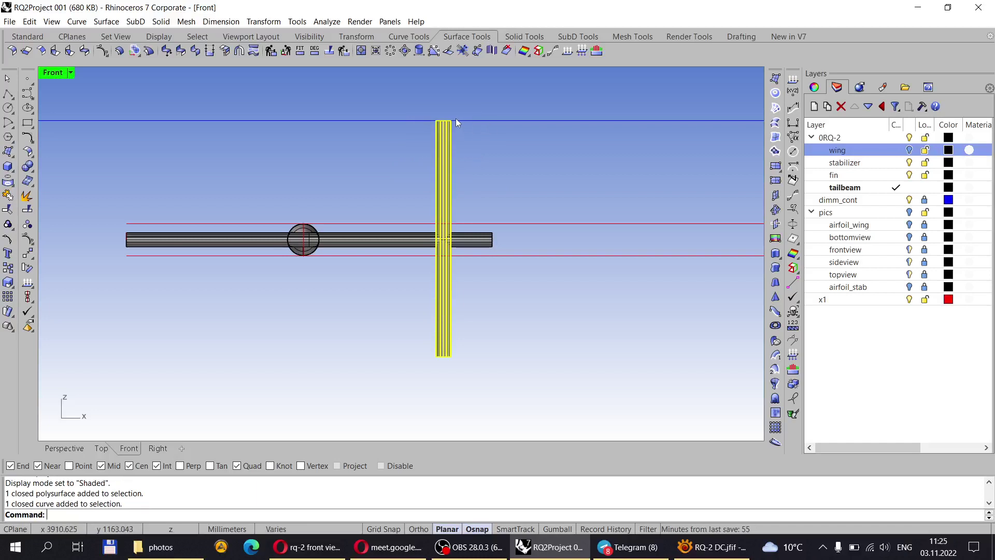
{"action": "left_click", "coordinate": [62, 447]}
{"action": "right_click_drag", "start_coordinate": [196, 404], "coordinate": [492, 210]}
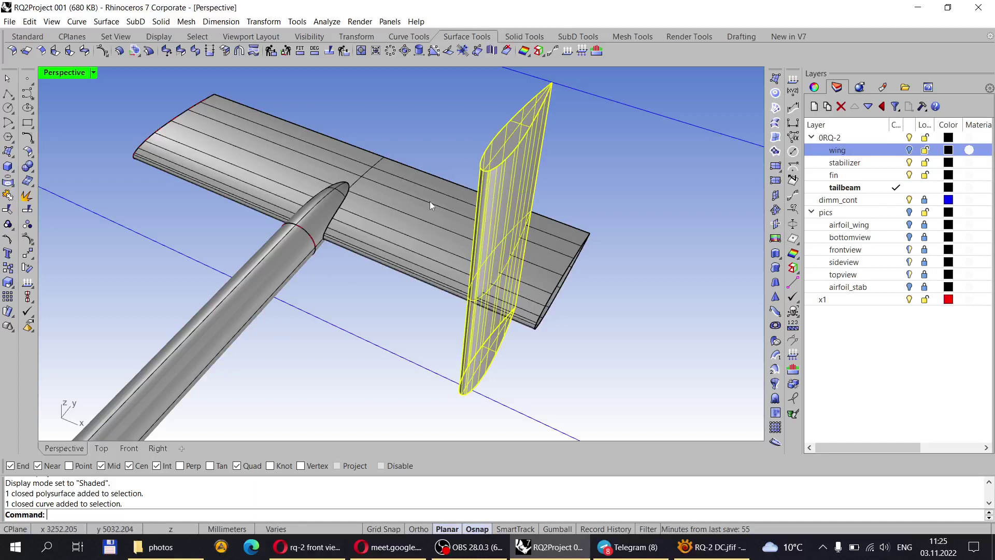
{"action": "left_click", "coordinate": [561, 162]}
{"action": "left_click_drag", "start_coordinate": [551, 147], "coordinate": [532, 141]}
{"action": "left_click", "coordinate": [532, 129]}
{"action": "left_click", "coordinate": [561, 129]}
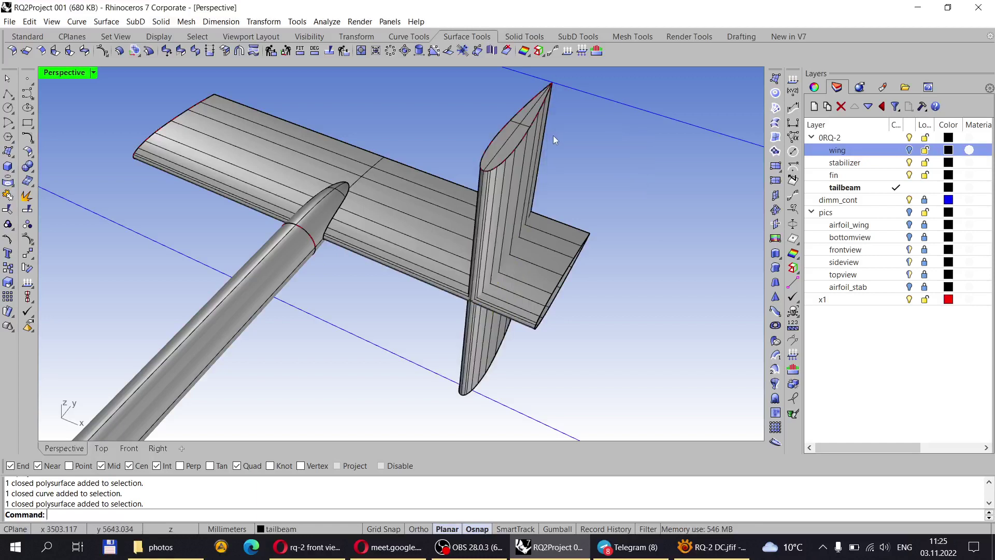
{"action": "left_click", "coordinate": [530, 125]}
{"action": "left_click", "coordinate": [565, 158]}
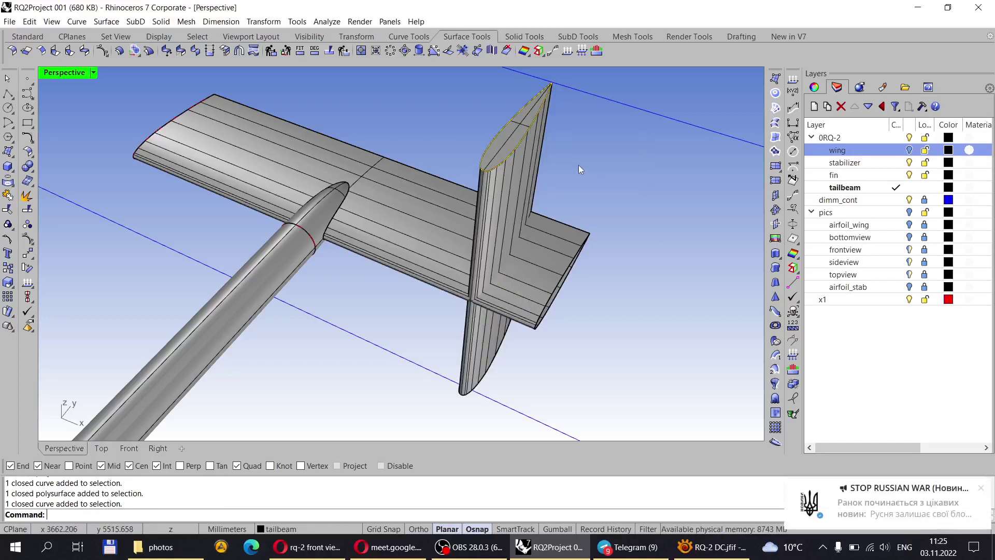
{"action": "left_click", "coordinate": [538, 161], "text": "shift"}
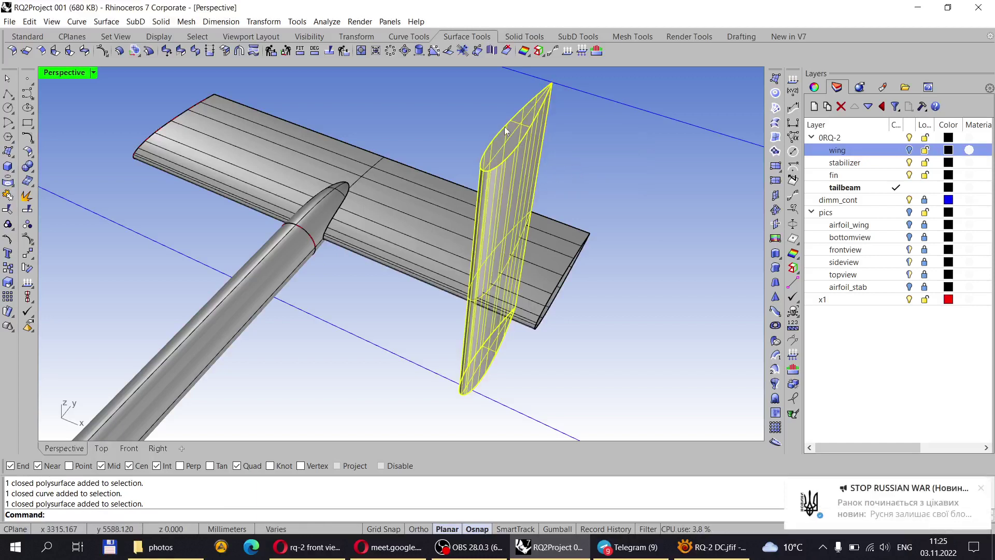
Return to the front view and set its display mode to Wireframe, keeping the fin and curve selected.
{"action": "left_click", "coordinate": [128, 448]}
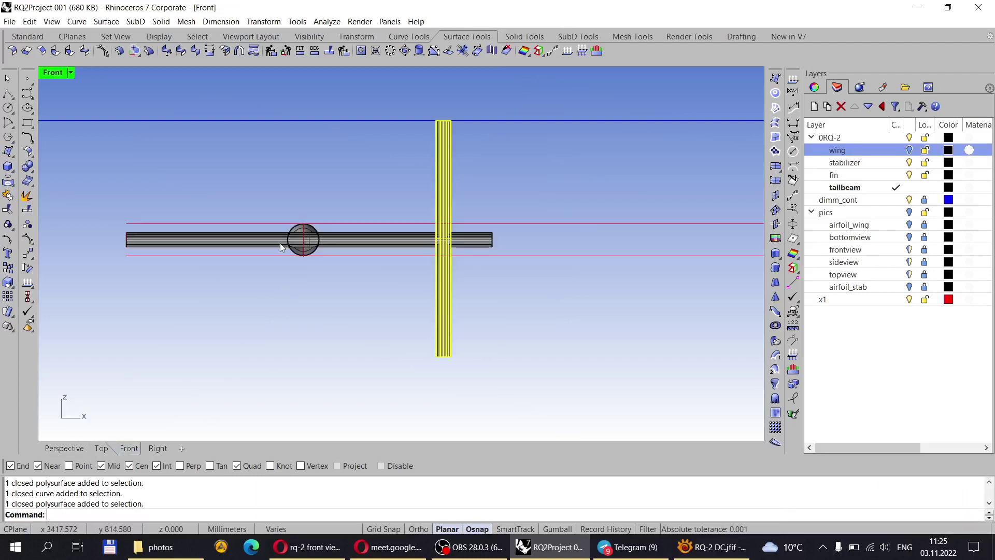
{"action": "left_click", "coordinate": [72, 73]}
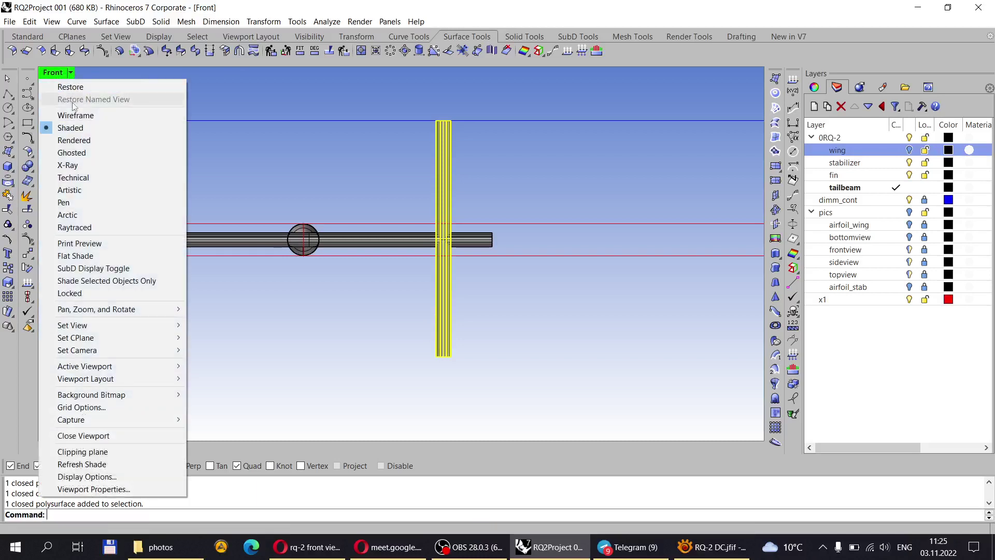
{"action": "left_click", "coordinate": [76, 115]}
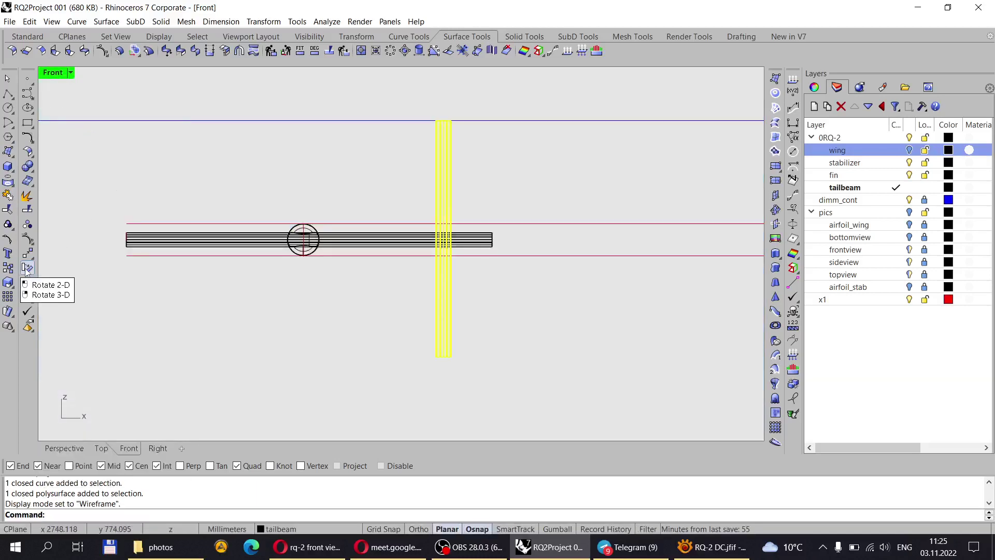
Start a 2-D rotation of the selected fin and show the pics layer to compare the fin with the front-view drawing.
{"action": "left_click", "coordinate": [26, 268]}
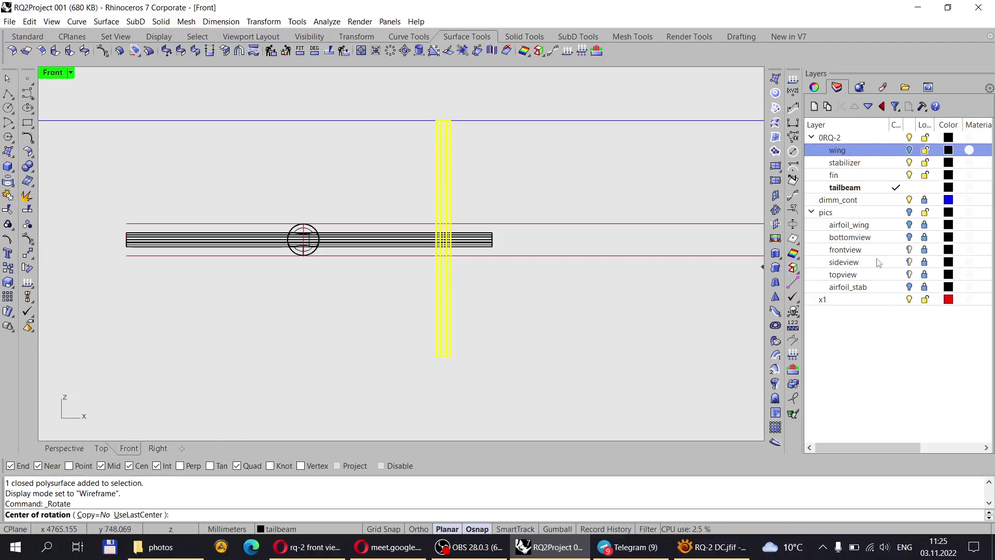
{"action": "left_click", "coordinate": [909, 212]}
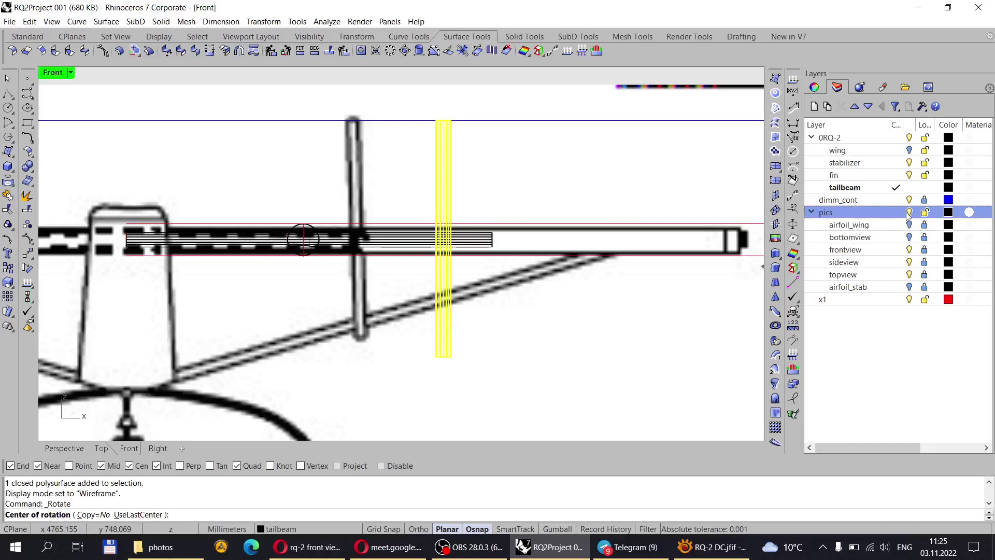
{"action": "scroll", "coordinate": [451, 267], "scroll_direction": "down", "scroll_amount": 3}
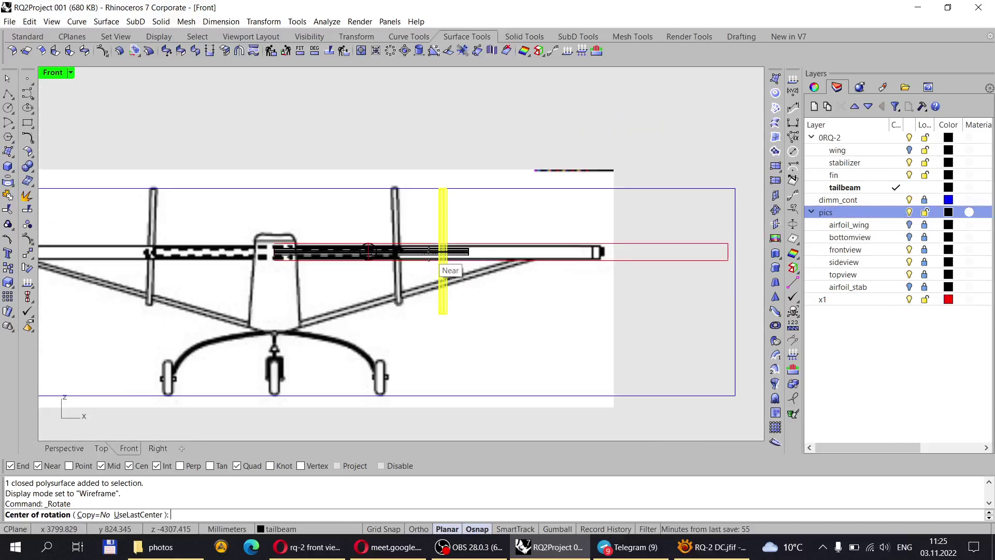
{"action": "scroll", "coordinate": [448, 267], "scroll_direction": "up", "scroll_amount": 3}
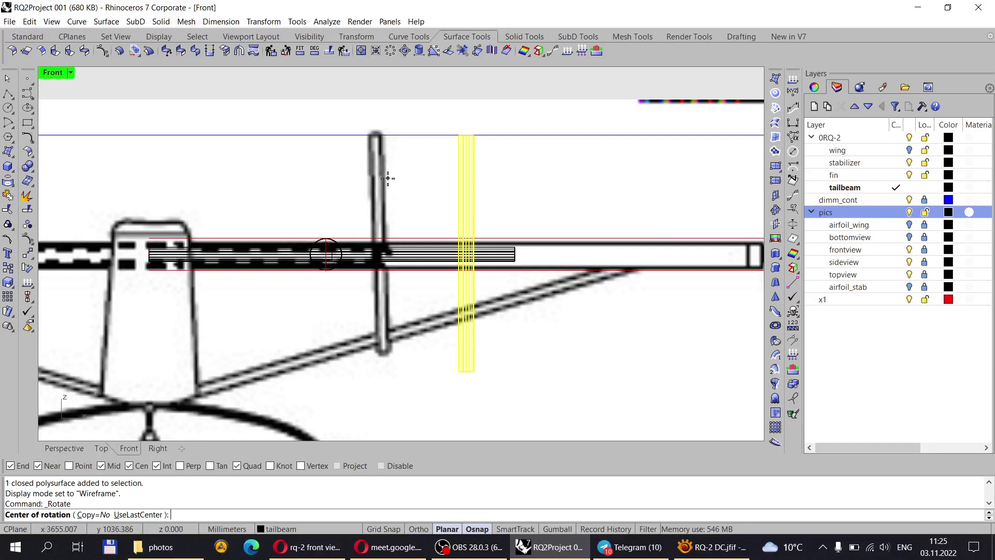
{"action": "scroll", "coordinate": [388, 178], "scroll_direction": "down", "scroll_amount": 2}
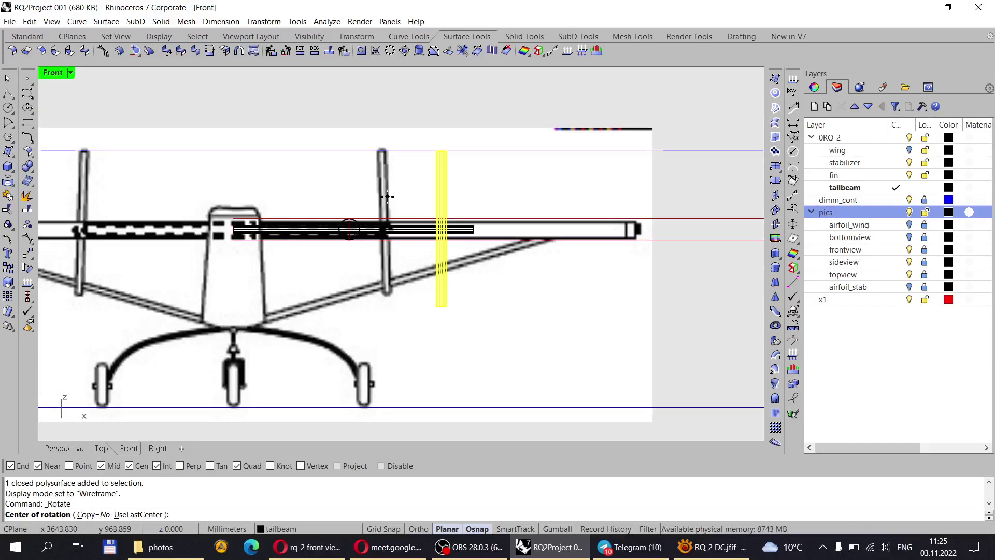
{"action": "scroll", "coordinate": [388, 196], "scroll_direction": "up", "scroll_amount": 1}
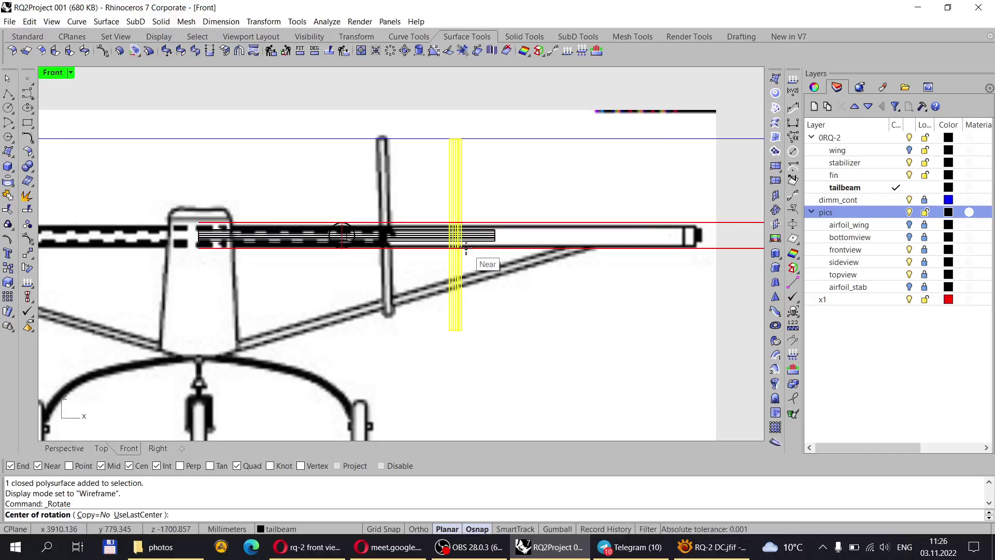
{"action": "scroll", "coordinate": [466, 248], "scroll_direction": "up", "scroll_amount": 3}
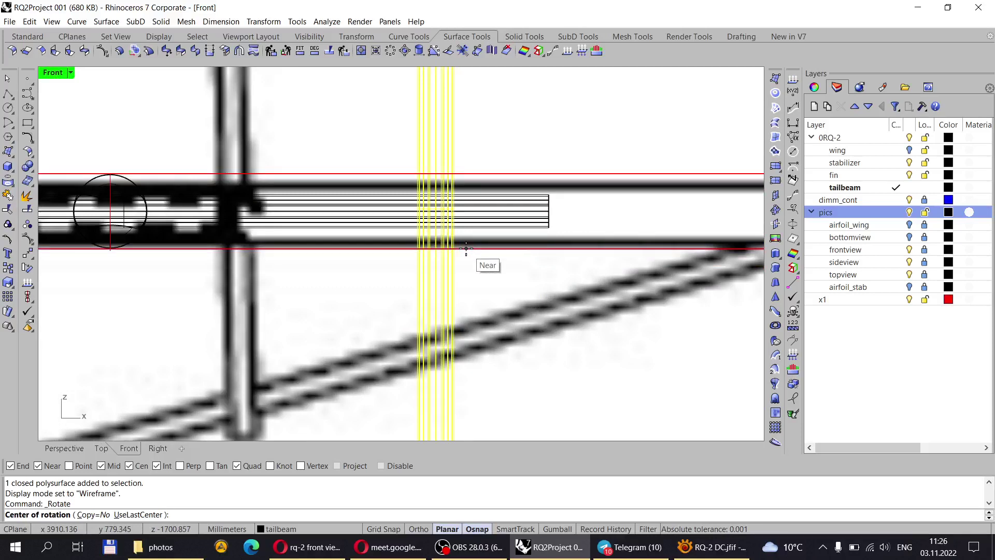
{"action": "scroll", "coordinate": [458, 247], "scroll_direction": "down", "scroll_amount": 2}
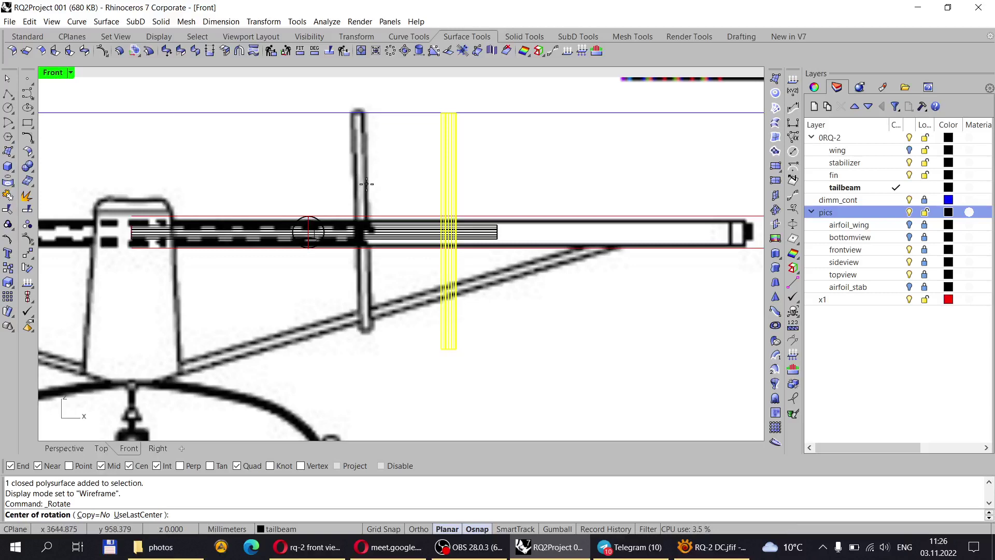
{"action": "scroll", "coordinate": [448, 251], "scroll_direction": "up", "scroll_amount": 4}
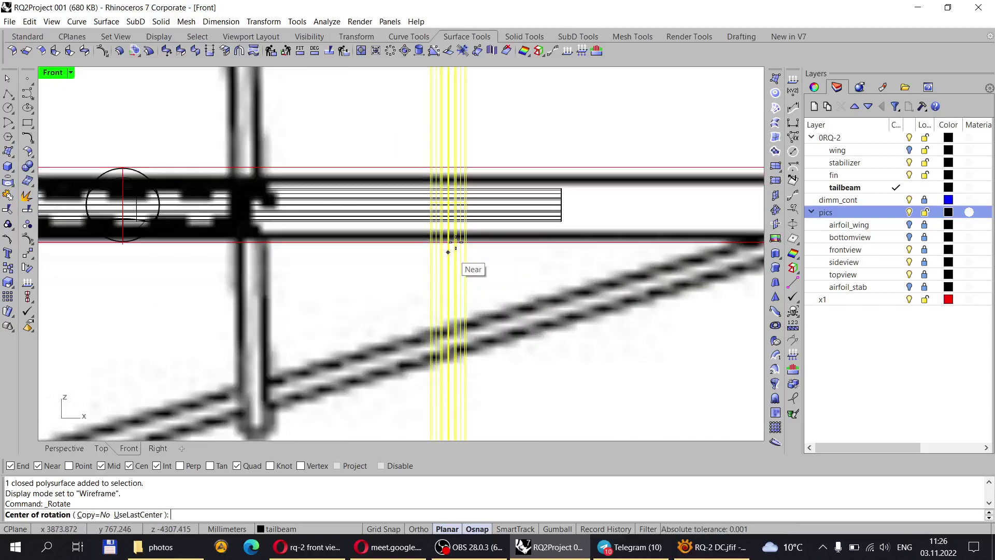
Set the rotation centre where the fin's vertical centreline crosses the stabilizer's horizontal centreline.
{"action": "scroll", "coordinate": [466, 223], "scroll_direction": "up", "scroll_amount": 4}
{"action": "scroll", "coordinate": [433, 192], "scroll_direction": "up", "scroll_amount": 3}
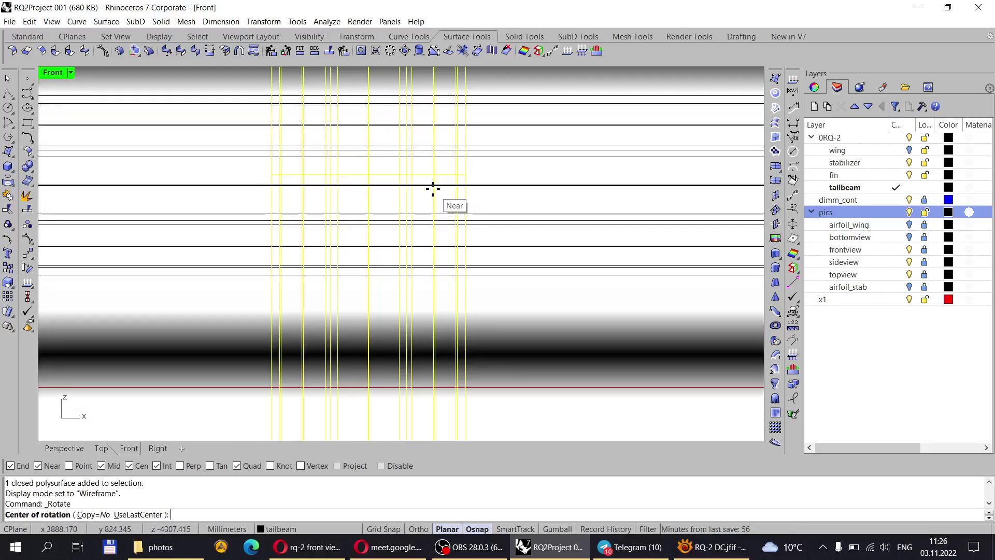
{"action": "scroll", "coordinate": [397, 196], "scroll_direction": "up", "scroll_amount": 3}
{"action": "scroll", "coordinate": [384, 187], "scroll_direction": "down", "scroll_amount": 2}
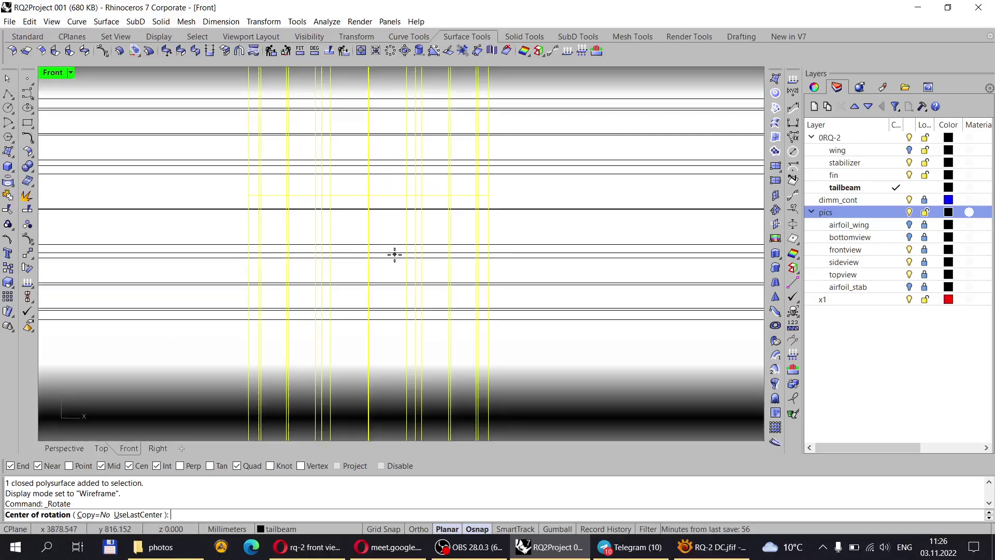
{"action": "scroll", "coordinate": [377, 171], "scroll_direction": "up", "scroll_amount": 3}
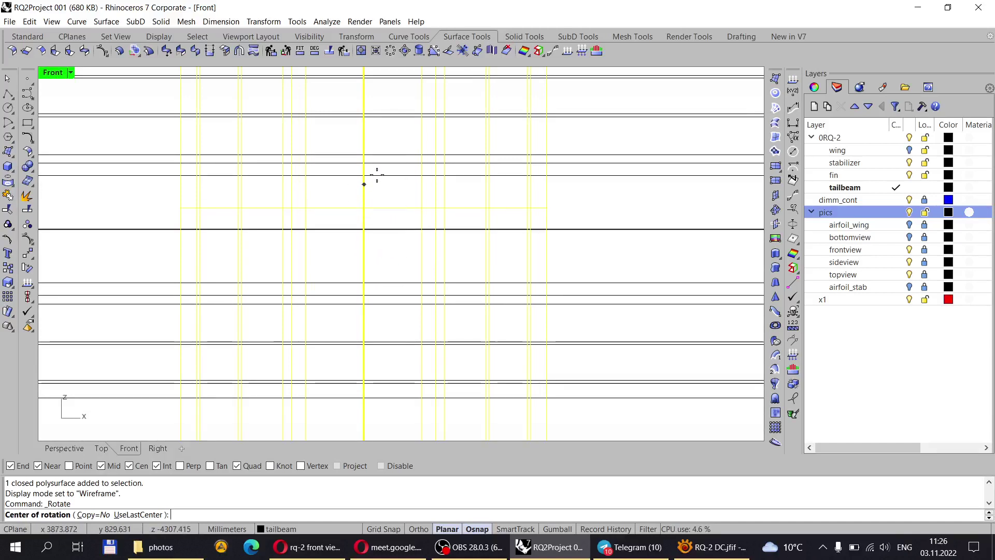
{"action": "scroll", "coordinate": [394, 207], "scroll_direction": "up", "scroll_amount": 2}
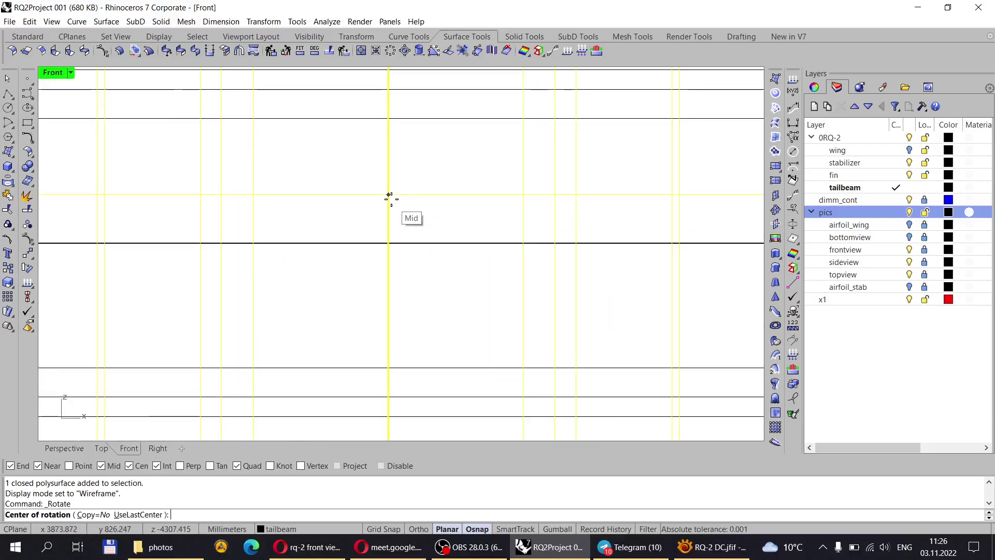
{"action": "scroll", "coordinate": [414, 204], "scroll_direction": "up", "scroll_amount": 5}
{"action": "scroll", "coordinate": [442, 215], "scroll_direction": "up", "scroll_amount": 6}
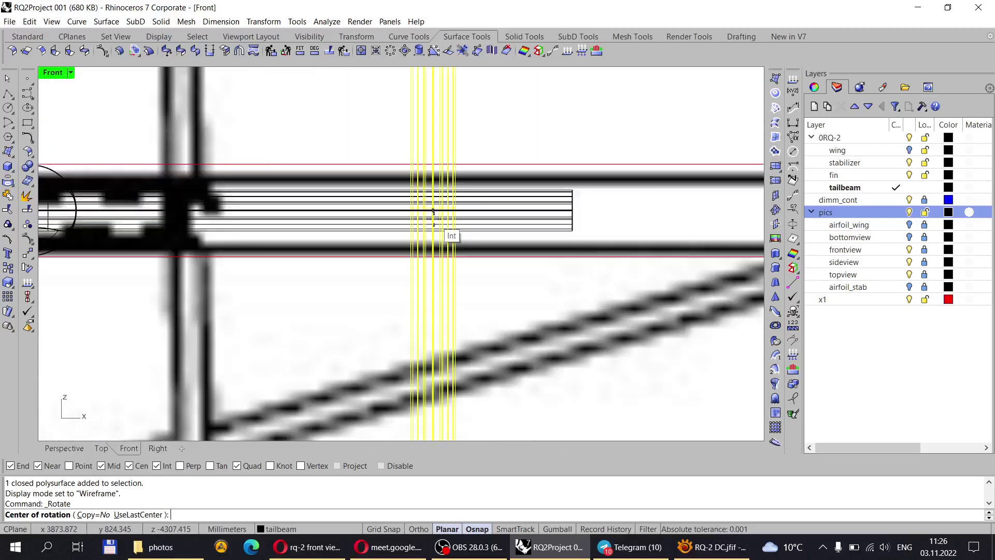
{"action": "scroll", "coordinate": [445, 212], "scroll_direction": "up", "scroll_amount": 2}
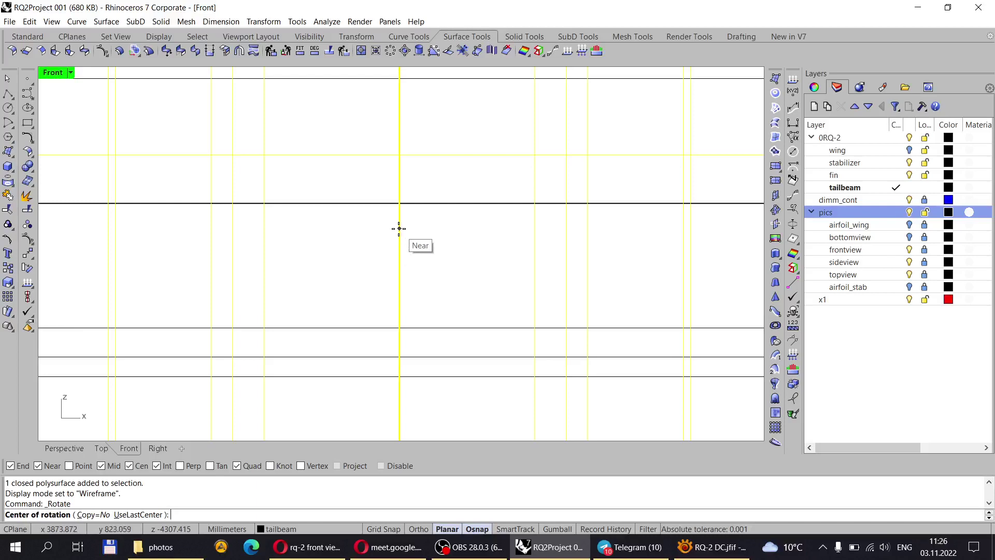
{"action": "left_click", "coordinate": [398, 201]}
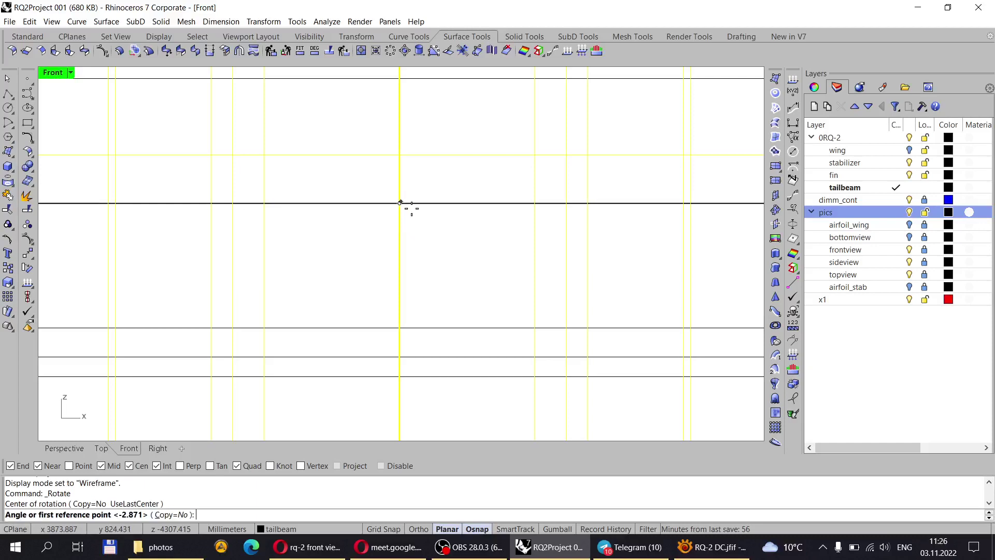
Try to rotate the fin slightly inward from a vertical reference direction to match the fin tilt in the front-view drawing.
{"action": "scroll", "coordinate": [413, 255], "scroll_direction": "up", "scroll_amount": 5}
{"action": "scroll", "coordinate": [419, 257], "scroll_direction": "down", "scroll_amount": 6}
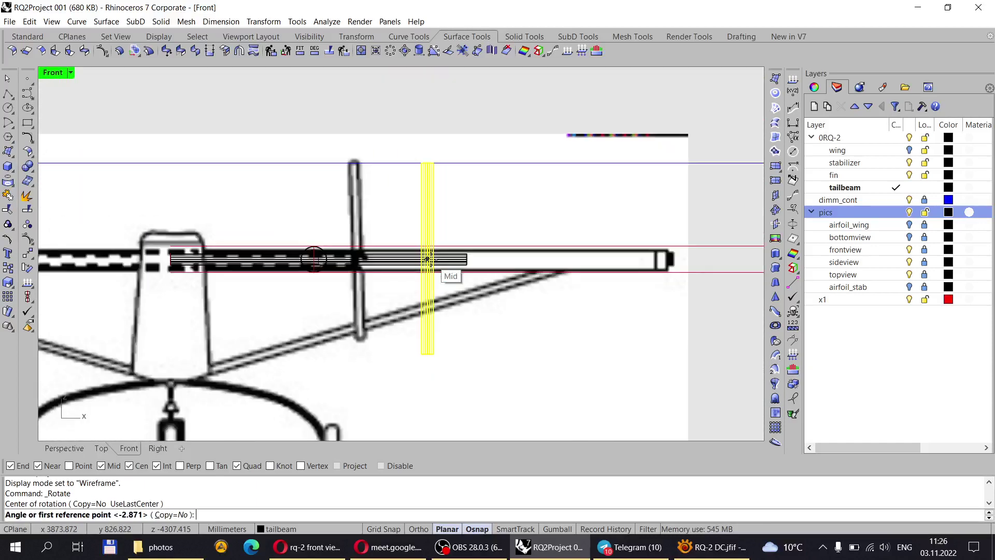
{"action": "scroll", "coordinate": [412, 257], "scroll_direction": "up", "scroll_amount": 1}
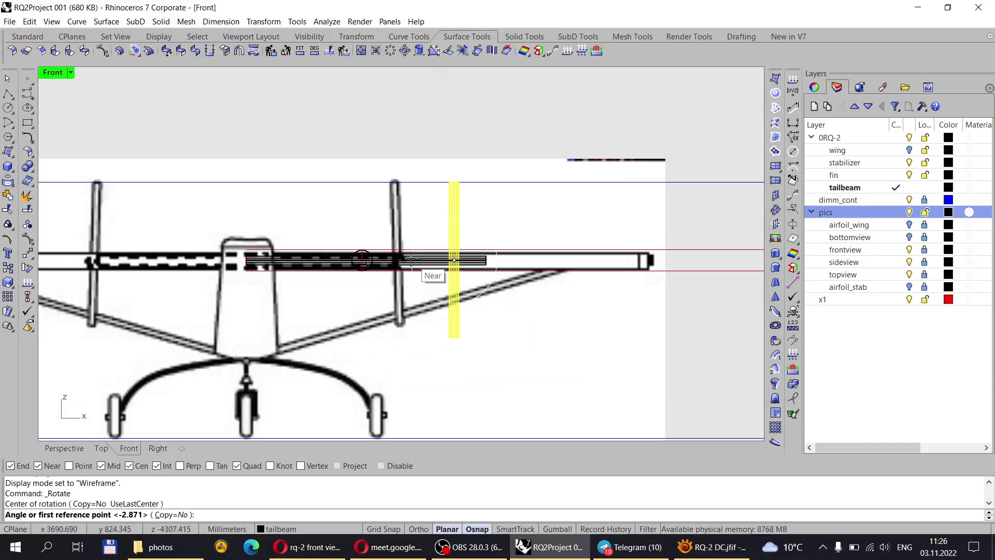
{"action": "scroll", "coordinate": [415, 259], "scroll_direction": "down", "scroll_amount": 1}
{"action": "scroll", "coordinate": [427, 260], "scroll_direction": "up", "scroll_amount": 2}
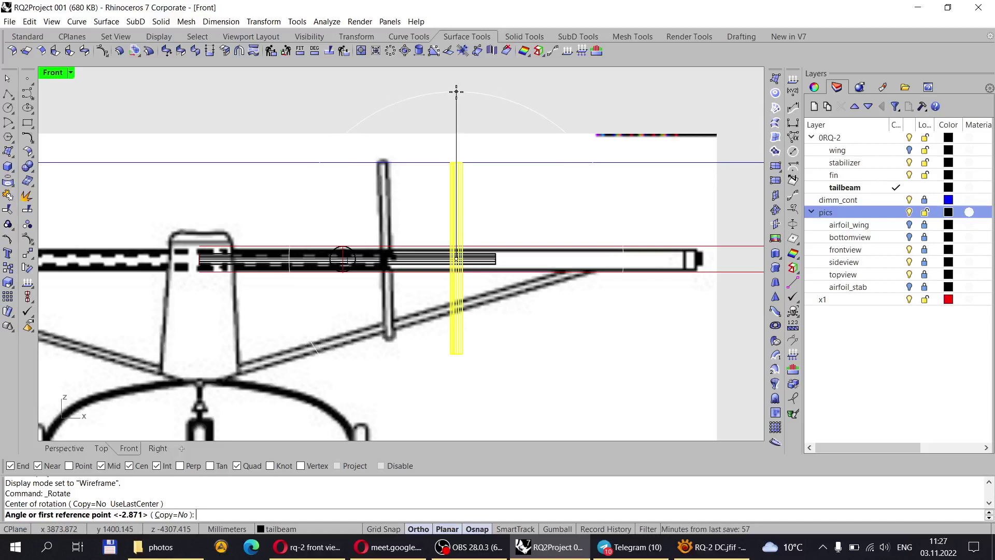
{"action": "scroll", "coordinate": [453, 106], "scroll_direction": "down", "scroll_amount": 1}
{"action": "scroll", "coordinate": [455, 104], "scroll_direction": "up", "scroll_amount": 2}
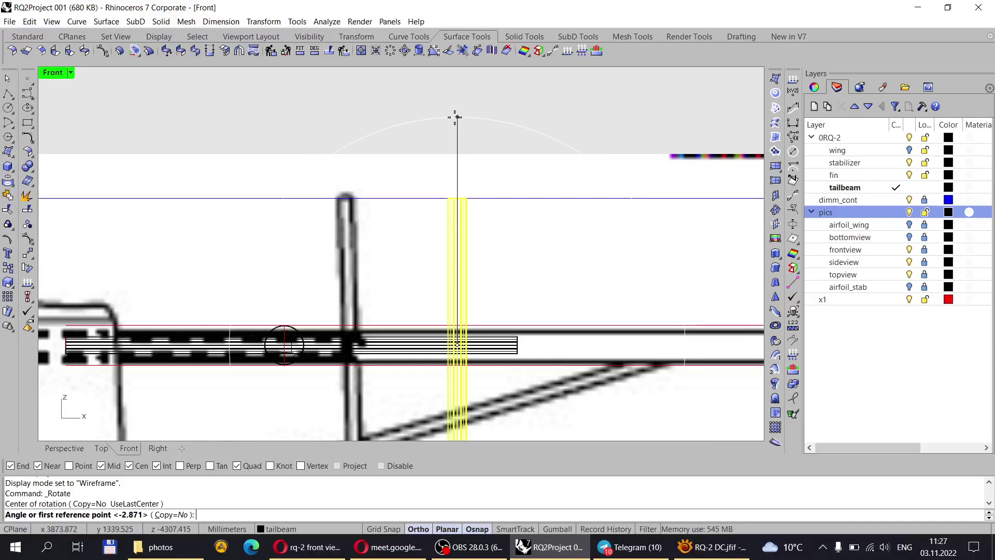
{"action": "left_click", "coordinate": [462, 99]}
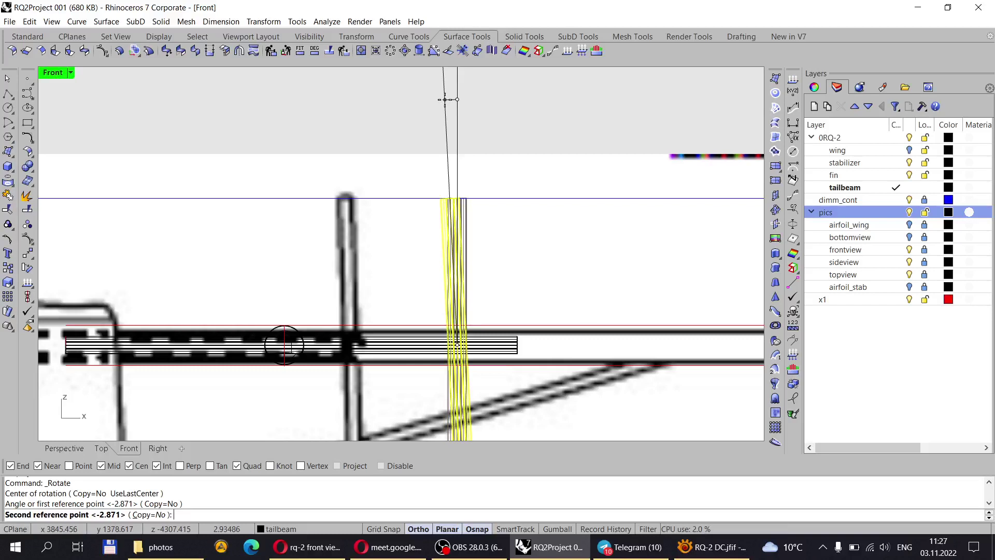
{"action": "left_click", "coordinate": [444, 99]}
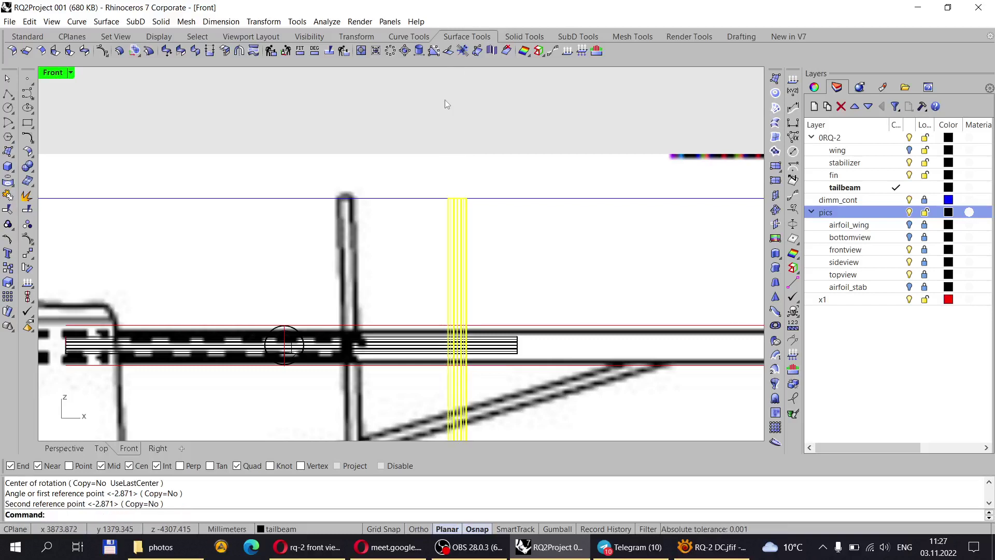
Undo and redo the last rotation of the fin, and clear the selection.
{"action": "scroll", "coordinate": [456, 158], "scroll_direction": "down", "scroll_amount": 3}
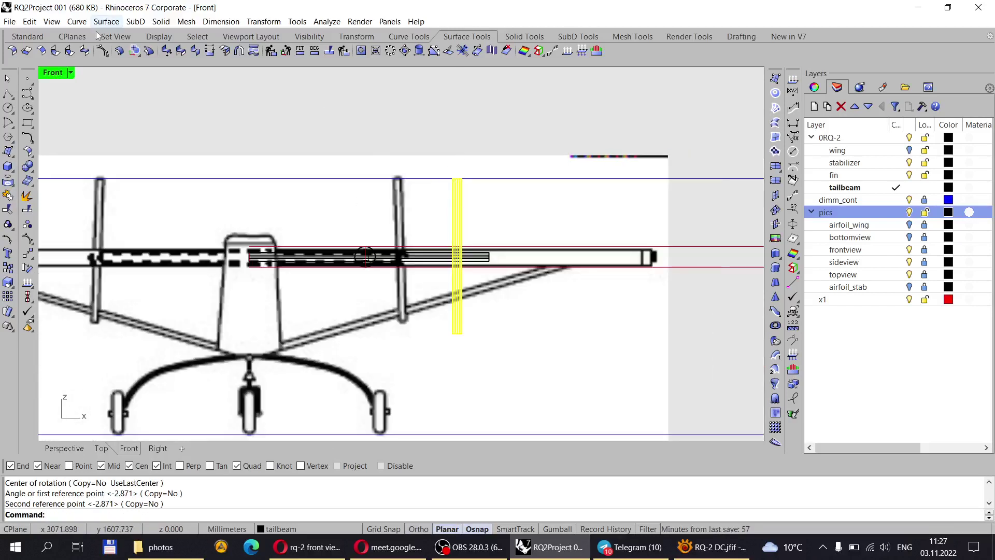
{"action": "left_click", "coordinate": [27, 36]}
{"action": "left_click", "coordinate": [126, 52]}
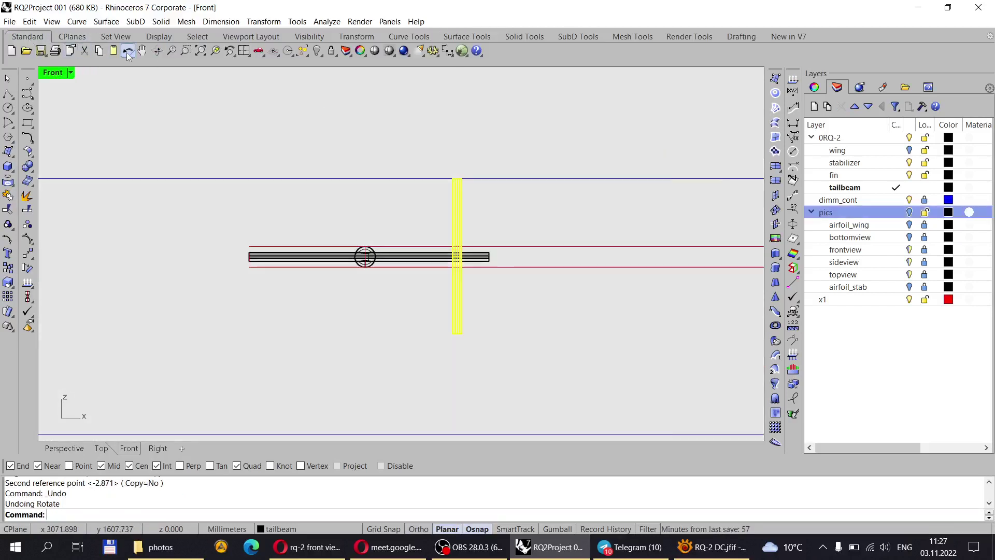
{"action": "right_click", "coordinate": [127, 51]}
{"action": "left_click", "coordinate": [518, 282]}
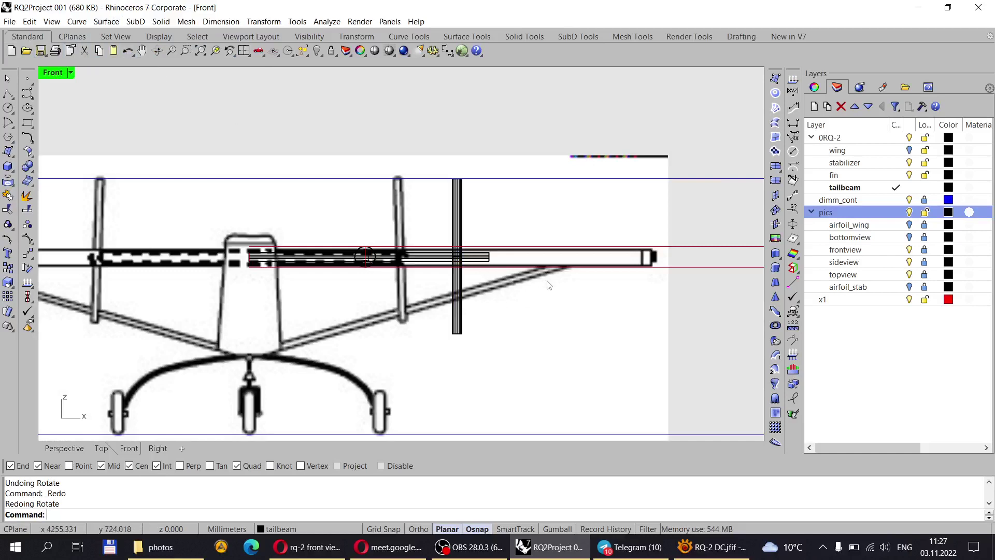
Reselect the fin with its airfoil curve and start rotating them about the intersection of the fin and stabilizer centrelines.
{"action": "scroll", "coordinate": [436, 217], "scroll_direction": "up", "scroll_amount": 3}
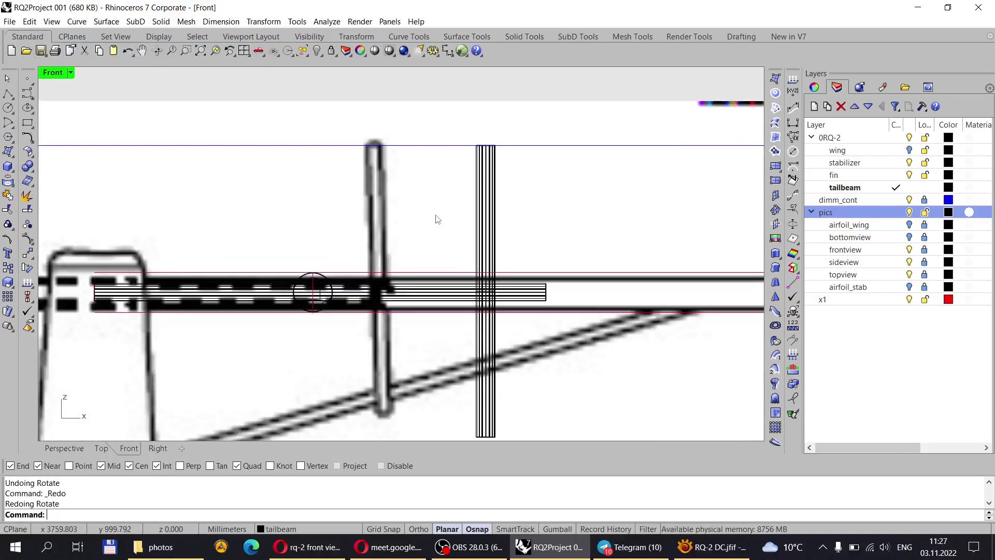
{"action": "left_click_drag", "start_coordinate": [520, 201], "coordinate": [446, 107]}
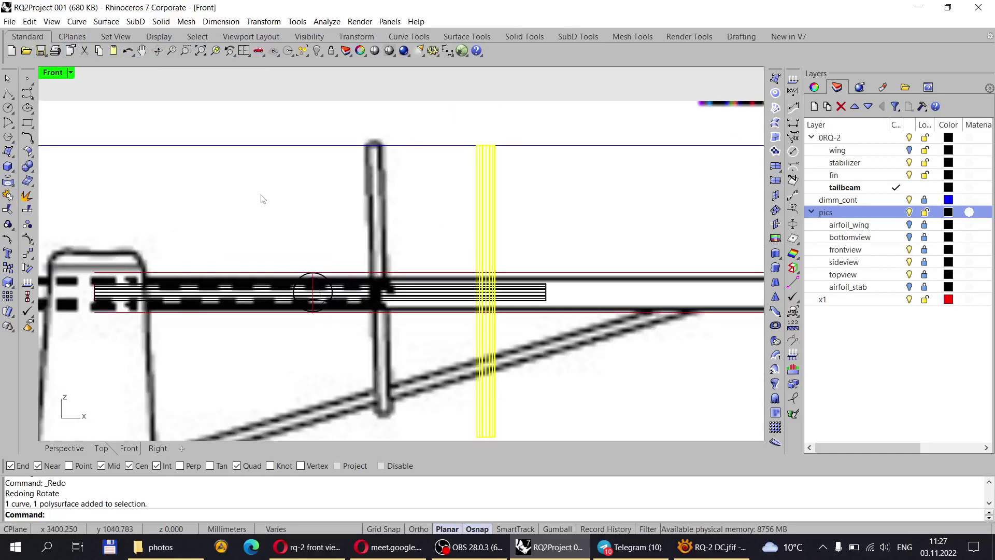
{"action": "left_click_drag", "start_coordinate": [555, 219], "coordinate": [430, 93]}
{"action": "left_click", "coordinate": [27, 269]}
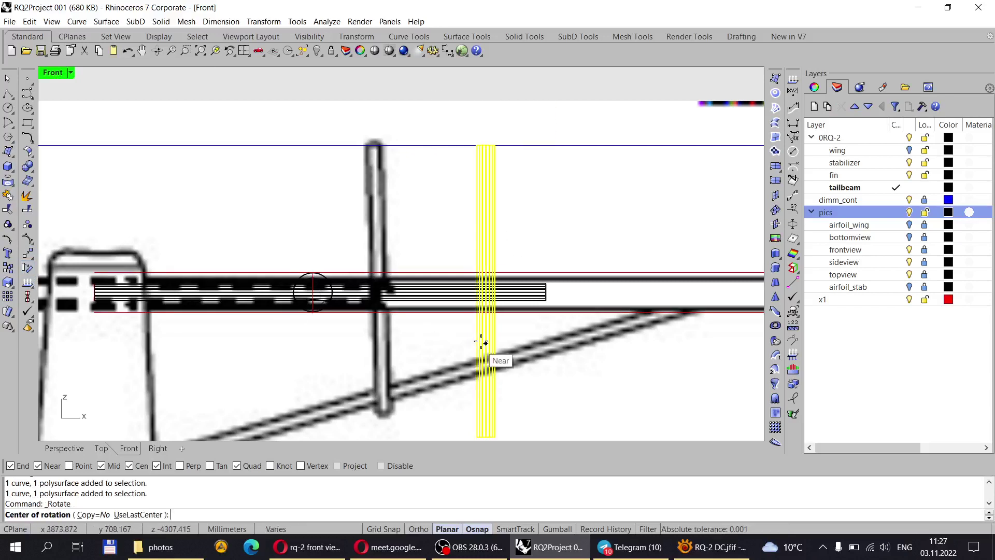
{"action": "scroll", "coordinate": [474, 267], "scroll_direction": "up", "scroll_amount": 10}
{"action": "left_click", "coordinate": [506, 242]}
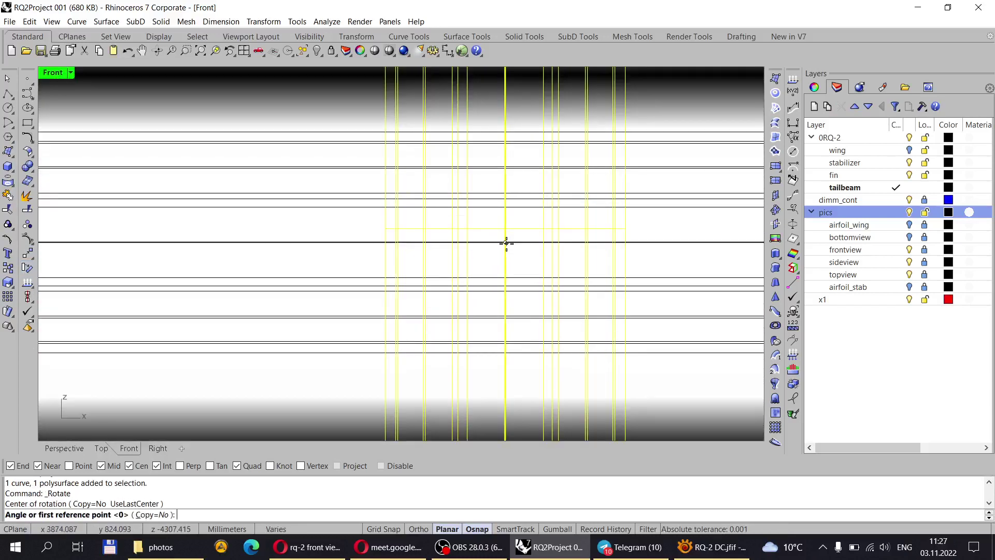
Set a vertical first reference direction for the fin's rotation and constrain the second reference point to a 5-degree angle.
{"action": "scroll", "coordinate": [491, 262], "scroll_direction": "down", "scroll_amount": 10}
{"action": "key", "text": "F8"}
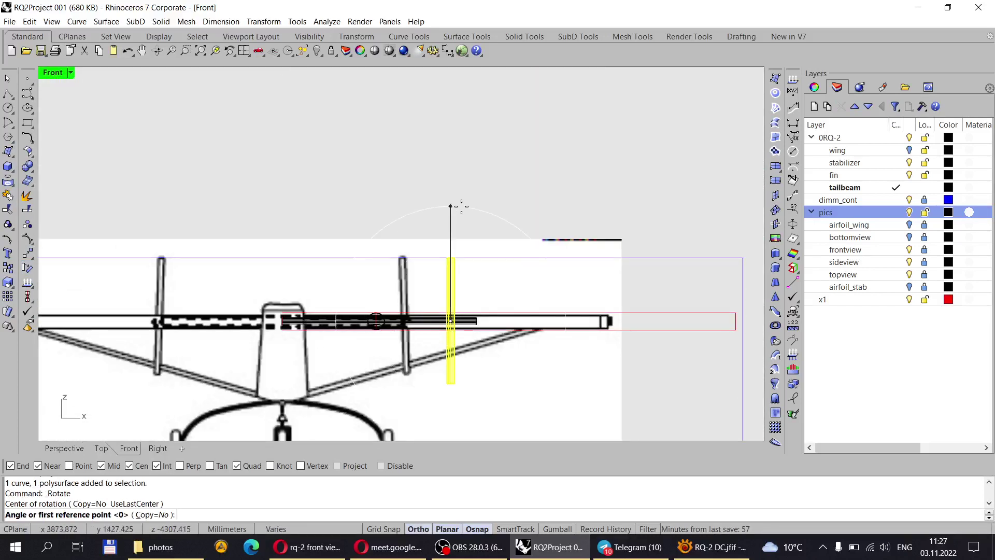
{"action": "left_click", "coordinate": [451, 191]}
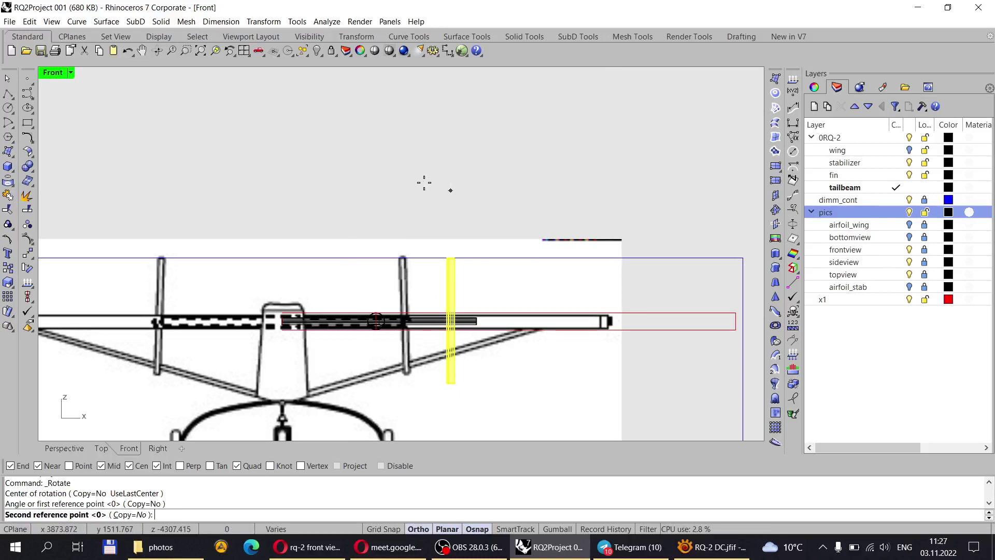
{"action": "key", "text": "F8"}
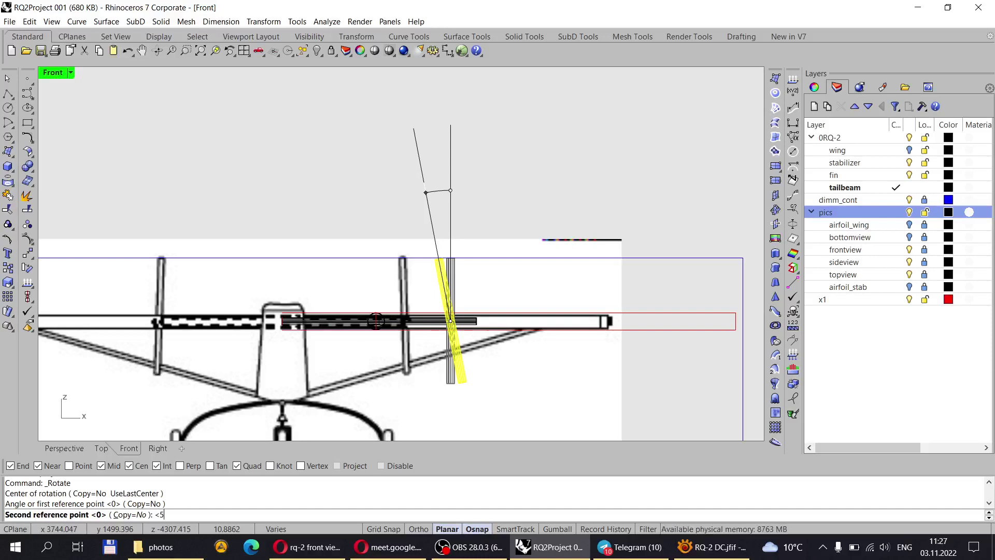
Rotate the selected fin by 5 degrees in the front view so its upper end leans toward the fuselage.
{"action": "key", "text": "Return"}
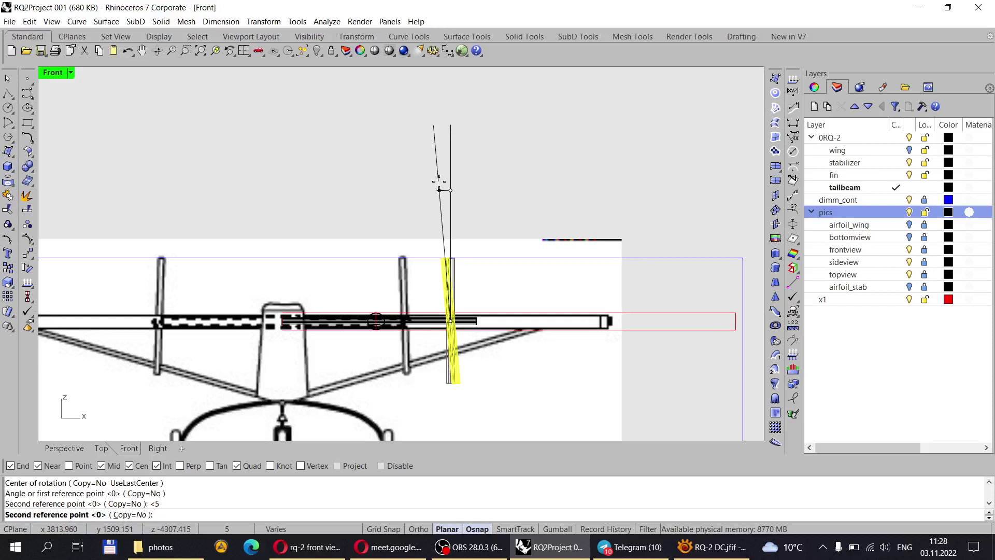
{"action": "left_click", "coordinate": [439, 181]}
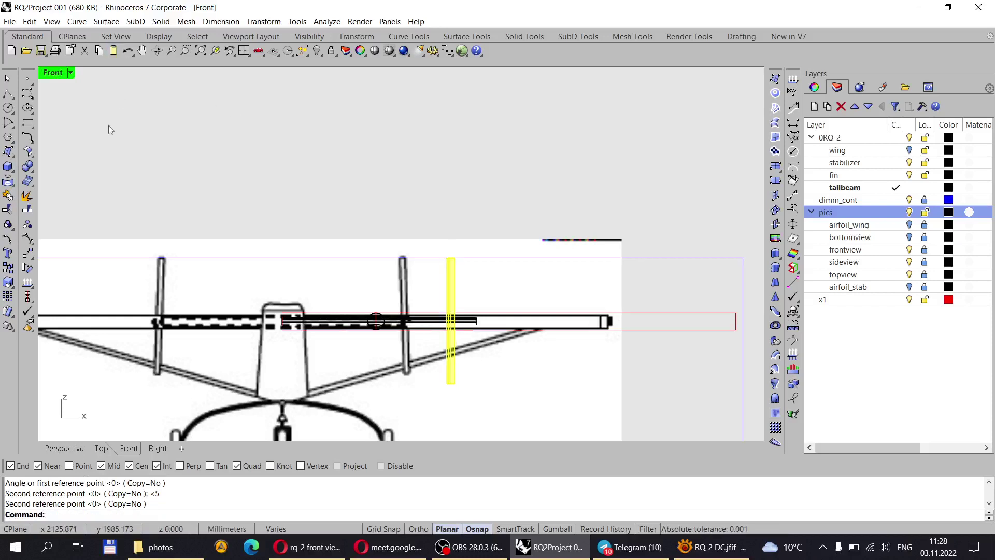
Rotate the fin 5 degrees about its crossing with the stabilizer's centreline, from a vertical reference, tilting its upper end toward the fuselage.
{"action": "left_click", "coordinate": [28, 268]}
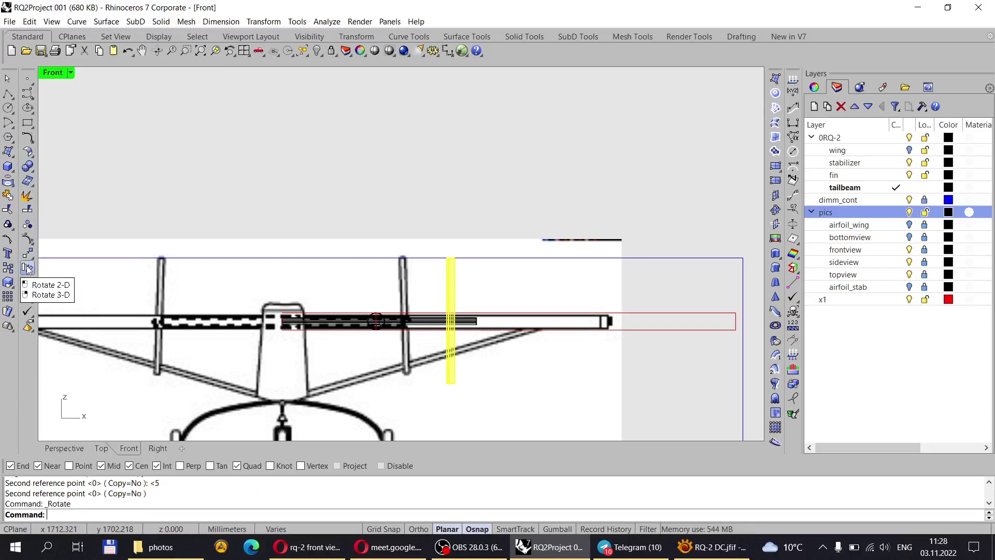
{"action": "scroll", "coordinate": [415, 324], "scroll_direction": "up", "scroll_amount": 5}
{"action": "scroll", "coordinate": [430, 326], "scroll_direction": "up", "scroll_amount": 4}
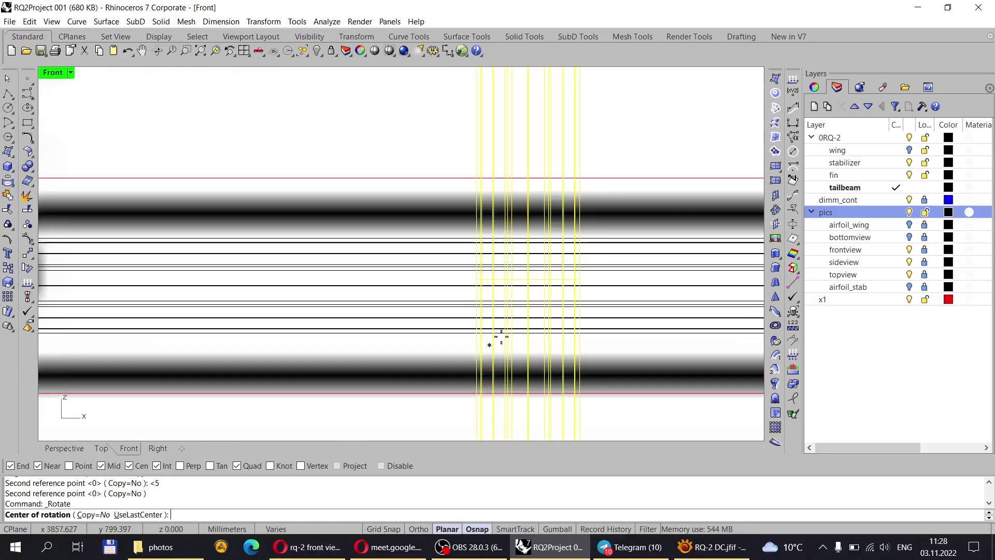
{"action": "left_click", "coordinate": [525, 286]}
{"action": "scroll", "coordinate": [410, 317], "scroll_direction": "down", "scroll_amount": 8}
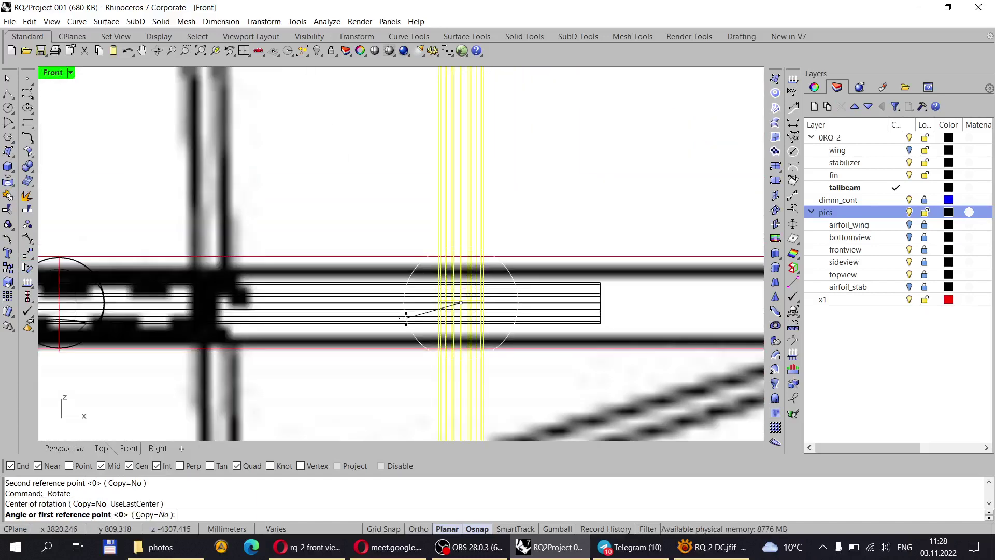
{"action": "key", "text": "F8"}
{"action": "left_click", "coordinate": [425, 226]}
{"action": "key", "text": "F8"}
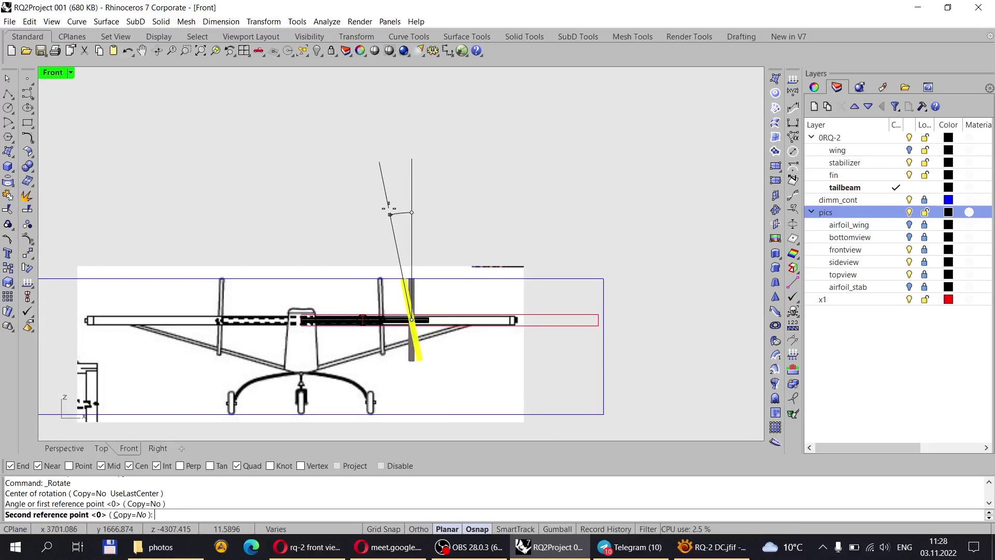
{"action": "key", "text": "F8"}
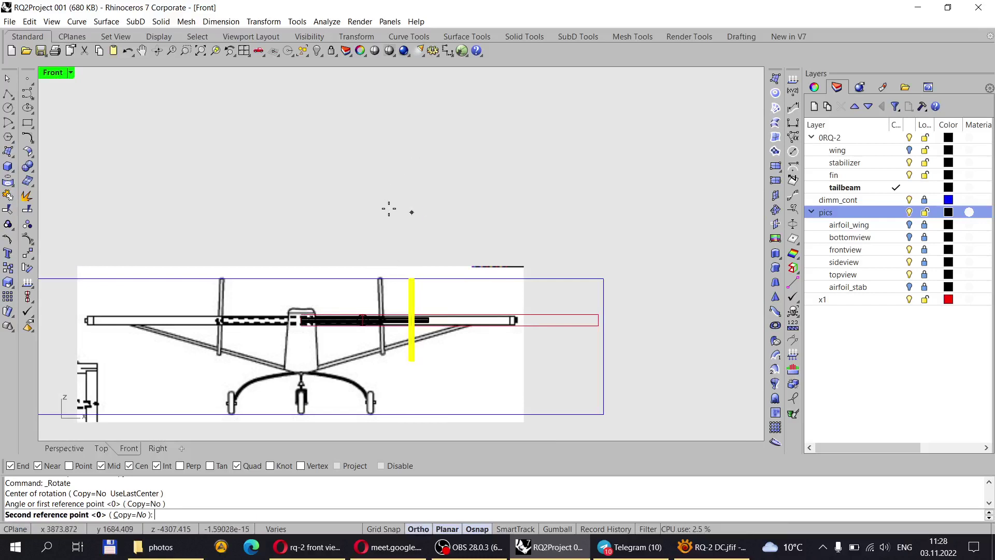
{"action": "key", "text": "F8"}
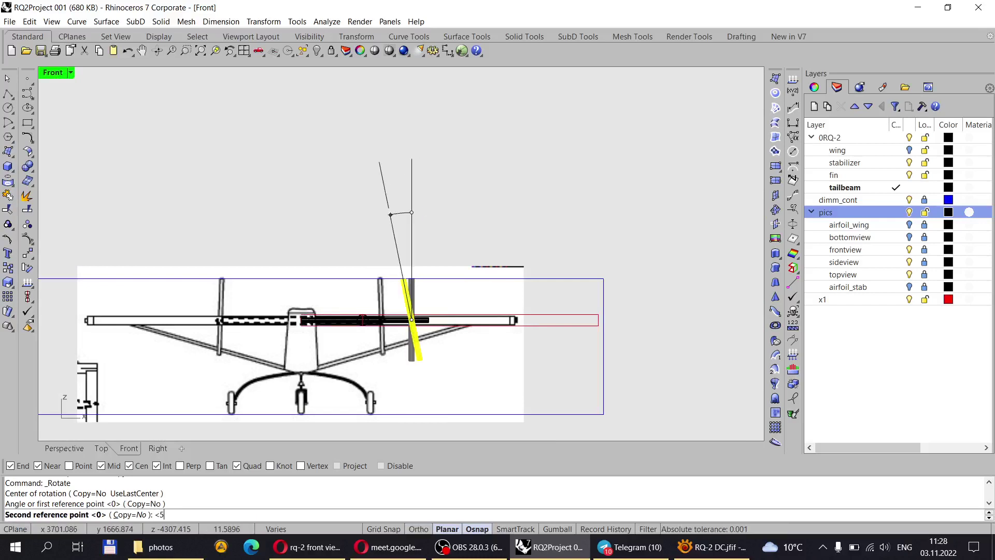
{"action": "type", "text": "<5"}
{"action": "key", "text": "Return"}
{"action": "scroll", "coordinate": [396, 207], "scroll_direction": "up", "scroll_amount": 2}
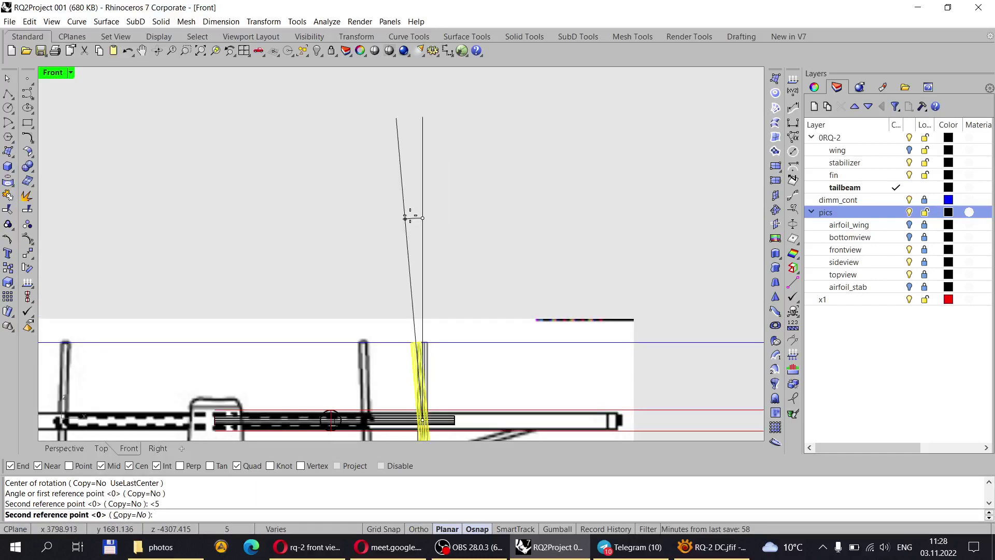
{"action": "left_click", "coordinate": [409, 216]}
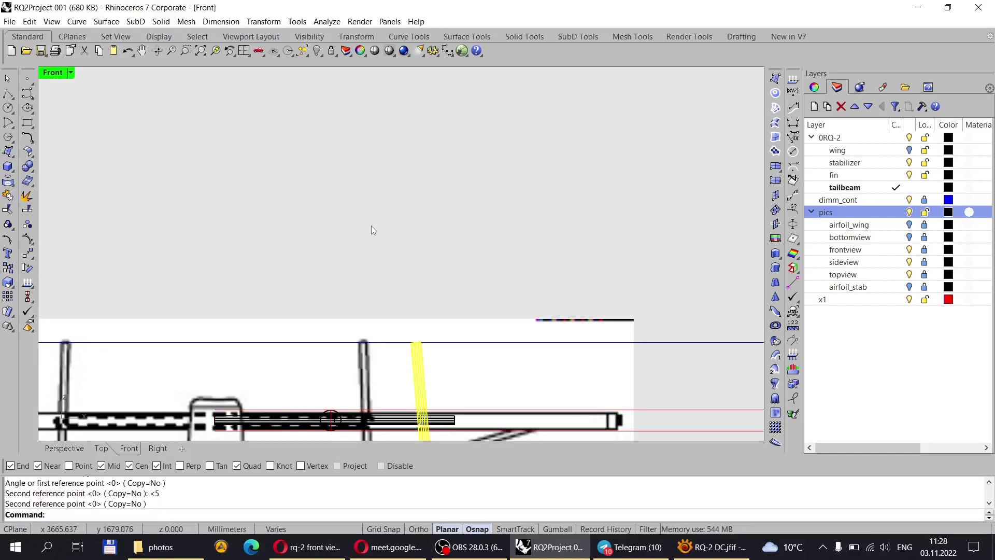
{"action": "key", "text": "Escape"}
Compare the fin's tilt in the front view with the RQ-2A Pioneer photos in XnView MP, ending back in Rhinoceros.
{"action": "scroll", "coordinate": [443, 188], "scroll_direction": "down", "scroll_amount": 2}
{"action": "scroll", "coordinate": [435, 310], "scroll_direction": "up", "scroll_amount": 4}
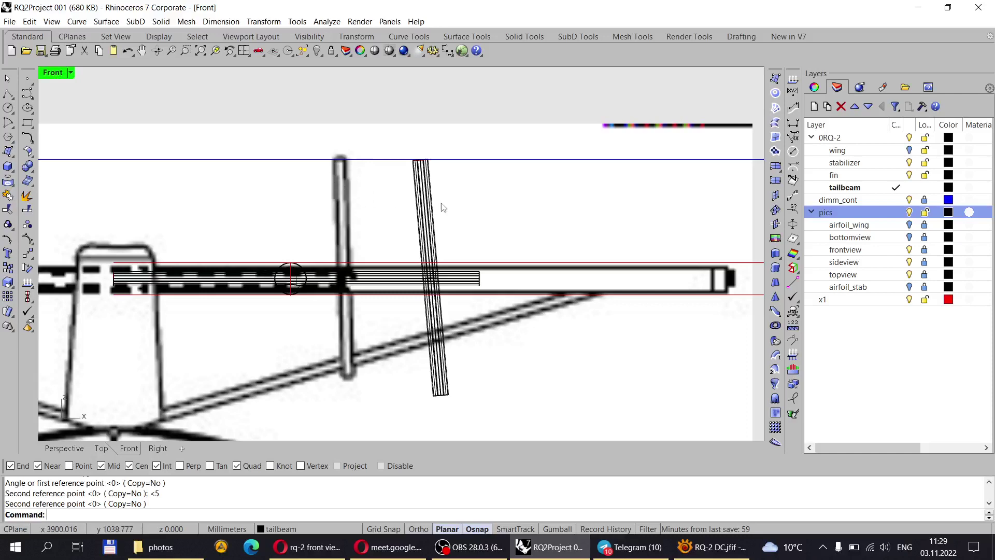
{"action": "scroll", "coordinate": [442, 206], "scroll_direction": "down", "scroll_amount": 3}
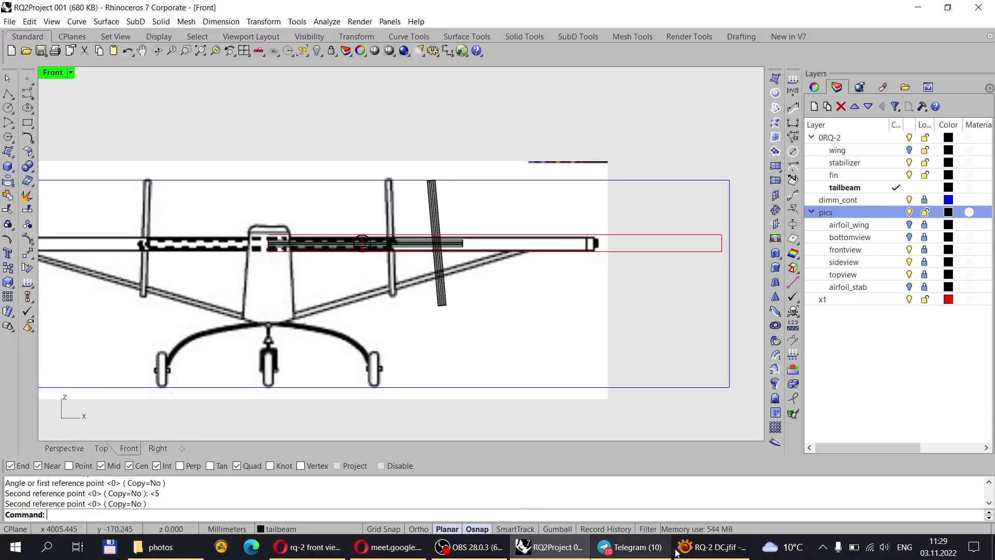
{"action": "left_click", "coordinate": [712, 547]}
{"action": "scroll", "coordinate": [417, 266], "scroll_direction": "up", "scroll_amount": 1}
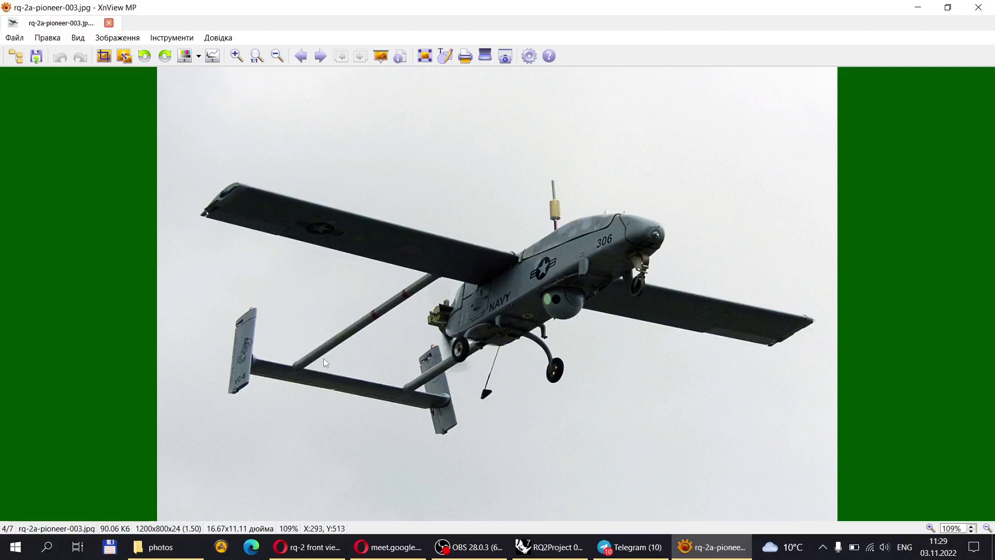
{"action": "scroll", "coordinate": [318, 362], "scroll_direction": "up", "scroll_amount": 1}
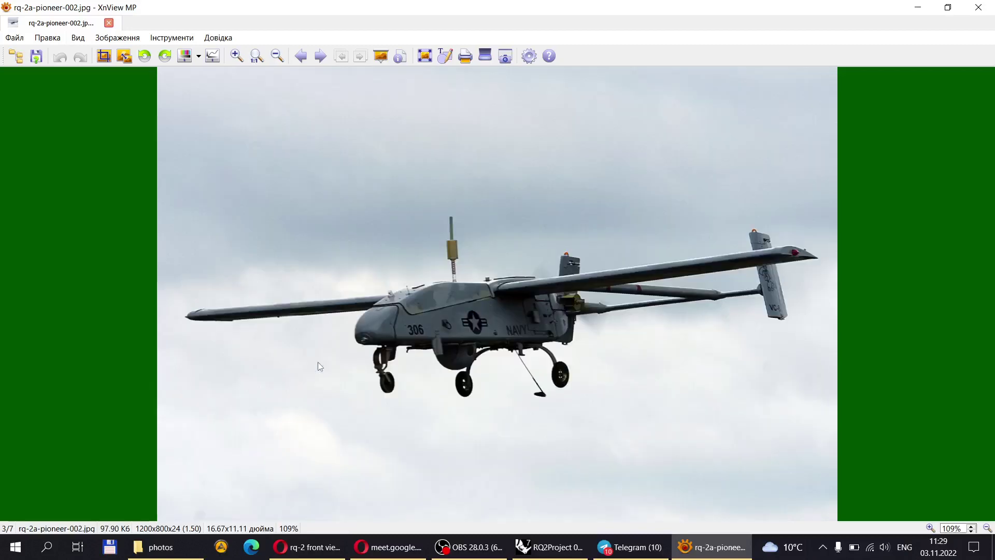
{"action": "scroll", "coordinate": [318, 361], "scroll_direction": "up", "scroll_amount": 1}
{"action": "scroll", "coordinate": [318, 362], "scroll_direction": "down", "scroll_amount": 1}
{"action": "left_click", "coordinate": [555, 549]}
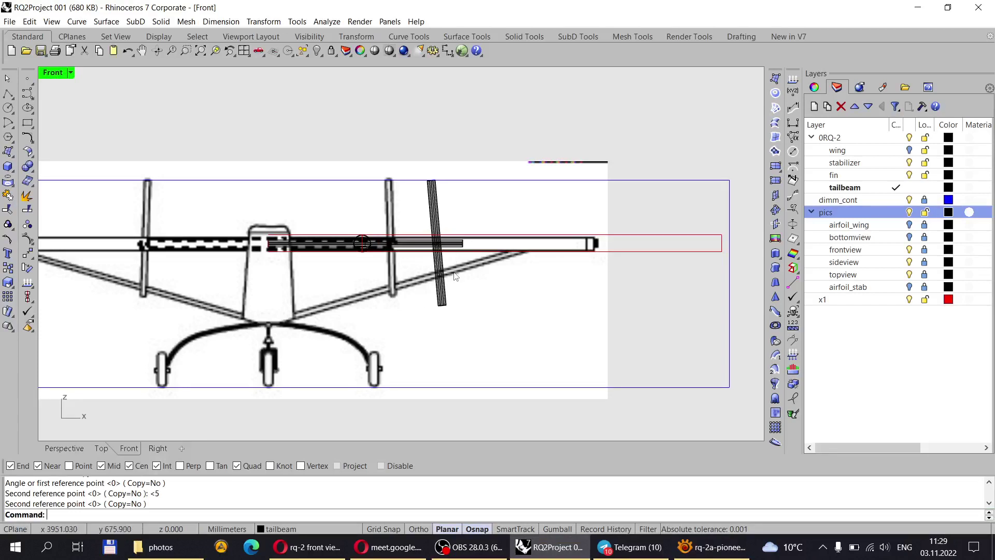
{"action": "left_click", "coordinate": [698, 549]}
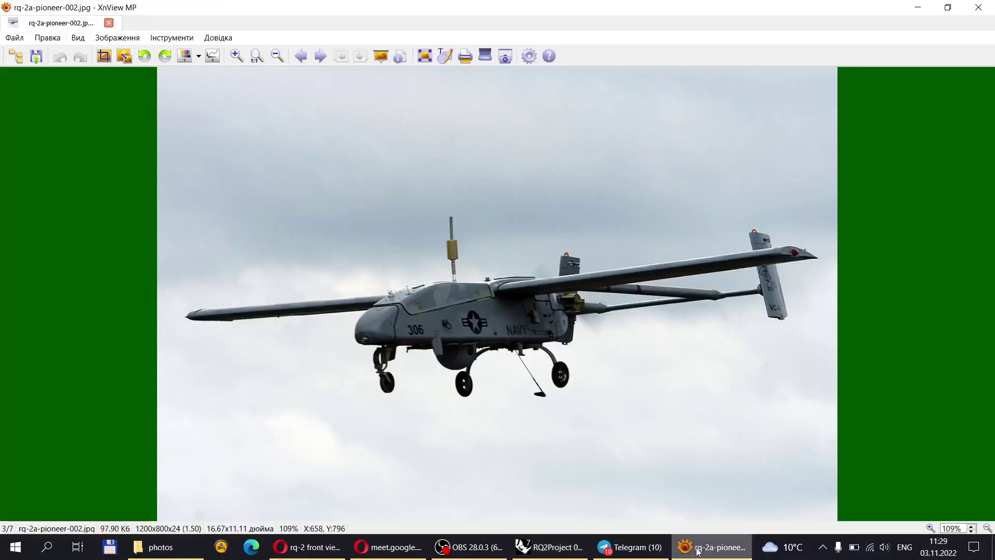
{"action": "left_click", "coordinate": [550, 547]}
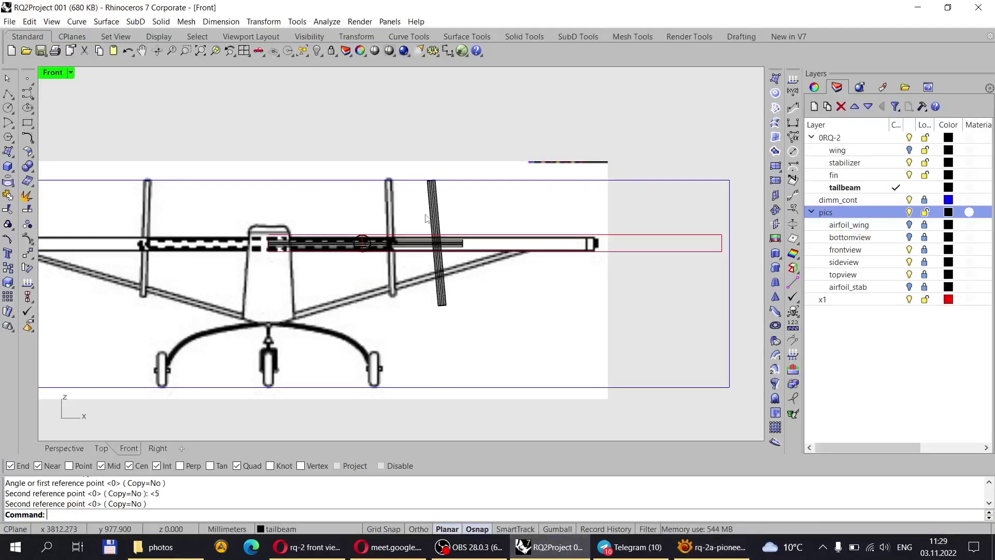
In the perspective view, hide the pics layer and make x1 the current layer.
{"action": "left_click", "coordinate": [64, 448]}
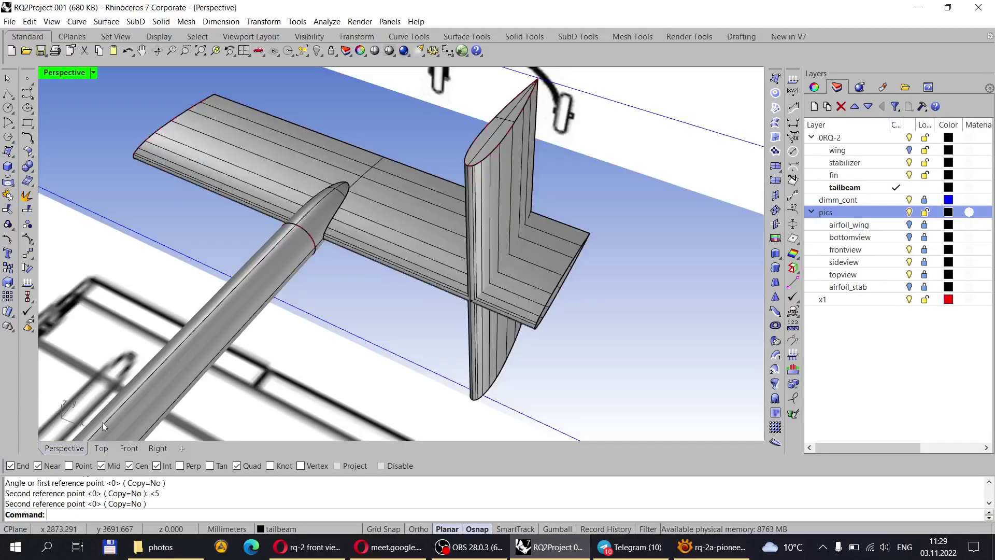
{"action": "left_click", "coordinate": [909, 213]}
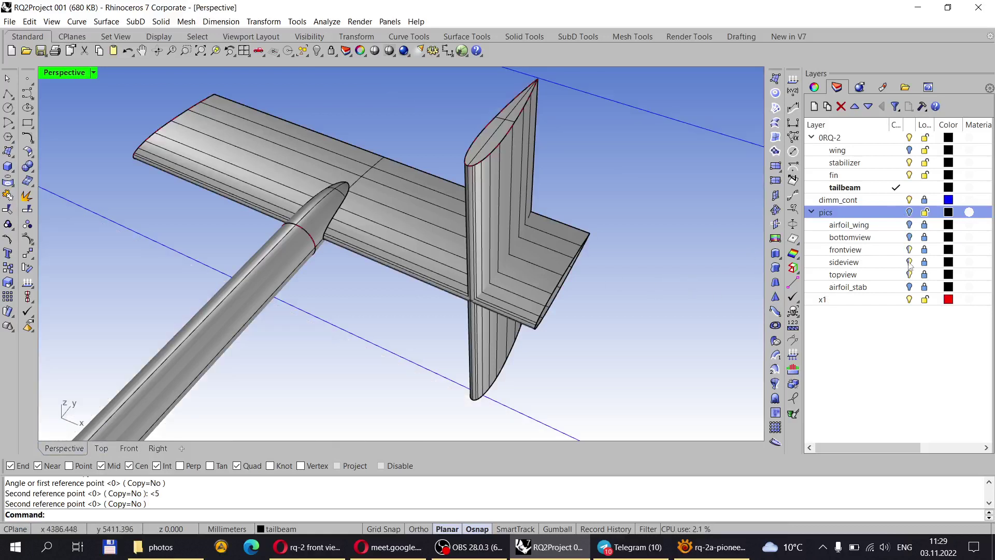
{"action": "left_click", "coordinate": [896, 300]}
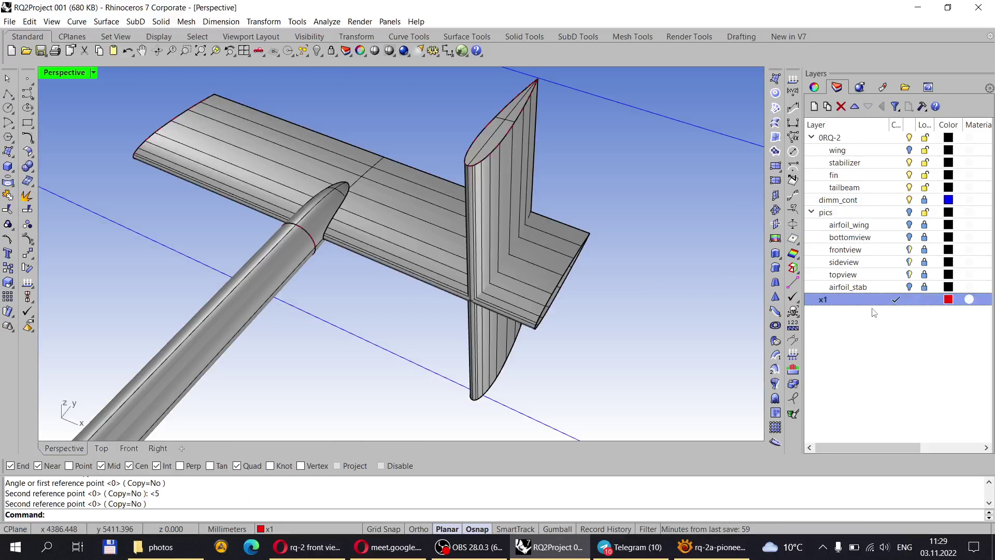
{"action": "right_click_drag", "start_coordinate": [651, 300], "coordinate": [518, 290]}
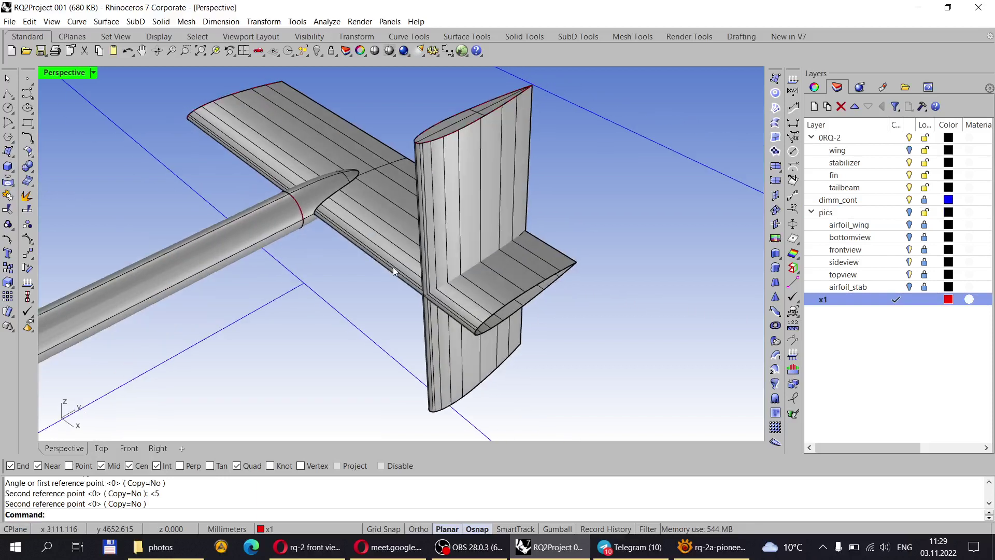
Split the stabilizer surface using the tilted fin as the cutting object.
{"action": "left_click", "coordinate": [25, 211]}
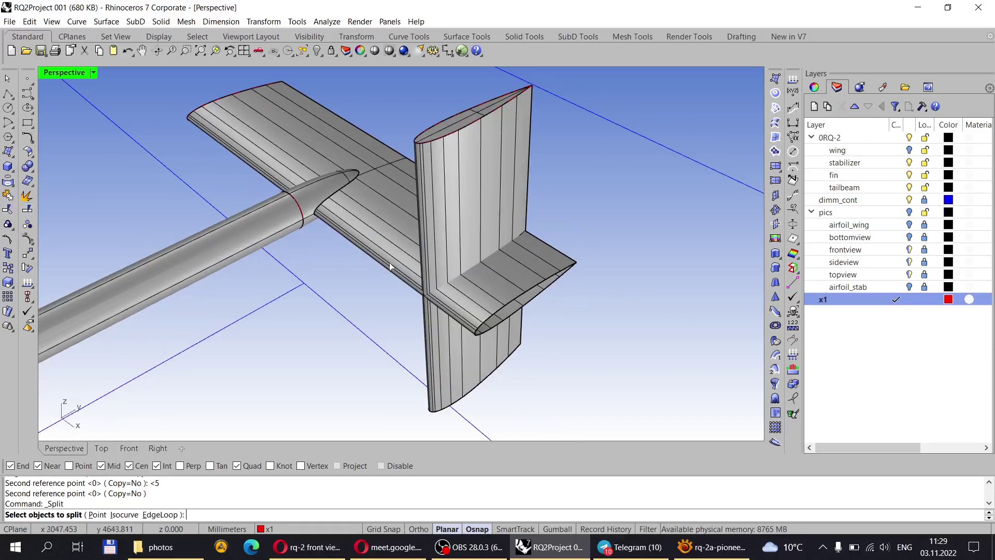
{"action": "left_click", "coordinate": [379, 234]}
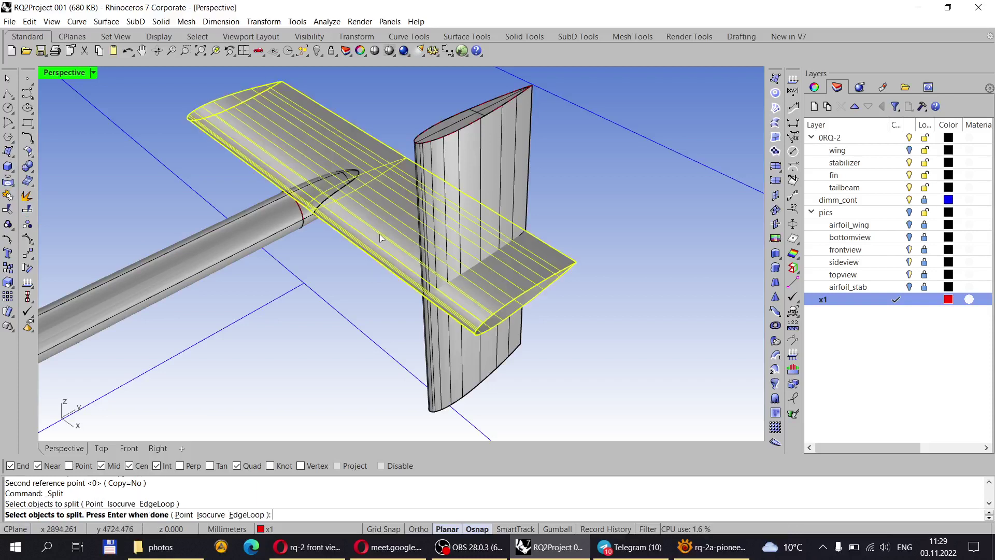
{"action": "key", "text": "Return"}
{"action": "left_click", "coordinate": [492, 170]}
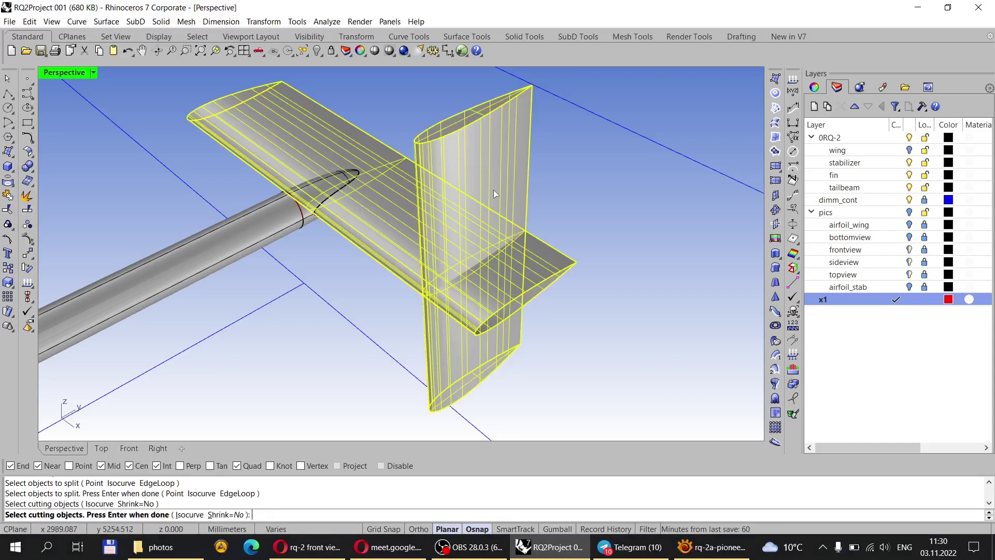
{"action": "key", "text": "Return"}
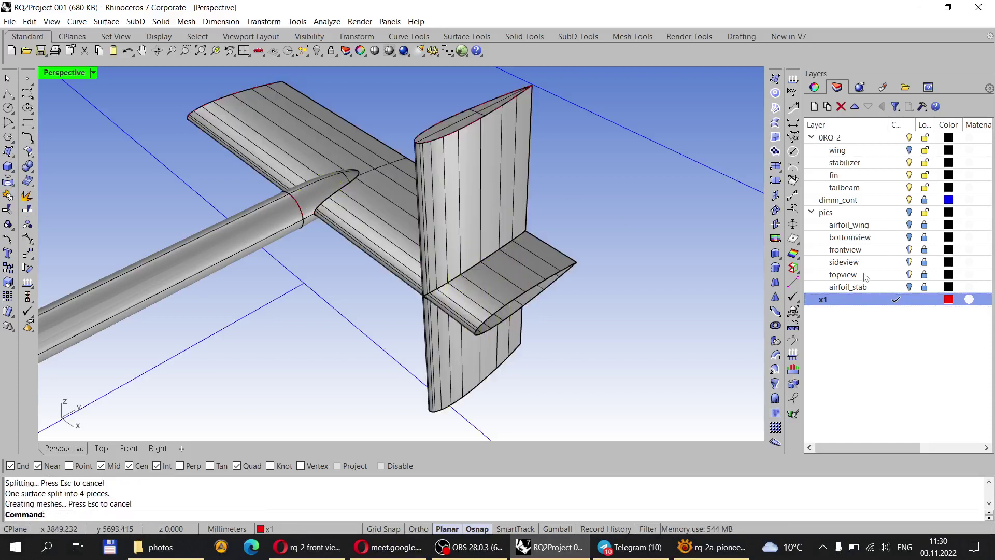
Hide the fin layer and delete the split stabilizer pieces outboard of and inside the fin.
{"action": "left_click", "coordinate": [915, 176]}
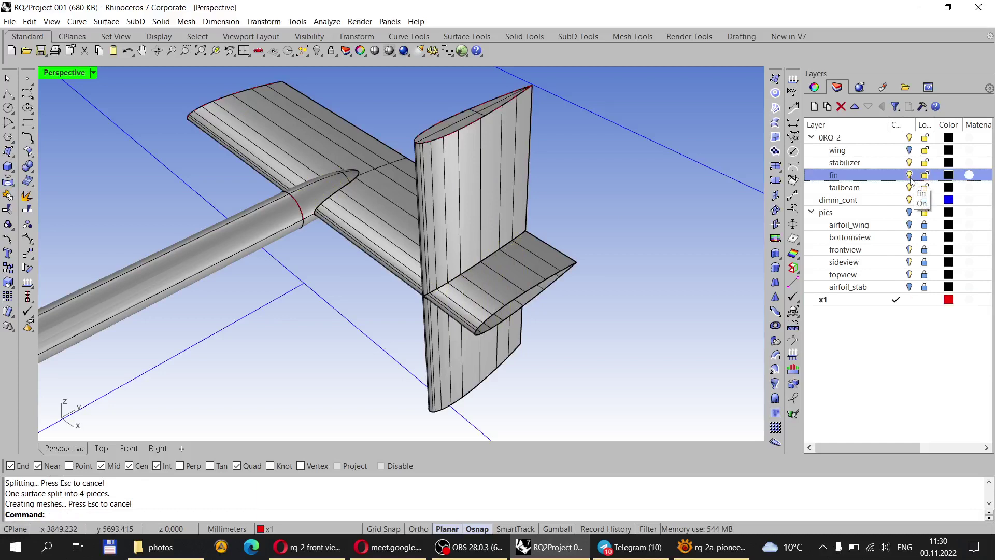
{"action": "left_click", "coordinate": [908, 175]}
{"action": "left_click", "coordinate": [501, 294]}
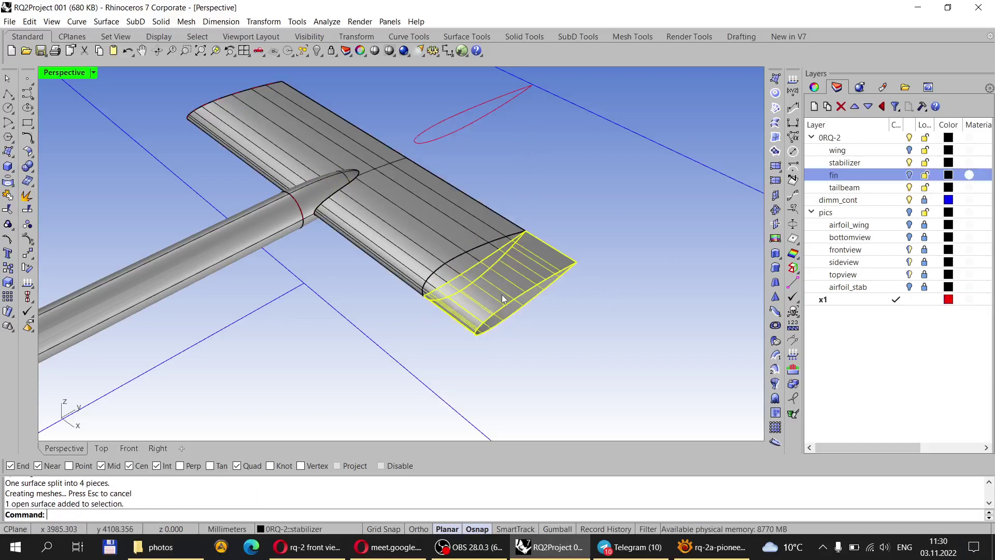
{"action": "key", "text": "Delete"}
{"action": "left_click", "coordinate": [464, 269]}
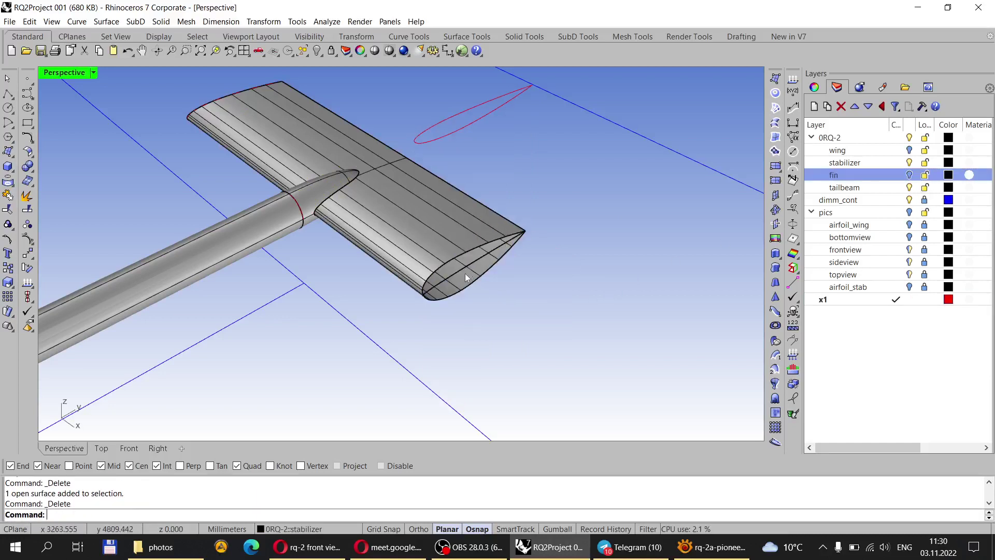
{"action": "key", "text": "Delete"}
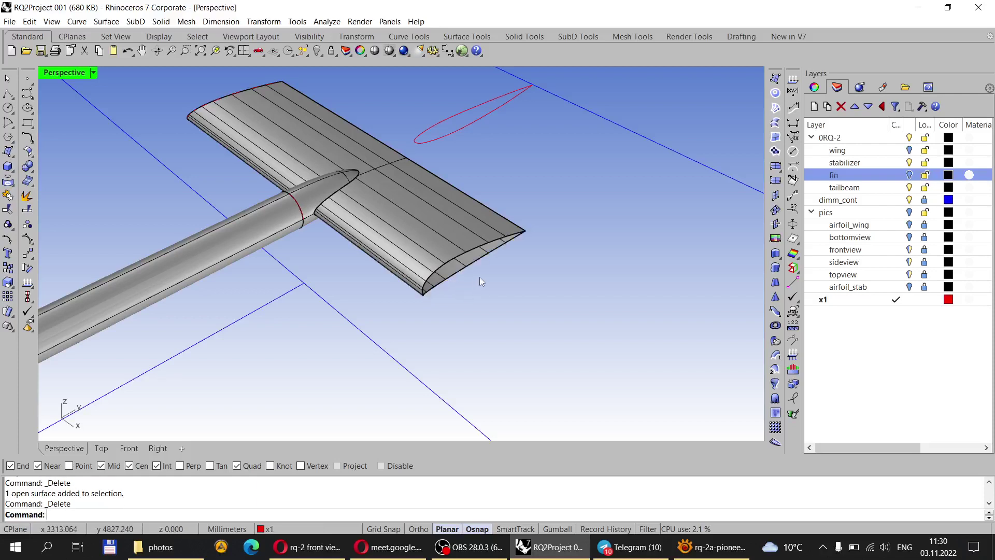
{"action": "scroll", "coordinate": [461, 304], "scroll_direction": "up", "scroll_amount": 2}
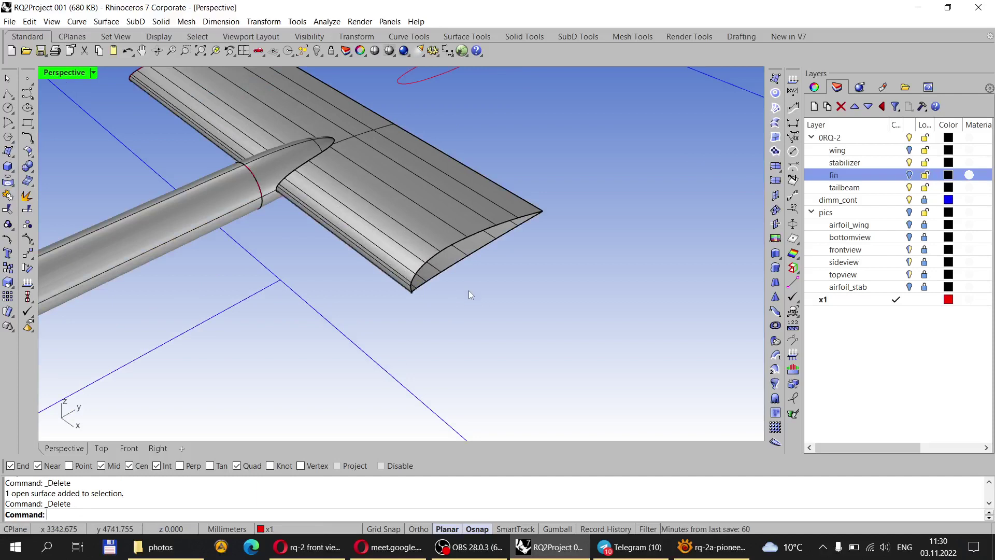
Show the fin layer again and examine the joint between fin and trimmed stabilizer from several sides.
{"action": "left_click", "coordinate": [909, 175]}
{"action": "right_click_drag", "start_coordinate": [487, 290], "coordinate": [549, 224]}
{"action": "scroll", "coordinate": [557, 227], "scroll_direction": "up", "scroll_amount": 3}
{"action": "scroll", "coordinate": [436, 278], "scroll_direction": "up", "scroll_amount": 2}
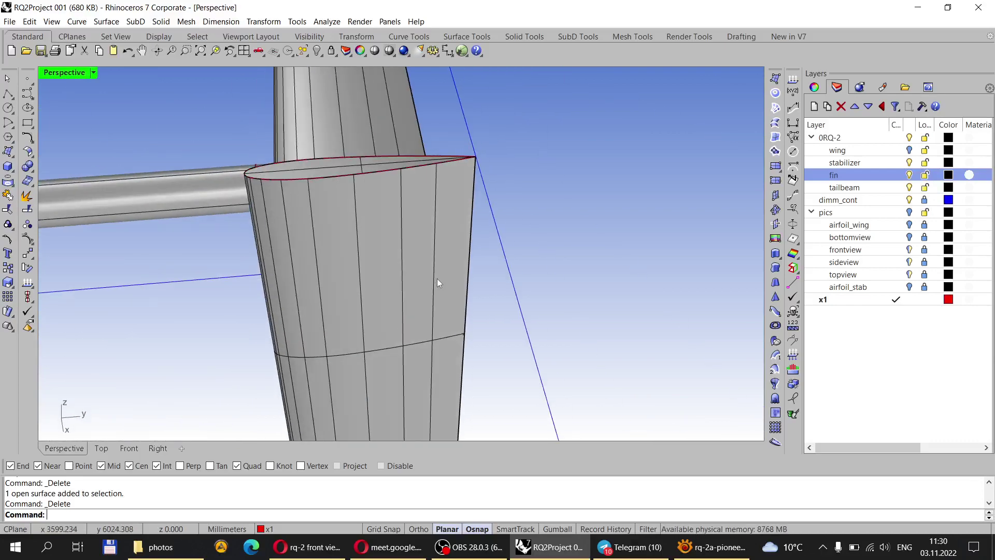
{"action": "scroll", "coordinate": [437, 278], "scroll_direction": "down", "scroll_amount": 3}
{"action": "right_click_drag", "start_coordinate": [437, 278], "coordinate": [516, 291]}
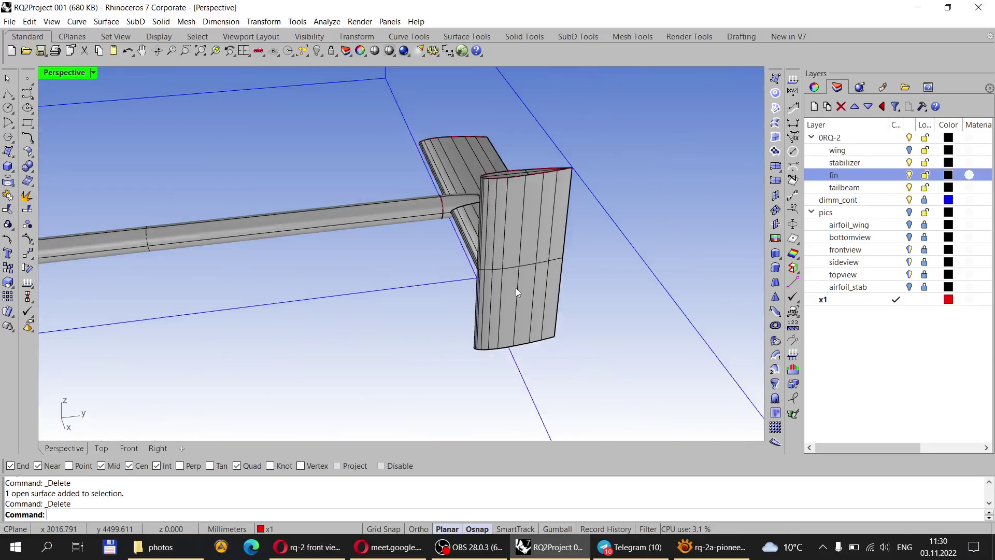
{"action": "right_click_drag", "start_coordinate": [478, 220], "coordinate": [263, 350]}
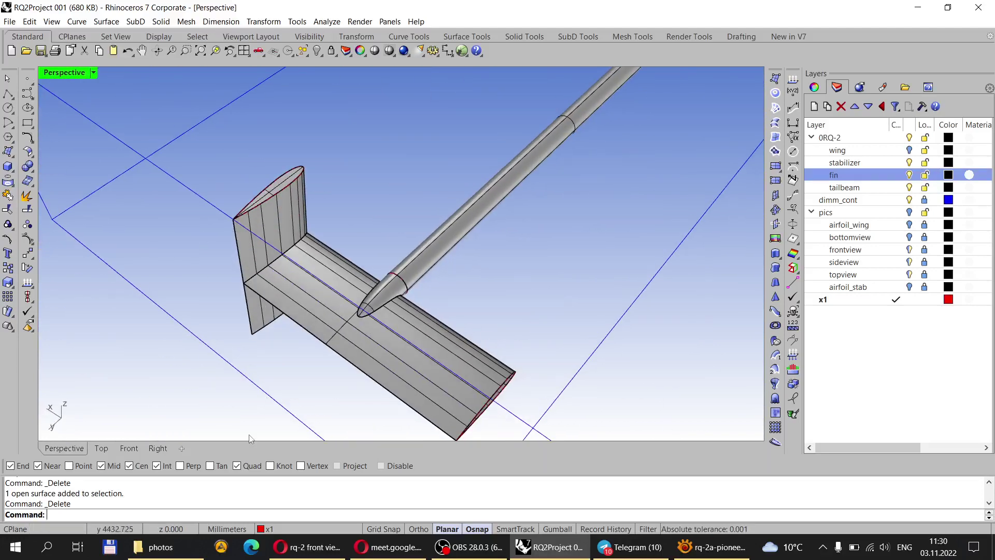
{"action": "right_click_drag", "start_coordinate": [332, 410], "coordinate": [290, 327]}
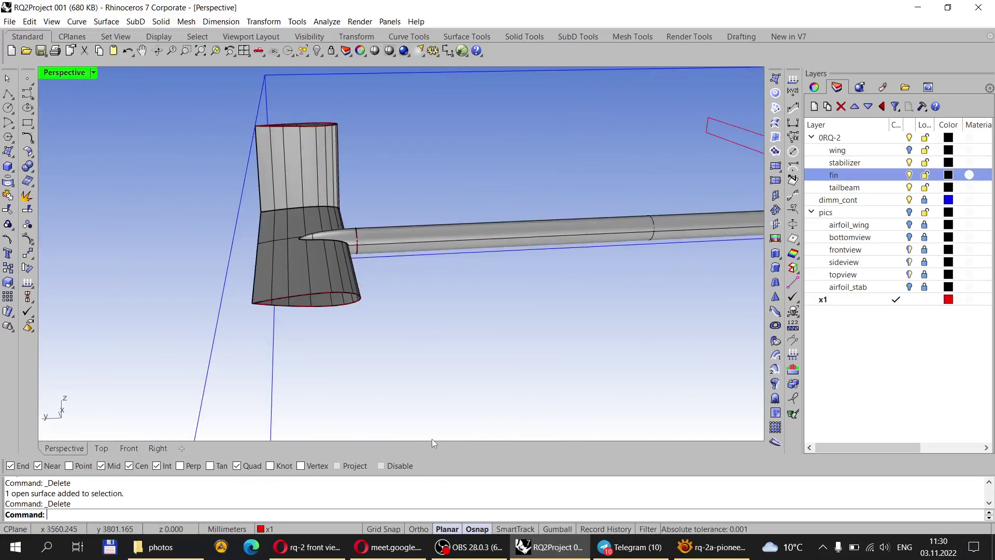
{"action": "right_click_drag", "start_coordinate": [363, 404], "coordinate": [639, 291]}
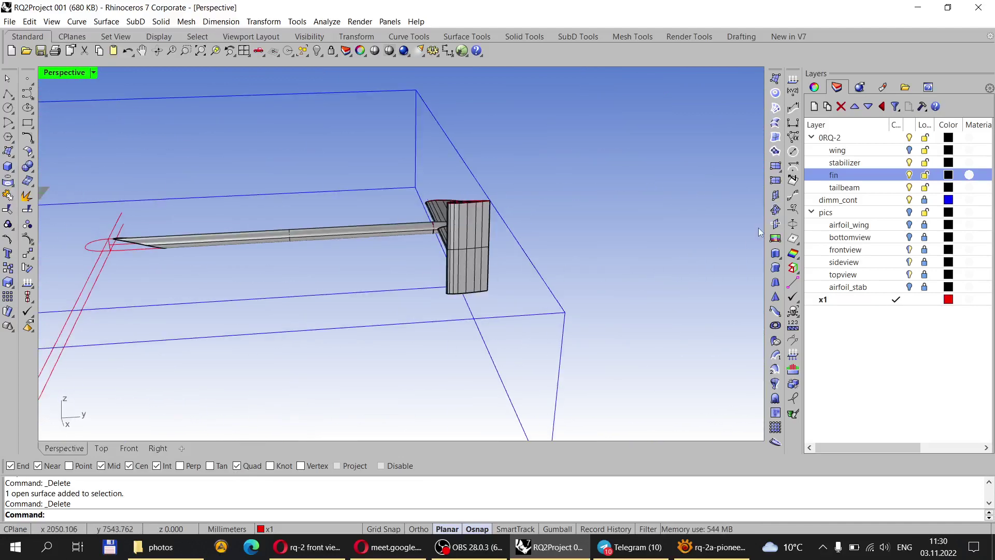
Show the wing layer again and check how wing, tail beam, stabilizer and fin fit together.
{"action": "left_click", "coordinate": [910, 150]}
{"action": "right_click_drag", "start_coordinate": [519, 260], "coordinate": [450, 287]}
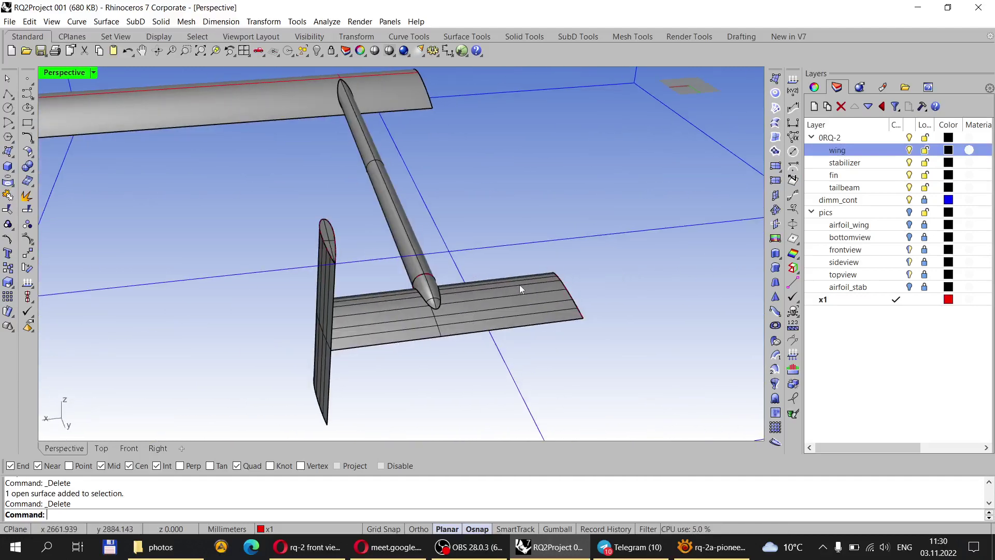
{"action": "right_click_drag", "start_coordinate": [430, 269], "coordinate": [408, 266]}
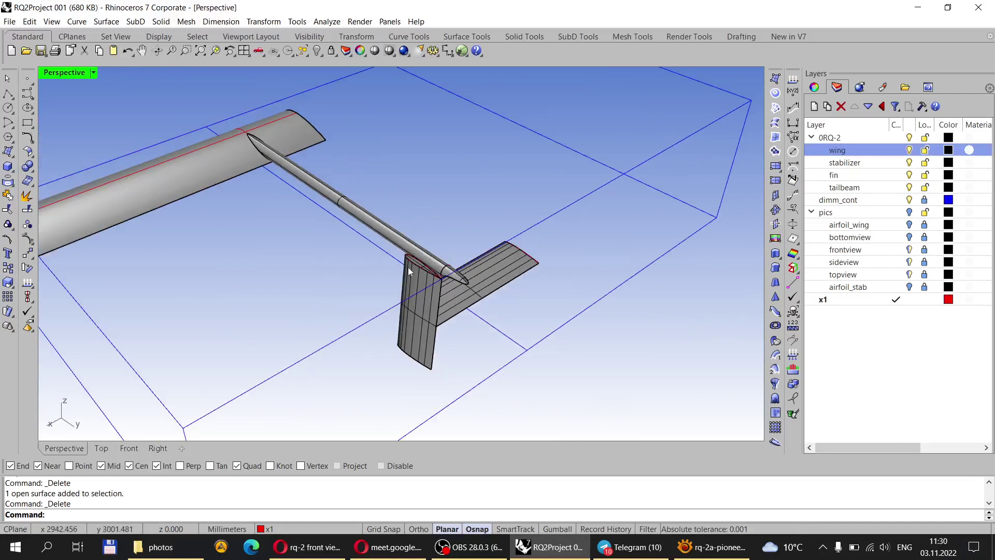
{"action": "scroll", "coordinate": [461, 272], "scroll_direction": "up", "scroll_amount": 6}
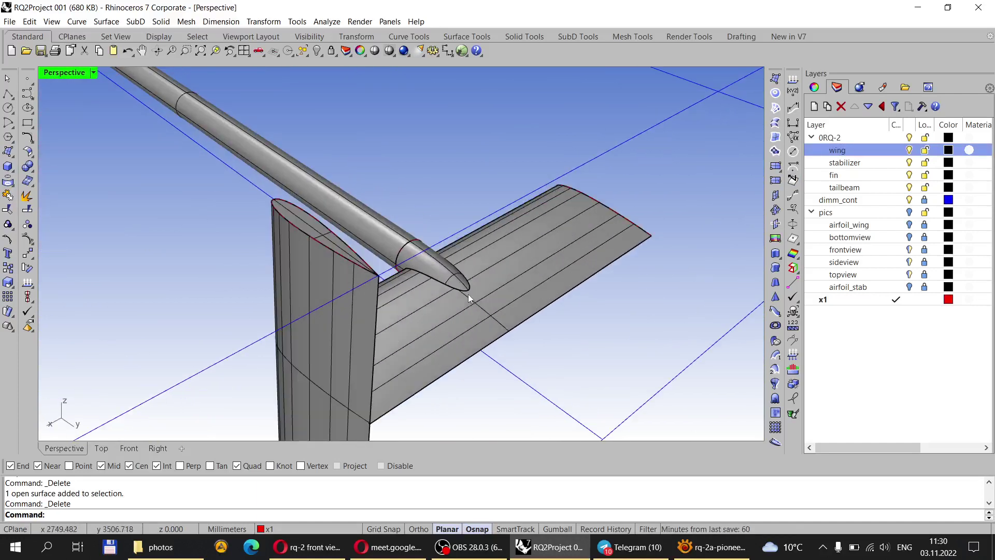
{"action": "scroll", "coordinate": [468, 274], "scroll_direction": "down", "scroll_amount": 2}
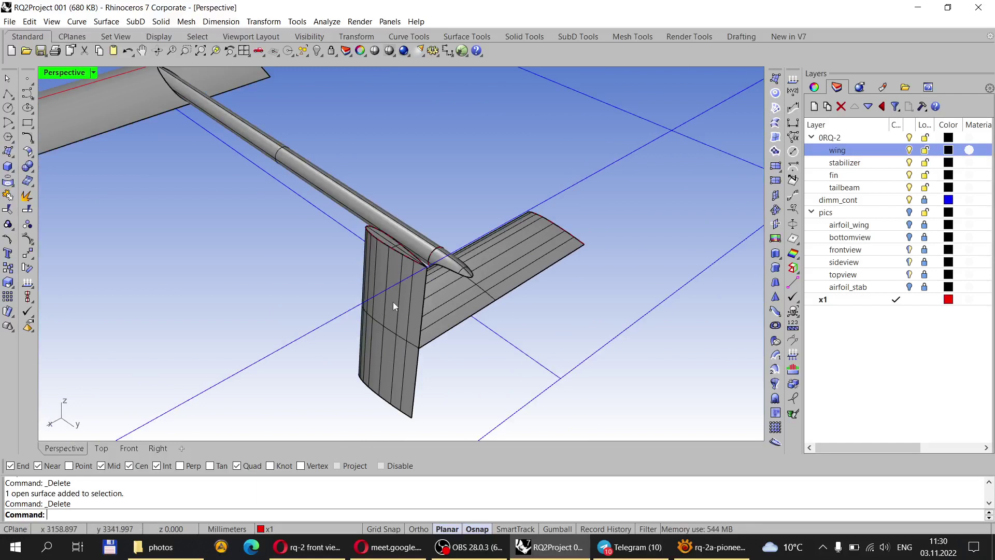
{"action": "right_click_drag", "start_coordinate": [466, 294], "coordinate": [443, 281]}
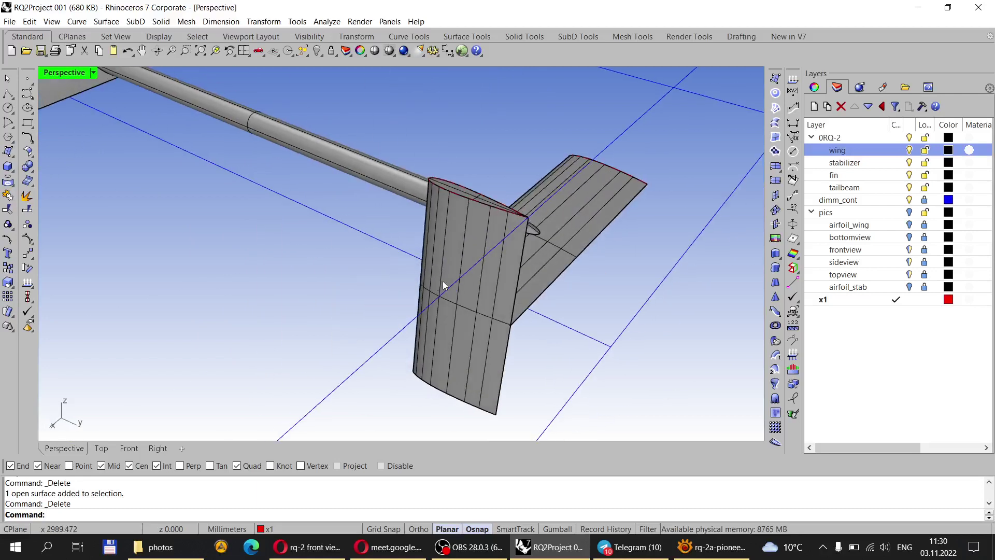
Turn off the surface isocurve display for the fin, stabilizer and tail beam together.
{"action": "left_click", "coordinate": [444, 228]}
{"action": "mouse_move", "coordinate": [465, 223]}
{"action": "right_mouse_down"}
{"action": "mouse_move", "coordinate": [482, 226]}
{"action": "mouse_move", "coordinate": [452, 229]}
{"action": "right_mouse_up"}
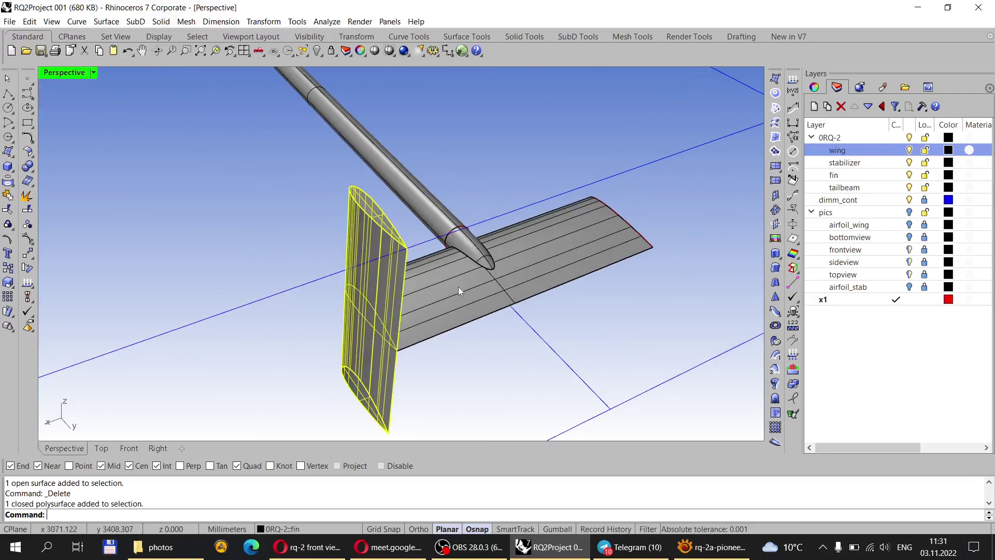
{"action": "left_click", "coordinate": [430, 297], "text": "shift"}
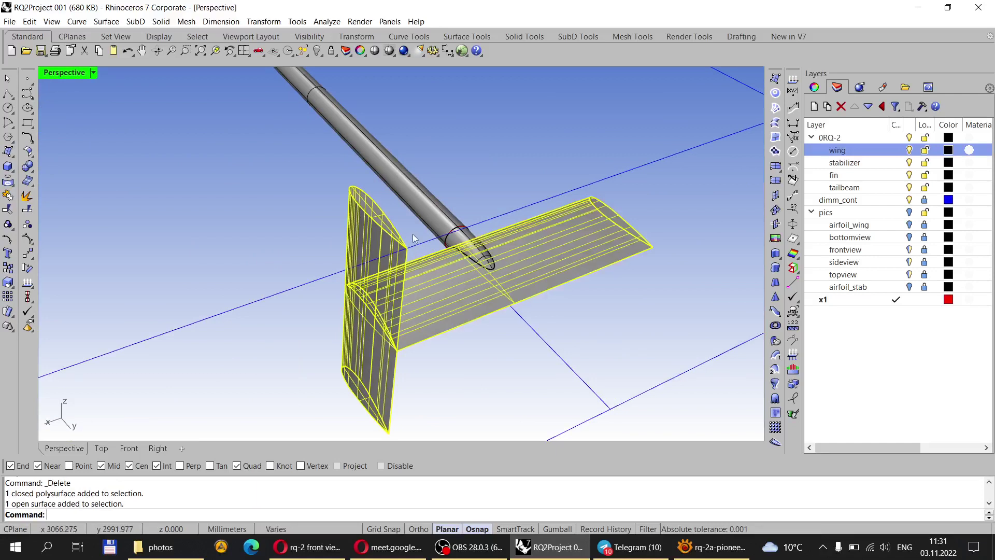
{"action": "left_click", "coordinate": [415, 198], "text": "shift"}
{"action": "right_click_drag", "start_coordinate": [415, 198], "coordinate": [657, 238]}
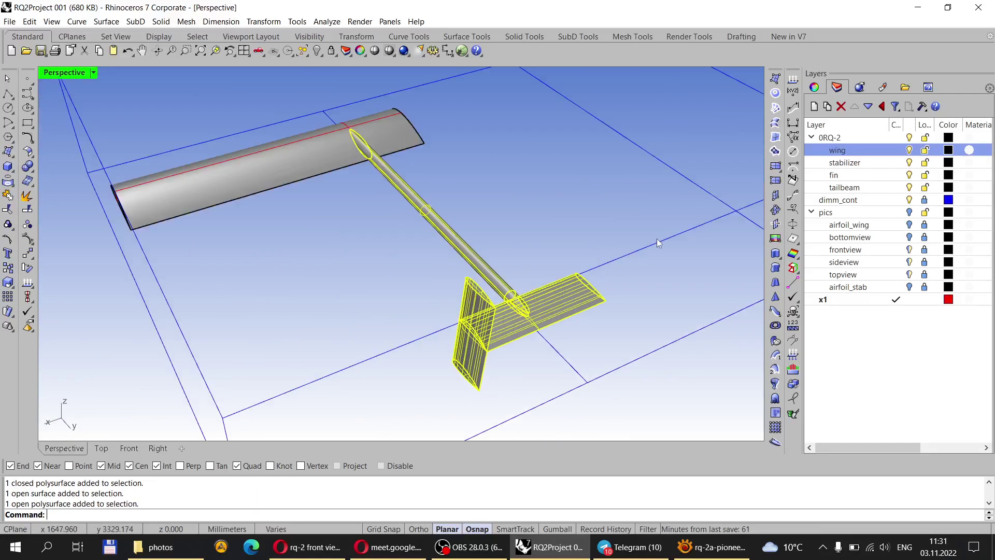
{"action": "left_click", "coordinate": [815, 89]}
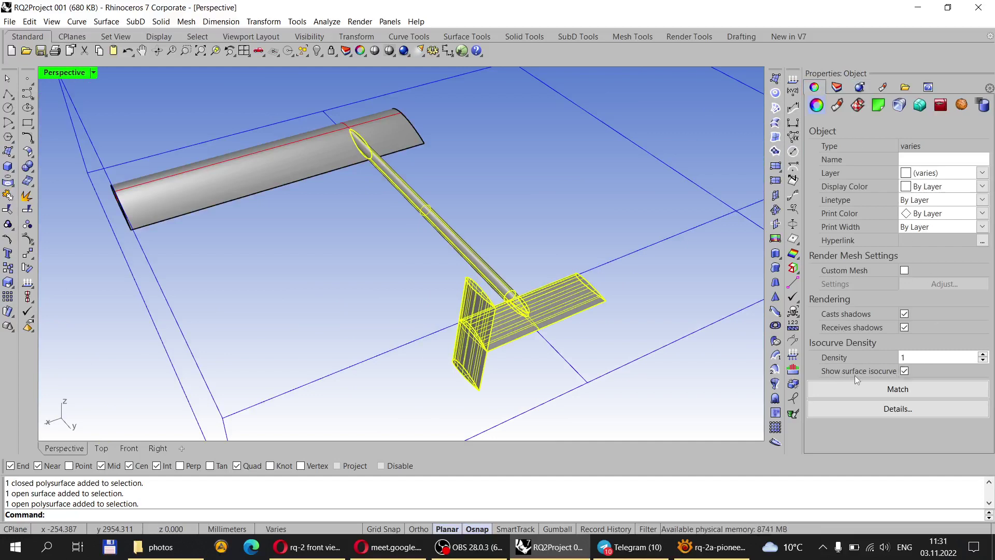
{"action": "left_click", "coordinate": [904, 371]}
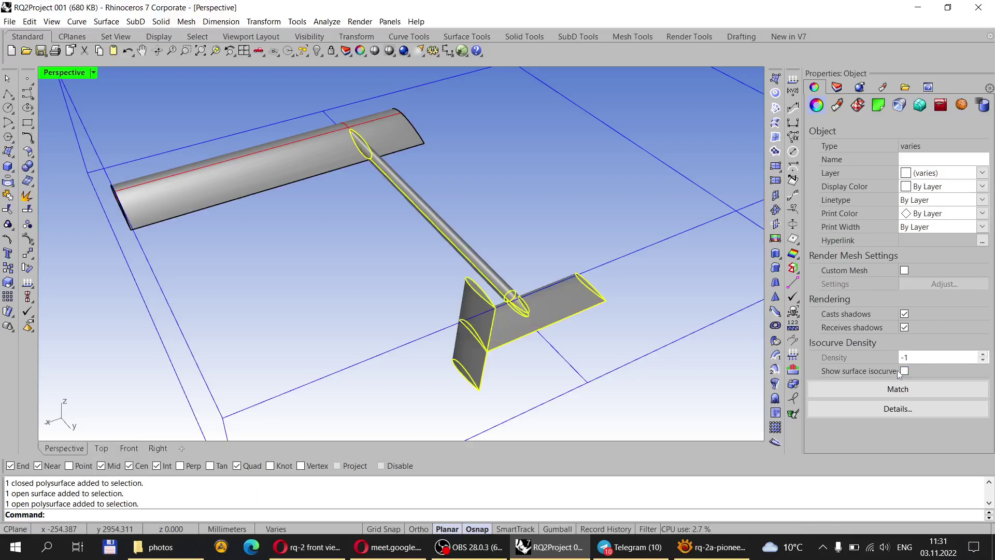
{"action": "left_click", "coordinate": [630, 291]}
{"action": "right_click_drag", "start_coordinate": [630, 292], "coordinate": [484, 286]}
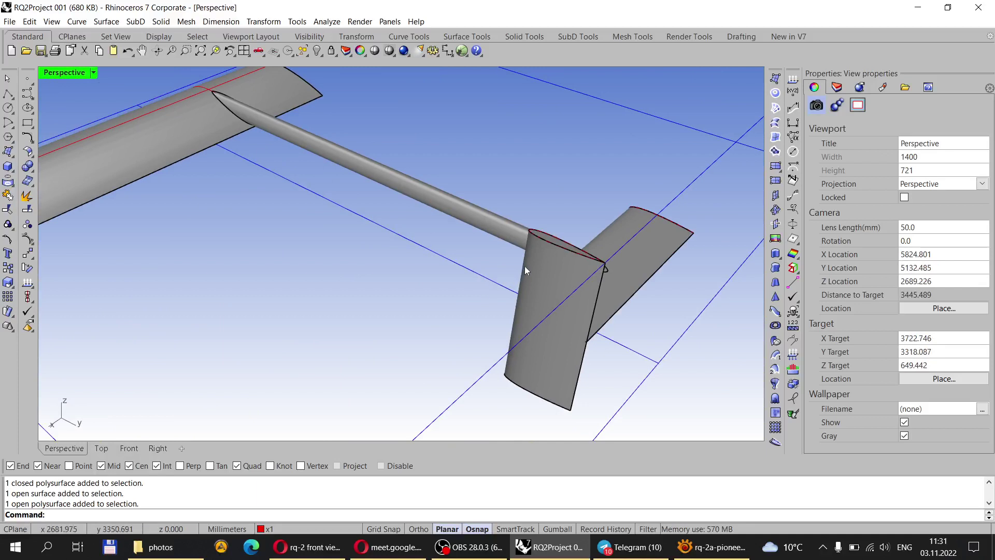
{"action": "scroll", "coordinate": [524, 266], "scroll_direction": "down", "scroll_amount": 3}
{"action": "right_click_drag", "start_coordinate": [746, 166], "coordinate": [539, 289]}
{"action": "scroll", "coordinate": [528, 306], "scroll_direction": "up", "scroll_amount": 4}
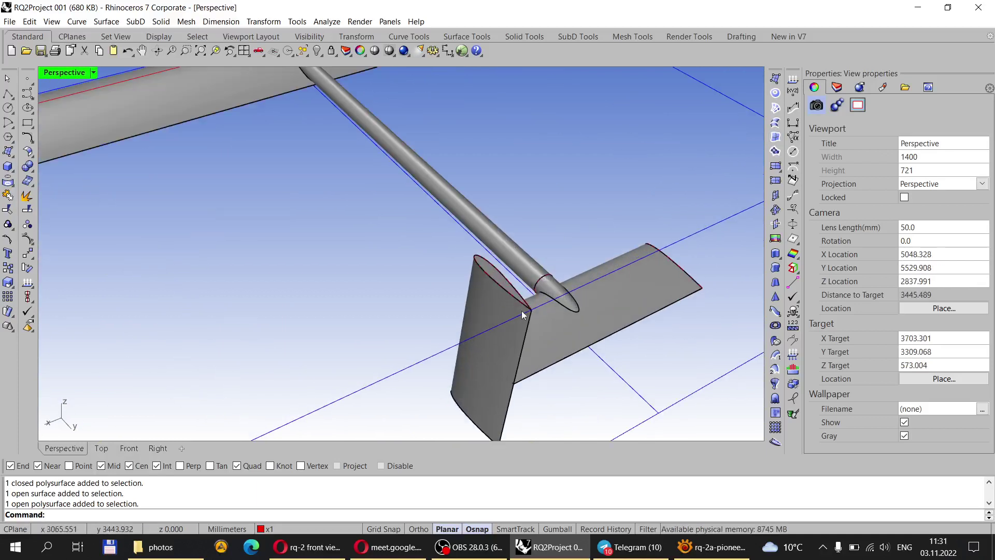
Turn on surface isocurves for the fin, stabilizer, tail beam and wing, and set their isocurve density to 3.
{"action": "left_click", "coordinate": [477, 307]}
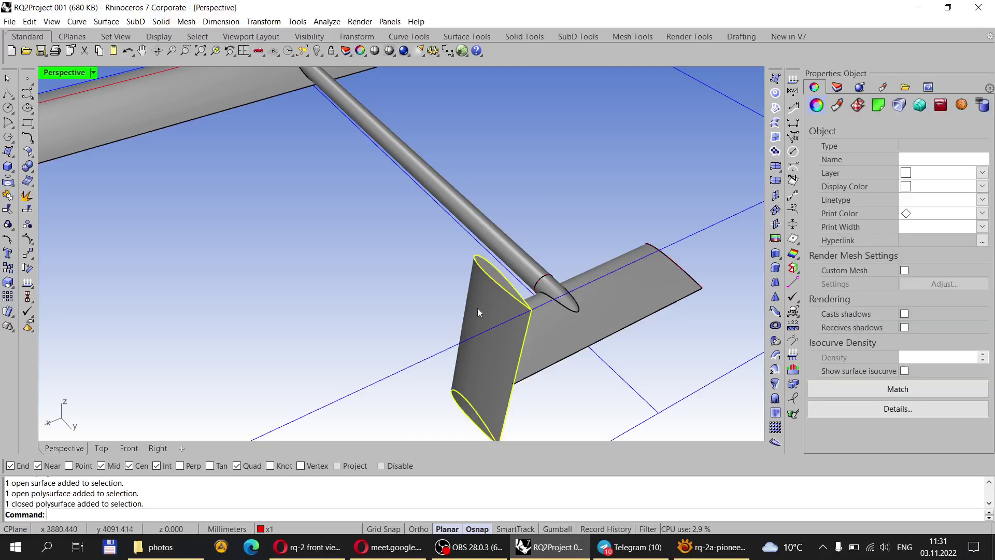
{"action": "left_click", "coordinate": [554, 326], "text": "shift"}
{"action": "left_click", "coordinate": [524, 263], "text": "shift"}
{"action": "left_click", "coordinate": [216, 92], "text": "shift"}
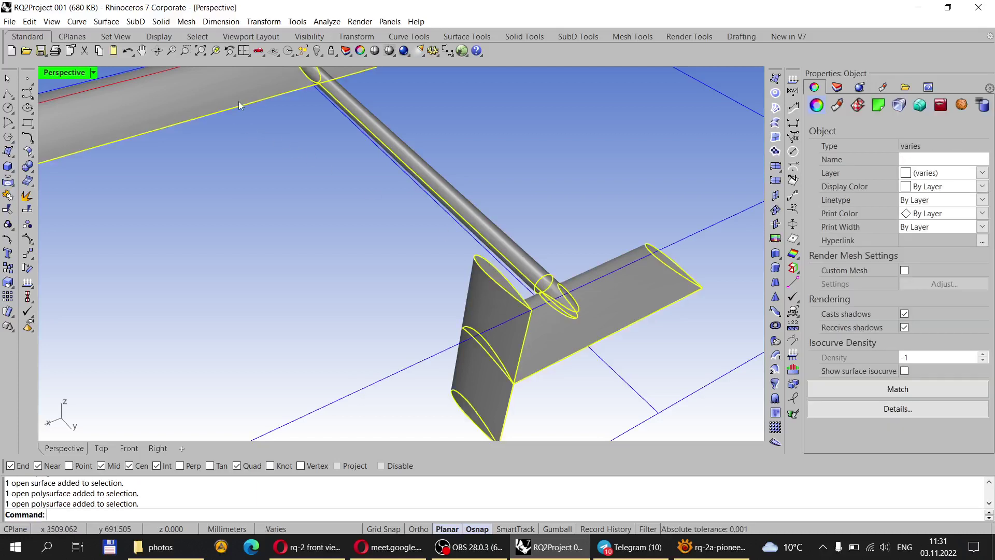
{"action": "left_click", "coordinate": [904, 371]}
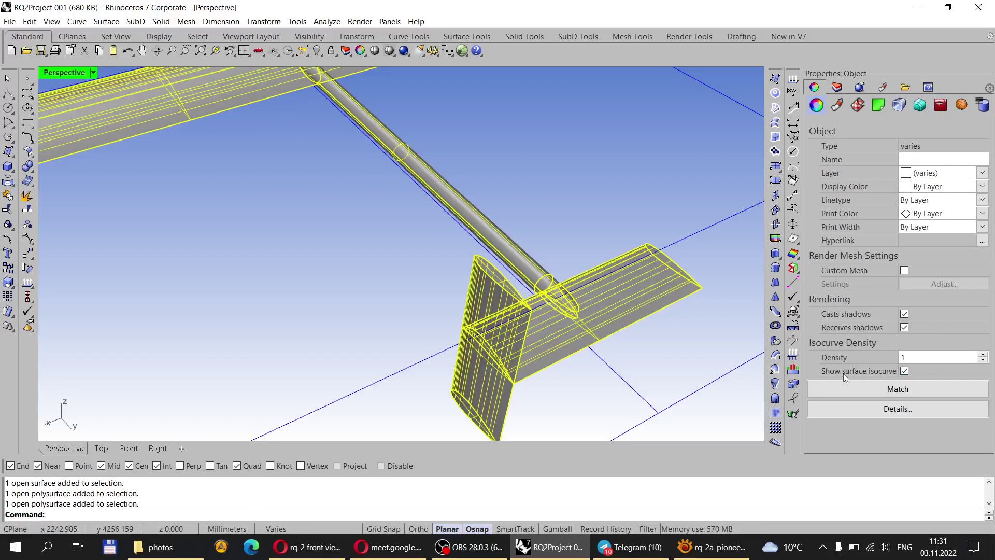
{"action": "scroll", "coordinate": [534, 306], "scroll_direction": "down", "scroll_amount": 3}
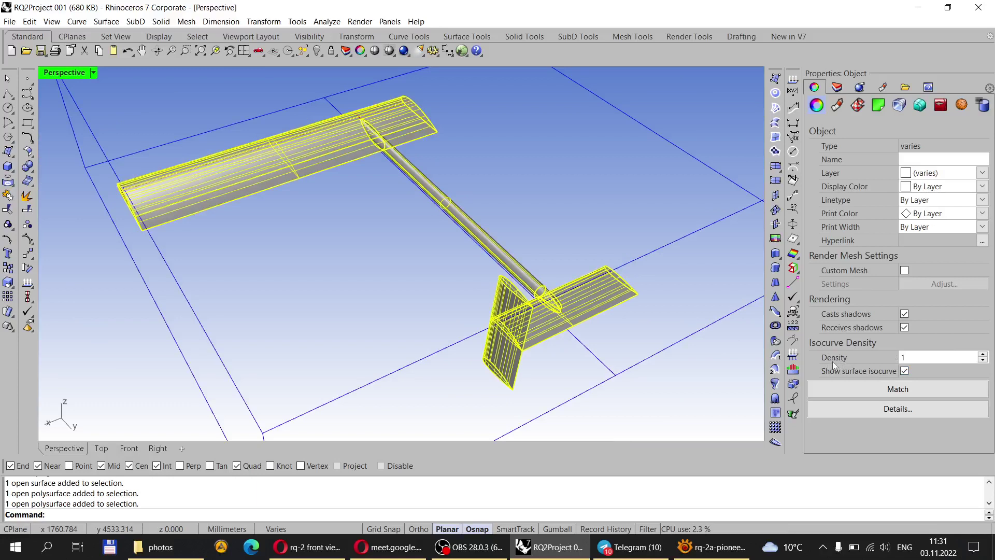
{"action": "left_click", "coordinate": [984, 356]}
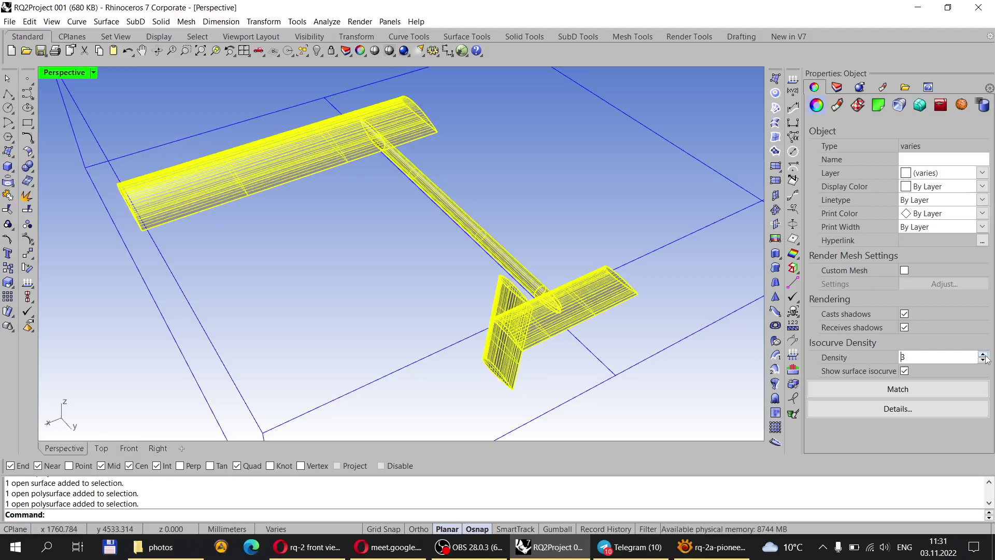
{"action": "left_click", "coordinate": [602, 232]}
{"action": "right_click_drag", "start_coordinate": [602, 232], "coordinate": [325, 191]}
{"action": "scroll", "coordinate": [540, 277], "scroll_direction": "up", "scroll_amount": 5}
{"action": "scroll", "coordinate": [468, 268], "scroll_direction": "down", "scroll_amount": 3}
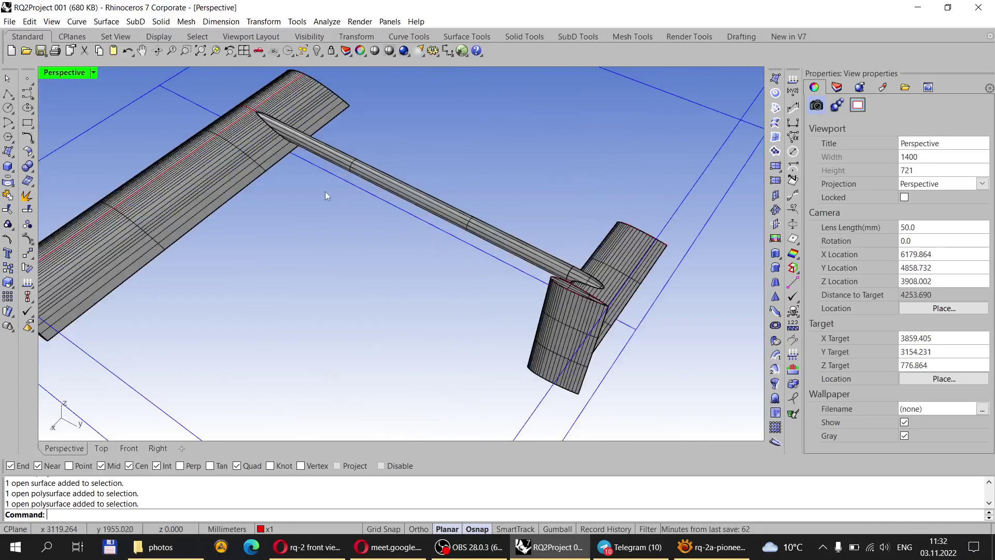
Hide the surface isocurves on the wing, tail beam, stabilizer and fin.
{"action": "left_click", "coordinate": [241, 163]}
{"action": "left_click", "coordinate": [490, 224], "text": "shift"}
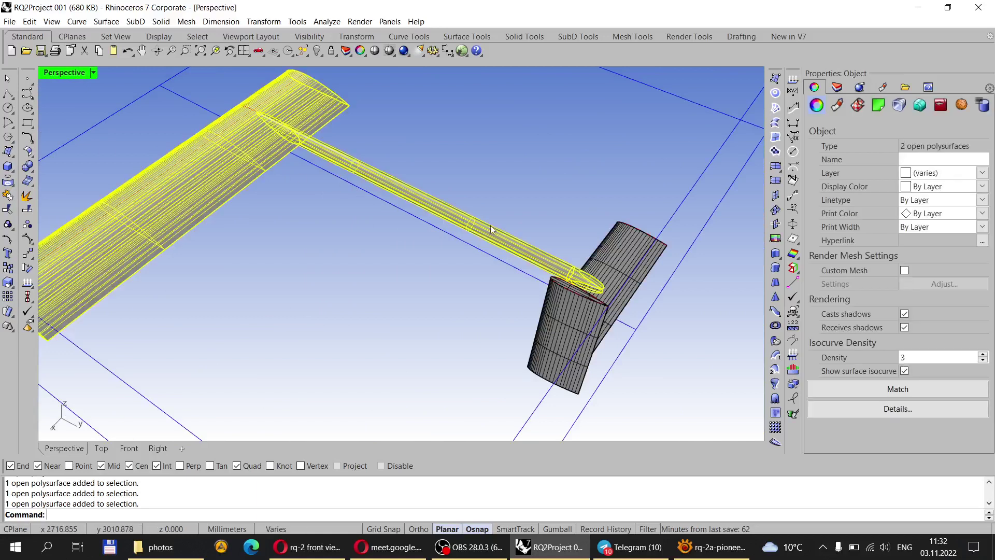
{"action": "left_click", "coordinate": [604, 257], "text": "shift"}
{"action": "left_click", "coordinate": [554, 332], "text": "shift"}
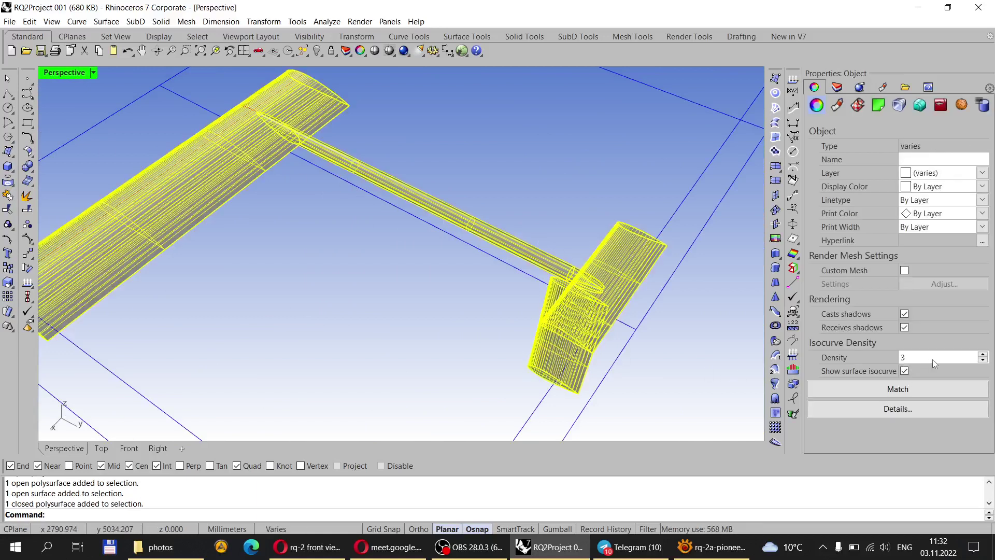
{"action": "left_click", "coordinate": [904, 370]}
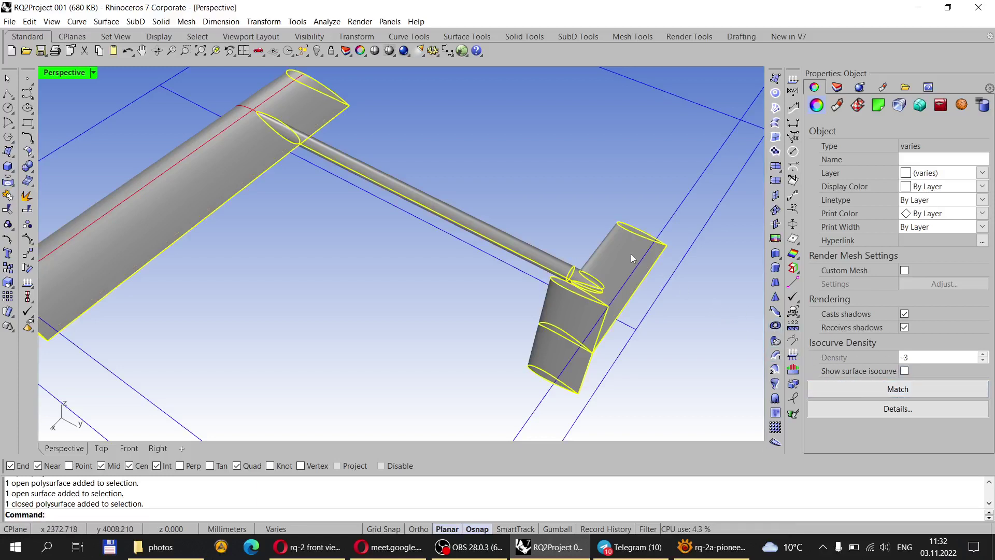
{"action": "left_click", "coordinate": [545, 219]}
{"action": "right_click_drag", "start_coordinate": [545, 220], "coordinate": [309, 229]}
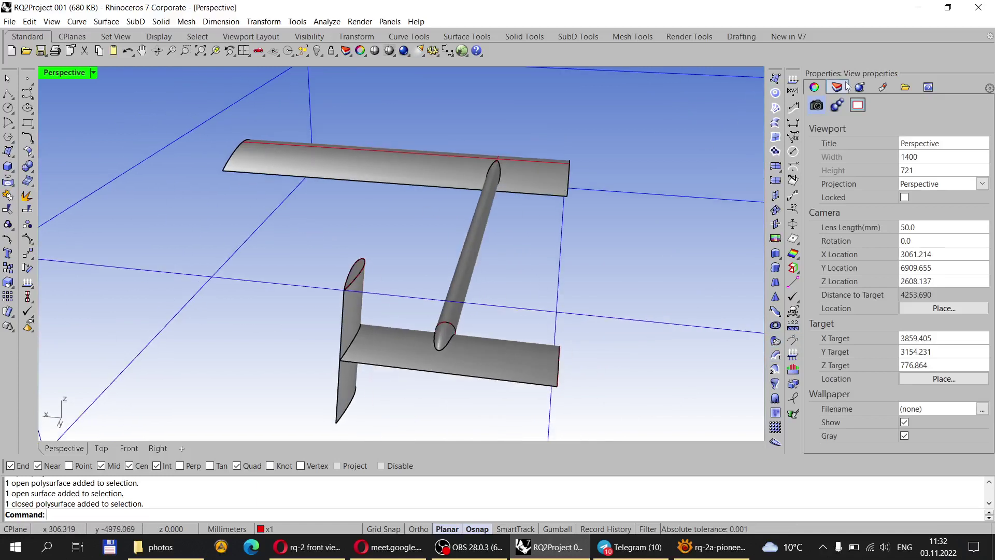
Bring back the layer list and examine the wing, tail beam, stabilizer and fin assembly from several sides.
{"action": "left_click", "coordinate": [836, 87]}
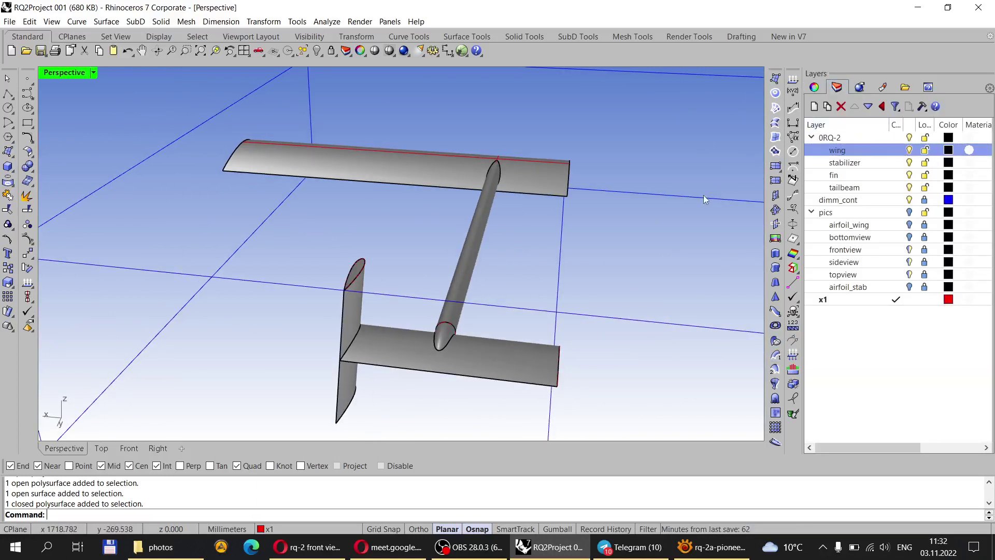
{"action": "right_click_drag", "start_coordinate": [640, 255], "coordinate": [377, 216]}
{"action": "scroll", "coordinate": [422, 244], "scroll_direction": "down", "scroll_amount": 3}
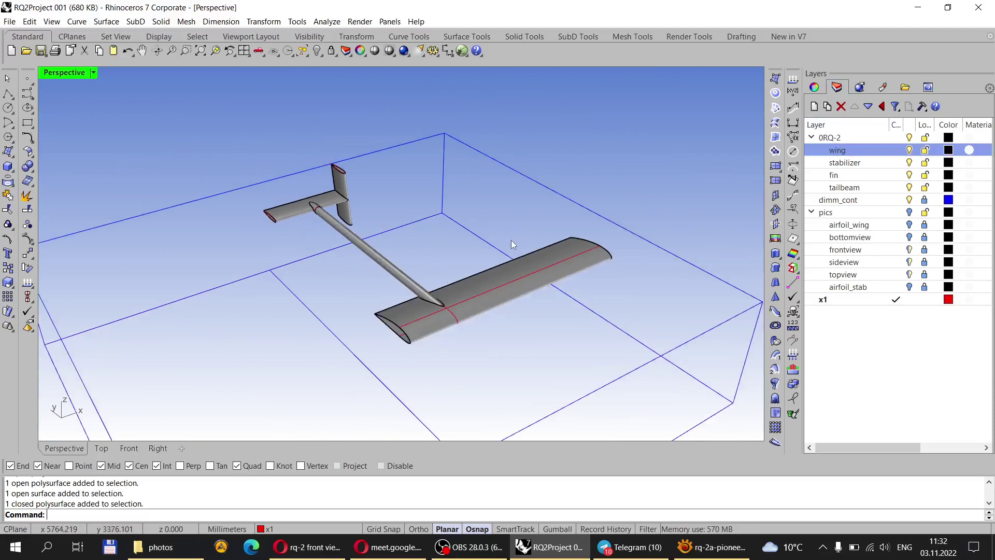
{"action": "right_click_drag", "start_coordinate": [510, 240], "coordinate": [396, 257]}
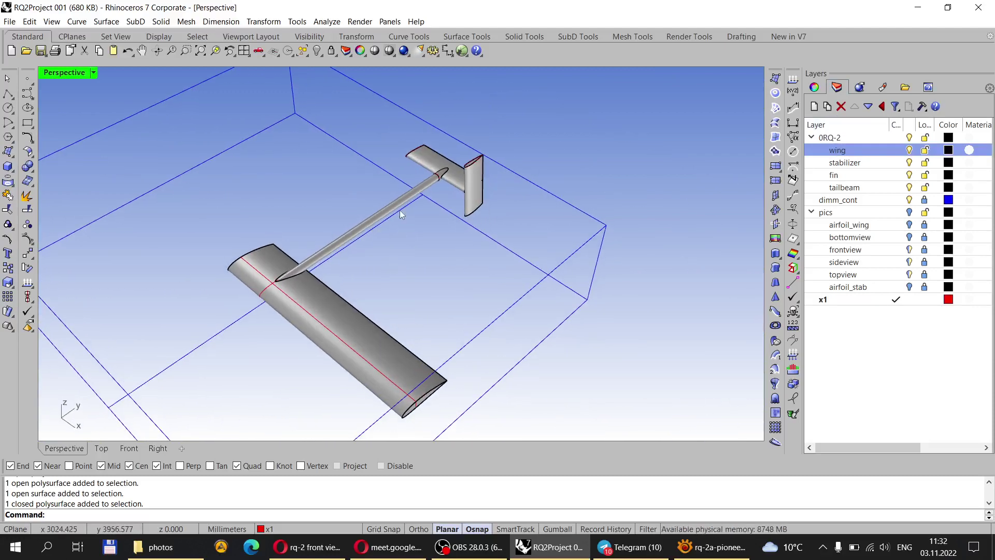
{"action": "scroll", "coordinate": [400, 209], "scroll_direction": "up", "scroll_amount": 8}
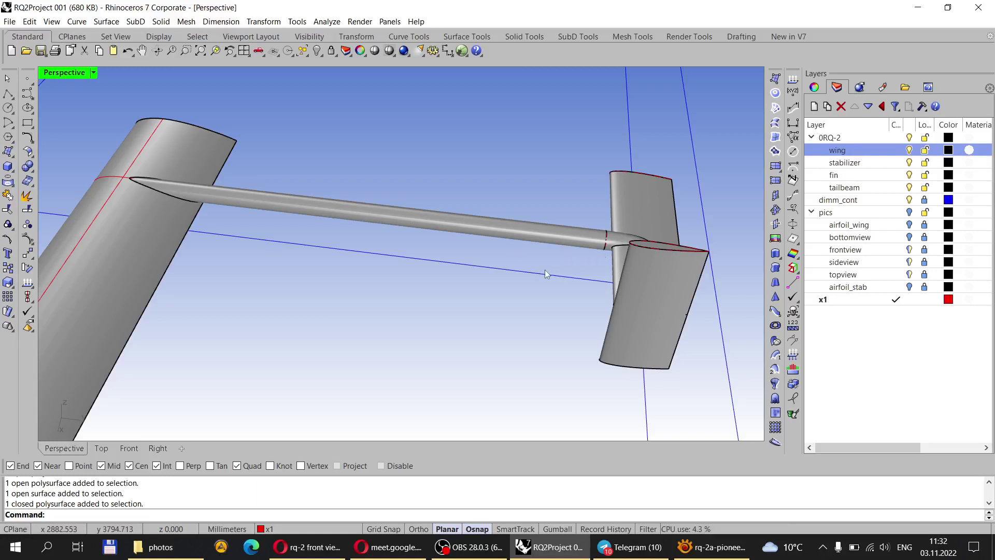
{"action": "right_click_drag", "start_coordinate": [430, 244], "coordinate": [476, 283]}
{"action": "scroll", "coordinate": [476, 284], "scroll_direction": "down", "scroll_amount": 3}
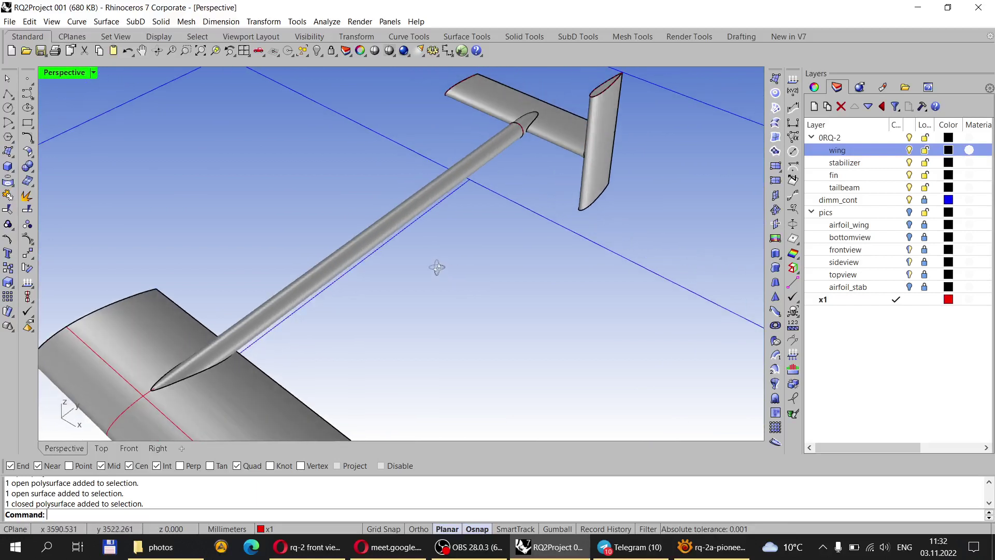
{"action": "left_click", "coordinate": [409, 206]}
{"action": "key", "text": "Escape"}
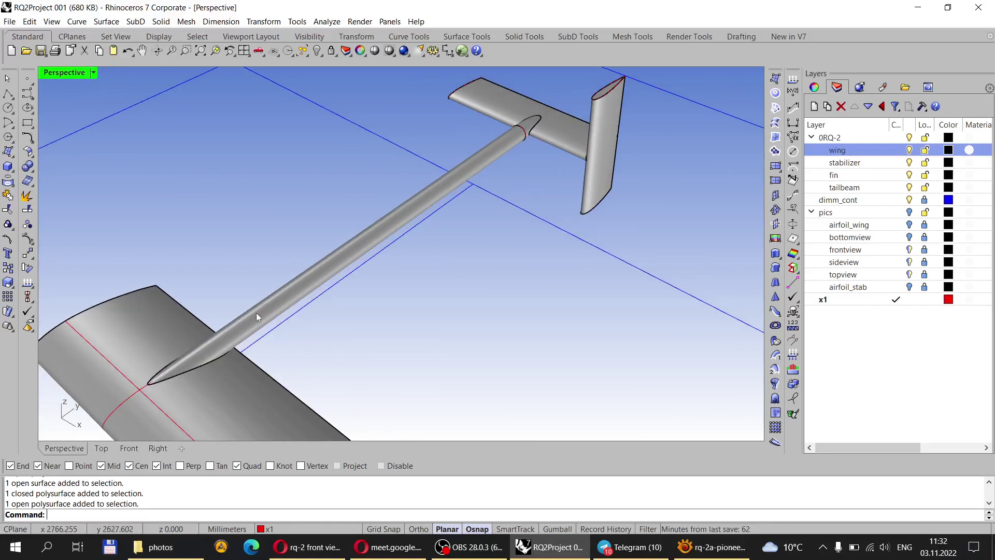
{"action": "right_click_drag", "start_coordinate": [645, 170], "coordinate": [347, 271]}
{"action": "right_click_drag", "start_coordinate": [240, 195], "coordinate": [420, 208]}
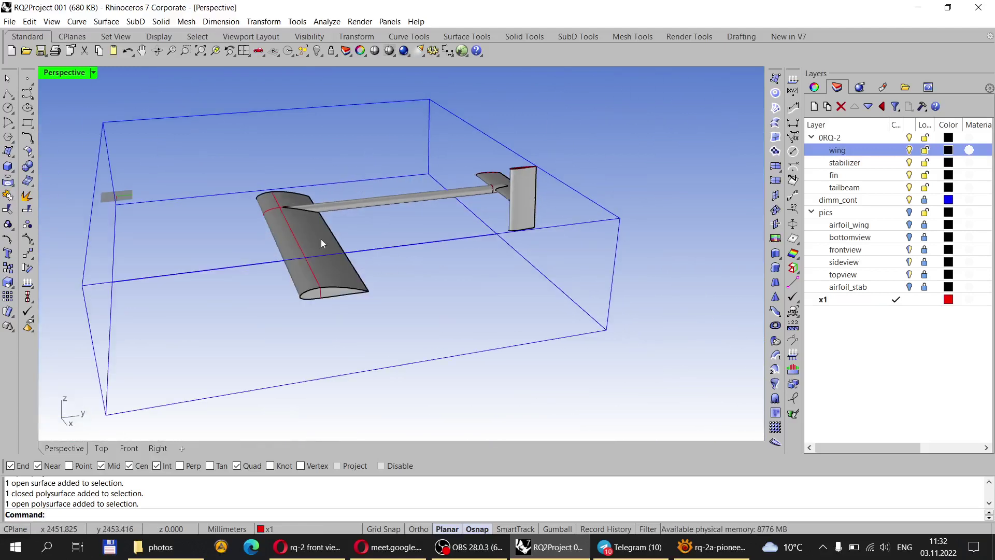
{"action": "scroll", "coordinate": [271, 239], "scroll_direction": "up", "scroll_amount": 5}
{"action": "scroll", "coordinate": [356, 247], "scroll_direction": "down", "scroll_amount": 5}
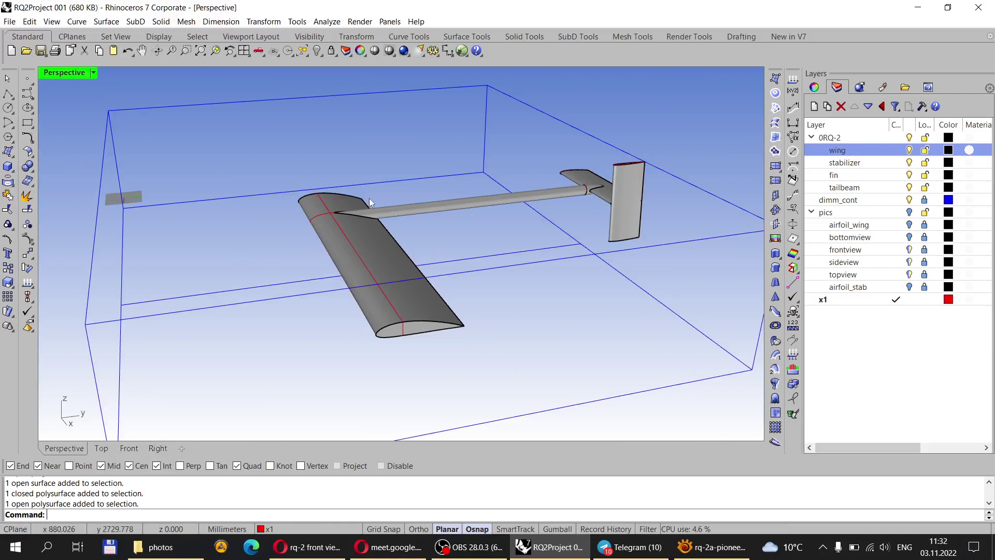
{"action": "right_click_drag", "start_coordinate": [437, 213], "coordinate": [501, 218]}
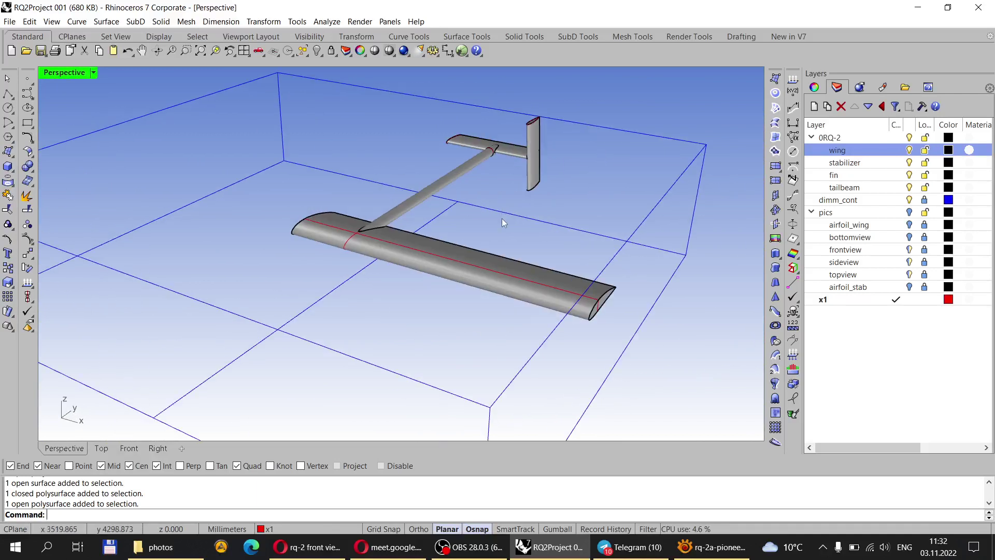
{"action": "scroll", "coordinate": [439, 201], "scroll_direction": "down", "scroll_amount": 3}
{"action": "scroll", "coordinate": [436, 197], "scroll_direction": "up", "scroll_amount": 6}
{"action": "scroll", "coordinate": [450, 229], "scroll_direction": "down", "scroll_amount": 5}
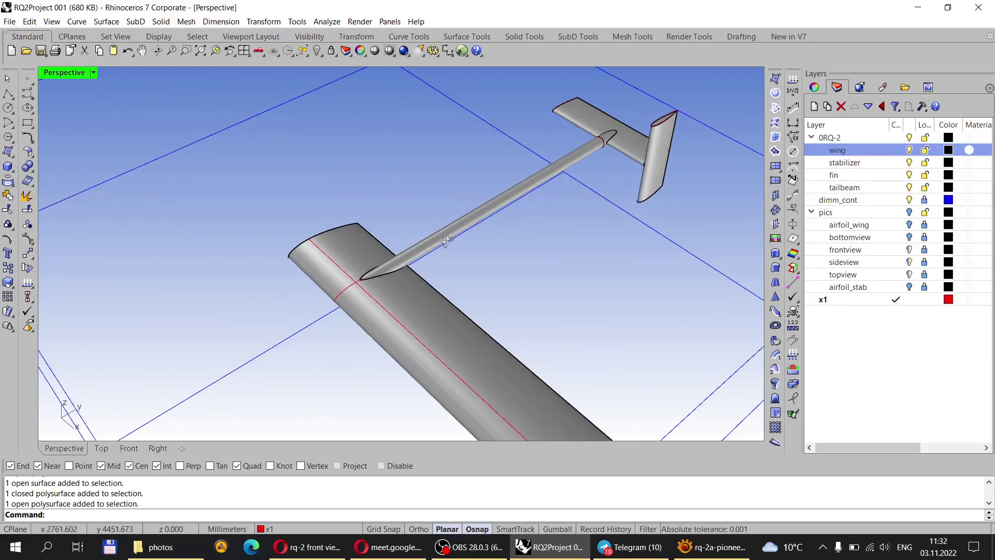
{"action": "right_click_drag", "start_coordinate": [409, 212], "coordinate": [495, 340]}
{"action": "scroll", "coordinate": [536, 322], "scroll_direction": "up", "scroll_amount": 5}
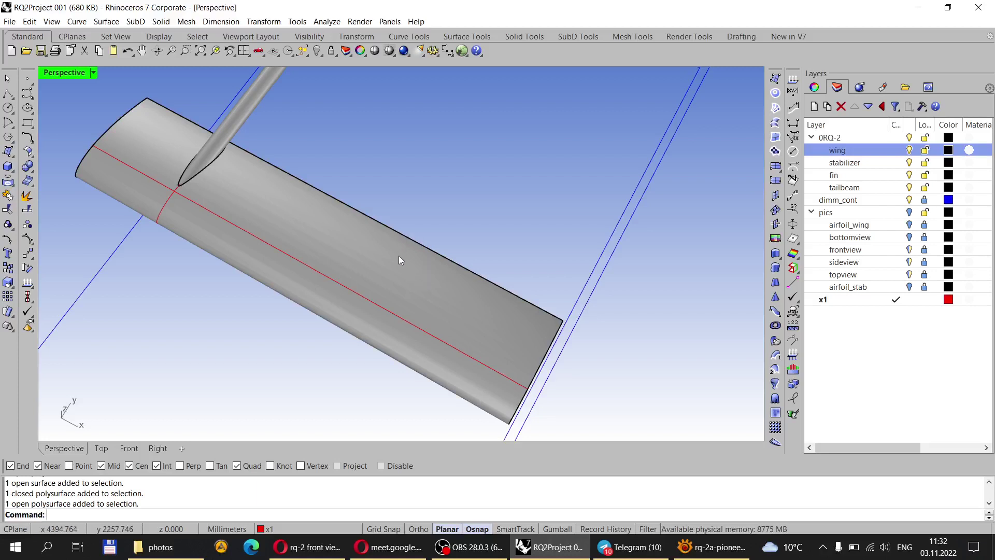
{"action": "scroll", "coordinate": [455, 284], "scroll_direction": "down", "scroll_amount": 4}
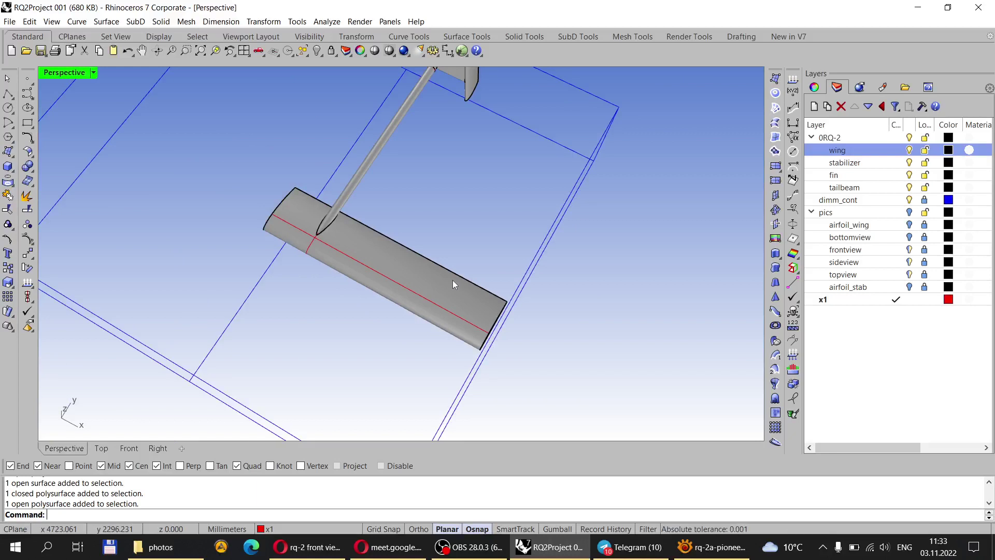
{"action": "scroll", "coordinate": [473, 268], "scroll_direction": "down", "scroll_amount": 3}
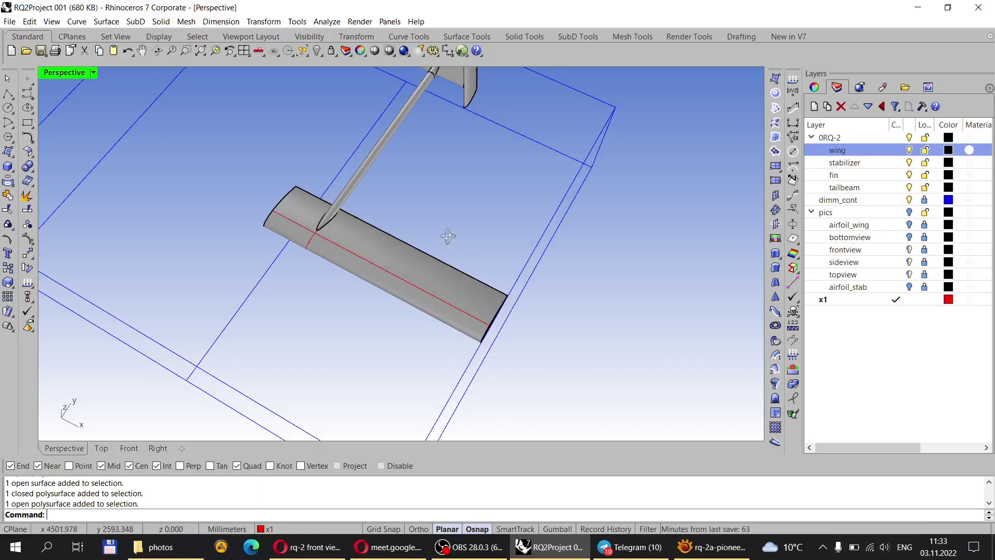
Inspect the wing, tail beam and tail surfaces again from above, from the wing tip and from the front.
{"action": "right_click_drag", "start_coordinate": [446, 233], "coordinate": [429, 168]}
{"action": "scroll", "coordinate": [414, 176], "scroll_direction": "up", "scroll_amount": 4}
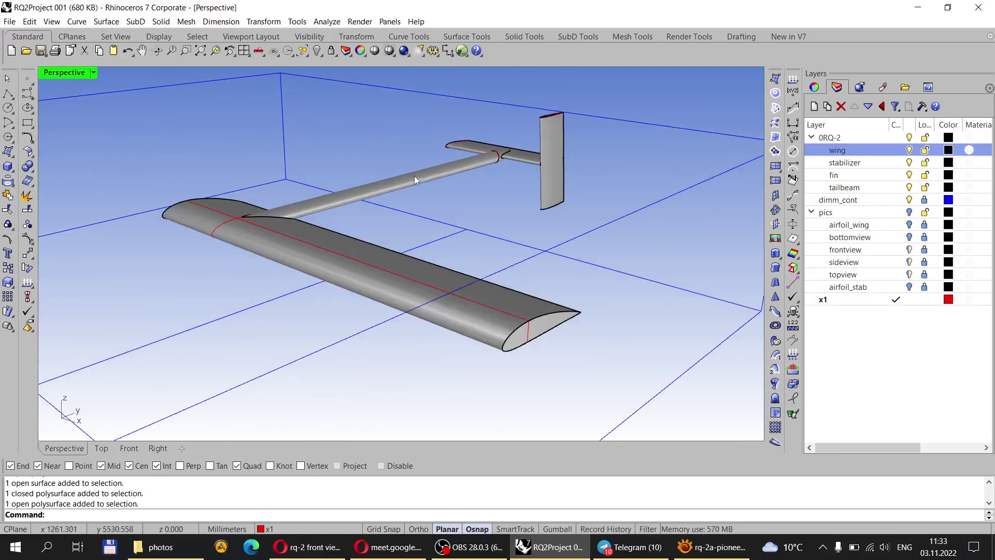
{"action": "right_click_drag", "start_coordinate": [444, 189], "coordinate": [414, 181]}
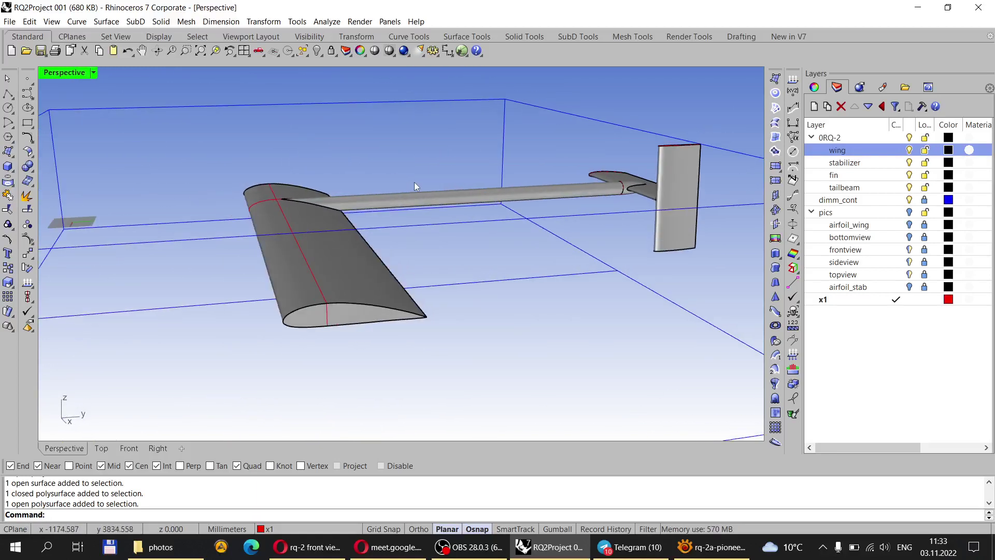
{"action": "scroll", "coordinate": [440, 198], "scroll_direction": "down", "scroll_amount": 2}
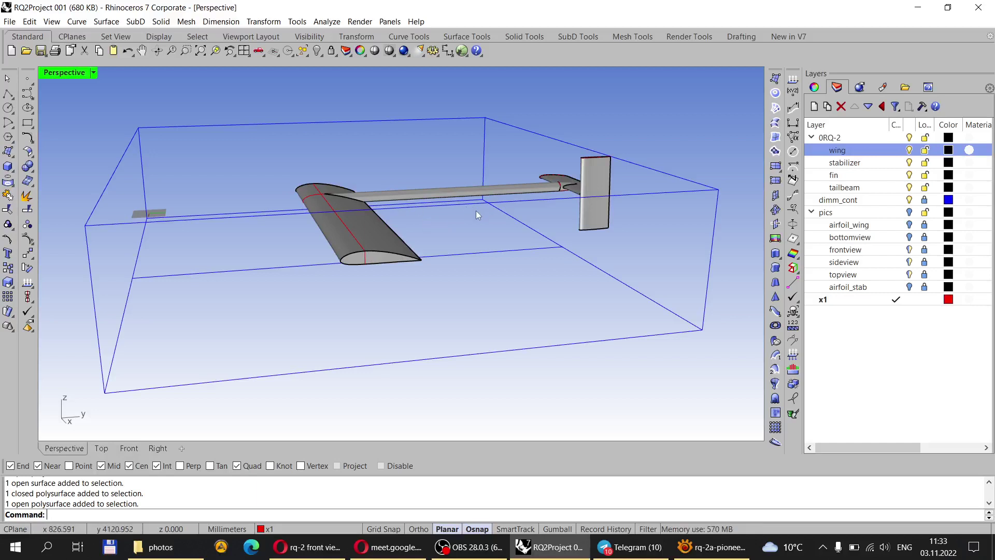
{"action": "scroll", "coordinate": [474, 243], "scroll_direction": "down", "scroll_amount": 3}
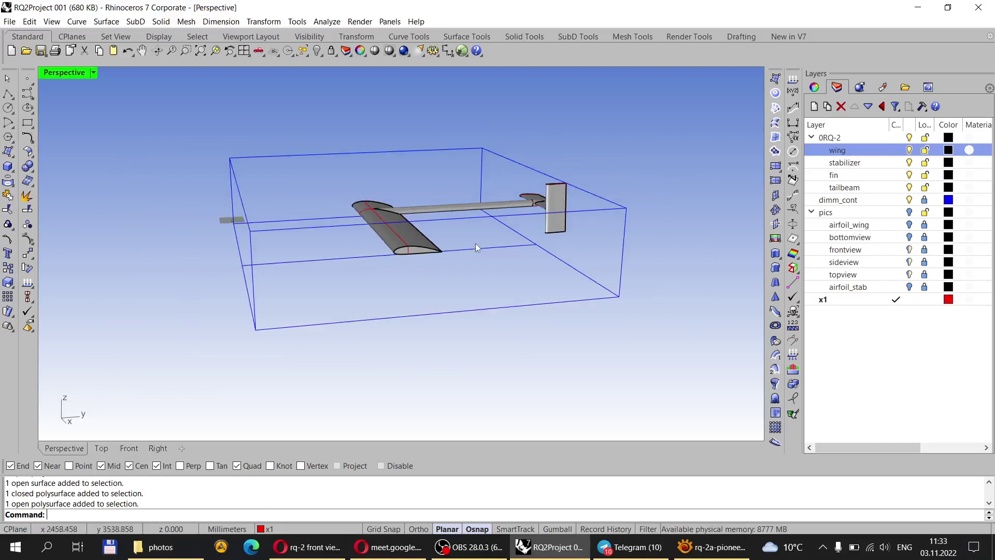
{"action": "scroll", "coordinate": [411, 209], "scroll_direction": "up", "scroll_amount": 5}
{"action": "scroll", "coordinate": [411, 205], "scroll_direction": "up", "scroll_amount": 2}
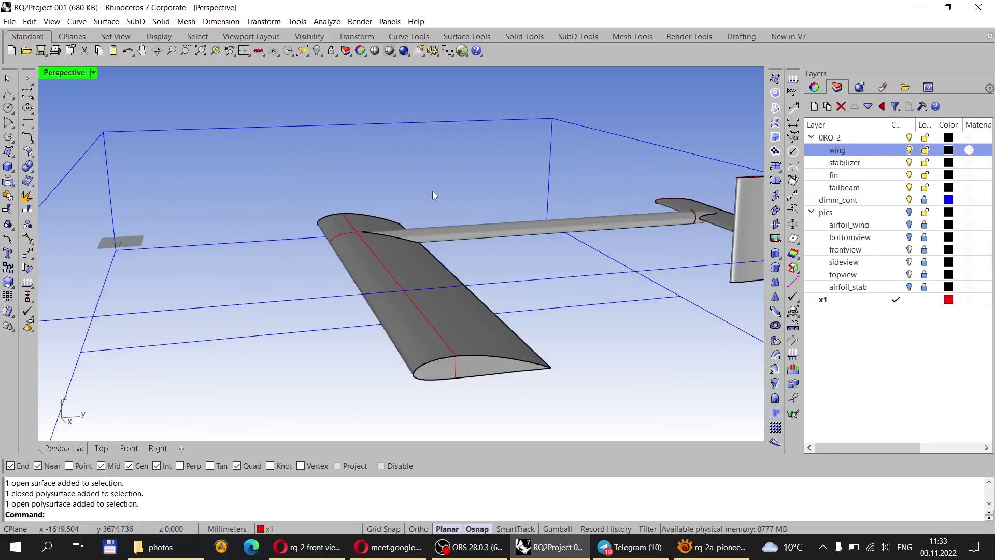
{"action": "right_click_drag", "start_coordinate": [432, 191], "coordinate": [476, 263]}
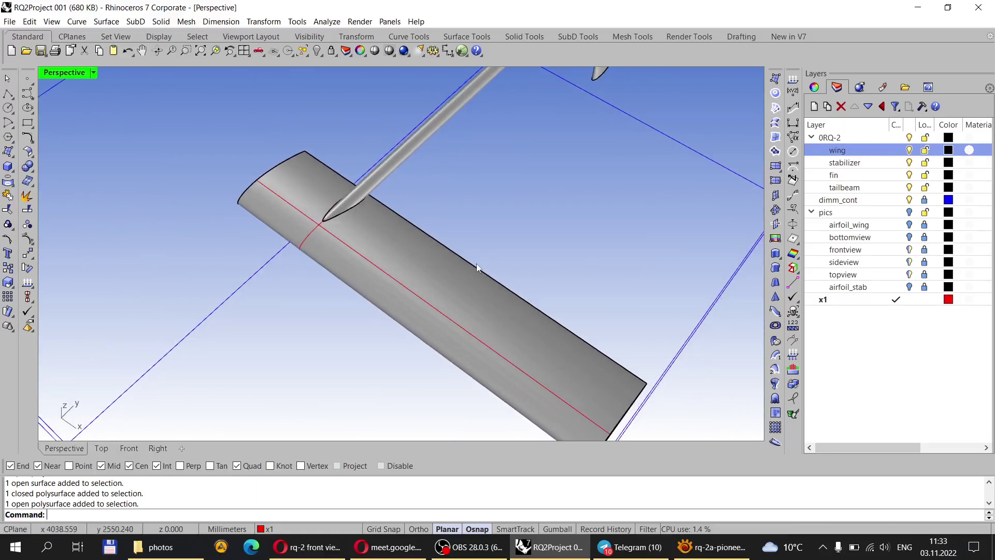
{"action": "scroll", "coordinate": [468, 250], "scroll_direction": "up", "scroll_amount": 2}
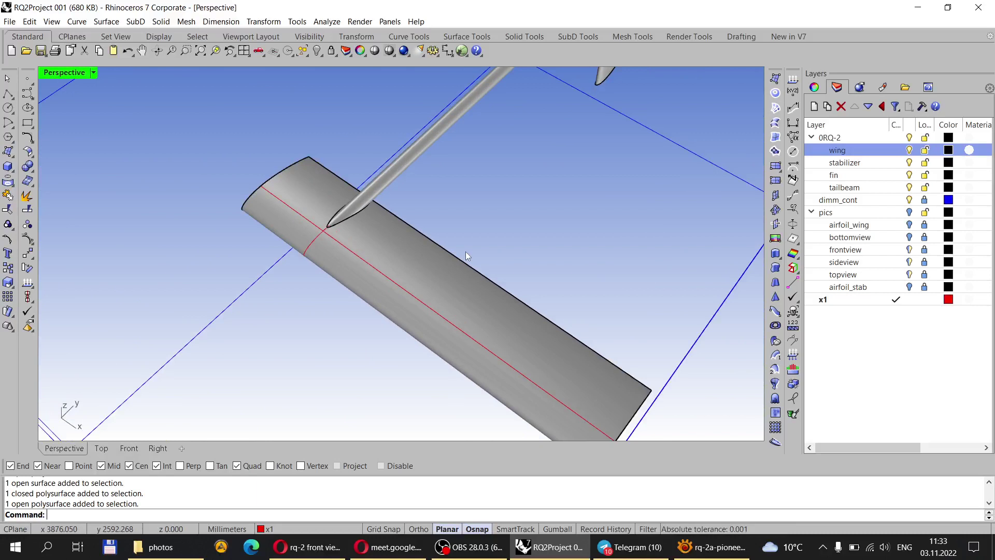
{"action": "right_click_drag", "start_coordinate": [498, 241], "coordinate": [465, 200]}
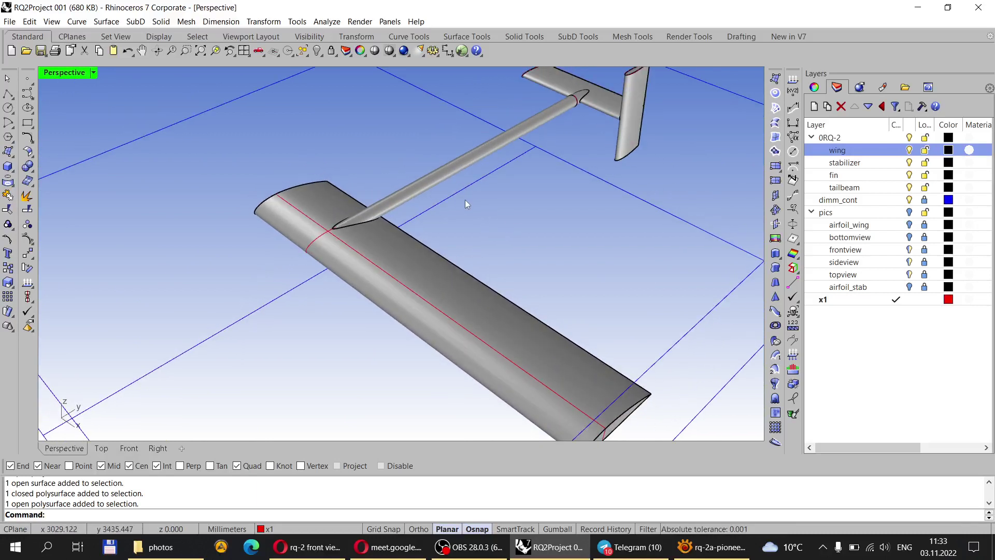
{"action": "scroll", "coordinate": [374, 355], "scroll_direction": "down", "scroll_amount": 3}
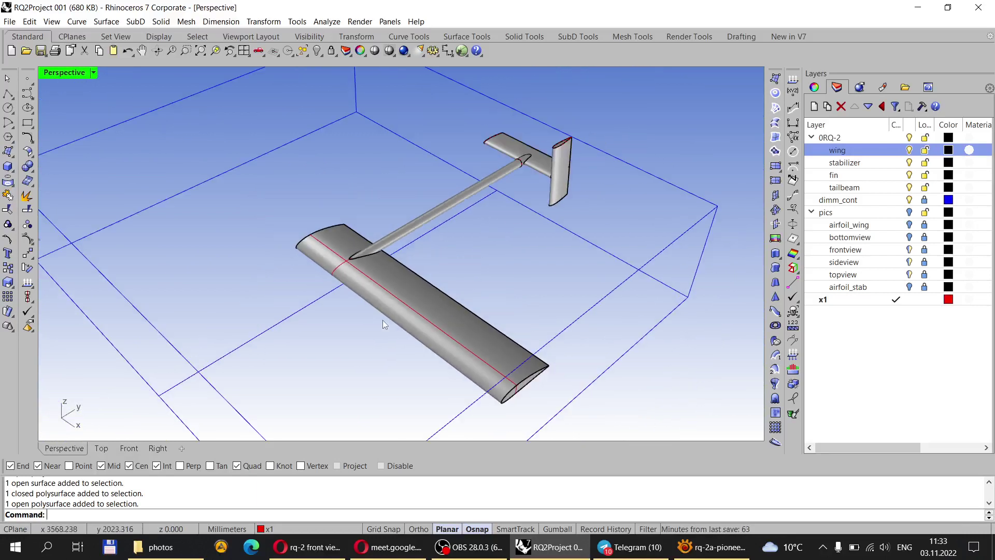
{"action": "scroll", "coordinate": [383, 319], "scroll_direction": "up", "scroll_amount": 2}
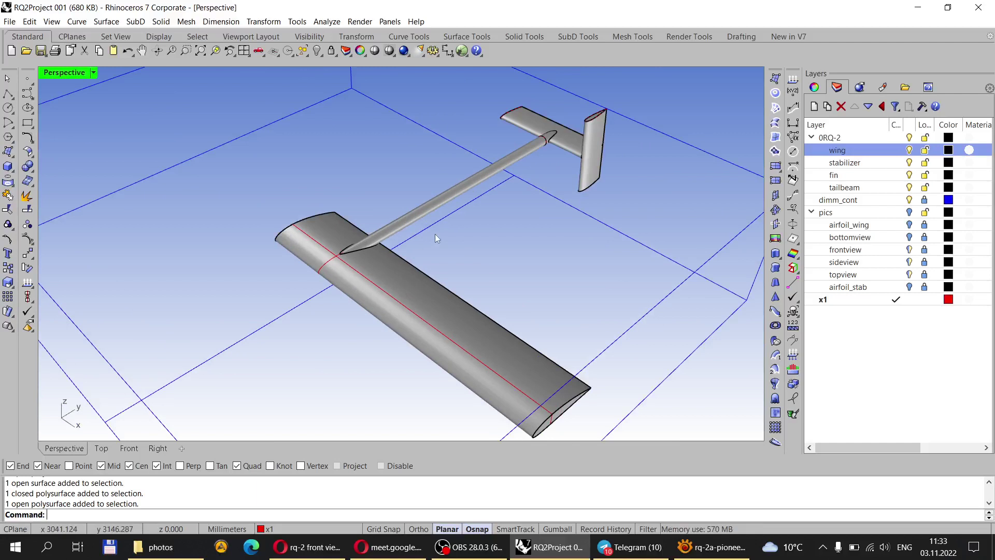
{"action": "scroll", "coordinate": [435, 234], "scroll_direction": "down", "scroll_amount": 1}
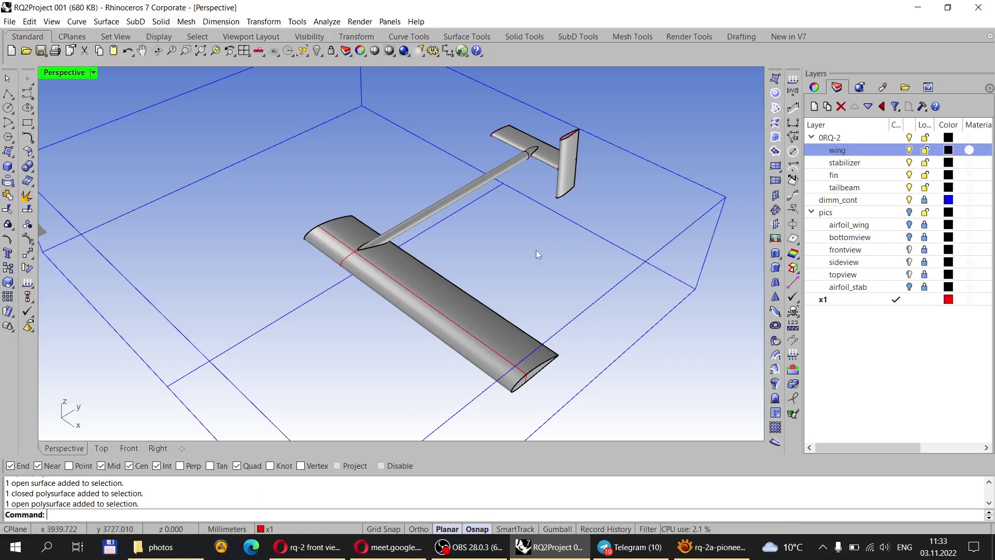
{"action": "right_click_drag", "start_coordinate": [489, 272], "coordinate": [540, 252]}
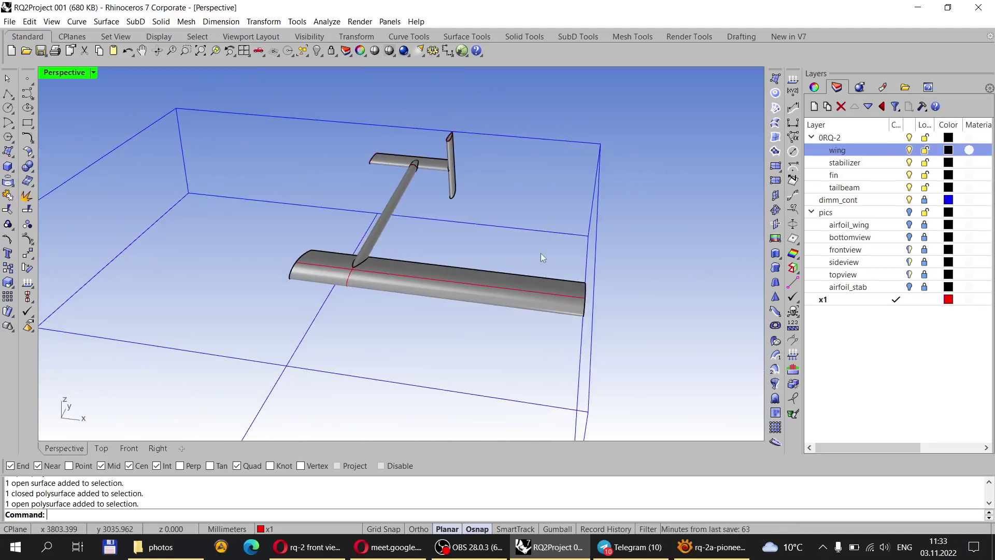
{"action": "scroll", "coordinate": [554, 244], "scroll_direction": "up", "scroll_amount": 4}
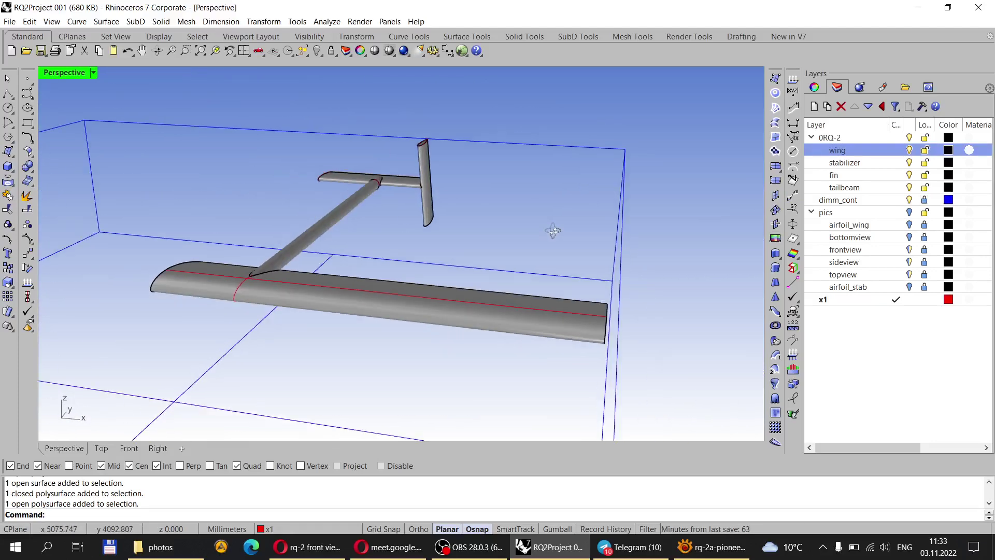
{"action": "right_click_drag", "start_coordinate": [549, 227], "coordinate": [427, 241]}
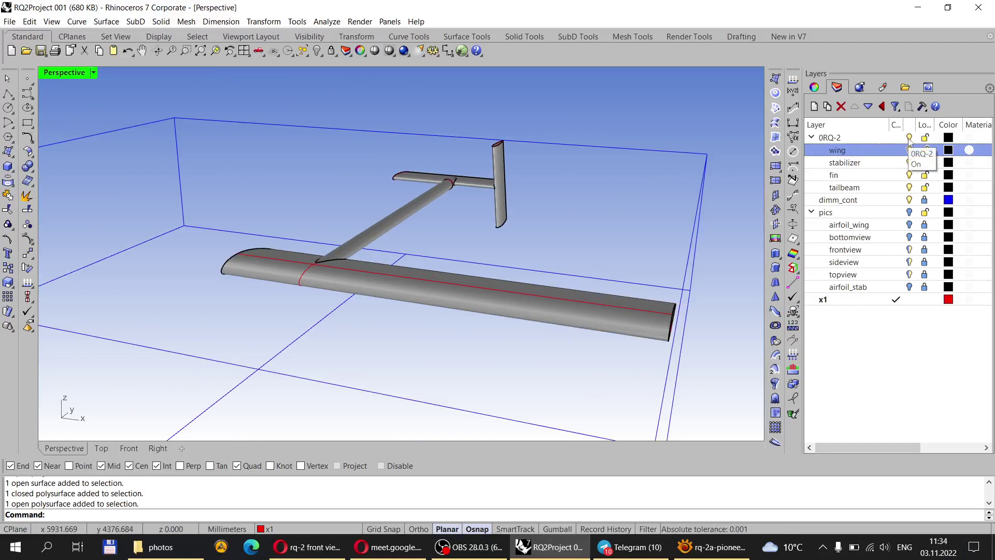
Hide the 0RQ-2 layer with all its sublayers, leaving the red construction curves on show.
{"action": "left_click", "coordinate": [909, 138]}
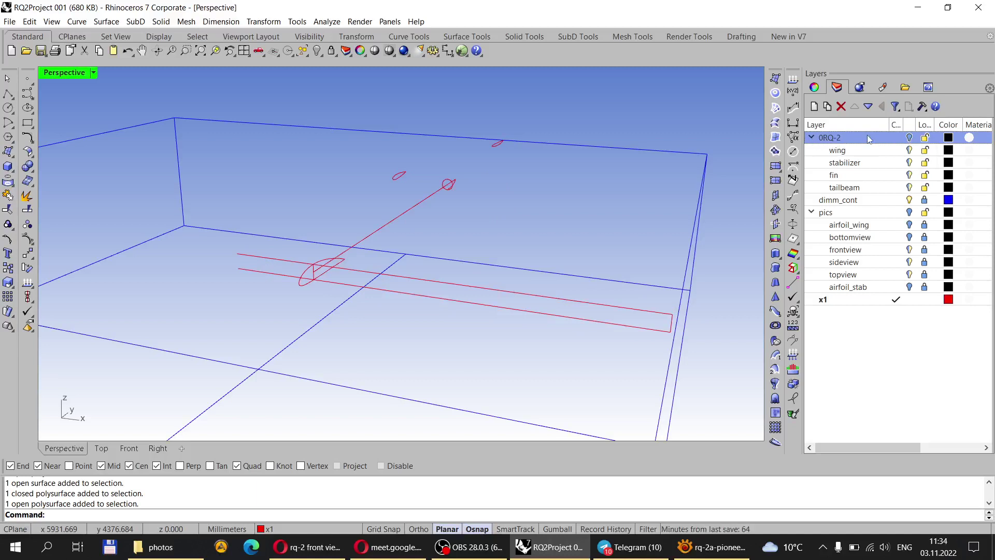
{"action": "left_click", "coordinate": [910, 138]}
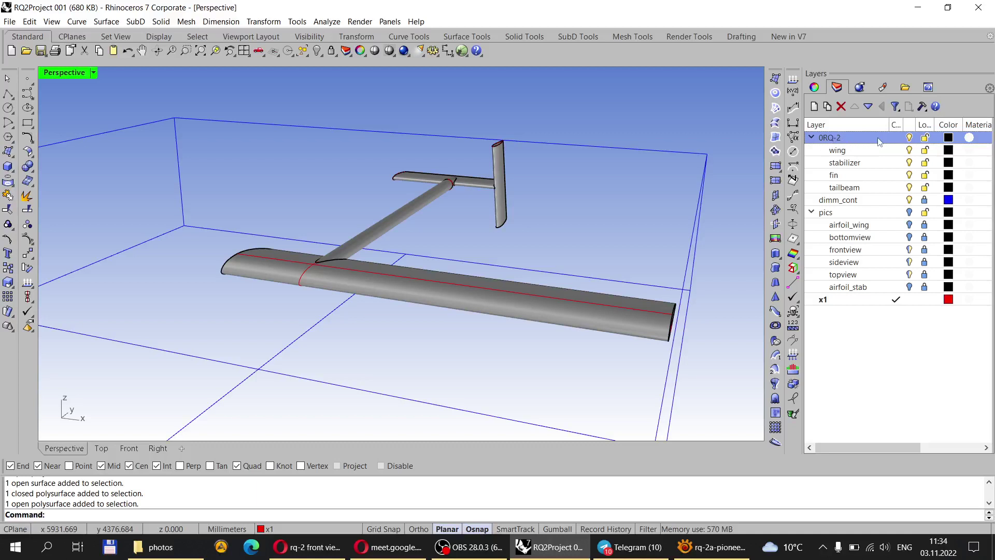
{"action": "left_click", "coordinate": [909, 139]}
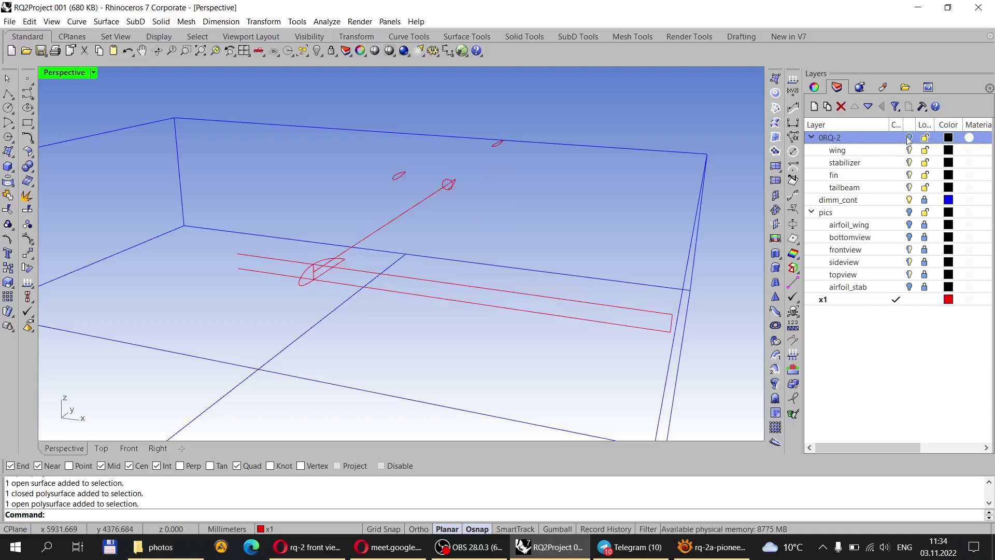
Examine the red construction curves of the wing, tail beam and tail within the blue dimension box.
{"action": "key", "text": "Home"}
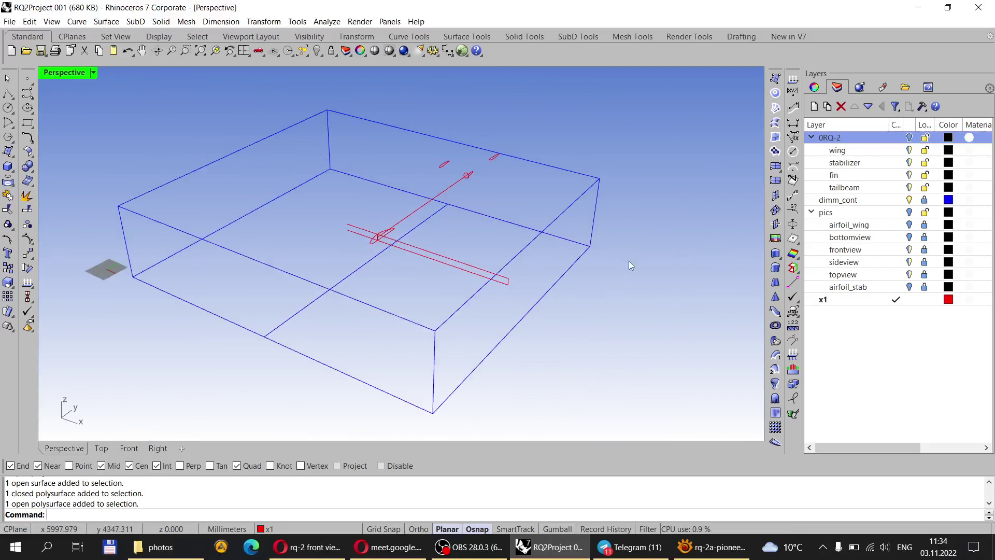
{"action": "scroll", "coordinate": [444, 288], "scroll_direction": "up", "scroll_amount": 3}
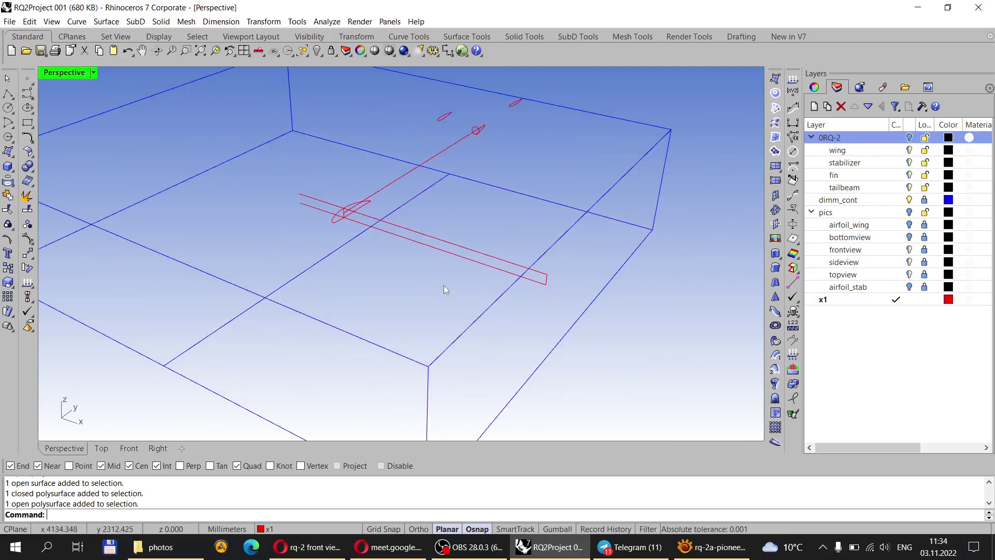
{"action": "scroll", "coordinate": [427, 330], "scroll_direction": "down", "scroll_amount": 4}
{"action": "right_click_drag", "start_coordinate": [427, 330], "coordinate": [571, 289]}
{"action": "left_click_drag", "start_coordinate": [635, 338], "coordinate": [253, 141]}
{"action": "right_click_drag", "start_coordinate": [259, 155], "coordinate": [376, 262]}
{"action": "left_click", "coordinate": [402, 271]}
{"action": "scroll", "coordinate": [406, 264], "scroll_direction": "down", "scroll_amount": 3}
{"action": "scroll", "coordinate": [521, 309], "scroll_direction": "up", "scroll_amount": 5}
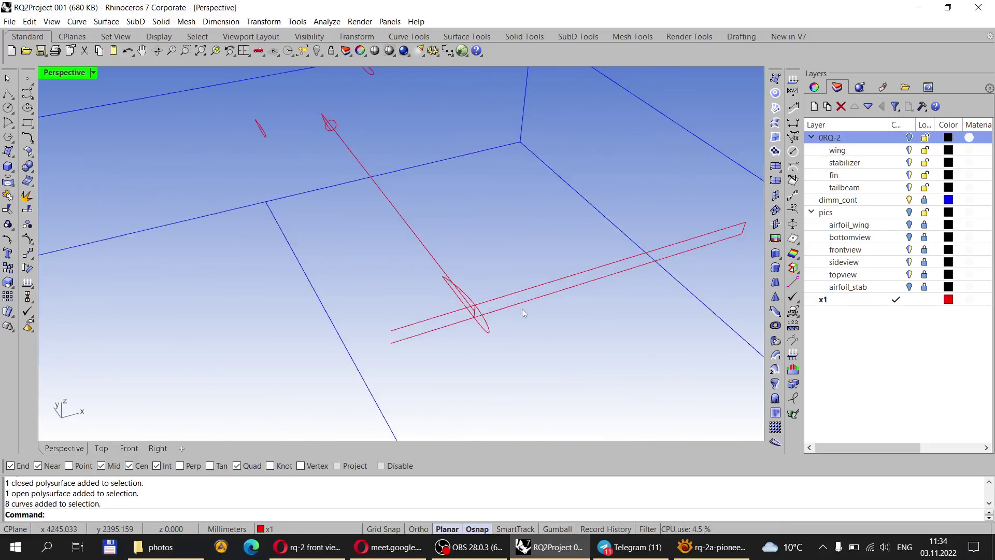
{"action": "right_click_drag", "start_coordinate": [521, 309], "coordinate": [420, 284]}
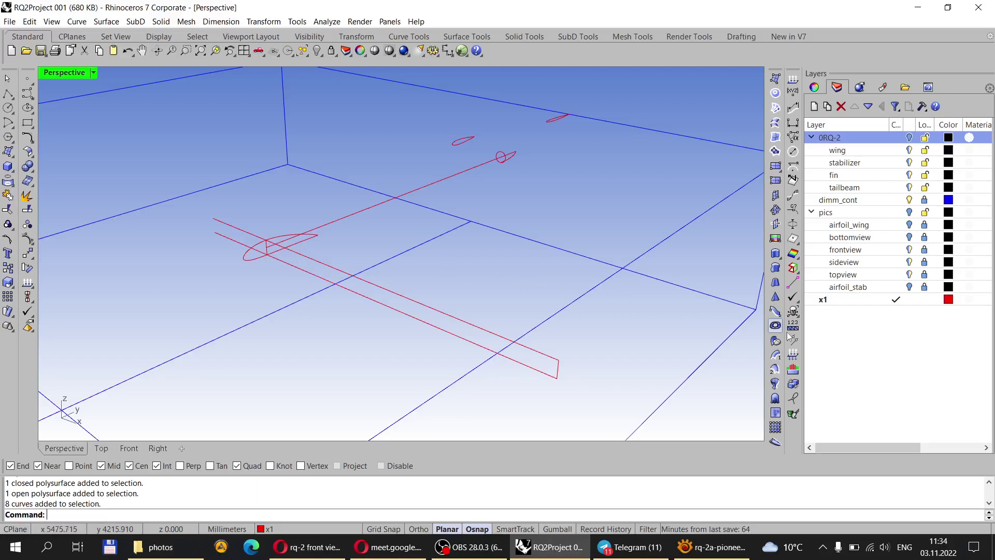
Create a new top-level layer named ztrash.
{"action": "right_click", "coordinate": [846, 337]}
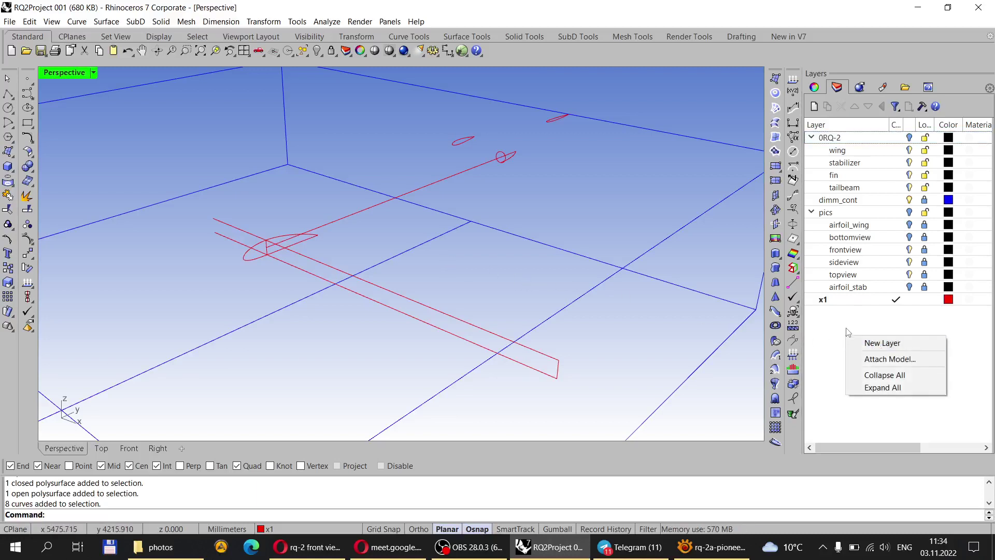
{"action": "left_click", "coordinate": [820, 325]}
{"action": "right_click", "coordinate": [834, 318]}
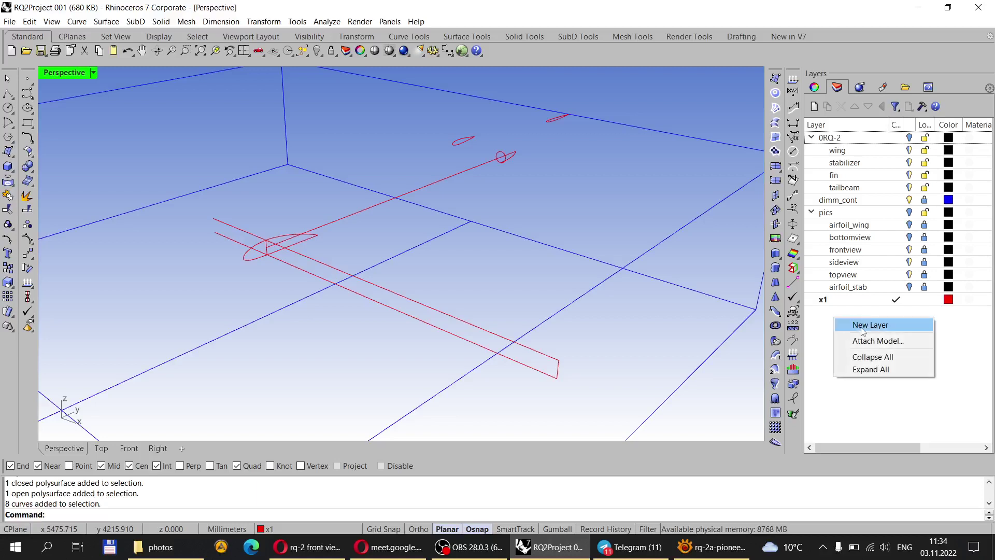
{"action": "left_click", "coordinate": [860, 325]}
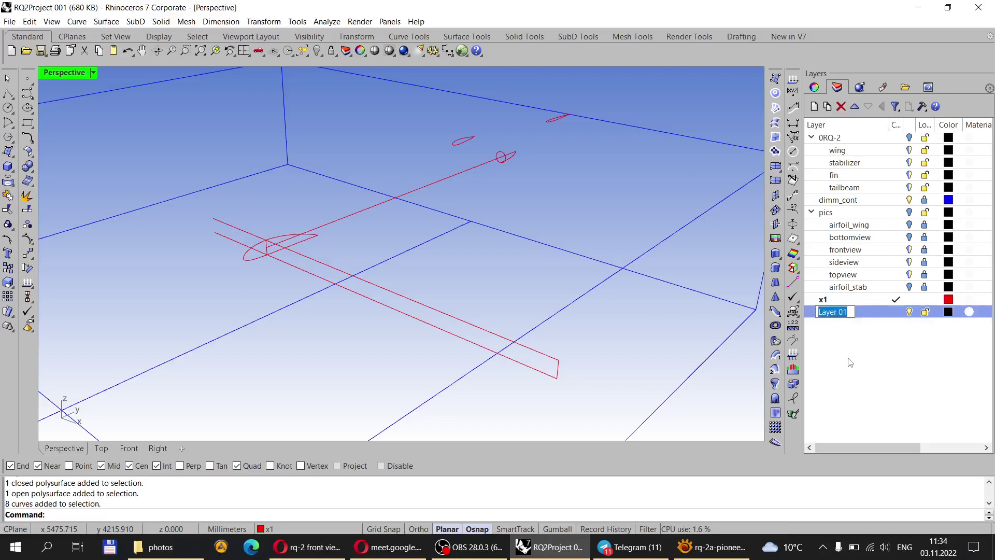
{"action": "type", "text": "z"}
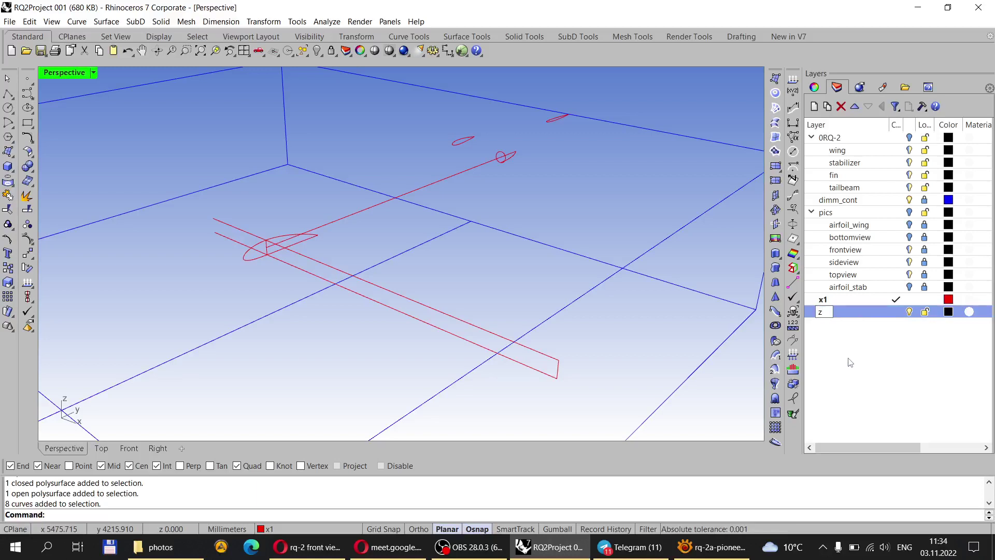
{"action": "type", "text": "tra"}
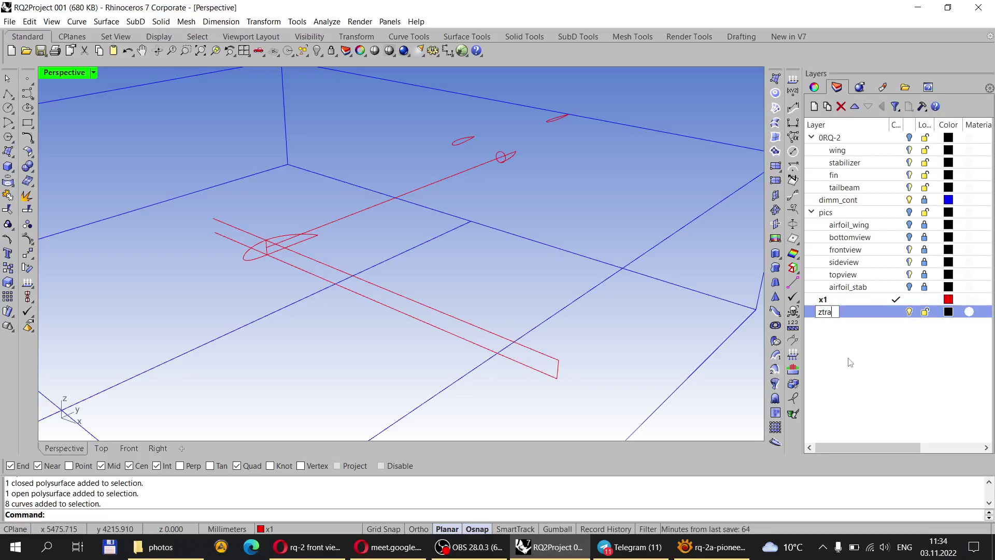
{"action": "type", "text": "sh"}
{"action": "key", "text": "Return"}
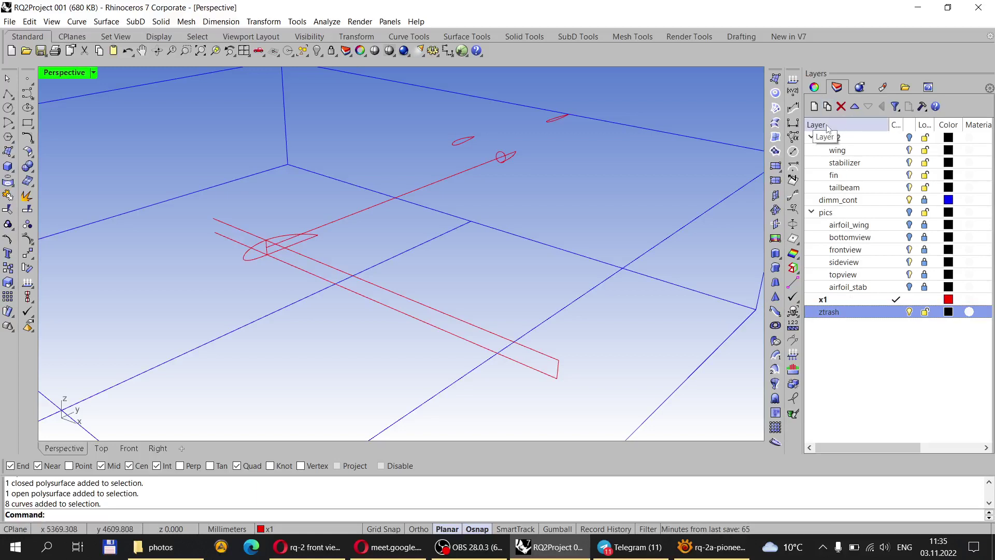
Switch to the Opera browser and translate the Ukrainian word "сортувати" into English with Google Translate.
{"action": "left_click", "coordinate": [308, 547]}
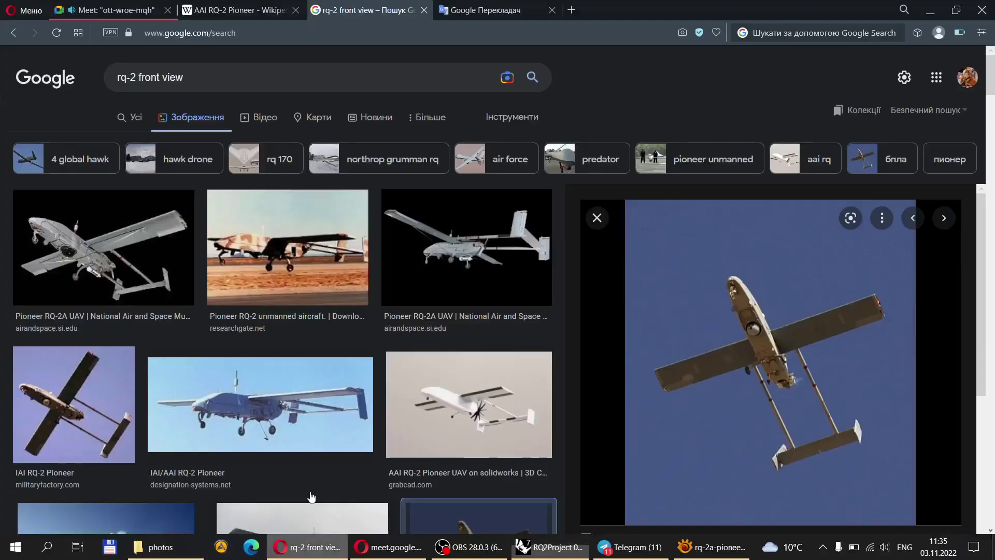
{"action": "left_click", "coordinate": [451, 13]}
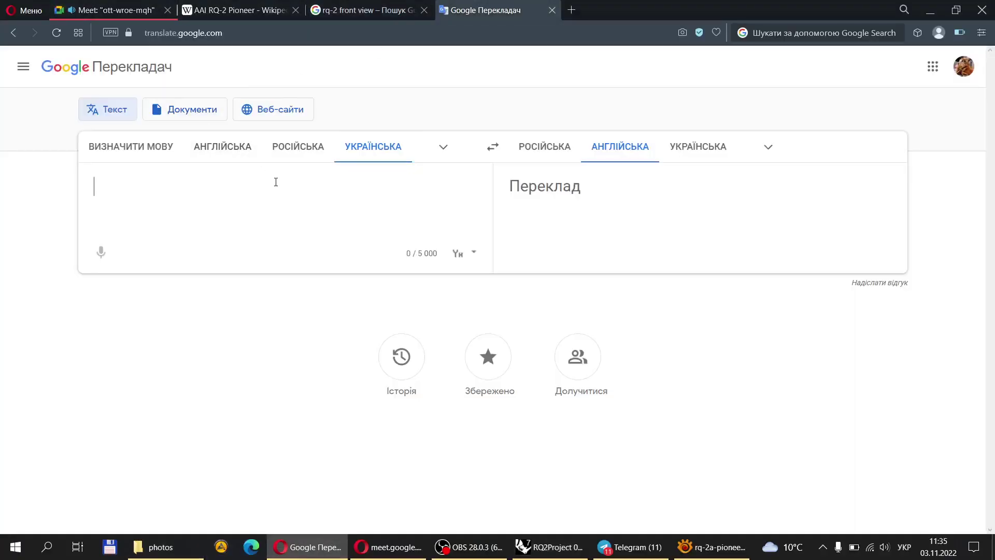
{"action": "type", "text": "сортувати"}
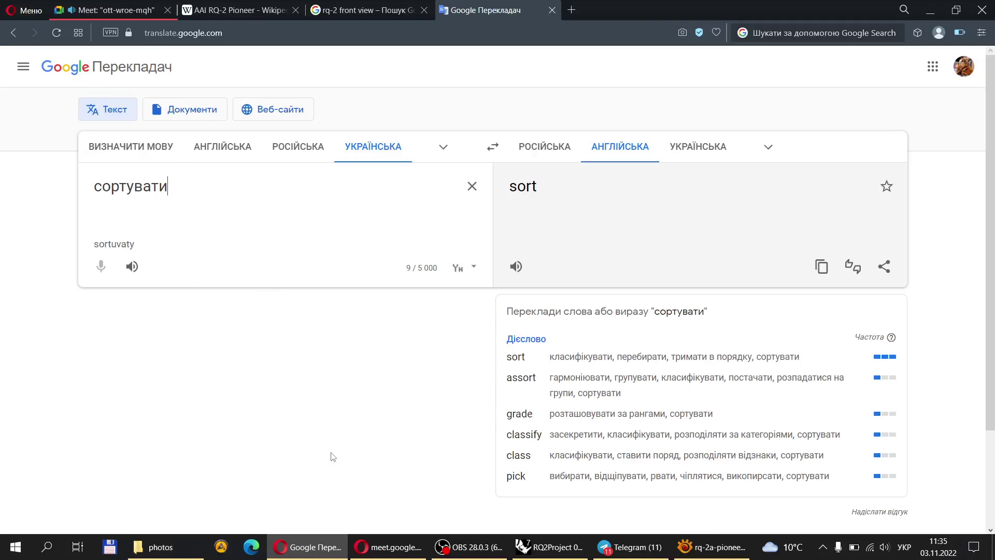
{"action": "left_click", "coordinate": [114, 10]}
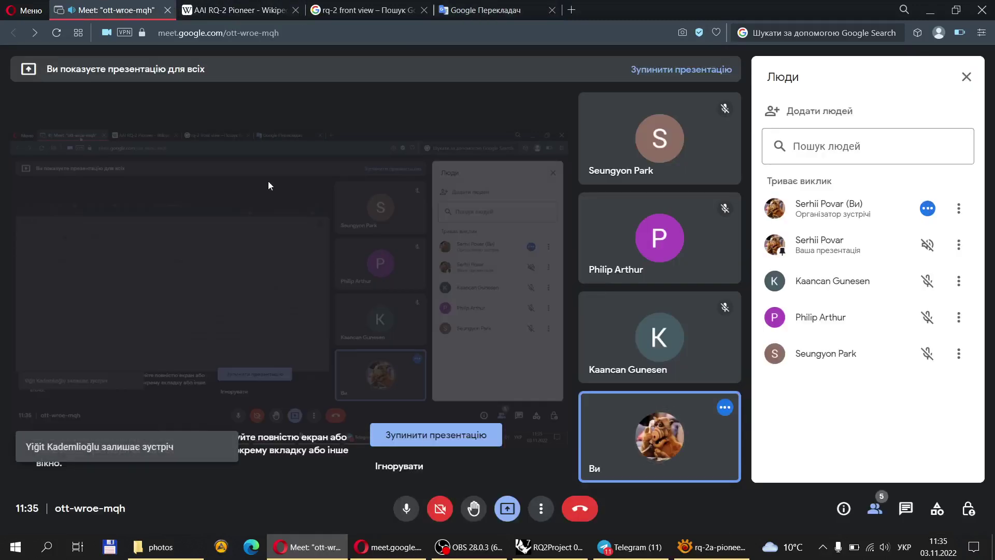
Switch back to Rhinoceros and sort the layer list alphabetically by layer name.
{"action": "left_click", "coordinate": [549, 546]}
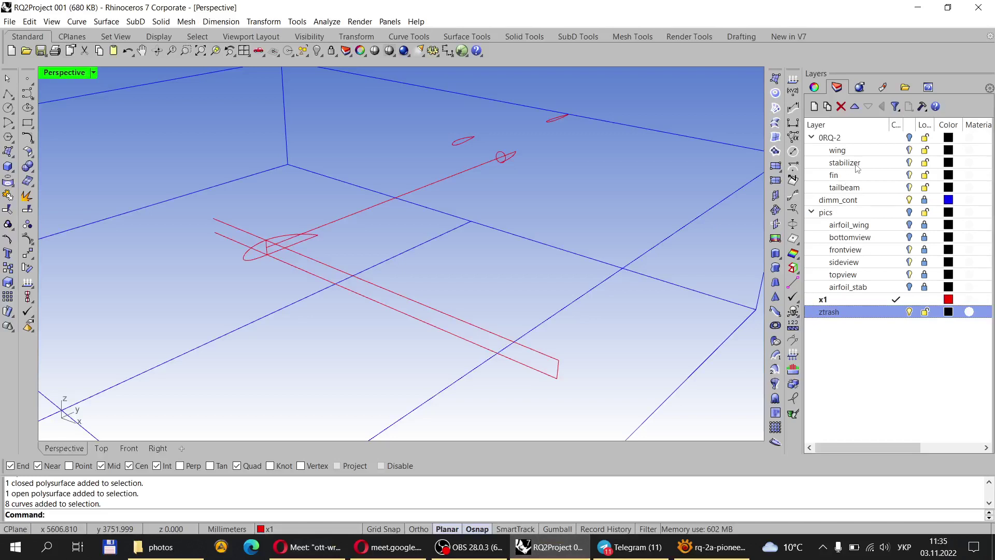
{"action": "left_click", "coordinate": [834, 127]}
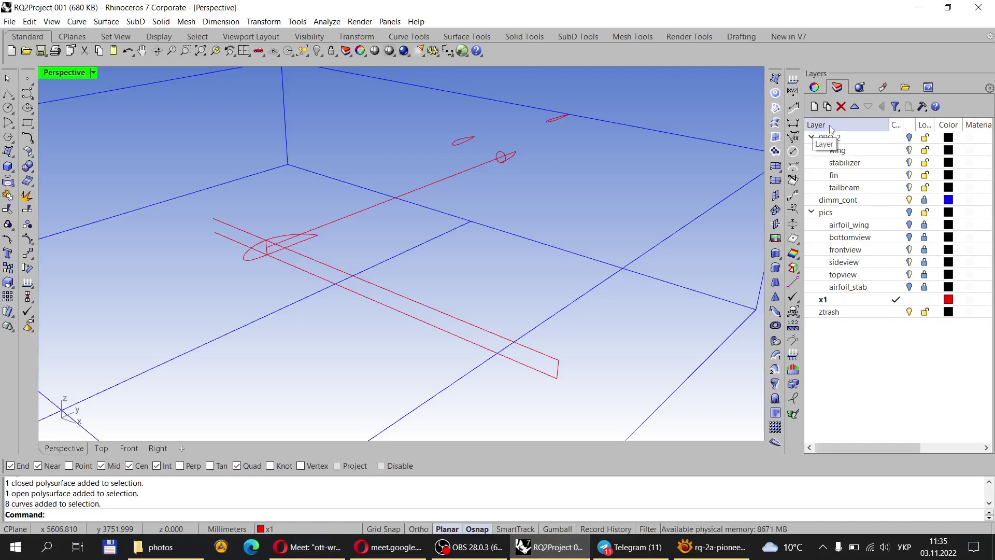
{"action": "left_click", "coordinate": [832, 126]}
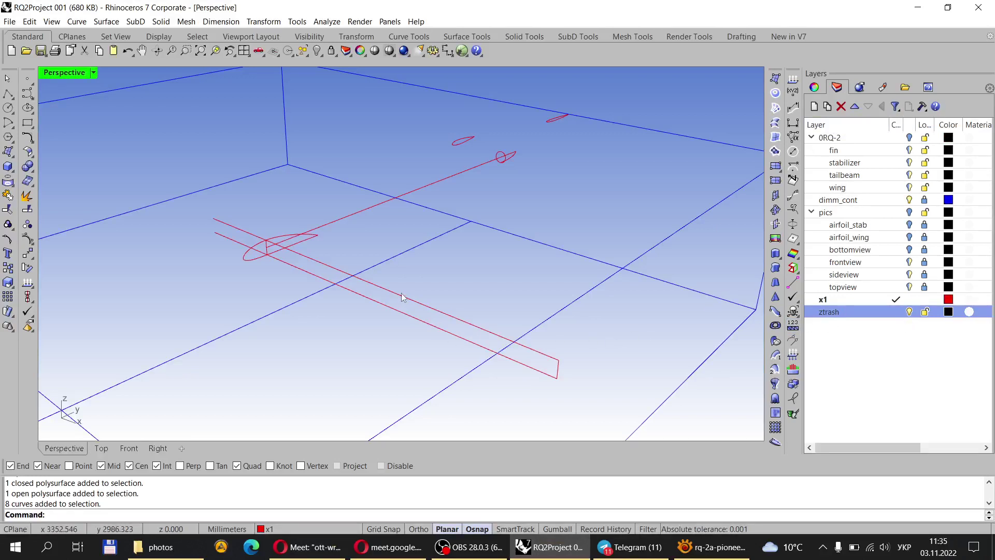
Move all the red construction curves of the wing, tail beam and tail to the ztrash layer.
{"action": "scroll", "coordinate": [402, 296], "scroll_direction": "down", "scroll_amount": 3}
{"action": "left_click_drag", "start_coordinate": [625, 395], "coordinate": [210, 120]}
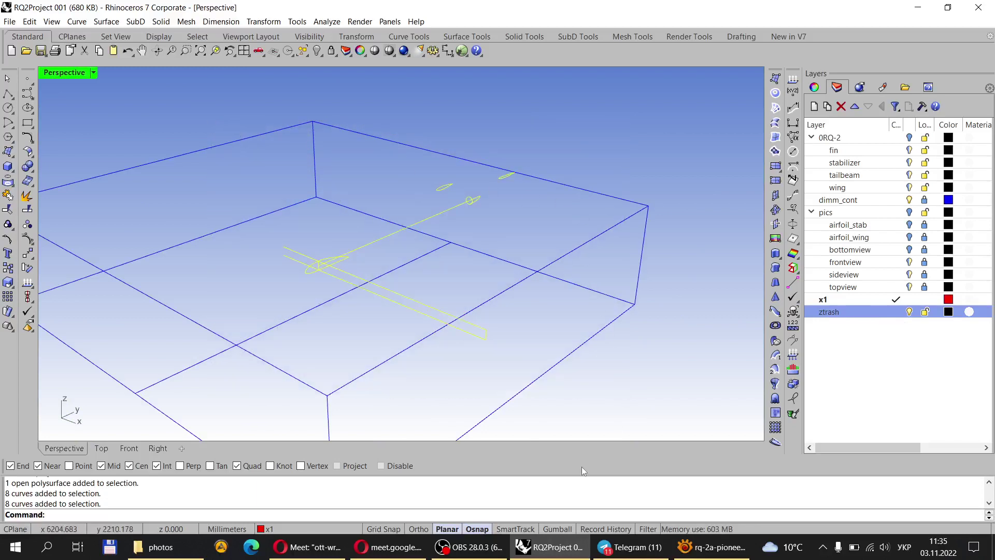
{"action": "left_click", "coordinate": [268, 530]}
{"action": "left_click", "coordinate": [300, 518]}
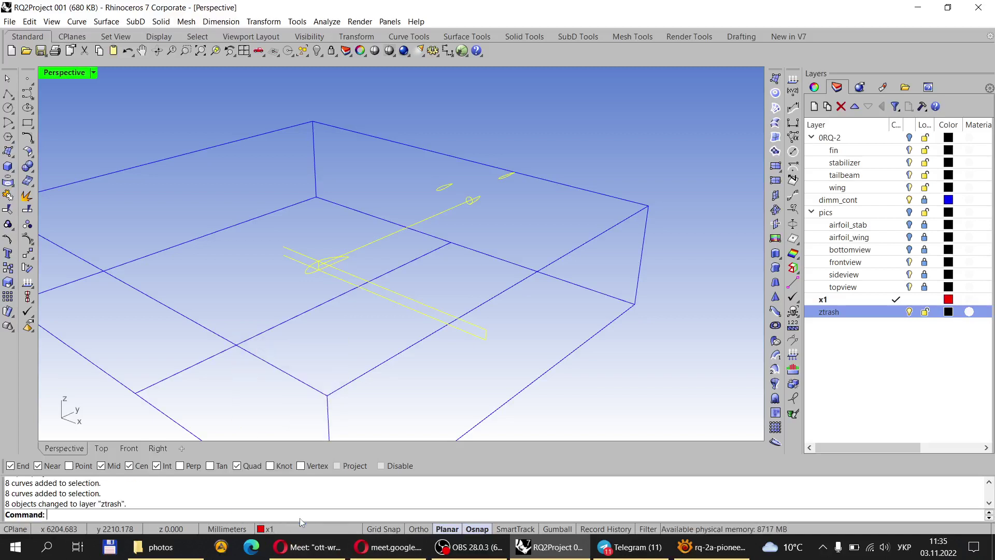
{"action": "left_click", "coordinate": [371, 319]}
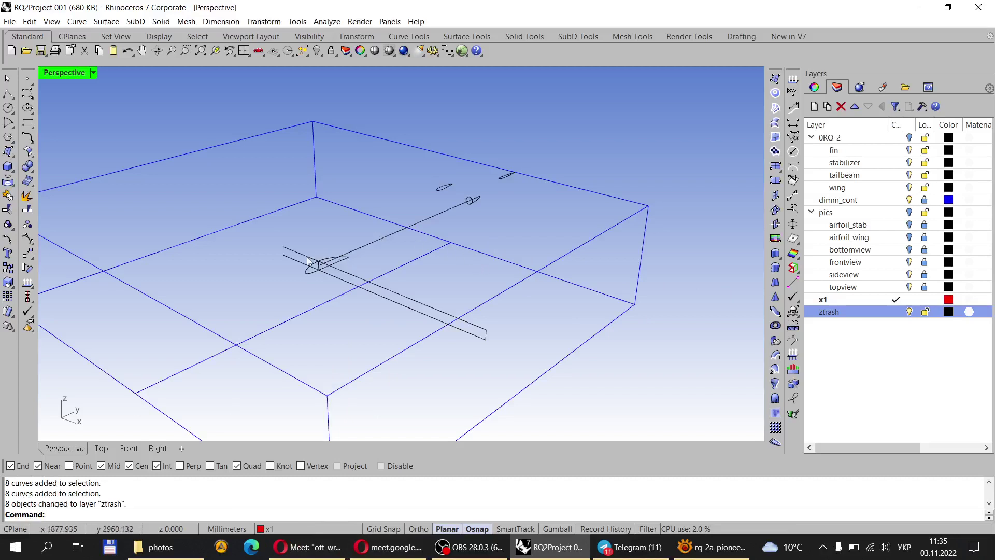
Examine the construction curves on the ztrash layer from several angles within the blue dimension box.
{"action": "scroll", "coordinate": [318, 263], "scroll_direction": "up", "scroll_amount": 3}
{"action": "scroll", "coordinate": [318, 263], "scroll_direction": "down", "scroll_amount": 3}
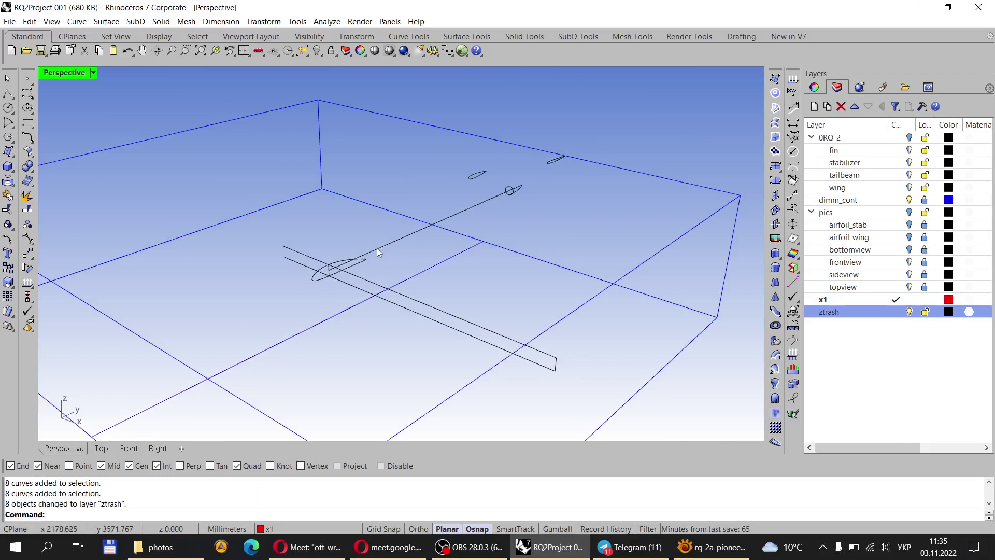
{"action": "scroll", "coordinate": [396, 242], "scroll_direction": "up", "scroll_amount": 2}
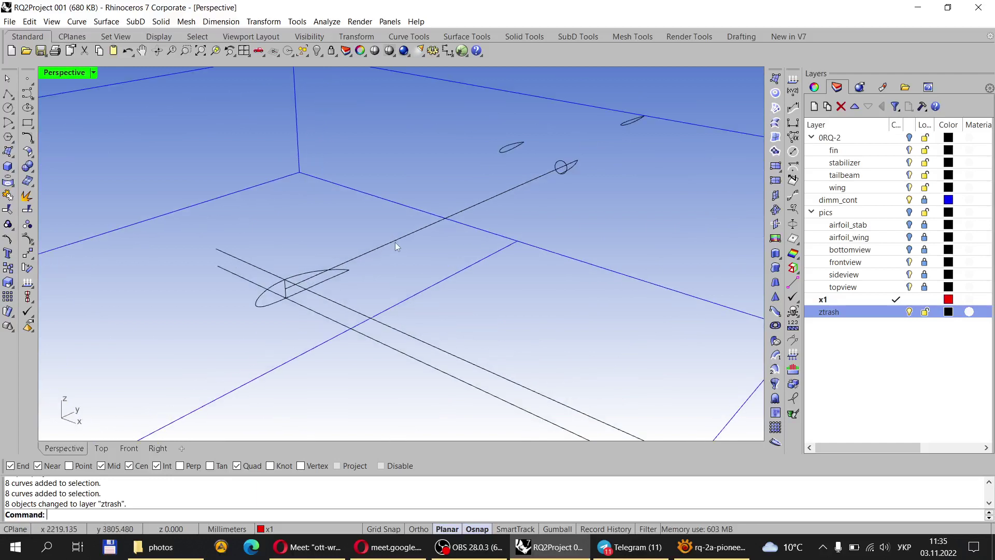
{"action": "right_click_drag", "start_coordinate": [411, 237], "coordinate": [442, 238]}
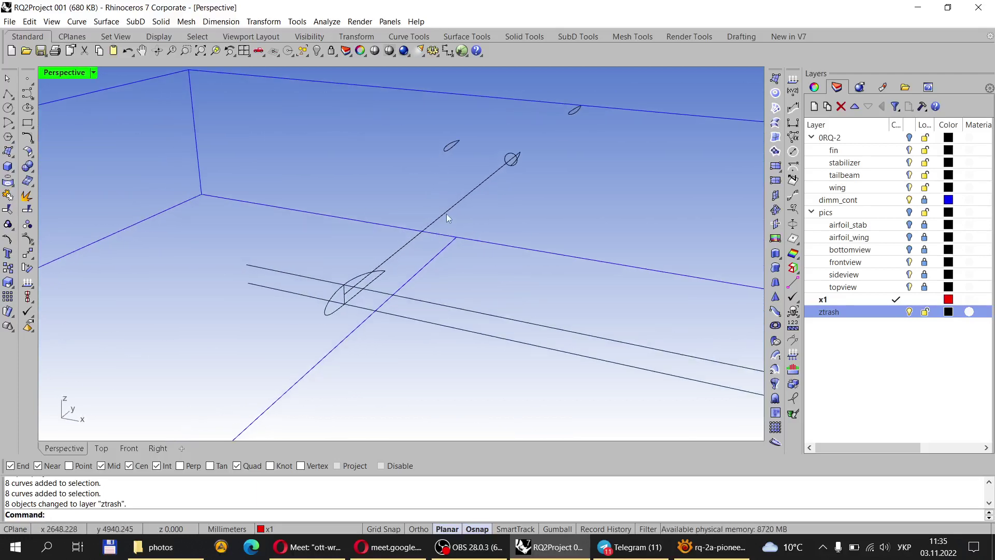
{"action": "scroll", "coordinate": [462, 207], "scroll_direction": "down", "scroll_amount": 3}
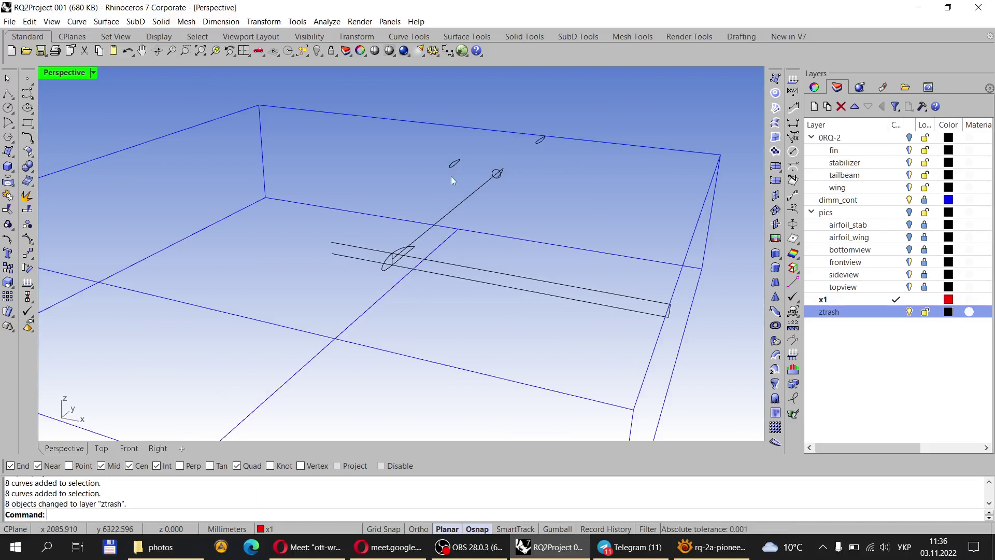
{"action": "right_click_drag", "start_coordinate": [452, 180], "coordinate": [417, 215]}
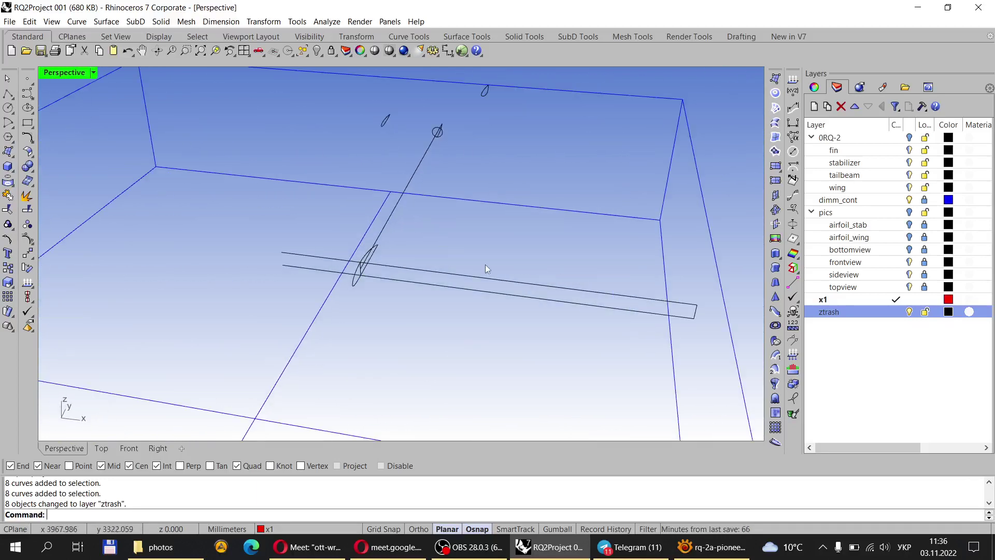
{"action": "right_click_drag", "start_coordinate": [486, 268], "coordinate": [391, 202]}
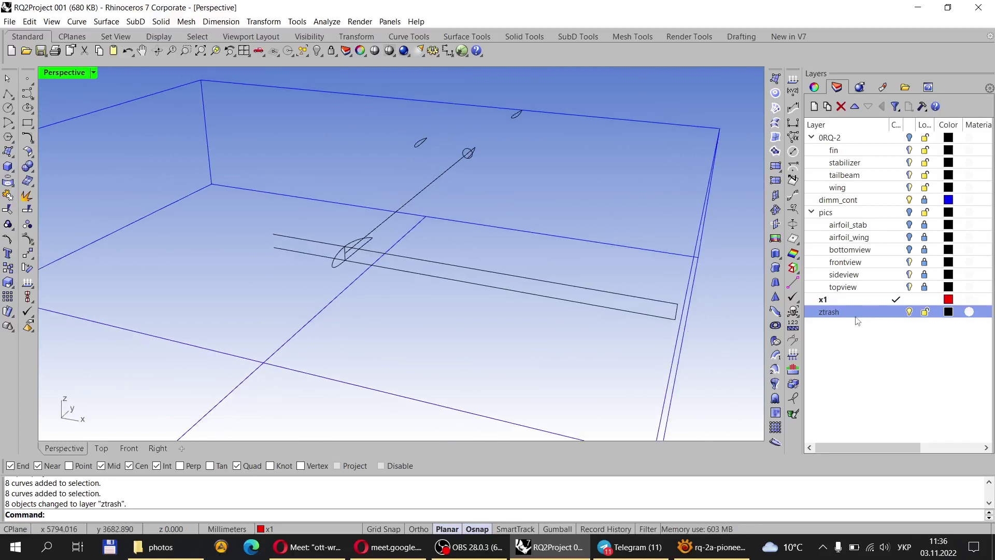
{"action": "right_click_drag", "start_coordinate": [519, 305], "coordinate": [577, 304]}
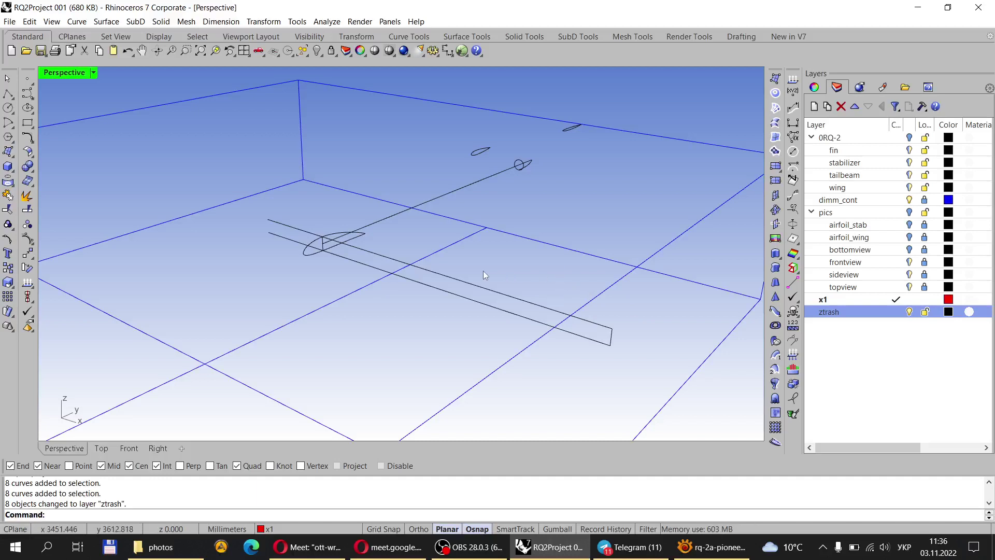
{"action": "scroll", "coordinate": [412, 280], "scroll_direction": "down", "scroll_amount": 3}
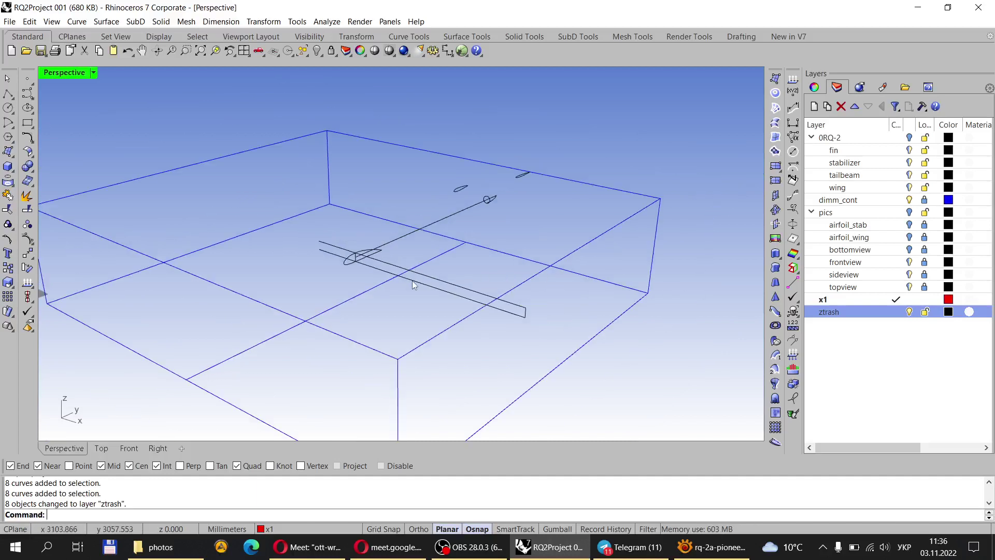
Hide the ztrash layer and select the x1 layer in the layer list.
{"action": "left_click", "coordinate": [910, 312]}
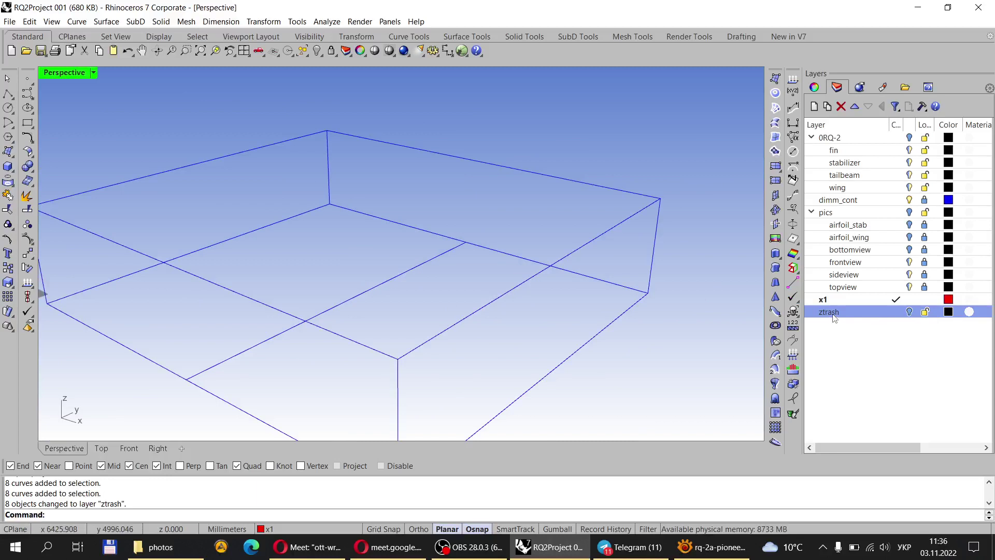
{"action": "left_click", "coordinate": [887, 300]}
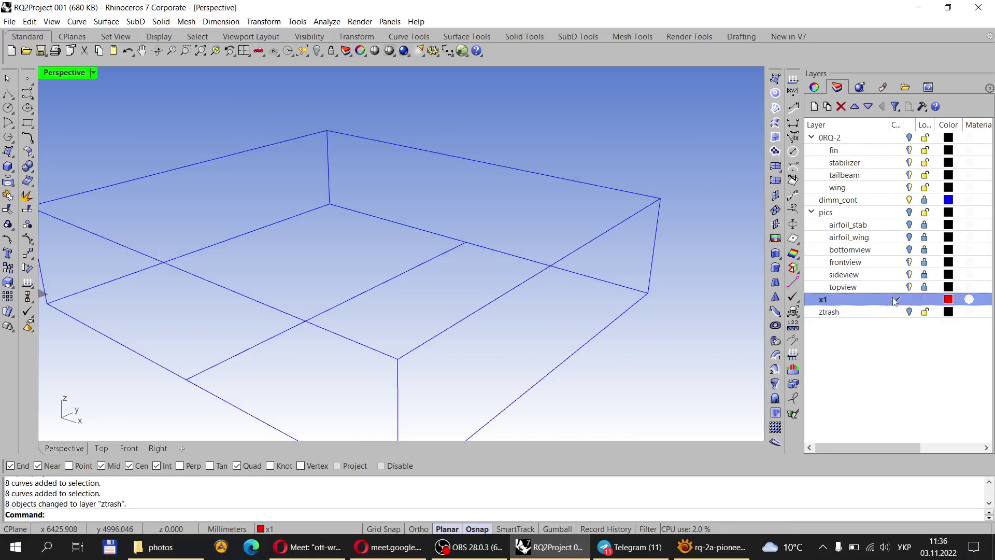
{"action": "scroll", "coordinate": [311, 205], "scroll_direction": "down", "scroll_amount": 3}
{"action": "scroll", "coordinate": [452, 315], "scroll_direction": "up", "scroll_amount": 2}
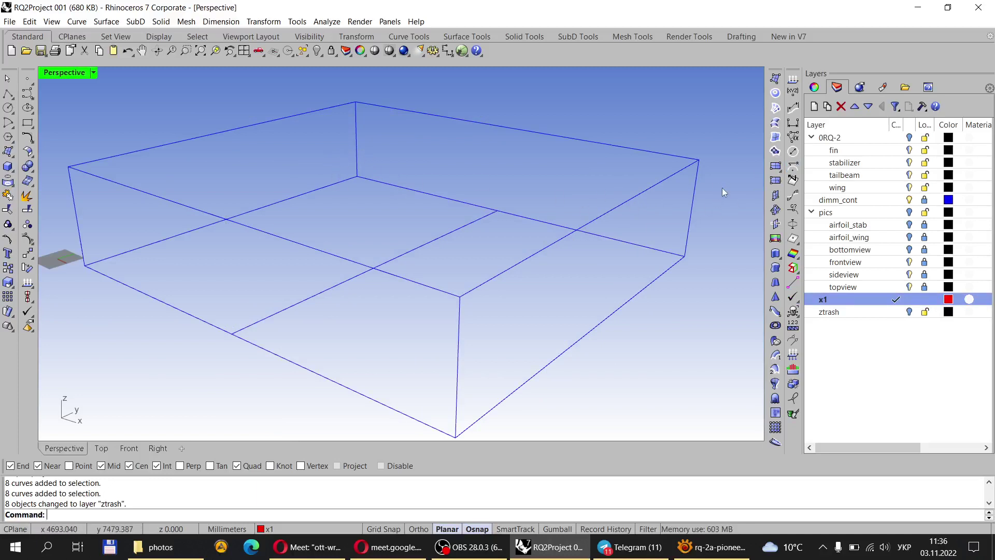
Turn on the 0RQ-2 parent layer and hide its fin, stabilizer, tailbeam and wing sublayers.
{"action": "left_click", "coordinate": [909, 138]}
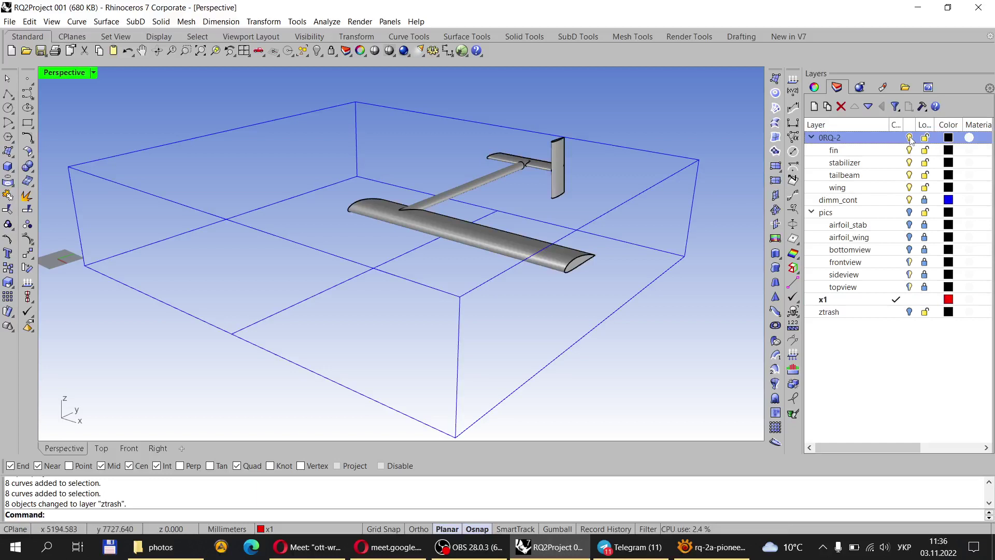
{"action": "left_click", "coordinate": [909, 138]}
{"action": "left_click", "coordinate": [909, 138]}
{"action": "left_click", "coordinate": [908, 150]}
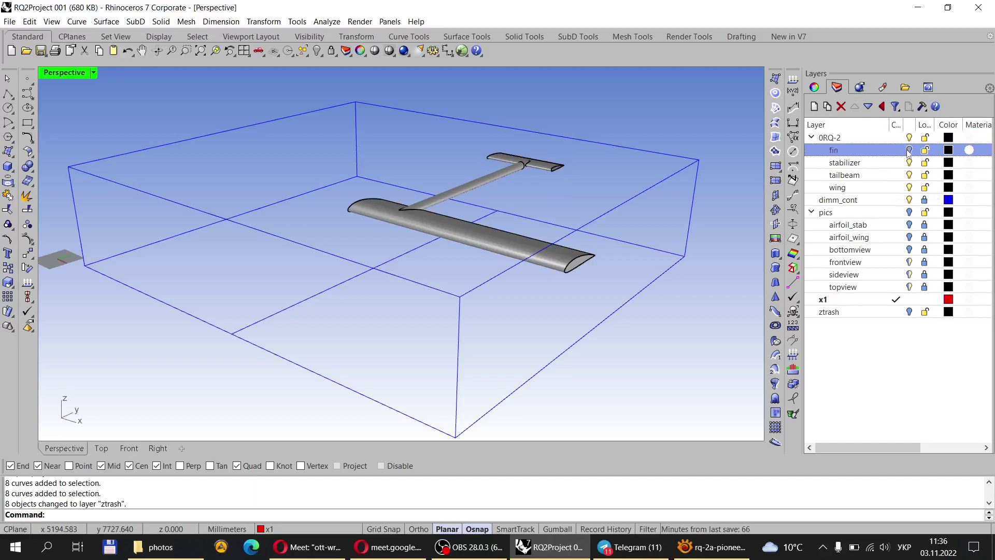
{"action": "left_click", "coordinate": [909, 163]}
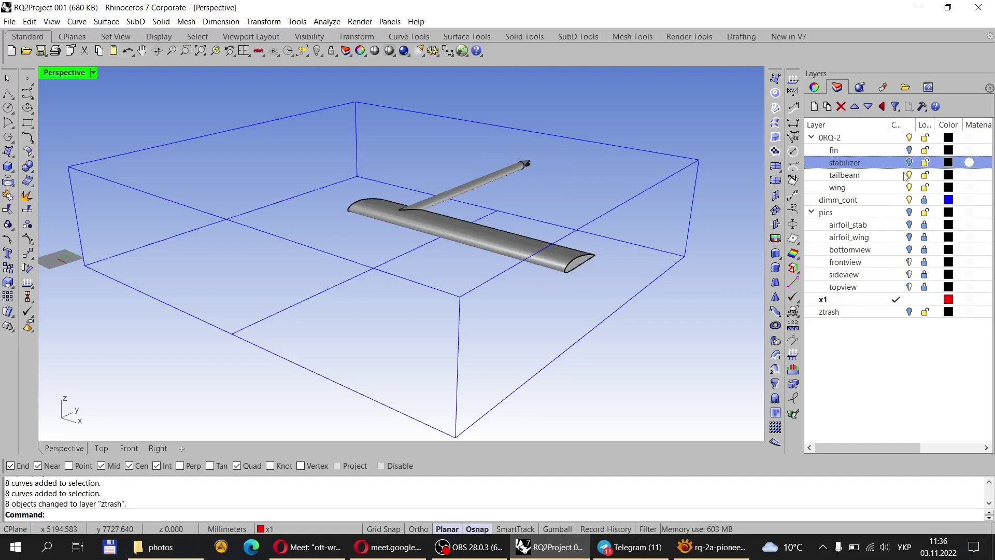
{"action": "left_click", "coordinate": [909, 176]}
{"action": "left_click", "coordinate": [909, 188]}
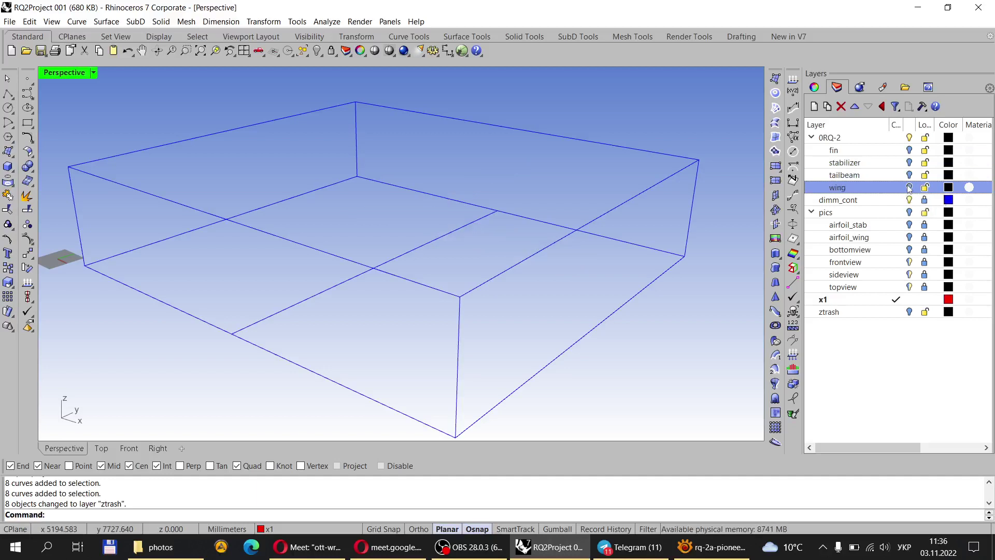
Create a new sublayer named fuselage under the 0RQ-2 layer.
{"action": "right_click", "coordinate": [840, 138]}
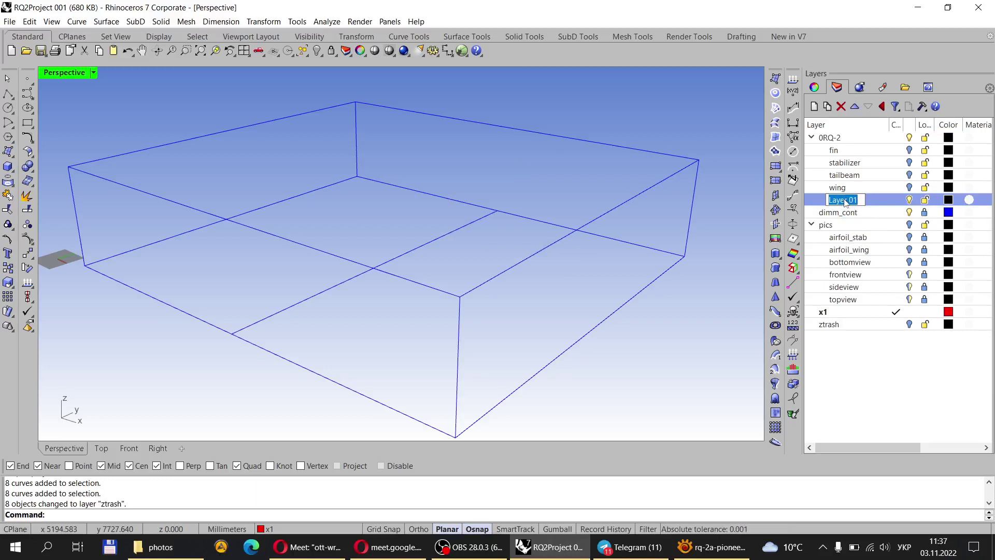
{"action": "type", "text": "ariyro"}
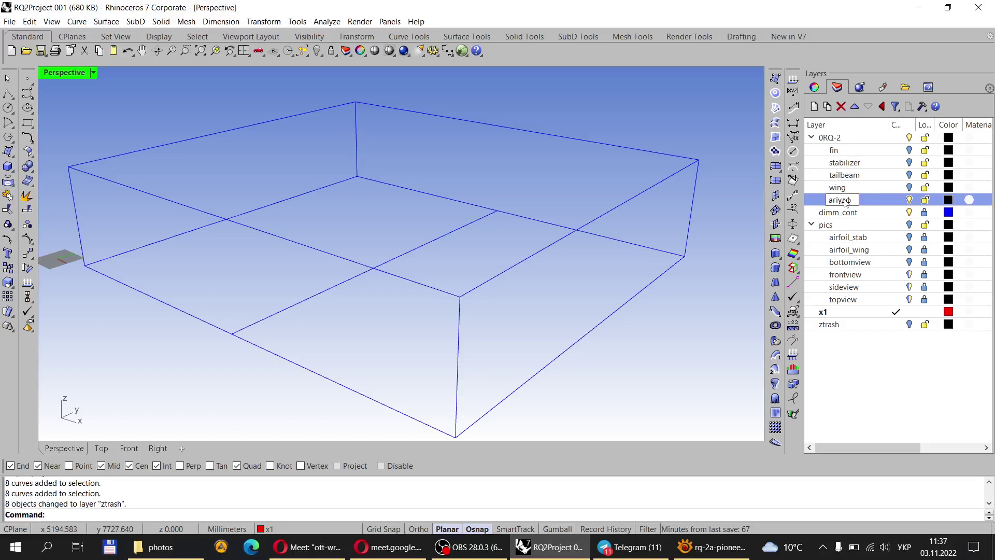
{"action": "type", "text": "ny"}
{"action": "key", "text": "BackSpace"}
{"action": "key", "text": "BackSpace"}
{"action": "key", "text": "BackSpace"}
{"action": "key", "text": "BackSpace"}
{"action": "key", "text": "BackSpace"}
{"action": "key", "text": "BackSpace"}
{"action": "key", "text": "BackSpace"}
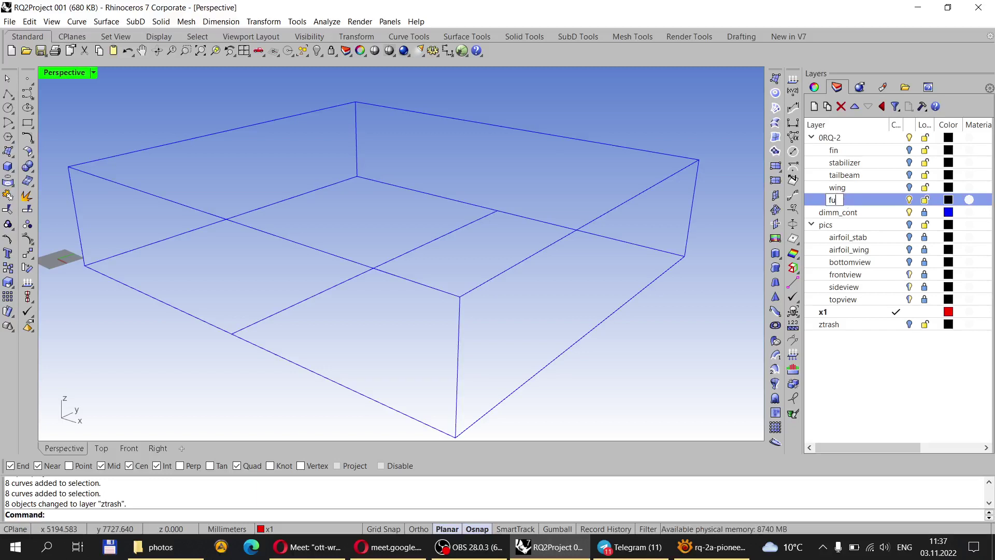
{"action": "type", "text": "fusela"}
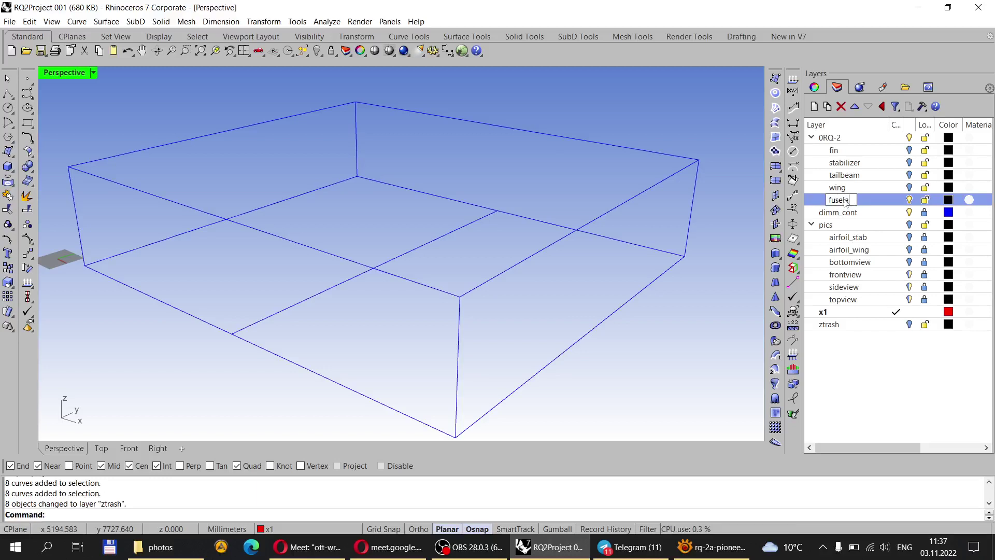
{"action": "type", "text": "ge"}
{"action": "key", "text": "Return"}
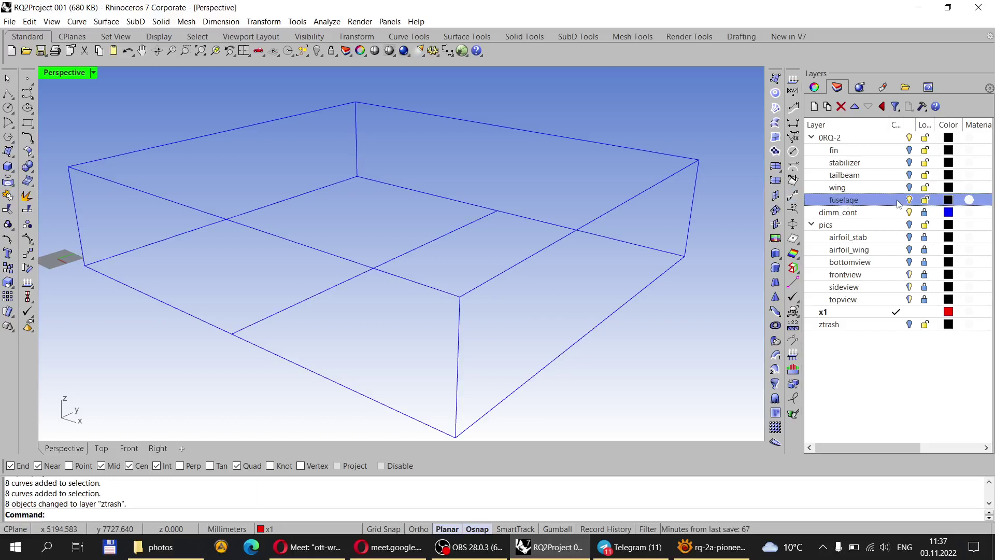
{"action": "left_click", "coordinate": [862, 316]}
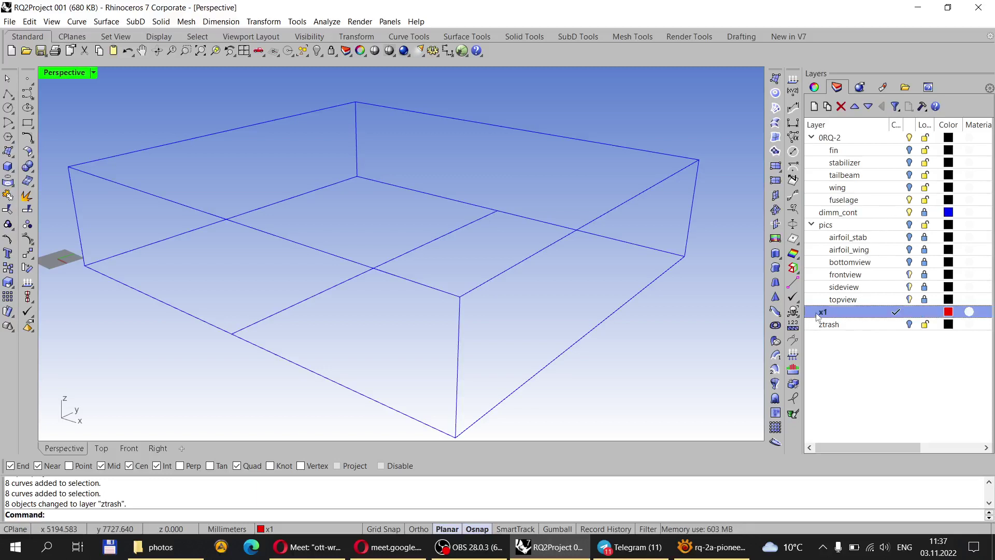
{"action": "scroll", "coordinate": [496, 253], "scroll_direction": "up", "scroll_amount": 2}
{"action": "scroll", "coordinate": [477, 262], "scroll_direction": "down", "scroll_amount": 3}
{"action": "scroll", "coordinate": [484, 217], "scroll_direction": "up", "scroll_amount": 5}
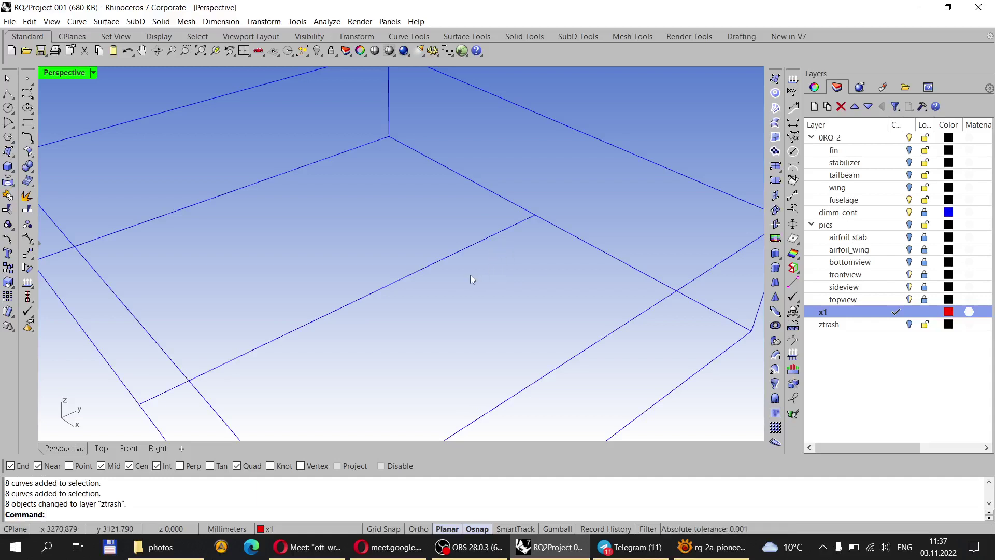
{"action": "scroll", "coordinate": [537, 270], "scroll_direction": "down", "scroll_amount": 3}
{"action": "scroll", "coordinate": [420, 294], "scroll_direction": "up", "scroll_amount": 3}
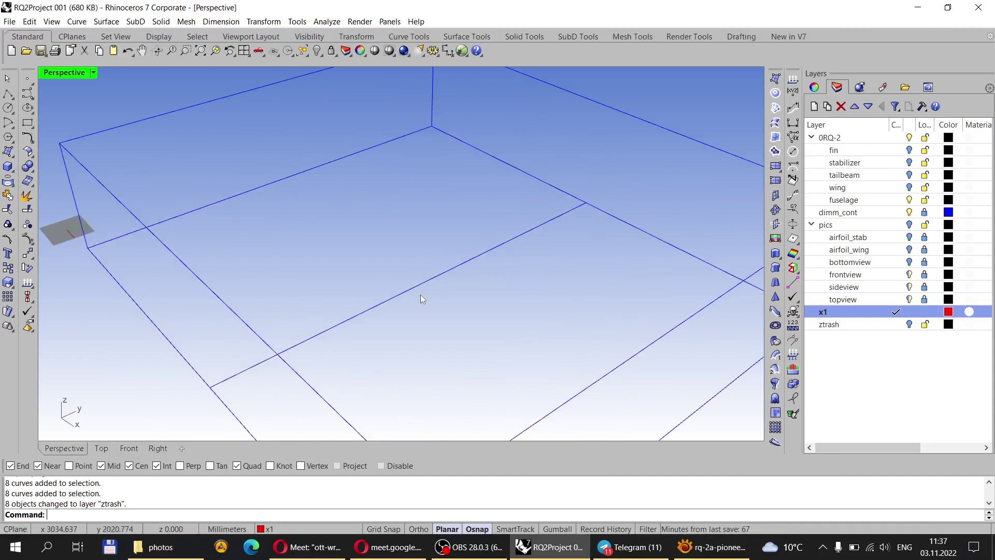
{"action": "scroll", "coordinate": [421, 299], "scroll_direction": "down", "scroll_amount": 3}
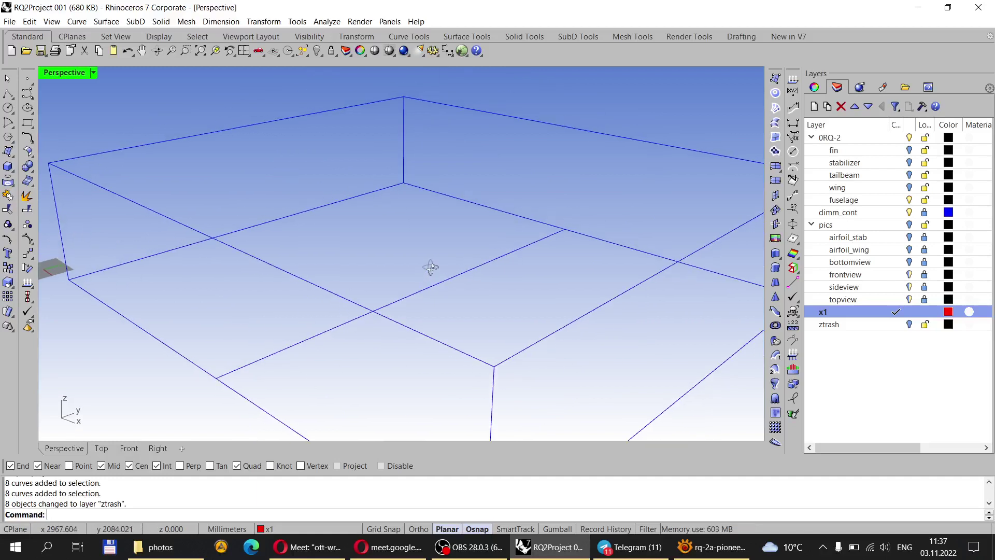
{"action": "scroll", "coordinate": [430, 272], "scroll_direction": "down", "scroll_amount": 1}
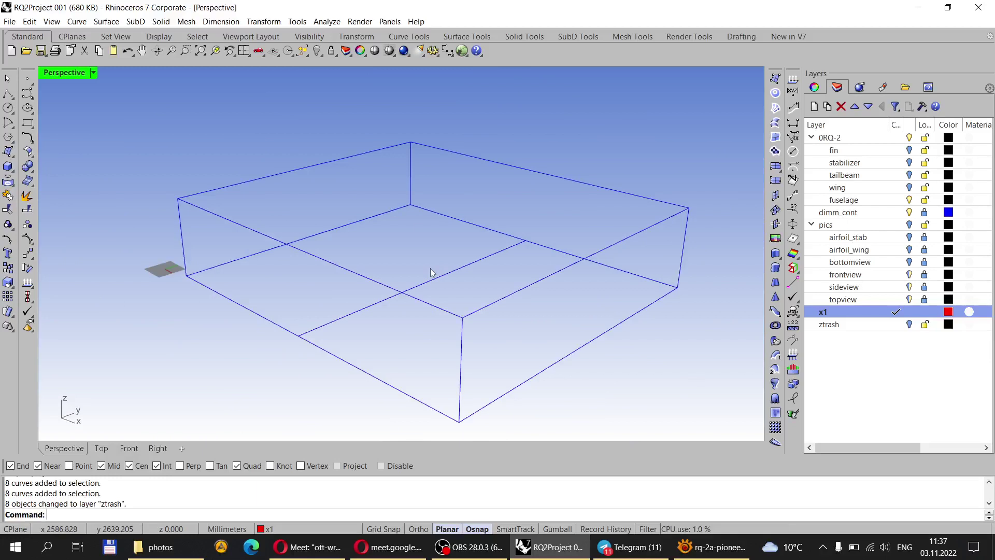
{"action": "left_click", "coordinate": [307, 550]}
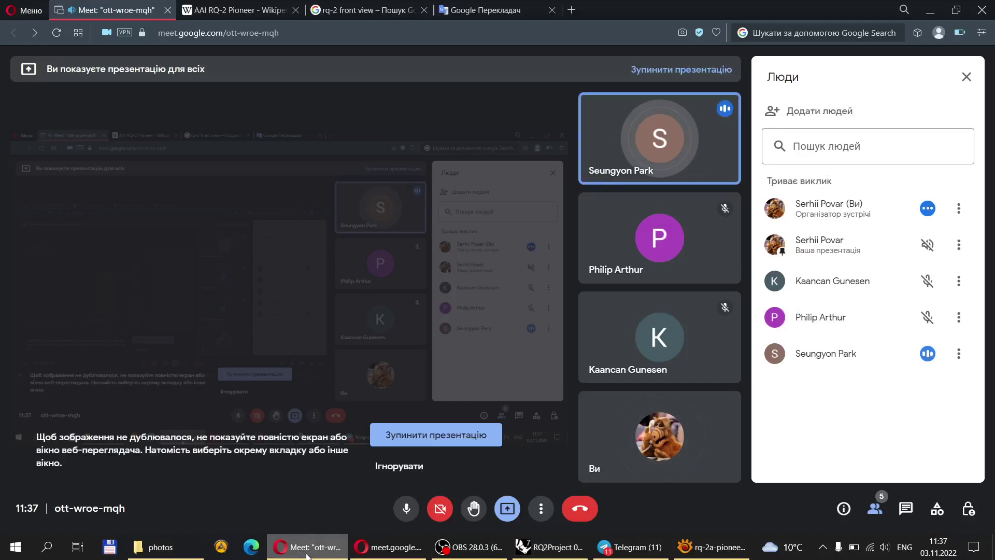
{"action": "left_click", "coordinate": [279, 550]}
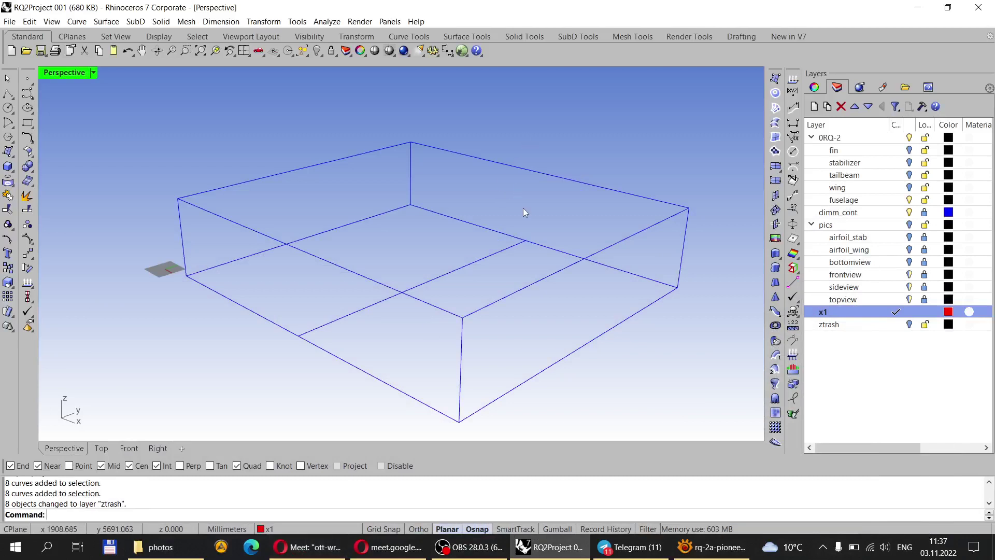
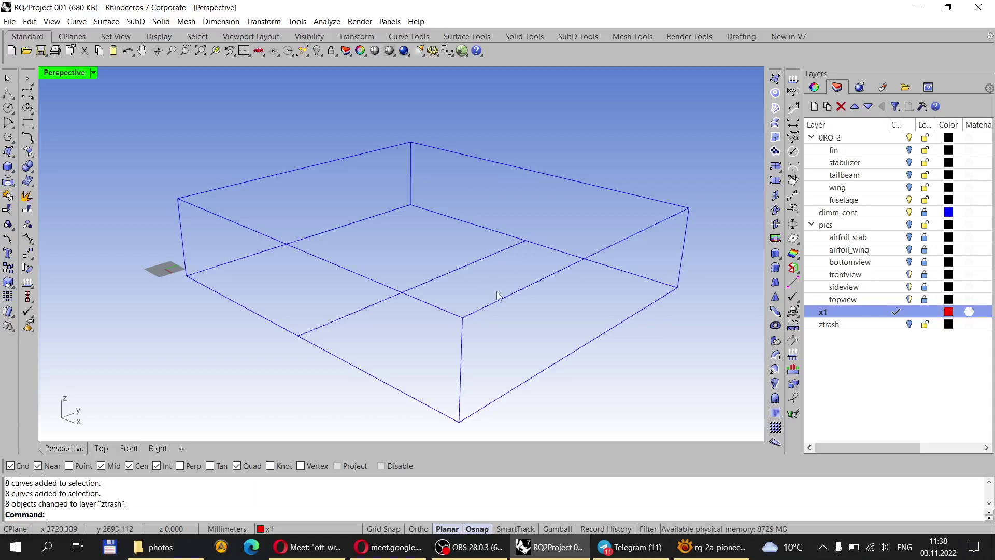
Turn on the pics layer and bring the front-view reference drawing of the drone into close view.
{"action": "right_click_drag", "start_coordinate": [415, 260], "coordinate": [433, 249]}
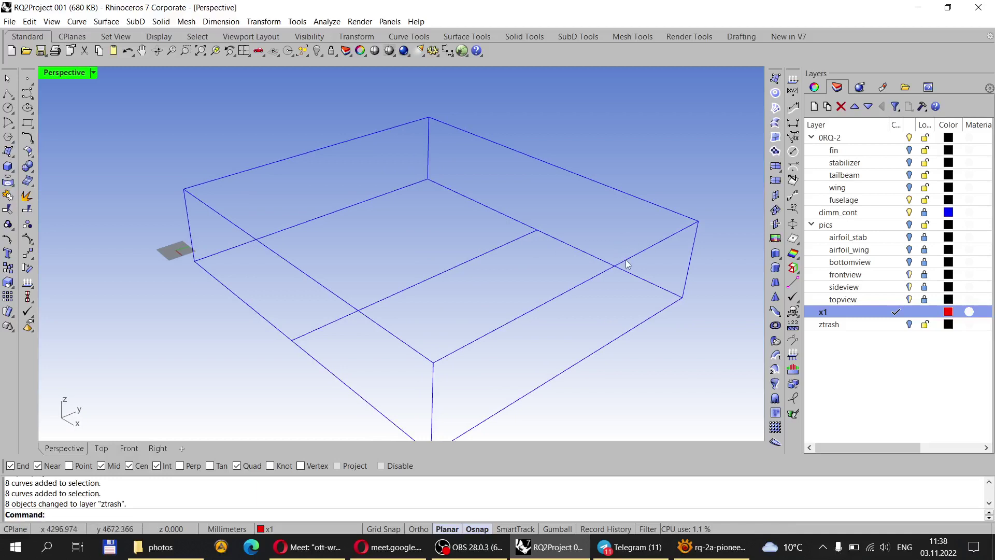
{"action": "right_click_drag", "start_coordinate": [562, 257], "coordinate": [522, 259]}
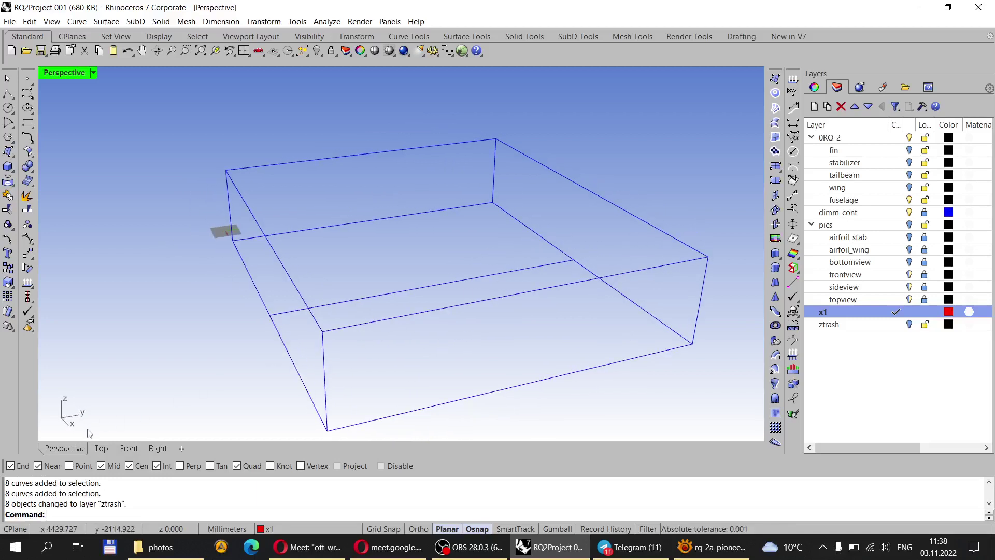
{"action": "left_click", "coordinate": [909, 224]}
{"action": "right_click_drag", "start_coordinate": [428, 249], "coordinate": [441, 230]}
{"action": "scroll", "coordinate": [441, 229], "scroll_direction": "up", "scroll_amount": 3}
{"action": "scroll", "coordinate": [440, 228], "scroll_direction": "up", "scroll_amount": 1}
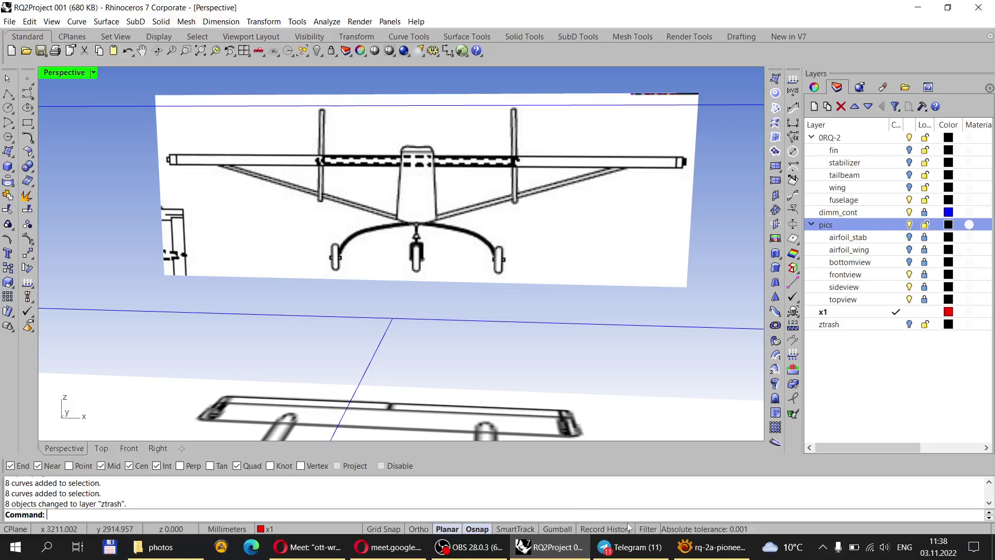
Switch to XnView MP, browse the drone photos and examine the fuselage shape up close in rq-2a-pioneer-002.jpg.
{"action": "left_click", "coordinate": [712, 547]}
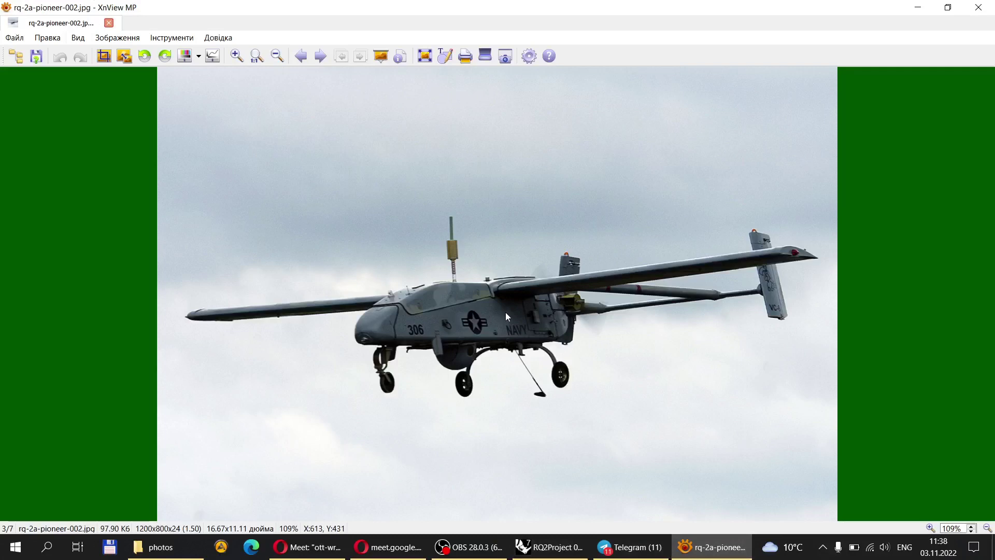
{"action": "scroll", "coordinate": [505, 312], "scroll_direction": "up", "scroll_amount": 1}
{"action": "scroll", "coordinate": [505, 312], "scroll_direction": "up", "scroll_amount": 1}
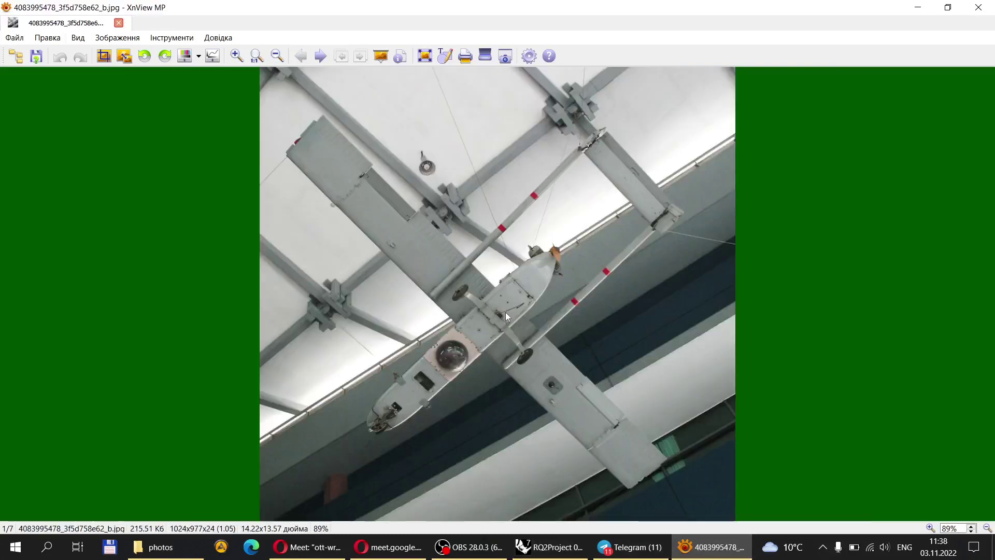
{"action": "scroll", "coordinate": [505, 312], "scroll_direction": "down", "scroll_amount": 3}
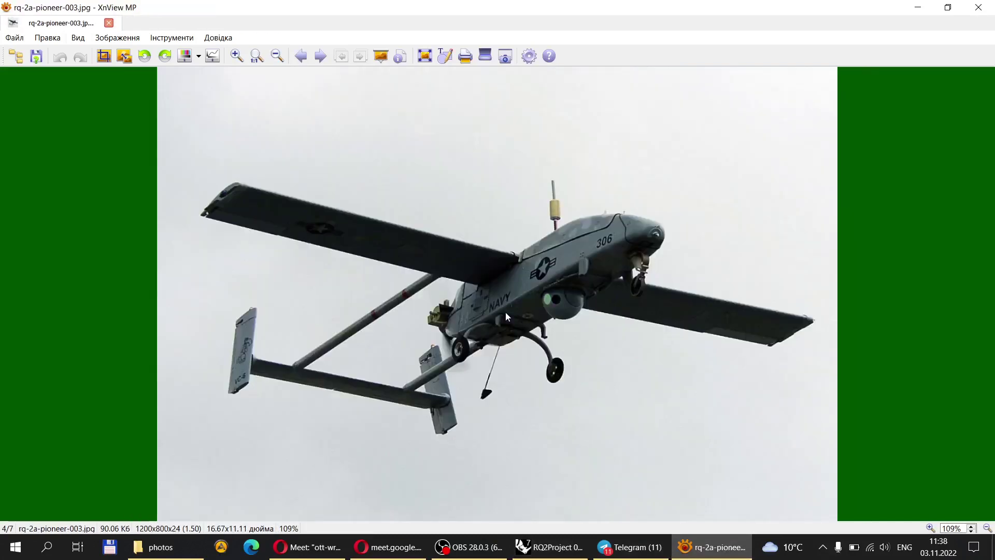
{"action": "scroll", "coordinate": [505, 312], "scroll_direction": "down", "scroll_amount": 3}
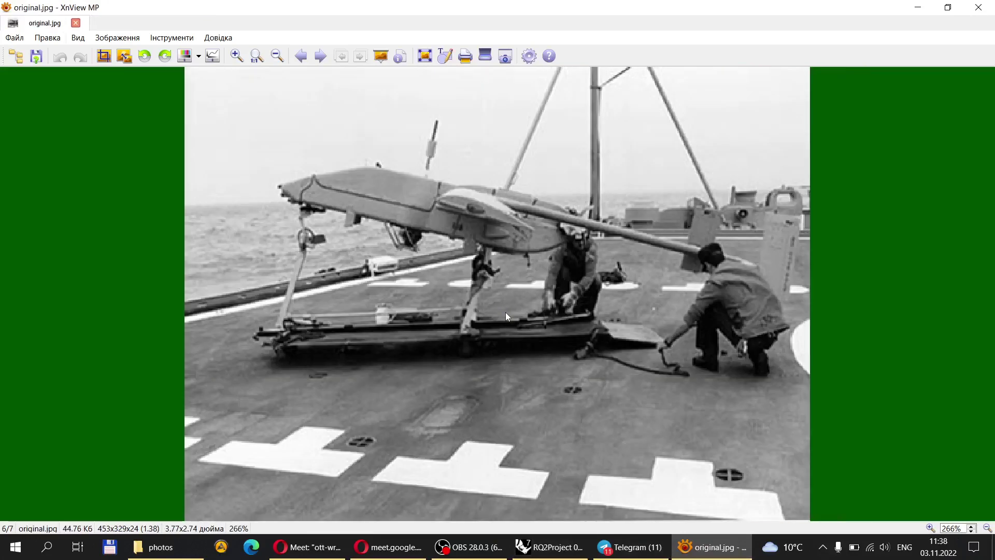
{"action": "scroll", "coordinate": [505, 312], "scroll_direction": "up", "scroll_amount": 3}
{"action": "scroll", "coordinate": [505, 316], "scroll_direction": "up", "scroll_amount": 1}
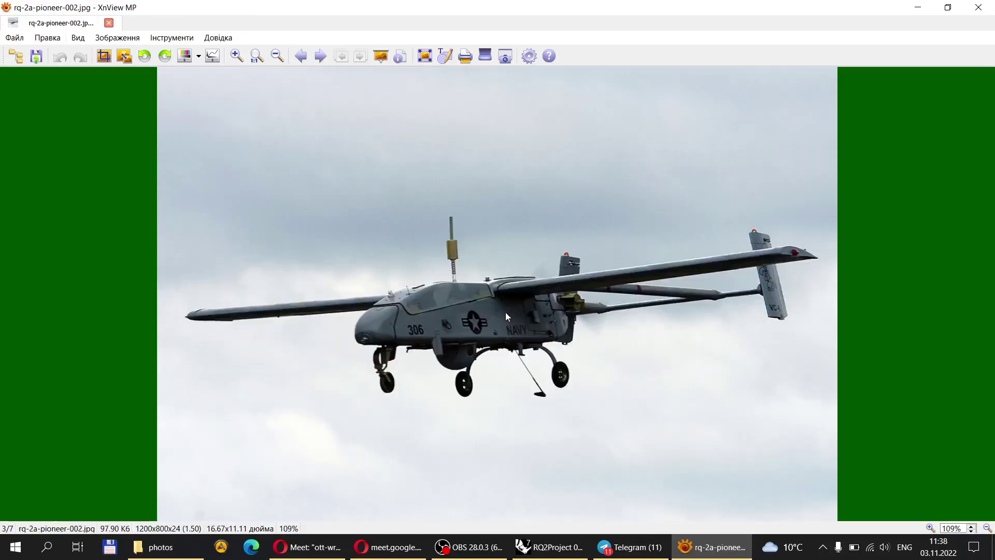
{"action": "left_click", "coordinate": [242, 61]}
{"action": "scroll", "coordinate": [471, 339], "scroll_direction": "up", "scroll_amount": 3, "text": "ctrl"}
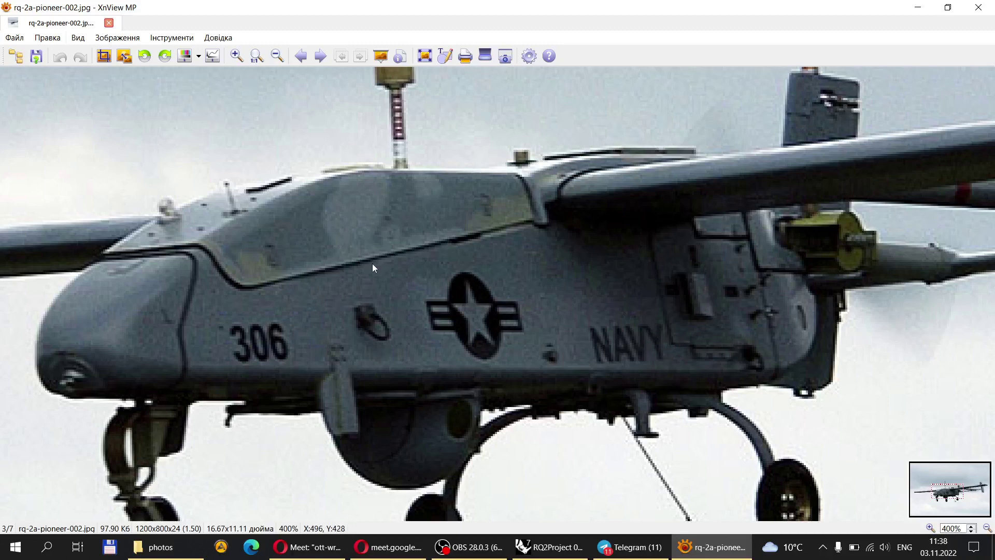
{"action": "left_click", "coordinate": [278, 58]}
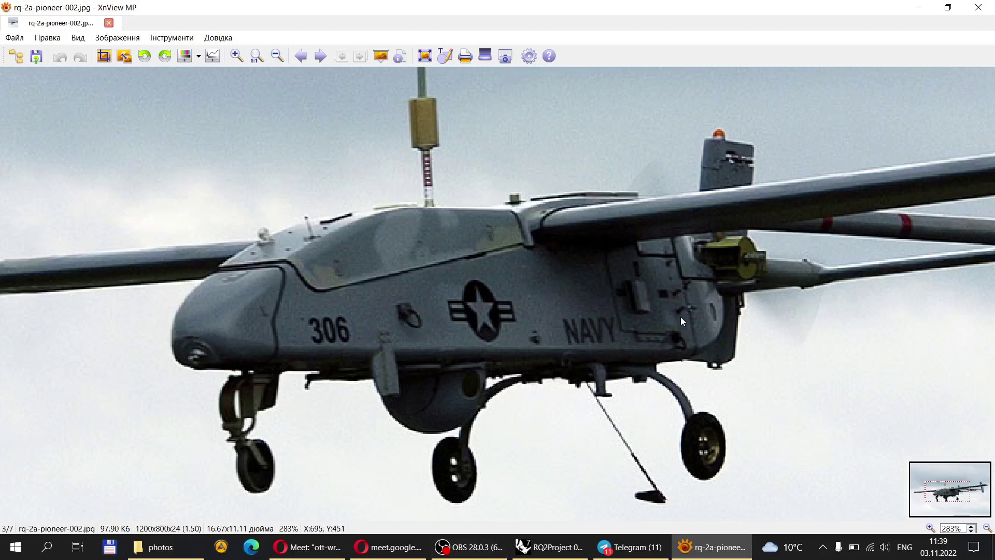
Return to Rhinoceros and examine the side, front and top reference drawings from several angles, comparing them with the fuselage photo.
{"action": "left_click", "coordinate": [547, 545]}
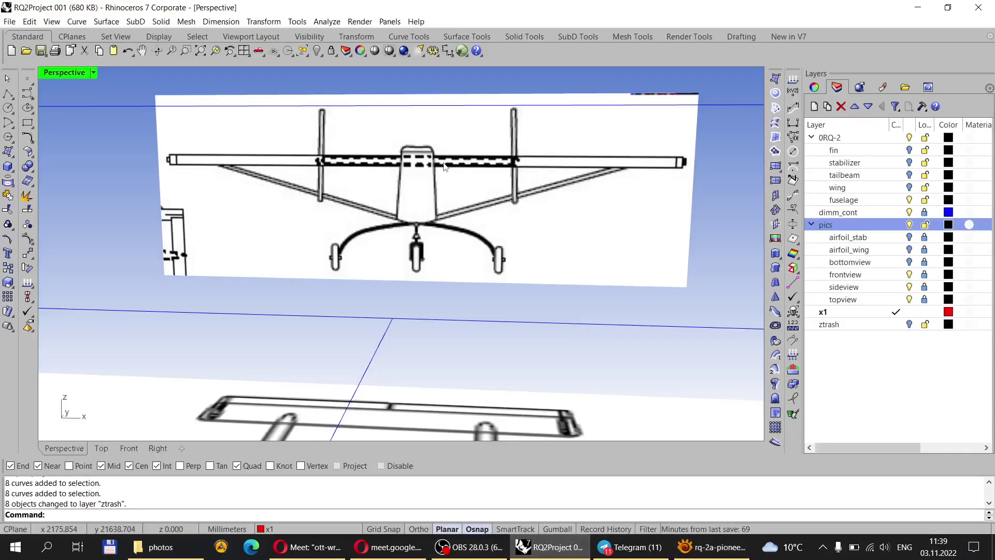
{"action": "scroll", "coordinate": [433, 190], "scroll_direction": "down", "scroll_amount": 5}
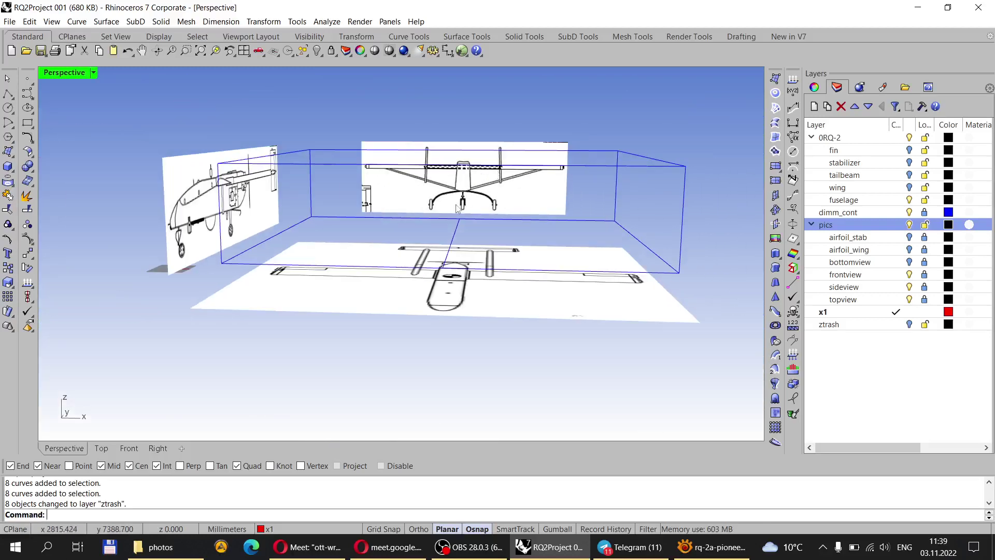
{"action": "right_click_drag", "start_coordinate": [481, 173], "coordinate": [476, 228]}
{"action": "scroll", "coordinate": [409, 135], "scroll_direction": "up", "scroll_amount": 4}
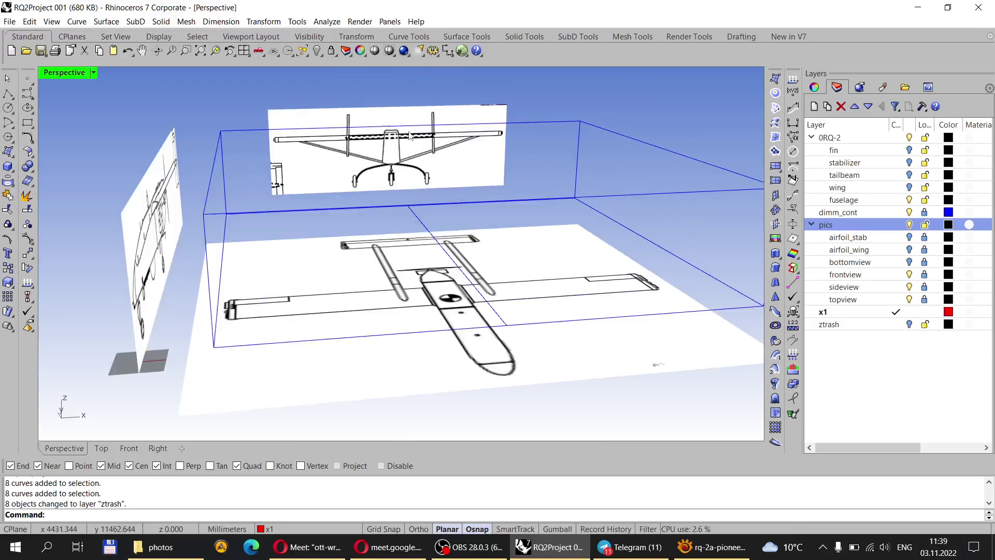
{"action": "scroll", "coordinate": [409, 135], "scroll_direction": "down", "scroll_amount": 4}
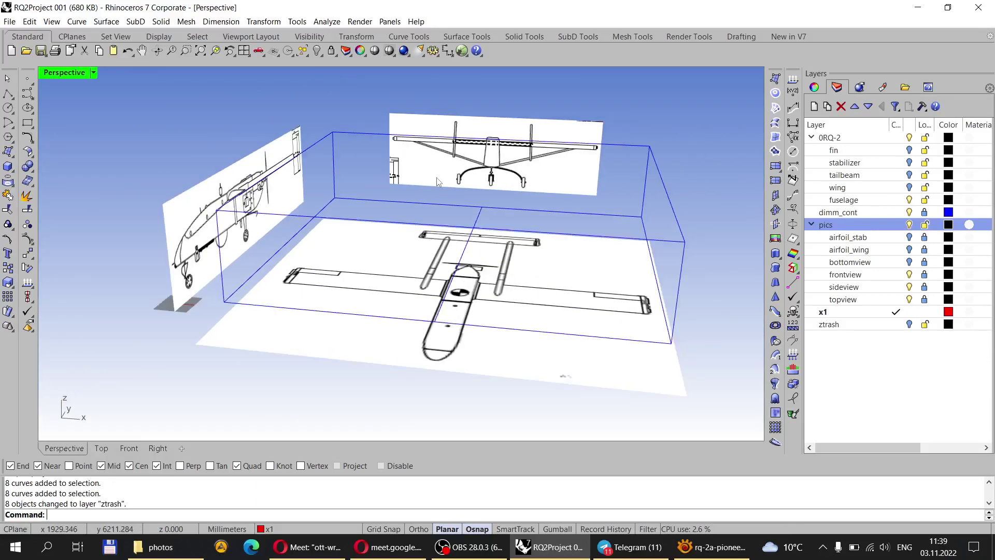
{"action": "right_click_drag", "start_coordinate": [452, 169], "coordinate": [588, 158]}
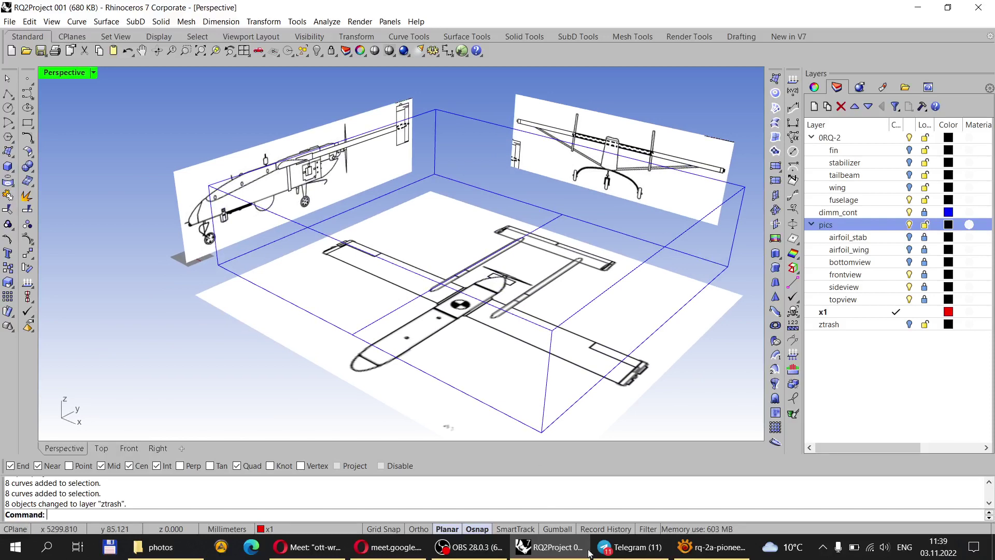
{"action": "left_click", "coordinate": [712, 547]}
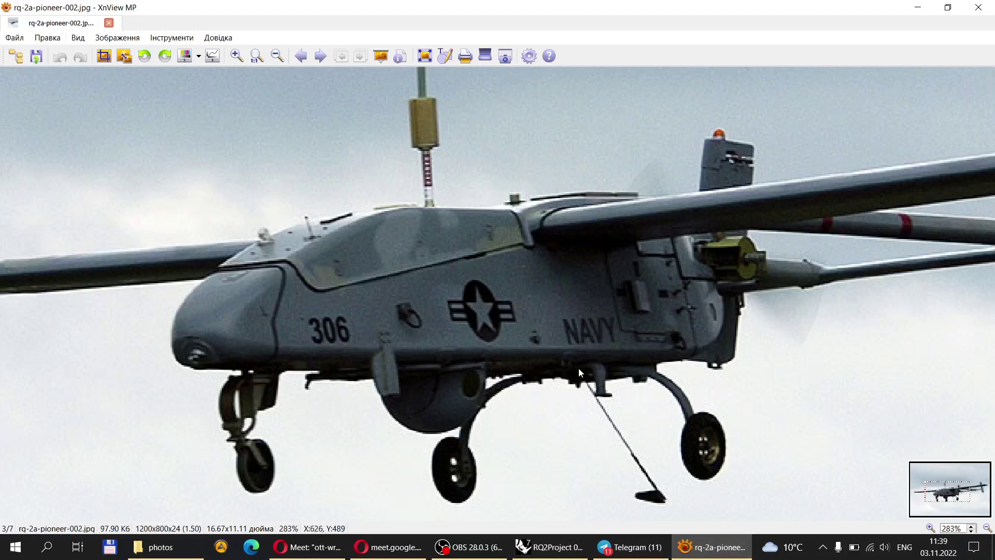
{"action": "left_click", "coordinate": [548, 548]}
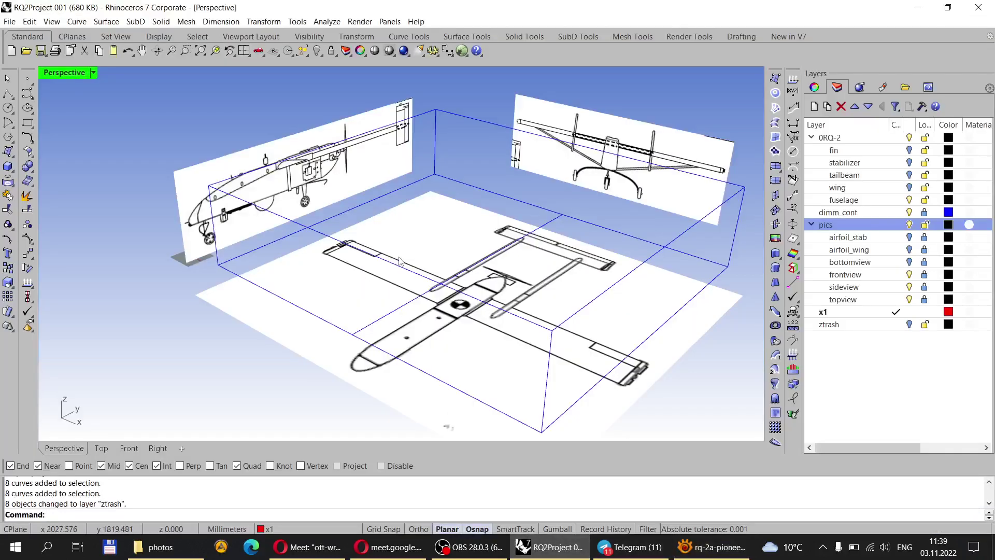
{"action": "right_click_drag", "start_coordinate": [505, 267], "coordinate": [472, 211]}
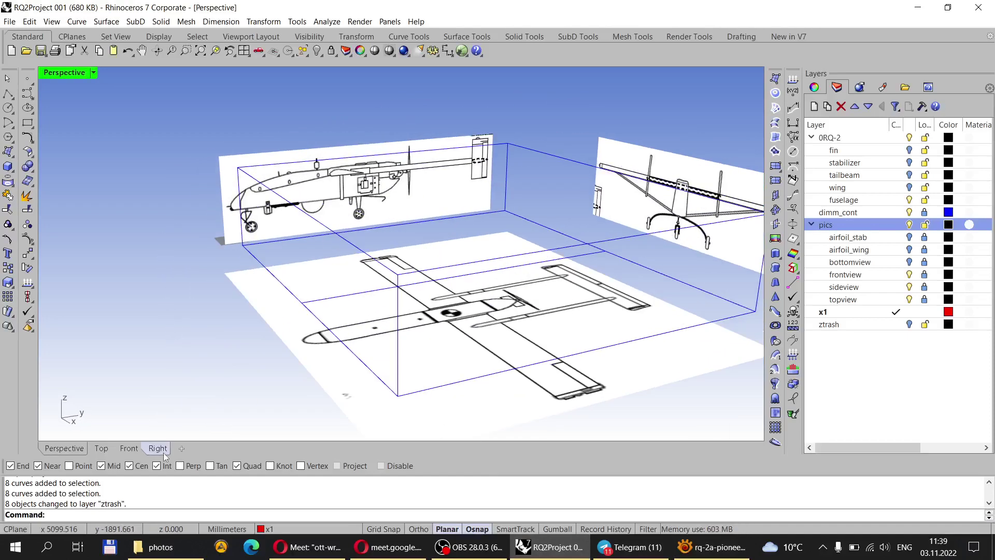
Start a polyline in the Right view over the side-view drawing and turn off the Cen object snap.
{"action": "left_click", "coordinate": [158, 449]}
{"action": "scroll", "coordinate": [479, 241], "scroll_direction": "down", "scroll_amount": 10}
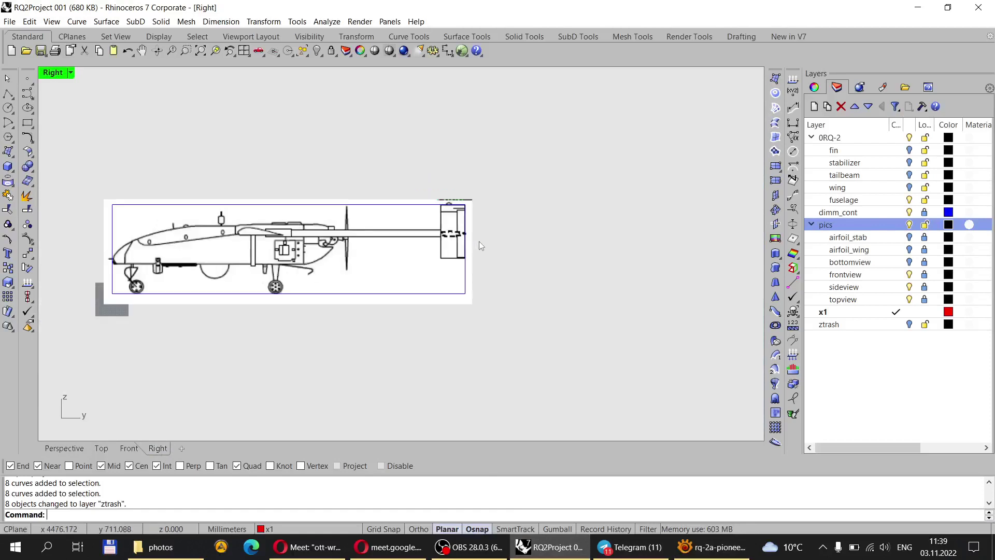
{"action": "scroll", "coordinate": [331, 230], "scroll_direction": "up", "scroll_amount": 6}
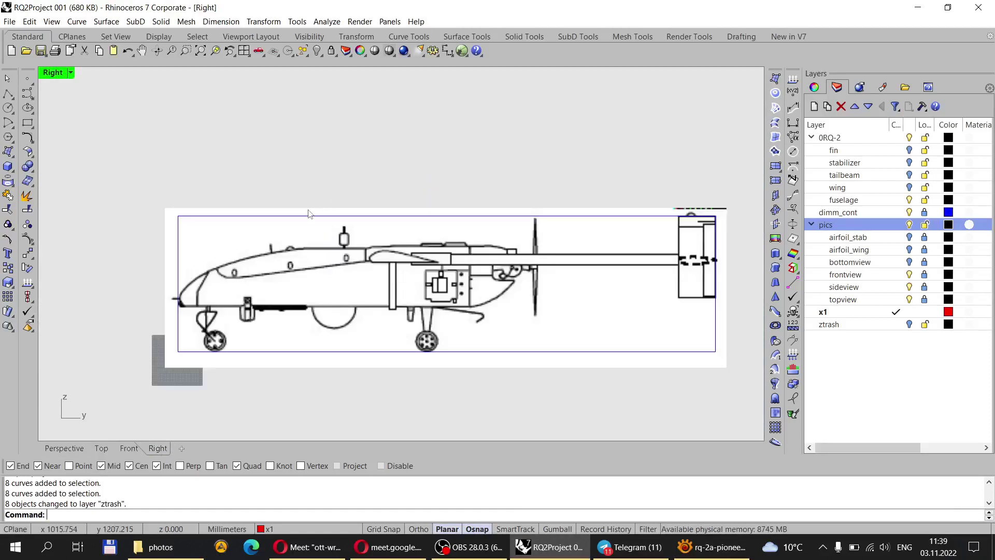
{"action": "scroll", "coordinate": [284, 284], "scroll_direction": "up", "scroll_amount": 2}
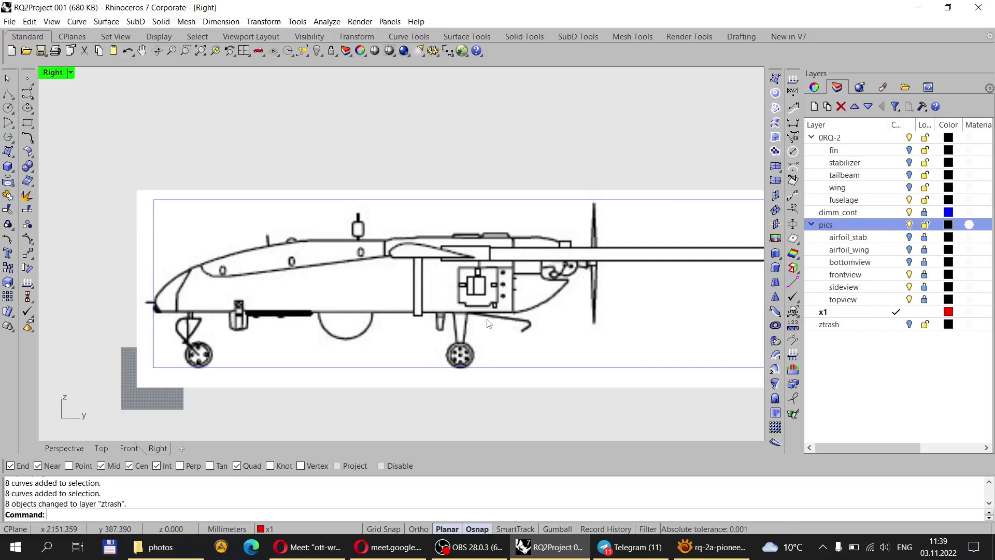
{"action": "left_click", "coordinate": [9, 95]}
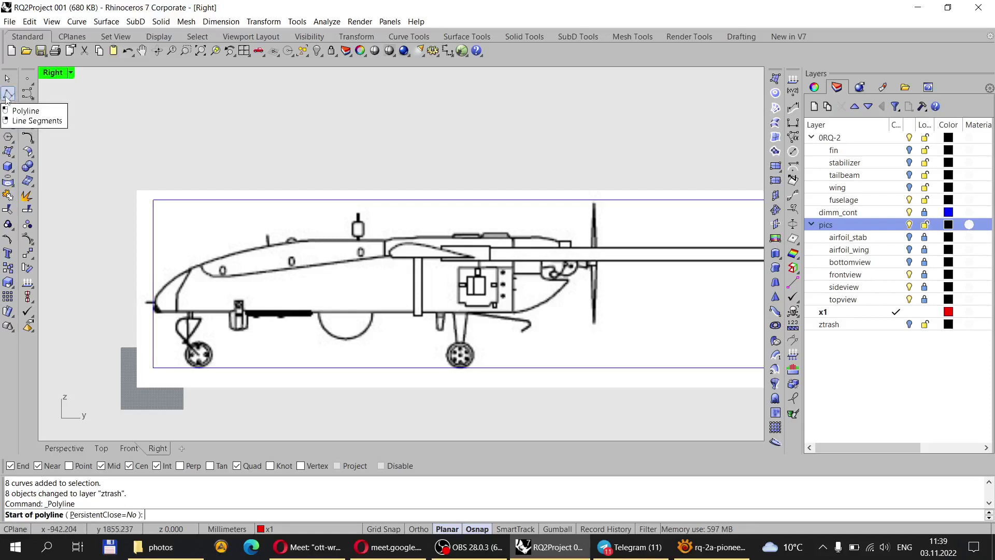
{"action": "scroll", "coordinate": [337, 263], "scroll_direction": "up", "scroll_amount": 3}
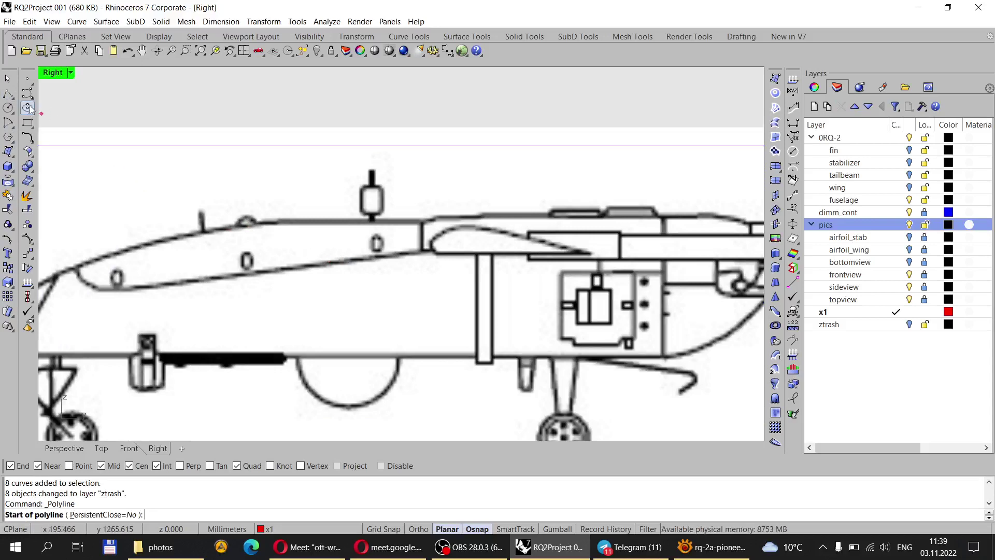
{"action": "scroll", "coordinate": [311, 238], "scroll_direction": "up", "scroll_amount": 3}
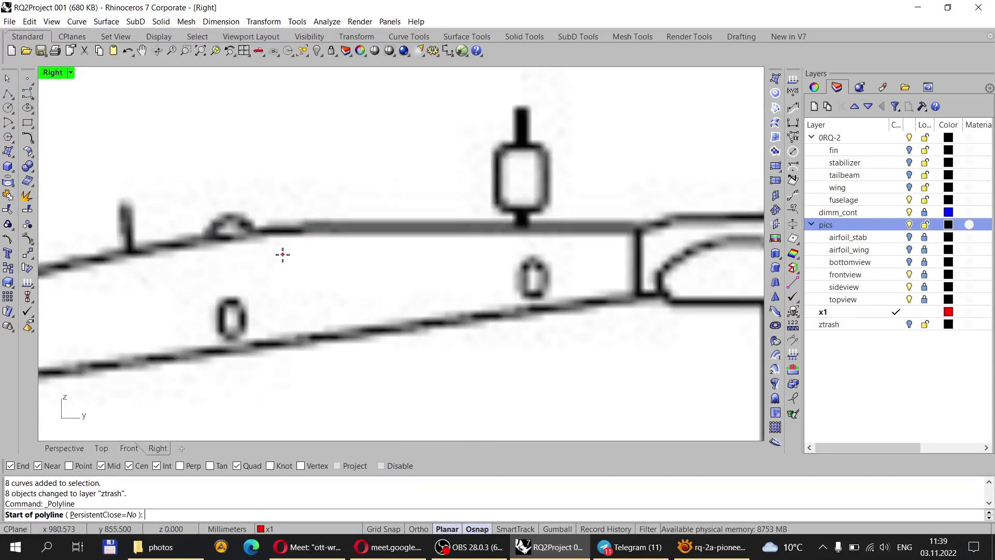
{"action": "scroll", "coordinate": [290, 231], "scroll_direction": "down", "scroll_amount": 6}
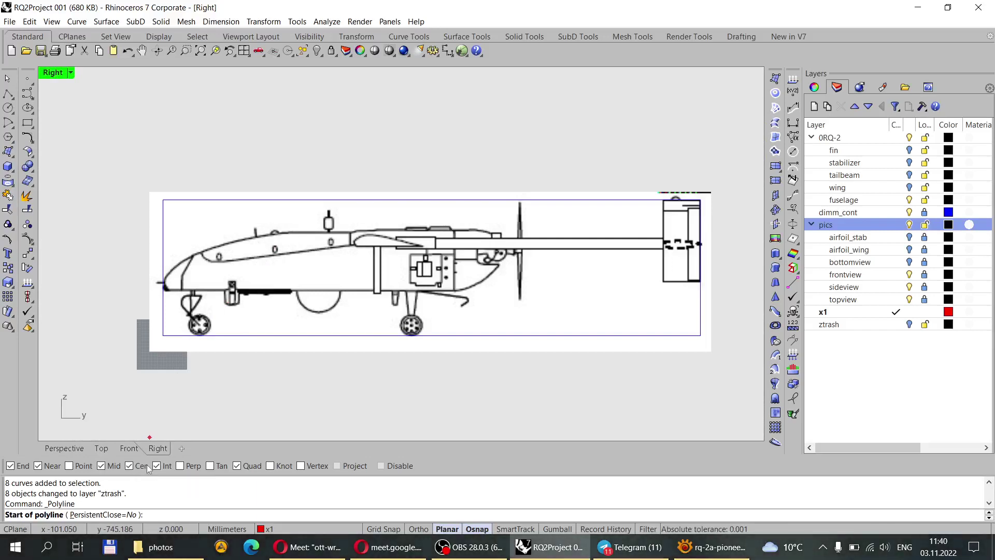
{"action": "left_click", "coordinate": [128, 465]}
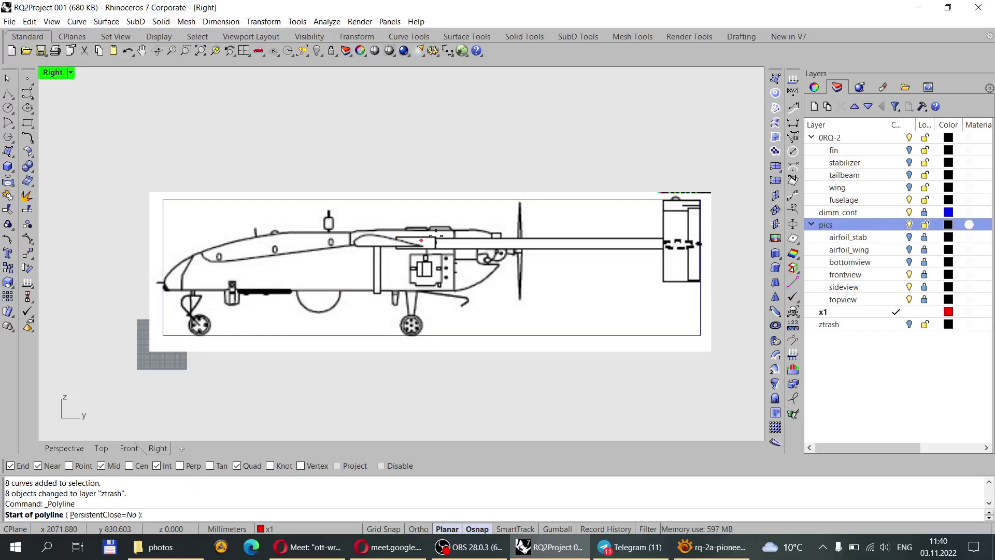
Switch to Google Translate in the browser and translate "заважати" from Ukrainian to English before returning to the Meet call.
{"action": "left_click", "coordinate": [293, 547]}
{"action": "left_click", "coordinate": [236, 10]}
{"action": "left_click", "coordinate": [371, 10]}
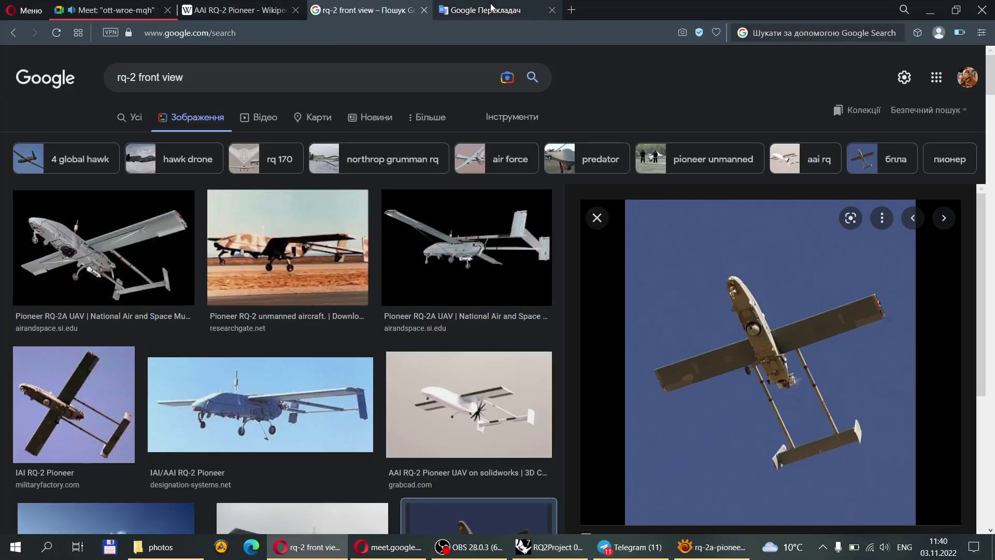
{"action": "left_click", "coordinate": [486, 10]}
{"action": "left_click_drag", "start_coordinate": [167, 185], "coordinate": [85, 197]}
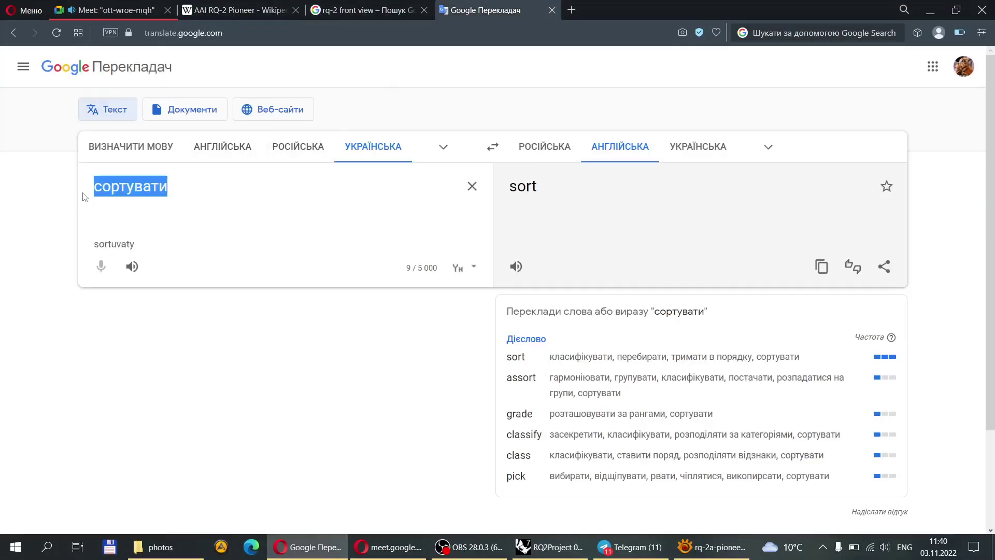
{"action": "key", "text": "BackSpace"}
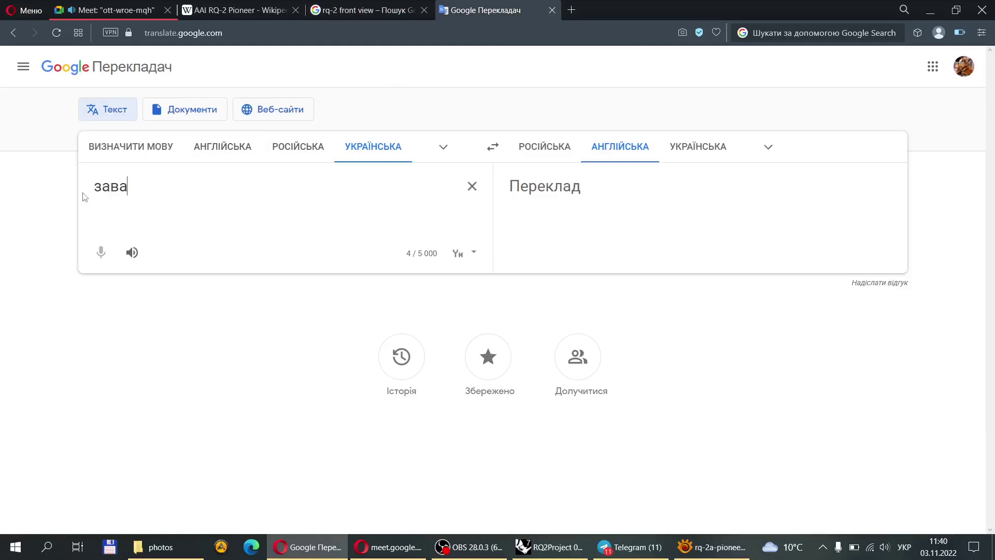
{"action": "type", "text": "жати"}
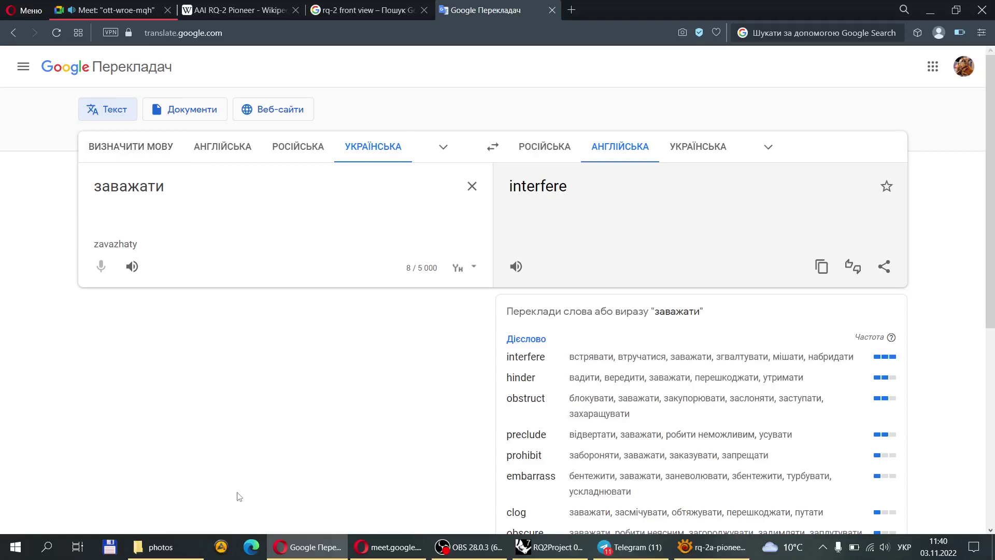
{"action": "left_click", "coordinate": [119, 10]}
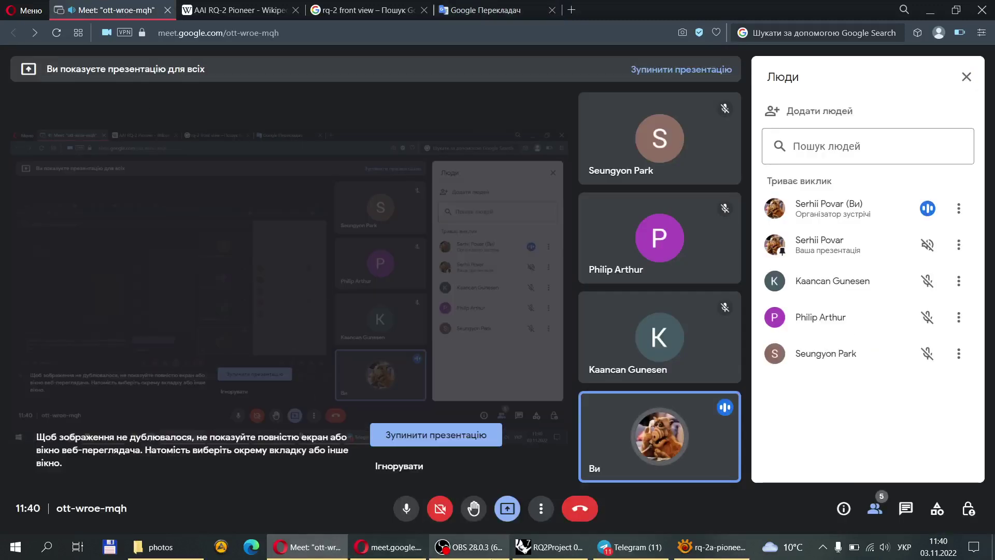
Return to Rhinoceros and examine the fuselage's upper outline around the antenna and wing root in the side-view drawing.
{"action": "left_click", "coordinate": [536, 553]}
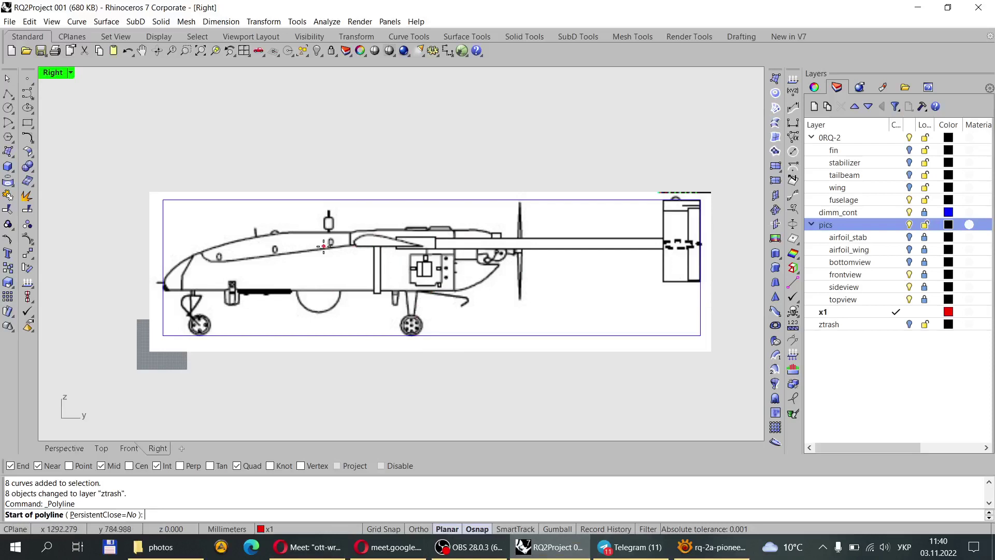
{"action": "scroll", "coordinate": [314, 251], "scroll_direction": "up", "scroll_amount": 2}
{"action": "scroll", "coordinate": [301, 238], "scroll_direction": "up", "scroll_amount": 5}
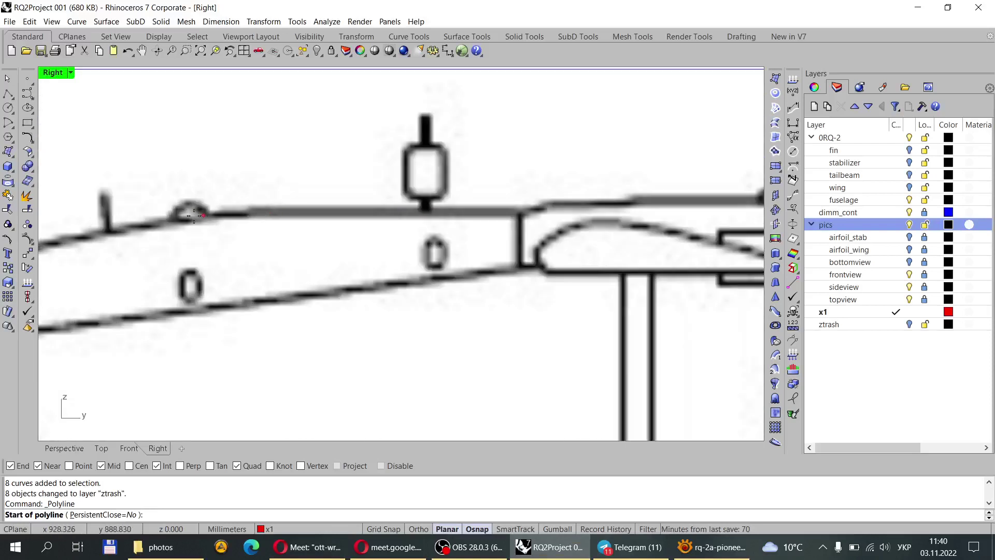
{"action": "scroll", "coordinate": [169, 220], "scroll_direction": "down", "scroll_amount": 3}
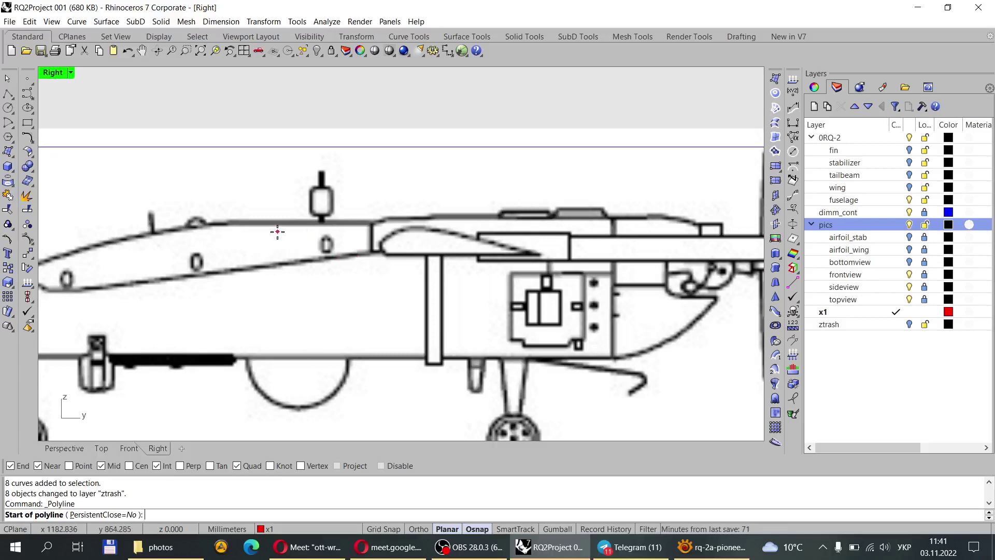
{"action": "scroll", "coordinate": [231, 221], "scroll_direction": "up", "scroll_amount": 5}
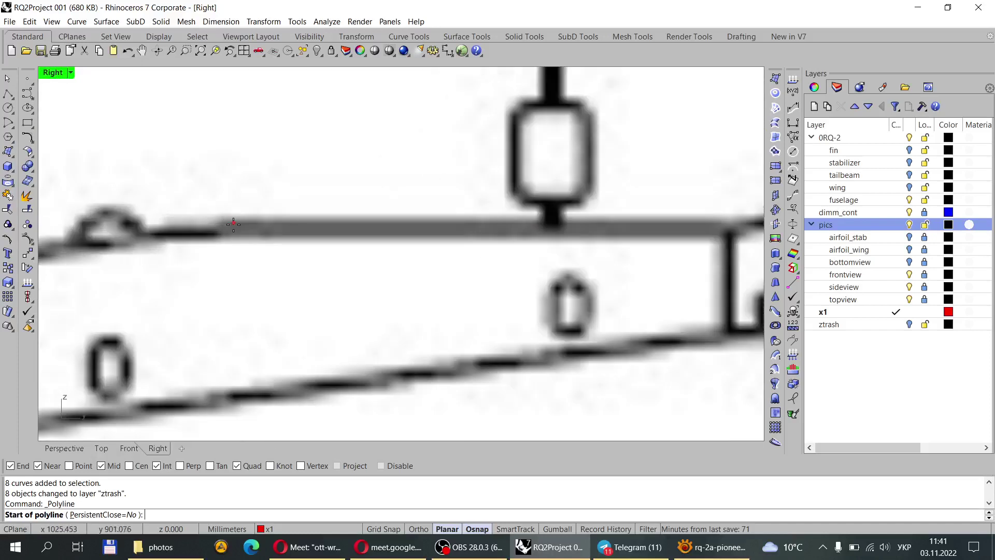
{"action": "scroll", "coordinate": [239, 221], "scroll_direction": "down", "scroll_amount": 6}
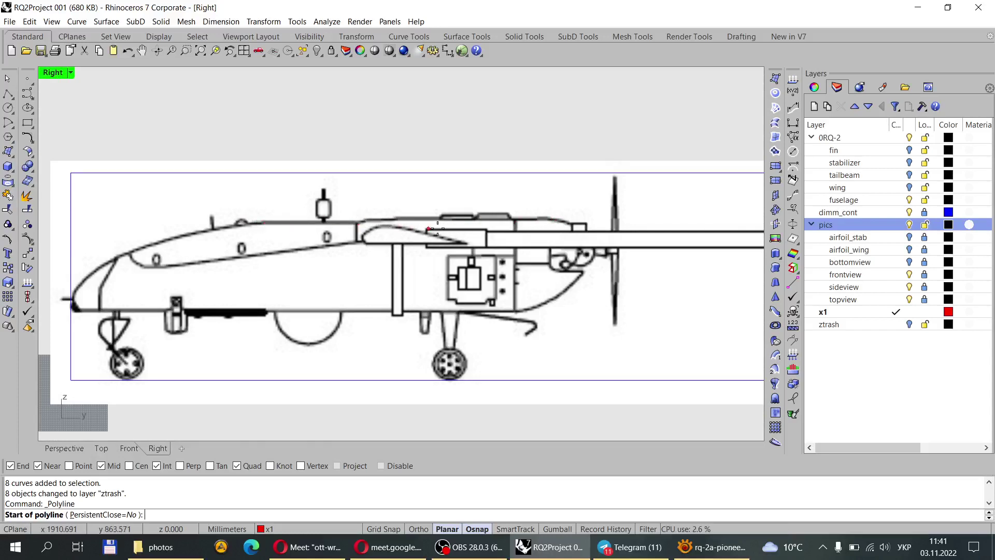
{"action": "scroll", "coordinate": [291, 221], "scroll_direction": "up", "scroll_amount": 2}
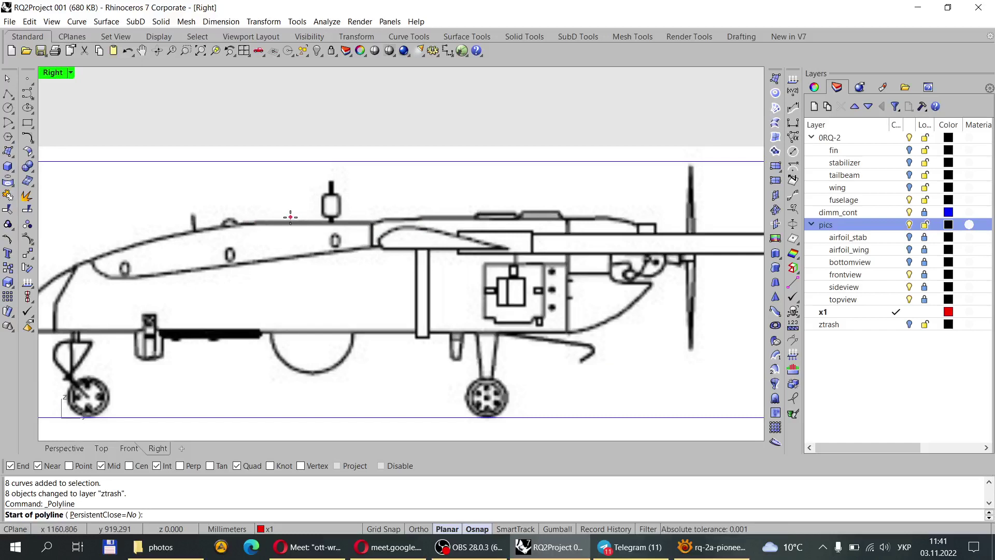
{"action": "scroll", "coordinate": [382, 222], "scroll_direction": "up", "scroll_amount": 2}
{"action": "scroll", "coordinate": [366, 228], "scroll_direction": "up", "scroll_amount": 2}
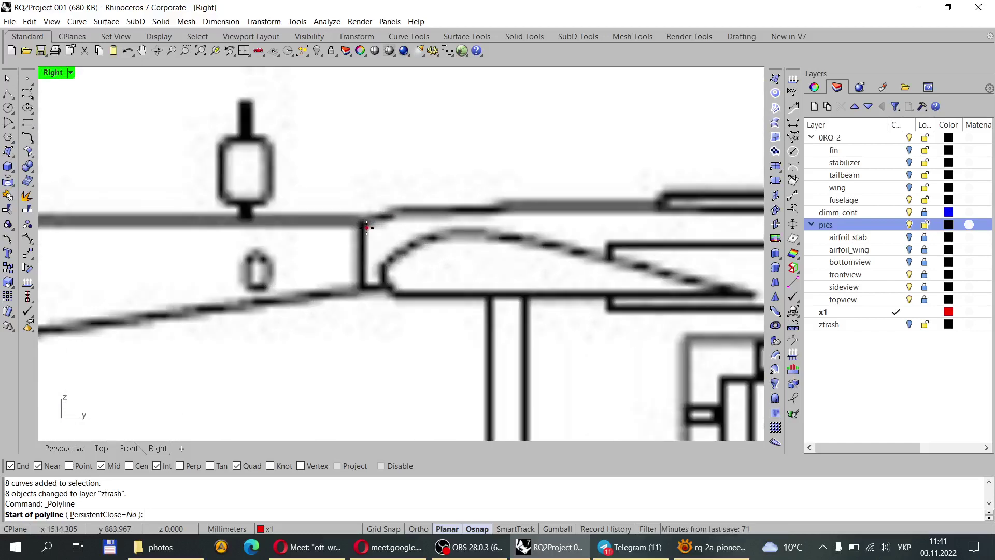
Examine the fuselage's upper outline from nose to tail in the side-view drawing and compare it with the rq-2a-pioneer-002.jpg photo.
{"action": "scroll", "coordinate": [413, 220], "scroll_direction": "down", "scroll_amount": 3}
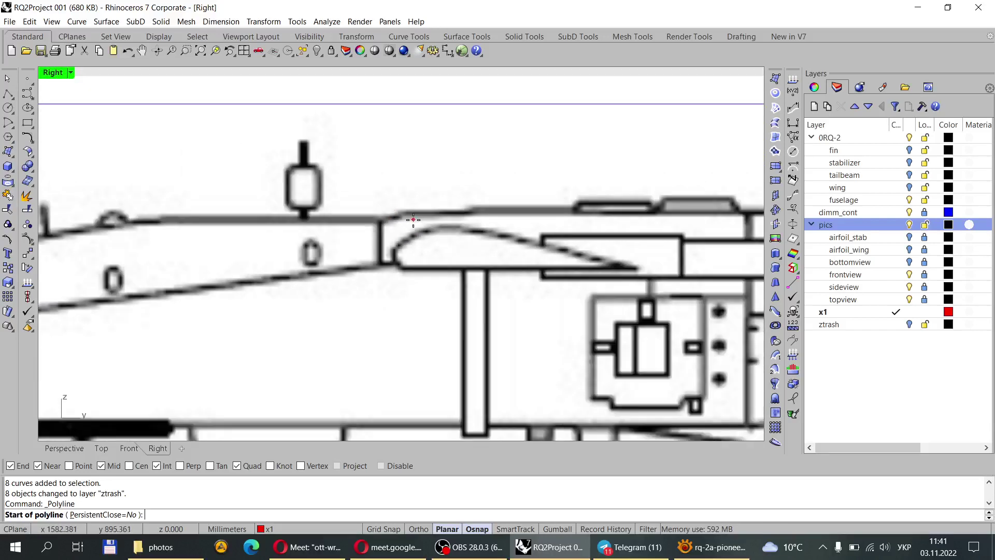
{"action": "scroll", "coordinate": [396, 214], "scroll_direction": "down", "scroll_amount": 2}
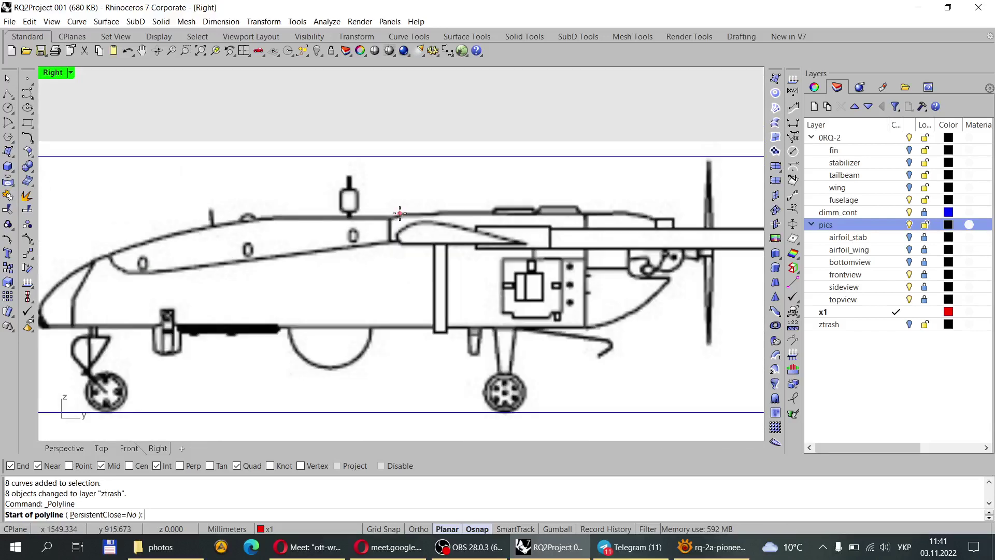
{"action": "scroll", "coordinate": [413, 221], "scroll_direction": "up", "scroll_amount": 3}
{"action": "scroll", "coordinate": [306, 160], "scroll_direction": "down", "scroll_amount": 2}
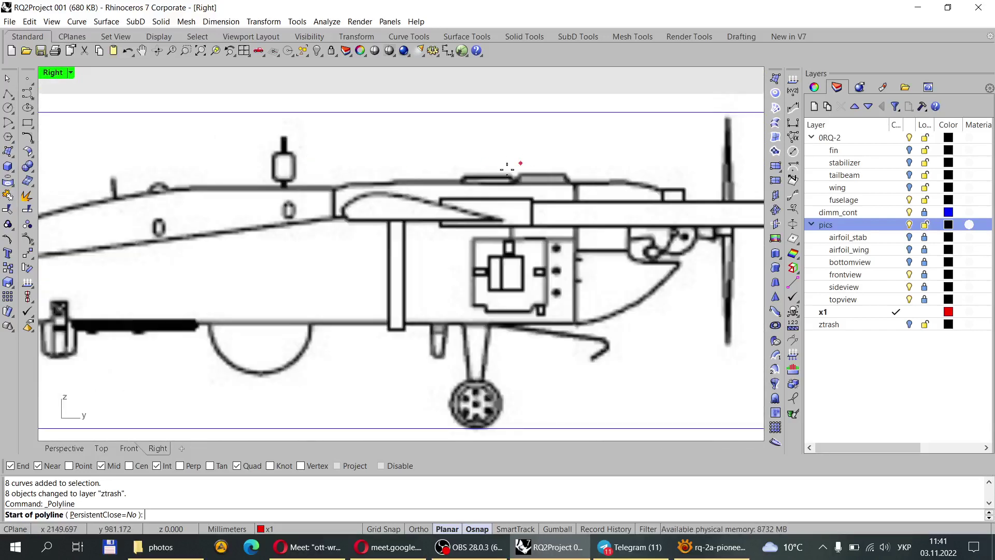
{"action": "scroll", "coordinate": [235, 174], "scroll_direction": "up", "scroll_amount": 2}
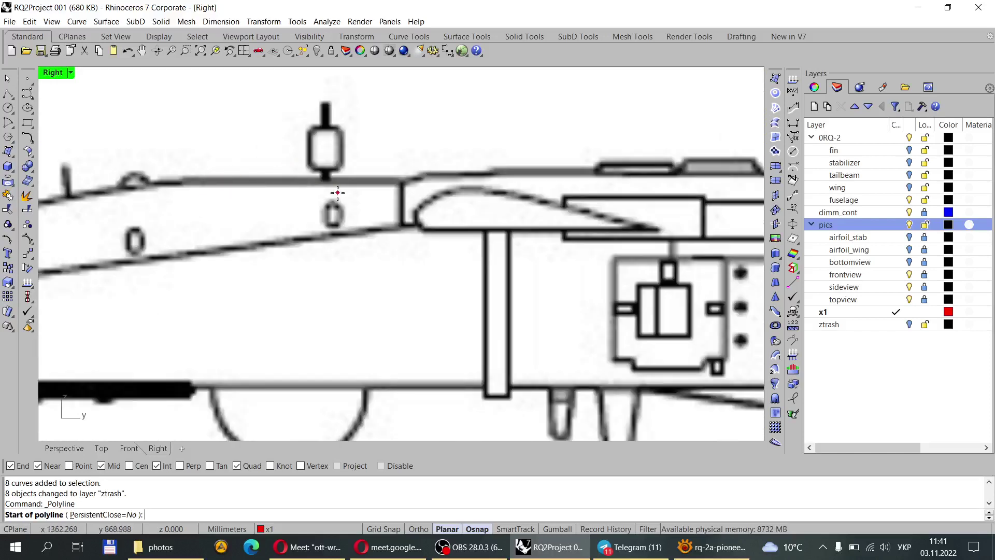
{"action": "scroll", "coordinate": [339, 192], "scroll_direction": "down", "scroll_amount": 1}
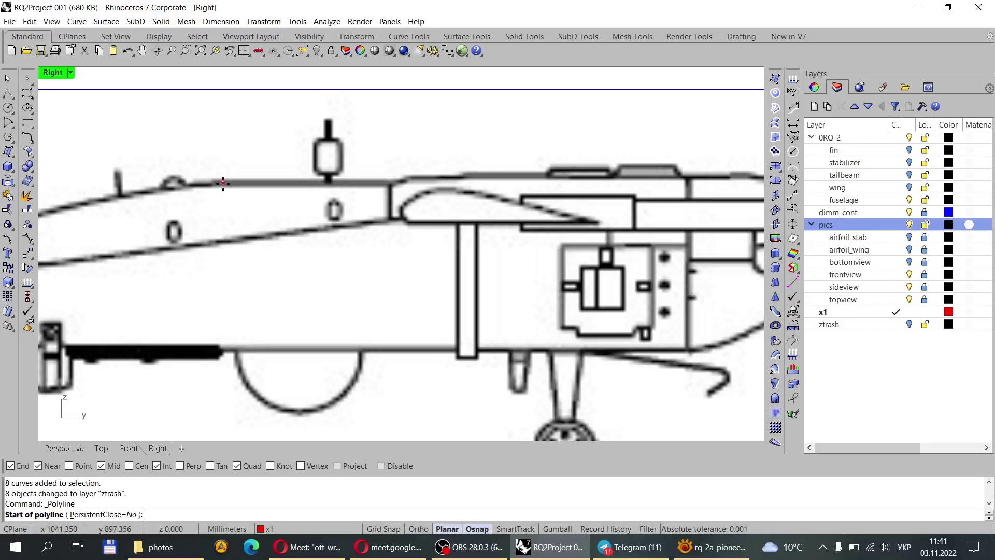
{"action": "scroll", "coordinate": [218, 183], "scroll_direction": "down", "scroll_amount": 5}
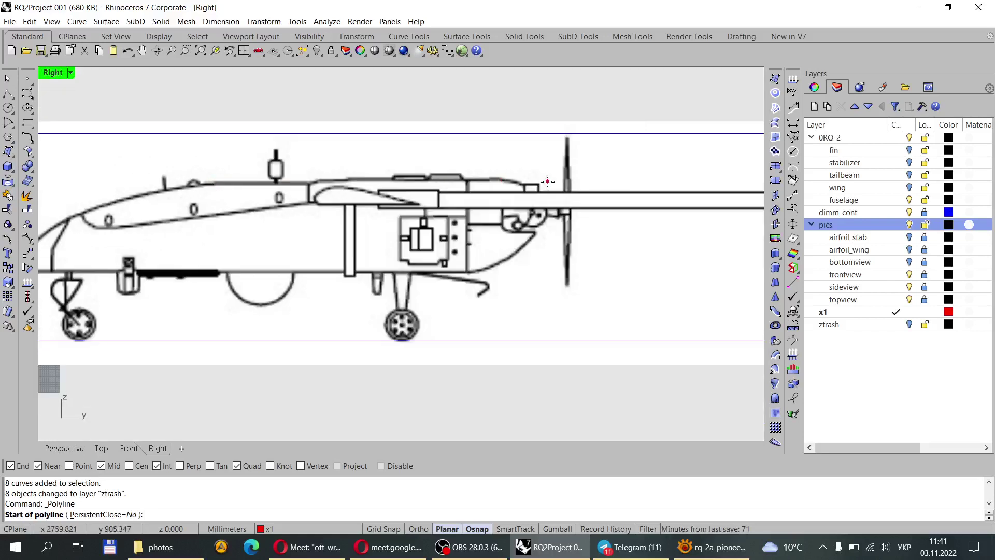
{"action": "scroll", "coordinate": [486, 183], "scroll_direction": "up", "scroll_amount": 3}
{"action": "scroll", "coordinate": [462, 189], "scroll_direction": "down", "scroll_amount": 4}
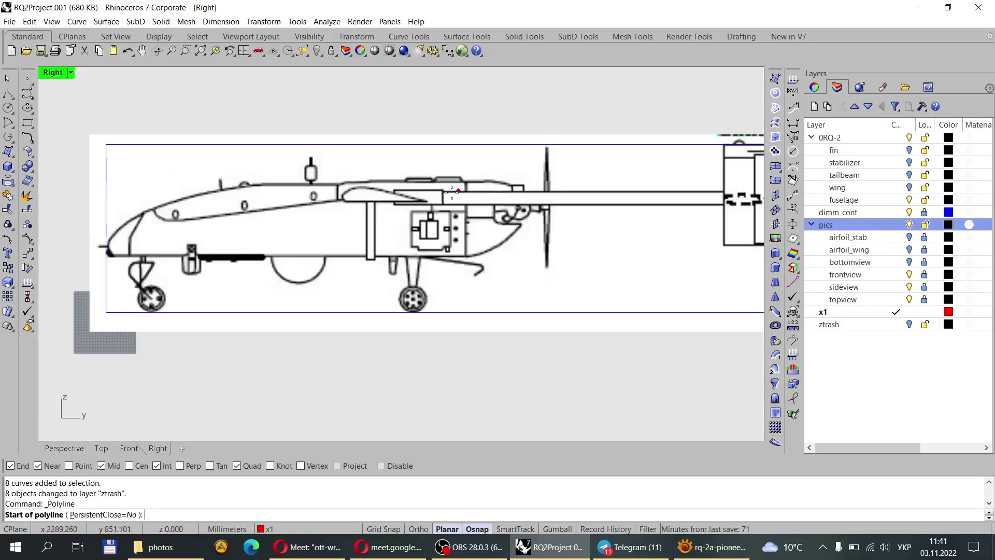
{"action": "scroll", "coordinate": [339, 178], "scroll_direction": "up", "scroll_amount": 4}
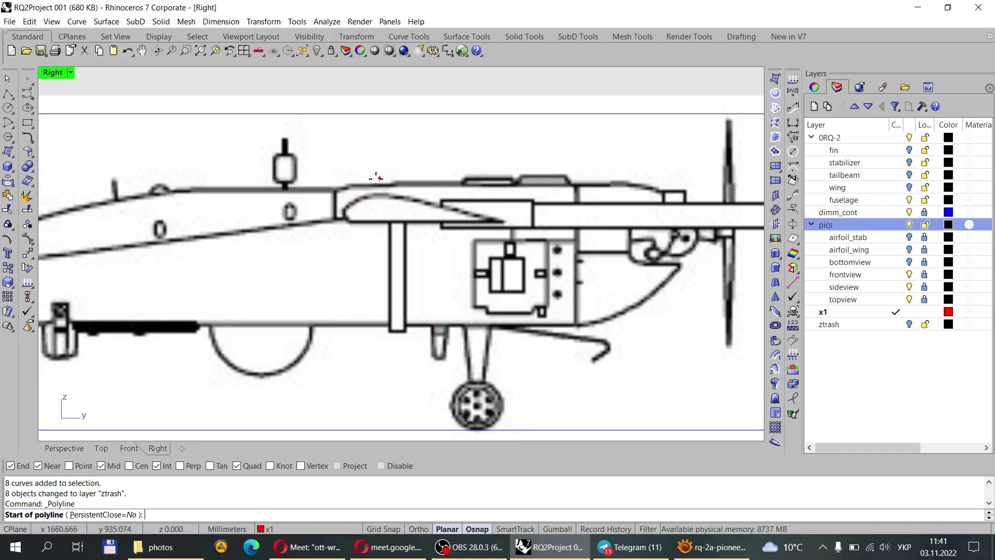
{"action": "left_click", "coordinate": [703, 556]}
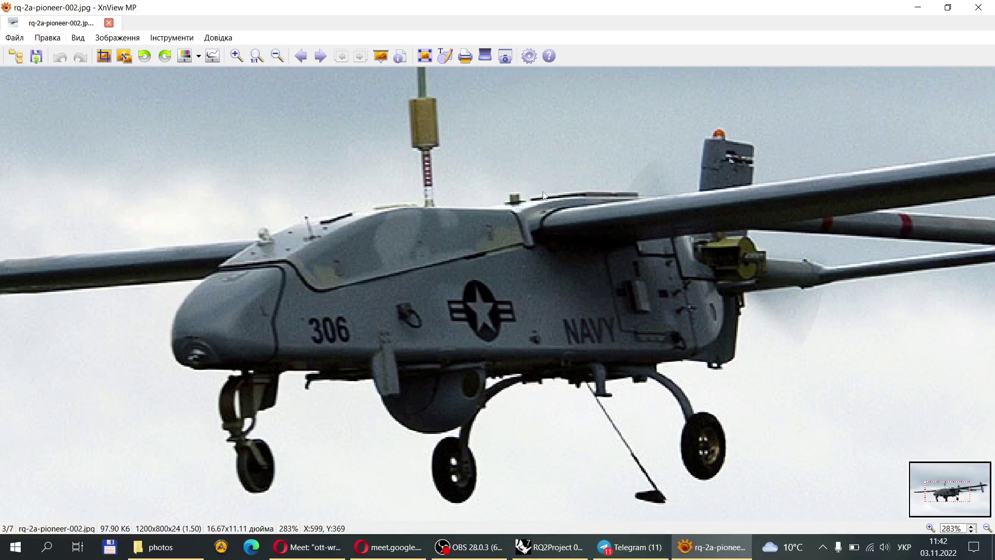
{"action": "left_click", "coordinate": [548, 553]}
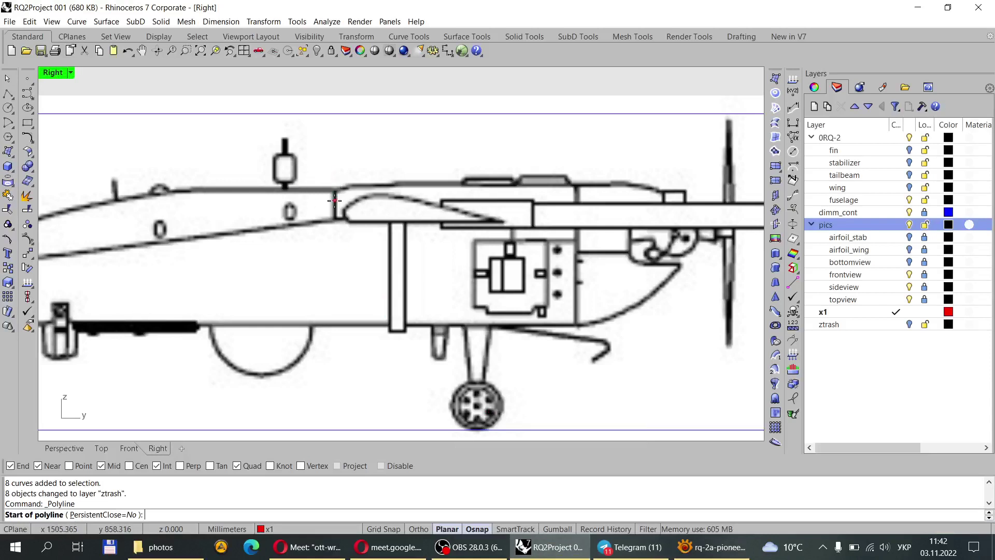
Draw a horizontal polyline about 1350 mm long along the fuselage's upper edge, from the panel joint ahead of the wing toward the nose.
{"action": "scroll", "coordinate": [334, 200], "scroll_direction": "up", "scroll_amount": 5}
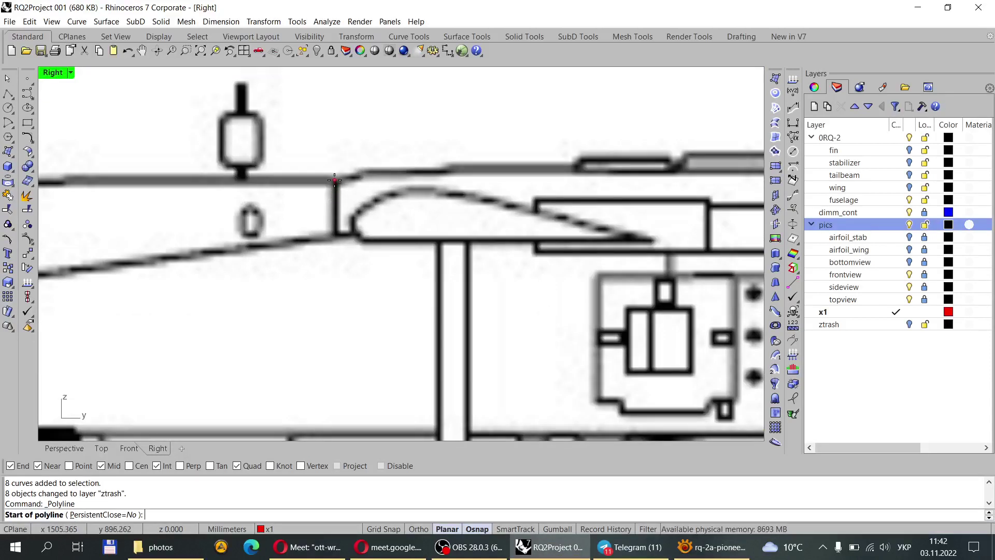
{"action": "left_click", "coordinate": [334, 179]}
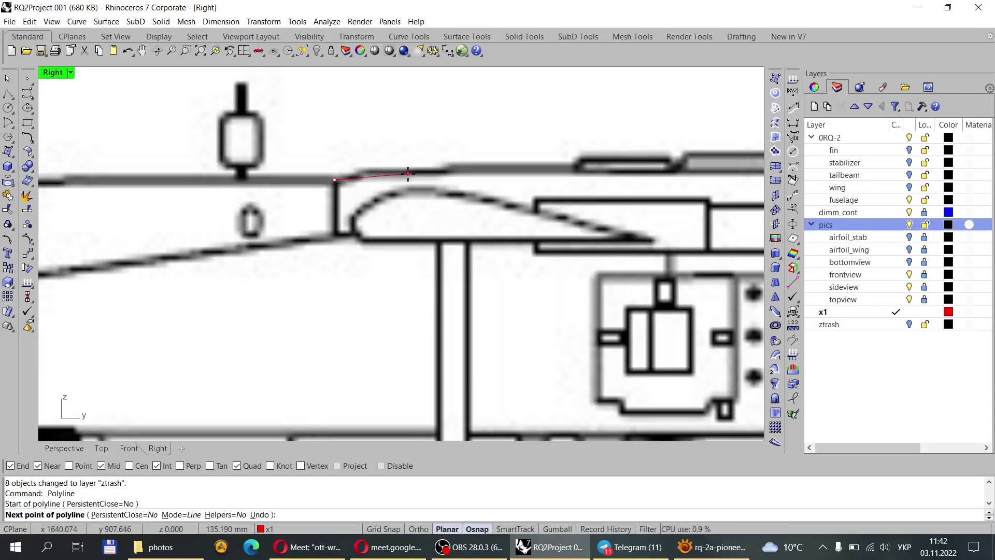
{"action": "scroll", "coordinate": [422, 210], "scroll_direction": "down", "scroll_amount": 6}
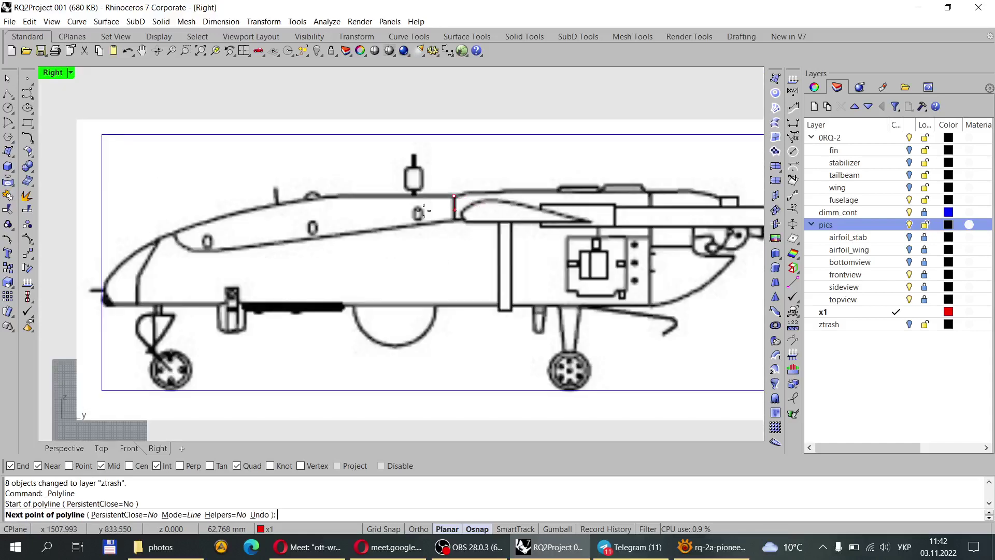
{"action": "left_click", "coordinate": [137, 189]}
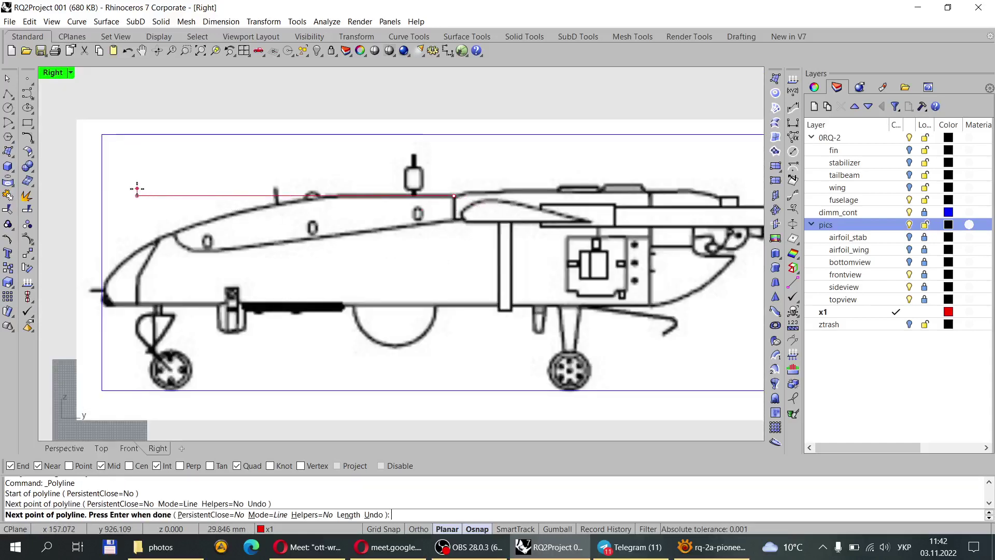
{"action": "key", "text": "Return"}
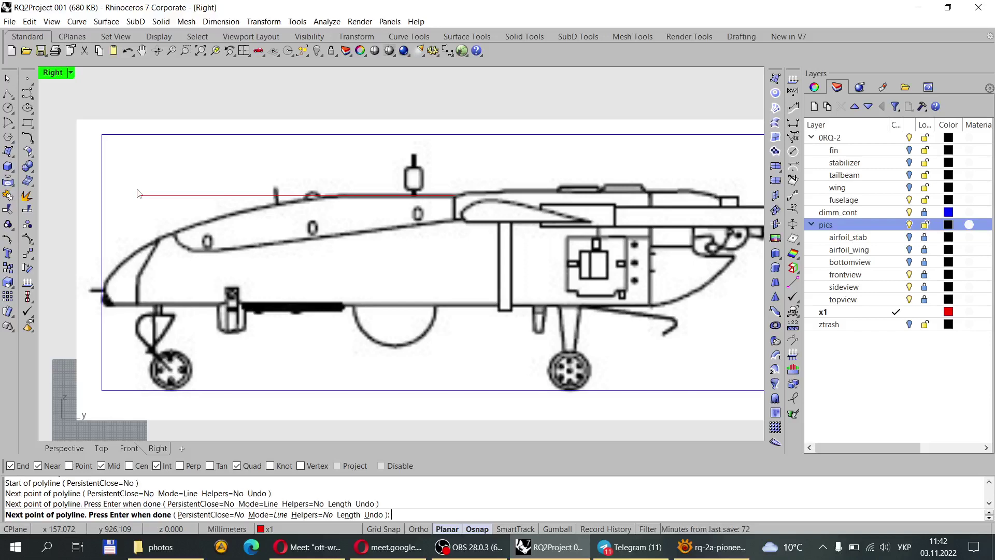
Draw a second horizontal polyline along the rear fuselage's upper edge, from behind the engine bay forward past the wing root.
{"action": "scroll", "coordinate": [164, 198], "scroll_direction": "down", "scroll_amount": 3}
{"action": "scroll", "coordinate": [601, 196], "scroll_direction": "up", "scroll_amount": 10}
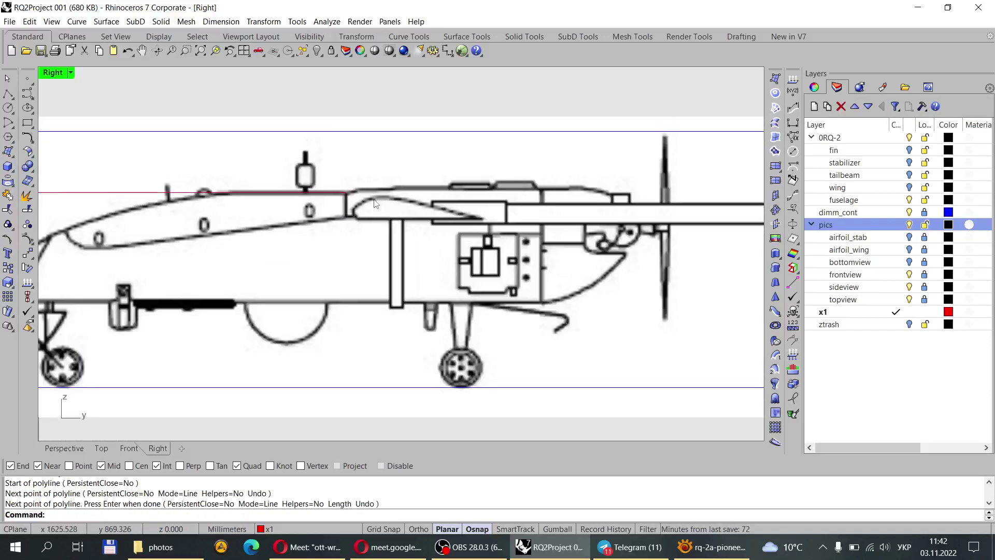
{"action": "key", "text": "Return"}
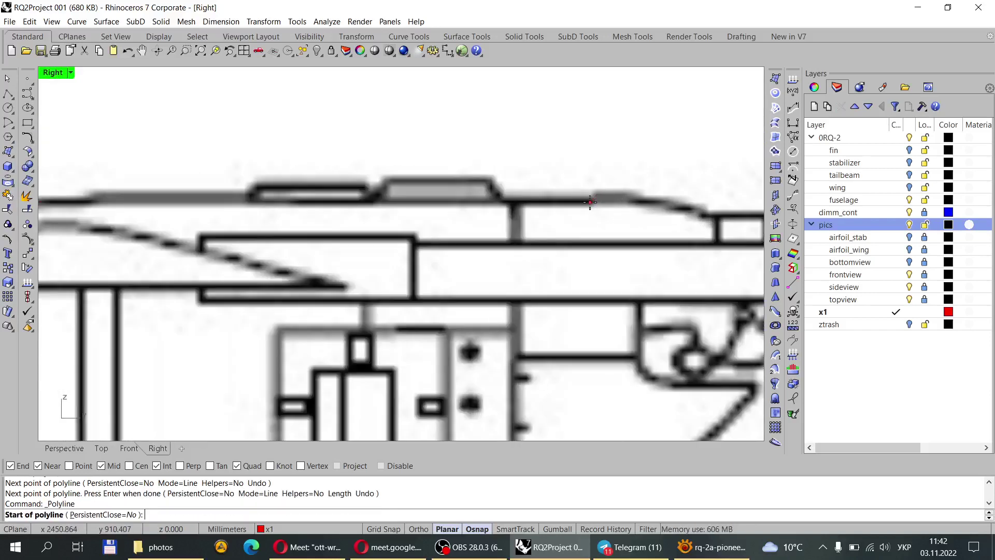
{"action": "left_click", "coordinate": [593, 202]}
{"action": "scroll", "coordinate": [593, 202], "scroll_direction": "down", "scroll_amount": 5}
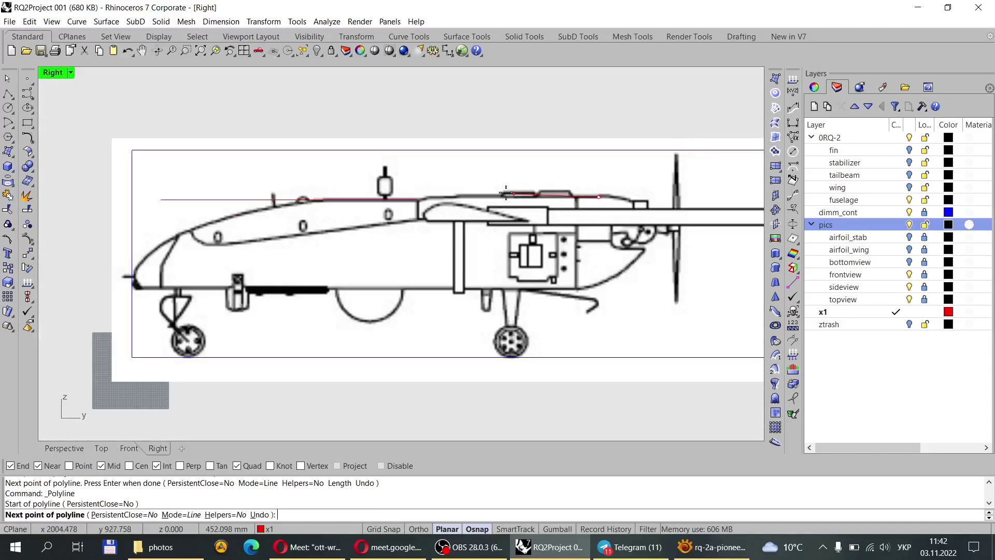
{"action": "scroll", "coordinate": [444, 182], "scroll_direction": "up", "scroll_amount": 2}
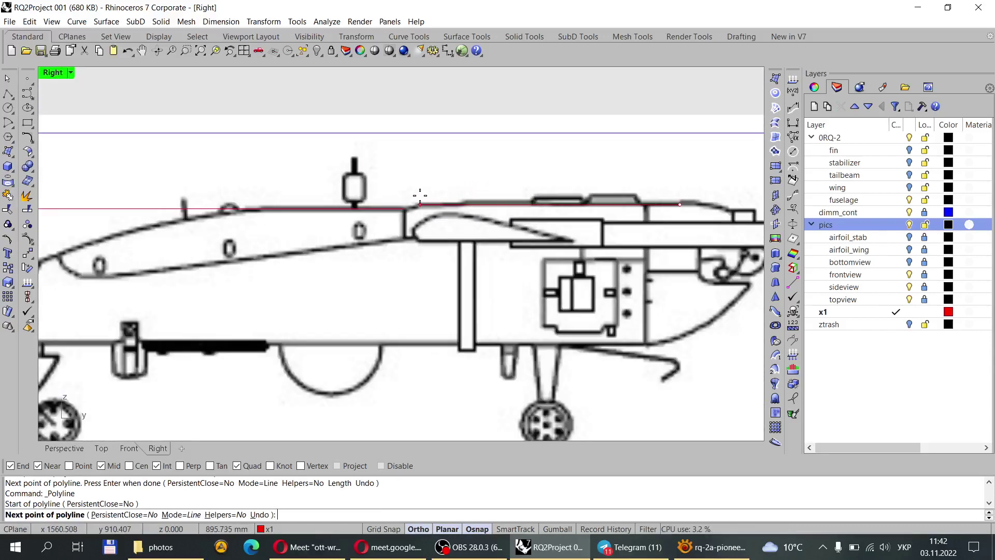
{"action": "key", "text": "F8"}
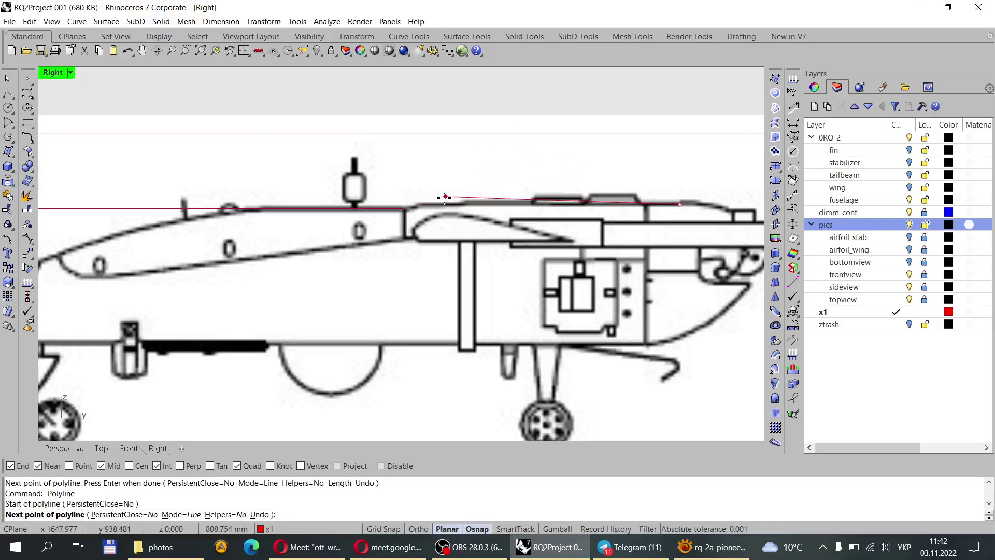
{"action": "key", "text": "F8"}
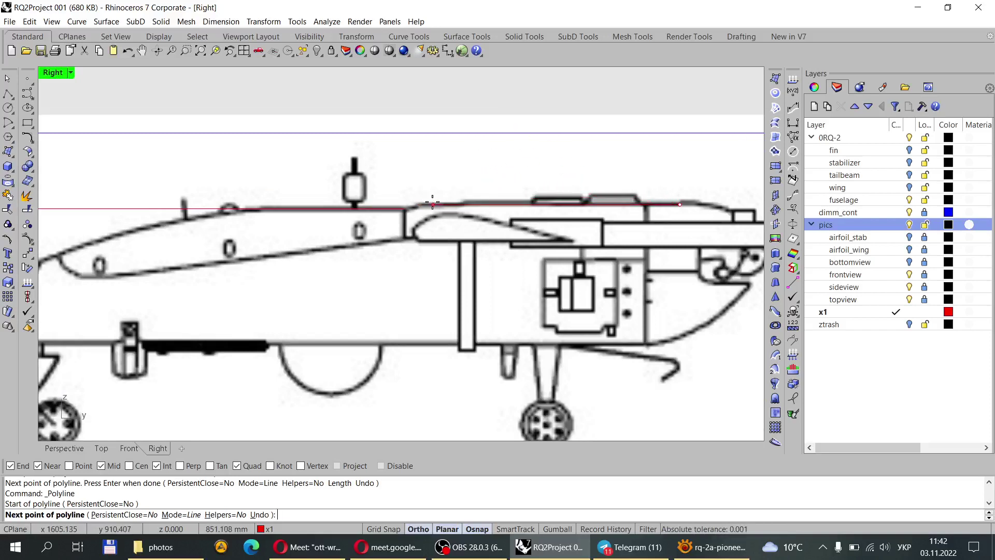
{"action": "left_click", "coordinate": [333, 183]}
{"action": "key", "text": "Return"}
Move the rear upper-edge line vertically up by about 10 mm, into the thick outline of the drawing.
{"action": "left_click", "coordinate": [457, 206]}
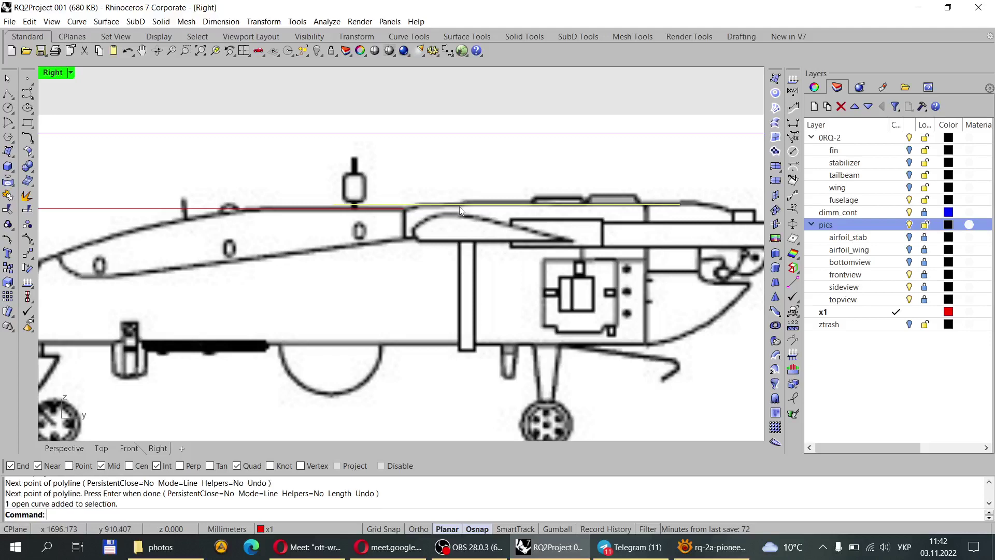
{"action": "left_click", "coordinate": [27, 253]}
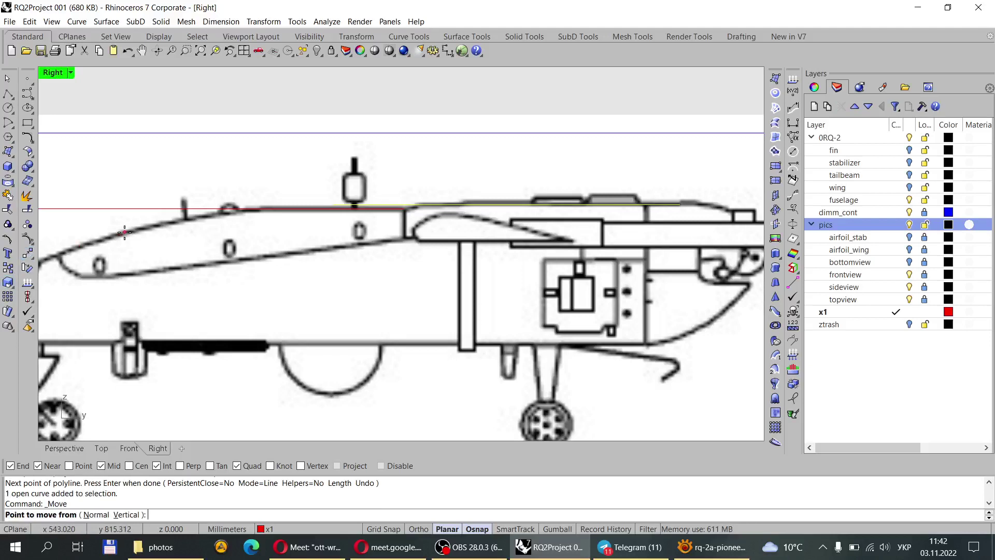
{"action": "scroll", "coordinate": [389, 218], "scroll_direction": "down", "scroll_amount": 2}
{"action": "scroll", "coordinate": [492, 207], "scroll_direction": "up", "scroll_amount": 5}
{"action": "left_click", "coordinate": [276, 208]}
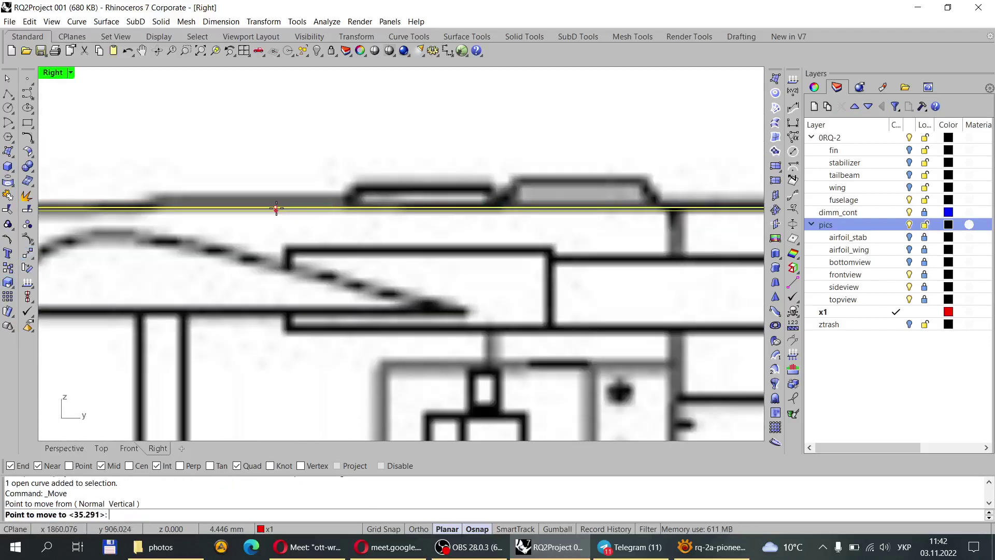
{"action": "scroll", "coordinate": [276, 208], "scroll_direction": "up", "scroll_amount": 3}
{"action": "scroll", "coordinate": [276, 207], "scroll_direction": "up", "scroll_amount": 2}
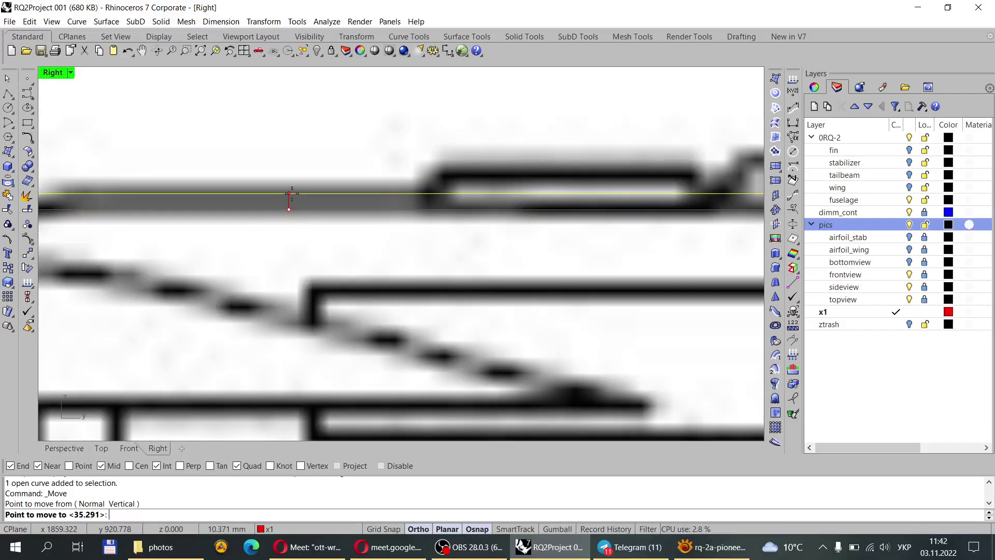
{"action": "left_click", "coordinate": [290, 194], "text": "shift"}
{"action": "scroll", "coordinate": [326, 188], "scroll_direction": "down", "scroll_amount": 5}
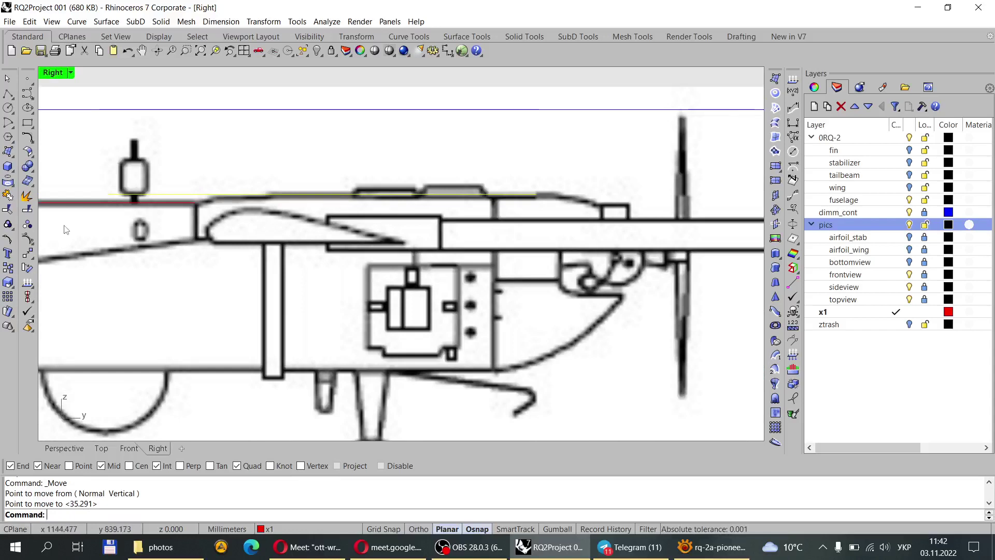
Move the rear upper-edge line horizontally about 201 mm toward the tail.
{"action": "key", "text": "Return"}
{"action": "left_click", "coordinate": [387, 173]}
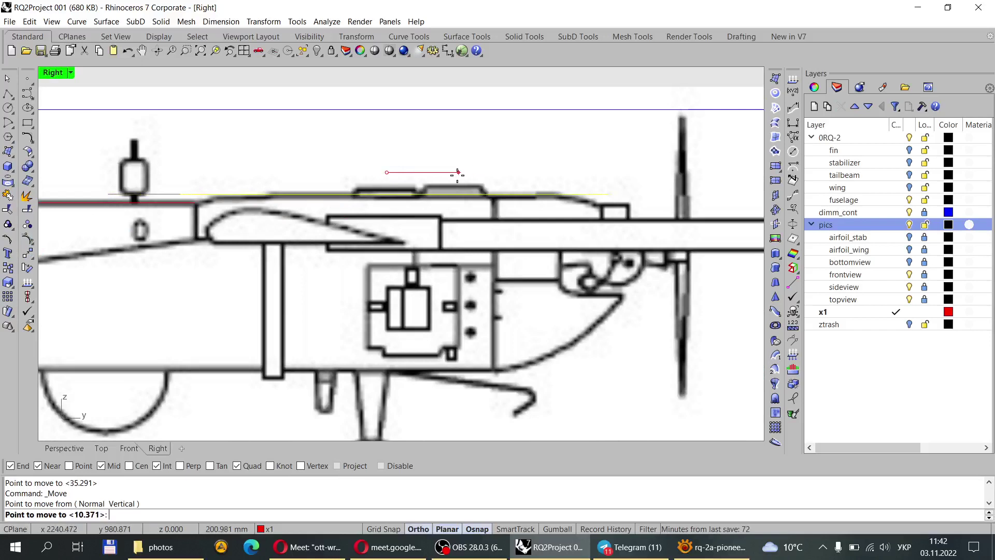
{"action": "left_click", "coordinate": [456, 173], "text": "shift"}
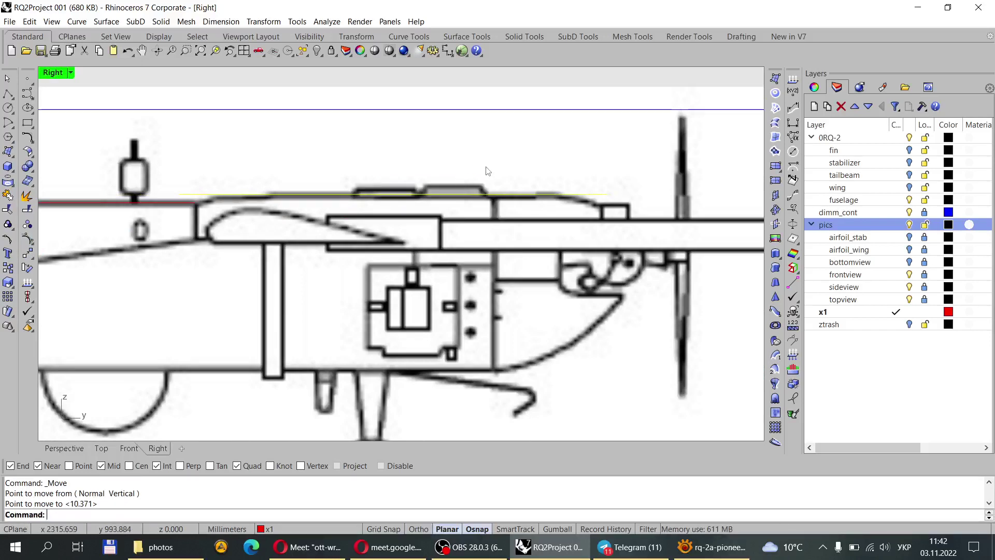
{"action": "scroll", "coordinate": [492, 196], "scroll_direction": "down", "scroll_amount": 2}
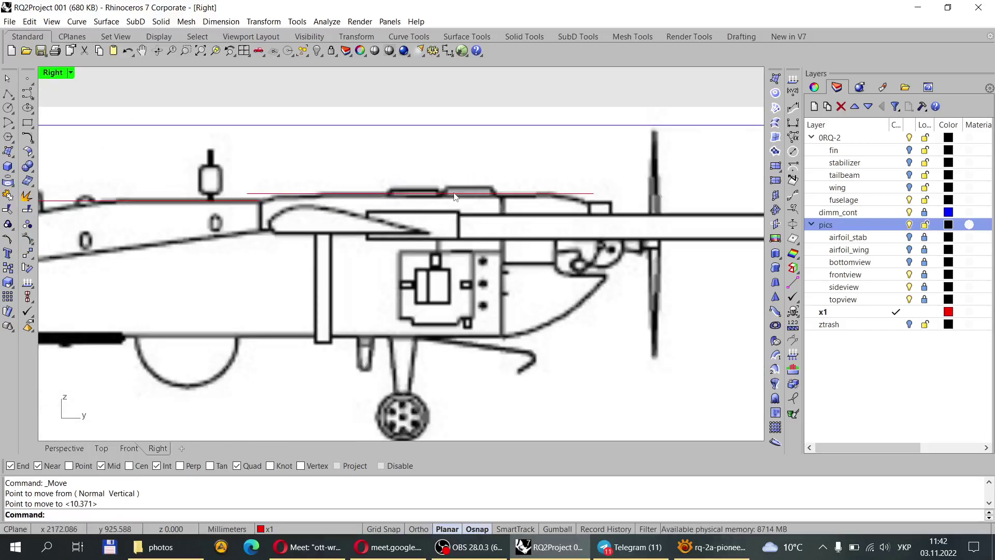
Start an arc defined by start, end and direction at start for the transition between the two upper-edge lines near the wing root.
{"action": "scroll", "coordinate": [455, 197], "scroll_direction": "down", "scroll_amount": 1}
{"action": "scroll", "coordinate": [330, 182], "scroll_direction": "up", "scroll_amount": 3}
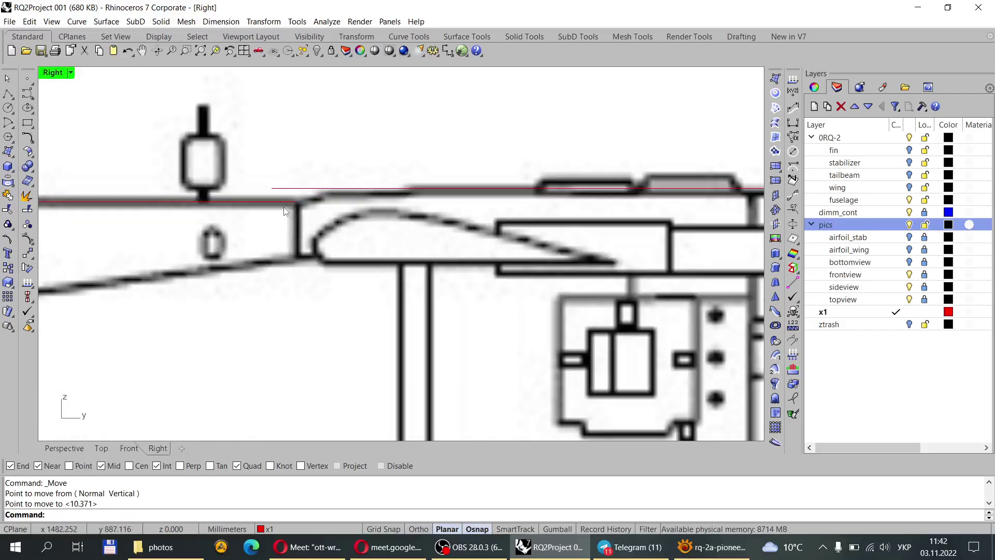
{"action": "left_click", "coordinate": [8, 125]}
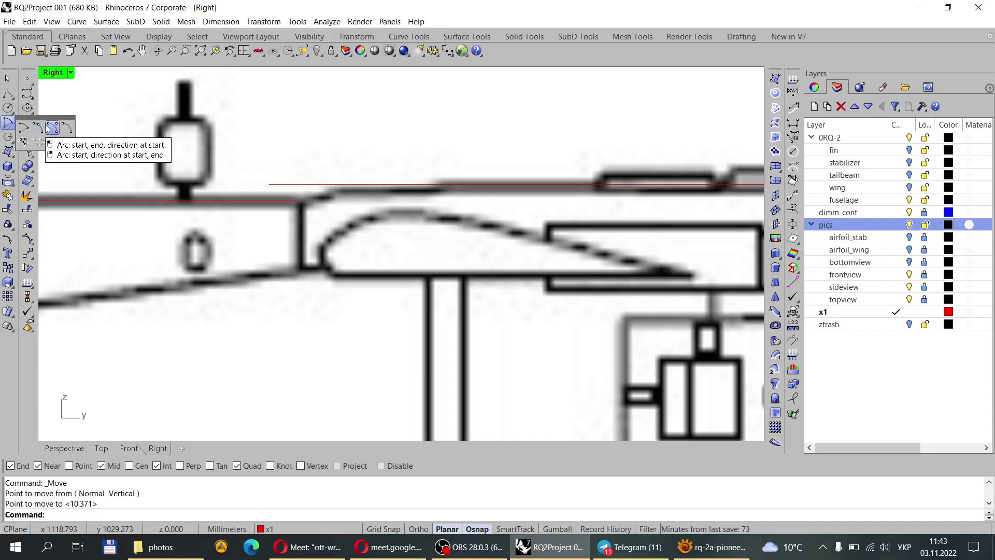
{"action": "left_click", "coordinate": [53, 128]}
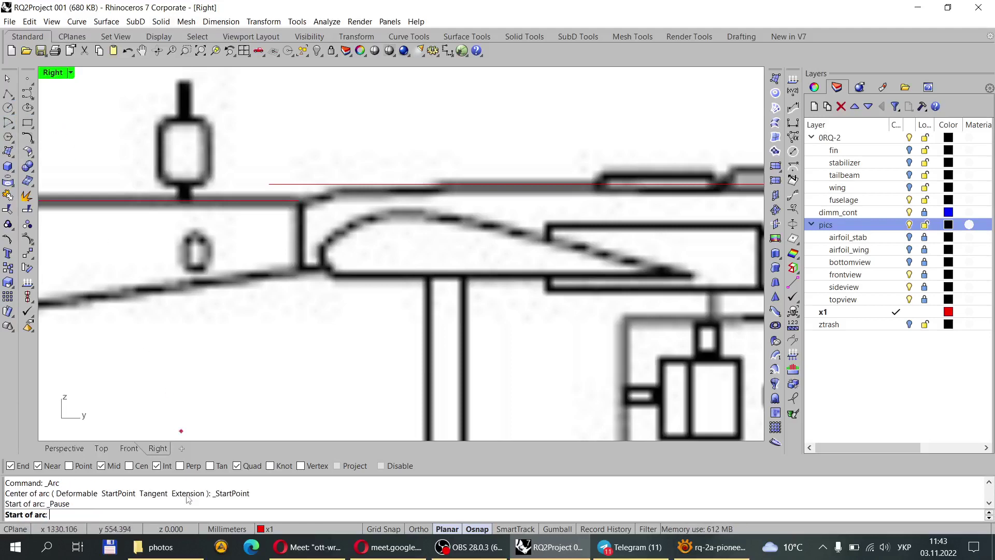
Switch to the Google Meet call, admit the waiting participant and return to Rhinoceros.
{"action": "left_click", "coordinate": [321, 552]}
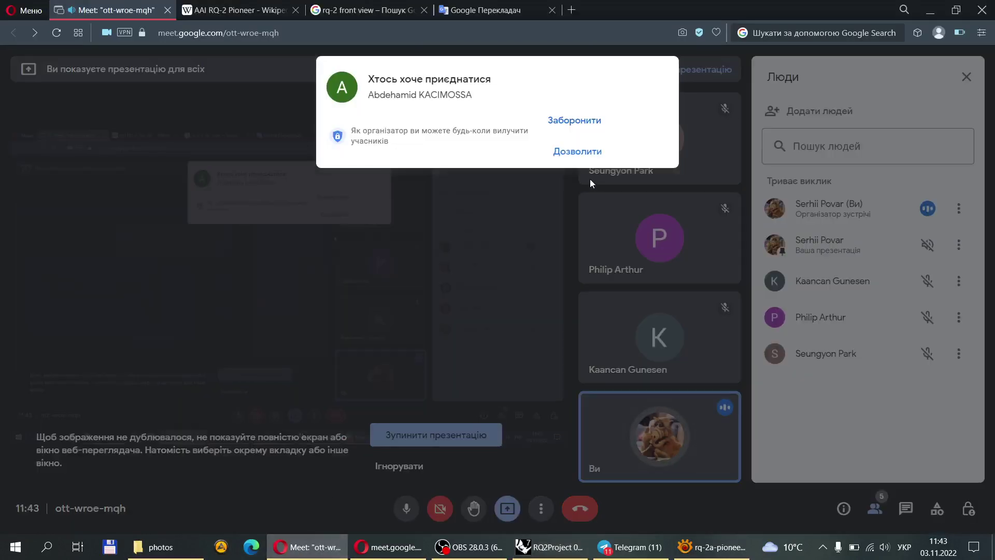
{"action": "left_click", "coordinate": [577, 151]}
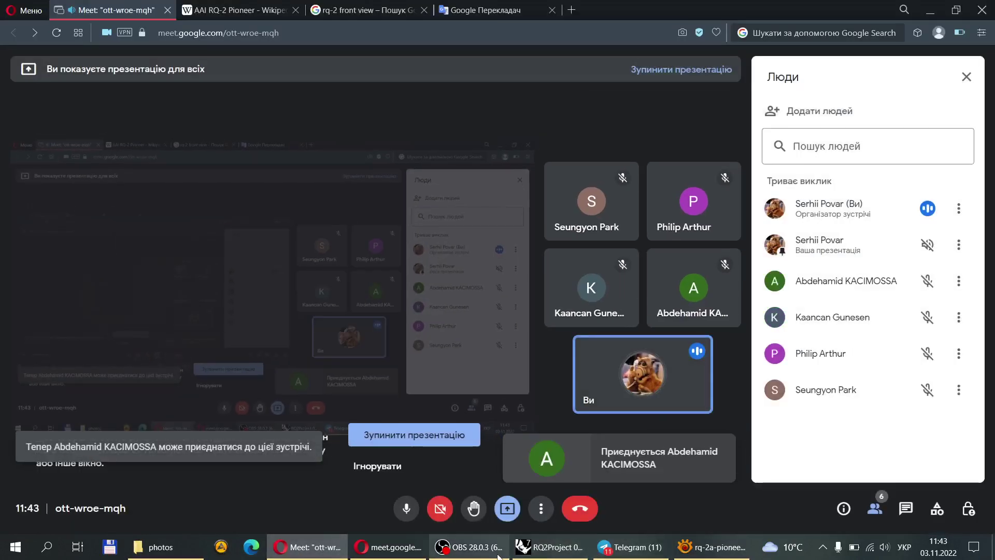
{"action": "left_click", "coordinate": [544, 548]}
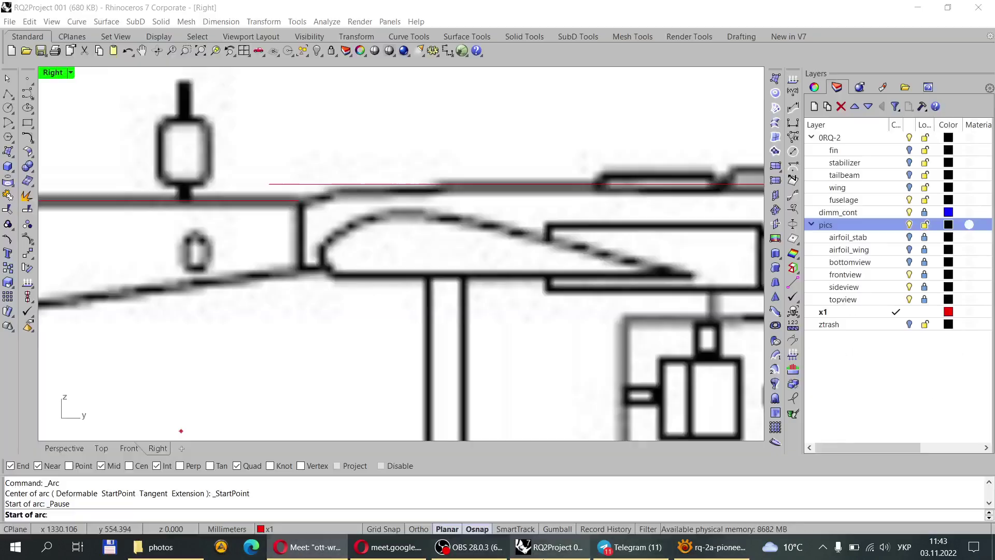
Draw an arc from the rear upper-edge line above the wing to the front upper-edge line's rear end, with a horizontal start direction.
{"action": "left_click", "coordinate": [9, 125]}
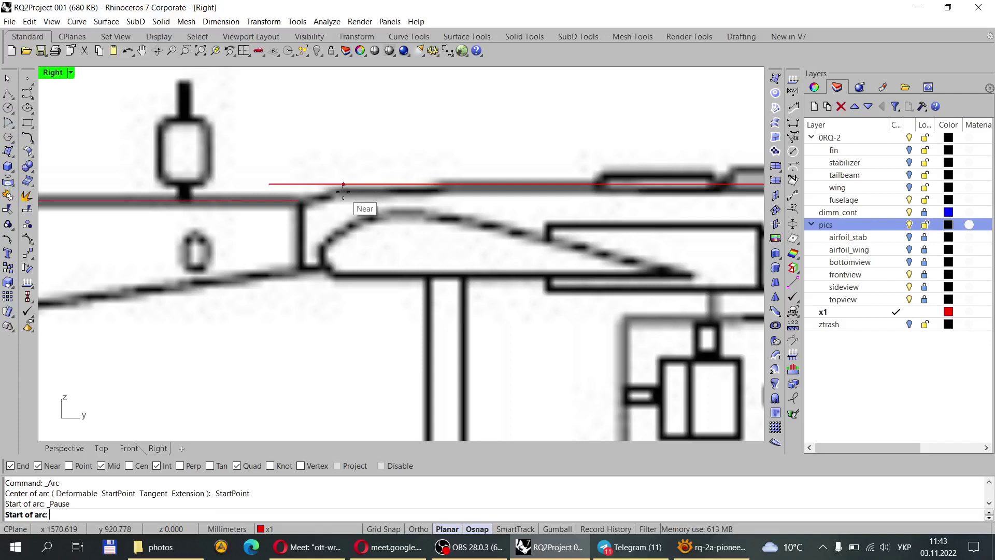
{"action": "left_click", "coordinate": [457, 184]}
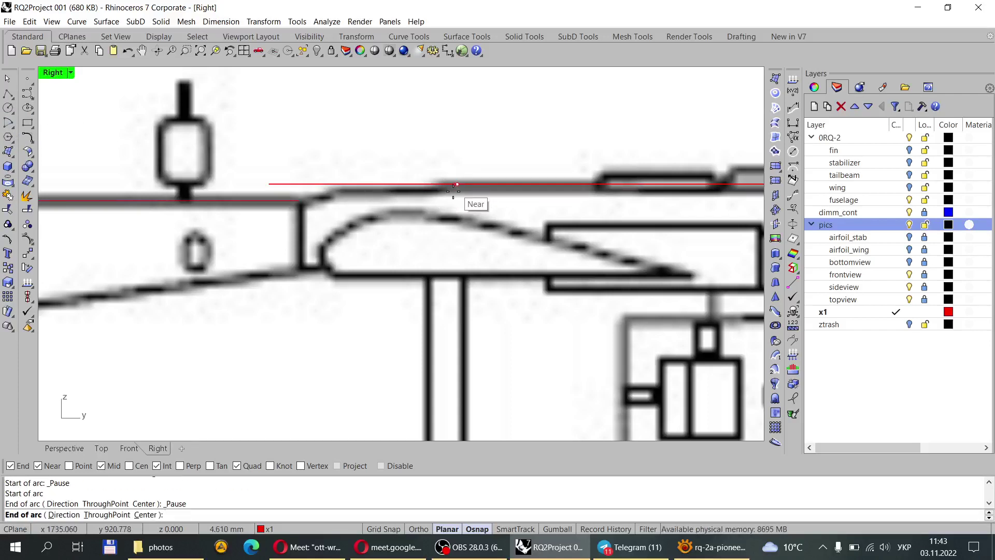
{"action": "left_click", "coordinate": [305, 204]}
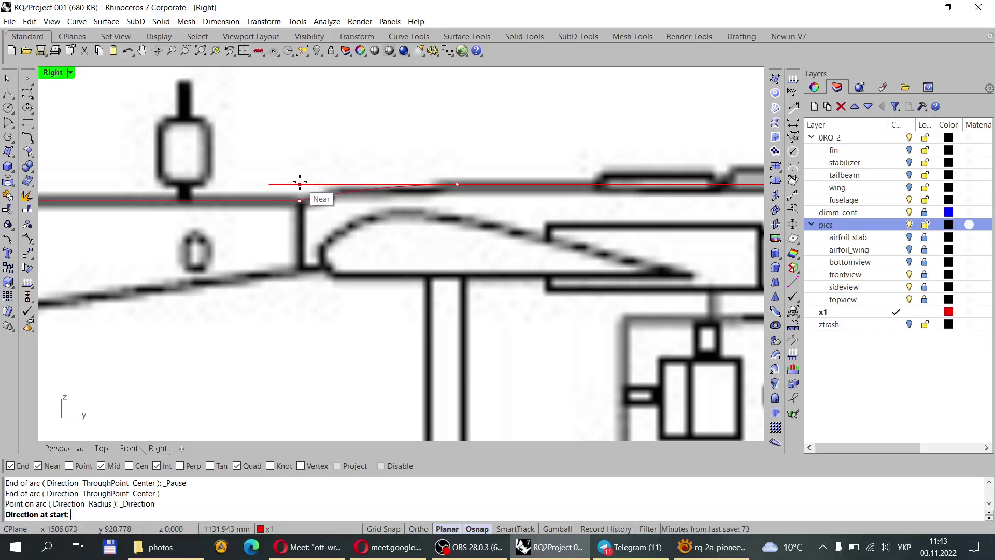
{"action": "scroll", "coordinate": [274, 184], "scroll_direction": "up", "scroll_amount": 3}
{"action": "left_click", "coordinate": [262, 172]}
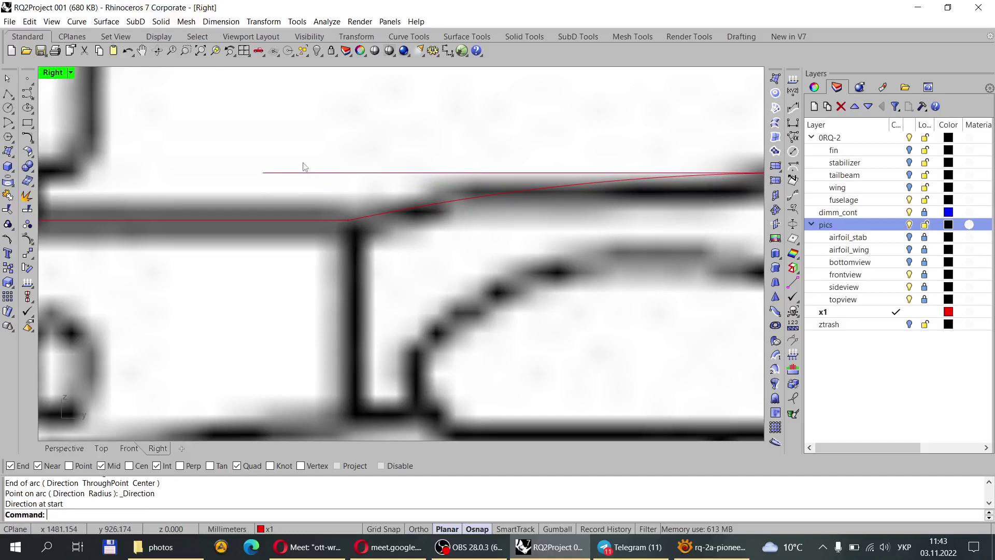
{"action": "scroll", "coordinate": [310, 170], "scroll_direction": "down", "scroll_amount": 5}
{"action": "left_click", "coordinate": [370, 180]}
{"action": "scroll", "coordinate": [426, 181], "scroll_direction": "up", "scroll_amount": 3}
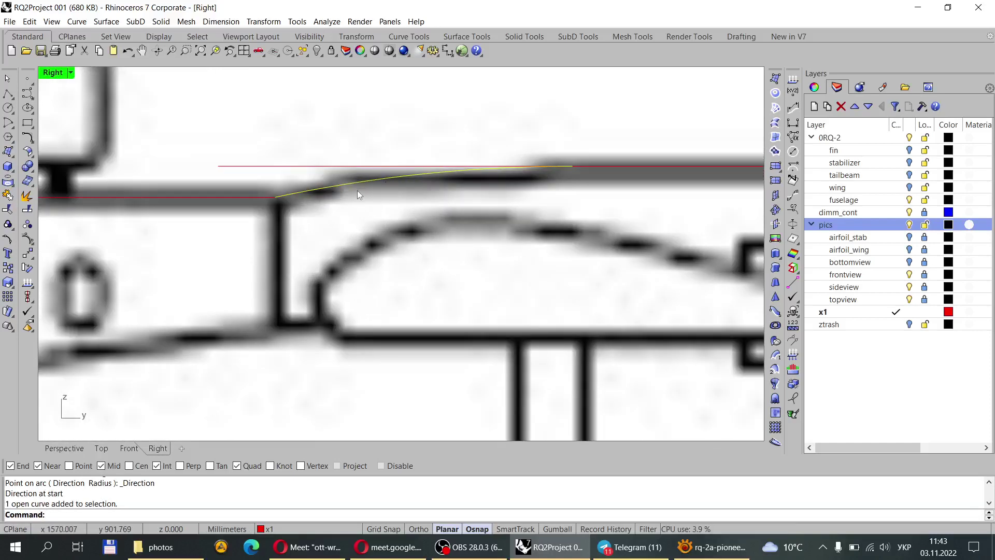
Check the RQ-2A Pioneer reference picture in the other window and return to Rhinoceros.
{"action": "left_click", "coordinate": [698, 551]}
{"action": "left_click", "coordinate": [698, 551]}
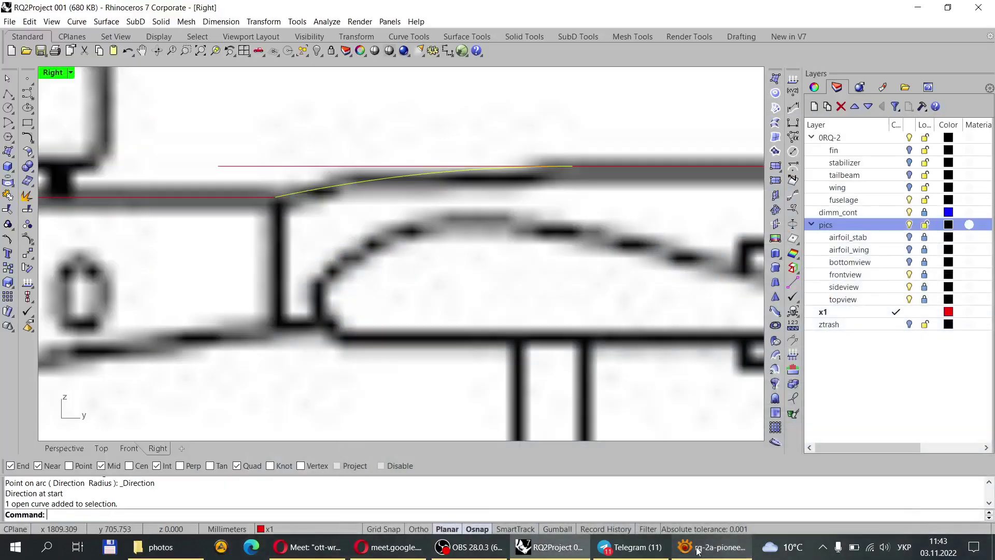
{"action": "left_click", "coordinate": [698, 550]}
{"action": "left_click", "coordinate": [698, 550]}
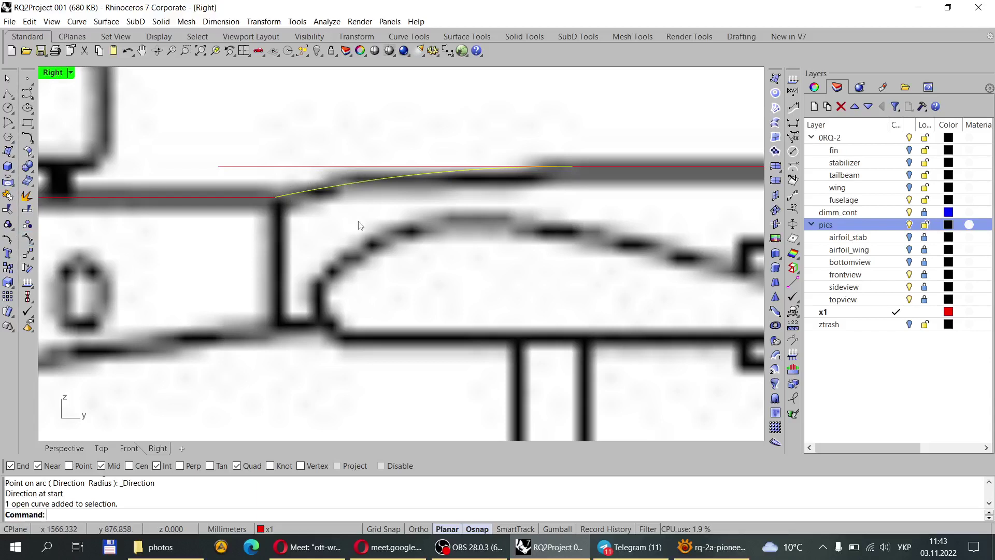
Reshape the transition arc by moving its middle control point horizontally along the rear upper-edge line toward the nose.
{"action": "key", "text": "Escape"}
{"action": "left_click", "coordinate": [361, 182]}
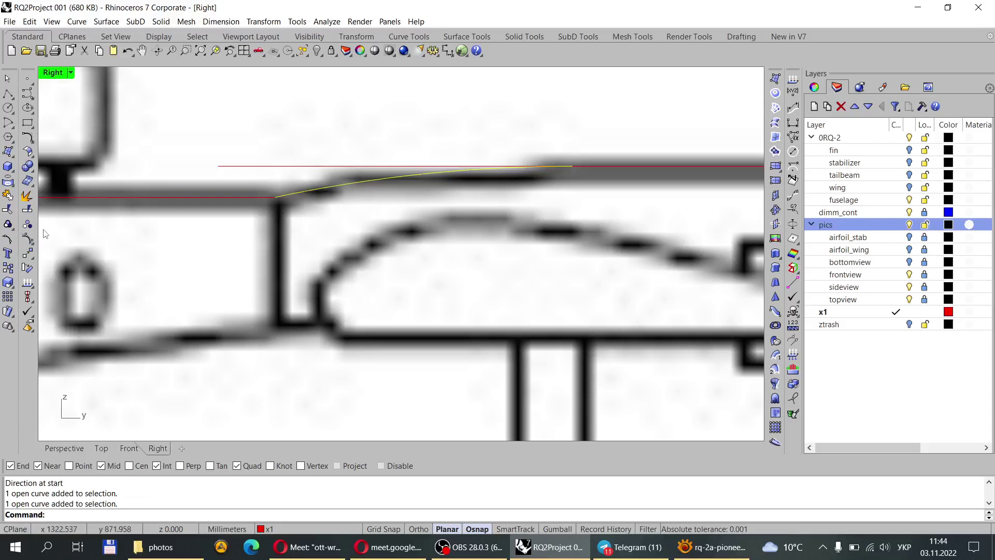
{"action": "left_click", "coordinate": [27, 238]}
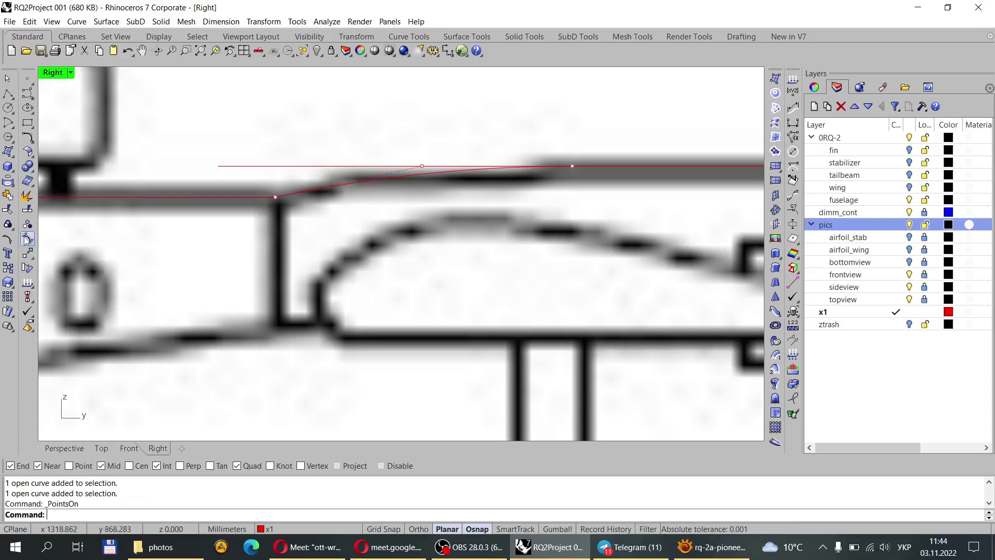
{"action": "left_click", "coordinate": [423, 166]}
{"action": "left_click_drag", "start_coordinate": [422, 166], "coordinate": [346, 166]}
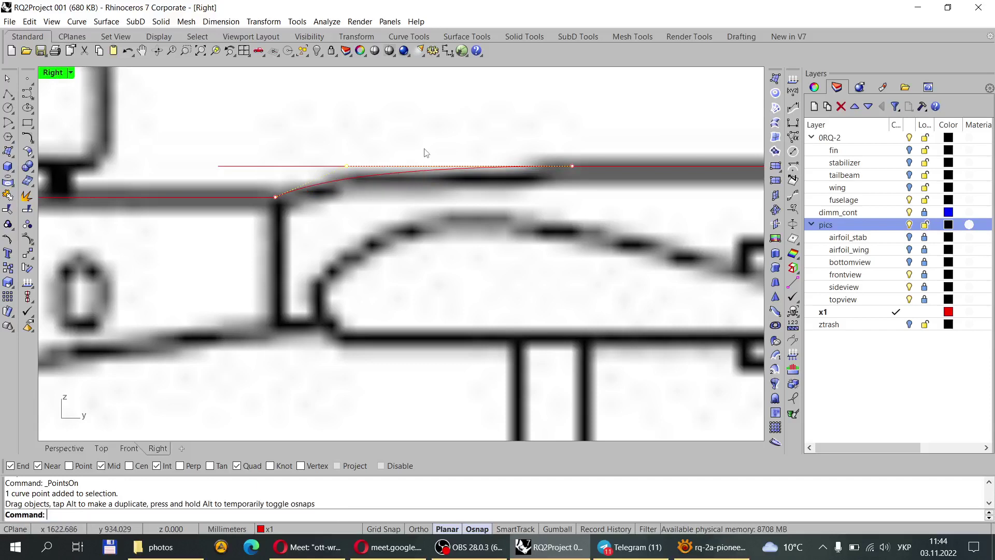
{"action": "scroll", "coordinate": [423, 151], "scroll_direction": "down", "scroll_amount": 3}
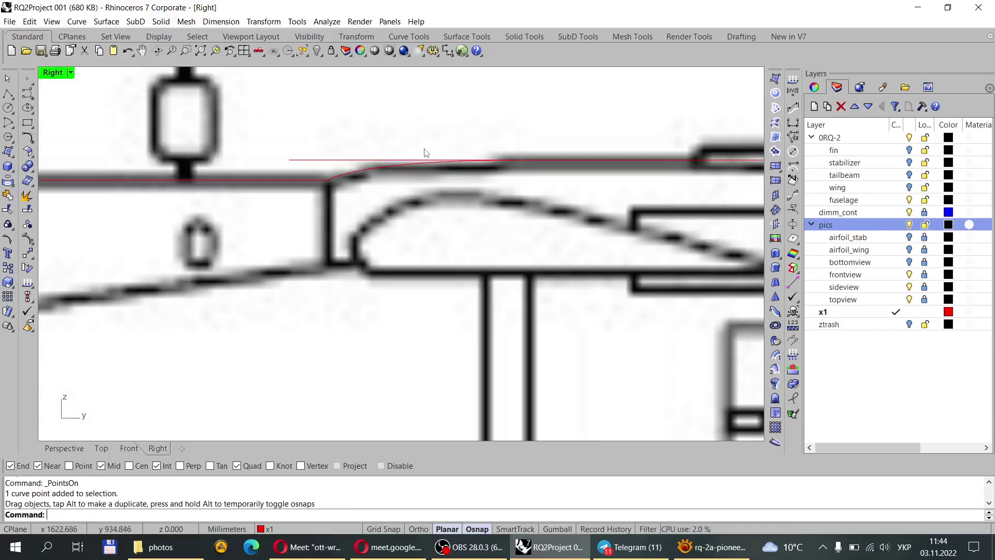
{"action": "key", "text": "Escape"}
Trim the rear upper-edge line's overhang in front of the transition curve, using that curve as the cutting object.
{"action": "scroll", "coordinate": [360, 166], "scroll_direction": "down", "scroll_amount": 5}
{"action": "scroll", "coordinate": [382, 185], "scroll_direction": "up", "scroll_amount": 4}
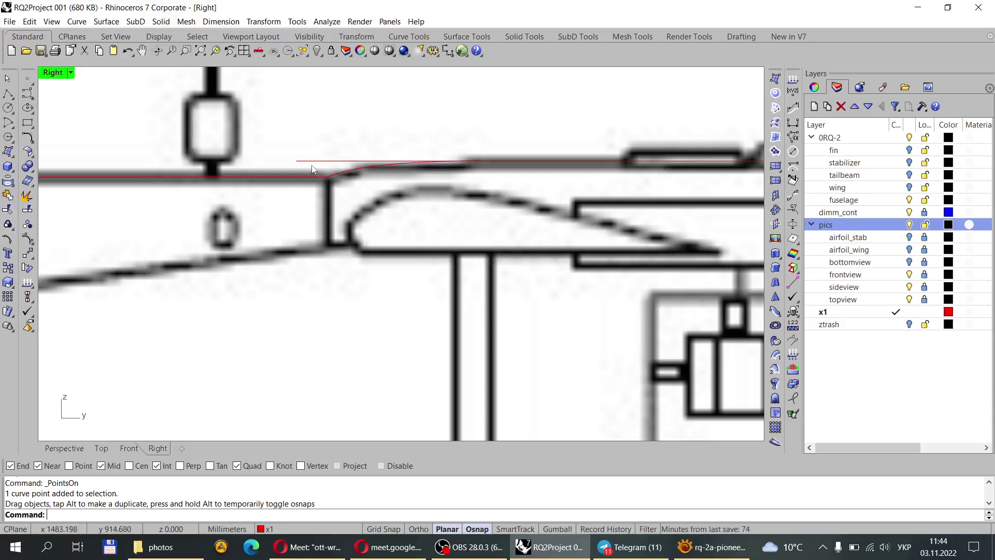
{"action": "left_click", "coordinate": [7, 210]}
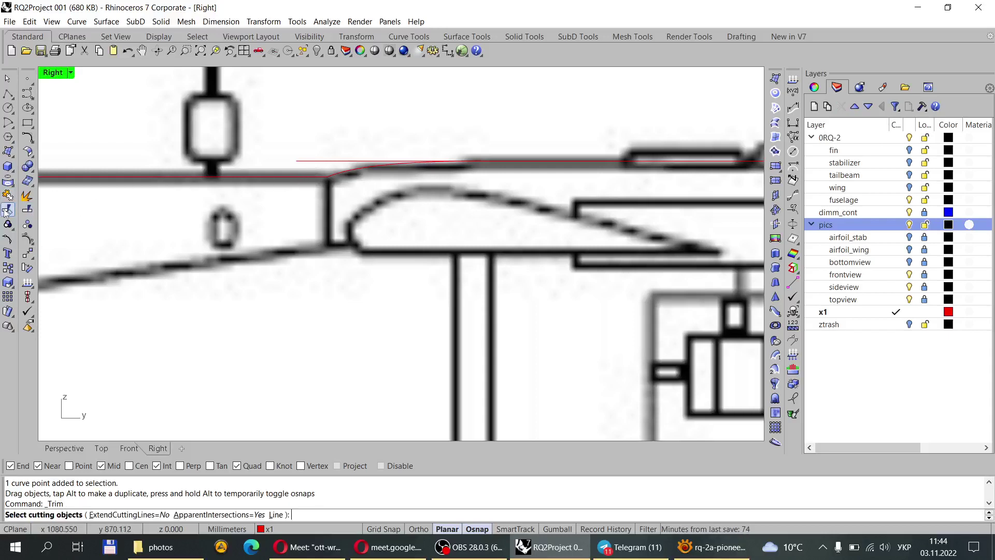
{"action": "left_click", "coordinate": [387, 166]}
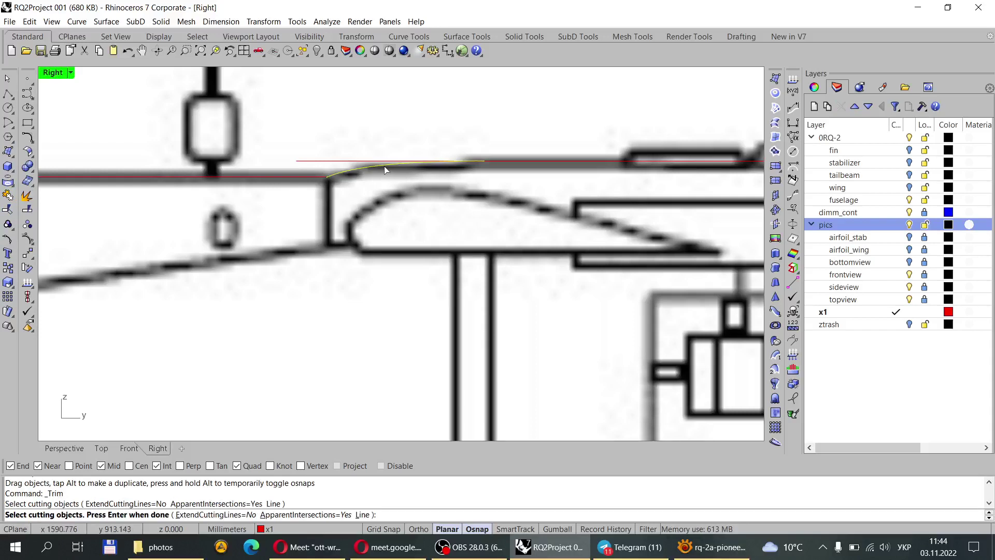
{"action": "key", "text": "Return"}
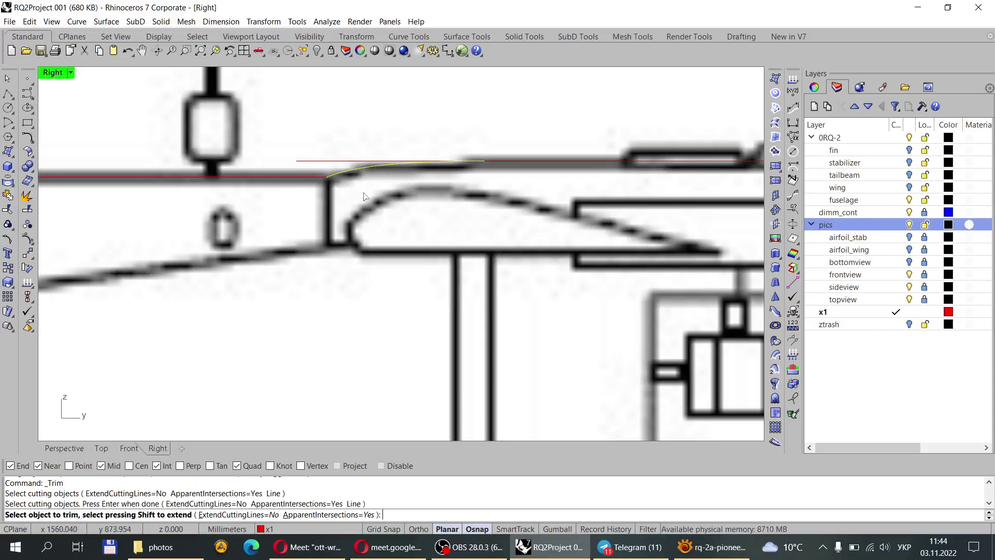
{"action": "left_click", "coordinate": [338, 162]}
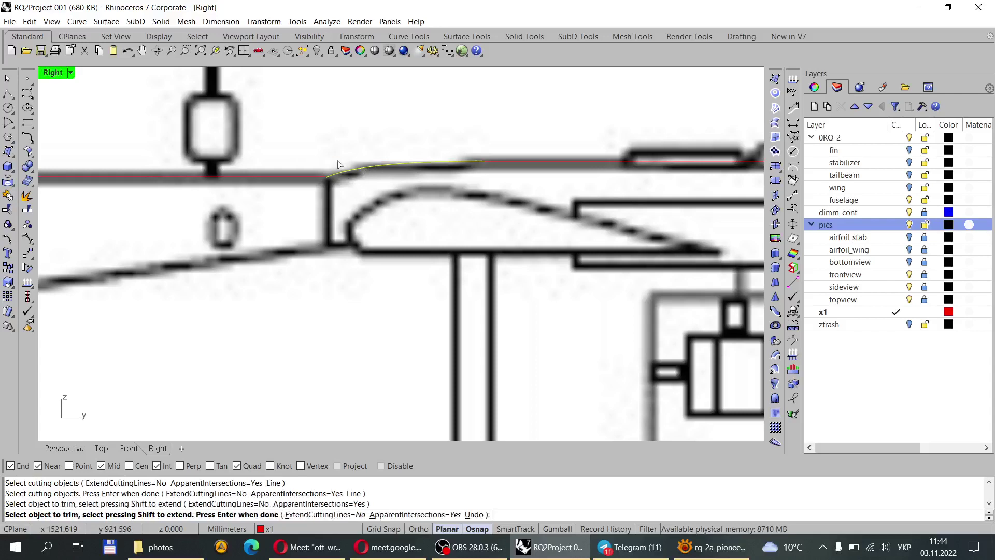
{"action": "right_click_drag", "start_coordinate": [346, 166], "coordinate": [349, 166]}
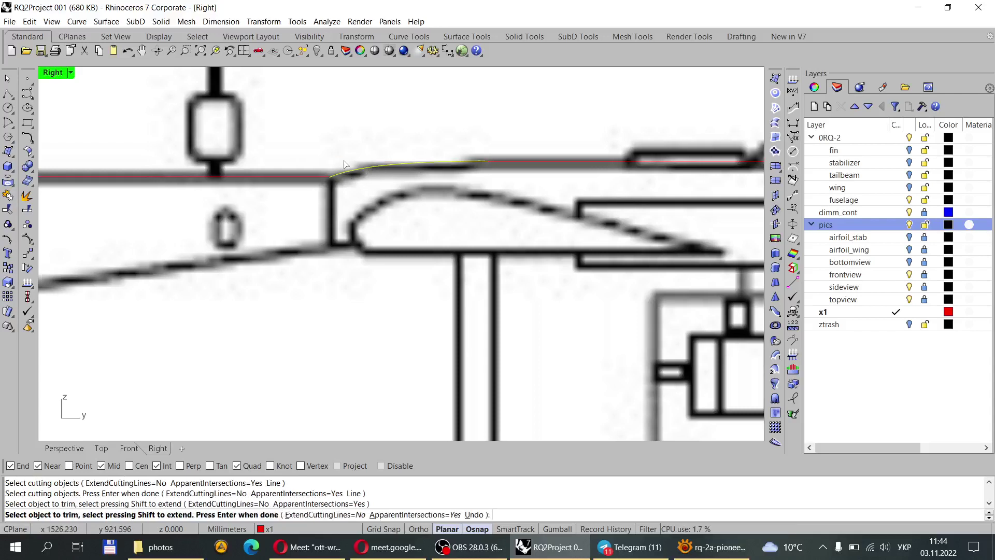
{"action": "key", "text": "Return"}
Draw a horizontal line along the fuselage's lower edge, from just behind the nose tip to beyond the rear end of the fuselage.
{"action": "scroll", "coordinate": [353, 167], "scroll_direction": "down", "scroll_amount": 6}
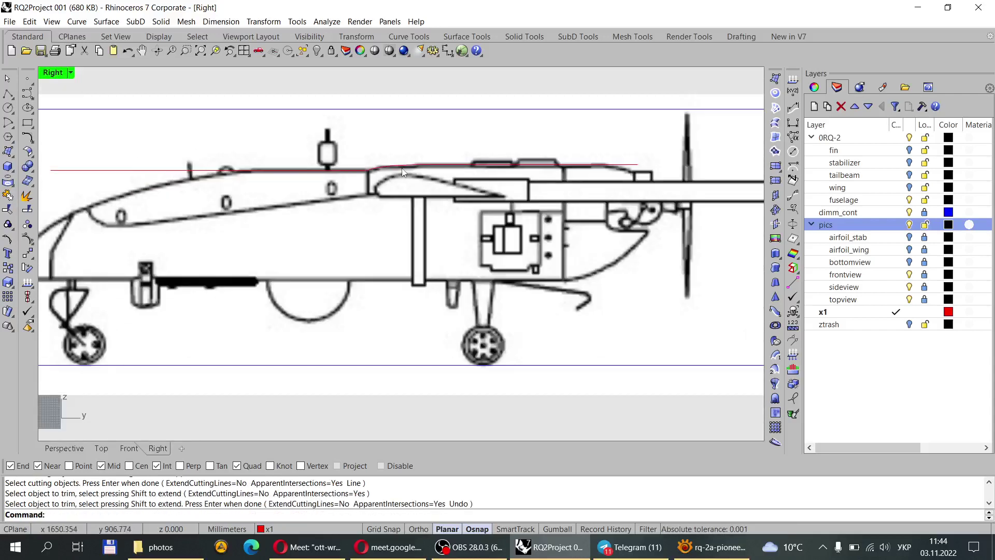
{"action": "scroll", "coordinate": [403, 172], "scroll_direction": "up", "scroll_amount": 3}
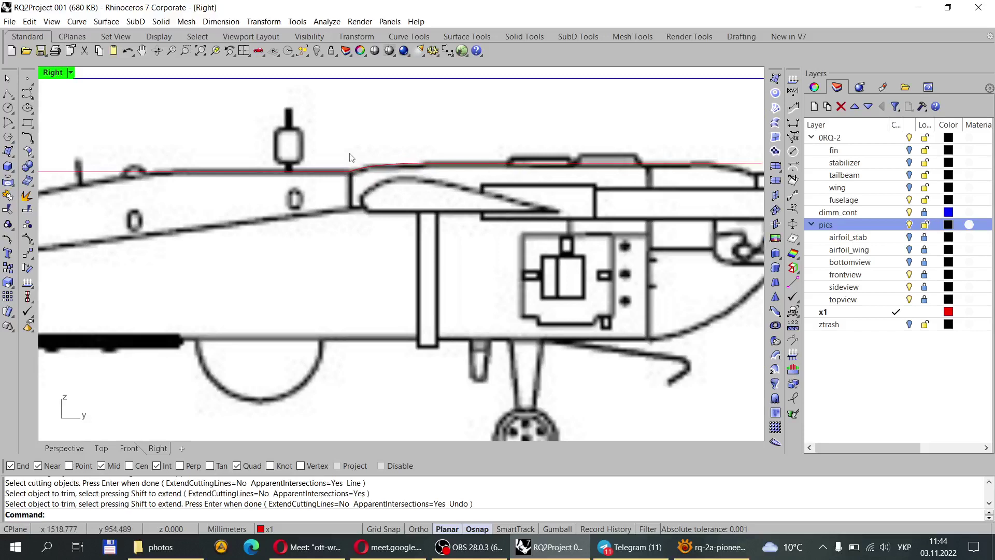
{"action": "scroll", "coordinate": [201, 189], "scroll_direction": "down", "scroll_amount": 3}
{"action": "scroll", "coordinate": [271, 178], "scroll_direction": "up", "scroll_amount": 2}
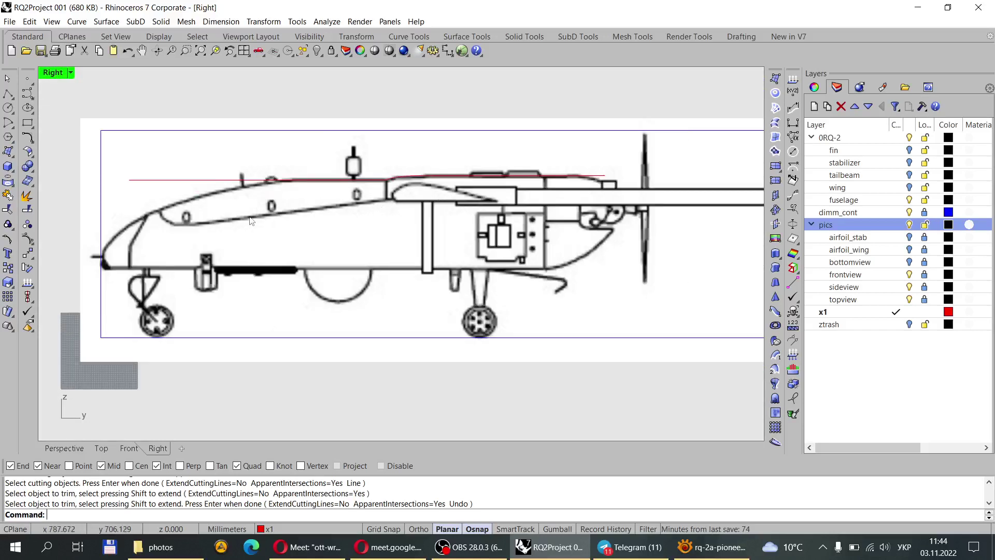
{"action": "scroll", "coordinate": [165, 202], "scroll_direction": "up", "scroll_amount": 2}
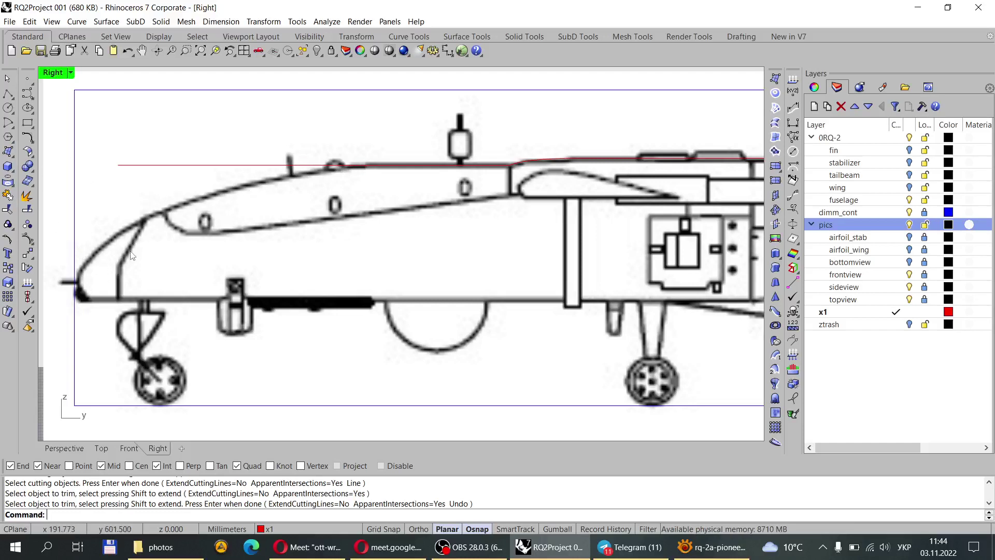
{"action": "scroll", "coordinate": [195, 254], "scroll_direction": "down", "scroll_amount": 4}
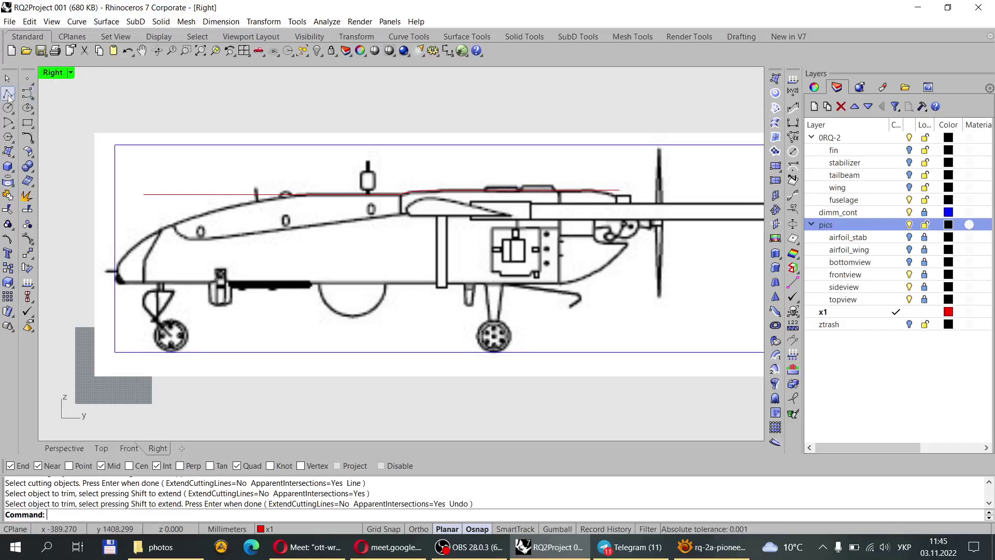
{"action": "left_click", "coordinate": [8, 93]}
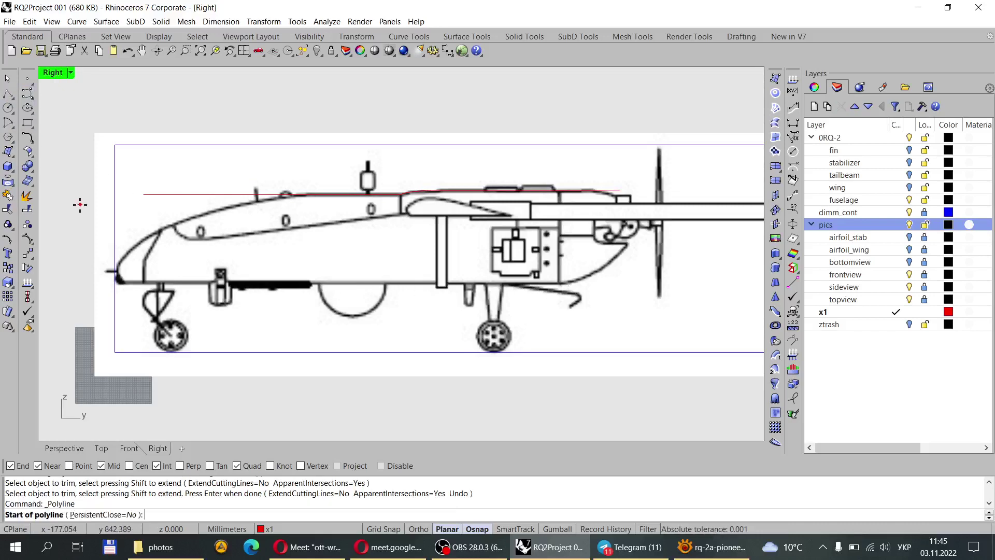
{"action": "scroll", "coordinate": [119, 285], "scroll_direction": "up", "scroll_amount": 6}
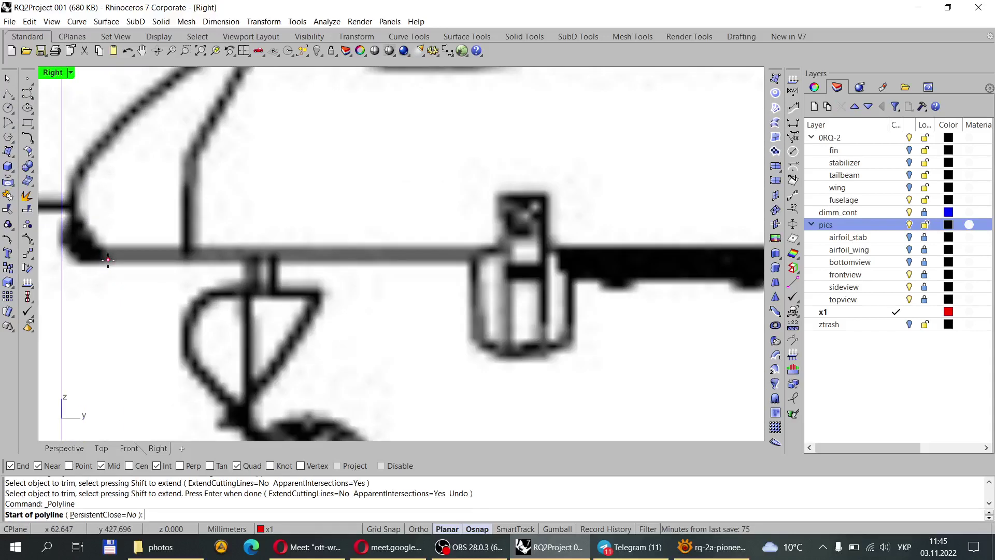
{"action": "left_click", "coordinate": [108, 259]}
{"action": "scroll", "coordinate": [155, 256], "scroll_direction": "down", "scroll_amount": 8}
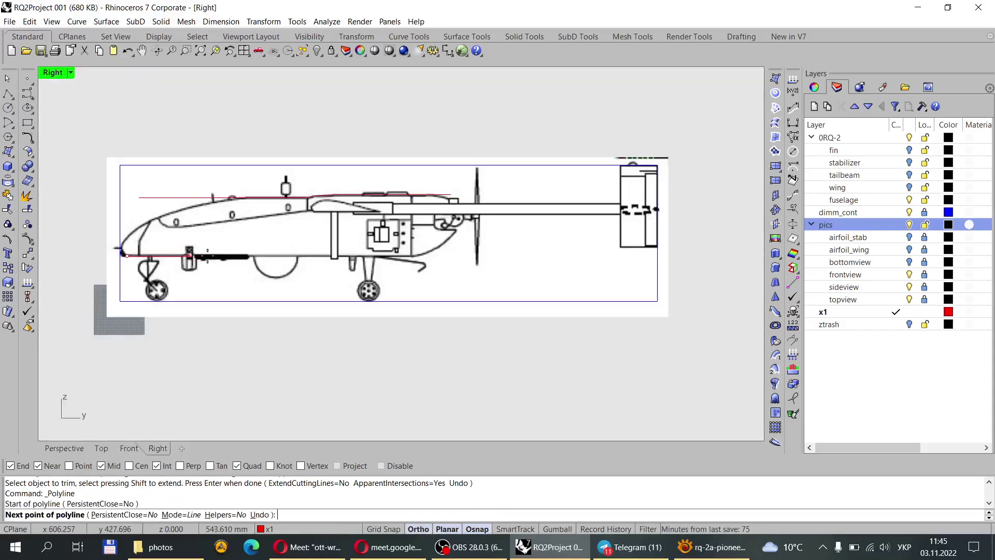
{"action": "scroll", "coordinate": [394, 258], "scroll_direction": "up", "scroll_amount": 3}
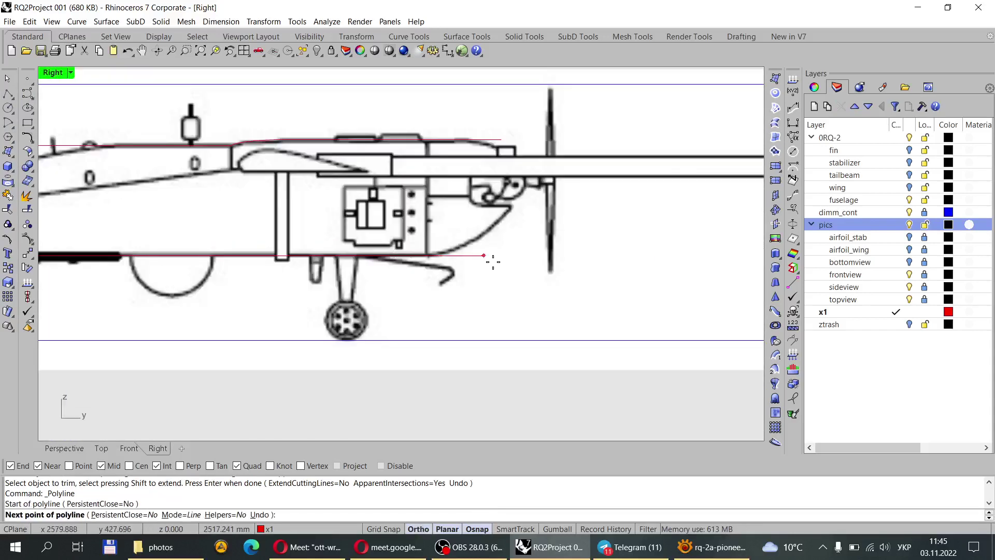
{"action": "left_click", "coordinate": [534, 265]}
{"action": "key", "text": "Return"}
{"action": "scroll", "coordinate": [146, 257], "scroll_direction": "down", "scroll_amount": 5}
{"action": "scroll", "coordinate": [146, 257], "scroll_direction": "up", "scroll_amount": 6}
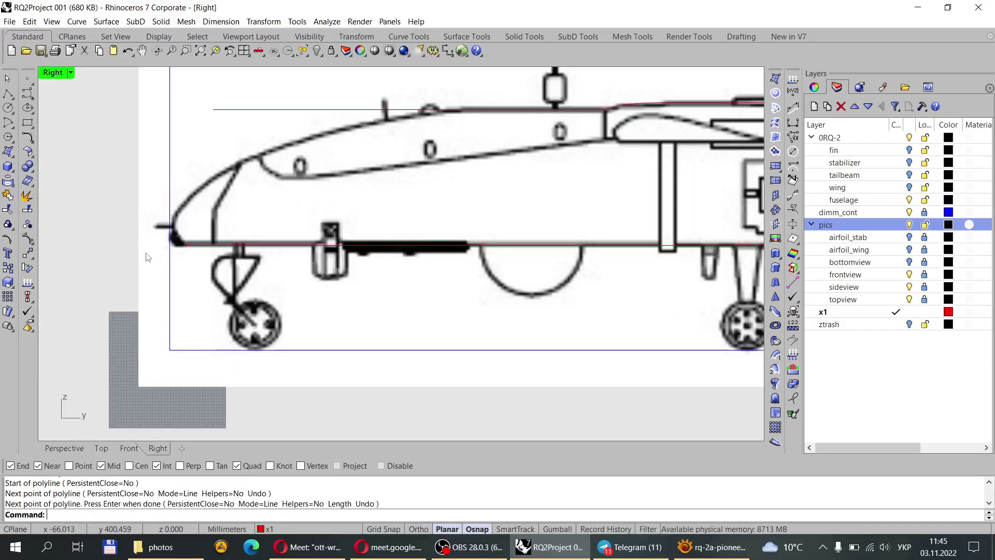
{"action": "scroll", "coordinate": [148, 257], "scroll_direction": "up", "scroll_amount": 2}
{"action": "left_click", "coordinate": [233, 243]}
{"action": "scroll", "coordinate": [224, 283], "scroll_direction": "down", "scroll_amount": 2}
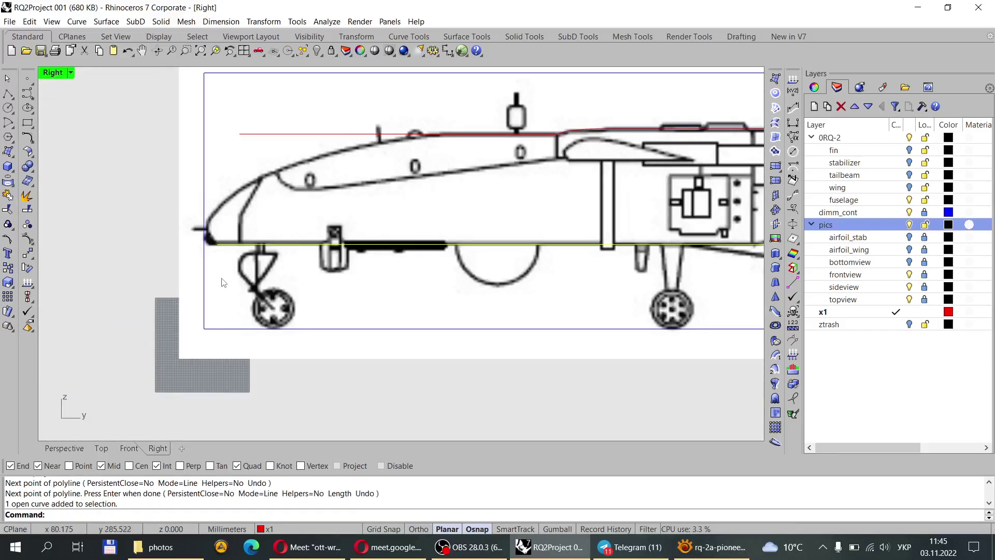
{"action": "scroll", "coordinate": [223, 283], "scroll_direction": "down", "scroll_amount": 1}
{"action": "scroll", "coordinate": [313, 251], "scroll_direction": "down", "scroll_amount": 1}
{"action": "key", "text": "Escape"}
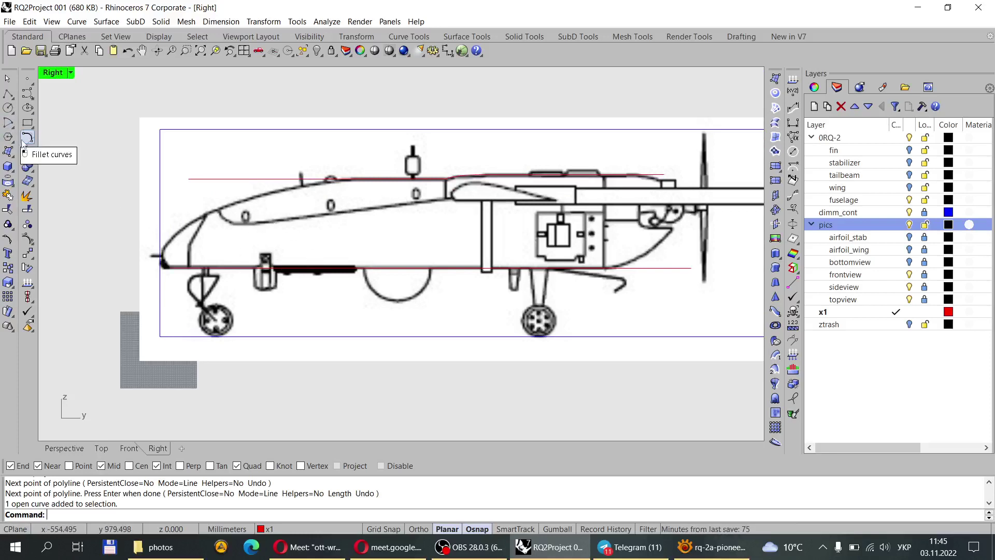
{"action": "left_click", "coordinate": [29, 95]}
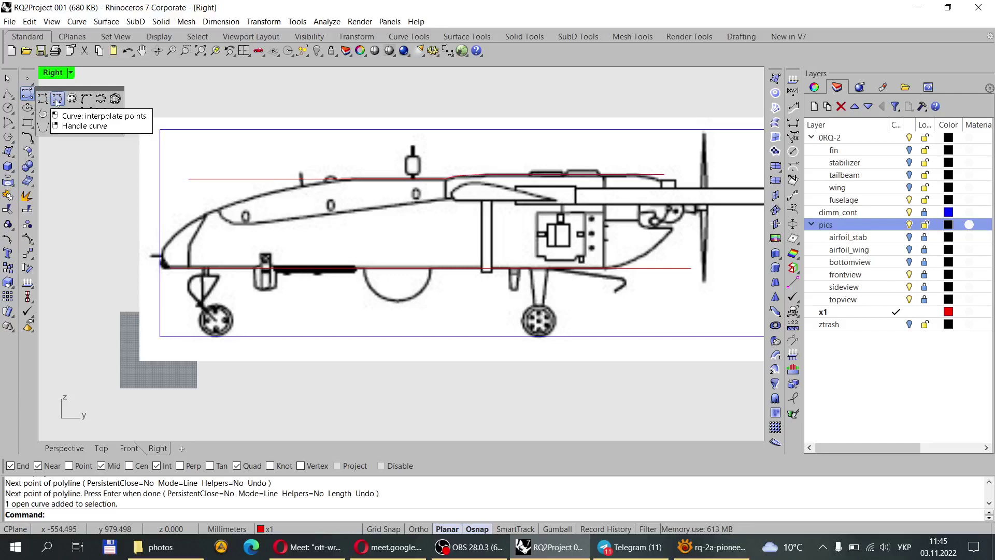
{"action": "left_click", "coordinate": [57, 100]}
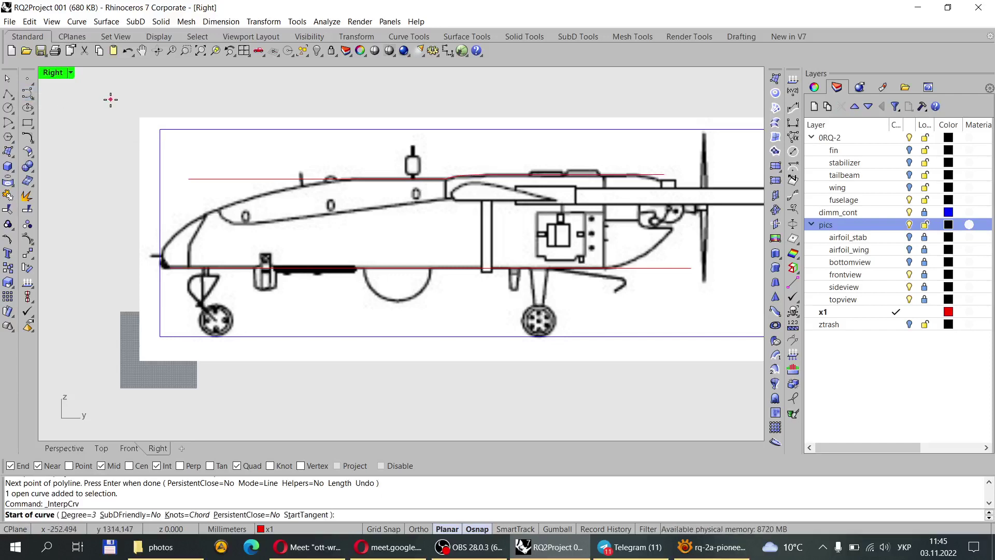
{"action": "left_click", "coordinate": [423, 39]}
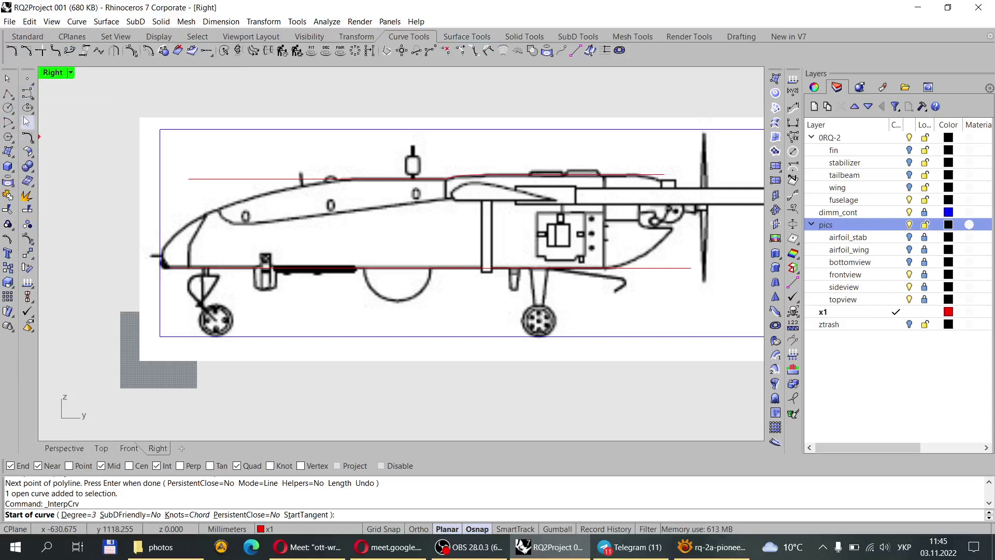
Display the floating Curve toolbar from the toolbar layout and close it again.
{"action": "left_click", "coordinate": [296, 21]}
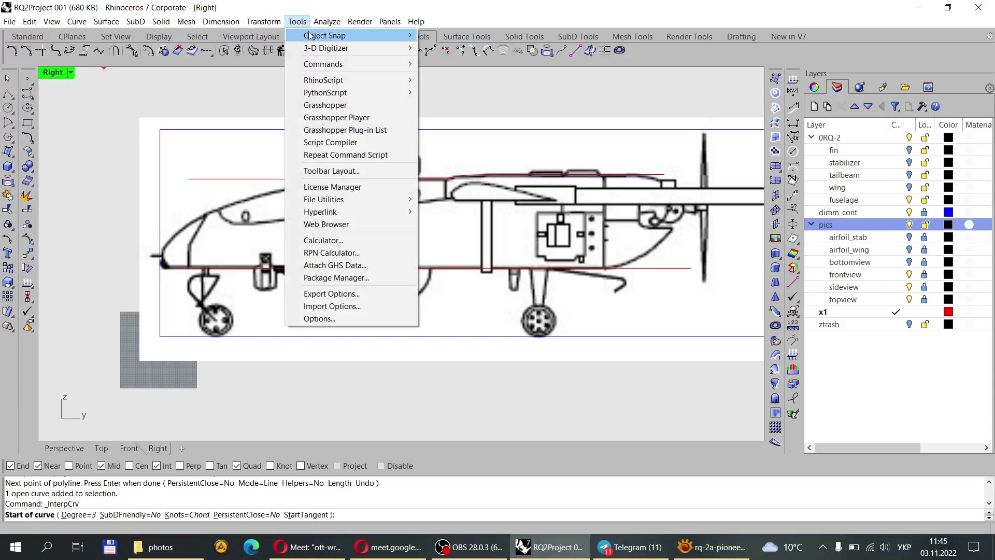
{"action": "left_click", "coordinate": [332, 172]}
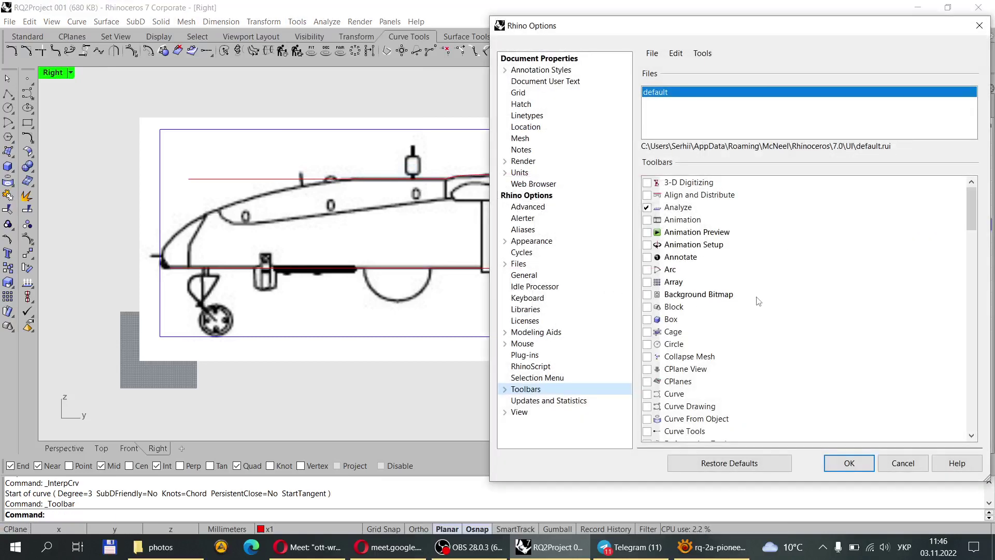
{"action": "scroll", "coordinate": [758, 301], "scroll_direction": "down", "scroll_amount": 1}
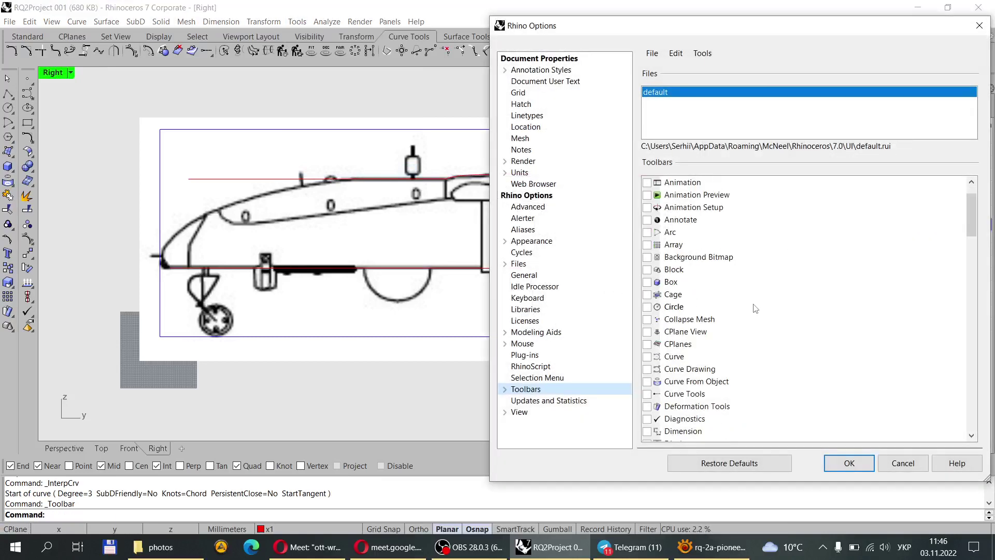
{"action": "left_click", "coordinate": [647, 357]}
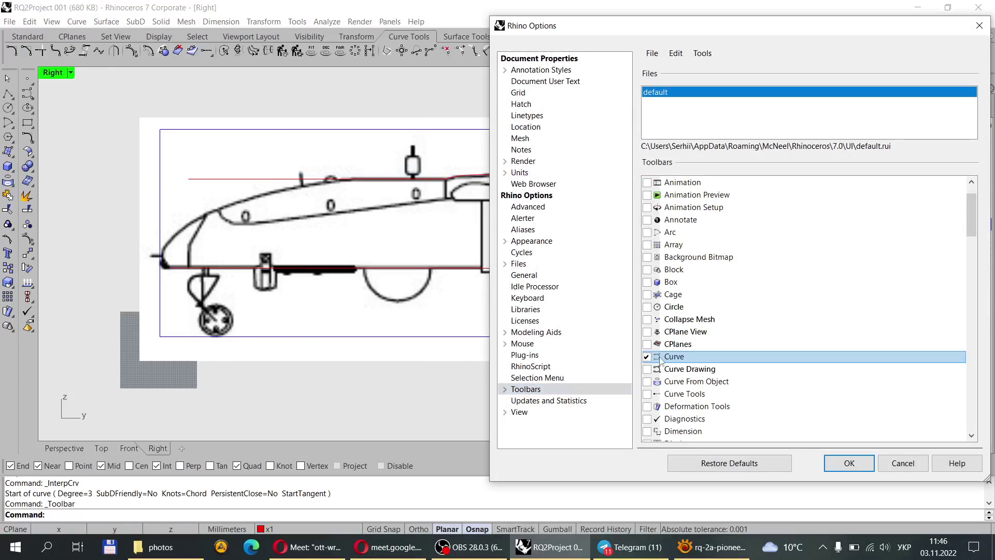
{"action": "left_click", "coordinate": [849, 463]}
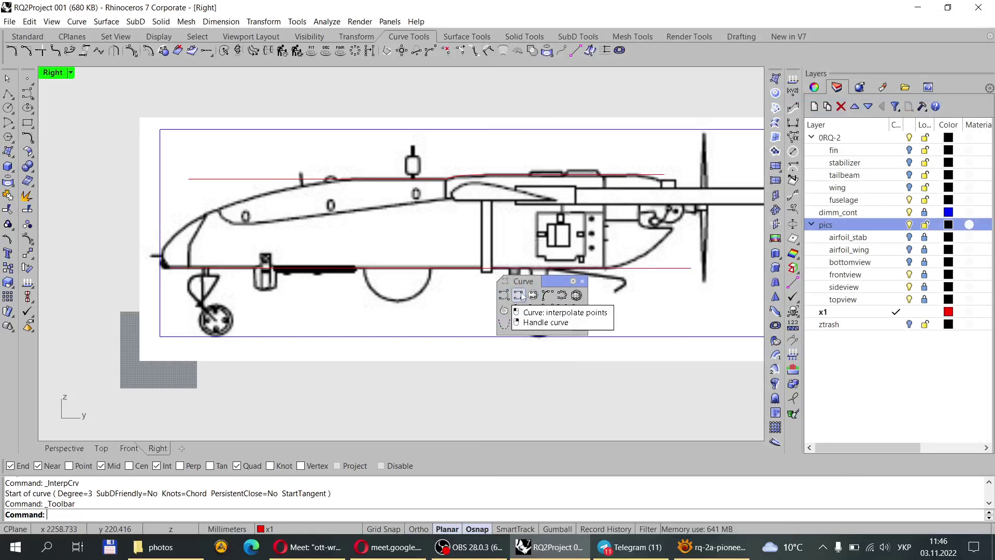
{"action": "left_click", "coordinate": [585, 280]}
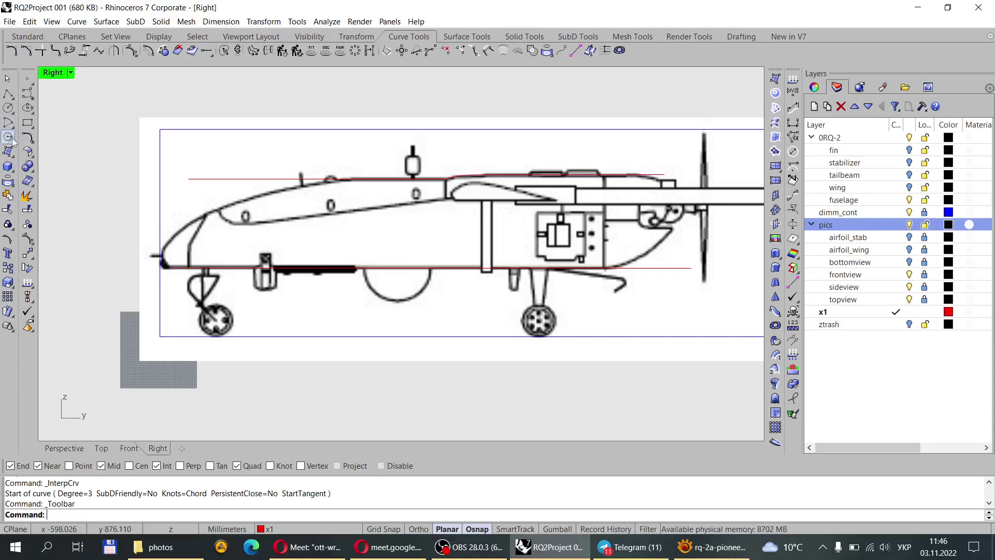
Start an interpolated curve on the front upper-edge line and trace the fuselage's sloping upper contour past the antenna toward the nose.
{"action": "left_click", "coordinate": [8, 95]}
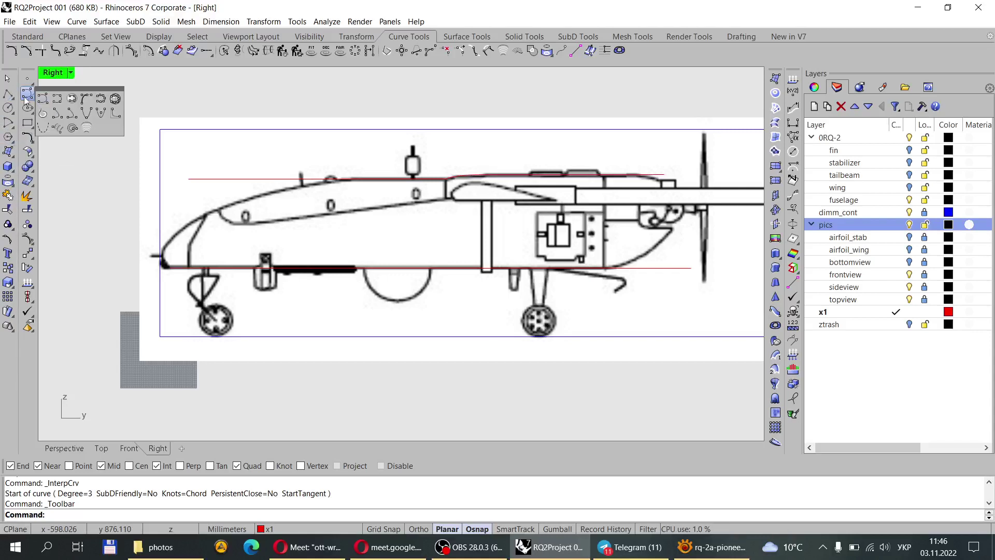
{"action": "left_click", "coordinate": [56, 99]}
{"action": "scroll", "coordinate": [366, 185], "scroll_direction": "up", "scroll_amount": 2}
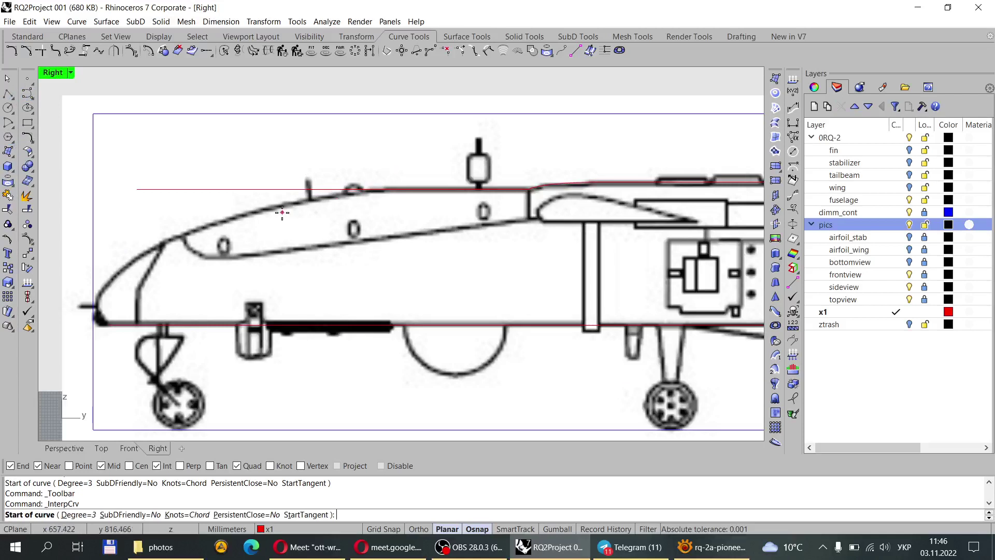
{"action": "scroll", "coordinate": [282, 216], "scroll_direction": "up", "scroll_amount": 3}
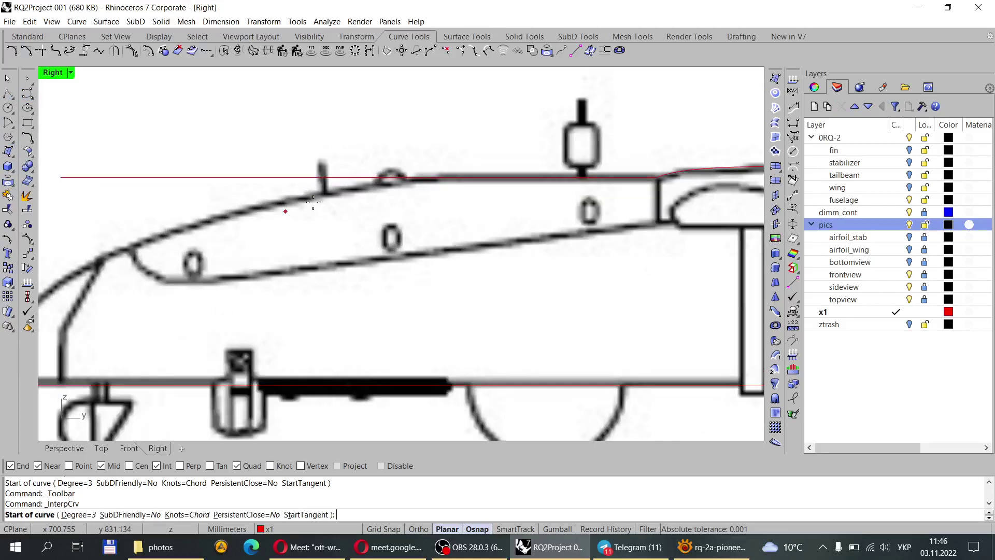
{"action": "left_click", "coordinate": [456, 177]}
{"action": "scroll", "coordinate": [429, 195], "scroll_direction": "down", "scroll_amount": 3}
{"action": "scroll", "coordinate": [400, 200], "scroll_direction": "up", "scroll_amount": 6}
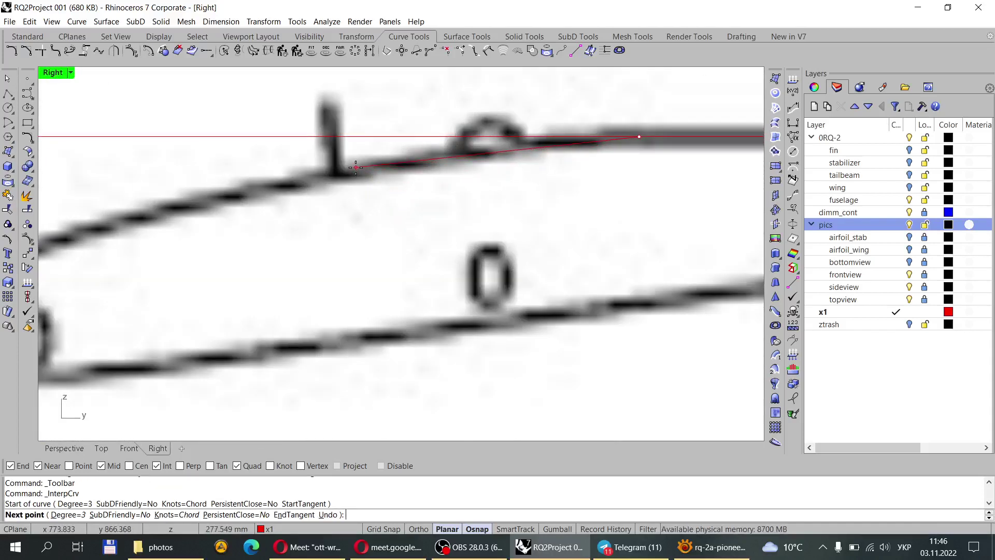
{"action": "left_click", "coordinate": [356, 167]}
{"action": "scroll", "coordinate": [492, 193], "scroll_direction": "down", "scroll_amount": 3}
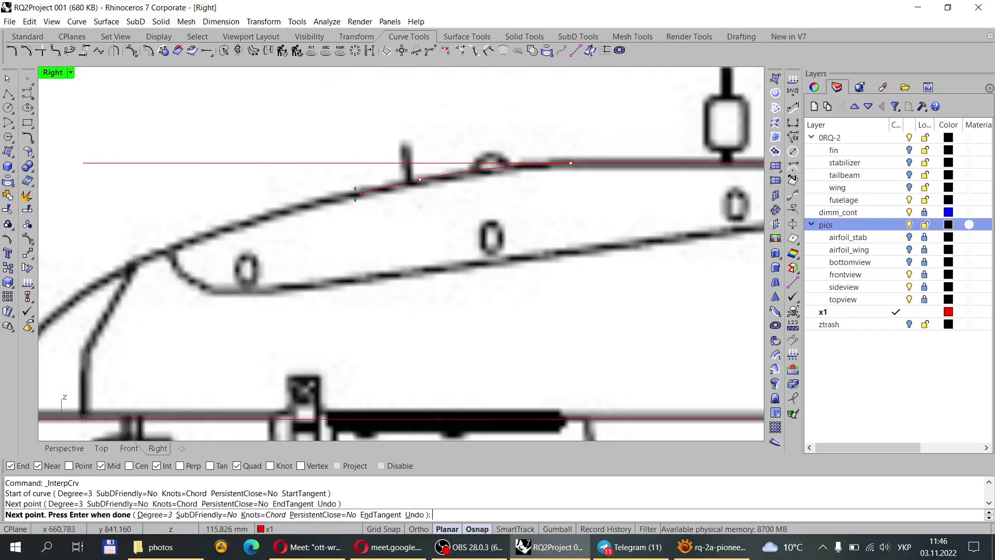
{"action": "left_click", "coordinate": [259, 217]}
{"action": "scroll", "coordinate": [259, 218], "scroll_direction": "down", "scroll_amount": 3}
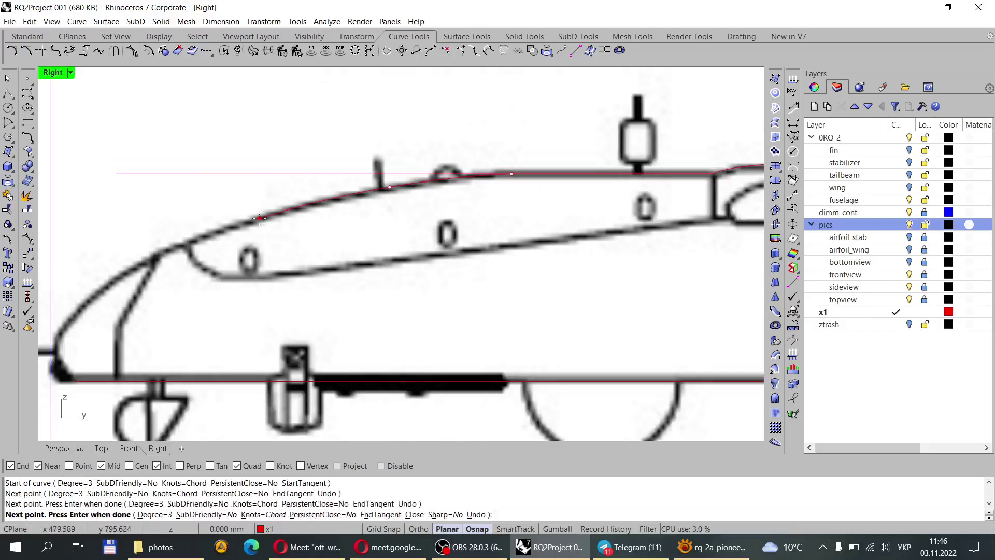
Continue the interpolated curve down the nose contour and around the nose tip, ending it on the fuselage's lower-edge line.
{"action": "scroll", "coordinate": [444, 206], "scroll_direction": "up", "scroll_amount": 3}
{"action": "scroll", "coordinate": [258, 210], "scroll_direction": "down", "scroll_amount": 3}
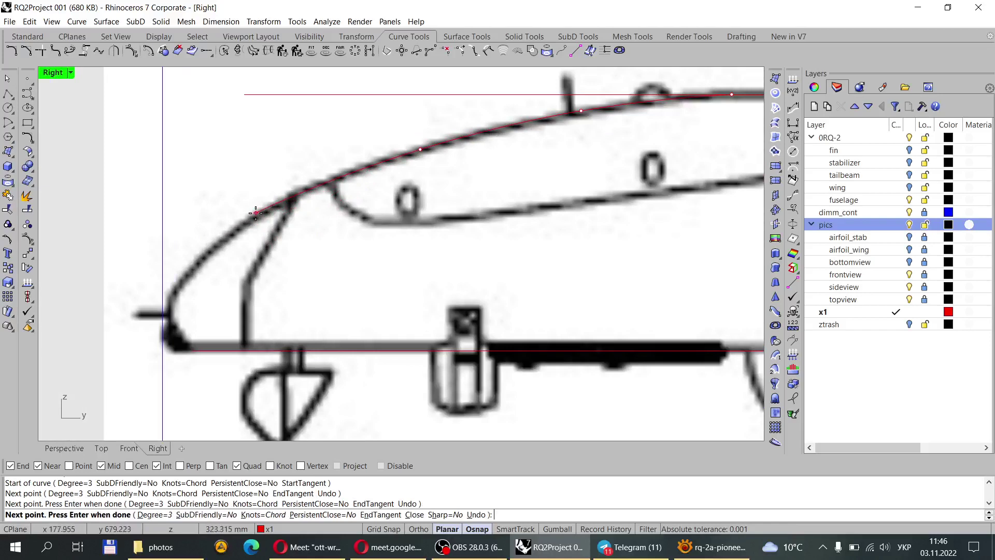
{"action": "scroll", "coordinate": [254, 216], "scroll_direction": "up", "scroll_amount": 3}
{"action": "left_click", "coordinate": [254, 216]}
{"action": "scroll", "coordinate": [253, 215], "scroll_direction": "down", "scroll_amount": 3}
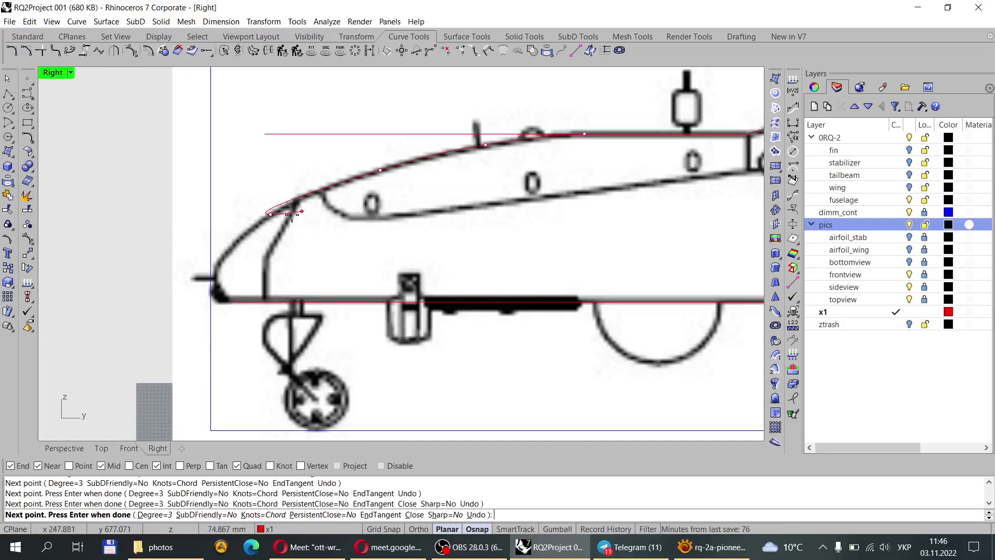
{"action": "scroll", "coordinate": [222, 253], "scroll_direction": "up", "scroll_amount": 3}
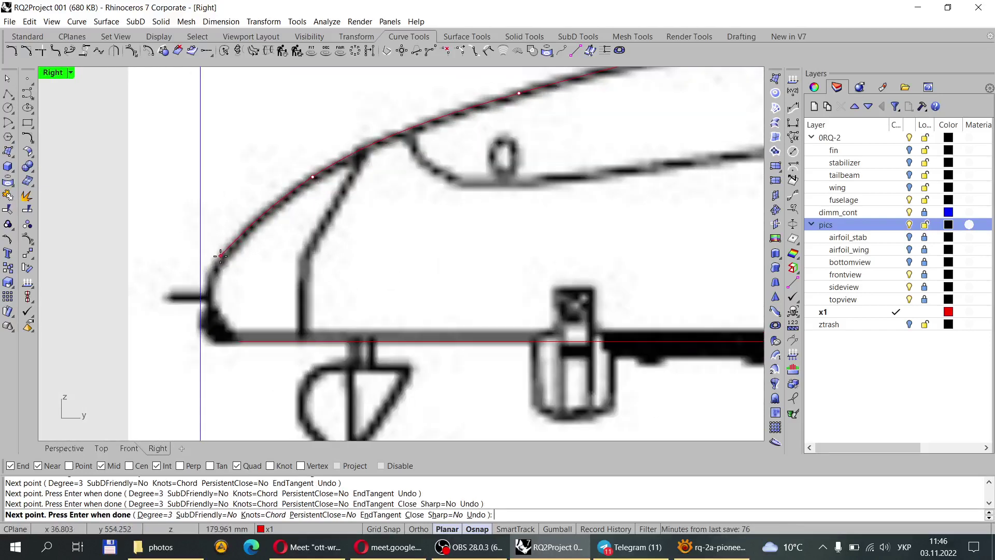
{"action": "left_click", "coordinate": [222, 253]}
{"action": "scroll", "coordinate": [222, 253], "scroll_direction": "down", "scroll_amount": 3}
{"action": "scroll", "coordinate": [219, 296], "scroll_direction": "up", "scroll_amount": 4}
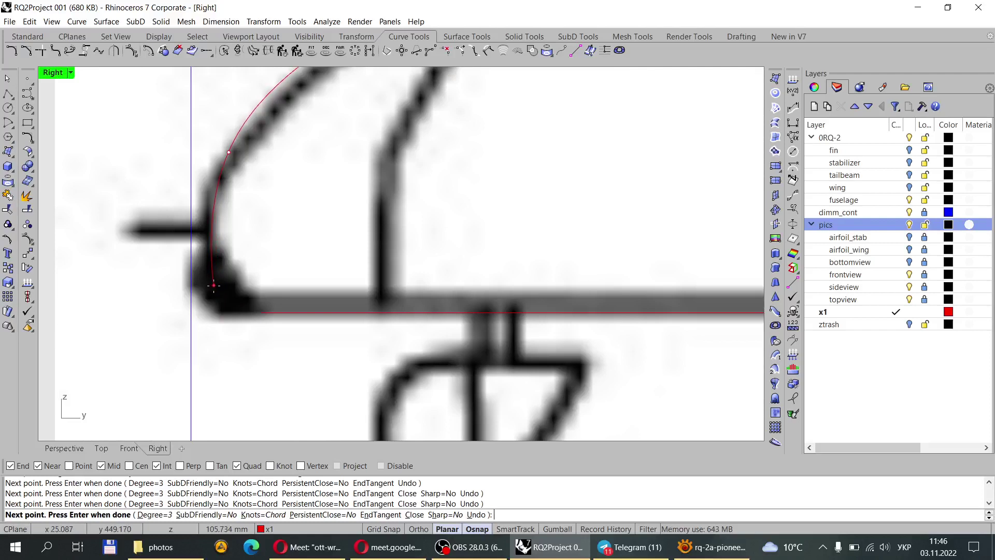
{"action": "left_click", "coordinate": [214, 285]}
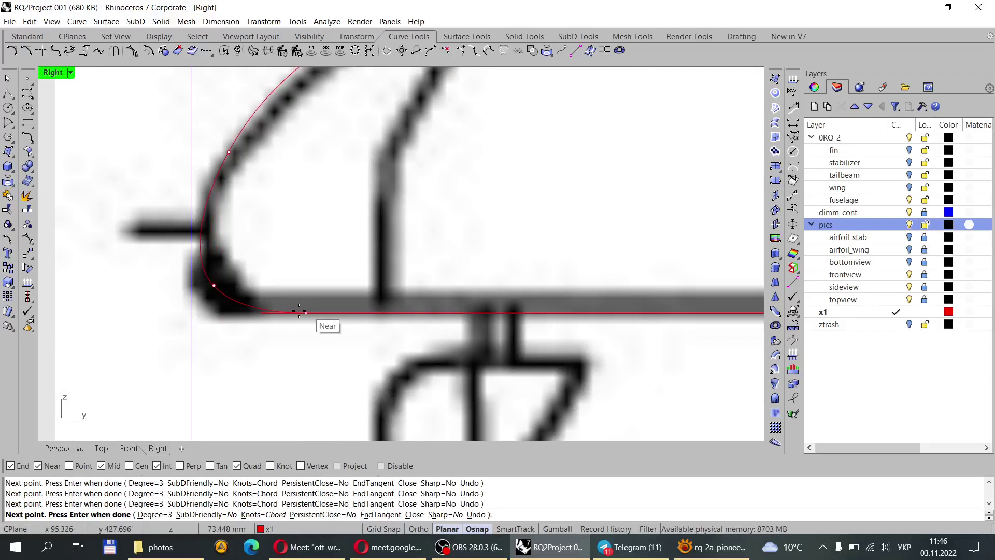
{"action": "scroll", "coordinate": [303, 312], "scroll_direction": "down", "scroll_amount": 4}
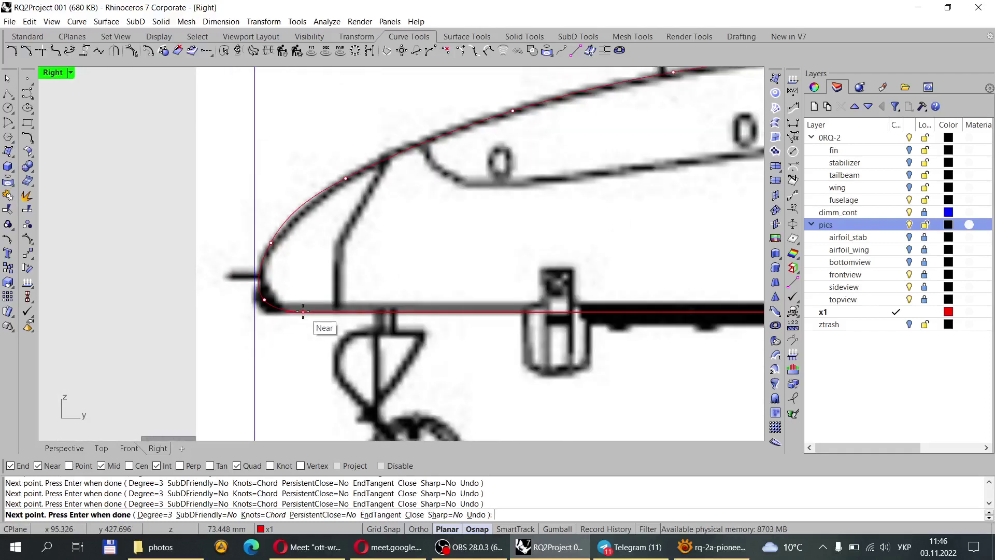
{"action": "scroll", "coordinate": [303, 311], "scroll_direction": "up", "scroll_amount": 4}
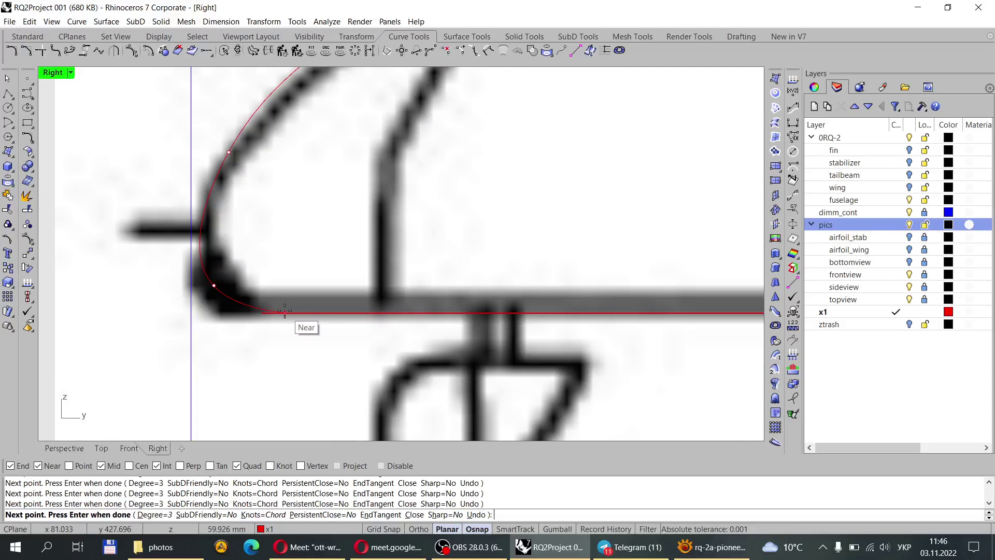
{"action": "scroll", "coordinate": [284, 311], "scroll_direction": "up", "scroll_amount": 4}
{"action": "left_click", "coordinate": [288, 312]}
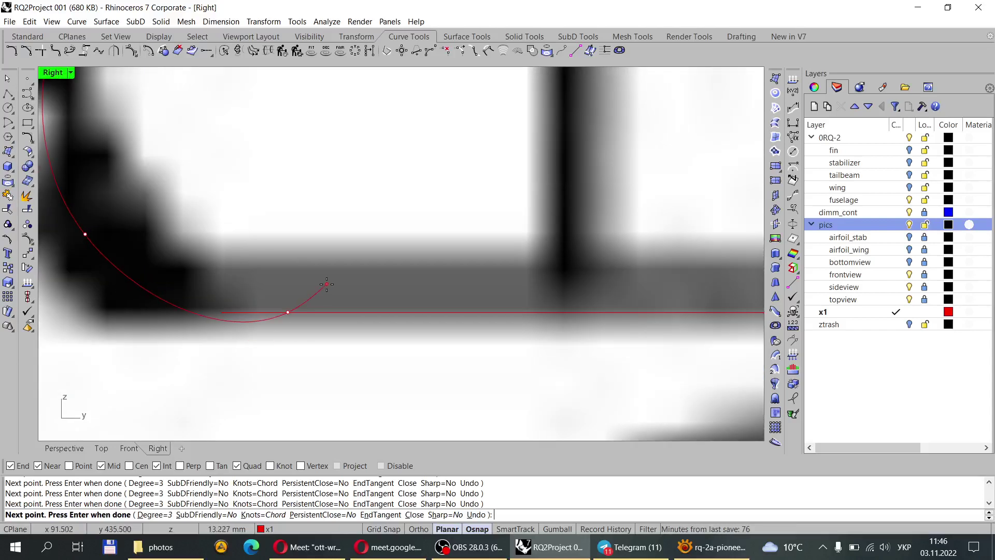
{"action": "key", "text": "Return"}
Turn on the nose curve's control points and move the one above the nose tip slightly inward to match the drawing.
{"action": "scroll", "coordinate": [303, 281], "scroll_direction": "down", "scroll_amount": 4}
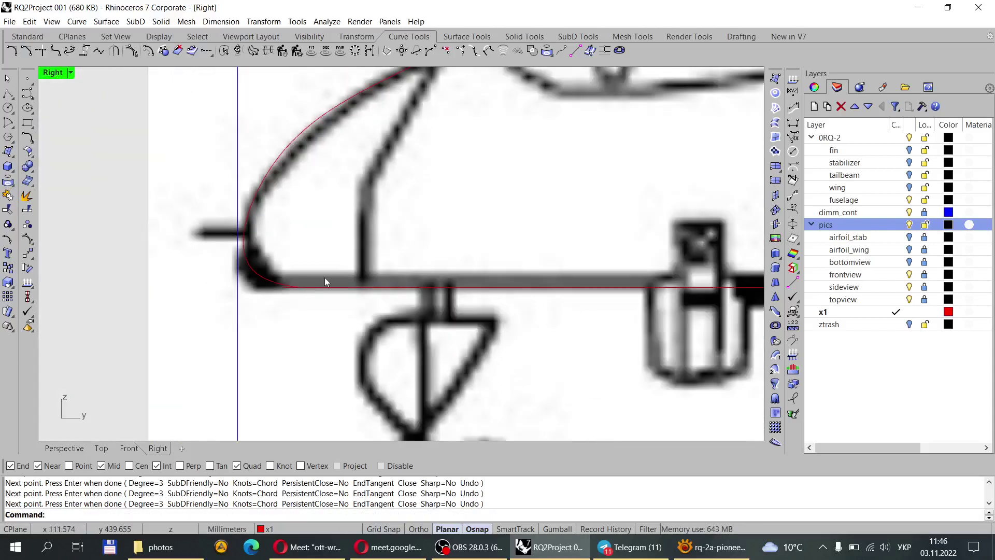
{"action": "left_click", "coordinate": [257, 279]}
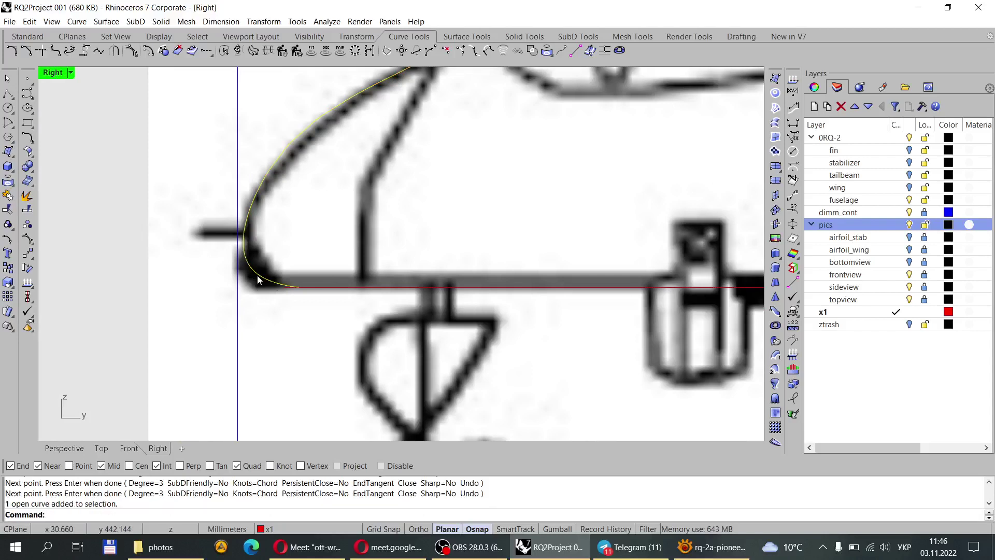
{"action": "scroll", "coordinate": [262, 269], "scroll_direction": "down", "scroll_amount": 4}
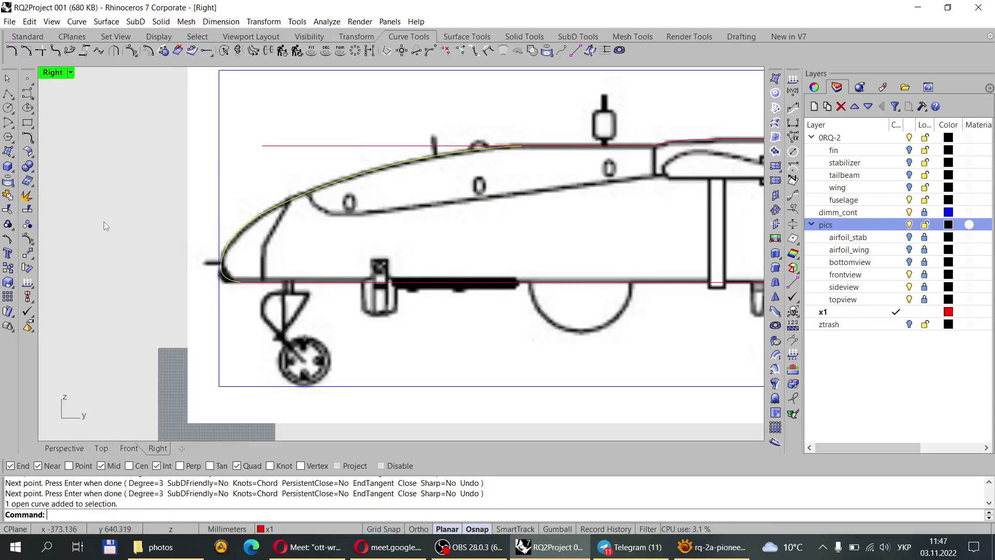
{"action": "left_click", "coordinate": [28, 238]}
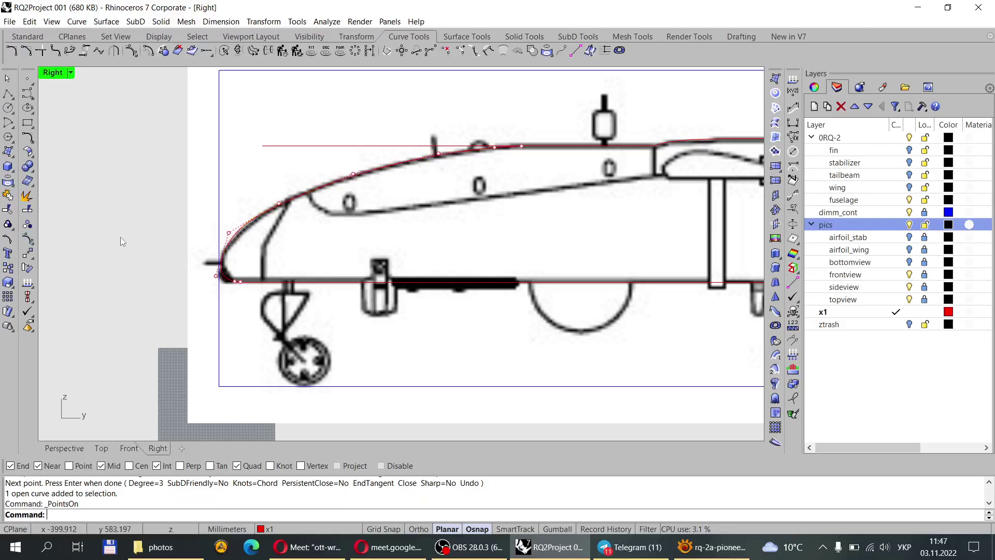
{"action": "scroll", "coordinate": [257, 224], "scroll_direction": "up", "scroll_amount": 6}
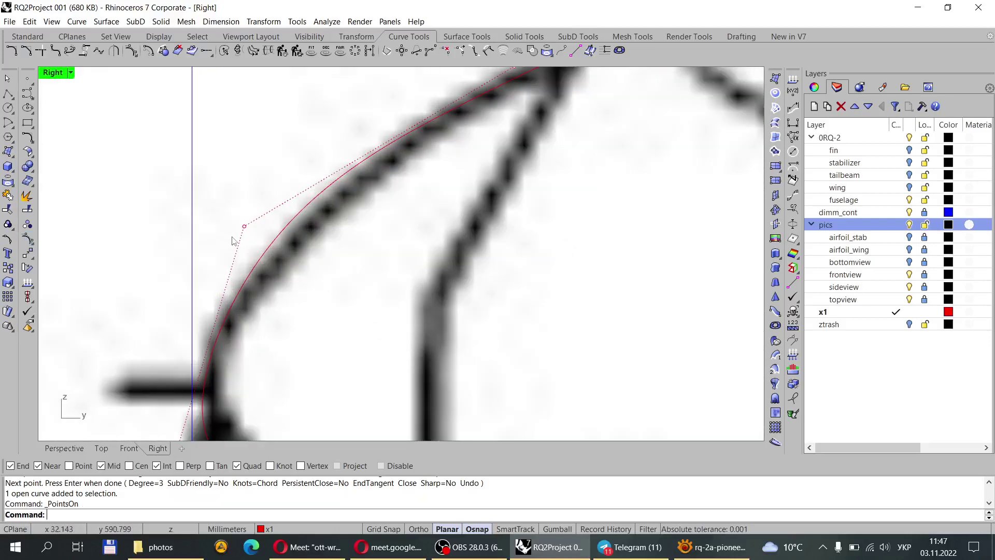
{"action": "mouse_move", "coordinate": [244, 227]}
{"action": "left_mouse_down"}
{"action": "mouse_move", "coordinate": [260, 225]}
{"action": "mouse_move", "coordinate": [255, 233]}
{"action": "left_mouse_up"}
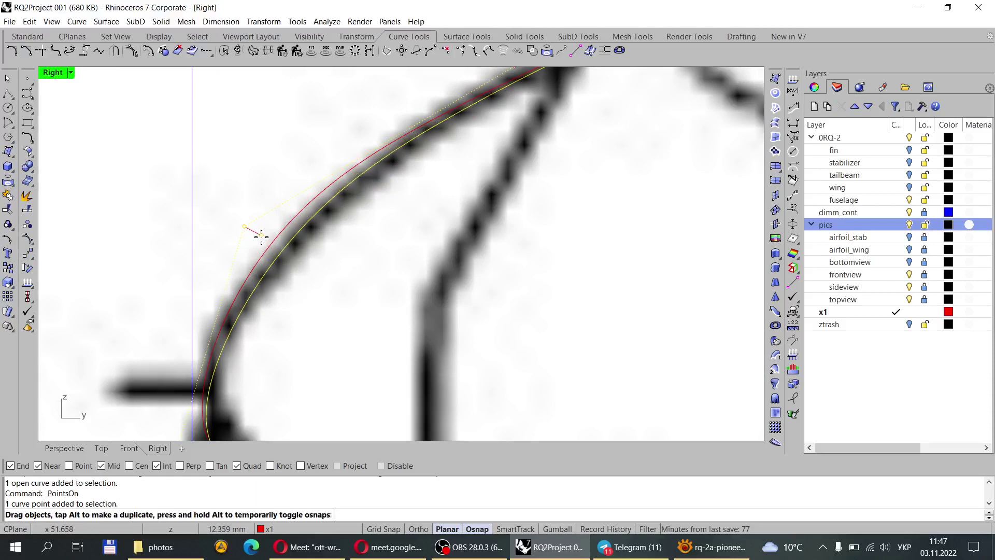
Move the control point in front of the lower nose tip slightly upward to fit the nose's rounded end.
{"action": "scroll", "coordinate": [326, 201], "scroll_direction": "down", "scroll_amount": 3}
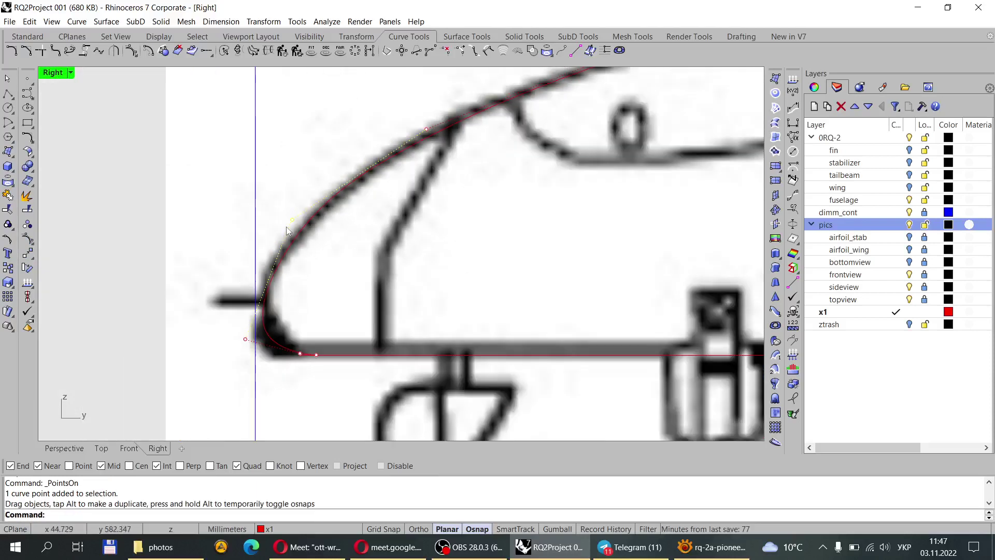
{"action": "scroll", "coordinate": [219, 319], "scroll_direction": "up", "scroll_amount": 2}
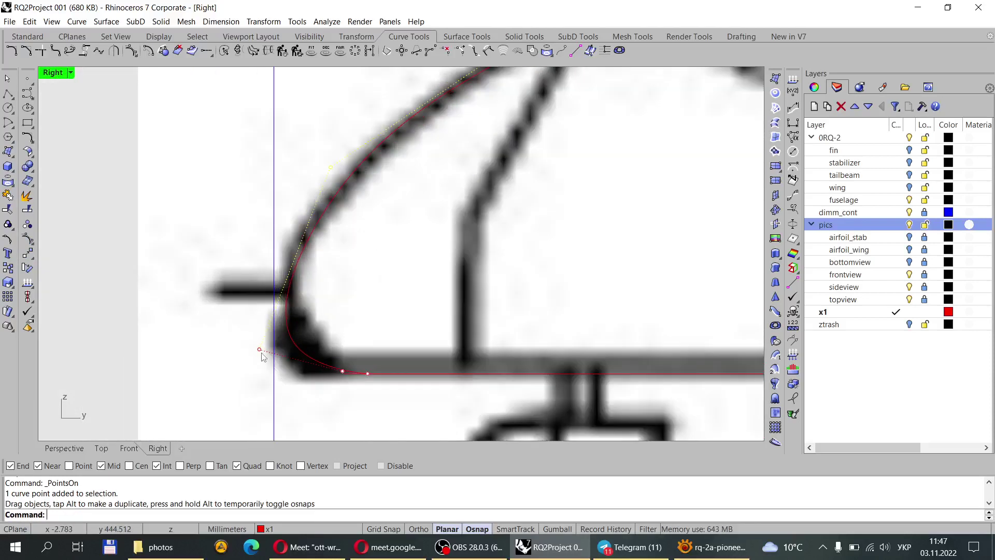
{"action": "left_click_drag", "start_coordinate": [259, 349], "coordinate": [257, 333]}
{"action": "scroll", "coordinate": [233, 347], "scroll_direction": "down", "scroll_amount": 3}
Move the control point near the top of the nose panel seam slightly outward so the curve follows the upper contour.
{"action": "scroll", "coordinate": [306, 195], "scroll_direction": "up", "scroll_amount": 5}
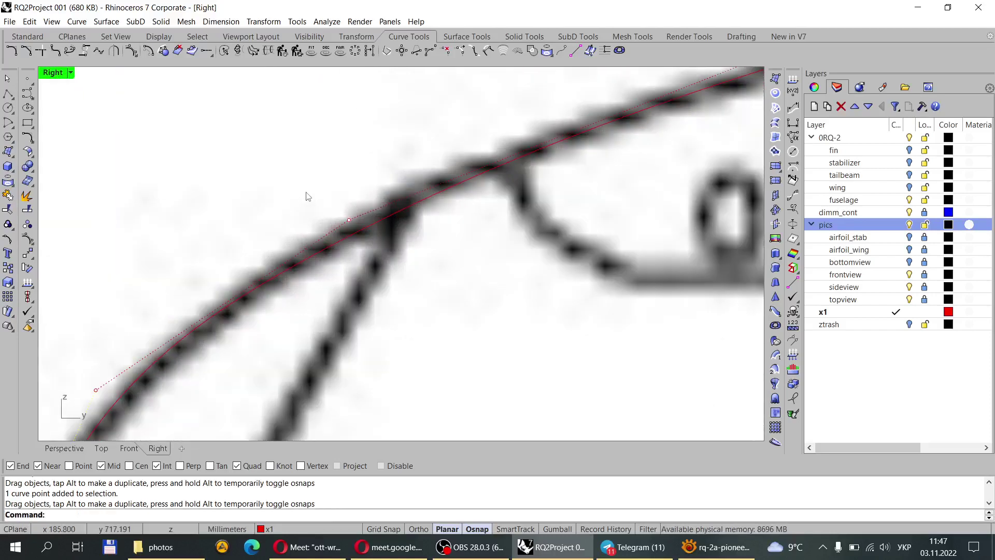
{"action": "scroll", "coordinate": [308, 196], "scroll_direction": "up", "scroll_amount": 1}
{"action": "left_click_drag", "start_coordinate": [355, 229], "coordinate": [373, 211]}
{"action": "scroll", "coordinate": [332, 239], "scroll_direction": "down", "scroll_amount": 2}
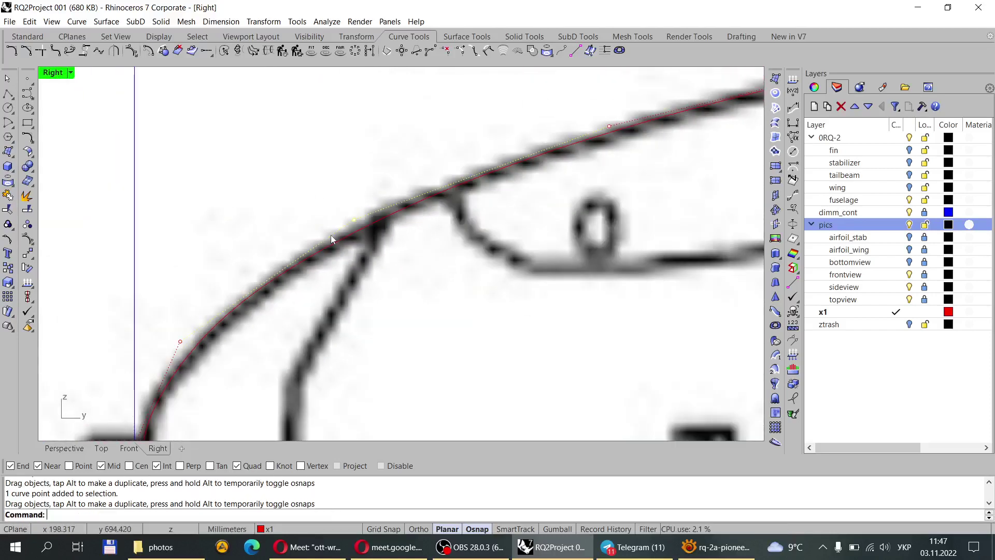
{"action": "scroll", "coordinate": [332, 239], "scroll_direction": "down", "scroll_amount": 3}
Move the nose curve's second-to-last upper control point up onto the fuselage's horizontal upper-edge line to make the transition tangent.
{"action": "scroll", "coordinate": [479, 190], "scroll_direction": "up", "scroll_amount": 3}
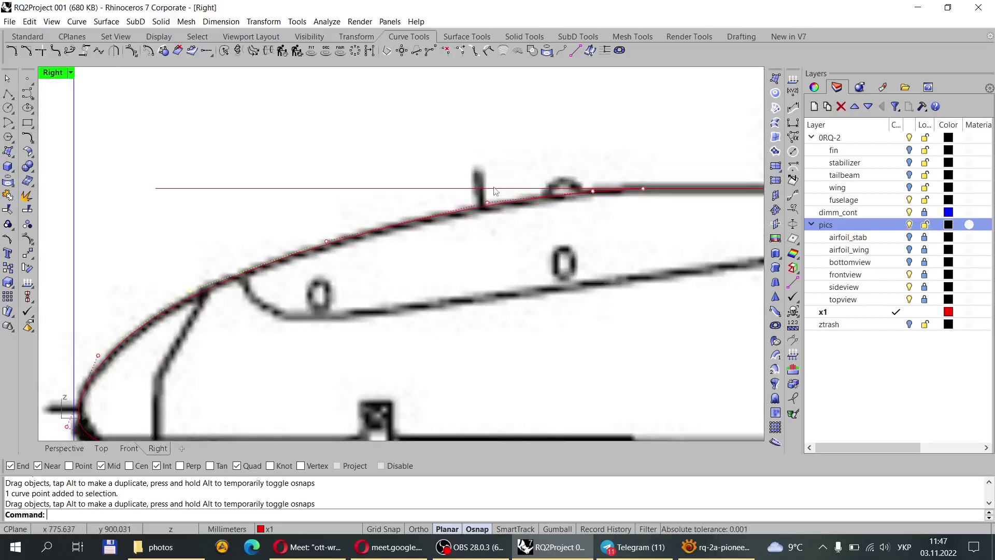
{"action": "scroll", "coordinate": [725, 193], "scroll_direction": "up", "scroll_amount": 3}
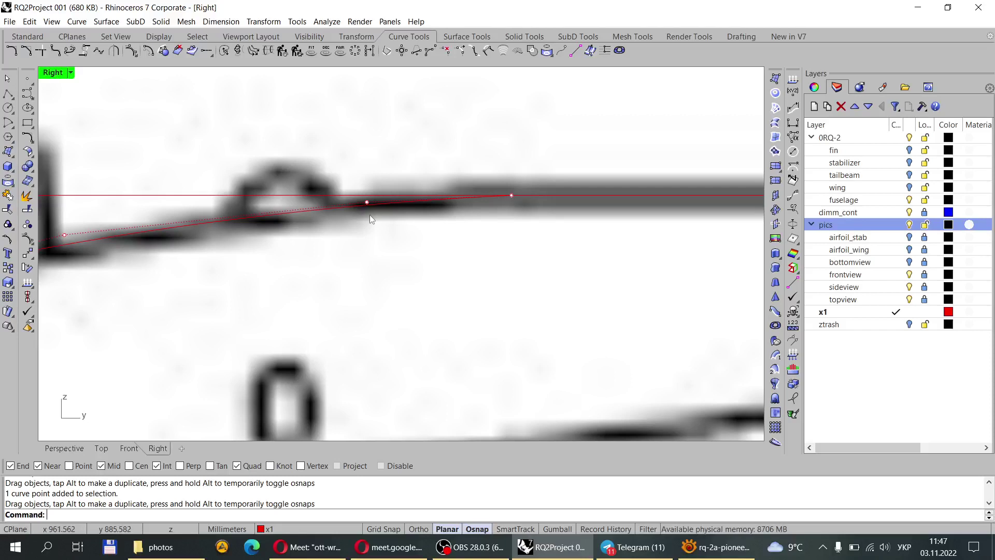
{"action": "scroll", "coordinate": [369, 214], "scroll_direction": "down", "scroll_amount": 3}
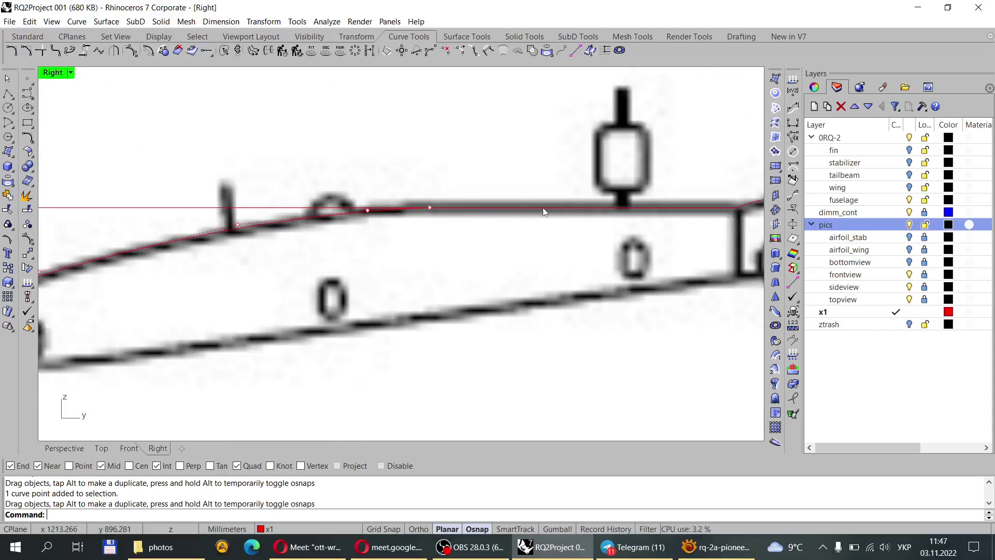
{"action": "scroll", "coordinate": [494, 207], "scroll_direction": "down", "scroll_amount": 2}
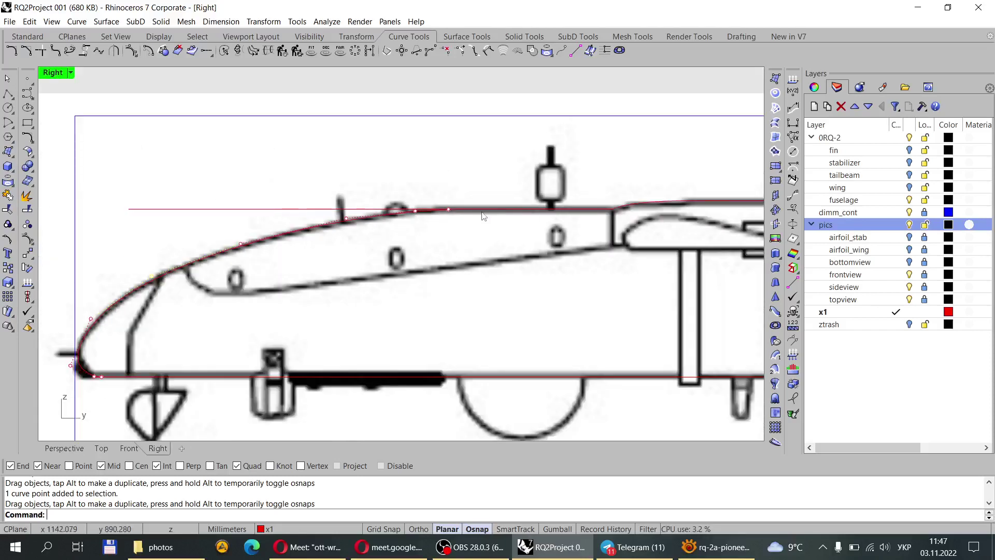
{"action": "scroll", "coordinate": [483, 214], "scroll_direction": "up", "scroll_amount": 8}
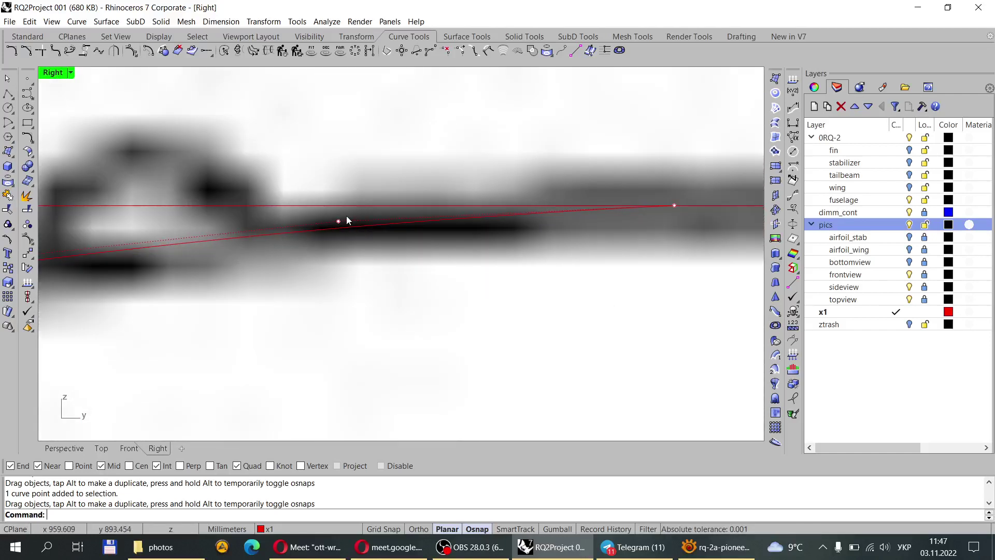
{"action": "left_click", "coordinate": [339, 222]}
{"action": "scroll", "coordinate": [373, 234], "scroll_direction": "down", "scroll_amount": 1}
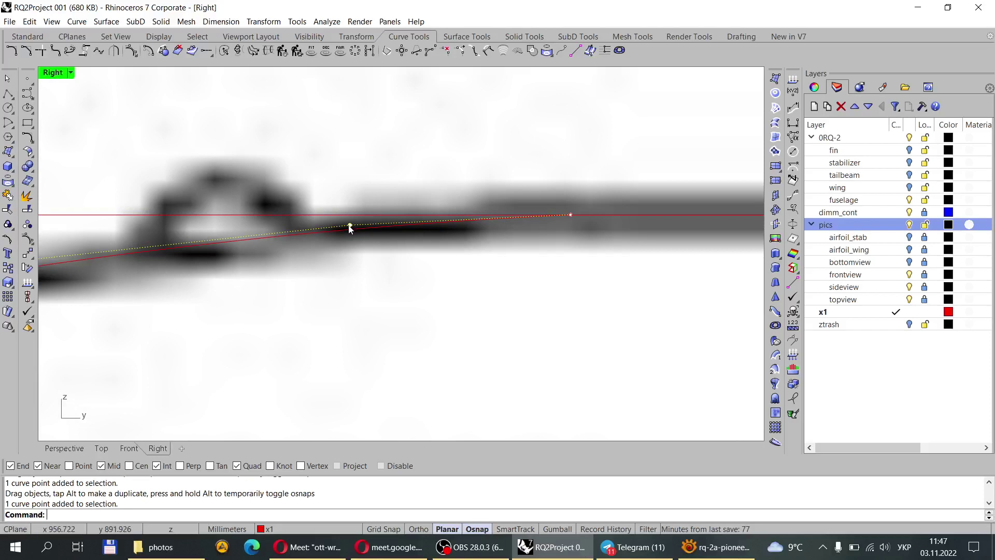
{"action": "mouse_move", "coordinate": [350, 229]}
{"action": "left_mouse_down"}
{"action": "mouse_move", "coordinate": [340, 209]}
{"action": "mouse_move", "coordinate": [351, 214]}
{"action": "mouse_move", "coordinate": [333, 213]}
{"action": "mouse_move", "coordinate": [351, 214]}
{"action": "left_mouse_up"}
{"action": "scroll", "coordinate": [396, 225], "scroll_direction": "down", "scroll_amount": 1}
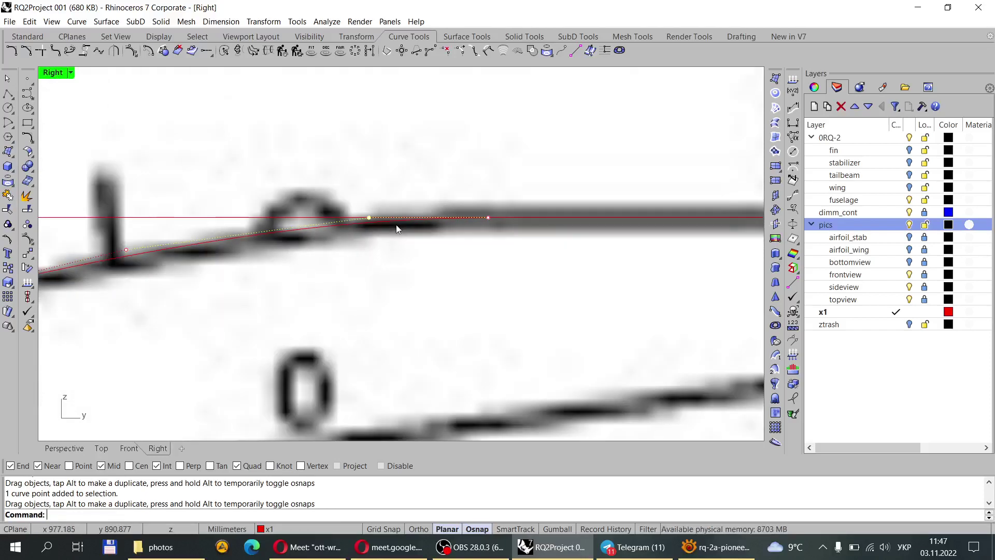
{"action": "scroll", "coordinate": [491, 216], "scroll_direction": "up", "scroll_amount": 1}
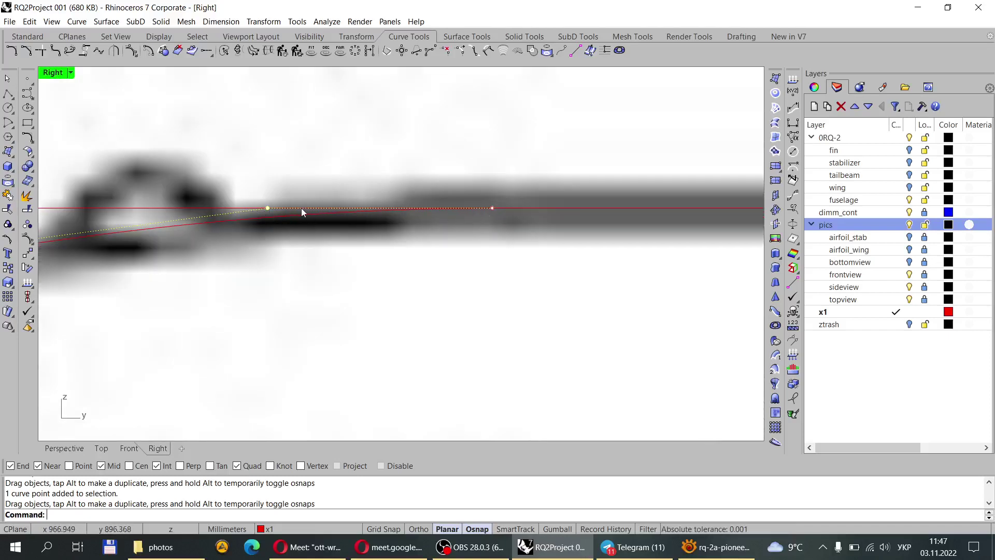
{"action": "scroll", "coordinate": [269, 209], "scroll_direction": "up", "scroll_amount": 5}
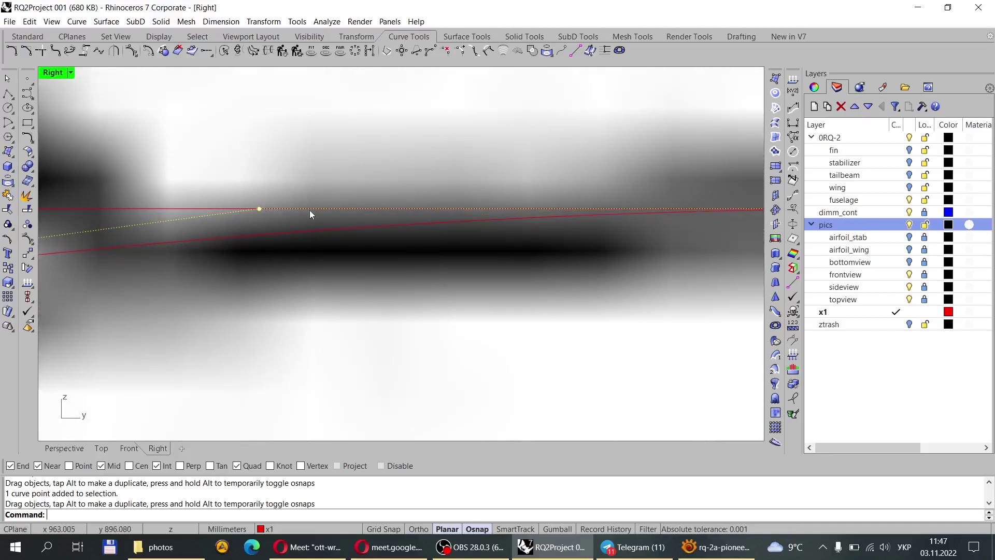
{"action": "scroll", "coordinate": [310, 213], "scroll_direction": "down", "scroll_amount": 3}
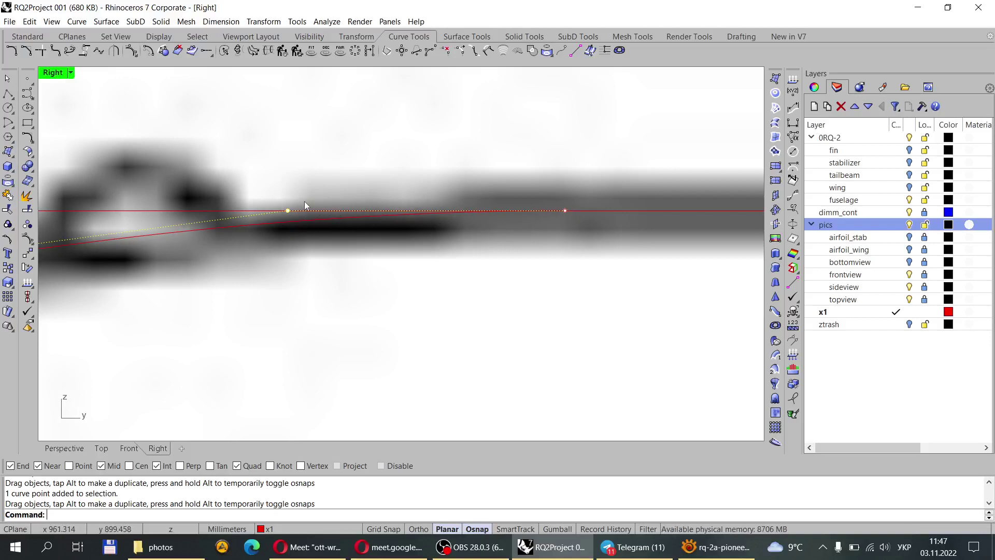
Move the nose curve's upper end point rearward along the horizontal upper-edge line to lengthen the transition.
{"action": "scroll", "coordinate": [293, 207], "scroll_direction": "down", "scroll_amount": 5}
{"action": "scroll", "coordinate": [338, 211], "scroll_direction": "up", "scroll_amount": 3}
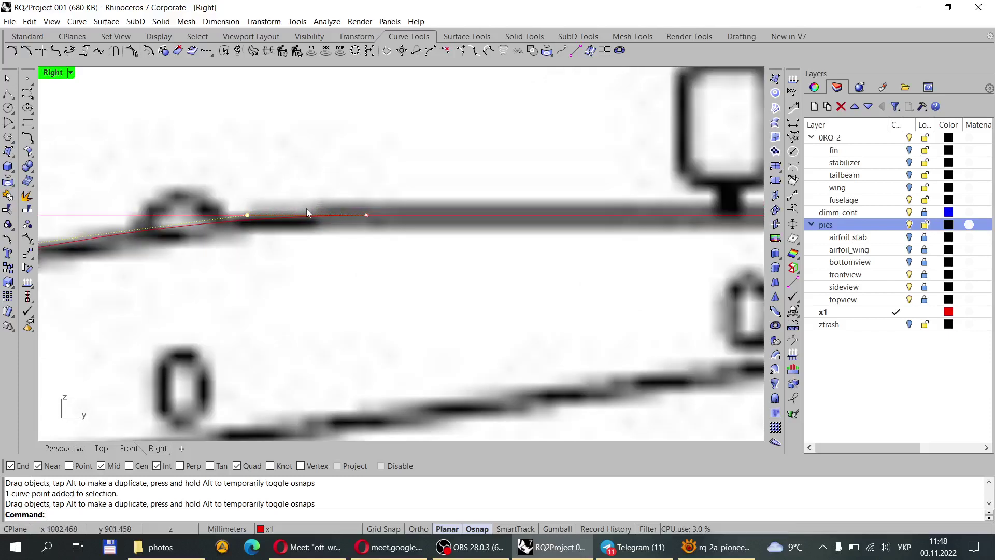
{"action": "scroll", "coordinate": [285, 216], "scroll_direction": "down", "scroll_amount": 3}
{"action": "scroll", "coordinate": [341, 222], "scroll_direction": "up", "scroll_amount": 3}
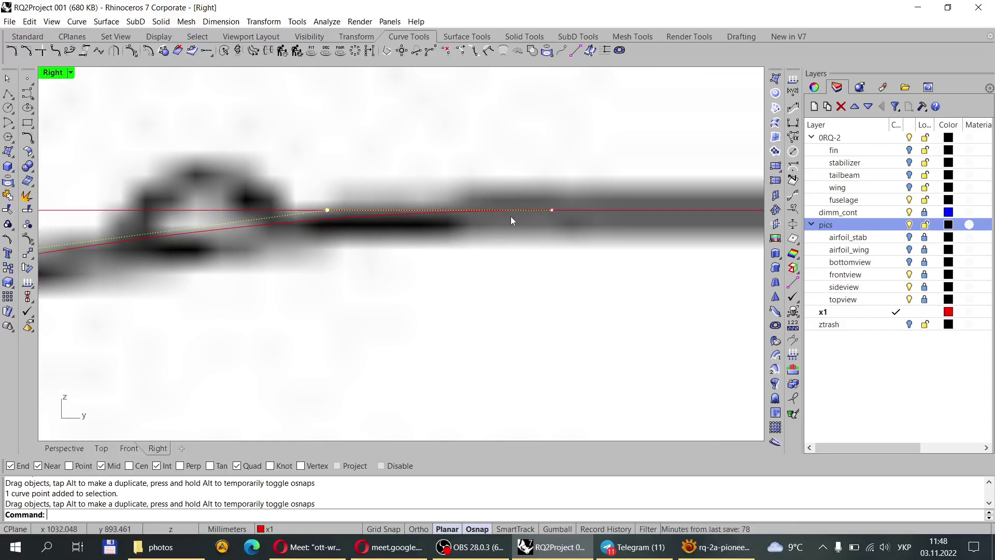
{"action": "scroll", "coordinate": [485, 216], "scroll_direction": "down", "scroll_amount": 3}
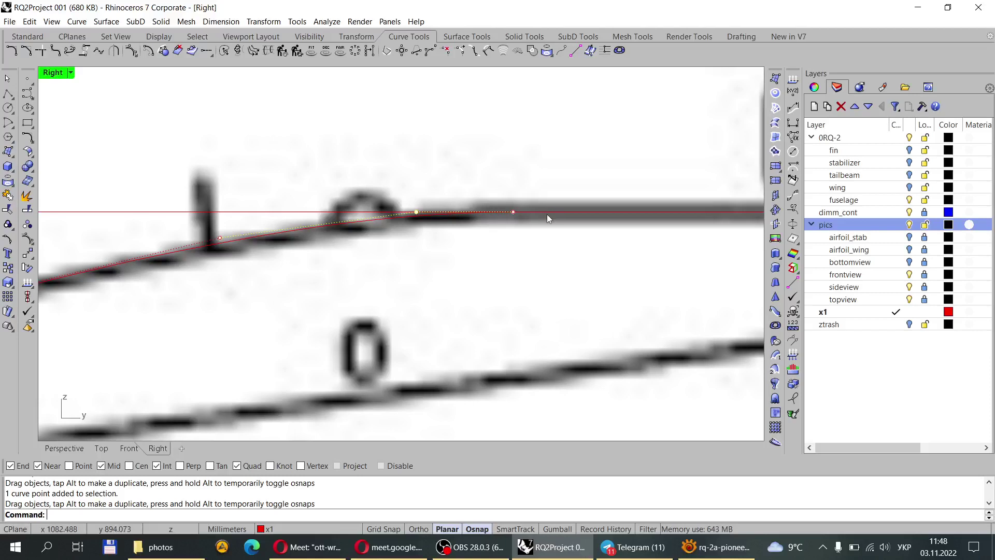
{"action": "scroll", "coordinate": [533, 218], "scroll_direction": "down", "scroll_amount": 3}
{"action": "scroll", "coordinate": [513, 228], "scroll_direction": "up", "scroll_amount": 6}
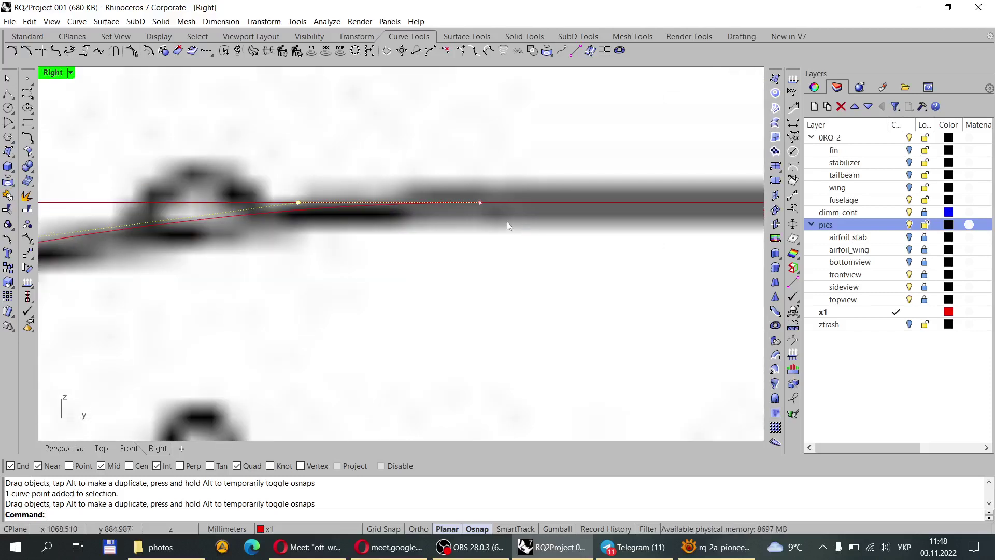
{"action": "scroll", "coordinate": [448, 208], "scroll_direction": "down", "scroll_amount": 2}
{"action": "left_click", "coordinate": [473, 203], "text": "shift"}
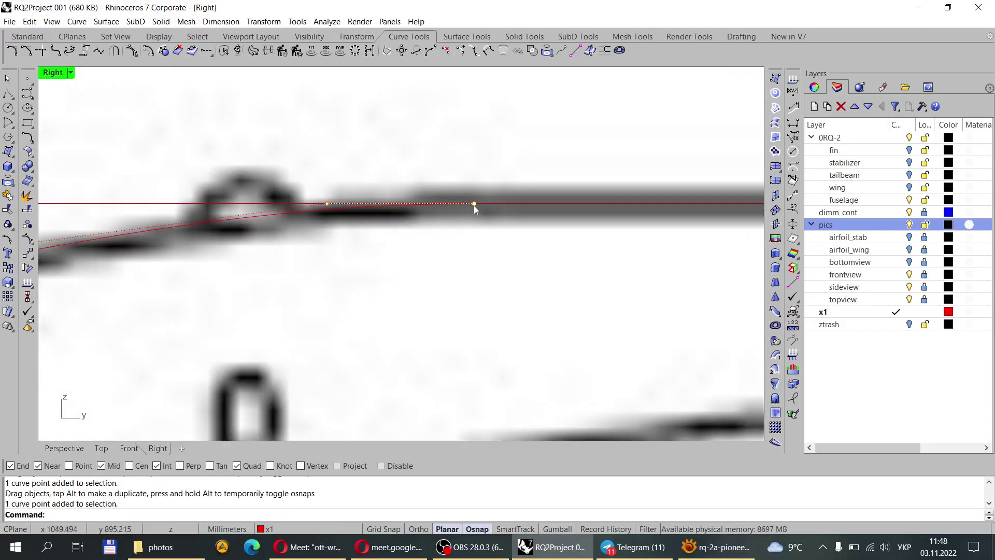
{"action": "left_click_drag", "start_coordinate": [473, 204], "coordinate": [539, 203]}
{"action": "scroll", "coordinate": [497, 181], "scroll_direction": "down", "scroll_amount": 3}
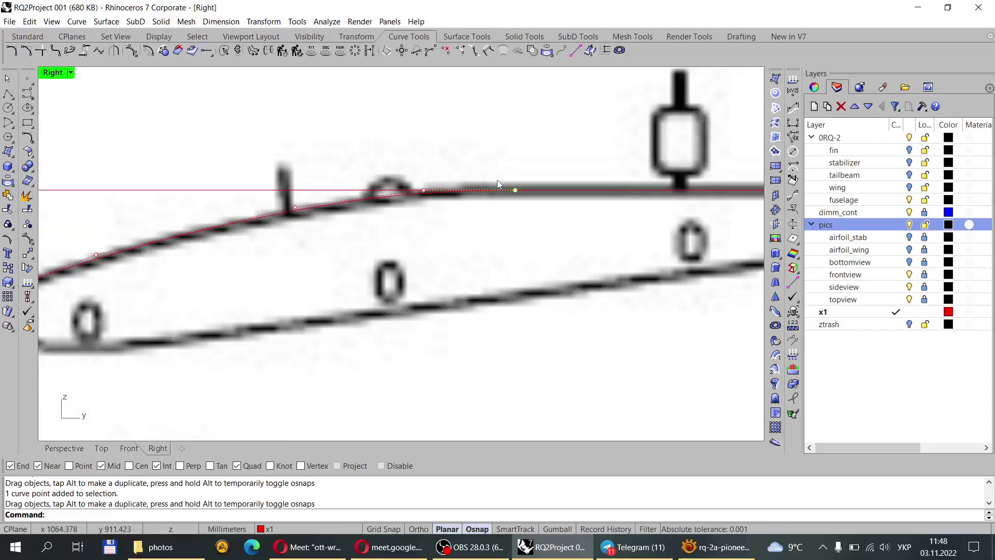
Move the control point next to the upper end rearward, keeping it on the fuselage's upper-edge line.
{"action": "scroll", "coordinate": [482, 193], "scroll_direction": "up", "scroll_amount": 2}
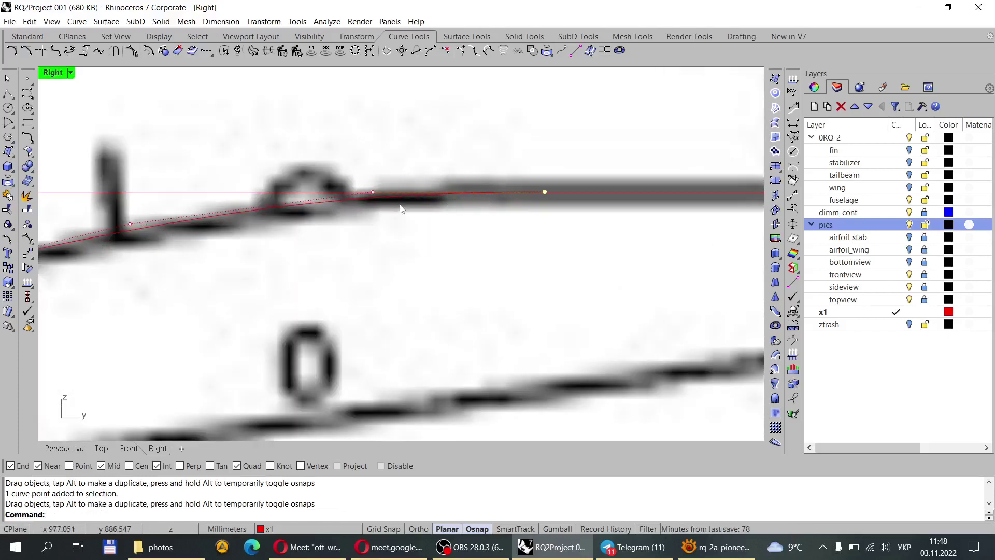
{"action": "scroll", "coordinate": [376, 198], "scroll_direction": "up", "scroll_amount": 2}
{"action": "left_click", "coordinate": [372, 190]}
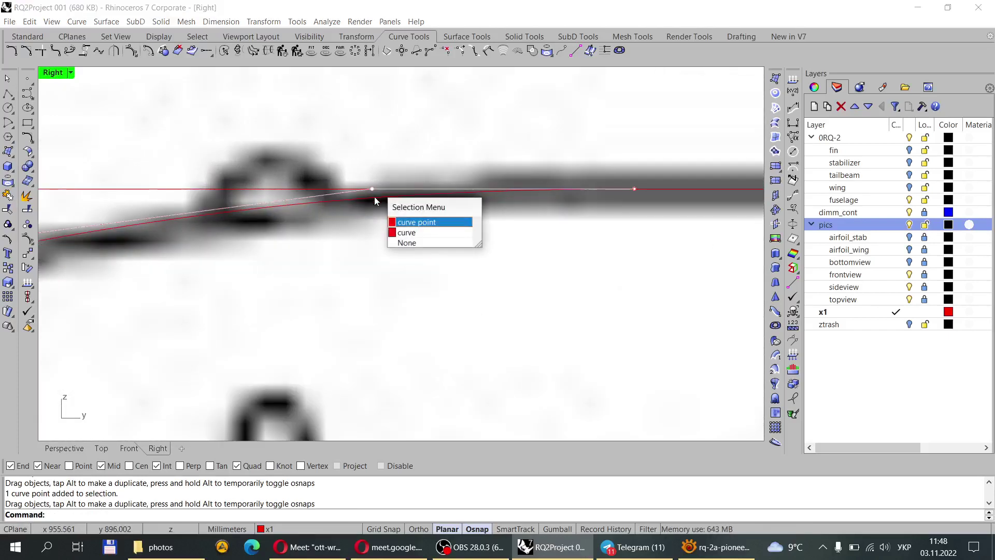
{"action": "left_click", "coordinate": [407, 223]}
{"action": "left_click_drag", "start_coordinate": [372, 191], "coordinate": [425, 185]}
{"action": "scroll", "coordinate": [438, 190], "scroll_direction": "down", "scroll_amount": 2}
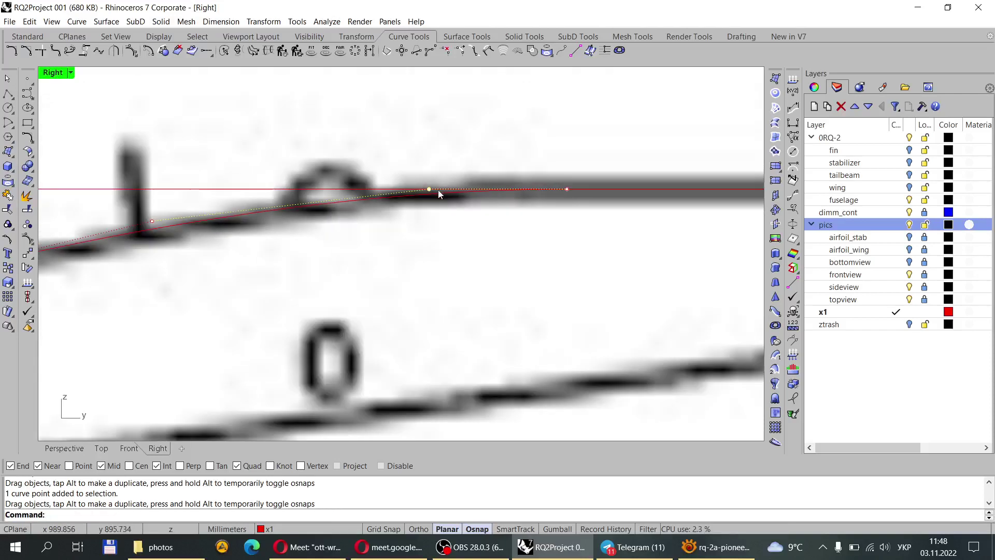
{"action": "scroll", "coordinate": [456, 193], "scroll_direction": "up", "scroll_amount": 2}
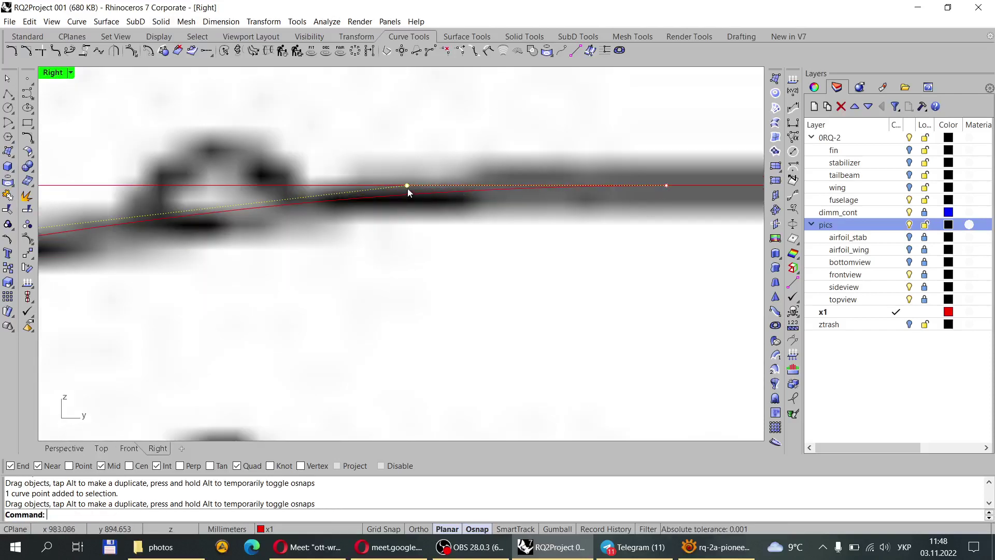
Examine how the nose curve blends into the fuselage's upper-edge line compared with the reference drawing.
{"action": "scroll", "coordinate": [413, 200], "scroll_direction": "down", "scroll_amount": 5}
{"action": "scroll", "coordinate": [363, 208], "scroll_direction": "up", "scroll_amount": 2}
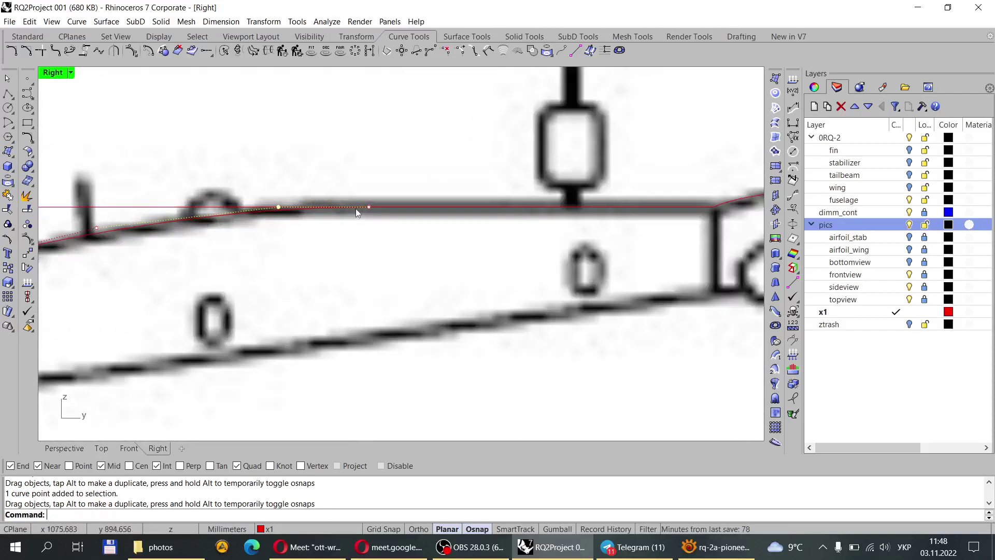
{"action": "scroll", "coordinate": [362, 213], "scroll_direction": "up", "scroll_amount": 5}
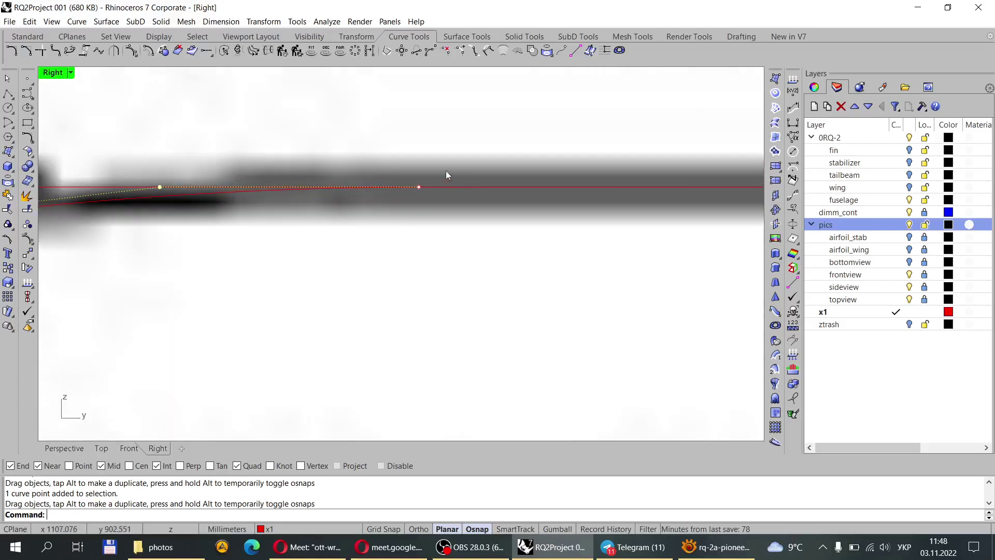
{"action": "scroll", "coordinate": [348, 186], "scroll_direction": "down", "scroll_amount": 4}
{"action": "scroll", "coordinate": [335, 187], "scroll_direction": "up", "scroll_amount": 2}
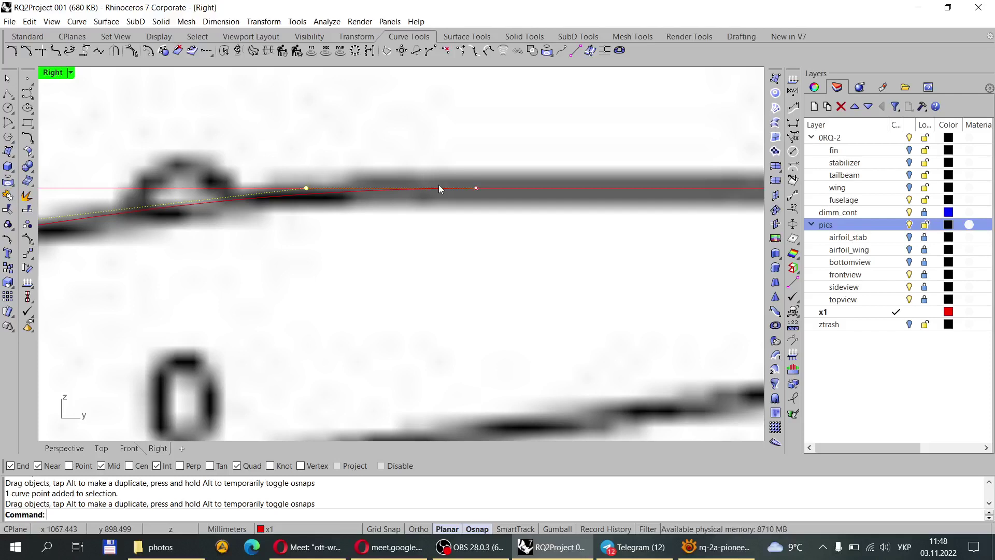
{"action": "scroll", "coordinate": [425, 185], "scroll_direction": "up", "scroll_amount": 2}
{"action": "scroll", "coordinate": [549, 213], "scroll_direction": "down", "scroll_amount": 4}
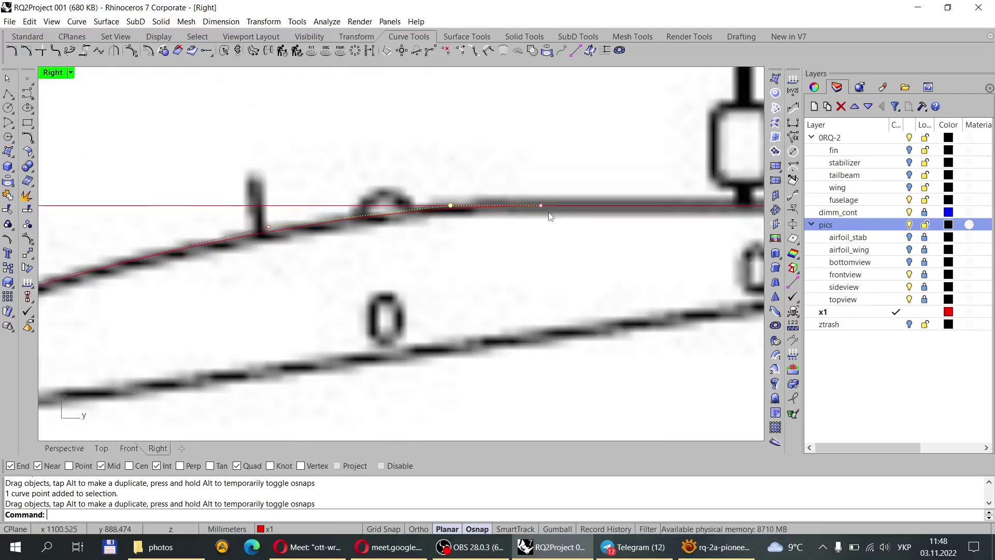
{"action": "scroll", "coordinate": [549, 216], "scroll_direction": "down", "scroll_amount": 5}
Move the nose curve's lower end point rearward along the fuselage's lower-edge line.
{"action": "scroll", "coordinate": [257, 346], "scroll_direction": "up", "scroll_amount": 4}
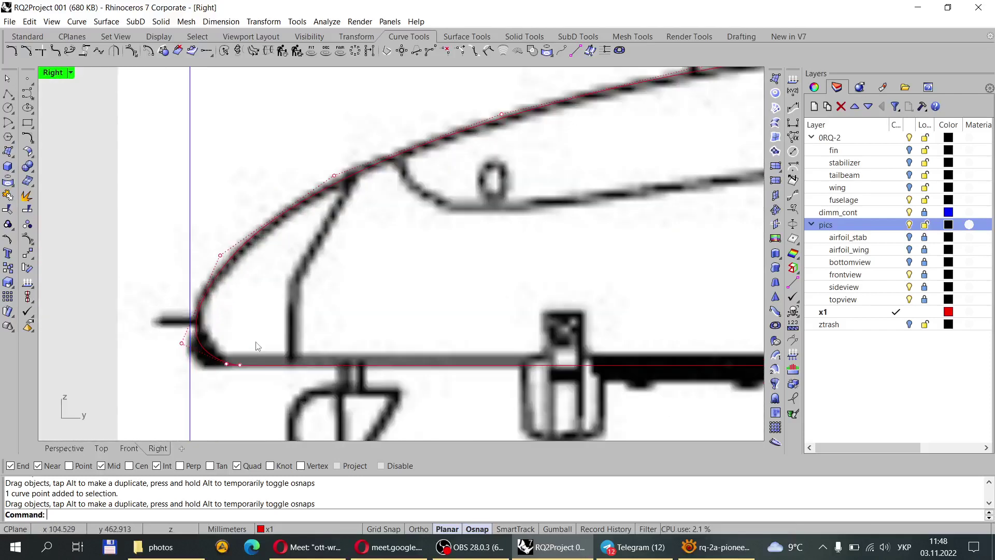
{"action": "scroll", "coordinate": [224, 381], "scroll_direction": "up", "scroll_amount": 6}
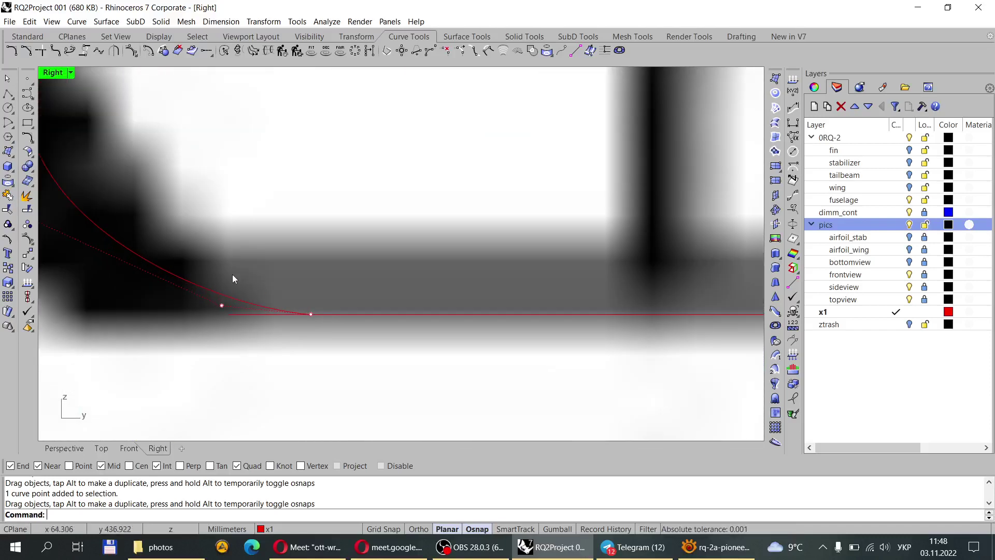
{"action": "left_click", "coordinate": [312, 313]}
{"action": "scroll", "coordinate": [322, 318], "scroll_direction": "down", "scroll_amount": 3}
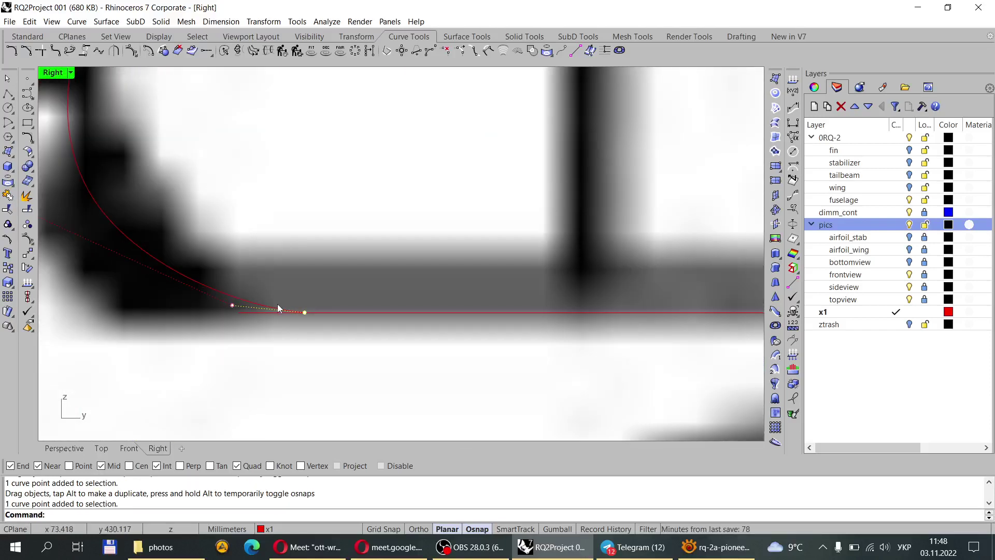
{"action": "scroll", "coordinate": [413, 307], "scroll_direction": "down", "scroll_amount": 5}
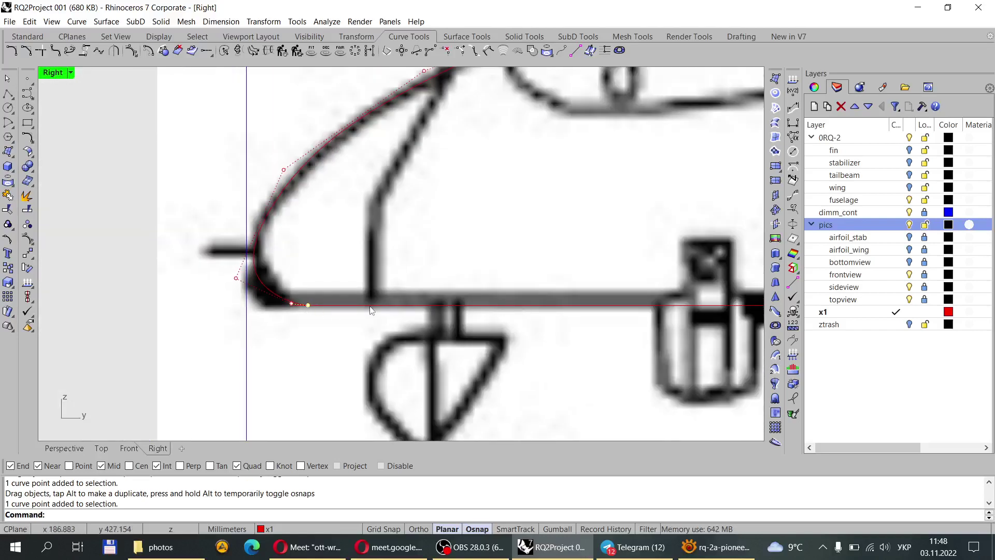
{"action": "scroll", "coordinate": [306, 315], "scroll_direction": "up", "scroll_amount": 5}
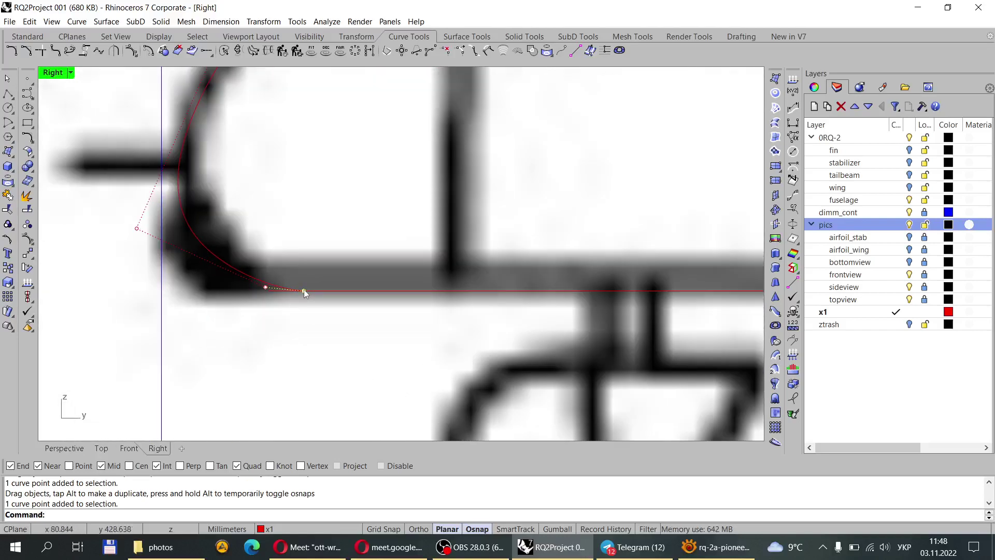
{"action": "left_click_drag", "start_coordinate": [303, 290], "coordinate": [362, 290]}
Move the control point next to the lower end down onto the lower-edge line and slightly forward toward the nose tip.
{"action": "scroll", "coordinate": [269, 286], "scroll_direction": "up", "scroll_amount": 4}
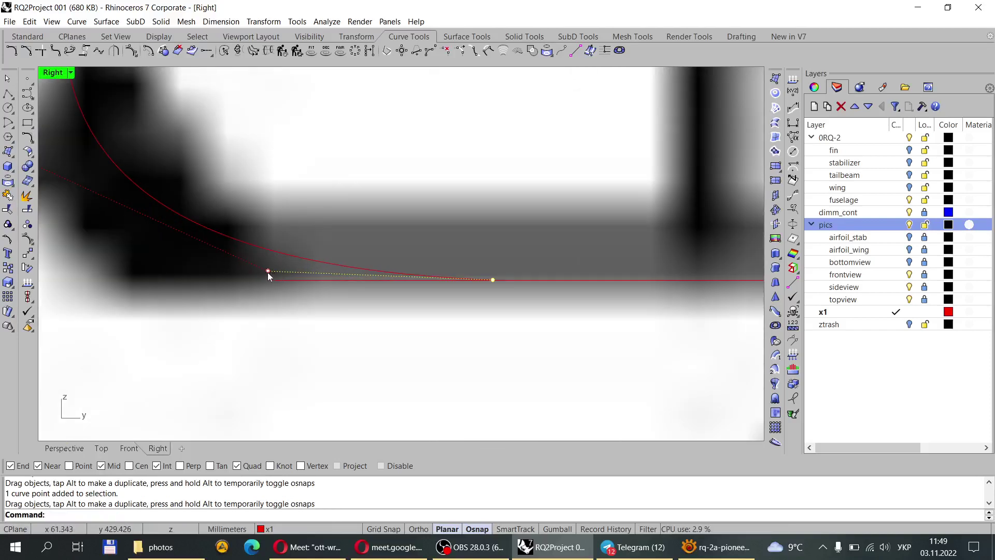
{"action": "left_click_drag", "start_coordinate": [267, 272], "coordinate": [273, 279]}
{"action": "scroll", "coordinate": [334, 269], "scroll_direction": "down", "scroll_amount": 2}
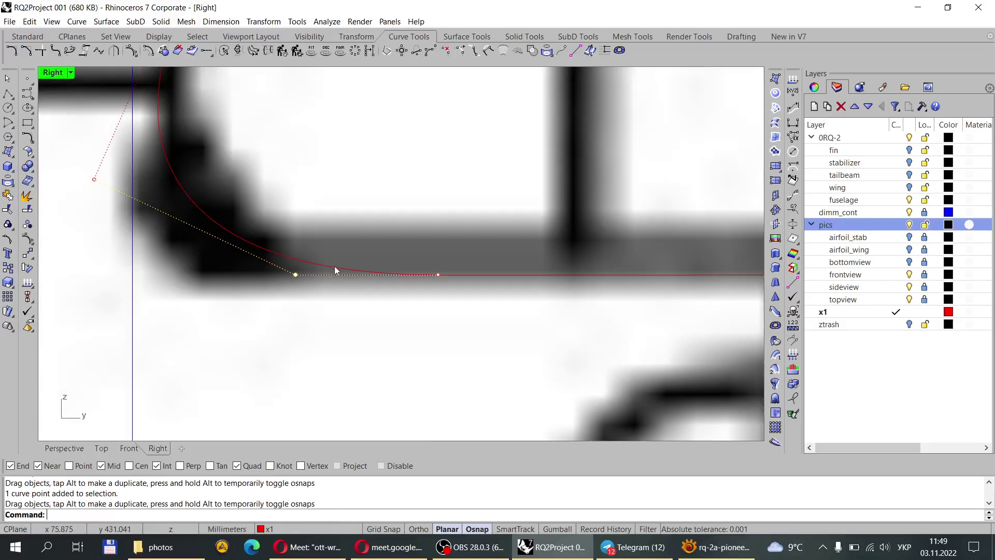
{"action": "scroll", "coordinate": [336, 270], "scroll_direction": "up", "scroll_amount": 1}
{"action": "left_click", "coordinate": [338, 268]}
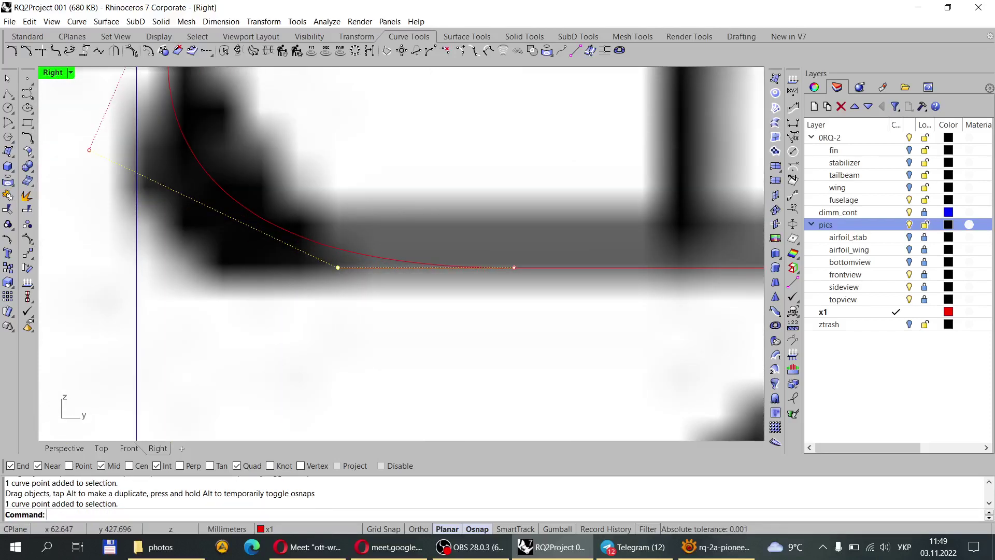
{"action": "left_click_drag", "start_coordinate": [338, 268], "coordinate": [310, 268]}
{"action": "scroll", "coordinate": [289, 279], "scroll_direction": "down", "scroll_amount": 5}
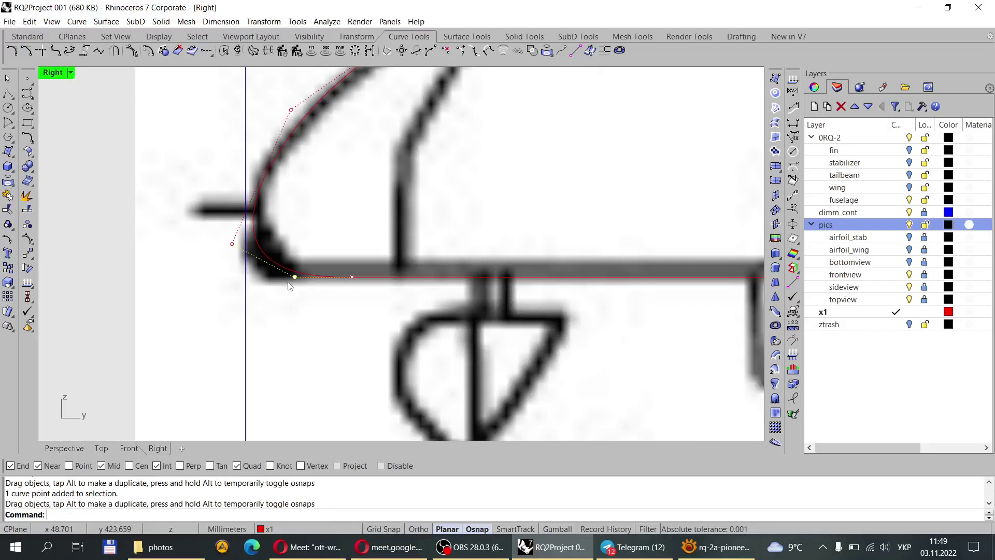
Turn off the nose curve's control points and check the lower nose corner against the reference drawing.
{"action": "key", "text": "Escape"}
{"action": "scroll", "coordinate": [268, 277], "scroll_direction": "down", "scroll_amount": 4}
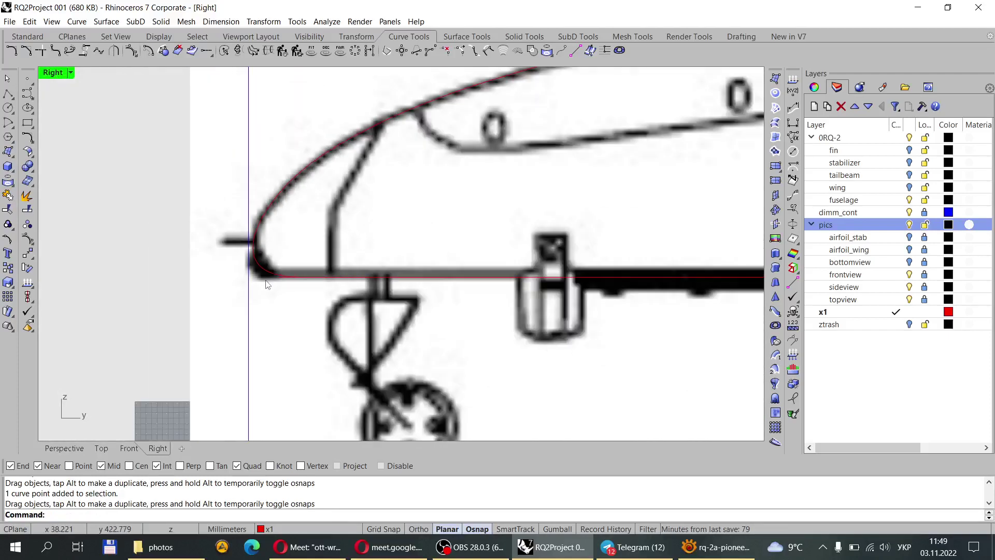
{"action": "scroll", "coordinate": [258, 247], "scroll_direction": "up", "scroll_amount": 5}
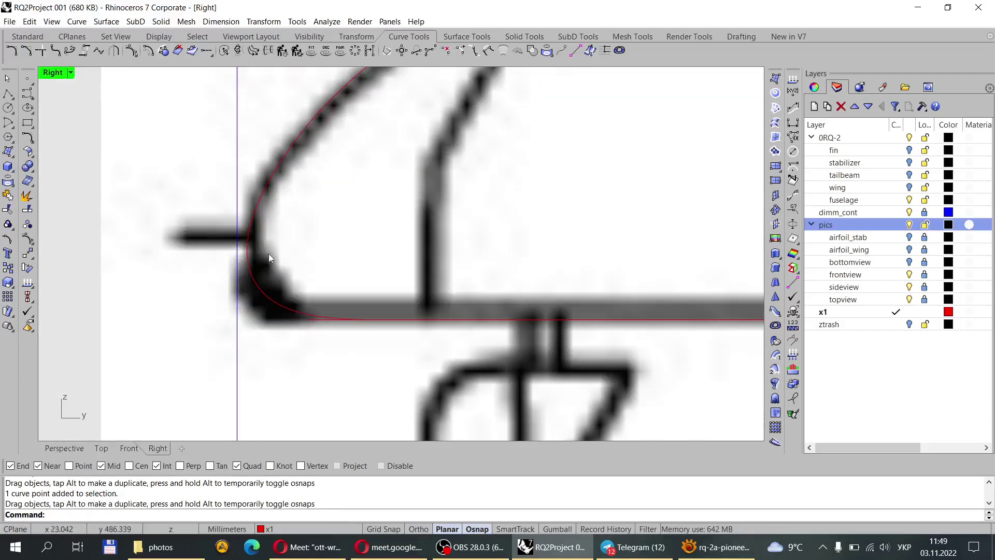
Compare the nose curve's lower corner with the aircraft's nose in the photo rq-2a-pioneer-002.jpg in XnView MP.
{"action": "scroll", "coordinate": [290, 321], "scroll_direction": "down", "scroll_amount": 3}
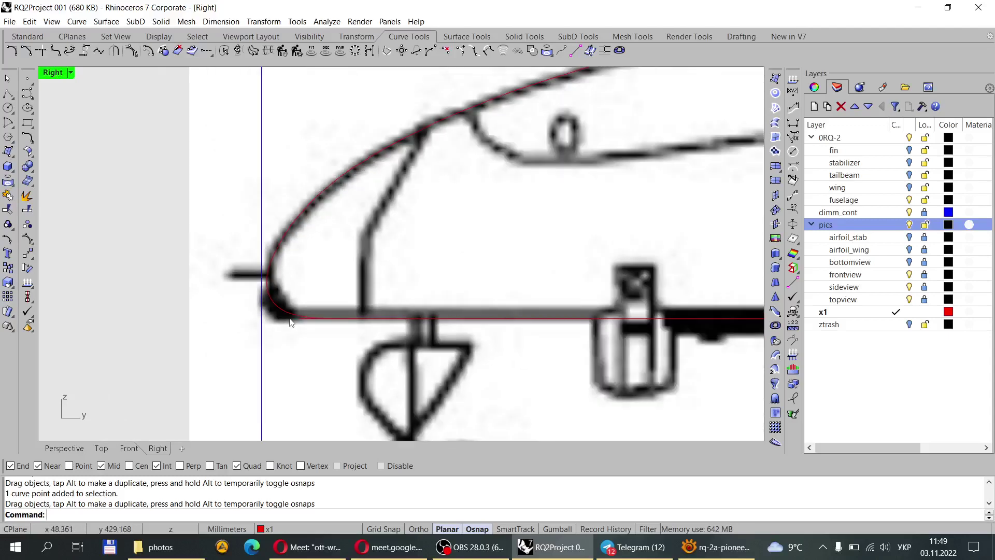
{"action": "scroll", "coordinate": [290, 321], "scroll_direction": "down", "scroll_amount": 2}
{"action": "left_click", "coordinate": [705, 548]}
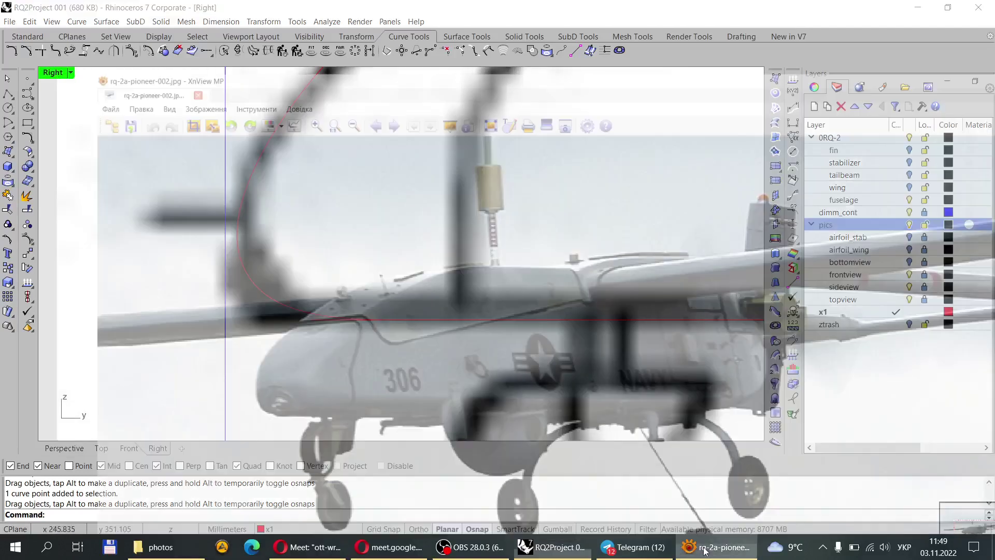
{"action": "left_click", "coordinate": [705, 548]}
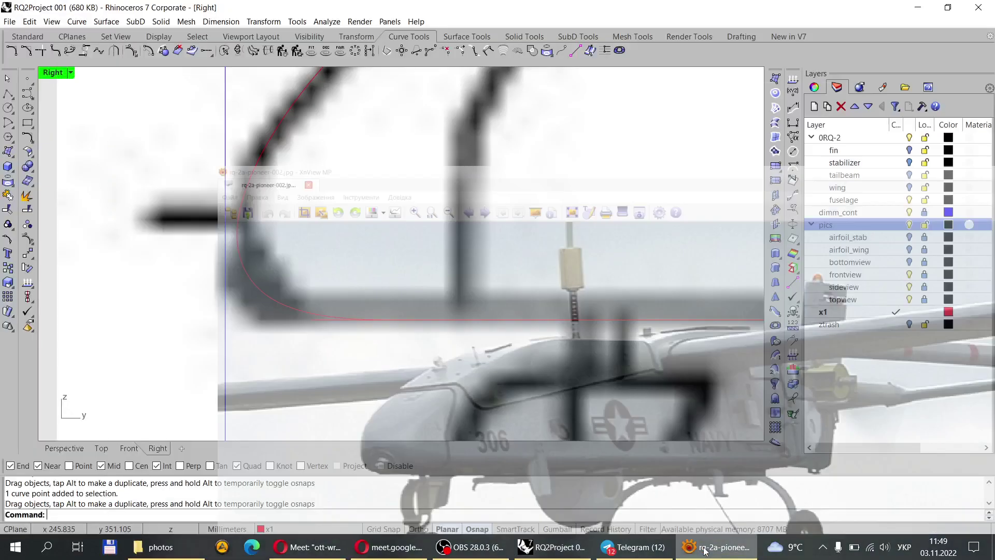
{"action": "left_click", "coordinate": [705, 548]}
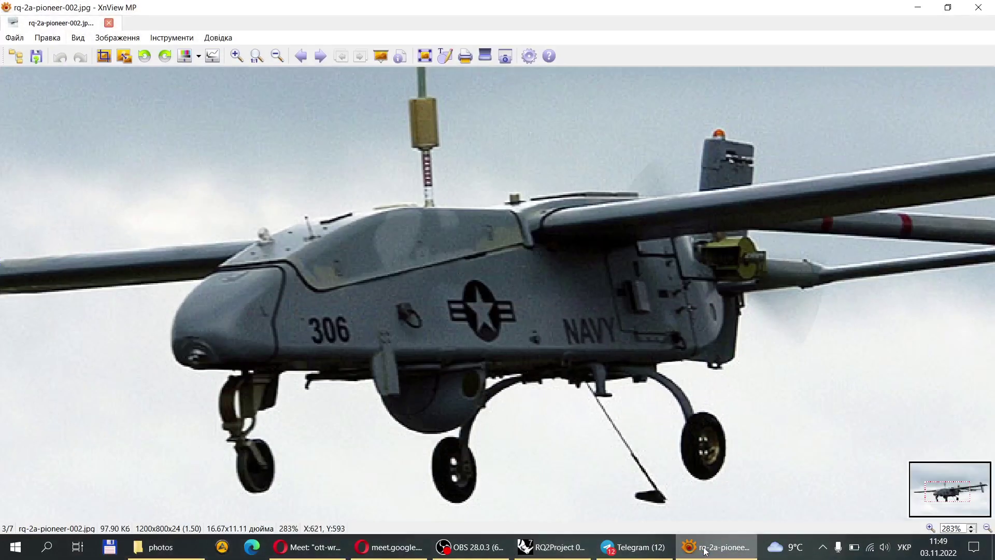
{"action": "left_click", "coordinate": [704, 548]}
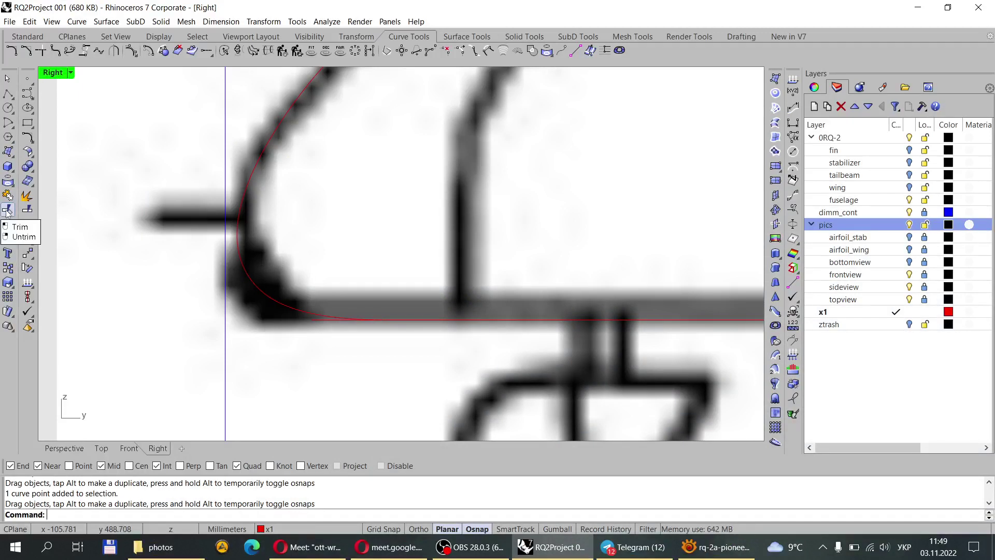
Trim the front end of the fuselage's lower-edge line that extends past the nose curve, using the nose curve as the cutting object.
{"action": "left_click", "coordinate": [7, 238]}
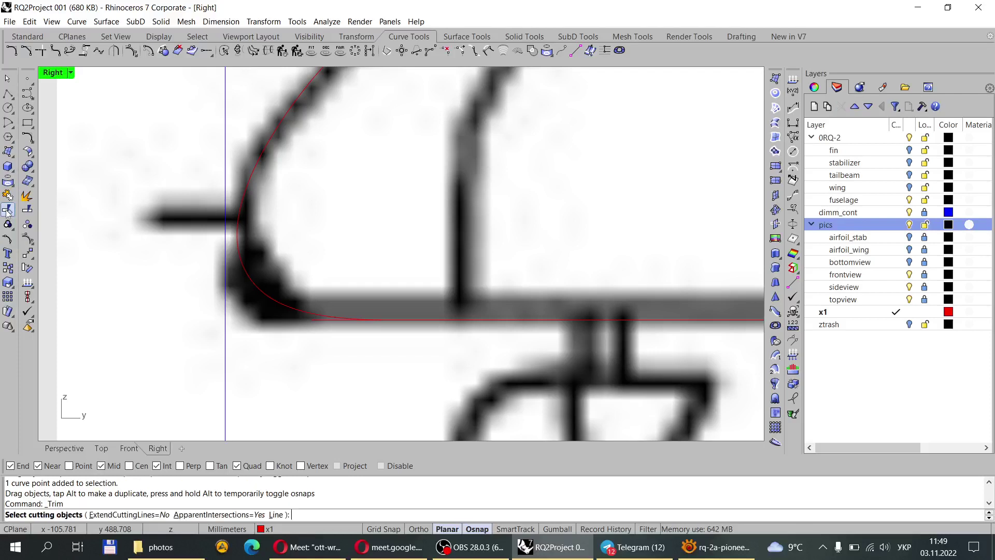
{"action": "left_click", "coordinate": [263, 304]}
{"action": "scroll", "coordinate": [261, 311], "scroll_direction": "down", "scroll_amount": 4}
{"action": "scroll", "coordinate": [261, 311], "scroll_direction": "down", "scroll_amount": 2}
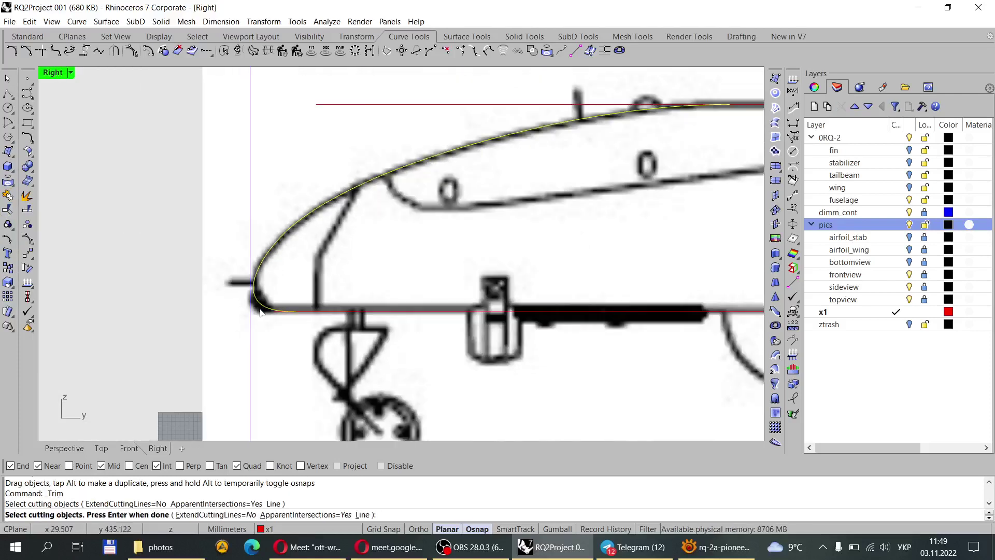
{"action": "scroll", "coordinate": [261, 311], "scroll_direction": "up", "scroll_amount": 5}
{"action": "key", "text": "Return"}
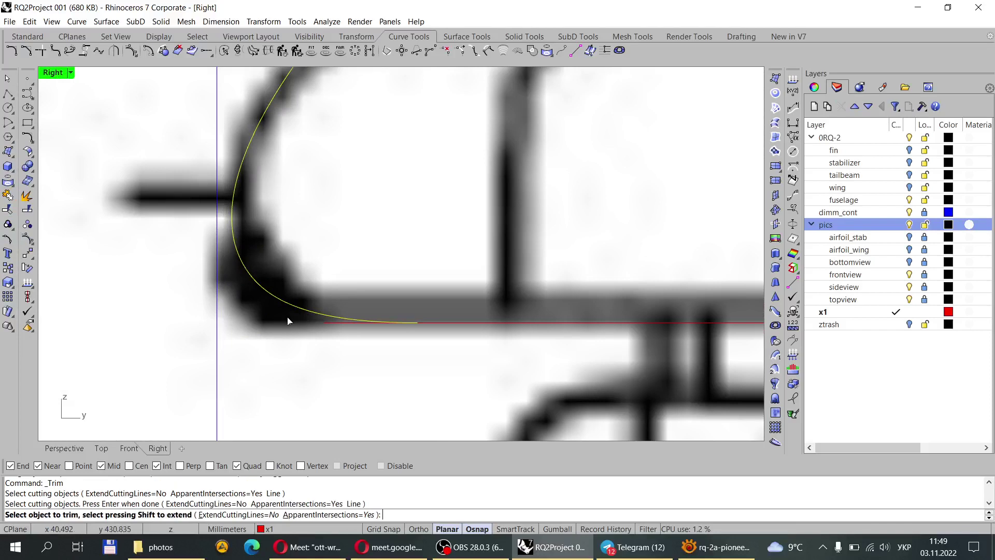
{"action": "left_click", "coordinate": [330, 324]}
Trim off the excess front part of the fuselage's upper-edge line where it overshoots the nose curve and finish the Trim command.
{"action": "scroll", "coordinate": [289, 338], "scroll_direction": "down", "scroll_amount": 2}
{"action": "scroll", "coordinate": [289, 338], "scroll_direction": "down", "scroll_amount": 4}
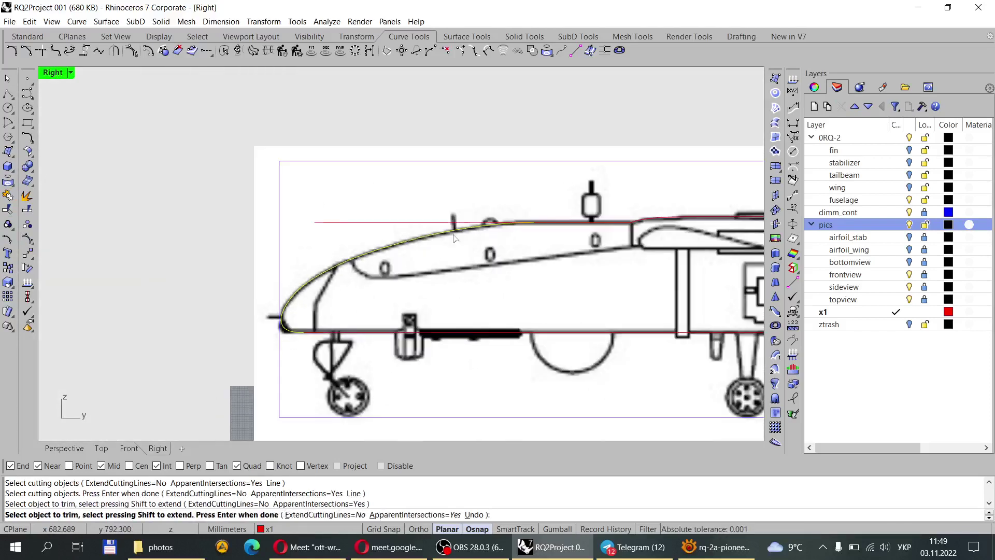
{"action": "scroll", "coordinate": [492, 230], "scroll_direction": "up", "scroll_amount": 4}
{"action": "left_click", "coordinate": [493, 230]}
{"action": "scroll", "coordinate": [393, 224], "scroll_direction": "down", "scroll_amount": 3}
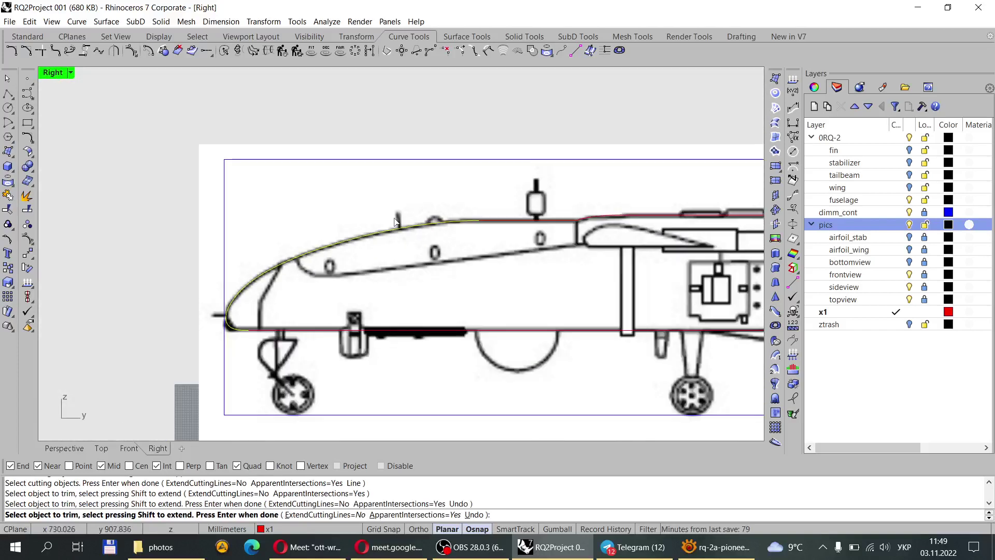
{"action": "key", "text": "Return"}
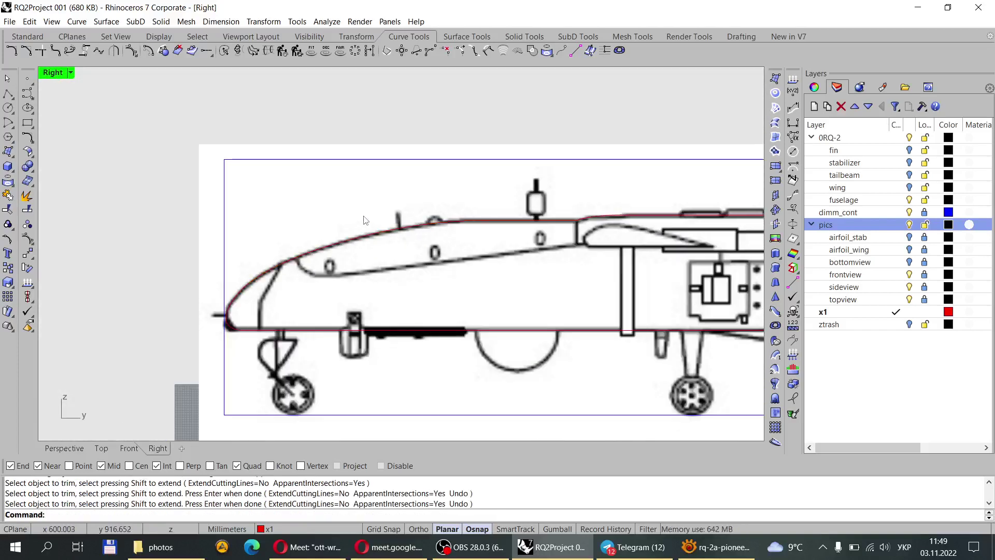
Select the nose curve and the upper-edge line to check how they meet after trimming.
{"action": "left_click", "coordinate": [398, 230]}
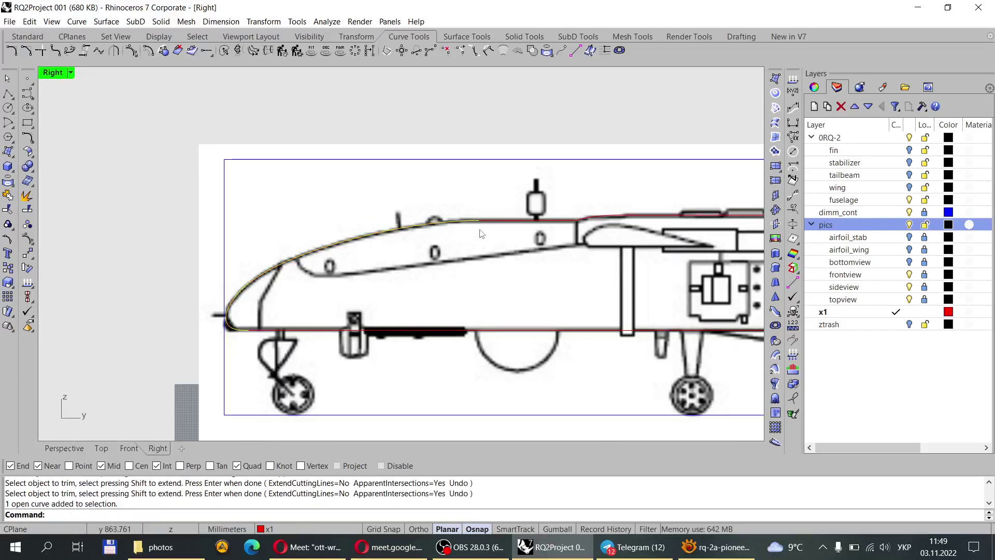
{"action": "left_click", "coordinate": [500, 222]}
{"action": "scroll", "coordinate": [370, 218], "scroll_direction": "down", "scroll_amount": 2}
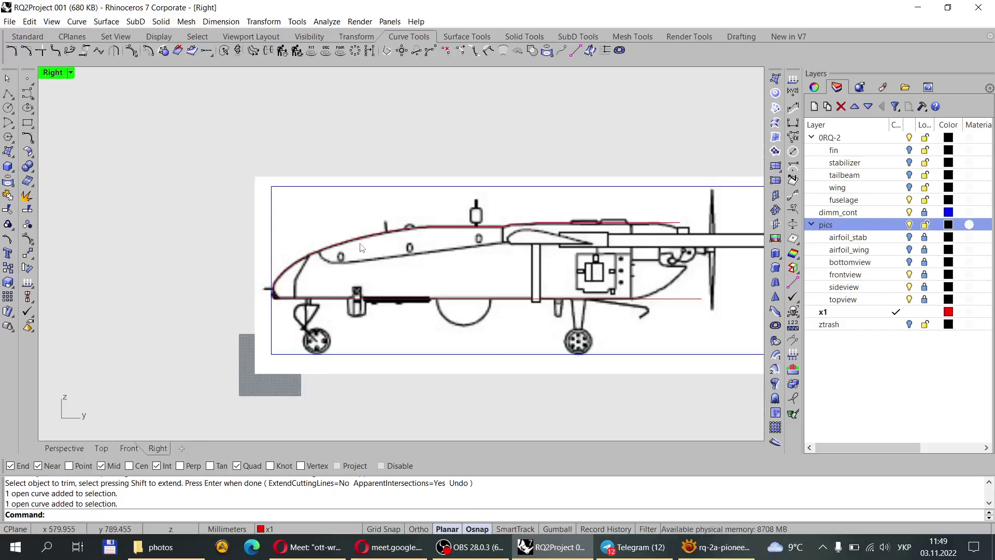
Draw a vertical polyline with Ortho on, starting at the rear tip of the fuselage's lower tail fairing in the reference drawing.
{"action": "right_click_drag", "start_coordinate": [617, 258], "coordinate": [570, 248]}
{"action": "scroll", "coordinate": [570, 249], "scroll_direction": "up", "scroll_amount": 1}
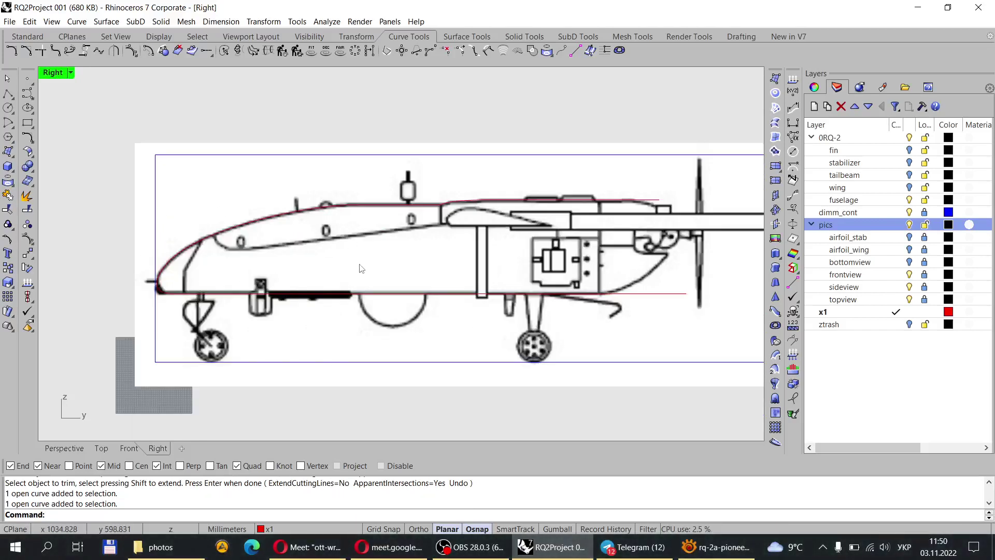
{"action": "scroll", "coordinate": [680, 270], "scroll_direction": "up", "scroll_amount": 3}
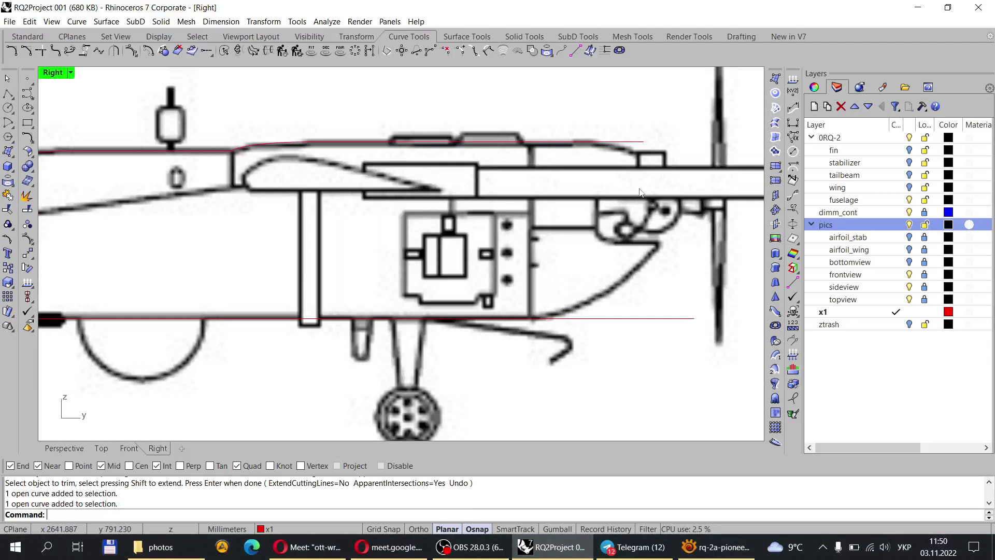
{"action": "scroll", "coordinate": [641, 192], "scroll_direction": "down", "scroll_amount": 3}
{"action": "scroll", "coordinate": [593, 259], "scroll_direction": "up", "scroll_amount": 3}
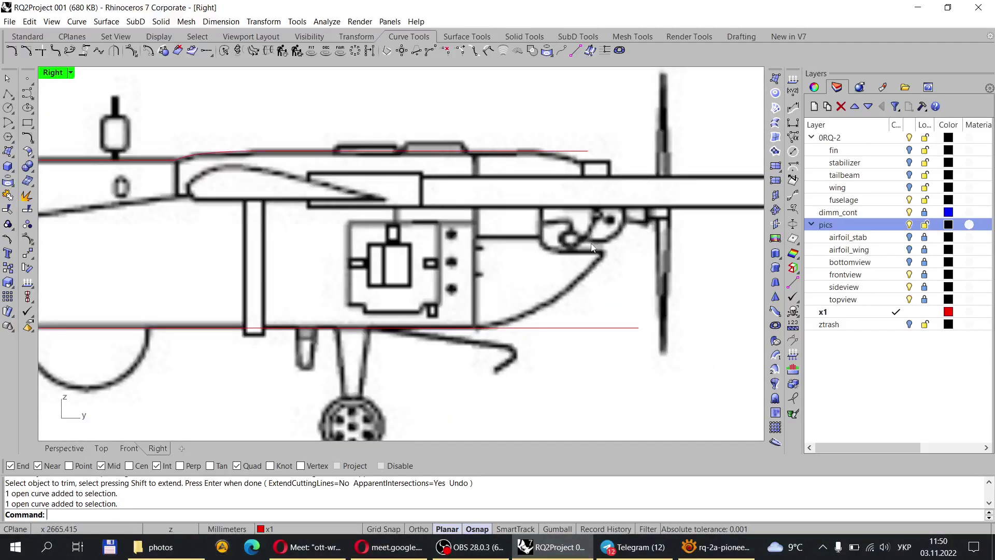
{"action": "scroll", "coordinate": [587, 263], "scroll_direction": "up", "scroll_amount": 1}
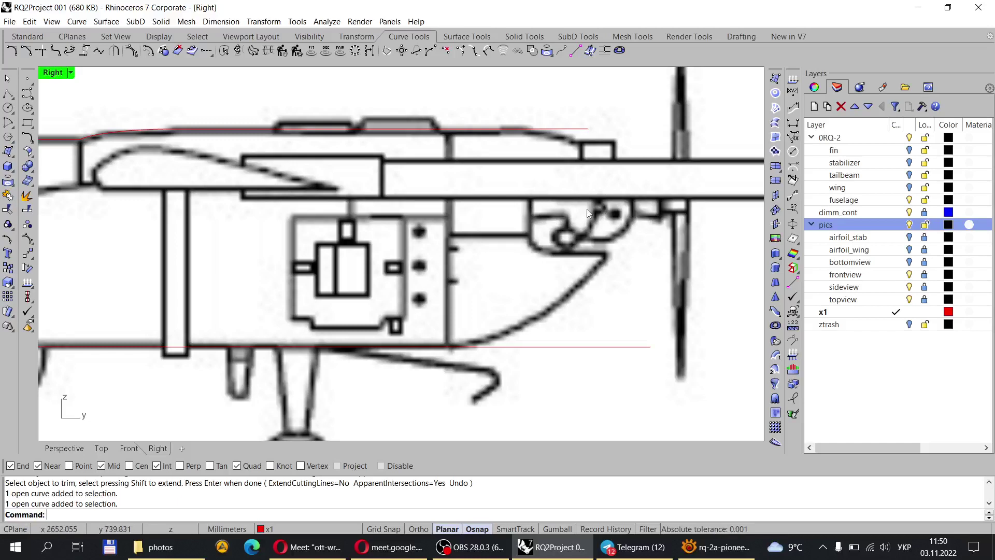
{"action": "left_click", "coordinate": [8, 95]}
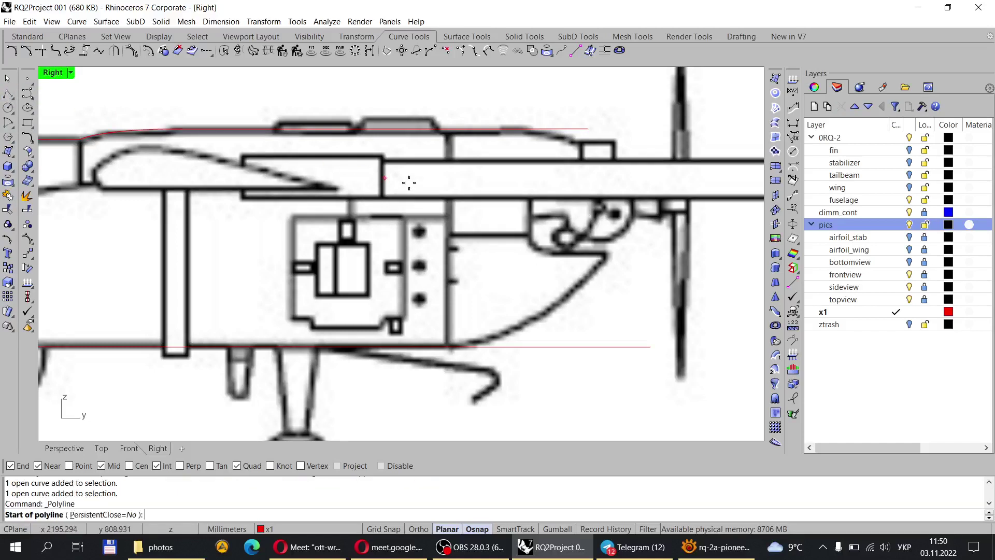
{"action": "left_click", "coordinate": [608, 252]}
{"action": "scroll", "coordinate": [608, 252], "scroll_direction": "down", "scroll_amount": 3}
{"action": "key", "text": "F8"}
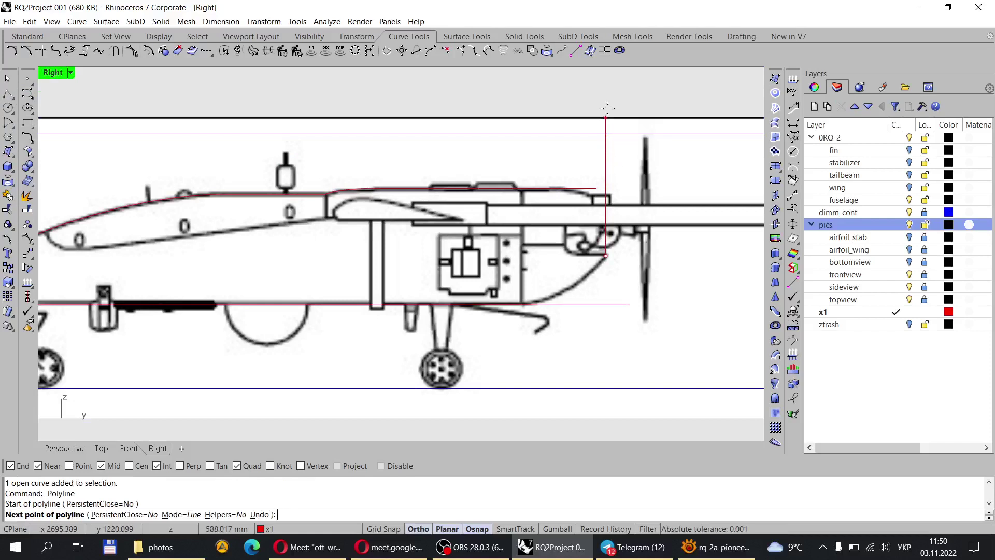